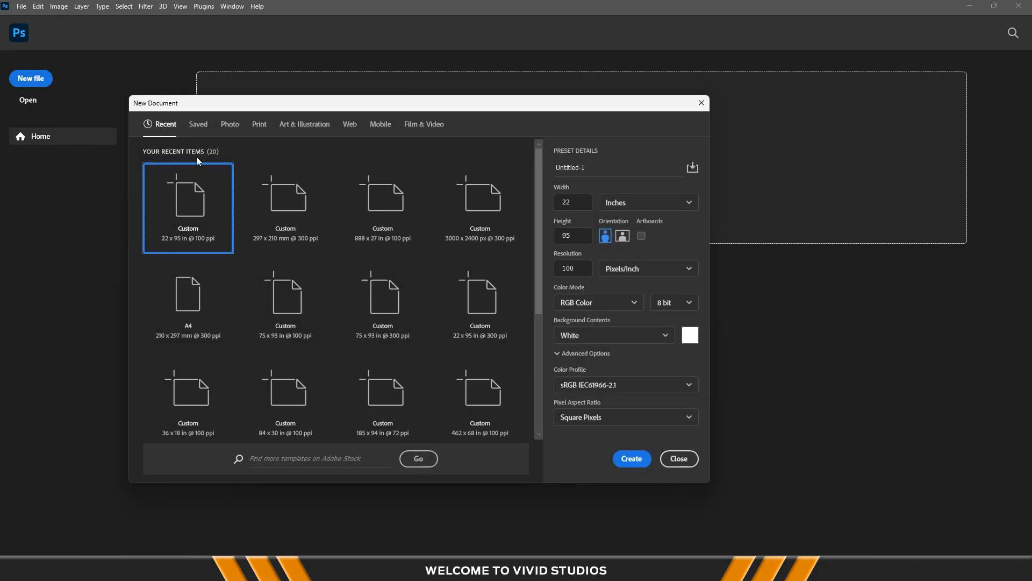
Create a 3000 by 1800 pixel document at 300 pixels/inch with RGB Color mode and the sRGB IEC61966-2.1 profile
{"action": "left_click", "coordinate": [602, 207]}
{"action": "left_click", "coordinate": [610, 214]}
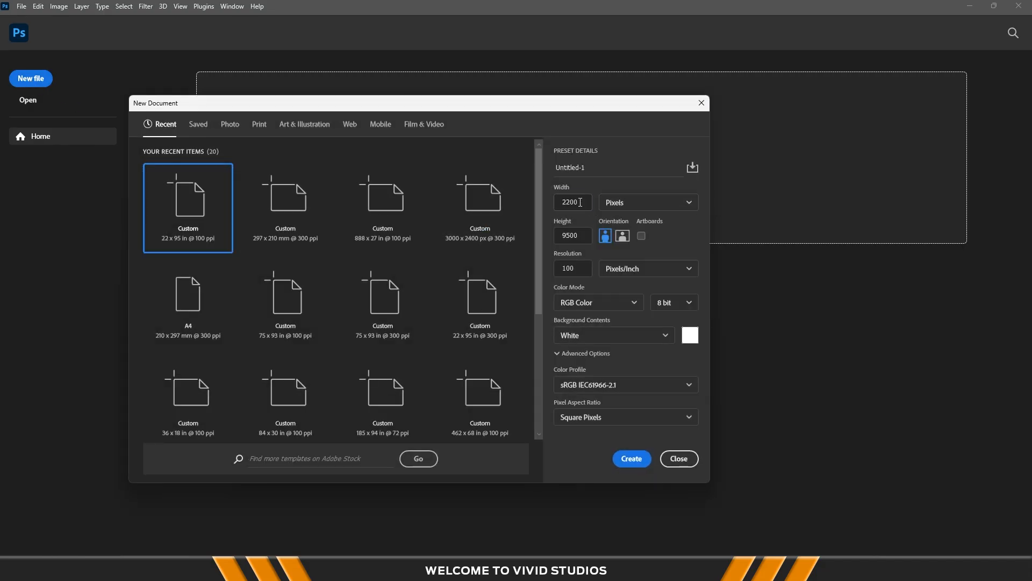
{"action": "type", "text": "3000"}
{"action": "type", "text": "180"}
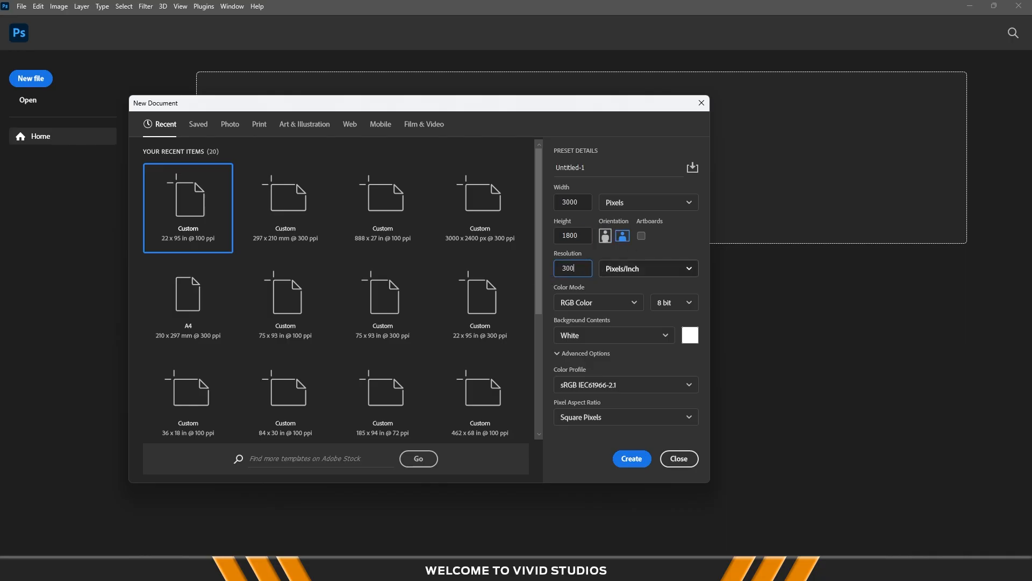
{"action": "left_click", "coordinate": [602, 299]}
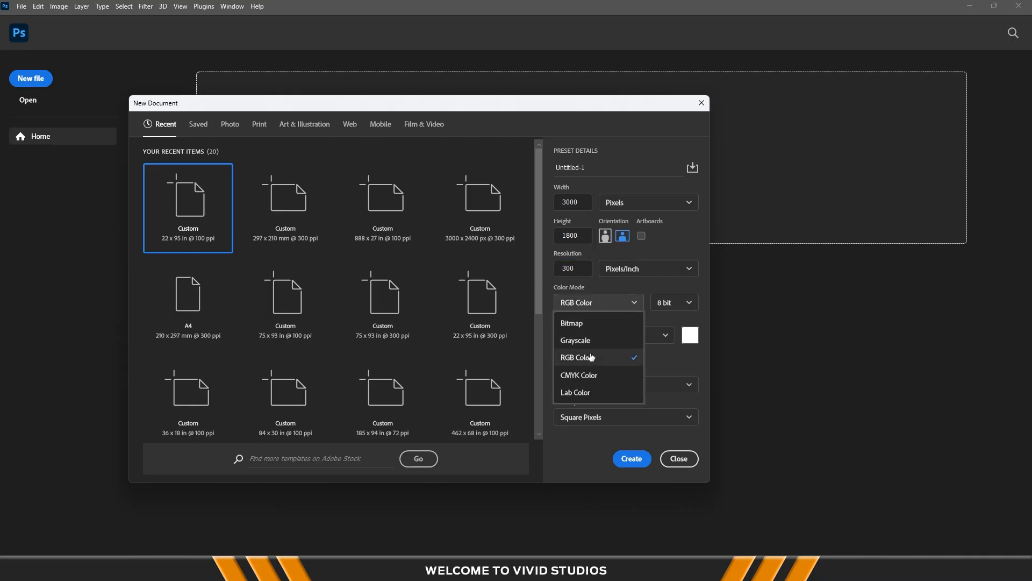
{"action": "left_click", "coordinate": [607, 355]}
{"action": "left_click", "coordinate": [607, 388]}
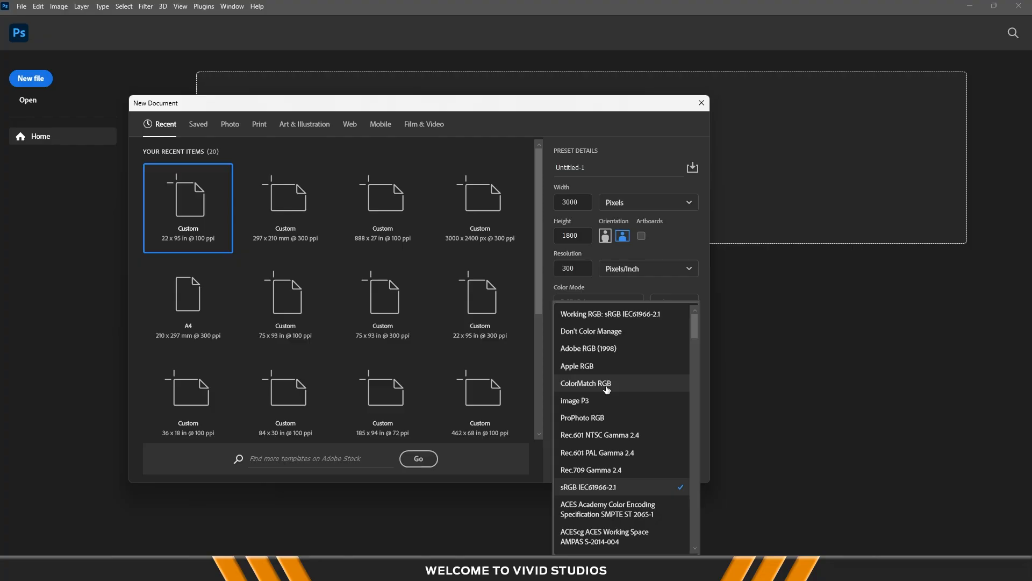
{"action": "left_click", "coordinate": [592, 487]}
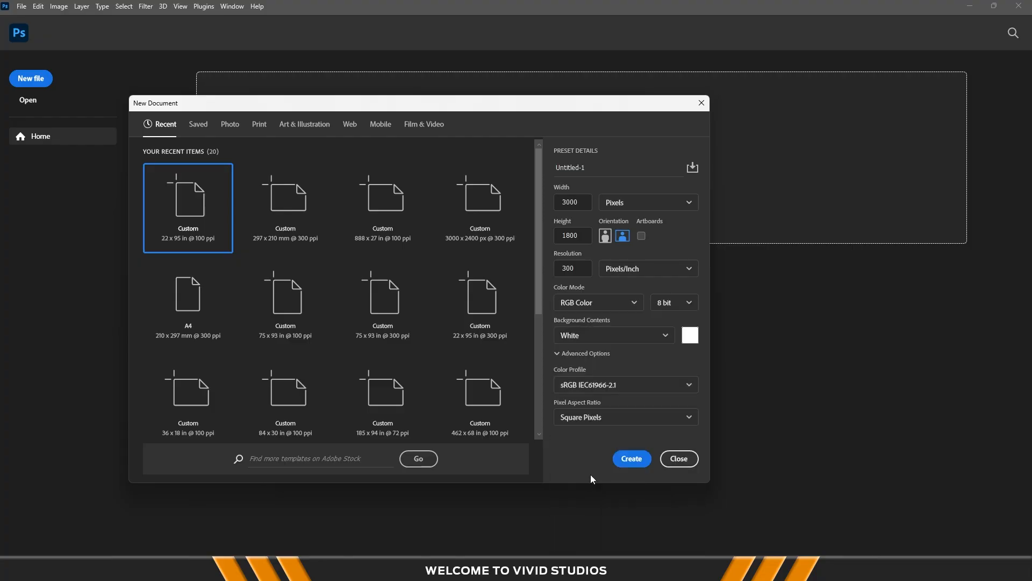
{"action": "left_click", "coordinate": [632, 458]}
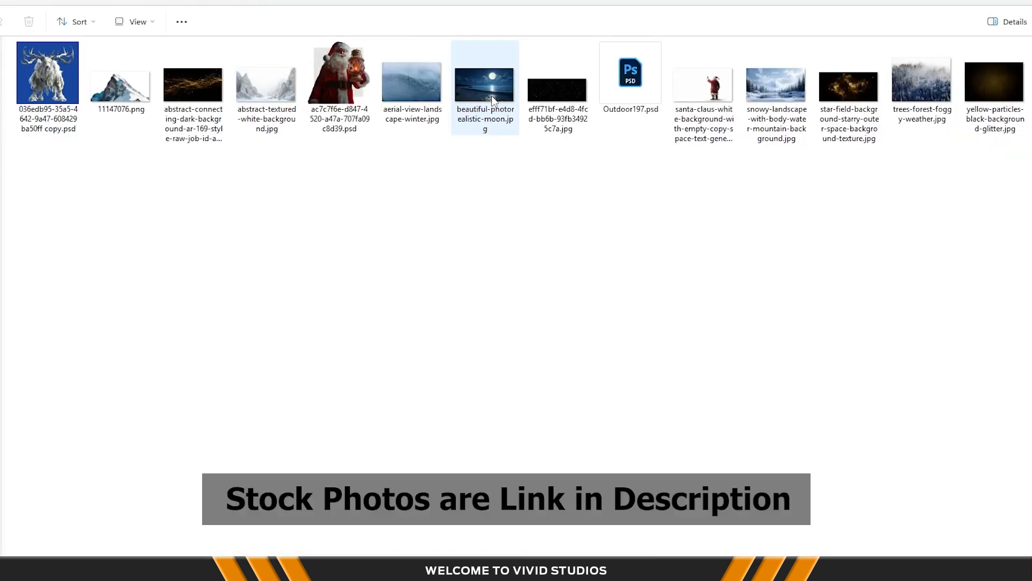
Open beautiful-photorealistic-moon.jpg in Photoshop and place it in the Untitled-1 document, positioned so the night sky and sea fill the canvas
{"action": "right_click", "coordinate": [491, 97]}
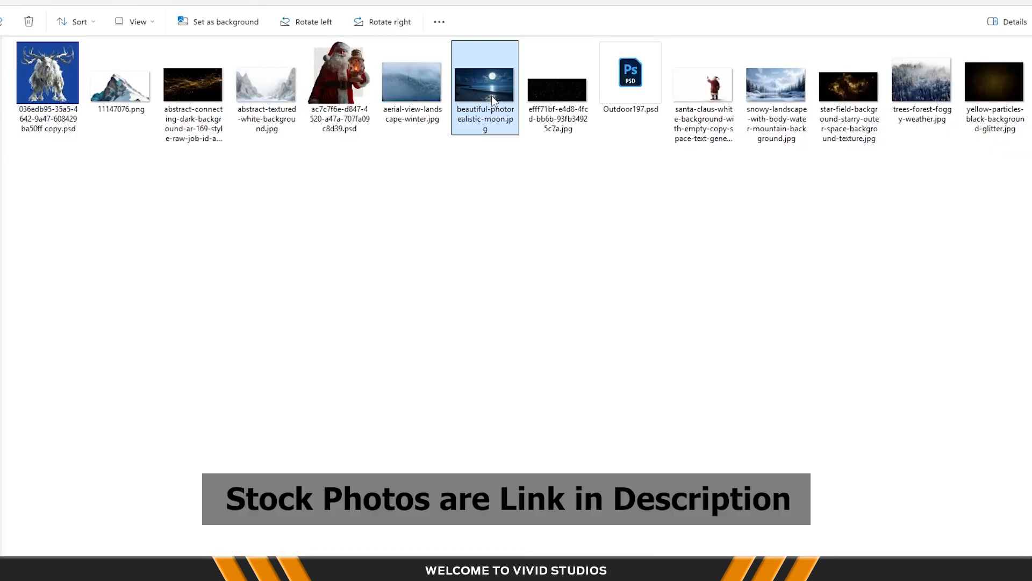
{"action": "mouse_move", "coordinate": [591, 168]}
{"action": "left_click", "coordinate": [729, 193]}
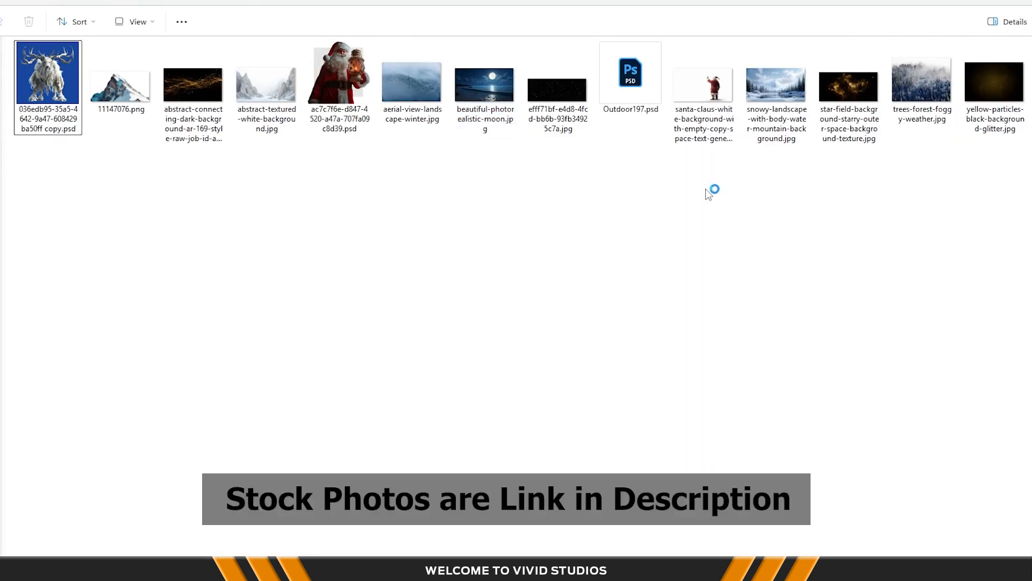
{"action": "left_click_drag", "start_coordinate": [335, 171], "coordinate": [414, 367]}
{"action": "scroll", "coordinate": [430, 334], "scroll_direction": "down", "scroll_amount": 11}
{"action": "left_click_drag", "start_coordinate": [478, 321], "coordinate": [432, 337]}
{"action": "scroll", "coordinate": [434, 324], "scroll_direction": "up", "scroll_amount": 5}
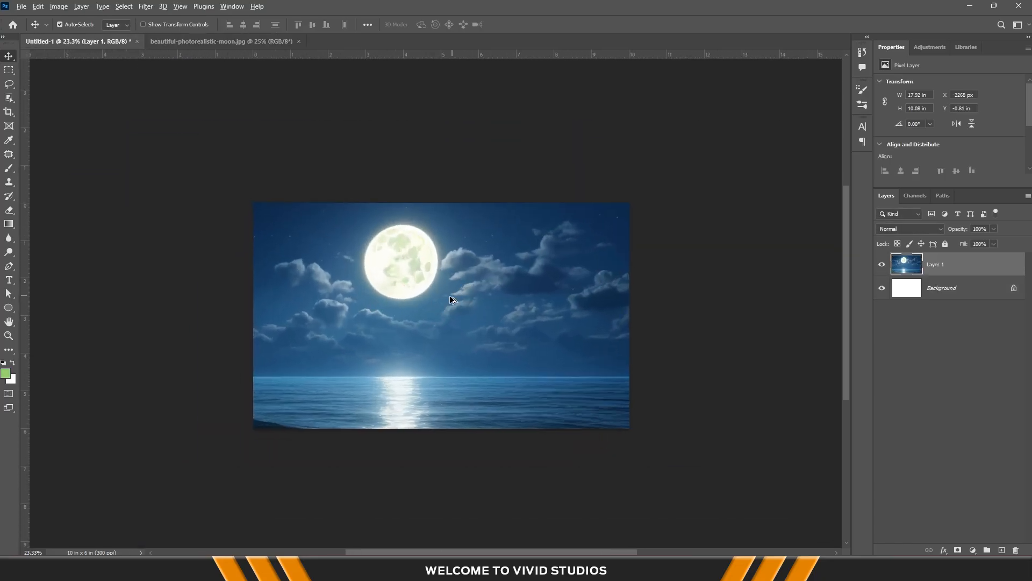
{"action": "scroll", "coordinate": [465, 297], "scroll_direction": "up", "scroll_amount": 4}
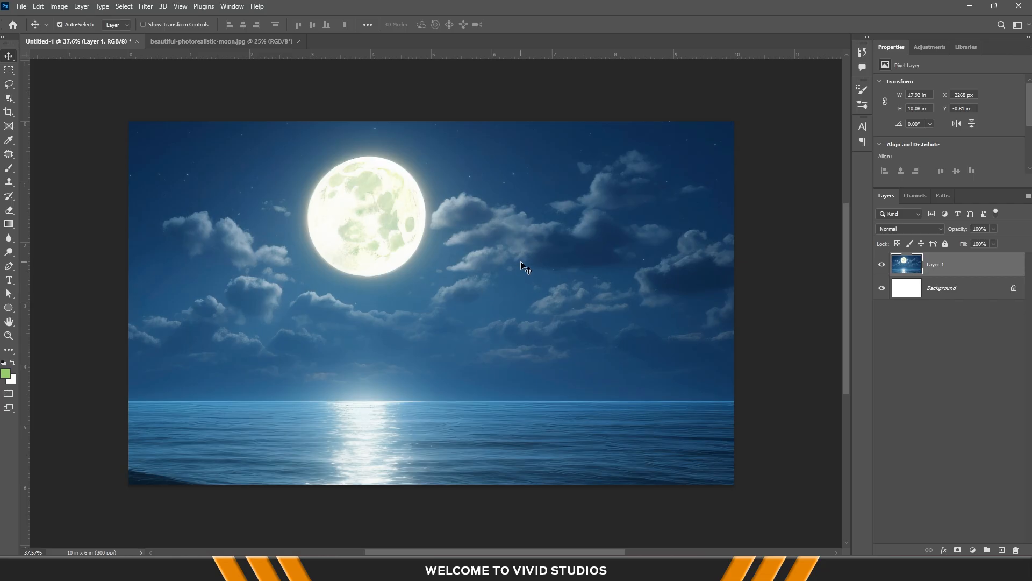
Open 11147076.png from the Photo folder in Photoshop and bring the mountain cutout into the Untitled-1 document
{"action": "mouse_move", "coordinate": [529, 570]}
{"action": "left_click", "coordinate": [657, 511]}
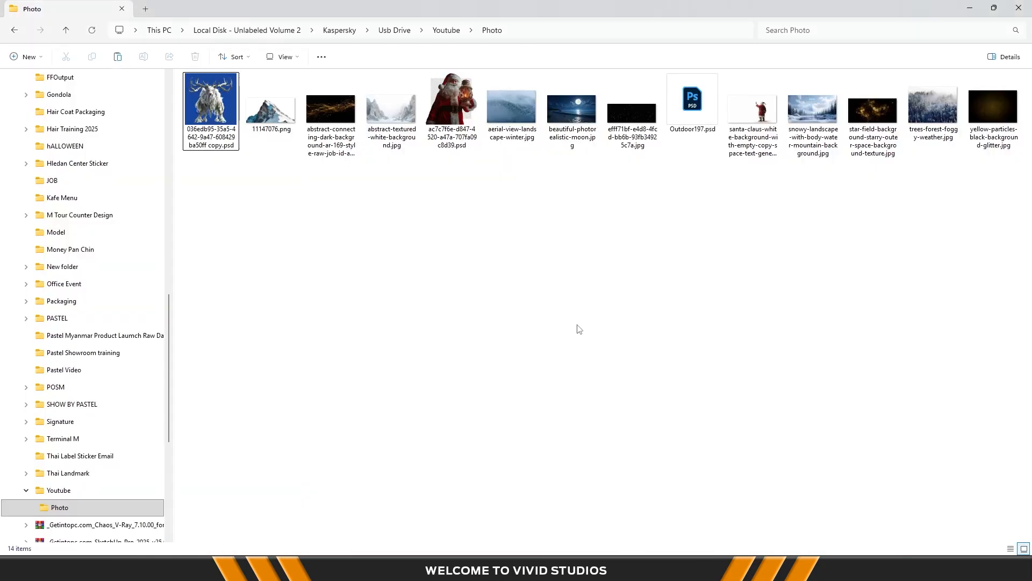
{"action": "right_click", "coordinate": [284, 114]}
{"action": "mouse_move", "coordinate": [323, 168]}
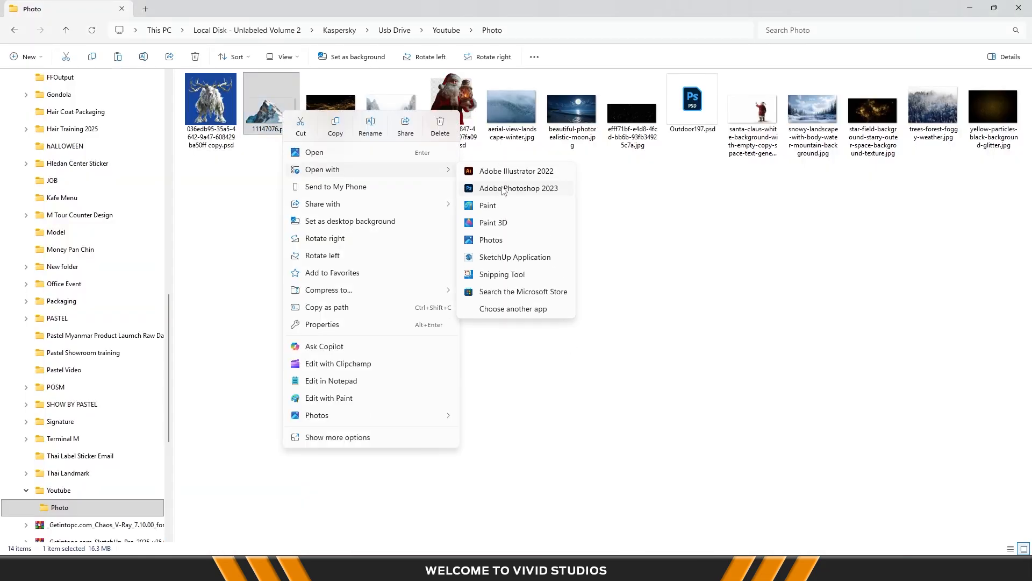
{"action": "left_click", "coordinate": [503, 186]}
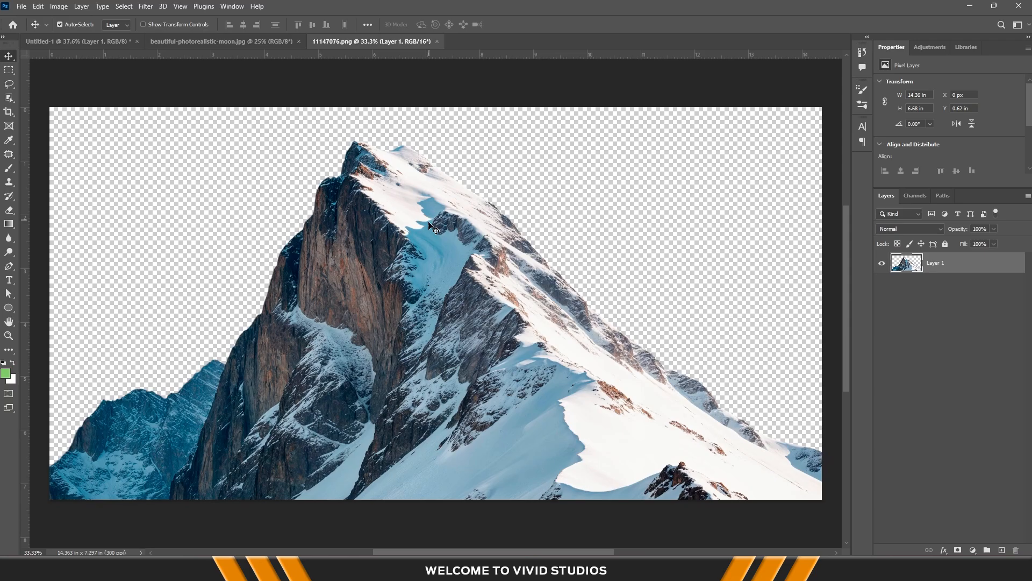
{"action": "left_click_drag", "start_coordinate": [430, 221], "coordinate": [306, 312]}
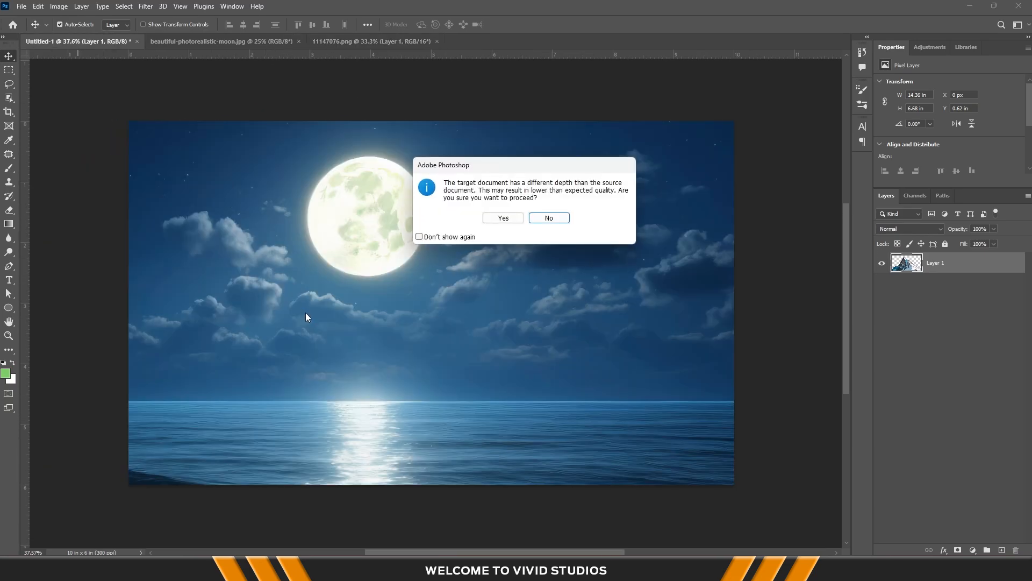
{"action": "left_click", "coordinate": [485, 222]}
Scale the mountain to about 70%, rotate it, flip it horizontally, and place it as a cliff in the lower-left of the canvas
{"action": "key", "text": "ctrl+t"}
{"action": "left_click_drag", "start_coordinate": [744, 306], "coordinate": [544, 306]}
{"action": "left_click_drag", "start_coordinate": [423, 346], "coordinate": [419, 392]}
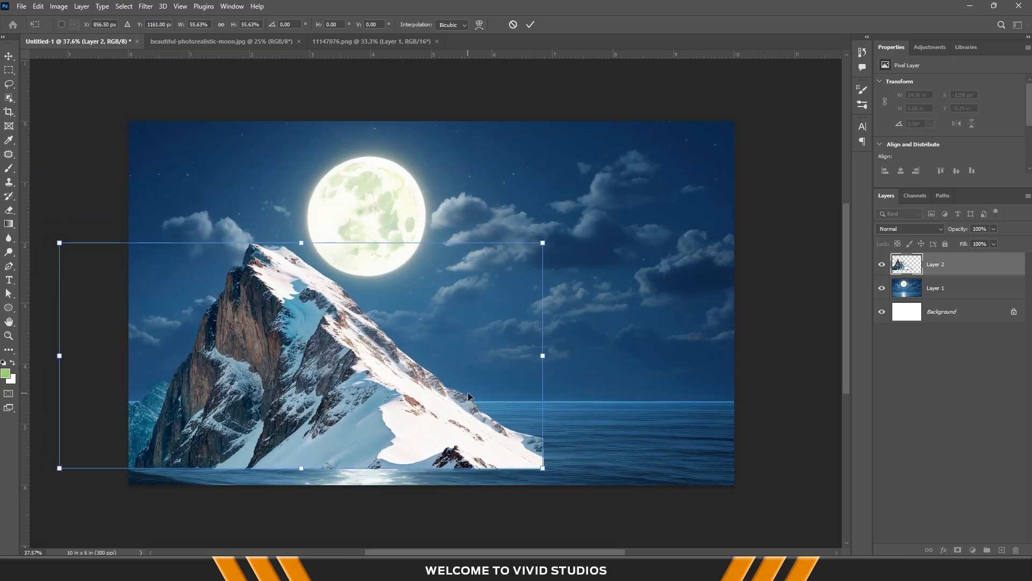
{"action": "left_click_drag", "start_coordinate": [567, 384], "coordinate": [511, 245]}
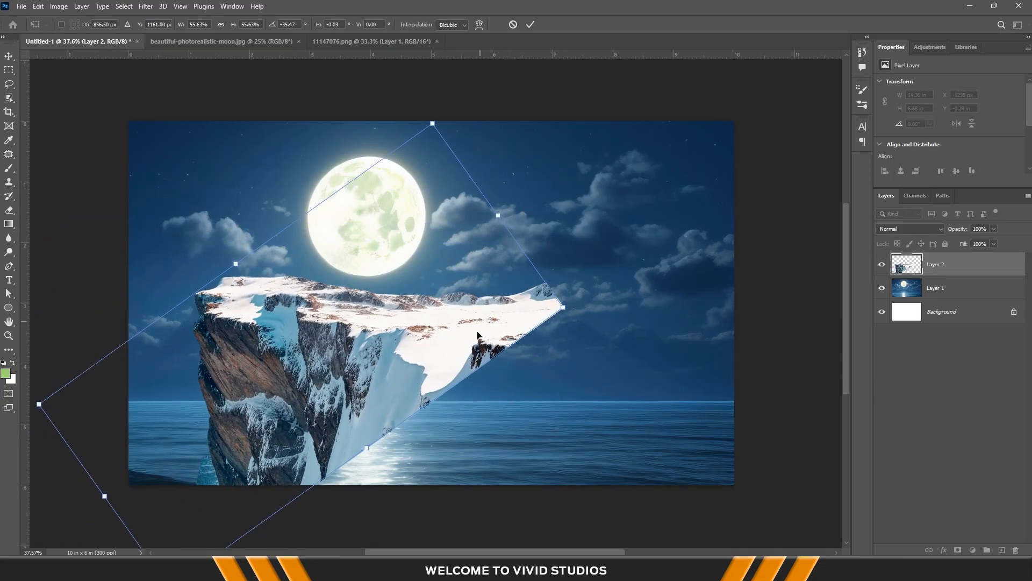
{"action": "right_click", "coordinate": [477, 105]}
{"action": "left_click", "coordinate": [503, 321]}
{"action": "left_click_drag", "start_coordinate": [301, 320], "coordinate": [360, 396]}
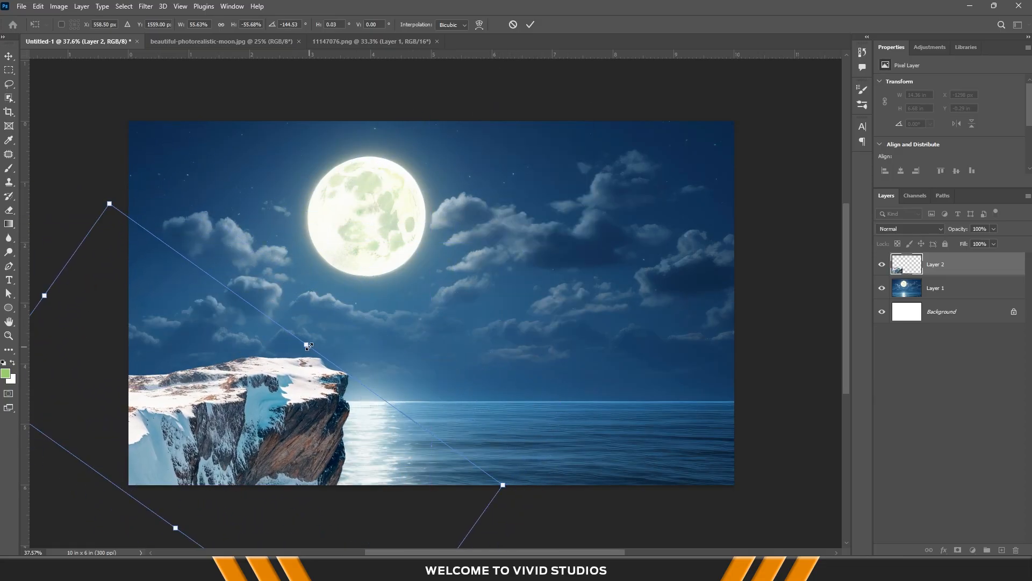
{"action": "left_click_drag", "start_coordinate": [307, 344], "coordinate": [395, 383]}
{"action": "left_click_drag", "start_coordinate": [510, 372], "coordinate": [508, 358]}
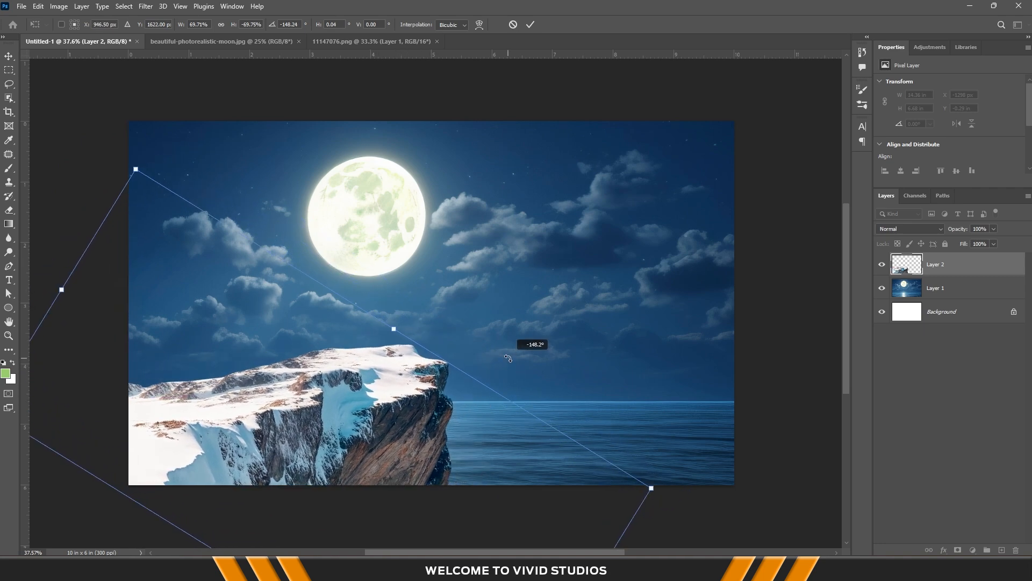
Reshape the cliff by slightly distorting its corners, commit the transform, and nudge the cliff slightly down and to the left
{"action": "right_click", "coordinate": [457, 362]}
{"action": "left_click", "coordinate": [461, 203]}
{"action": "left_click_drag", "start_coordinate": [654, 489], "coordinate": [665, 478]}
{"action": "left_click_drag", "start_coordinate": [136, 169], "coordinate": [144, 202]}
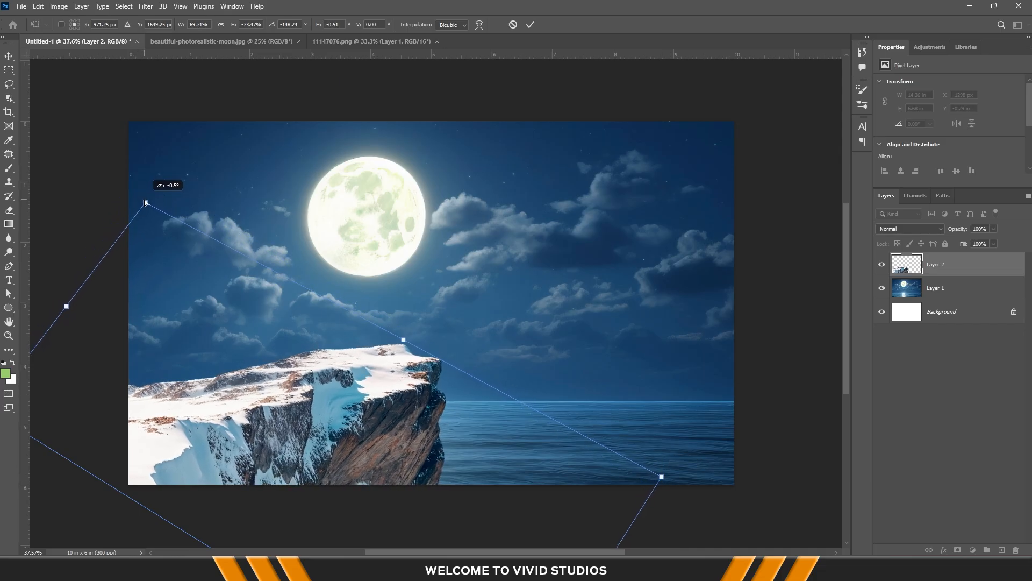
{"action": "mouse_move", "coordinate": [665, 476]}
{"action": "left_mouse_down"}
{"action": "mouse_move", "coordinate": [673, 452]}
{"action": "mouse_move", "coordinate": [684, 468]}
{"action": "left_mouse_up"}
{"action": "key", "text": "Return"}
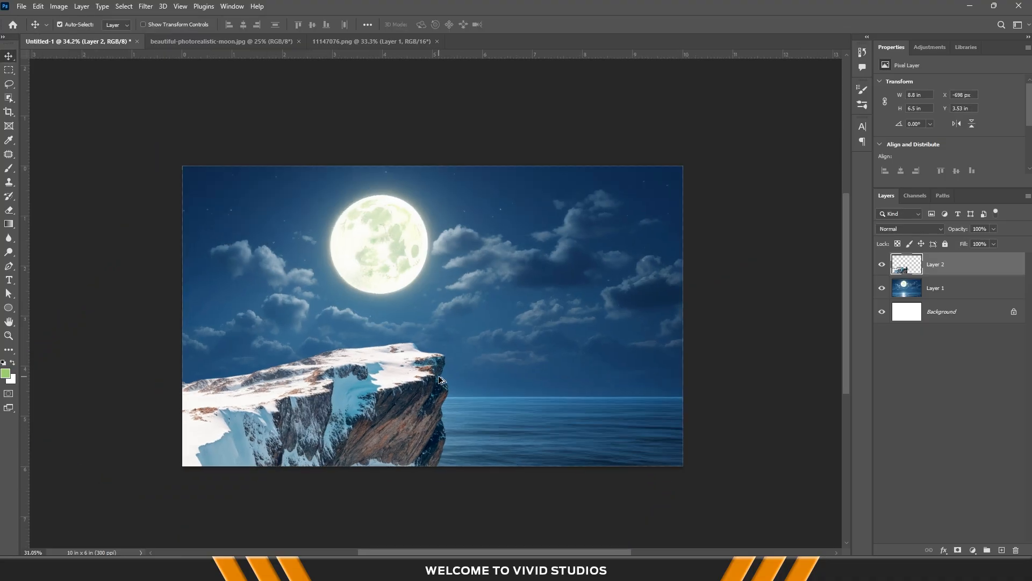
{"action": "left_click_drag", "start_coordinate": [527, 393], "coordinate": [513, 382]}
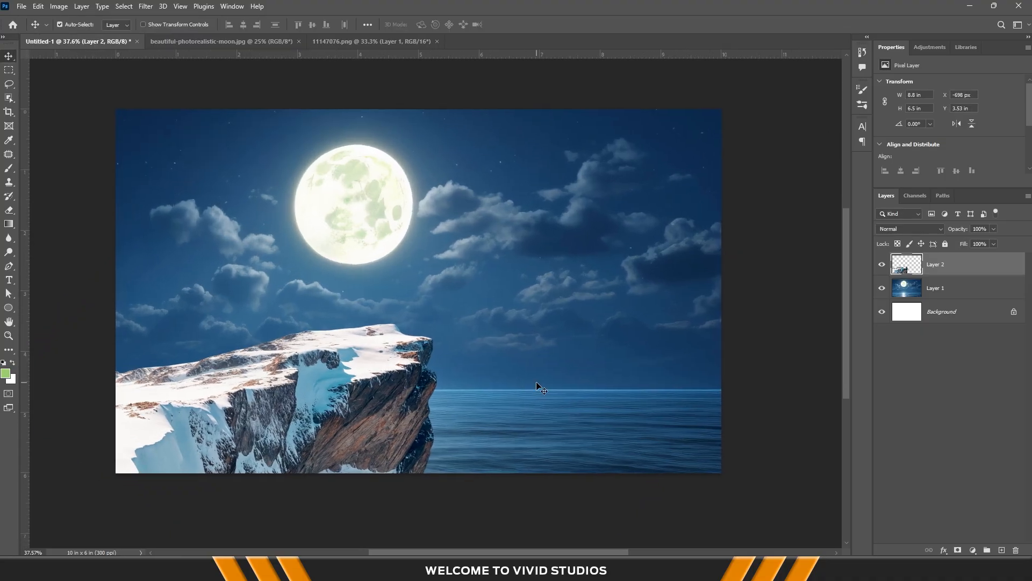
{"action": "left_click_drag", "start_coordinate": [420, 348], "coordinate": [417, 351]}
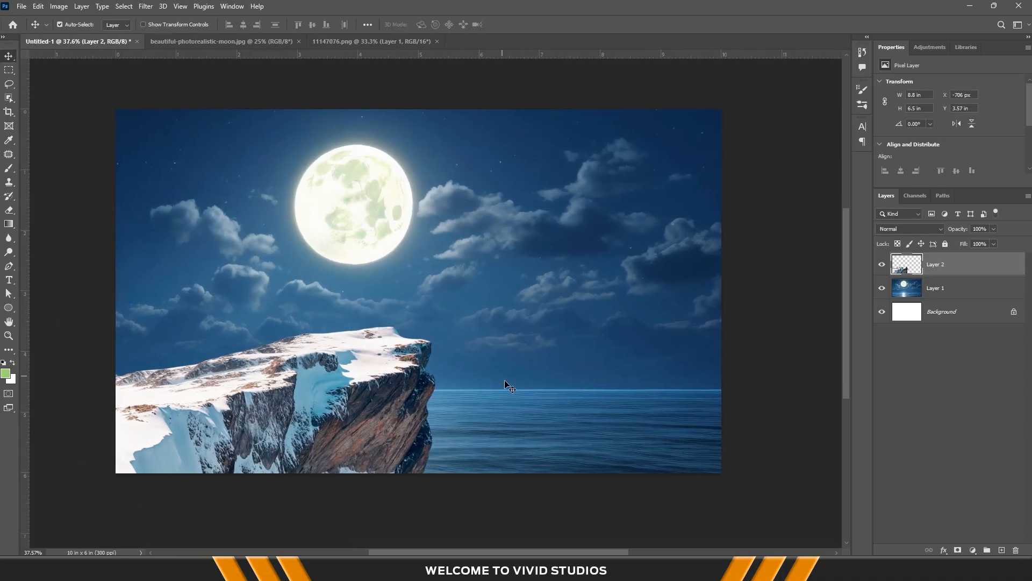
Open aerial-view-landscape-winter.jpg from the Photo folder and bring the foggy forest image into the Untitled-1 document
{"action": "mouse_move", "coordinate": [530, 567]}
{"action": "left_click", "coordinate": [645, 516]}
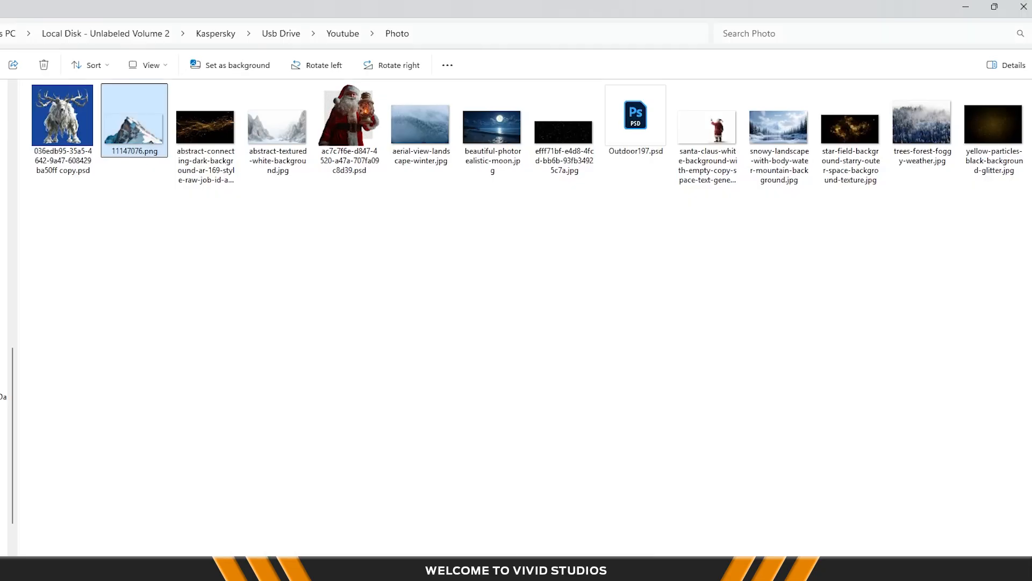
{"action": "left_click", "coordinate": [375, 350]}
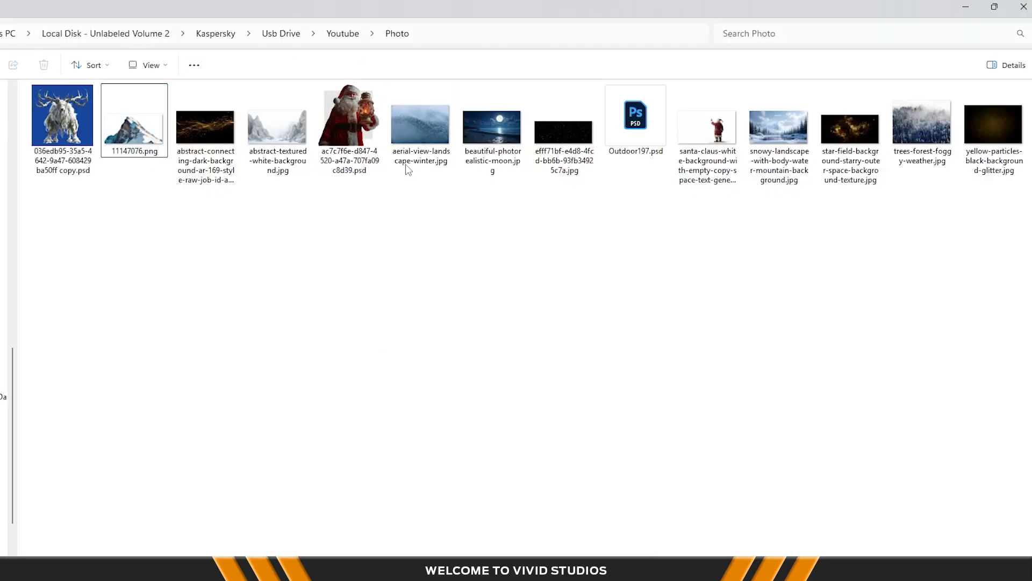
{"action": "left_click", "coordinate": [409, 131]}
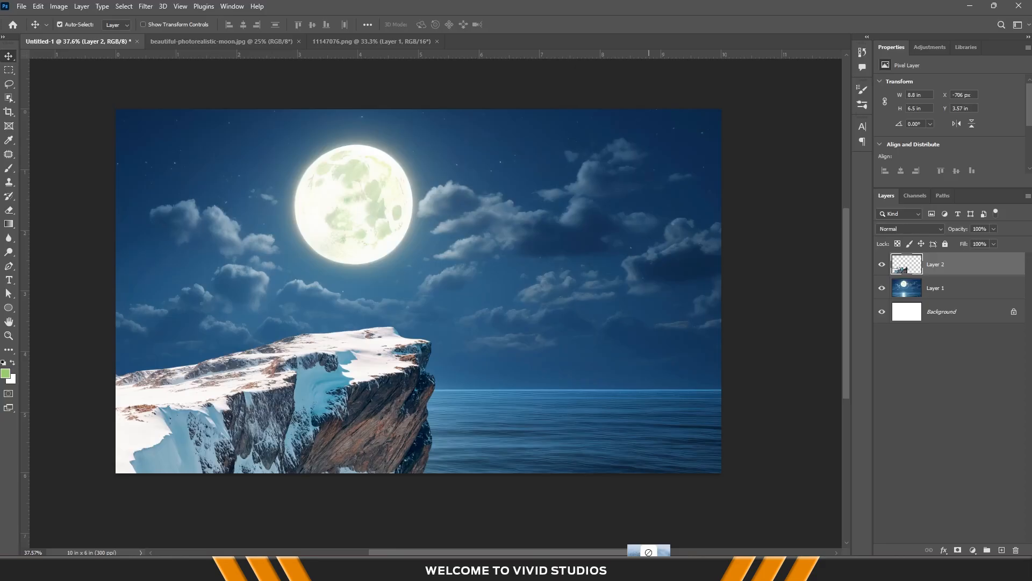
{"action": "left_click_drag", "start_coordinate": [647, 553], "coordinate": [574, 44]}
{"action": "left_click_drag", "start_coordinate": [526, 189], "coordinate": [512, 275]}
Scale the forest image to 49.18%, shift it down the canvas, and place its layer beneath the cliff layer
{"action": "key", "text": "ctrl+t"}
{"action": "key", "text": "ctrl+0"}
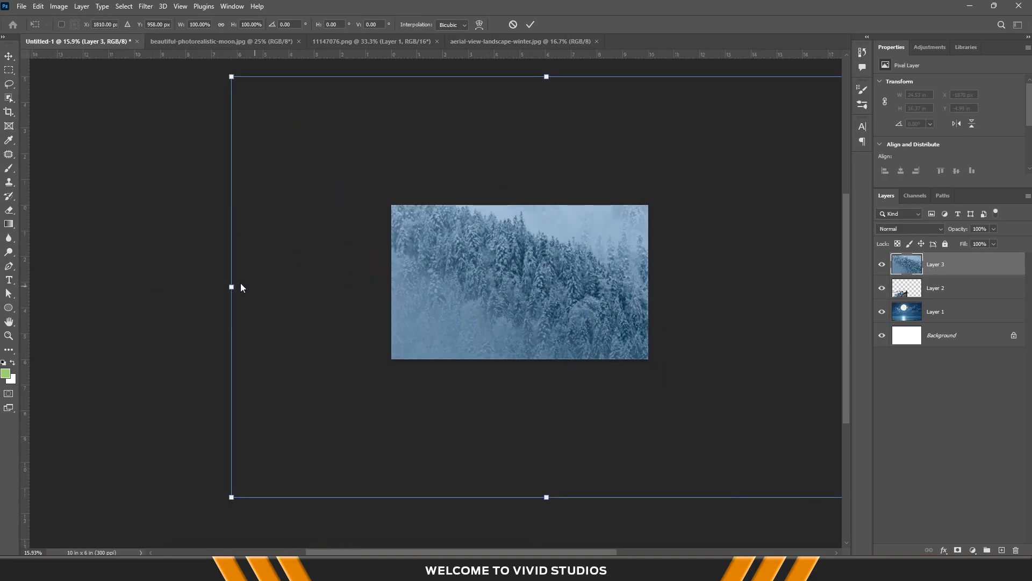
{"action": "left_click_drag", "start_coordinate": [233, 288], "coordinate": [393, 287]}
{"action": "left_click_drag", "start_coordinate": [489, 277], "coordinate": [491, 341]}
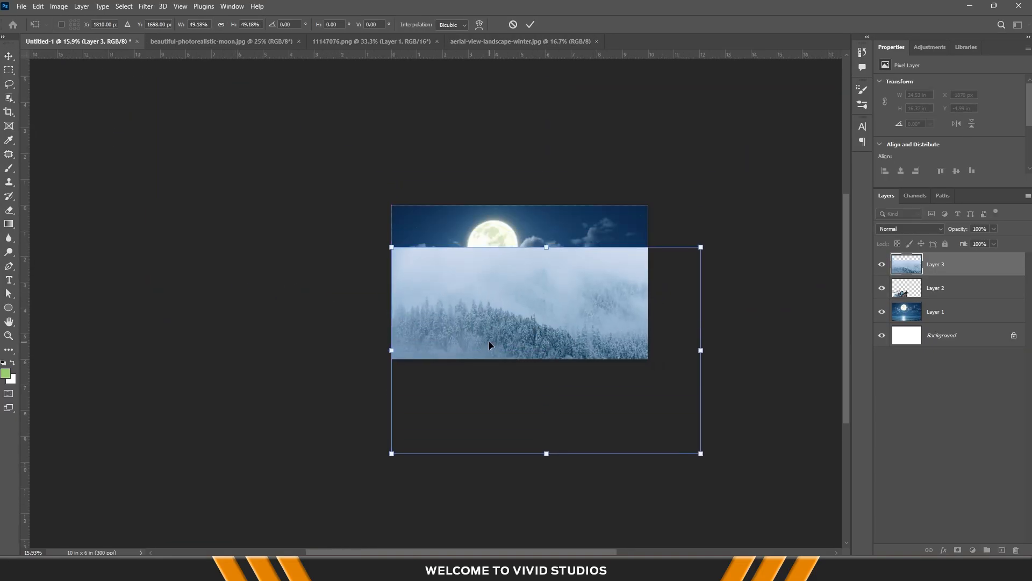
{"action": "key", "text": "Return"}
{"action": "left_click_drag", "start_coordinate": [970, 270], "coordinate": [962, 300]}
Flip the forest image horizontally and reduce it to 10.77 in wide, keeping it across the full canvas width
{"action": "scroll", "coordinate": [595, 316], "scroll_direction": "up", "scroll_amount": 2}
{"action": "key", "text": "ctrl+t"}
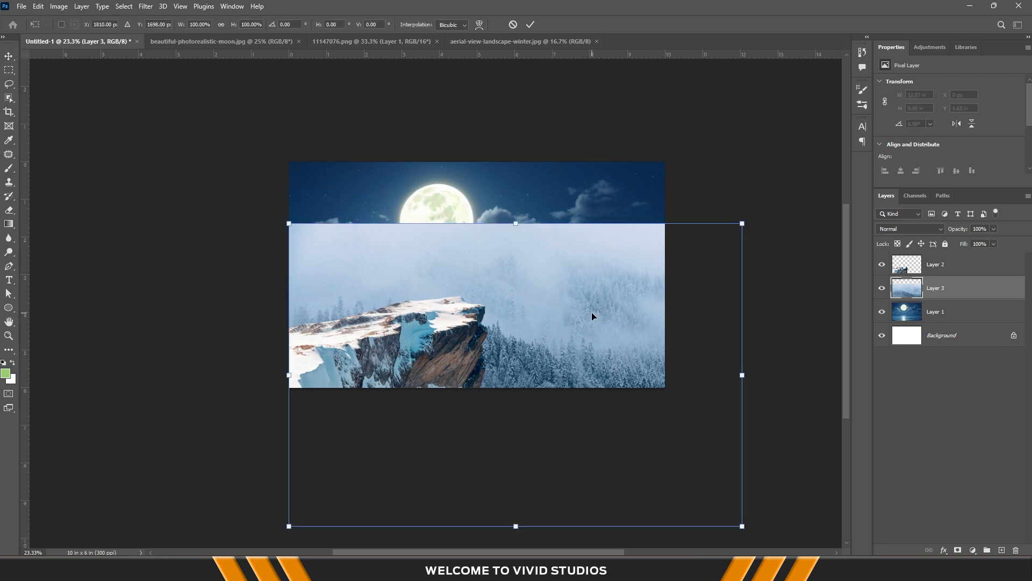
{"action": "right_click", "coordinate": [593, 314]}
{"action": "left_click", "coordinate": [634, 526]}
{"action": "left_click_drag", "start_coordinate": [742, 374], "coordinate": [693, 358]}
{"action": "key", "text": "Return"}
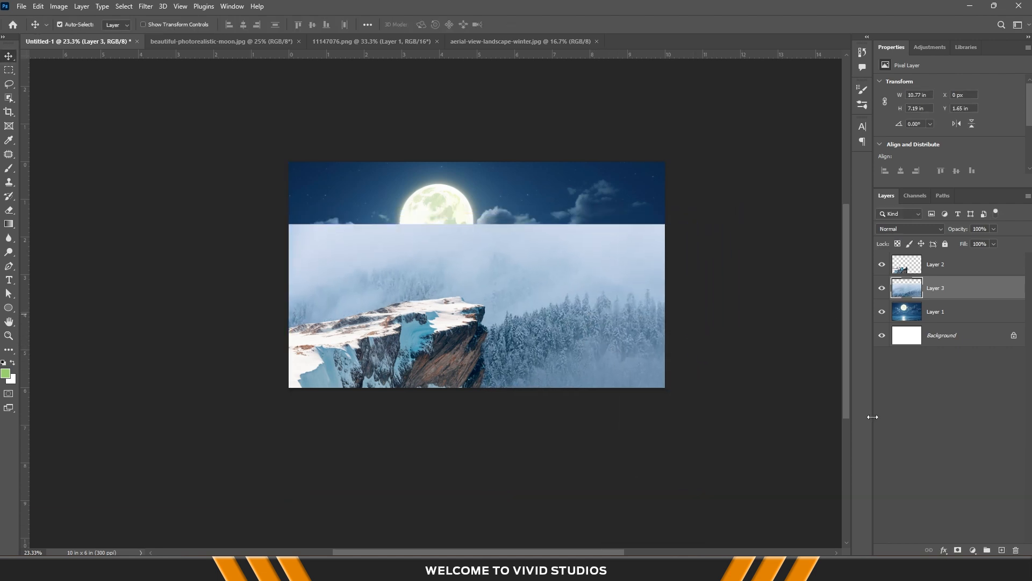
Add a layer mask to the forest layer and paint out its hard upper edge with the Smoke brush at 100% flow
{"action": "left_click", "coordinate": [957, 550]}
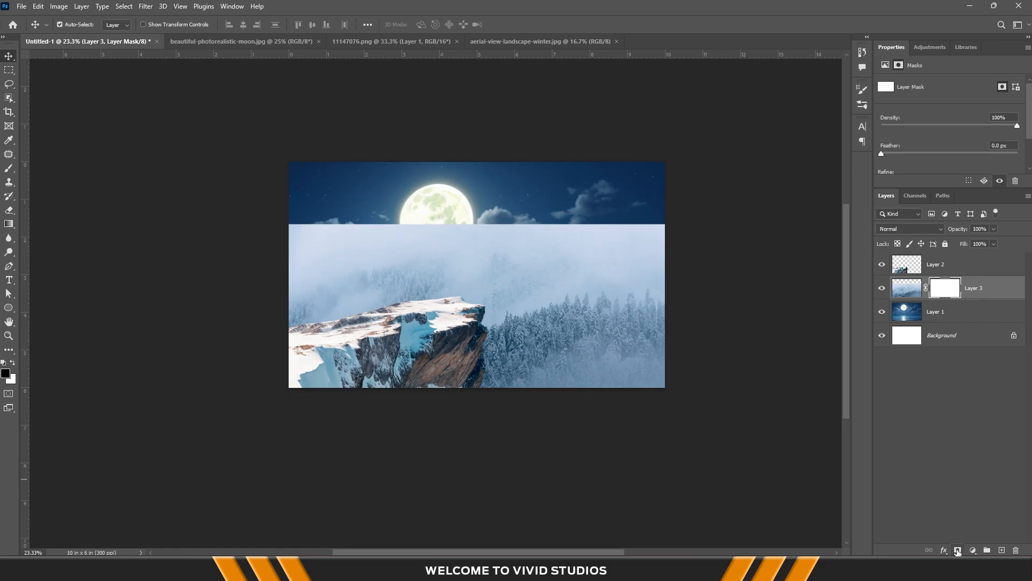
{"action": "key", "text": "b"}
{"action": "right_click", "coordinate": [582, 257]}
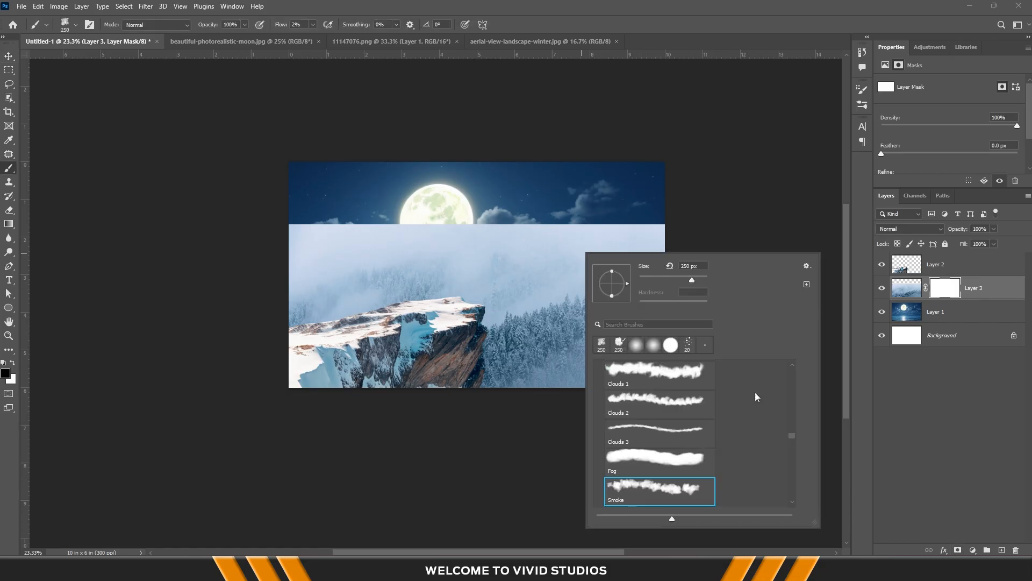
{"action": "left_click", "coordinate": [665, 228]}
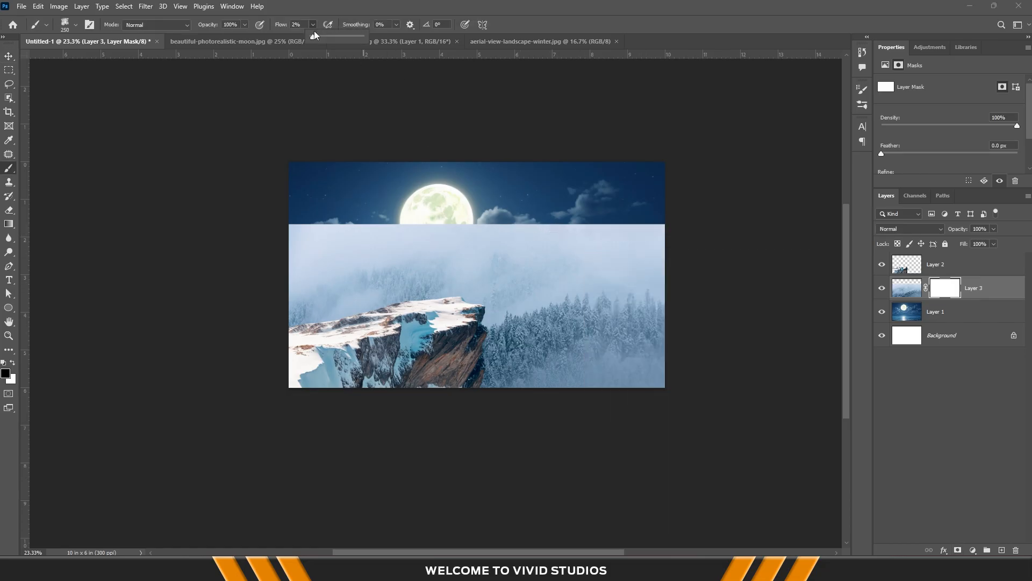
{"action": "left_click_drag", "start_coordinate": [690, 239], "coordinate": [570, 231]}
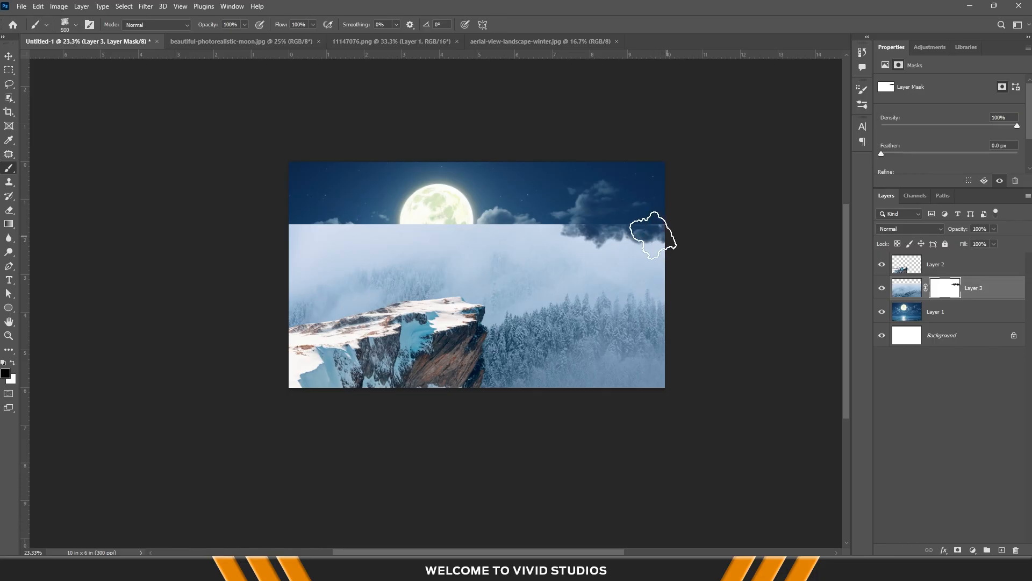
{"action": "mouse_move", "coordinate": [653, 235]}
{"action": "left_mouse_down"}
{"action": "mouse_move", "coordinate": [356, 234]}
{"action": "mouse_move", "coordinate": [402, 226]}
{"action": "mouse_move", "coordinate": [566, 252]}
{"action": "mouse_move", "coordinate": [412, 221]}
{"action": "left_mouse_up"}
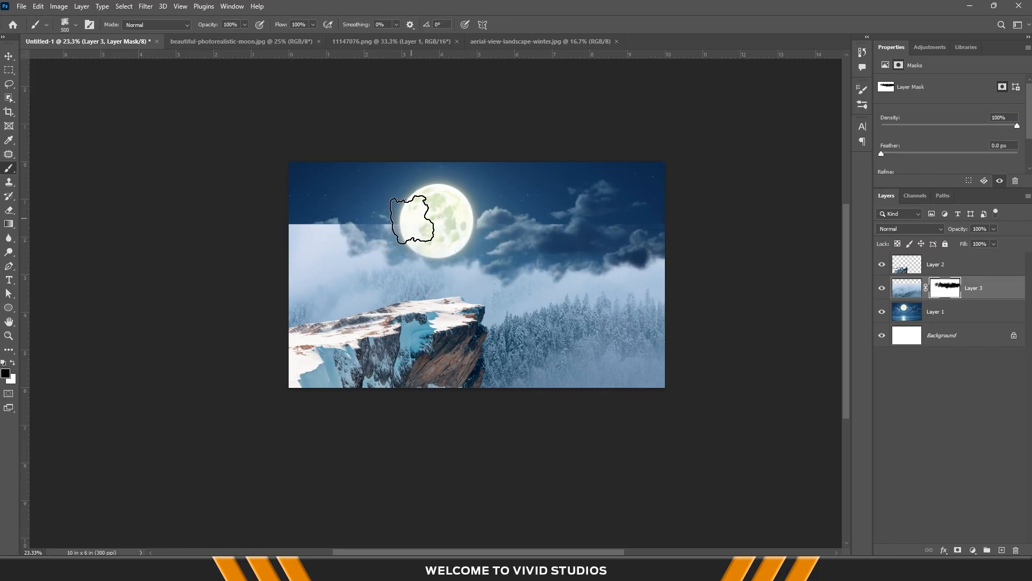
{"action": "key", "text": "bracketleft"}
{"action": "mouse_move", "coordinate": [460, 256]}
{"action": "left_mouse_down"}
{"action": "mouse_move", "coordinate": [223, 273]}
{"action": "mouse_move", "coordinate": [396, 258]}
{"action": "mouse_move", "coordinate": [282, 241]}
{"action": "mouse_move", "coordinate": [271, 214]}
{"action": "left_mouse_up"}
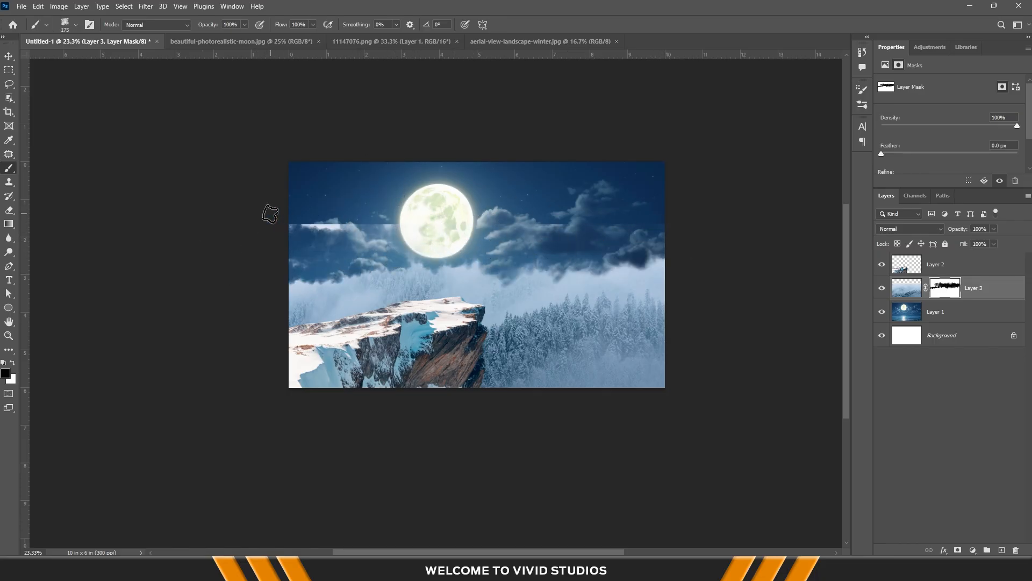
Fade the remaining fog above the treeline on the forest mask with a soft round brush at 28% flow
{"action": "right_click", "coordinate": [547, 262]}
{"action": "left_click_drag", "start_coordinate": [669, 291], "coordinate": [664, 292]}
{"action": "mouse_move", "coordinate": [526, 262]}
{"action": "left_mouse_down"}
{"action": "mouse_move", "coordinate": [190, 260]}
{"action": "mouse_move", "coordinate": [305, 266]}
{"action": "mouse_move", "coordinate": [168, 292]}
{"action": "mouse_move", "coordinate": [403, 260]}
{"action": "mouse_move", "coordinate": [814, 266]}
{"action": "mouse_move", "coordinate": [683, 263]}
{"action": "mouse_move", "coordinate": [485, 283]}
{"action": "mouse_move", "coordinate": [537, 292]}
{"action": "mouse_move", "coordinate": [508, 284]}
{"action": "mouse_move", "coordinate": [518, 283]}
{"action": "mouse_move", "coordinate": [344, 286]}
{"action": "mouse_move", "coordinate": [179, 362]}
{"action": "mouse_move", "coordinate": [509, 313]}
{"action": "mouse_move", "coordinate": [227, 408]}
{"action": "mouse_move", "coordinate": [251, 404]}
{"action": "mouse_move", "coordinate": [635, 276]}
{"action": "mouse_move", "coordinate": [465, 219]}
{"action": "mouse_move", "coordinate": [571, 241]}
{"action": "mouse_move", "coordinate": [611, 286]}
{"action": "mouse_move", "coordinate": [751, 260]}
{"action": "mouse_move", "coordinate": [632, 272]}
{"action": "mouse_move", "coordinate": [631, 285]}
{"action": "mouse_move", "coordinate": [742, 312]}
{"action": "mouse_move", "coordinate": [751, 253]}
{"action": "mouse_move", "coordinate": [787, 275]}
{"action": "mouse_move", "coordinate": [792, 300]}
{"action": "mouse_move", "coordinate": [643, 300]}
{"action": "mouse_move", "coordinate": [588, 306]}
{"action": "mouse_move", "coordinate": [539, 330]}
{"action": "mouse_move", "coordinate": [606, 310]}
{"action": "mouse_move", "coordinate": [776, 293]}
{"action": "mouse_move", "coordinate": [652, 287]}
{"action": "left_mouse_up"}
{"action": "scroll", "coordinate": [400, 267], "scroll_direction": "up", "scroll_amount": 4}
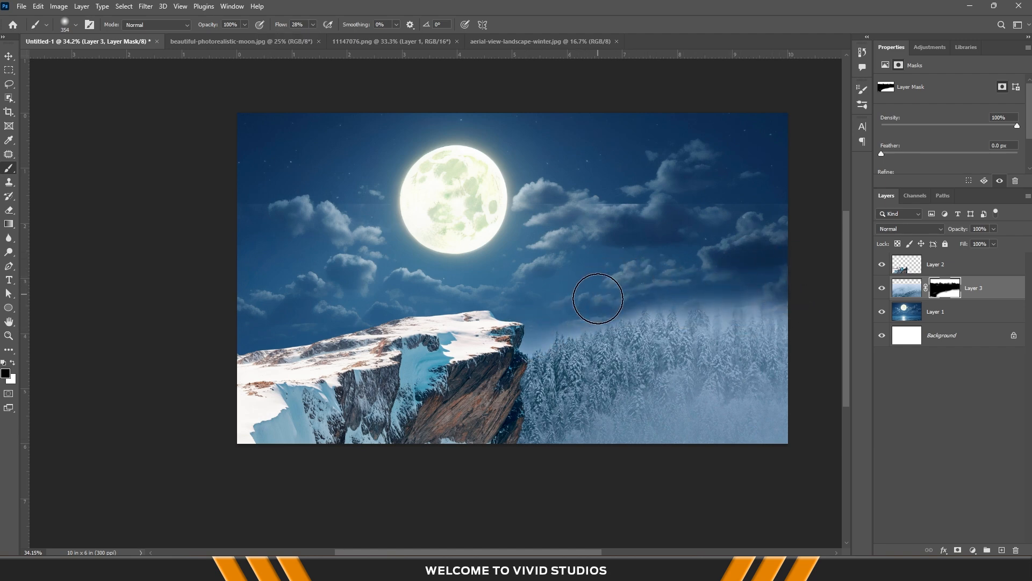
Duplicate the forest layer to the left, flip the copy horizontally, and raise it so its trees stand behind the cliff
{"action": "key", "text": "v"}
{"action": "left_click_drag", "start_coordinate": [688, 350], "coordinate": [527, 349], "text": "alt"}
{"action": "key", "text": "ctrl+t"}
{"action": "right_click", "coordinate": [527, 345]}
{"action": "left_click", "coordinate": [563, 331]}
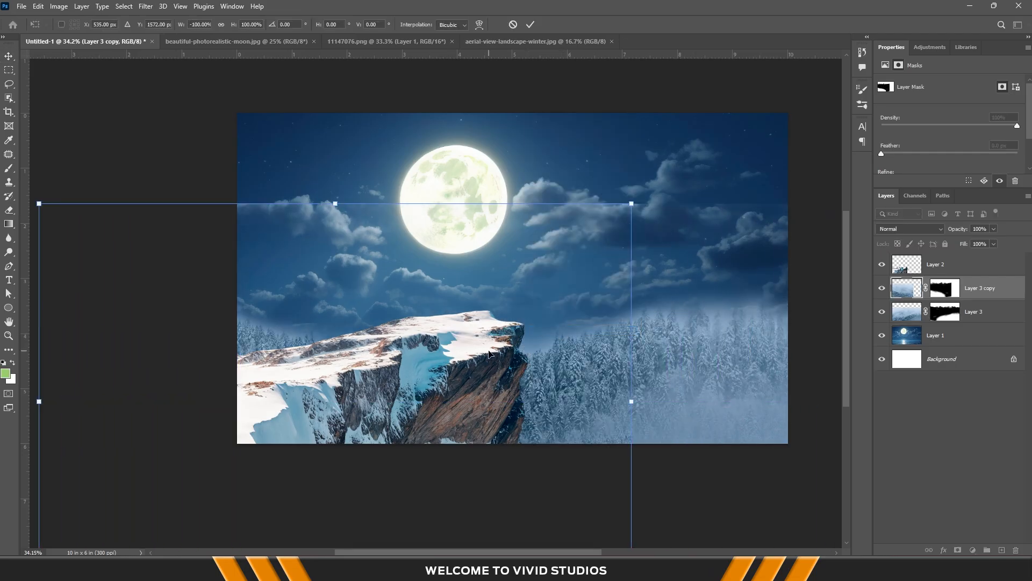
{"action": "left_click_drag", "start_coordinate": [508, 312], "coordinate": [508, 256]}
{"action": "key", "text": "Return"}
Blend the flipped forest copy's vertical right edge into the original forest by painting black on the copy's mask
{"action": "key", "text": "ctrl+backslash"}
{"action": "key", "text": "b"}
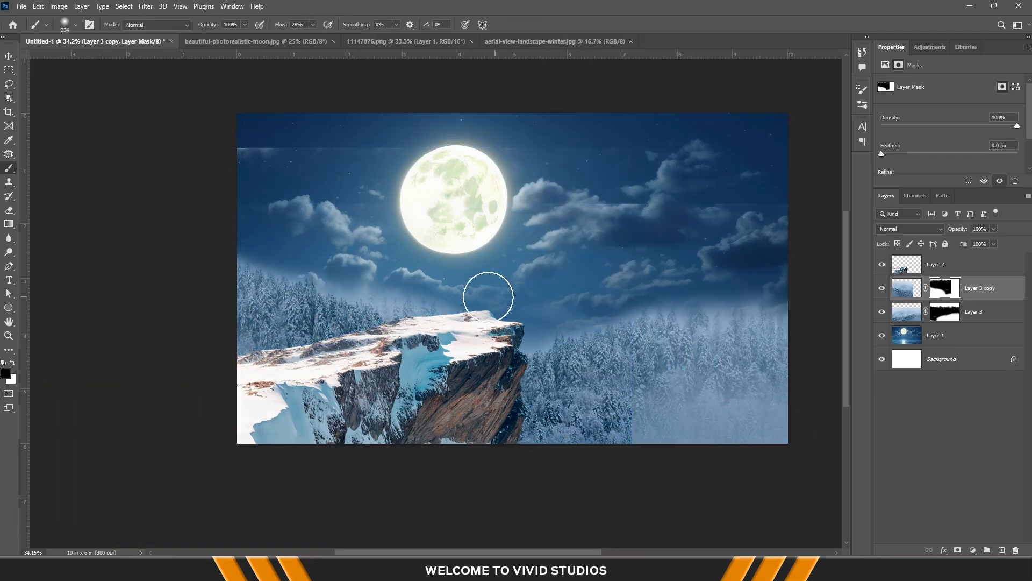
{"action": "left_click_drag", "start_coordinate": [619, 392], "coordinate": [645, 431]}
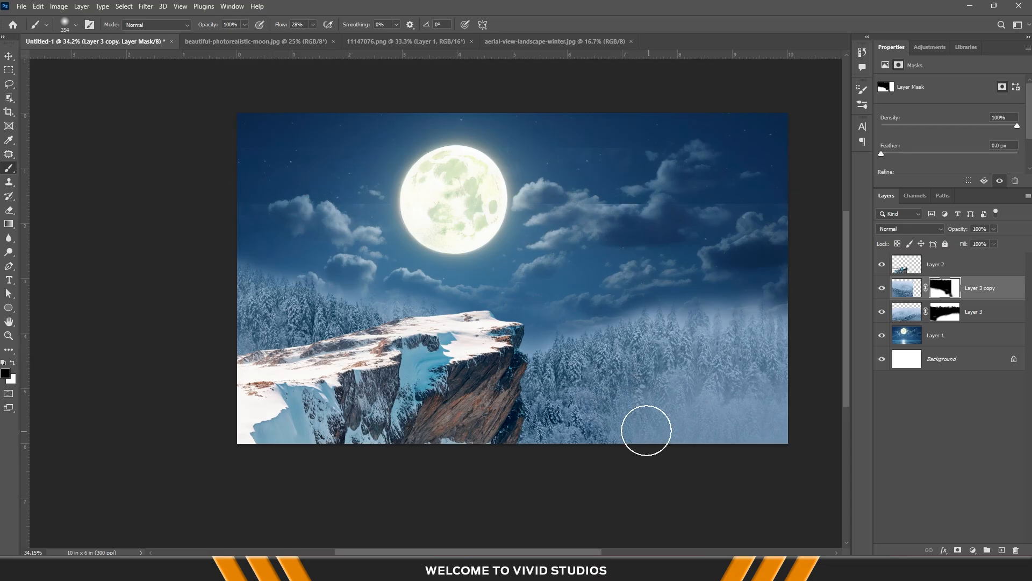
{"action": "left_click", "coordinate": [944, 311]}
{"action": "scroll", "coordinate": [757, 249], "scroll_direction": "up", "scroll_amount": 2}
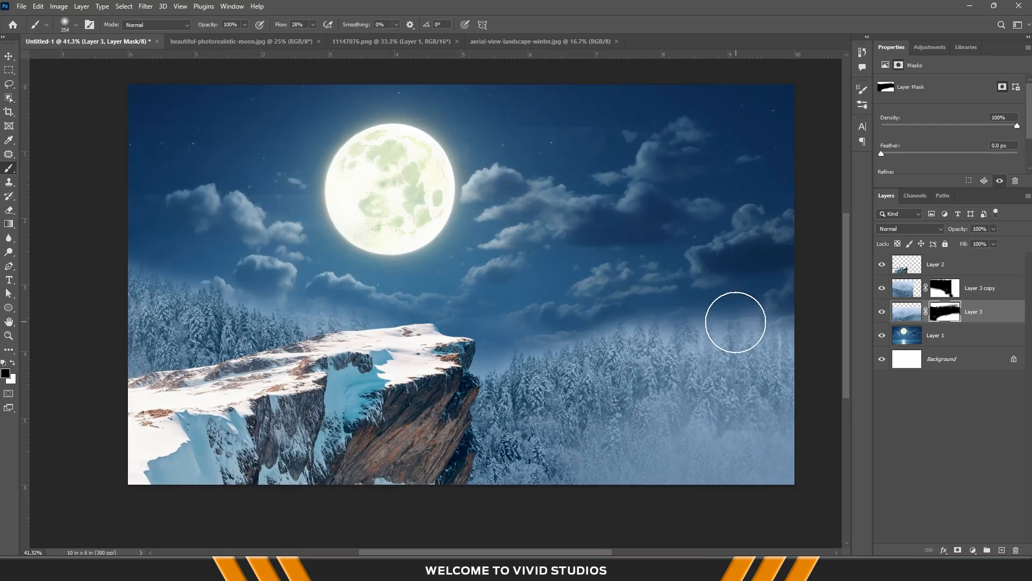
Clear the leftover forest haze from the sky on the copy's mask at 100% brush flow, and make the original forest layer active
{"action": "left_click", "coordinate": [945, 287]}
{"action": "left_click_drag", "start_coordinate": [314, 37], "coordinate": [352, 37]}
{"action": "left_click_drag", "start_coordinate": [291, 172], "coordinate": [774, 212]}
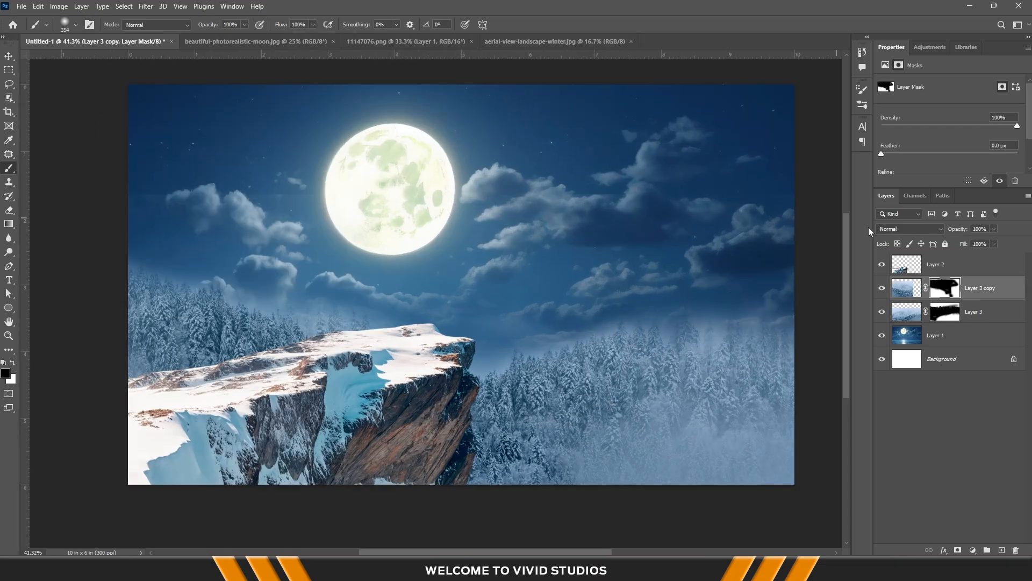
{"action": "left_click", "coordinate": [944, 311]}
{"action": "key", "text": "v"}
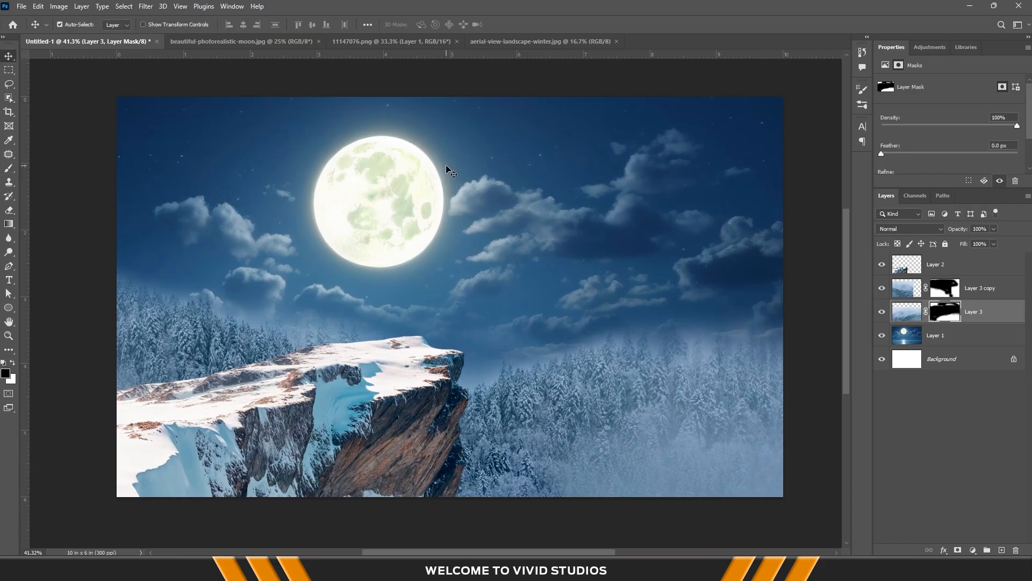
Open abstract-textured-white-background.jpg from the Photo folder in Photoshop
{"action": "mouse_move", "coordinate": [530, 570]}
{"action": "left_click", "coordinate": [645, 518]}
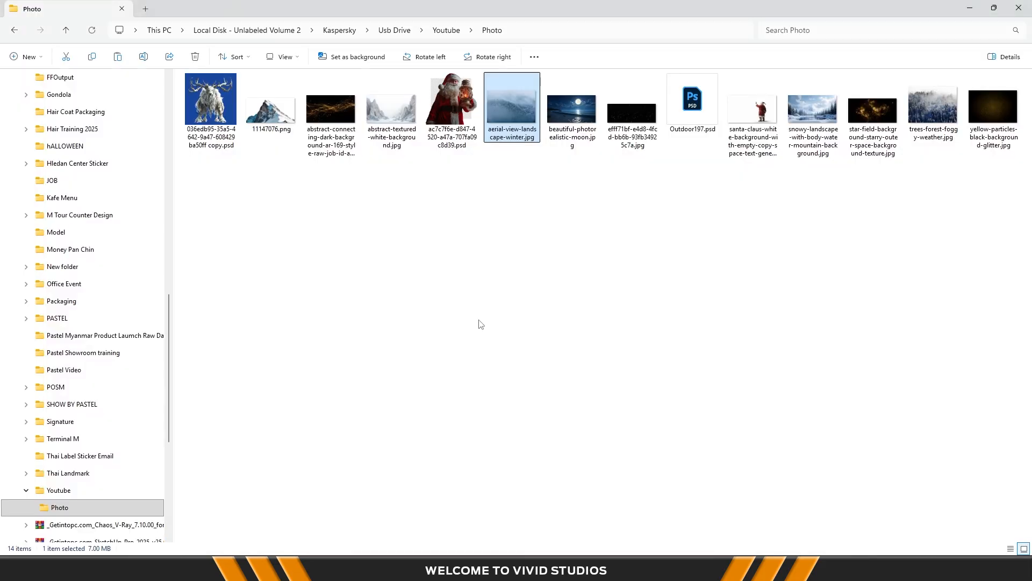
{"action": "right_click", "coordinate": [392, 115]}
{"action": "mouse_move", "coordinate": [430, 174]}
{"action": "left_click", "coordinate": [595, 194]}
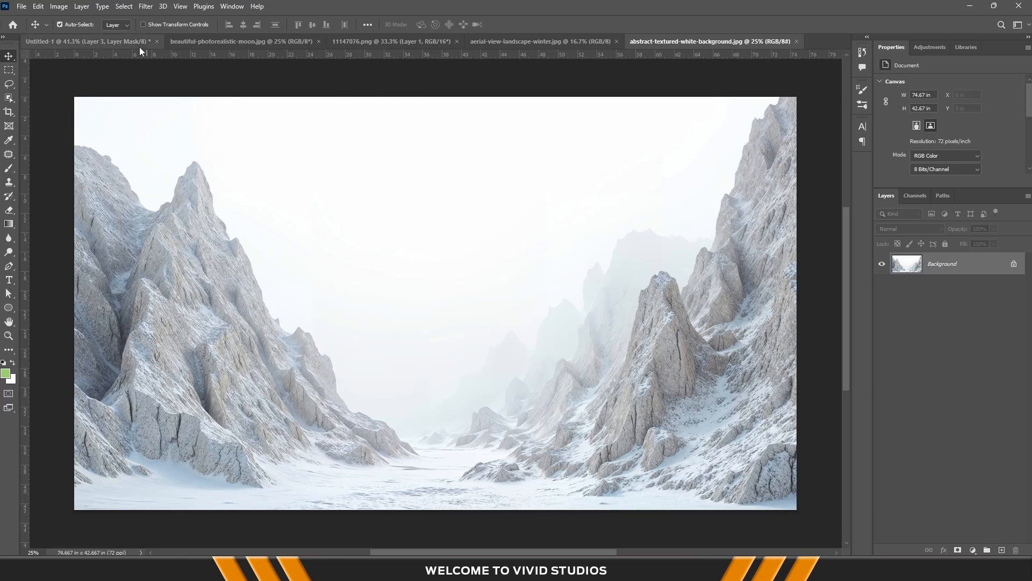
Select the left mountain with automatic subject selection, and add its missing left side and snowy base with the Lasso tool
{"action": "left_click", "coordinate": [123, 5]}
{"action": "left_click", "coordinate": [145, 132]}
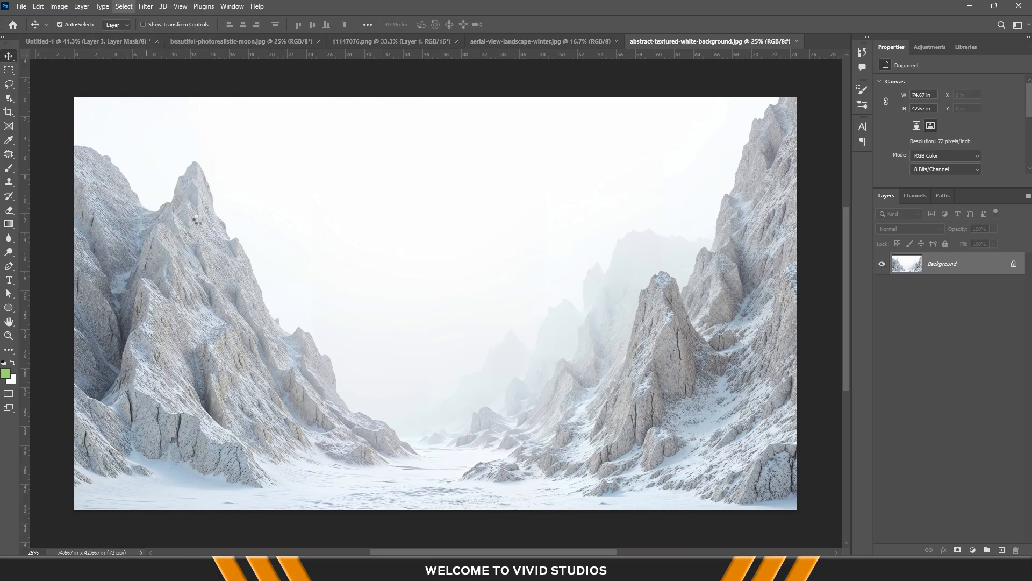
{"action": "key", "text": "l"}
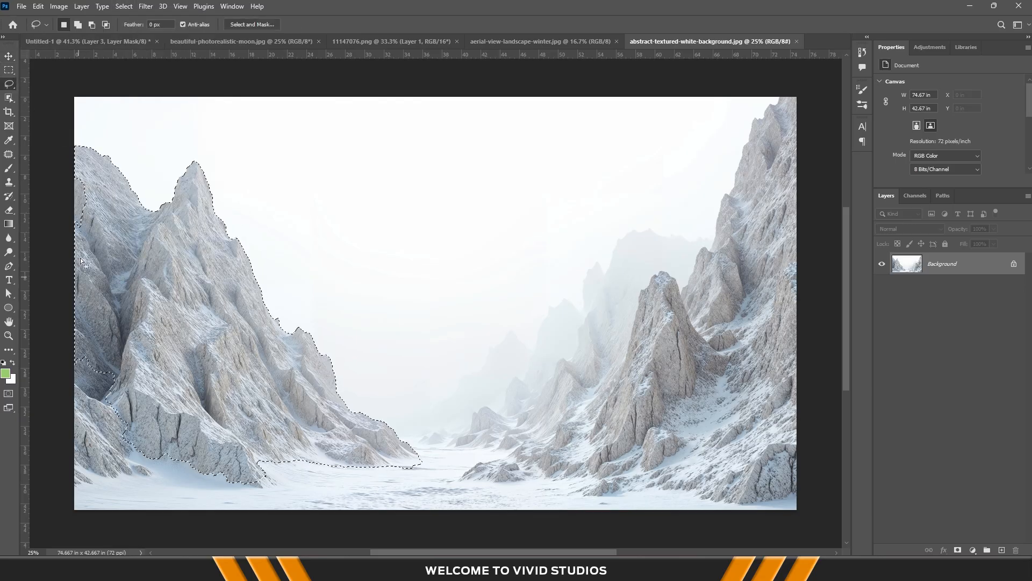
{"action": "mouse_move", "coordinate": [57, 512]}
{"action": "left_mouse_down"}
{"action": "mouse_move", "coordinate": [305, 533]}
{"action": "mouse_move", "coordinate": [493, 512]}
{"action": "left_mouse_up"}
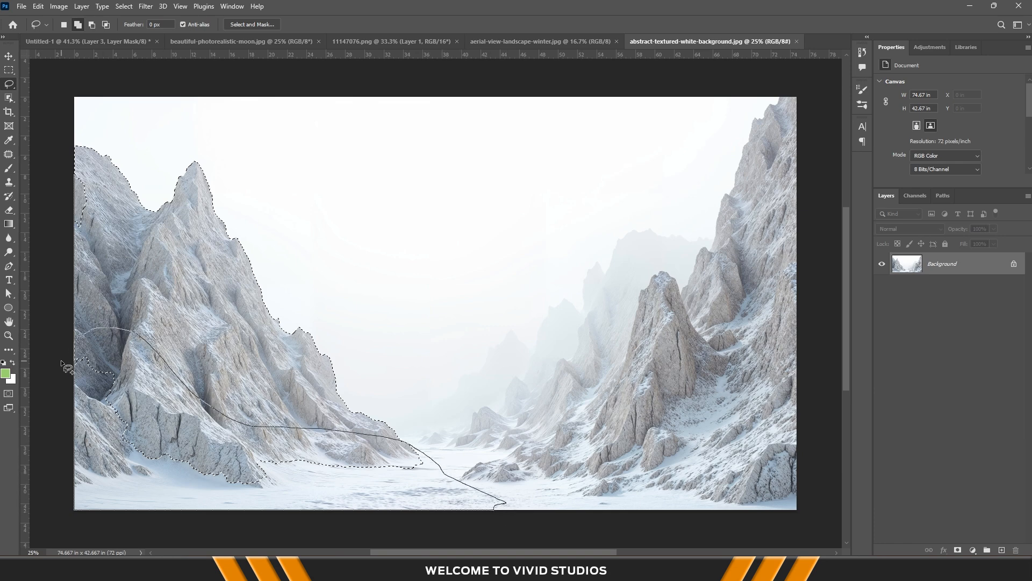
{"action": "left_click_drag", "start_coordinate": [82, 172], "coordinate": [76, 161]}
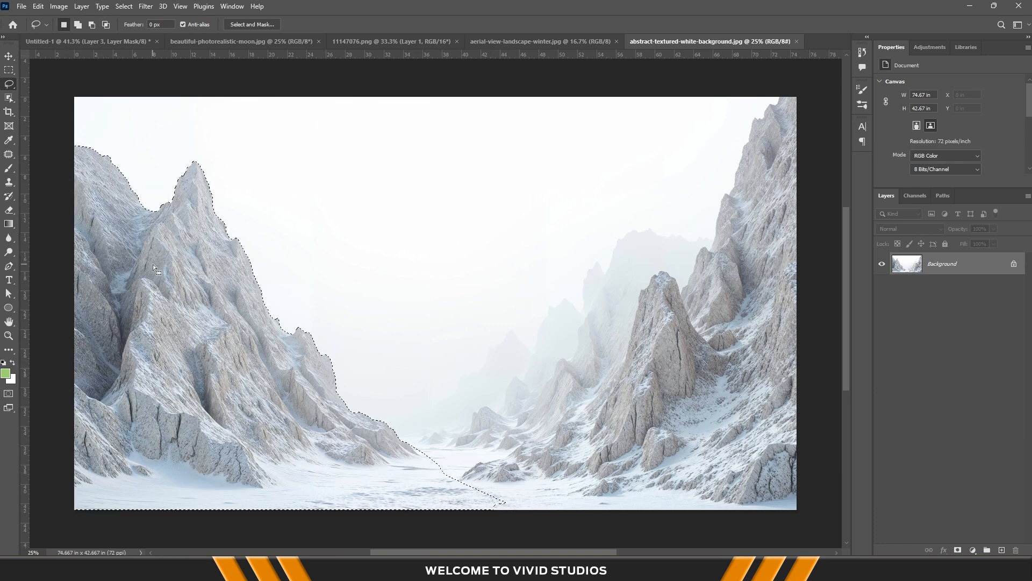
Feather the mountain selection by 2 pixels and copy it to a new layer
{"action": "key", "text": "shift+F6"}
{"action": "key", "text": "Return"}
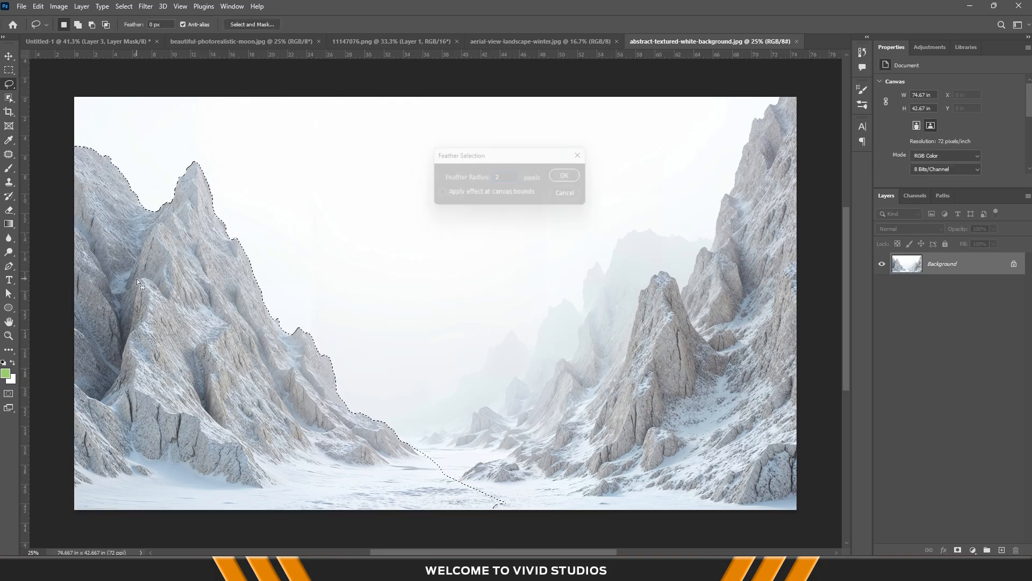
{"action": "key", "text": "ctrl+j"}
Bring the cut-out mountain into the Untitled-1 document and place it behind the cliff at the left, between the two forest layers
{"action": "key", "text": "v"}
{"action": "mouse_move", "coordinate": [203, 269]}
{"action": "left_mouse_down"}
{"action": "mouse_move", "coordinate": [198, 107]}
{"action": "mouse_move", "coordinate": [84, 42]}
{"action": "mouse_move", "coordinate": [263, 304]}
{"action": "mouse_move", "coordinate": [350, 380]}
{"action": "left_mouse_up"}
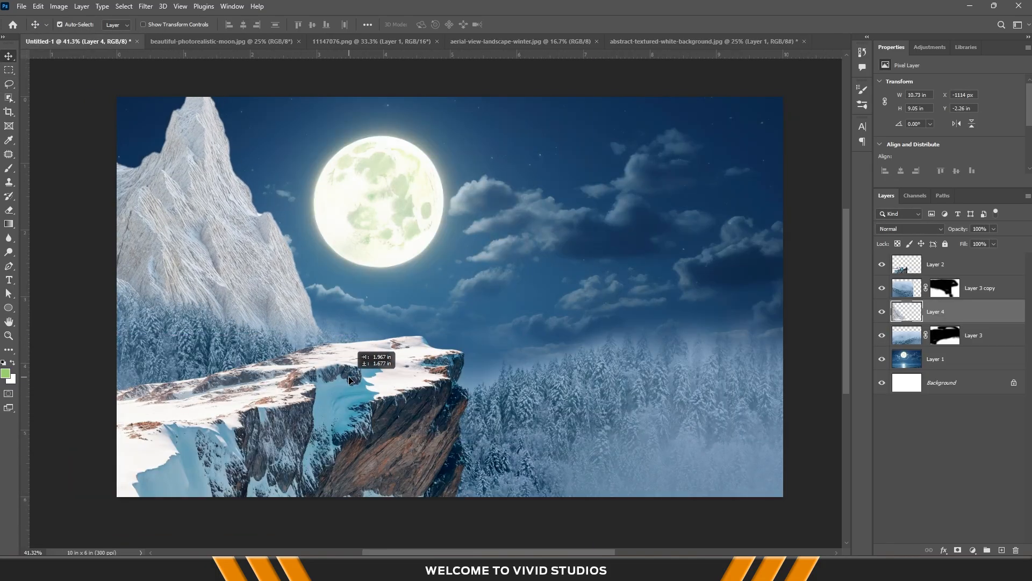
{"action": "left_click_drag", "start_coordinate": [251, 257], "coordinate": [266, 288]}
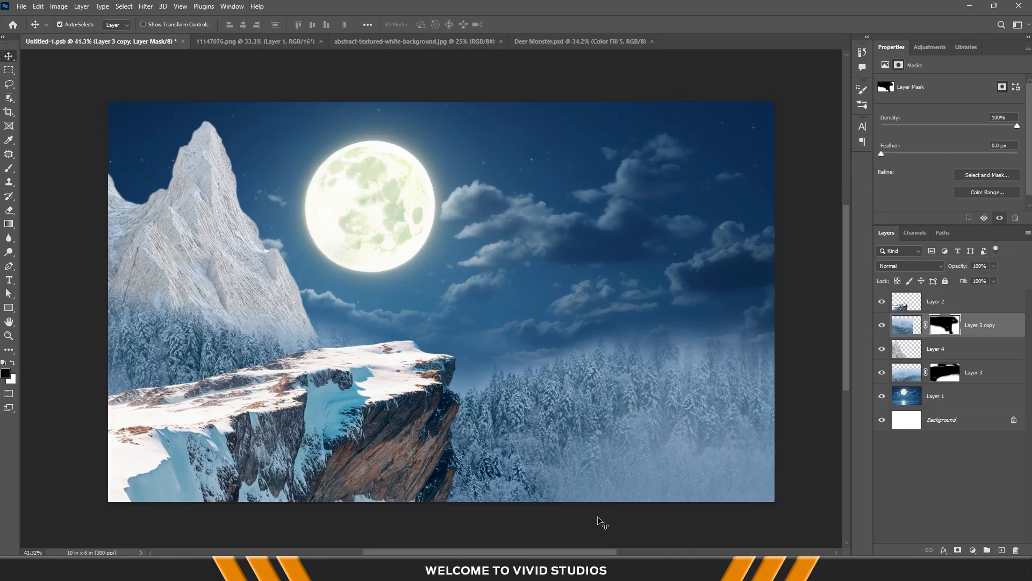
Transform the mountain layer to 93.29% wide and 43.37% high so it spans the full canvas width, and commit it
{"action": "left_click", "coordinate": [233, 244]}
{"action": "key", "text": "ctrl+t"}
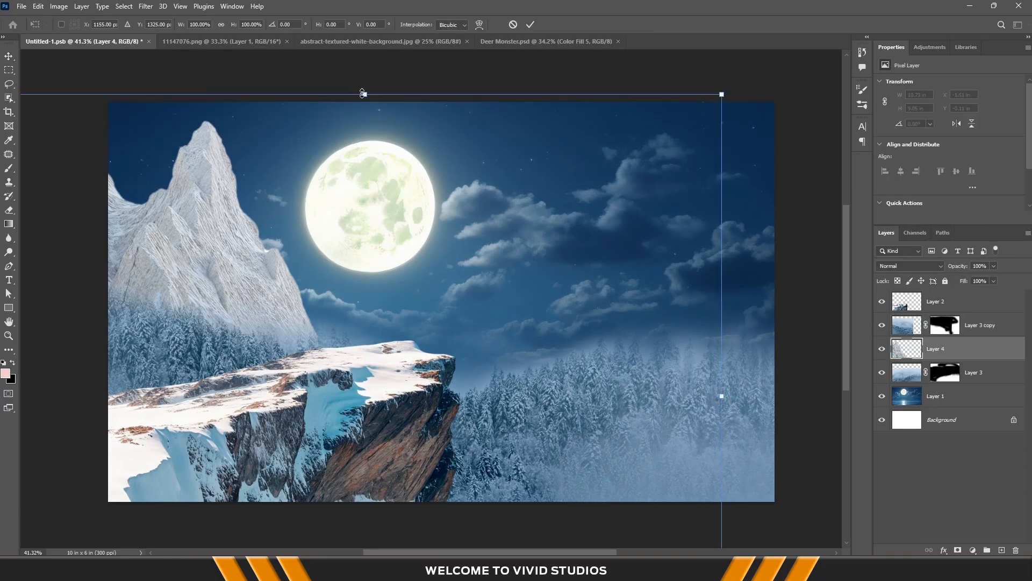
{"action": "left_click_drag", "start_coordinate": [365, 93], "coordinate": [365, 189]}
{"action": "left_click_drag", "start_coordinate": [366, 272], "coordinate": [366, 193]}
{"action": "scroll", "coordinate": [378, 326], "scroll_direction": "down", "scroll_amount": 4}
{"action": "left_click_drag", "start_coordinate": [610, 353], "coordinate": [756, 348]}
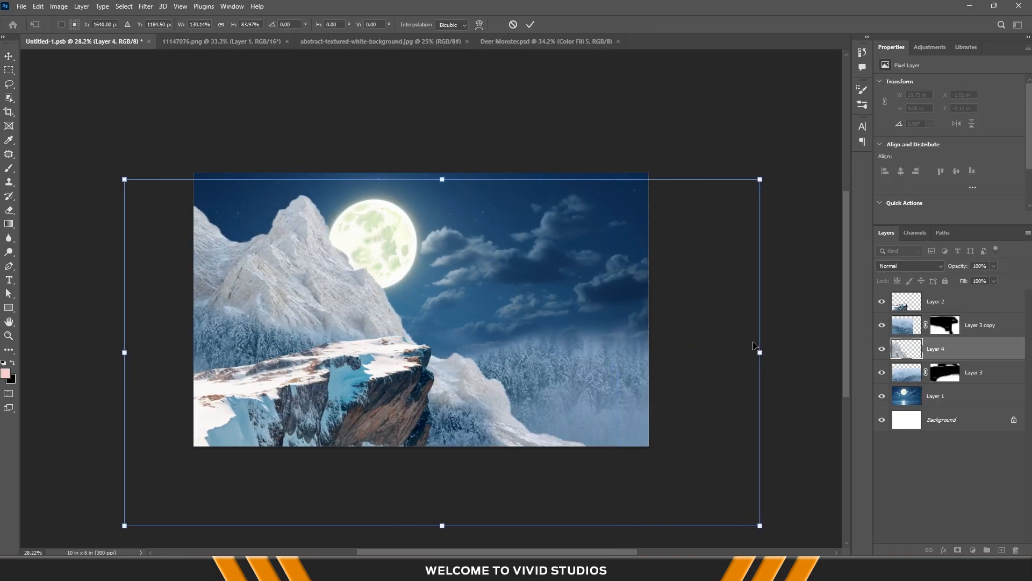
{"action": "left_click_drag", "start_coordinate": [446, 183], "coordinate": [447, 234]}
{"action": "left_click_drag", "start_coordinate": [435, 310], "coordinate": [441, 257]}
{"action": "left_click_drag", "start_coordinate": [387, 281], "coordinate": [457, 298]}
{"action": "left_click_drag", "start_coordinate": [828, 335], "coordinate": [811, 336]}
{"action": "left_click_drag", "start_coordinate": [812, 483], "coordinate": [650, 366]}
{"action": "left_click_drag", "start_coordinate": [512, 329], "coordinate": [514, 340]}
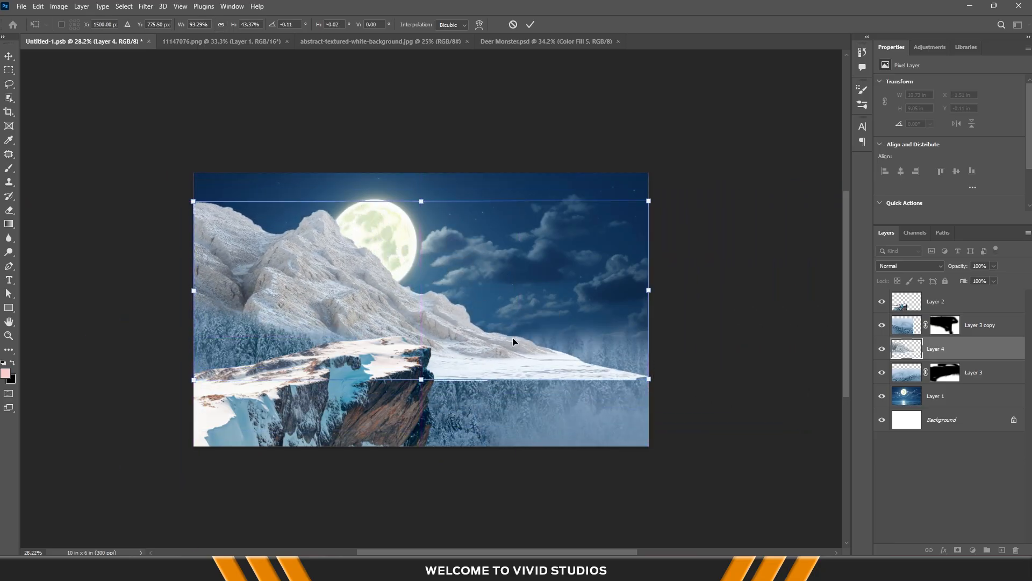
{"action": "key", "text": "Return"}
Add a layer mask to the mountain layer and paint out its snowy base over the forest with a large soft round brush
{"action": "left_click", "coordinate": [958, 550]}
{"action": "scroll", "coordinate": [364, 347], "scroll_direction": "up", "scroll_amount": 3}
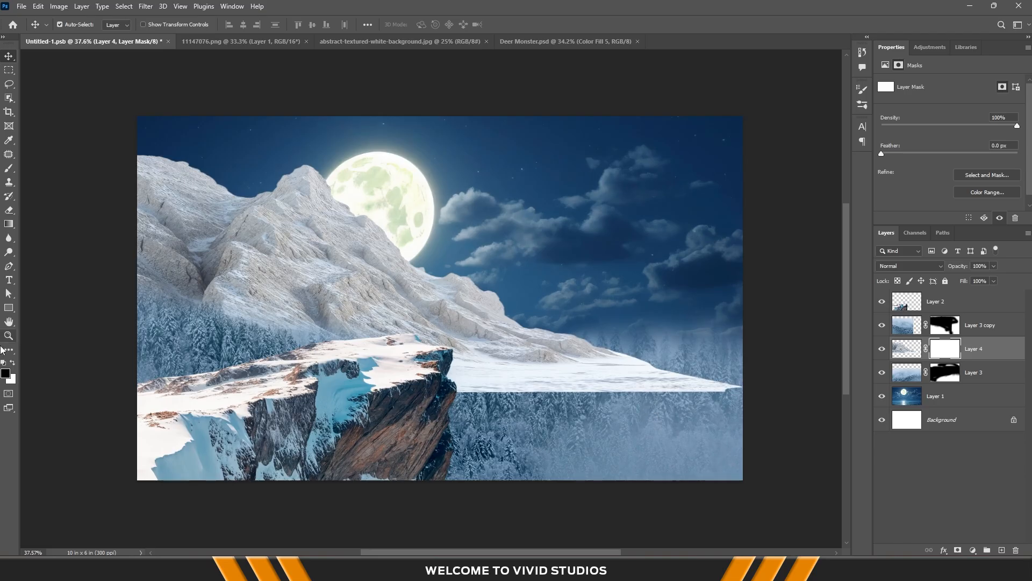
{"action": "key", "text": "b"}
{"action": "right_click", "coordinate": [396, 319]}
{"action": "key", "text": "Return"}
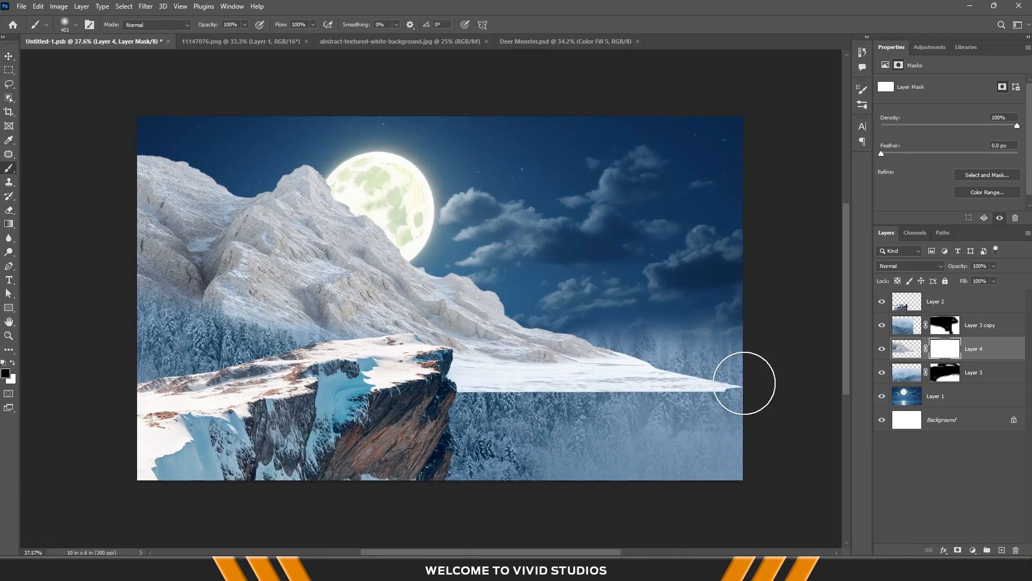
{"action": "left_click", "coordinate": [6, 373]}
{"action": "left_click", "coordinate": [740, 443]}
{"action": "left_click", "coordinate": [846, 302]}
{"action": "mouse_move", "coordinate": [726, 387]}
{"action": "left_mouse_down"}
{"action": "mouse_move", "coordinate": [437, 380]}
{"action": "mouse_move", "coordinate": [373, 405]}
{"action": "left_mouse_up"}
Set the brush flow to 51%, restore part of the mountain's lower slope on its mask, and fade its right end
{"action": "left_click", "coordinate": [290, 37]}
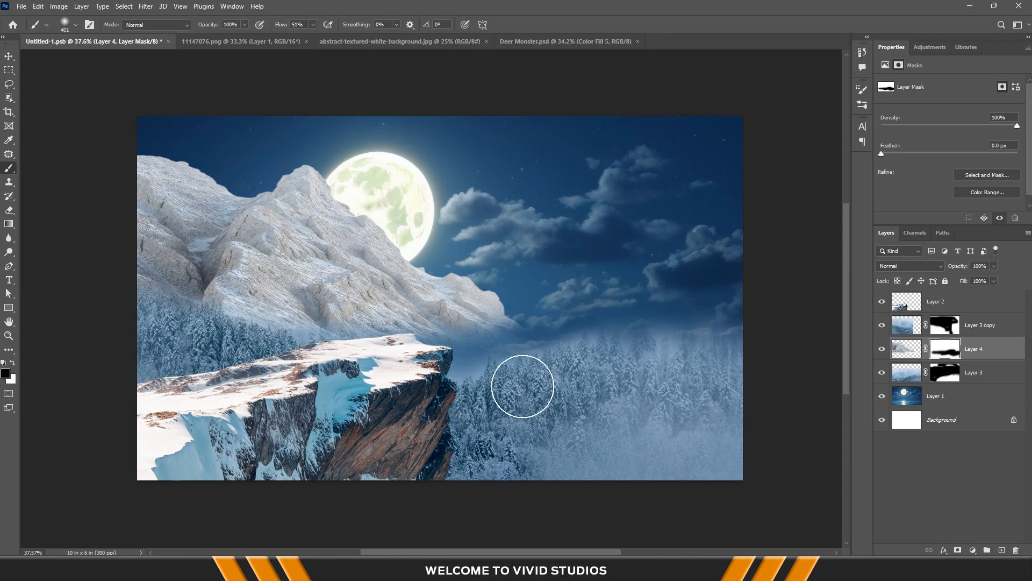
{"action": "key", "text": "x"}
{"action": "left_click_drag", "start_coordinate": [565, 323], "coordinate": [362, 311]}
{"action": "key", "text": "x"}
{"action": "mouse_move", "coordinate": [542, 356]}
{"action": "left_mouse_down"}
{"action": "mouse_move", "coordinate": [530, 295]}
{"action": "mouse_move", "coordinate": [486, 263]}
{"action": "left_mouse_up"}
{"action": "scroll", "coordinate": [514, 329], "scroll_direction": "down", "scroll_amount": 1}
{"action": "scroll", "coordinate": [489, 328], "scroll_direction": "up", "scroll_amount": 1}
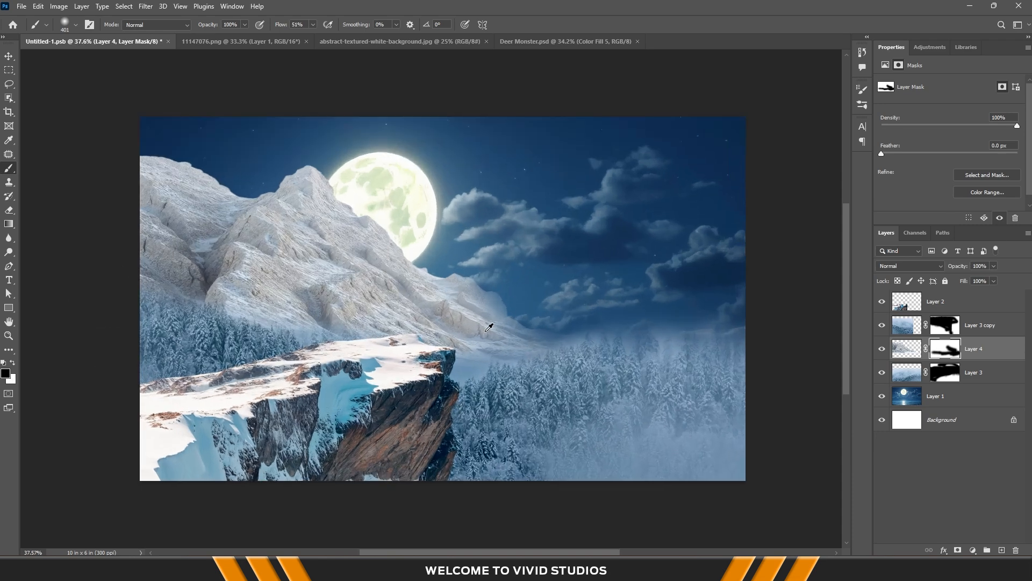
{"action": "key", "text": "v"}
{"action": "scroll", "coordinate": [413, 314], "scroll_direction": "right", "scroll_amount": 1}
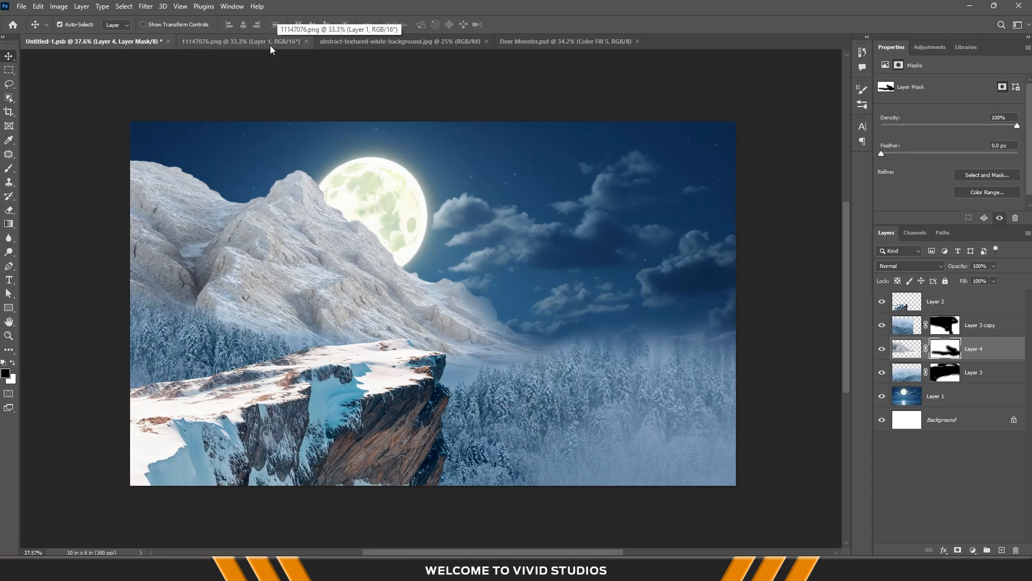
In abstract-textured-white-background.jpg, select the rocky right-hand mountains with a freehand lasso along their ridge out to the image edges
{"action": "left_click", "coordinate": [359, 42]}
{"action": "scroll", "coordinate": [659, 380], "scroll_direction": "up", "scroll_amount": 1}
{"action": "scroll", "coordinate": [505, 359], "scroll_direction": "up", "scroll_amount": 2}
{"action": "key", "text": "p"}
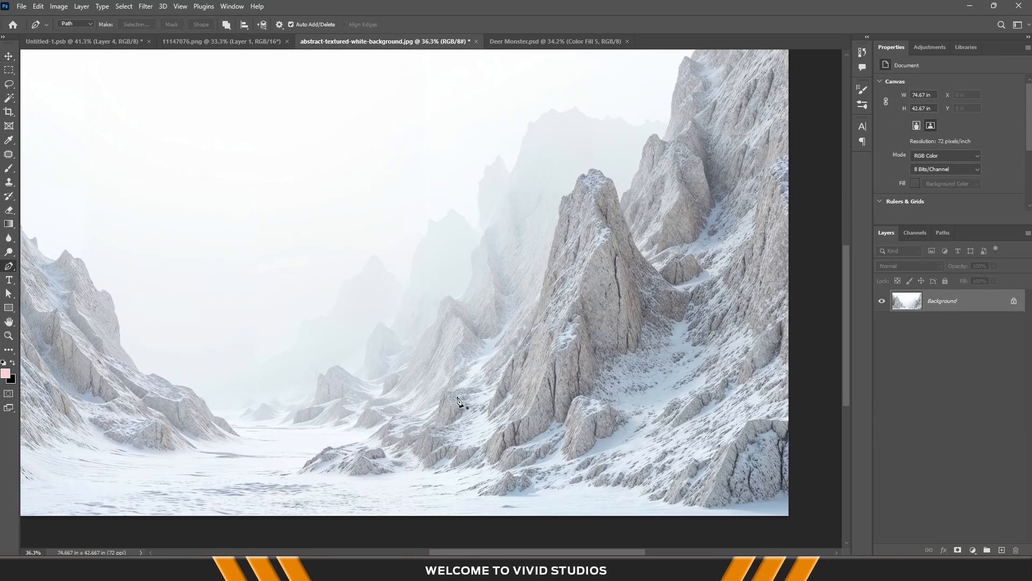
{"action": "scroll", "coordinate": [430, 427], "scroll_direction": "up", "scroll_amount": 4}
{"action": "key", "text": "l"}
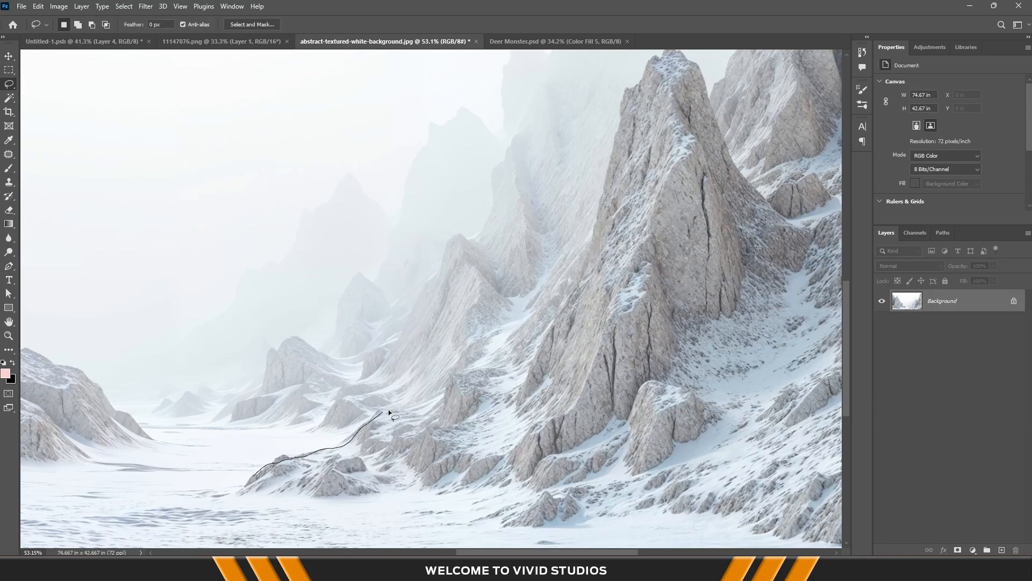
{"action": "left_click_drag", "start_coordinate": [589, 251], "coordinate": [466, 404]}
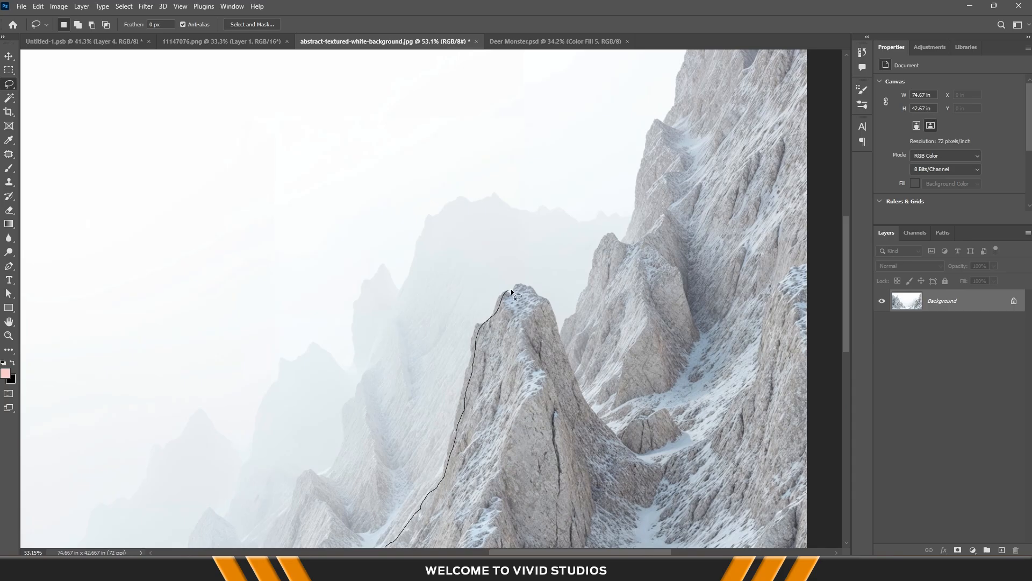
{"action": "left_click_drag", "start_coordinate": [560, 330], "coordinate": [455, 366]}
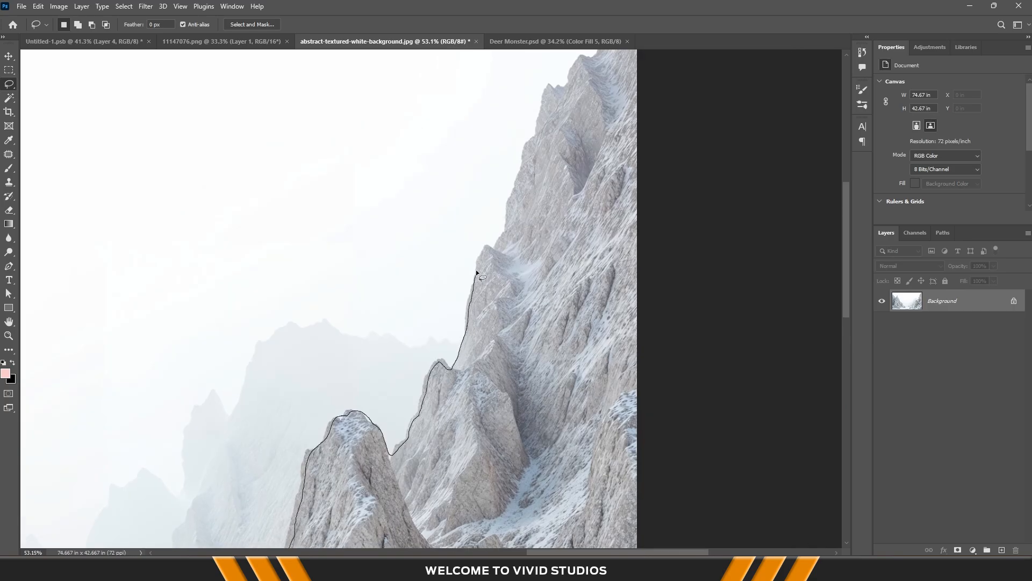
{"action": "left_click_drag", "start_coordinate": [511, 207], "coordinate": [471, 313]}
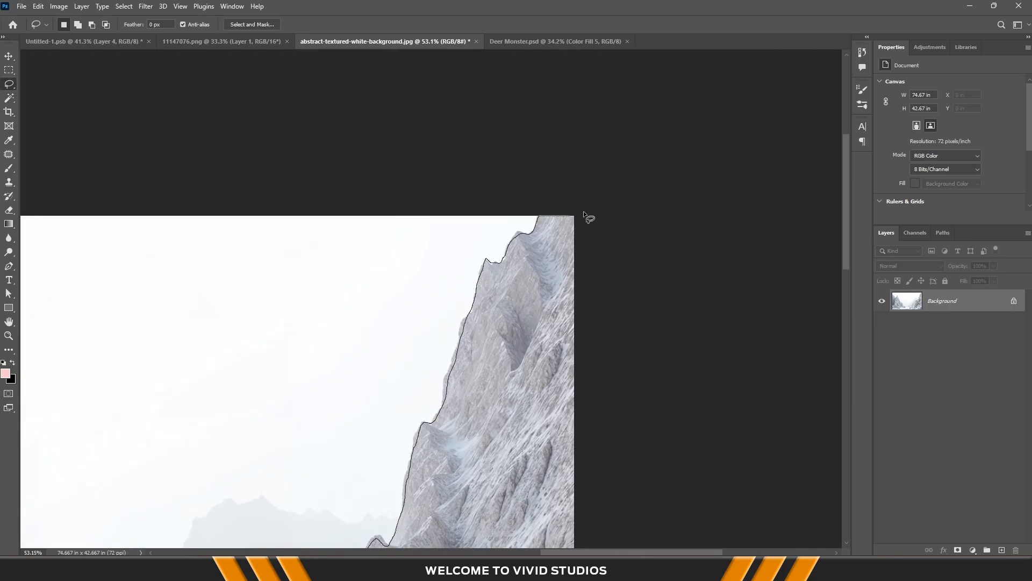
{"action": "mouse_move", "coordinate": [584, 214]}
{"action": "left_mouse_down"}
{"action": "mouse_move", "coordinate": [724, 433]}
{"action": "mouse_move", "coordinate": [272, 551]}
{"action": "mouse_move", "coordinate": [333, 445]}
{"action": "left_mouse_up"}
{"action": "scroll", "coordinate": [333, 444], "scroll_direction": "down", "scroll_amount": 6}
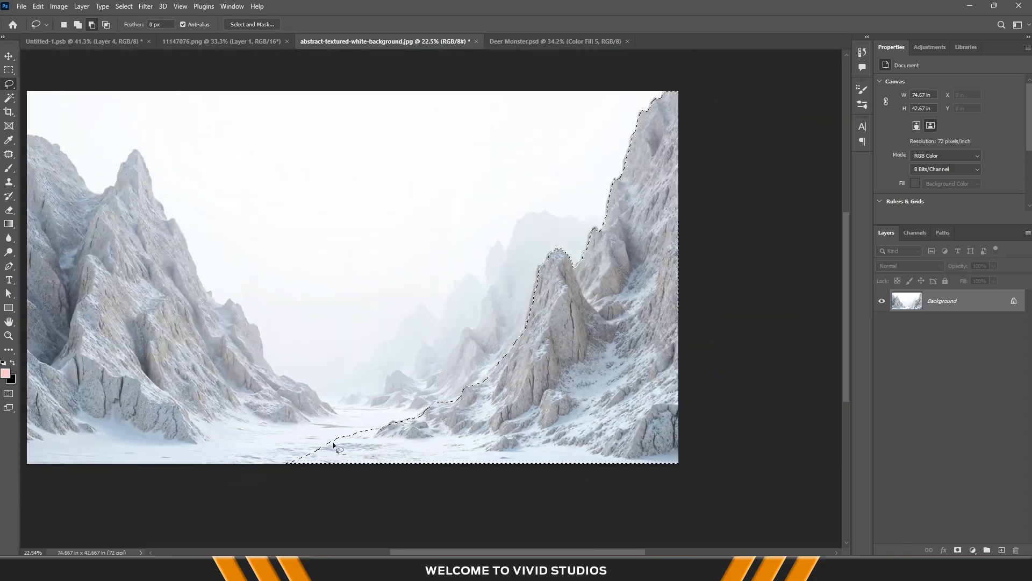
Feather the mountain selection and copy it to a new layer
{"action": "key", "text": "shift+F6"}
{"action": "key", "text": "Return"}
{"action": "key", "text": "ctrl+j"}
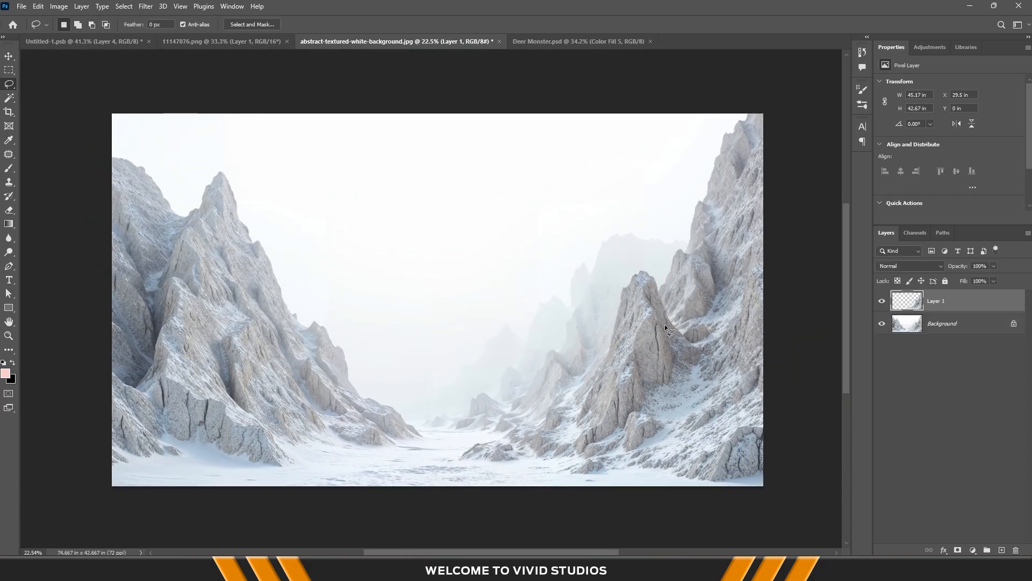
Bring the cut-out mountains into the Untitled-1 document and place them at the right, above Layer 4 and below Layer 3 copy
{"action": "key", "text": "v"}
{"action": "left_click_drag", "start_coordinate": [636, 317], "coordinate": [553, 278]}
{"action": "left_click_drag", "start_coordinate": [693, 353], "coordinate": [647, 267]}
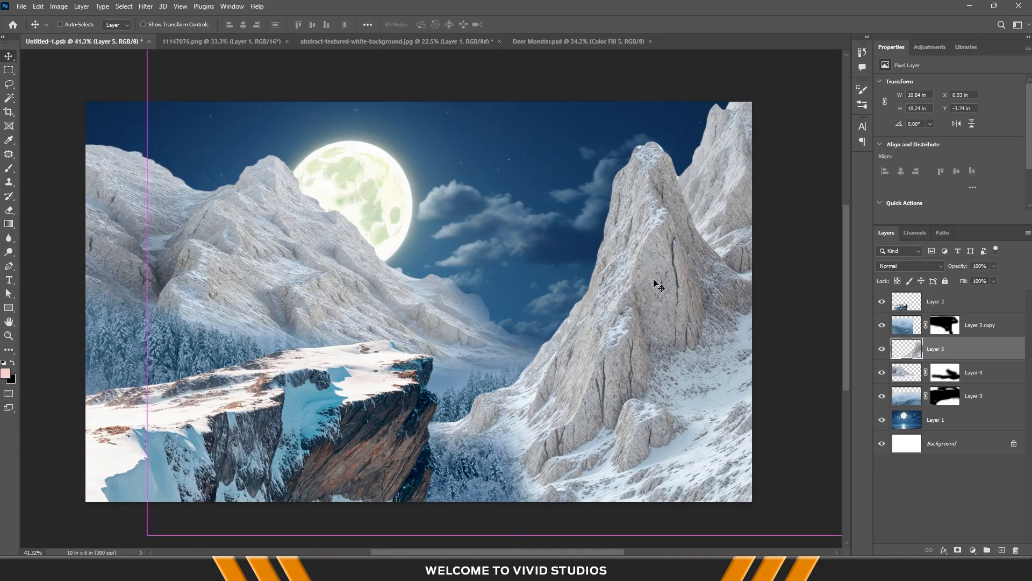
Transform the new mountain layer to 6.79 in wide and 4.35 in high, fitted into the canvas's upper right corner, and commit it
{"action": "key", "text": "ctrl+t"}
{"action": "left_click_drag", "start_coordinate": [508, 534], "coordinate": [575, 371]}
{"action": "left_click_drag", "start_coordinate": [647, 301], "coordinate": [692, 396]}
{"action": "left_click_drag", "start_coordinate": [550, 482], "coordinate": [604, 395]}
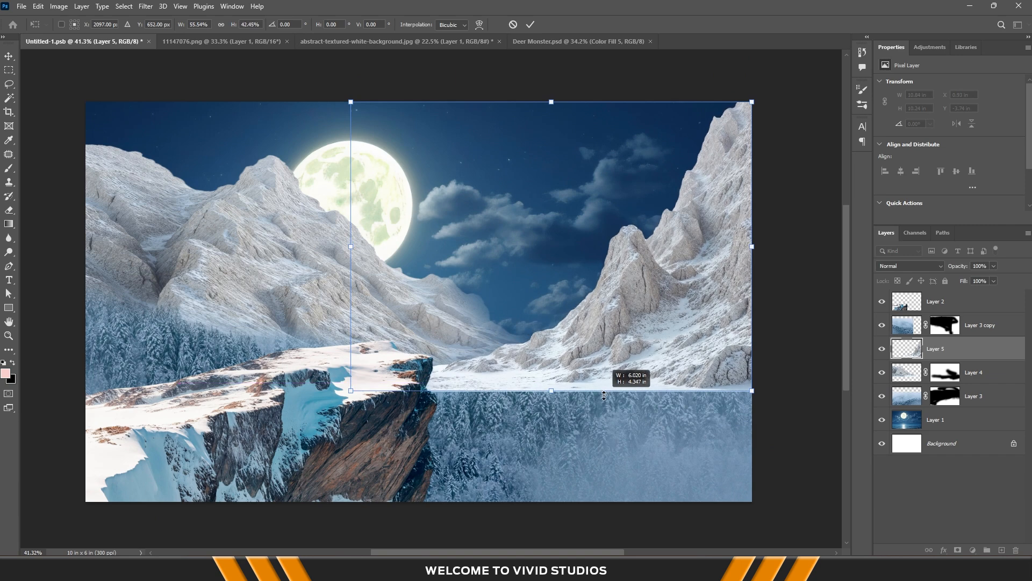
{"action": "left_click_drag", "start_coordinate": [351, 246], "coordinate": [312, 255]}
{"action": "key", "text": "Return"}
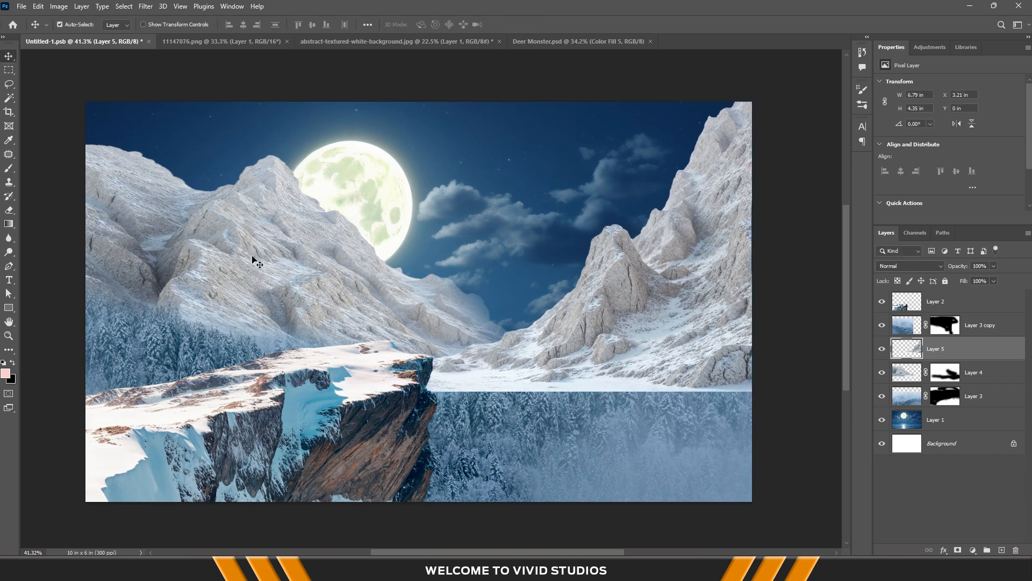
Stretch the left mountain layer to 104.76% height, move it slightly up, and commit the transform
{"action": "left_click", "coordinate": [238, 259], "text": "ctrl"}
{"action": "key", "text": "ctrl+t"}
{"action": "left_click_drag", "start_coordinate": [251, 143], "coordinate": [251, 130]}
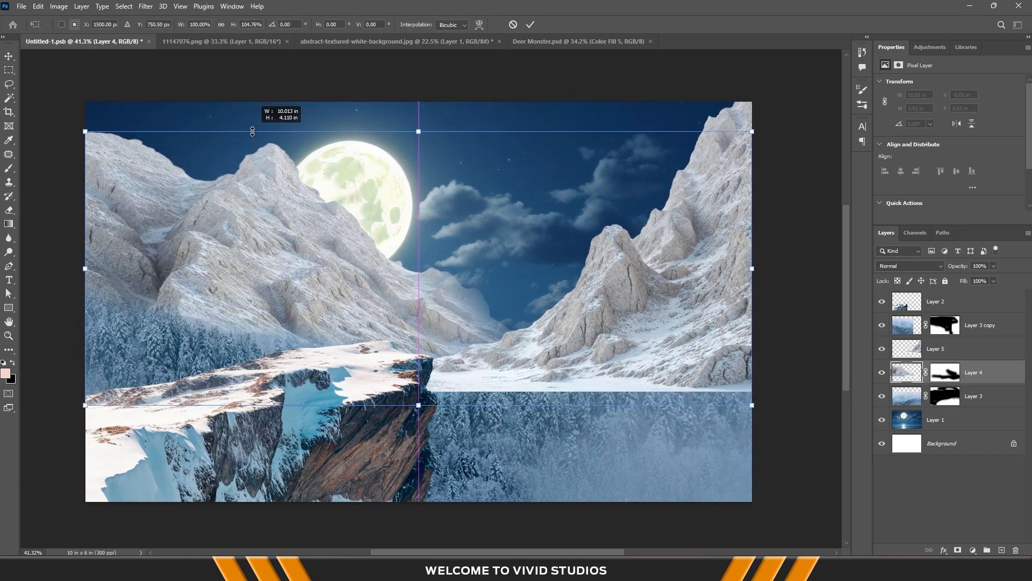
{"action": "mouse_move", "coordinate": [241, 200]}
{"action": "left_mouse_down"}
{"action": "mouse_move", "coordinate": [242, 176]}
{"action": "mouse_move", "coordinate": [242, 185]}
{"action": "left_mouse_up"}
{"action": "key", "text": "Return"}
Shift the moonlit sky layer slightly to the right so more of the moon clears the left mountain
{"action": "left_click", "coordinate": [357, 182]}
{"action": "left_click_drag", "start_coordinate": [357, 181], "coordinate": [384, 181]}
{"action": "scroll", "coordinate": [344, 244], "scroll_direction": "down", "scroll_amount": 2}
Add a layer mask to the right mountain layer and paint out its snowy base over the forest with a soft round brush
{"action": "left_click", "coordinate": [938, 348]}
{"action": "left_click", "coordinate": [958, 550]}
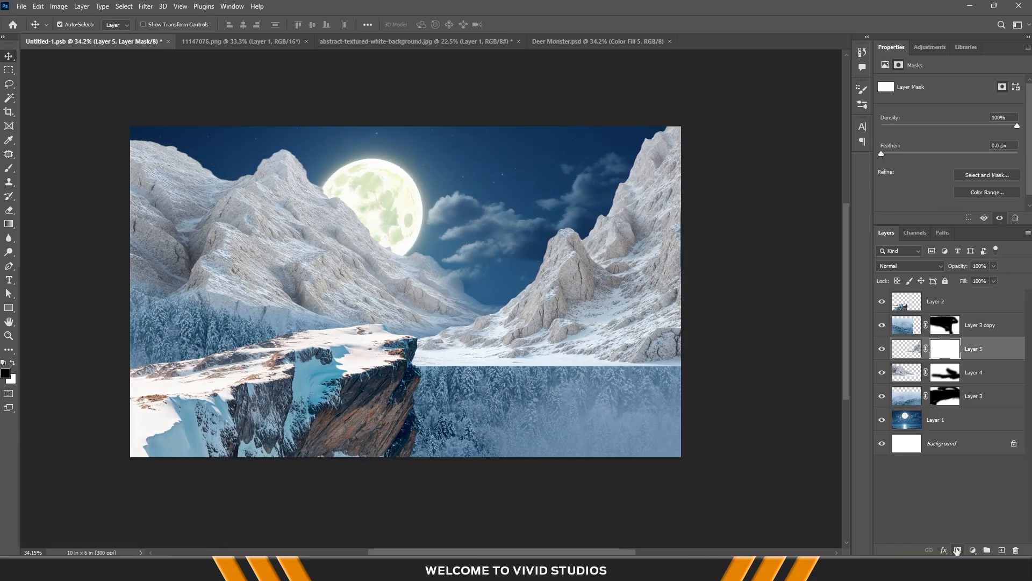
{"action": "key", "text": "b"}
{"action": "left_click_drag", "start_coordinate": [694, 369], "coordinate": [464, 377]}
{"action": "left_click_drag", "start_coordinate": [637, 372], "coordinate": [346, 357]}
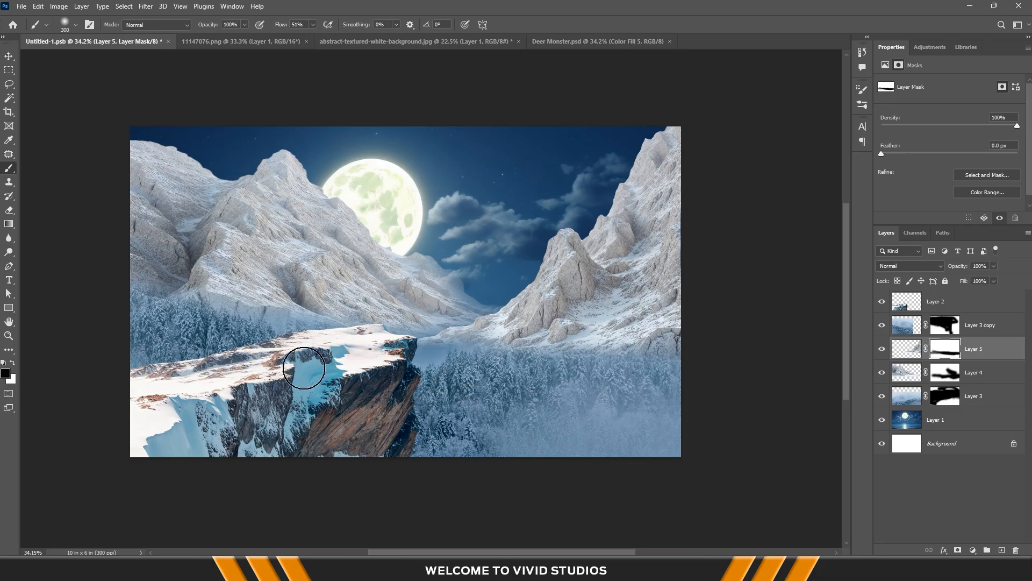
Group all layers from Layer 2 down to Layer 1 and name the group Background
{"action": "key", "text": "v"}
{"action": "left_click", "coordinate": [903, 314]}
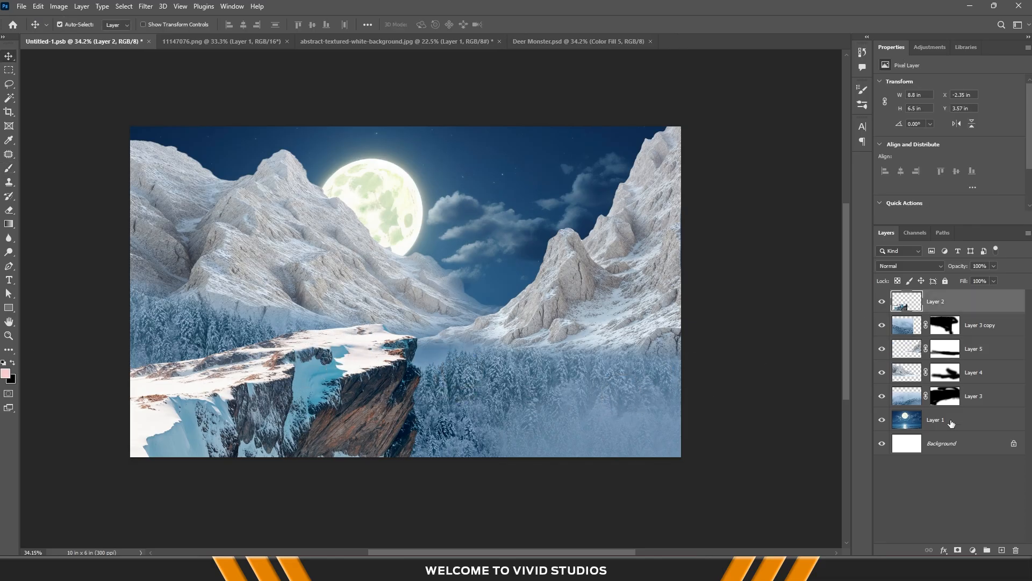
{"action": "left_click", "coordinate": [957, 424], "text": "shift"}
{"action": "key", "text": "ctrl+g"}
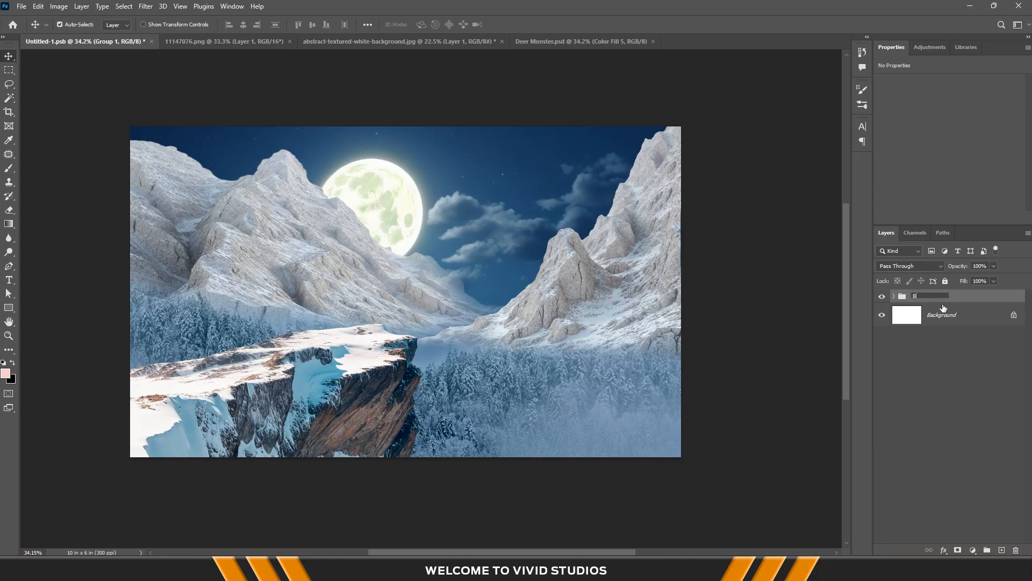
{"action": "key", "text": "Return"}
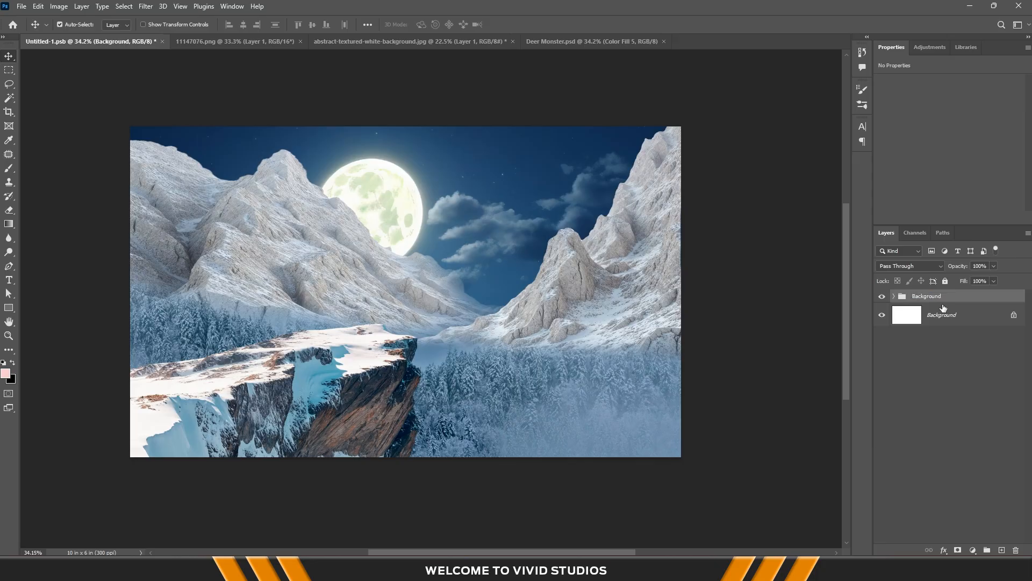
Colorize the right mountain with a clipped Hue/Saturation adjustment at hue 208 and saturation 25, and copy the adjustment onto the left mountain
{"action": "left_click", "coordinate": [894, 296]}
{"action": "left_click", "coordinate": [1002, 367]}
{"action": "left_click", "coordinate": [973, 551]}
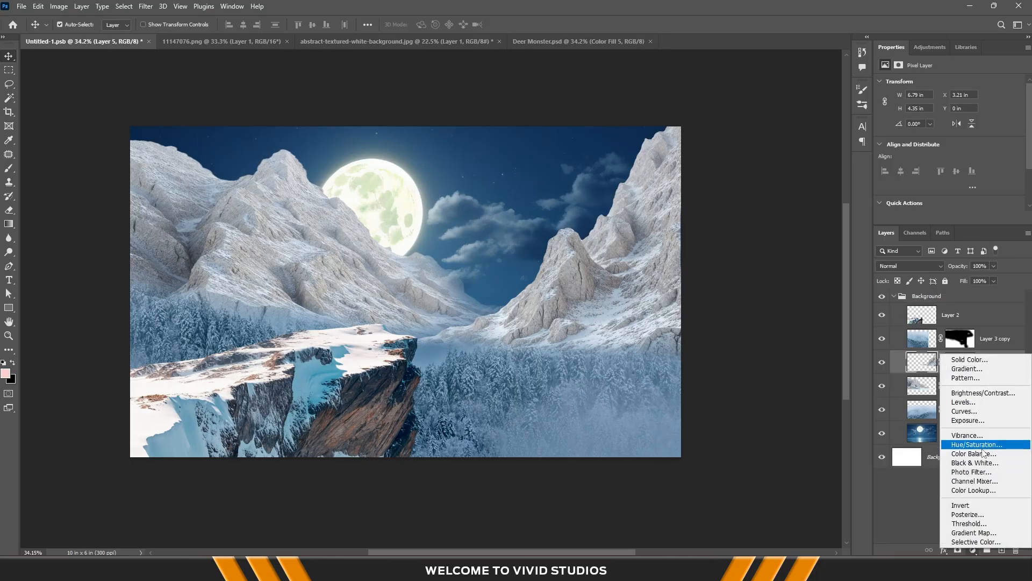
{"action": "left_click", "coordinate": [914, 439]}
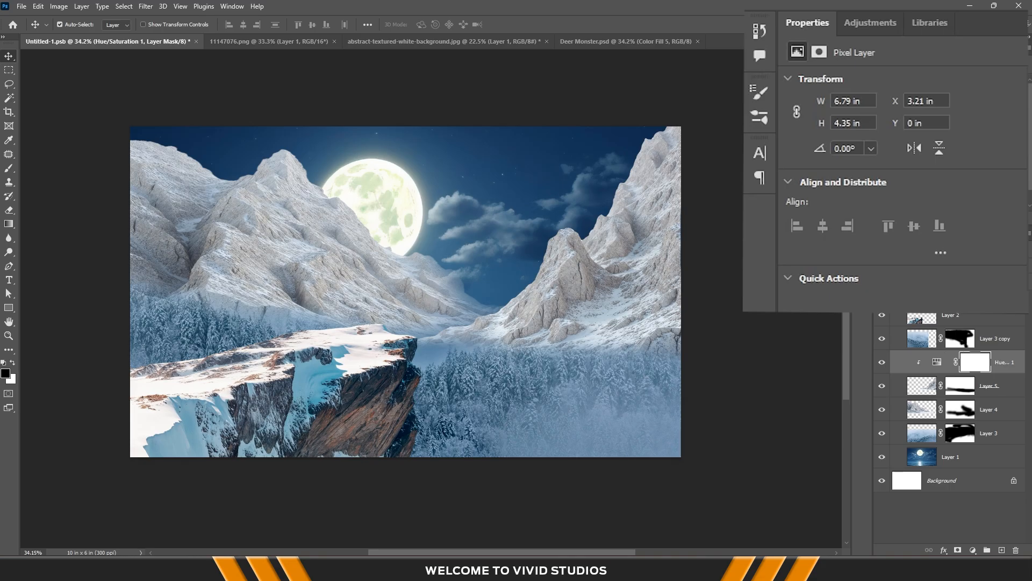
{"action": "left_click", "coordinate": [974, 374], "text": "alt"}
{"action": "left_click", "coordinate": [878, 241]}
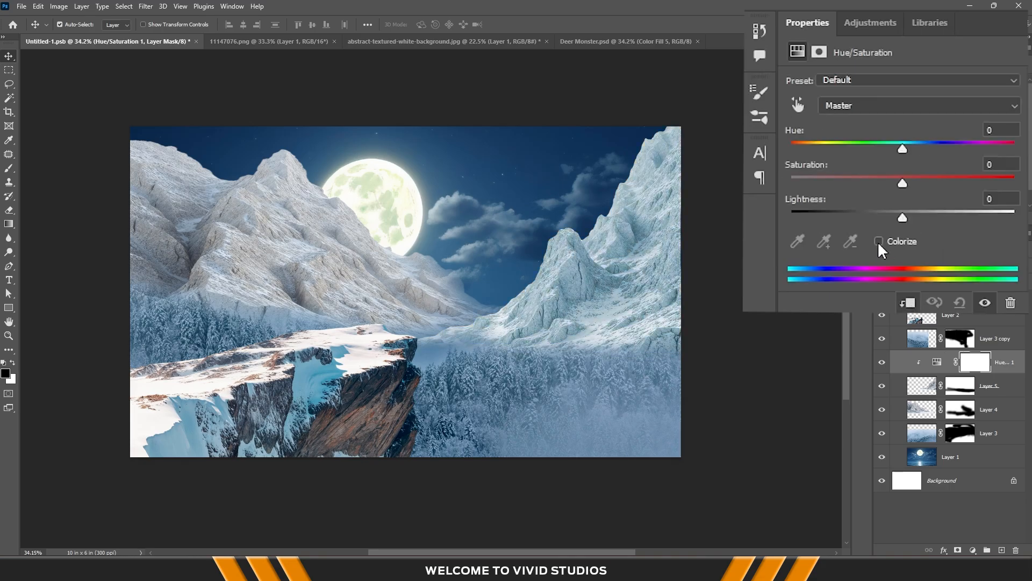
{"action": "left_click_drag", "start_coordinate": [798, 146], "coordinate": [920, 149]}
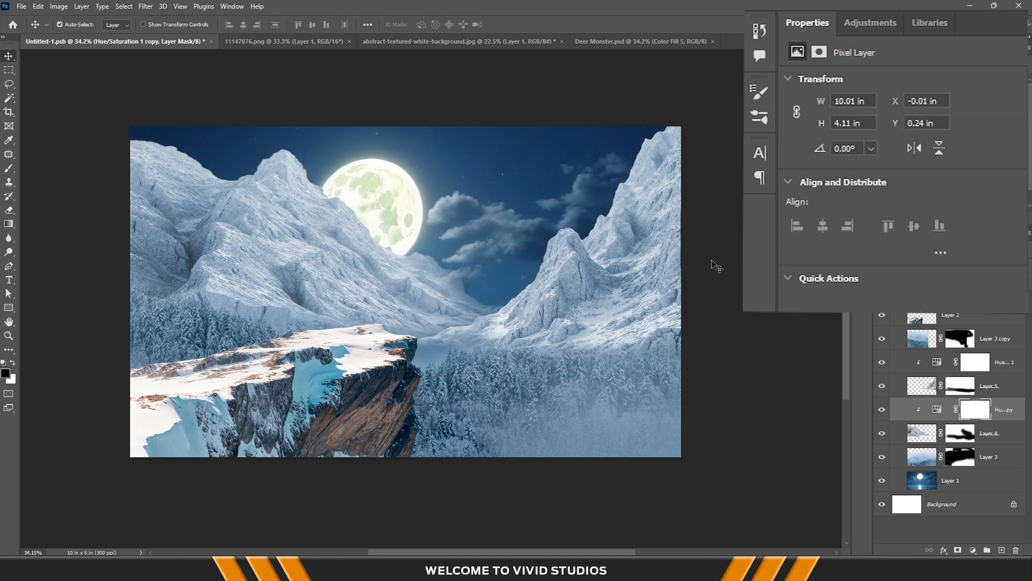
{"action": "left_click", "coordinate": [975, 413]}
Colorize the cliff layer with a clipped Hue/Saturation adjustment at hue 201 and saturation 29
{"action": "left_click", "coordinate": [973, 550]}
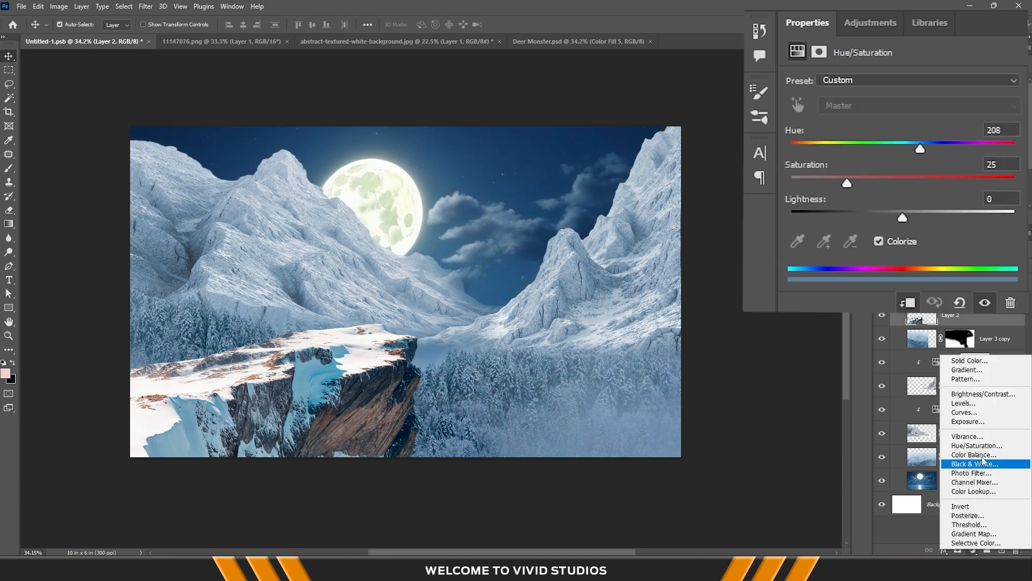
{"action": "left_click", "coordinate": [981, 447]}
{"action": "left_click", "coordinate": [908, 302]}
{"action": "left_click", "coordinate": [879, 240]}
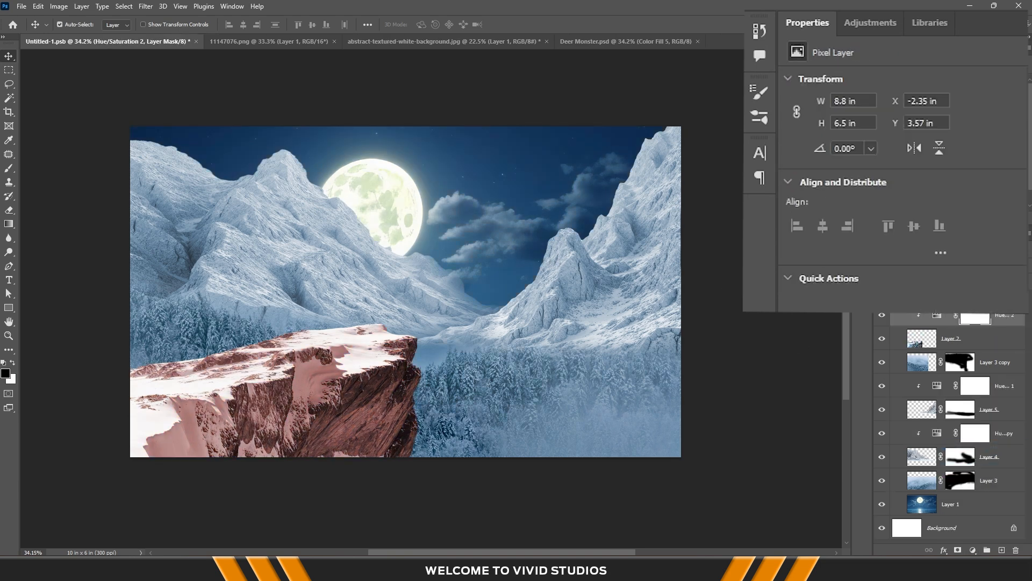
{"action": "left_click_drag", "start_coordinate": [798, 149], "coordinate": [916, 151]}
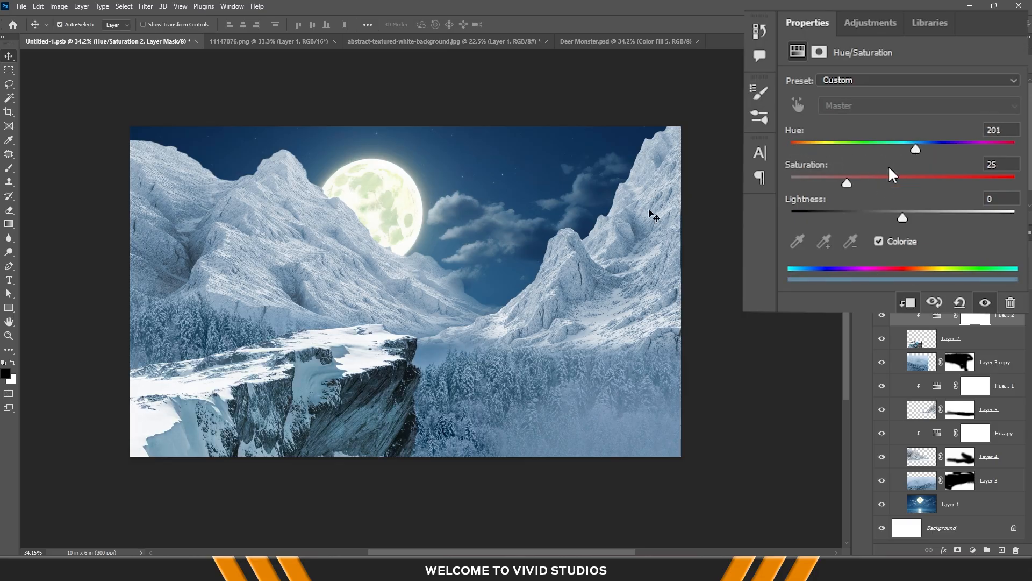
Add a Color Balance adjustment clipped to the night sky layer and shift its midtones toward green
{"action": "left_click", "coordinate": [950, 504]}
{"action": "left_click", "coordinate": [972, 550]}
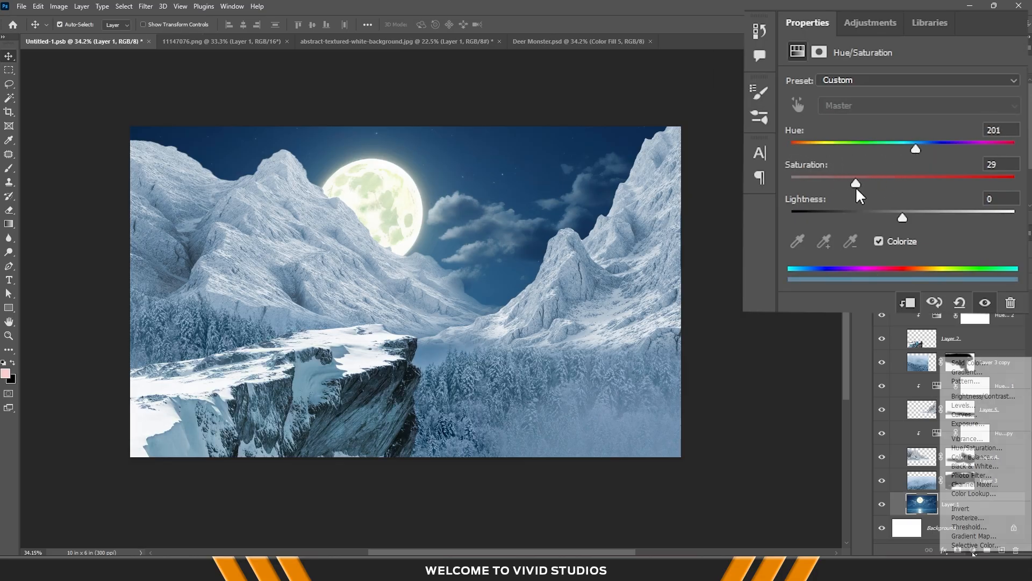
{"action": "left_click", "coordinate": [971, 457]}
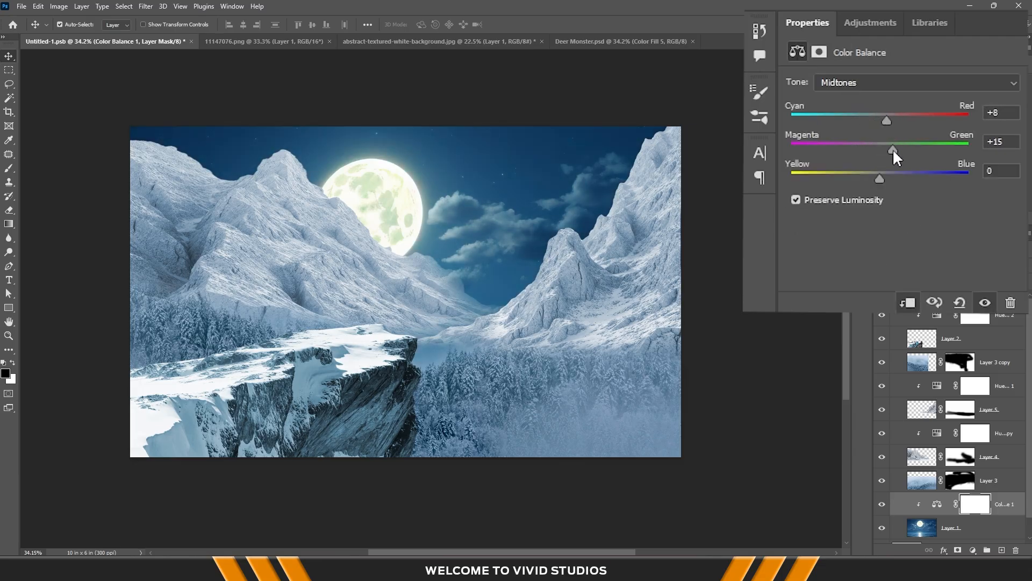
{"action": "left_click_drag", "start_coordinate": [892, 149], "coordinate": [889, 176]}
{"action": "mouse_move", "coordinate": [886, 121]}
{"action": "left_mouse_down"}
{"action": "mouse_move", "coordinate": [868, 118]}
{"action": "mouse_move", "coordinate": [880, 118]}
{"action": "left_mouse_up"}
Set the yellow–blue balance of the sky's highlights to -6 to warm the moon
{"action": "left_click", "coordinate": [882, 82]}
{"action": "left_click", "coordinate": [876, 122]}
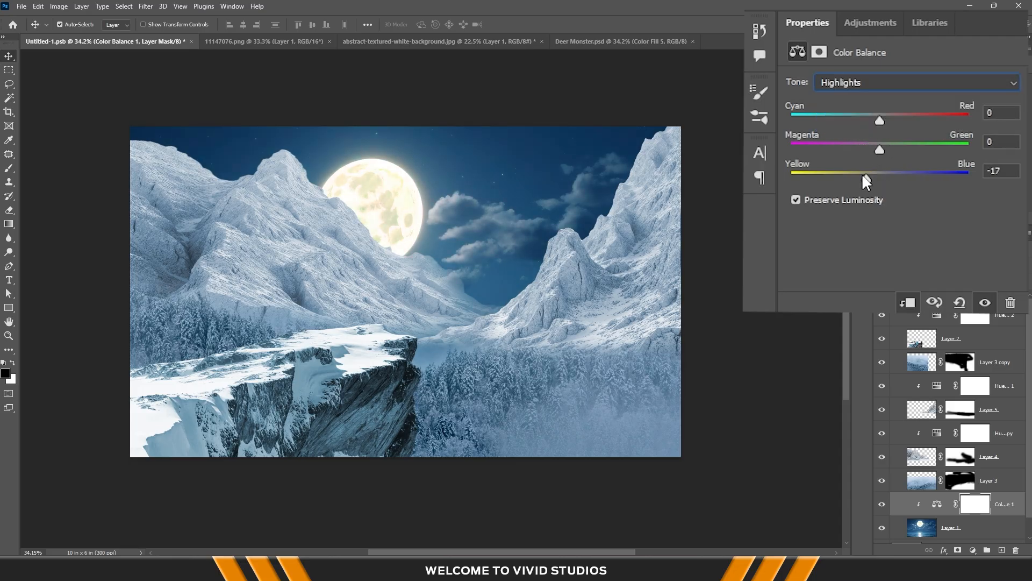
{"action": "left_click_drag", "start_coordinate": [863, 175], "coordinate": [873, 177]}
Set the cyan–red balance of the sky's shadows to +6 and fine-tune their other color balances
{"action": "left_click", "coordinate": [856, 82]}
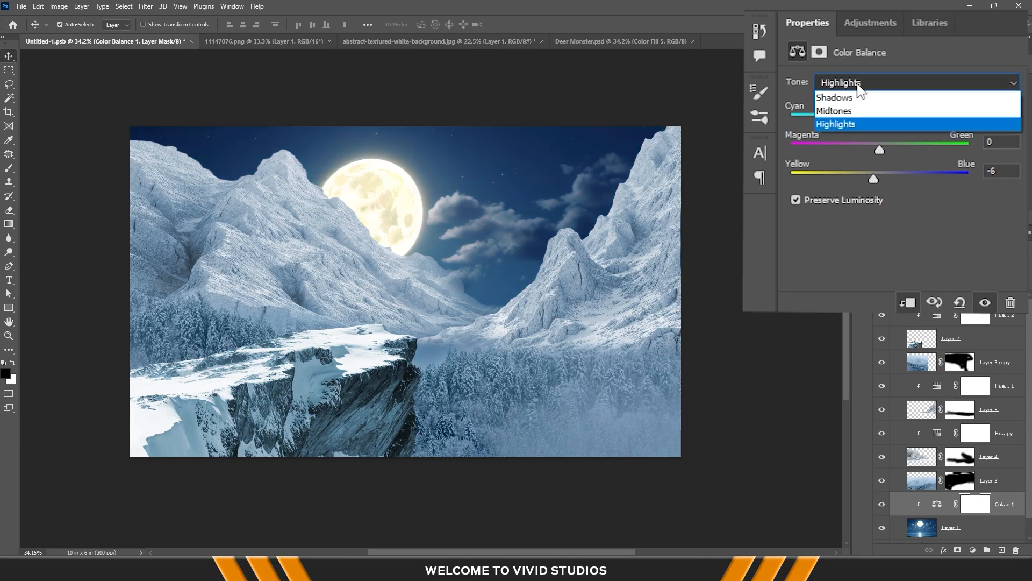
{"action": "left_click", "coordinate": [860, 97]}
{"action": "left_click_drag", "start_coordinate": [893, 123], "coordinate": [894, 122]}
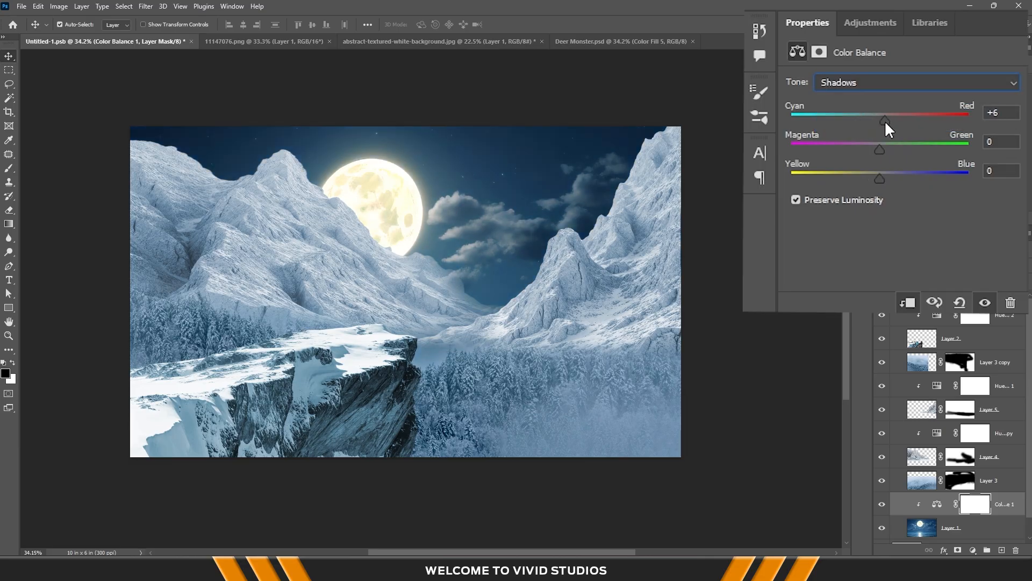
{"action": "left_click_drag", "start_coordinate": [882, 179], "coordinate": [884, 152]}
{"action": "left_click", "coordinate": [472, 236]}
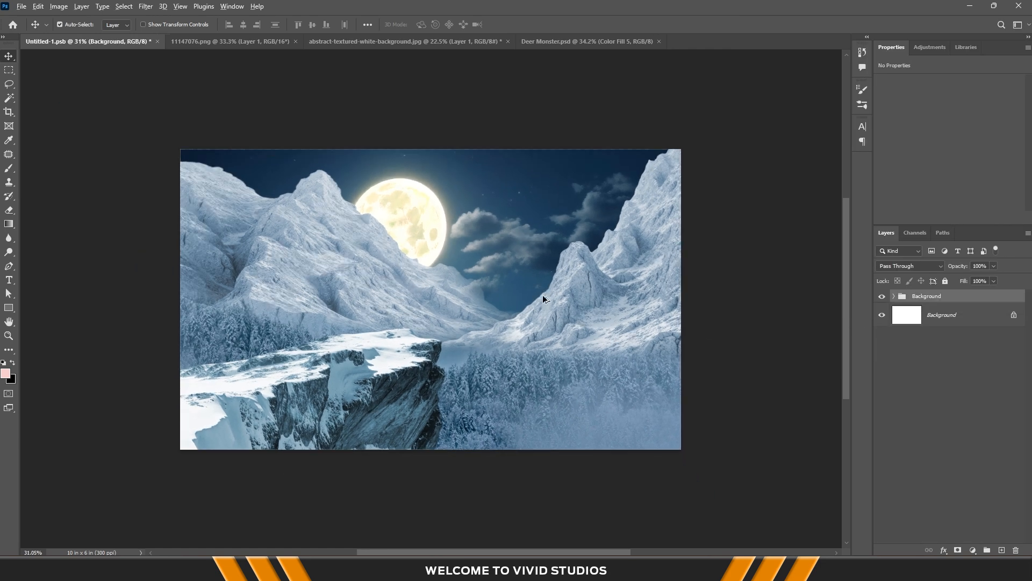
Darken the cliff with a Curves adjustment clipped to Layer 2, moving the black point inward and lowering the white point's output
{"action": "scroll", "coordinate": [543, 295], "scroll_direction": "up", "scroll_amount": 1}
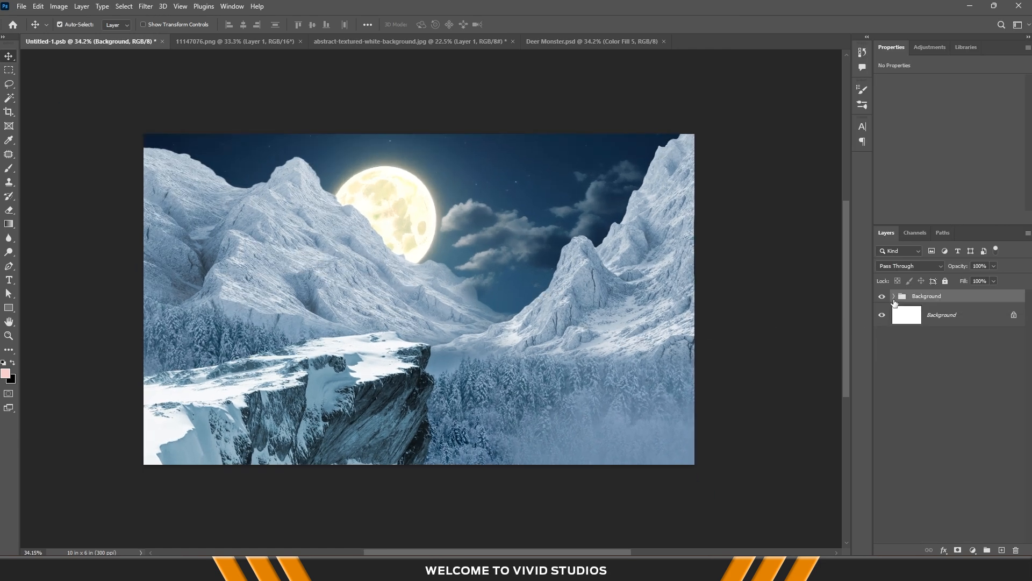
{"action": "left_click", "coordinate": [894, 296]}
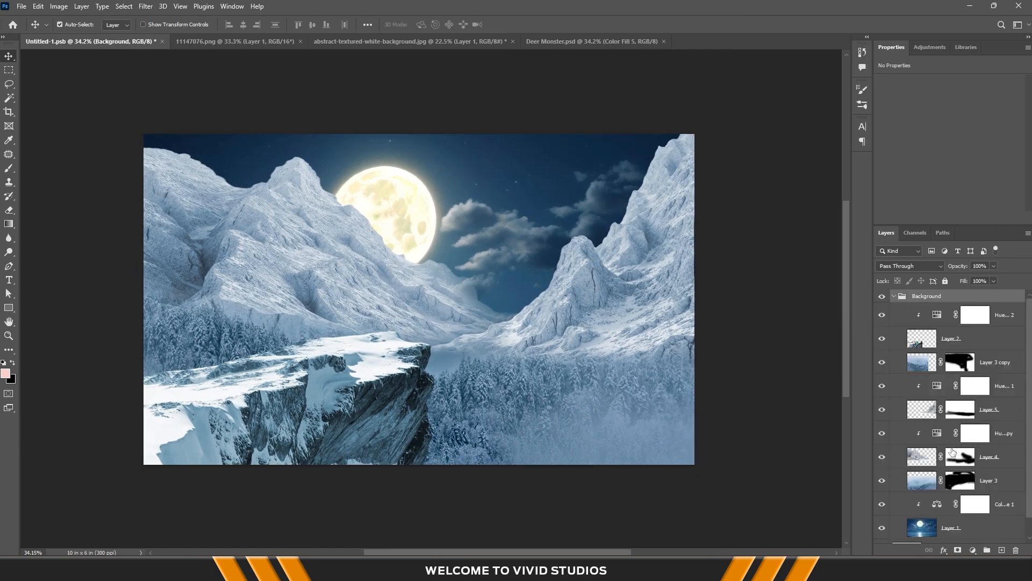
{"action": "left_click", "coordinate": [973, 339]}
{"action": "left_click", "coordinate": [973, 551]}
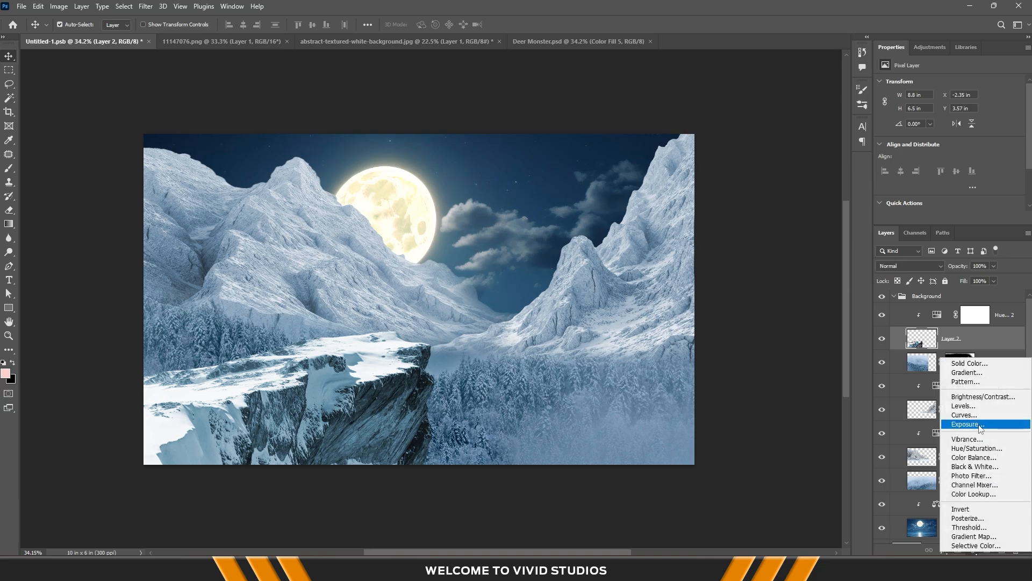
{"action": "left_click", "coordinate": [914, 411]}
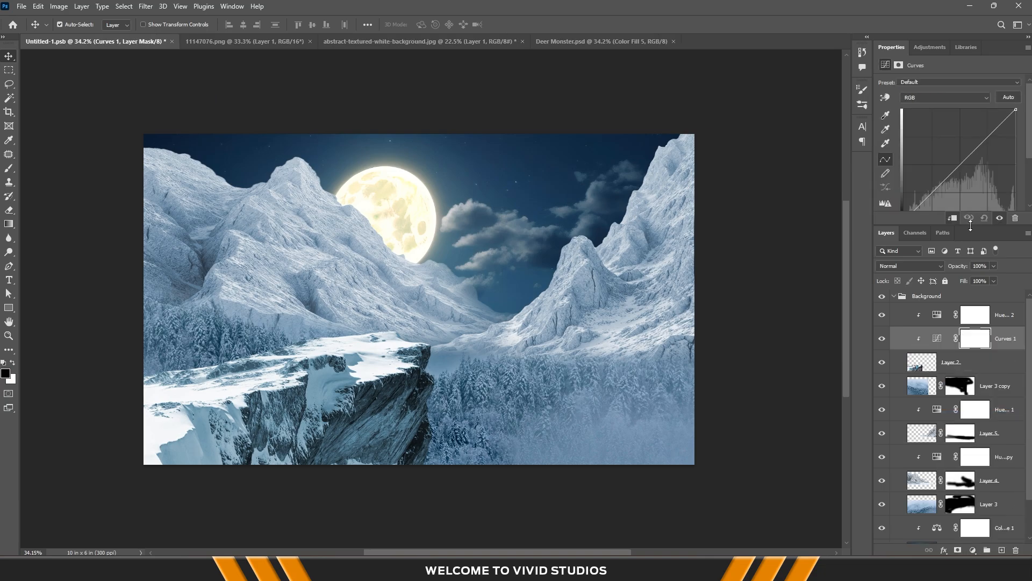
{"action": "left_click_drag", "start_coordinate": [970, 225], "coordinate": [965, 252]}
{"action": "left_click_drag", "start_coordinate": [907, 220], "coordinate": [920, 221]}
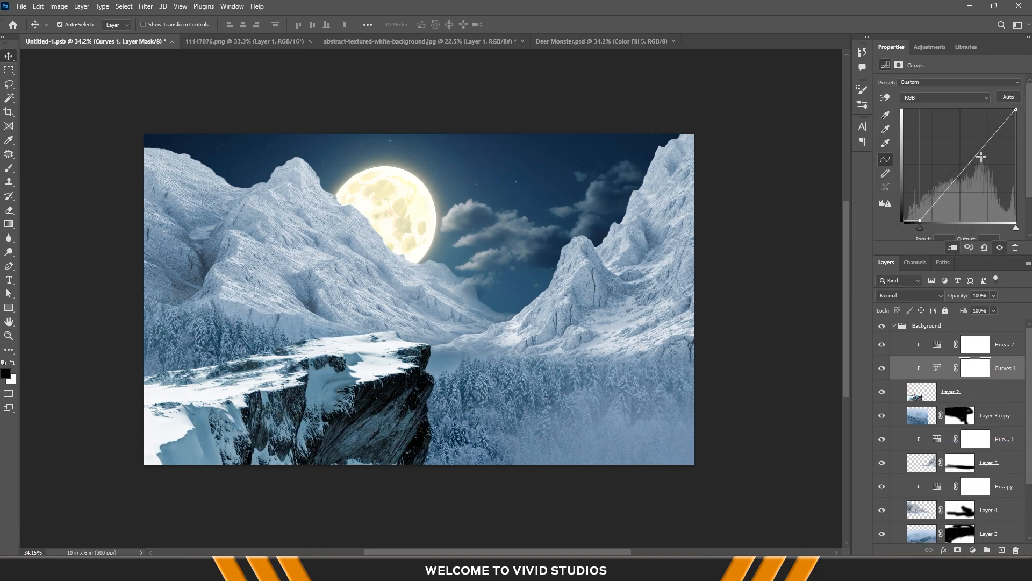
{"action": "left_click_drag", "start_coordinate": [1016, 111], "coordinate": [1021, 137]}
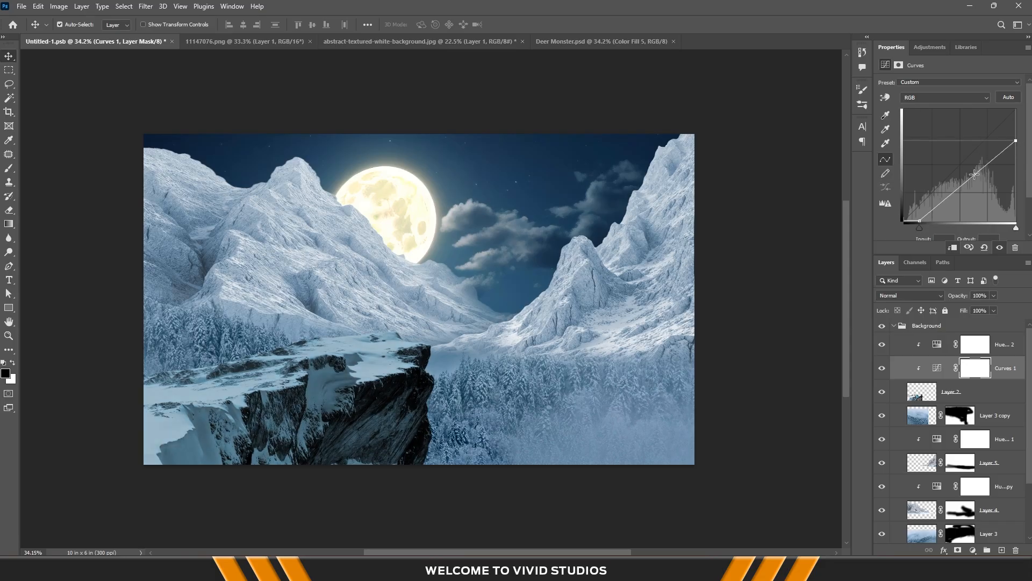
Ease the black point of the cliff's Curves adjustment slightly back outward
{"action": "left_click_drag", "start_coordinate": [919, 221], "coordinate": [914, 220]}
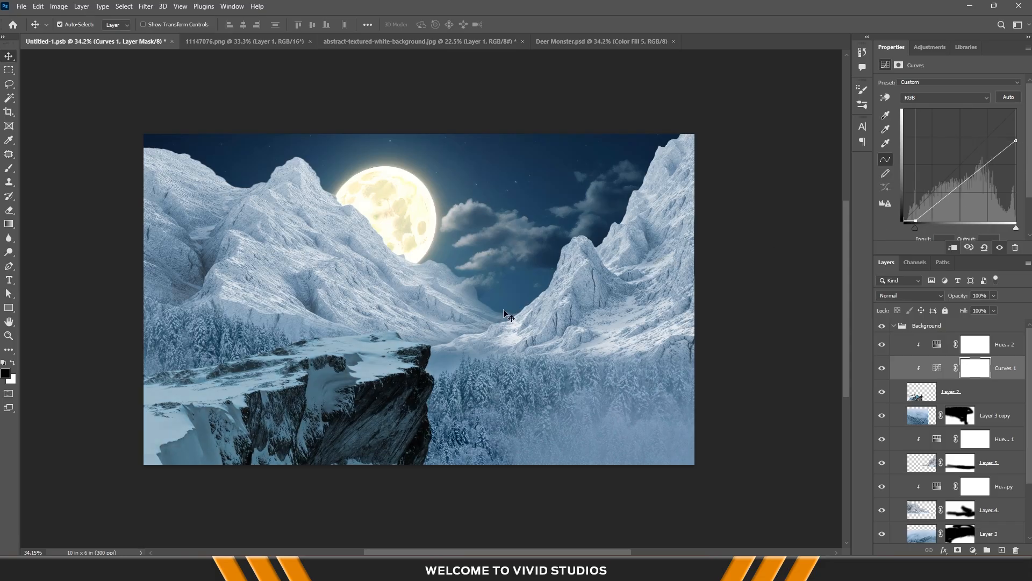
Add a Curves adjustment clipped to Layer 4's mountain, raising the black point's output and lowering the white point's output
{"action": "left_click", "coordinate": [410, 303]}
{"action": "scroll", "coordinate": [946, 456], "scroll_direction": "down", "scroll_amount": 1}
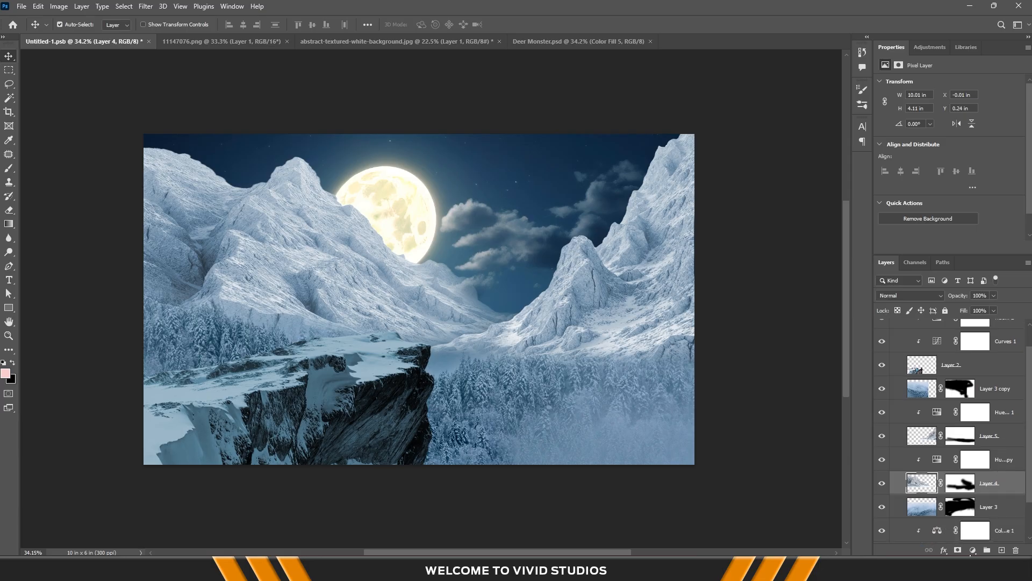
{"action": "left_click", "coordinate": [972, 550]}
{"action": "left_click", "coordinate": [968, 415]}
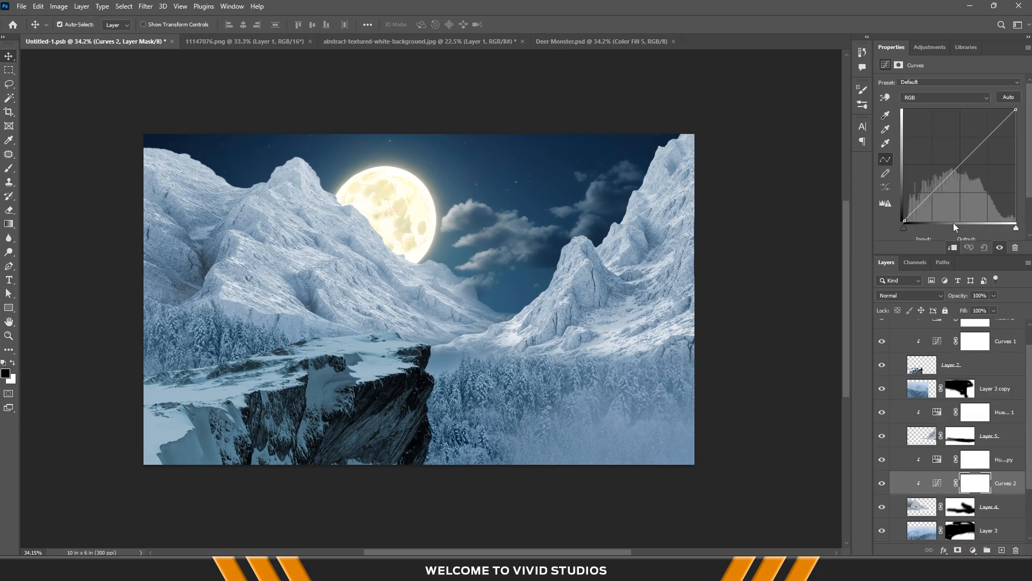
{"action": "left_click_drag", "start_coordinate": [891, 207], "coordinate": [893, 207]}
{"action": "left_click_drag", "start_coordinate": [1015, 111], "coordinate": [1016, 131]}
{"action": "left_click_drag", "start_coordinate": [905, 207], "coordinate": [902, 199]}
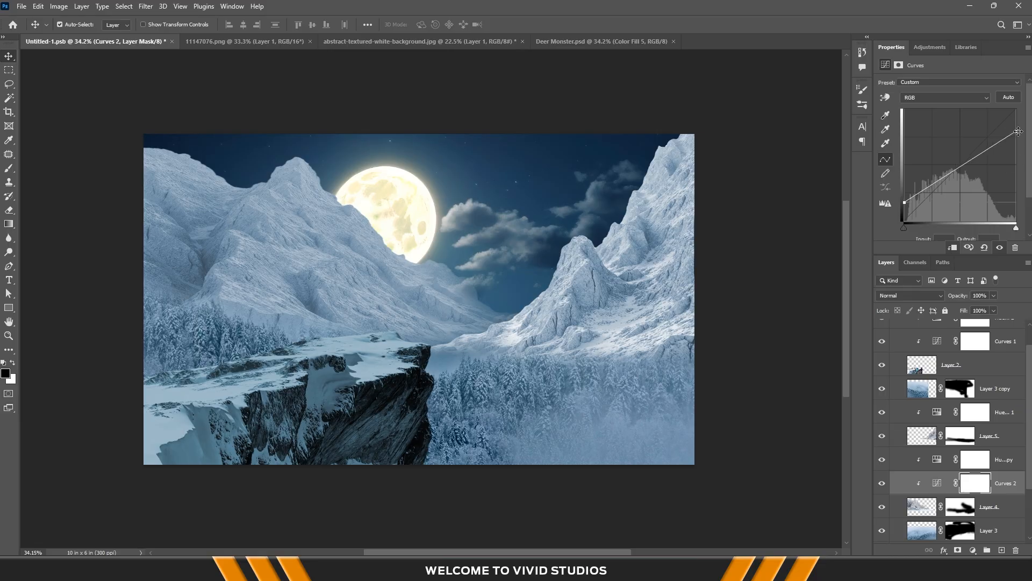
{"action": "left_click_drag", "start_coordinate": [1018, 131], "coordinate": [1022, 139]}
Duplicate the Curves 2 adjustment above Layer 5, clipped to the mountain beside the clouds
{"action": "left_click", "coordinate": [689, 276]}
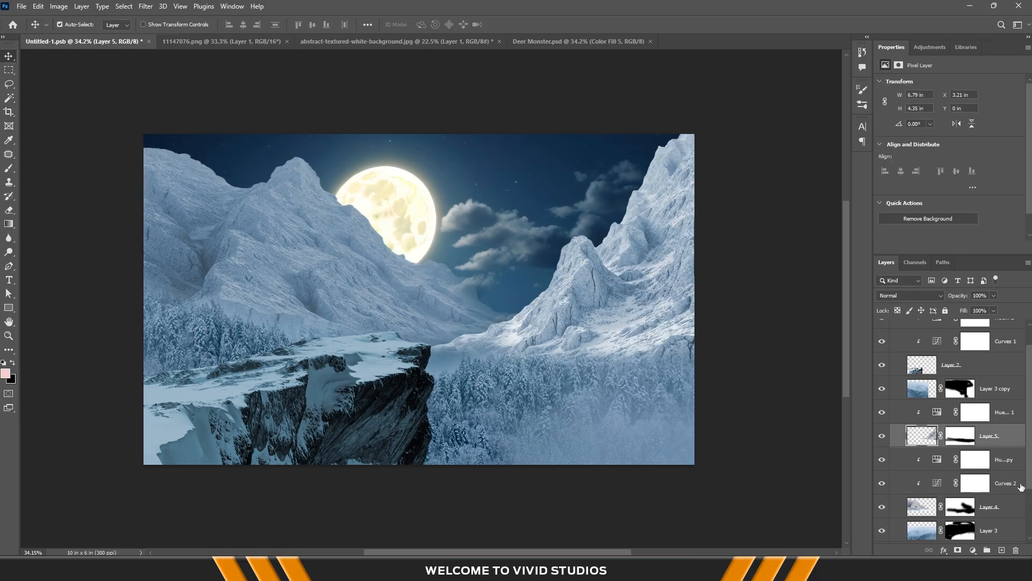
{"action": "left_click_drag", "start_coordinate": [1009, 486], "coordinate": [1005, 428]}
{"action": "scroll", "coordinate": [571, 301], "scroll_direction": "down", "scroll_amount": 4}
{"action": "scroll", "coordinate": [571, 305], "scroll_direction": "down", "scroll_amount": 2}
{"action": "scroll", "coordinate": [581, 333], "scroll_direction": "up", "scroll_amount": 4}
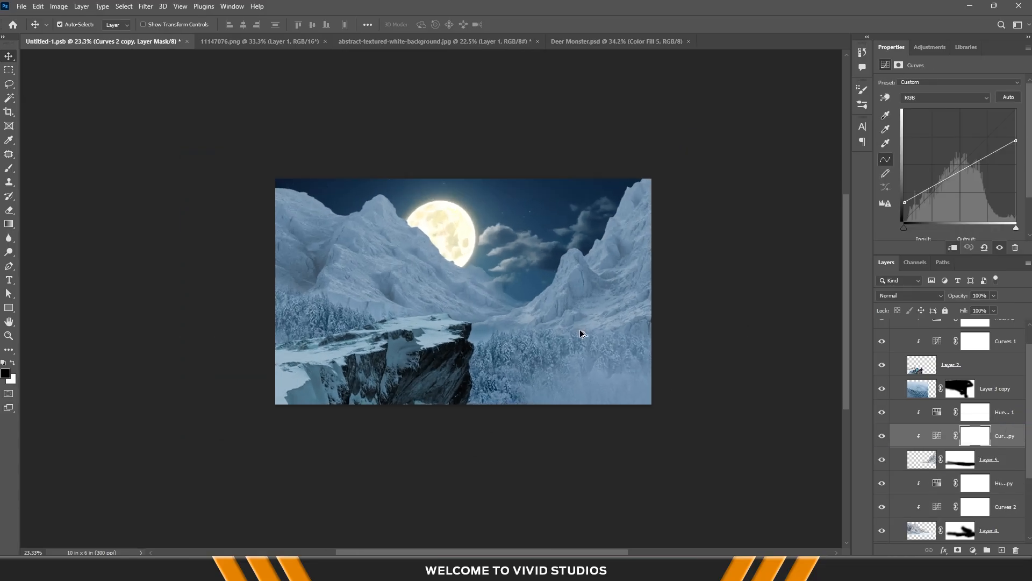
Add a Curves adjustment clipped to the Layer 3 forest, moving the black point slightly inward and lowering the white point's output
{"action": "left_click", "coordinate": [614, 371]}
{"action": "scroll", "coordinate": [1005, 490], "scroll_direction": "down", "scroll_amount": 2}
{"action": "left_click", "coordinate": [977, 554]}
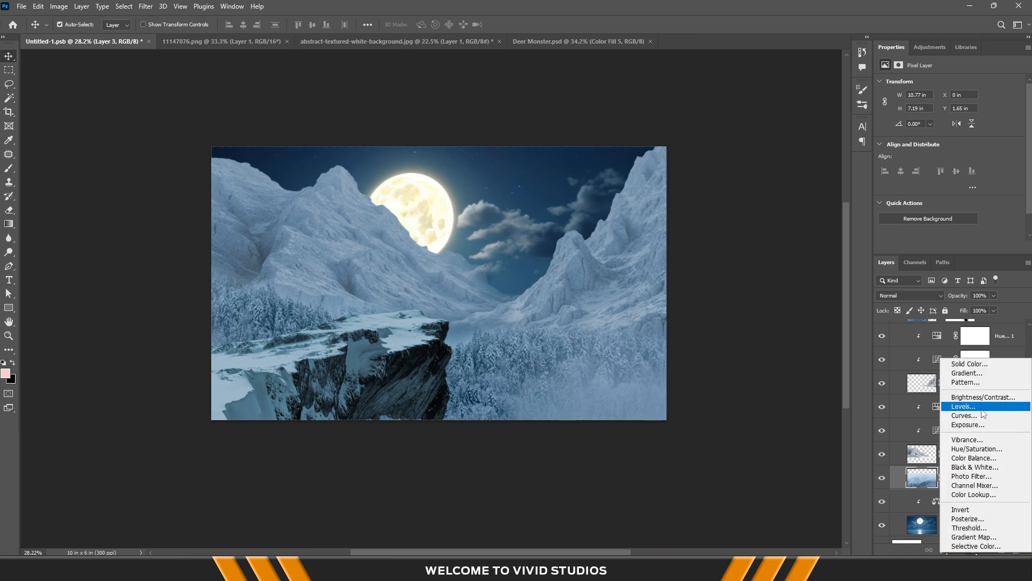
{"action": "left_click", "coordinate": [995, 413]}
{"action": "left_click", "coordinate": [954, 248]}
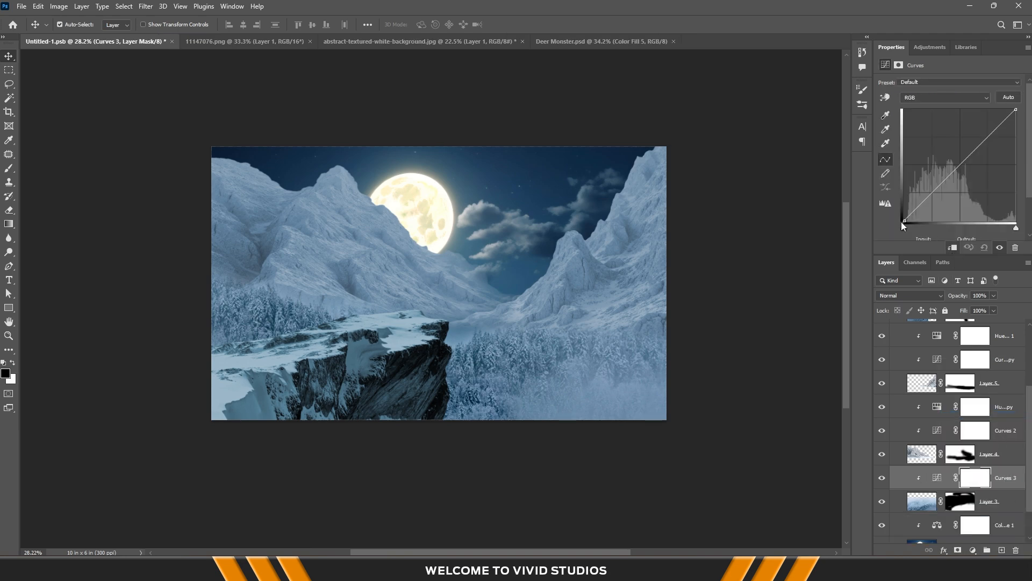
{"action": "mouse_move", "coordinate": [904, 221]}
{"action": "left_mouse_down"}
{"action": "mouse_move", "coordinate": [901, 207]}
{"action": "mouse_move", "coordinate": [892, 221]}
{"action": "mouse_move", "coordinate": [912, 224]}
{"action": "left_mouse_up"}
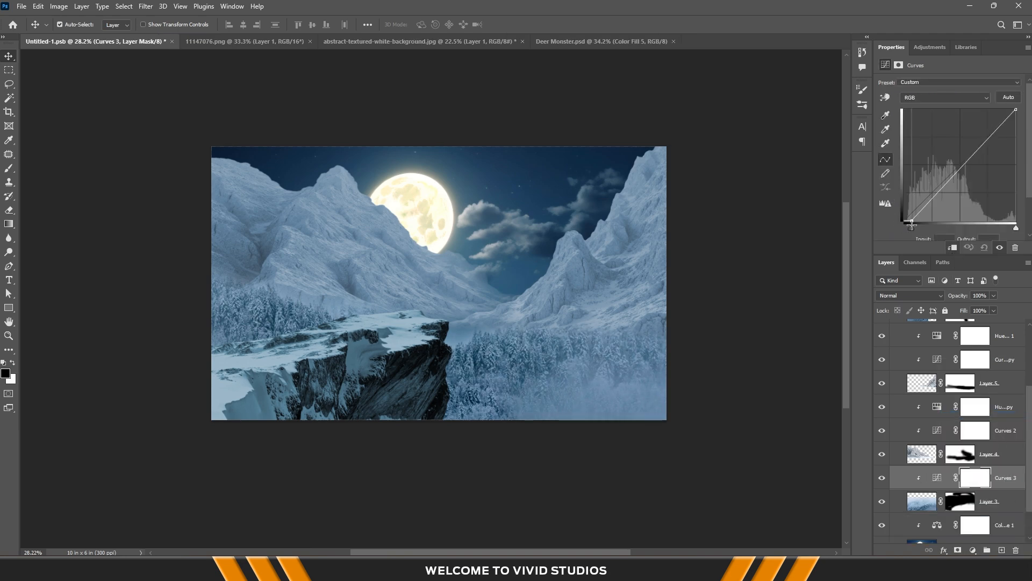
{"action": "left_click_drag", "start_coordinate": [1015, 110], "coordinate": [1030, 125]}
{"action": "scroll", "coordinate": [1006, 471], "scroll_direction": "up", "scroll_amount": 1}
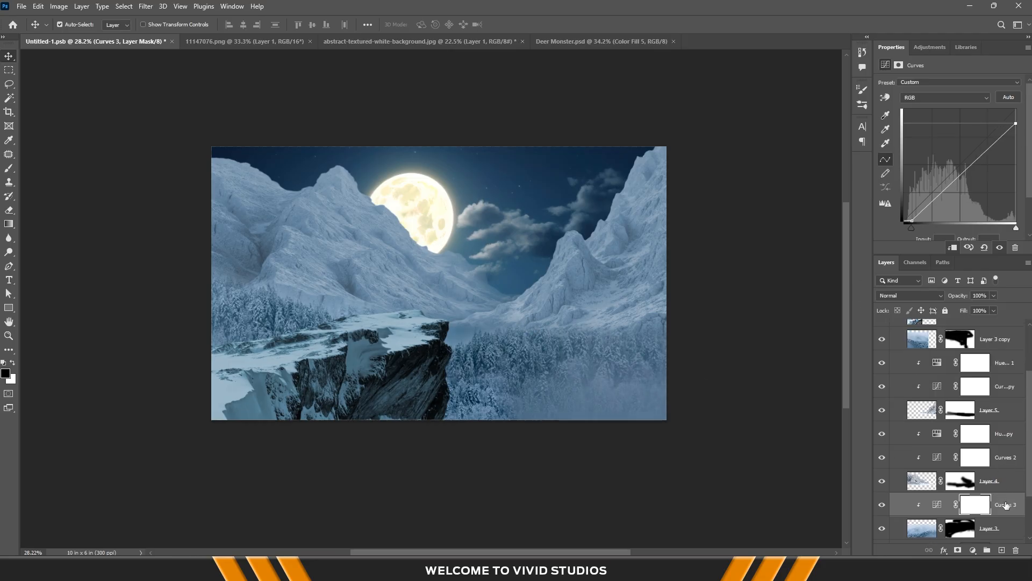
Duplicate Curves 3 onto Layer 3 copy as a clipped adjustment and move both beneath Layer 4
{"action": "left_click_drag", "start_coordinate": [1006, 505], "coordinate": [999, 470]}
{"action": "key", "text": "ctrl+alt+g"}
{"action": "left_click", "coordinate": [1000, 364], "text": "ctrl"}
{"action": "scroll", "coordinate": [557, 331], "scroll_direction": "down", "scroll_amount": 2}
{"action": "scroll", "coordinate": [363, 348], "scroll_direction": "up", "scroll_amount": 1}
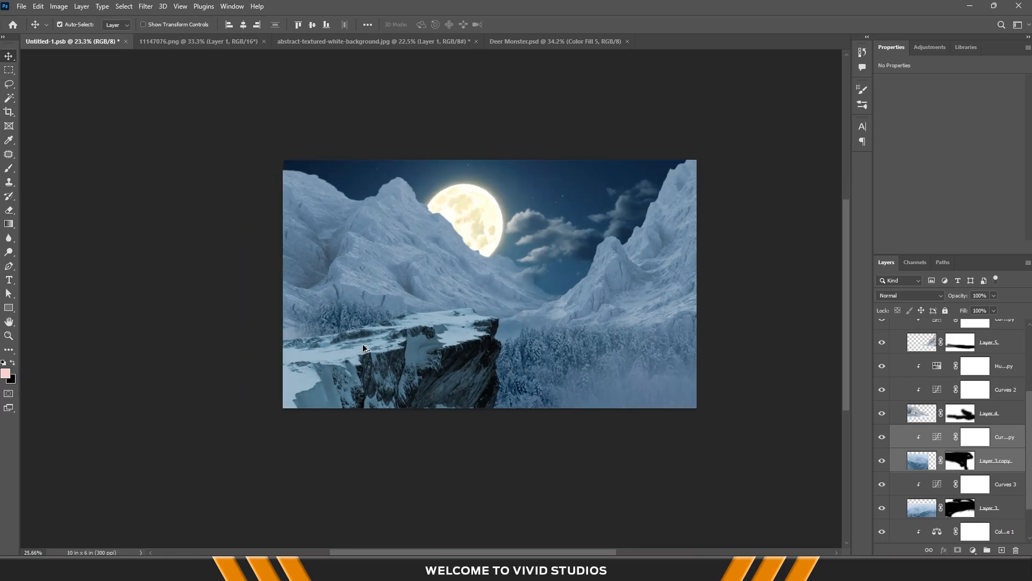
{"action": "scroll", "coordinate": [363, 348], "scroll_direction": "up", "scroll_amount": 1}
Paint black on Layer 4's mask with the Brush to uncover the forest behind the cliff
{"action": "left_click", "coordinate": [904, 421]}
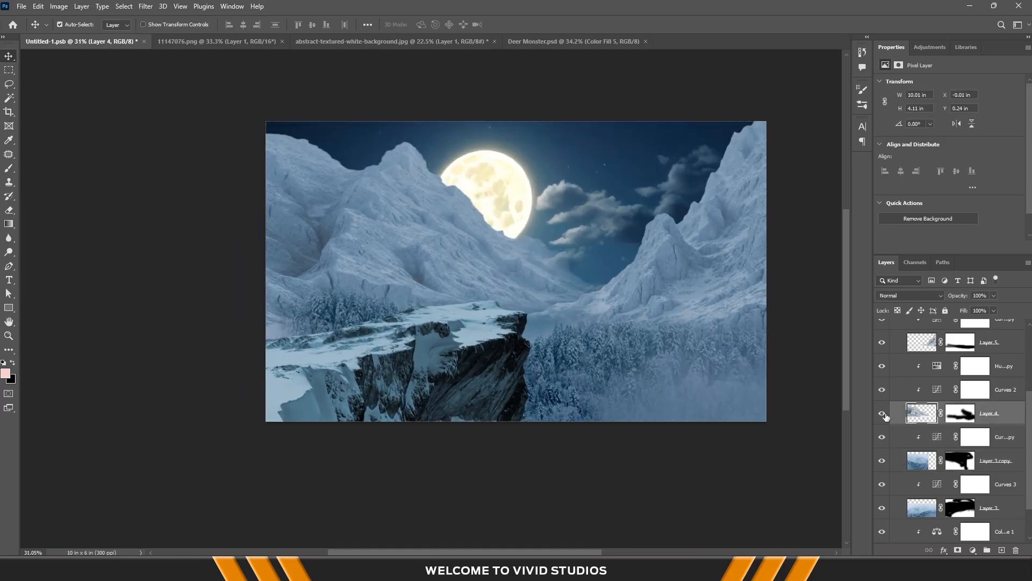
{"action": "left_click", "coordinate": [960, 413]}
{"action": "key", "text": "b"}
{"action": "key", "text": "d"}
{"action": "key", "text": "x"}
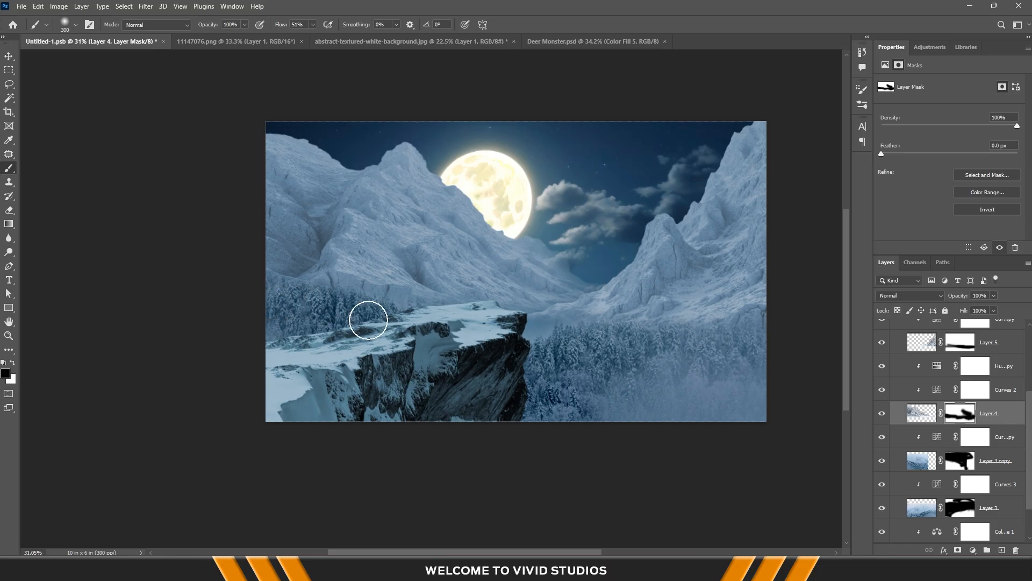
Touch up the forest edges on the masks of Layer 3 copy and Layer 3 with a white brush
{"action": "left_click", "coordinate": [882, 460]}
{"action": "left_click", "coordinate": [881, 460]}
{"action": "left_click", "coordinate": [958, 463]}
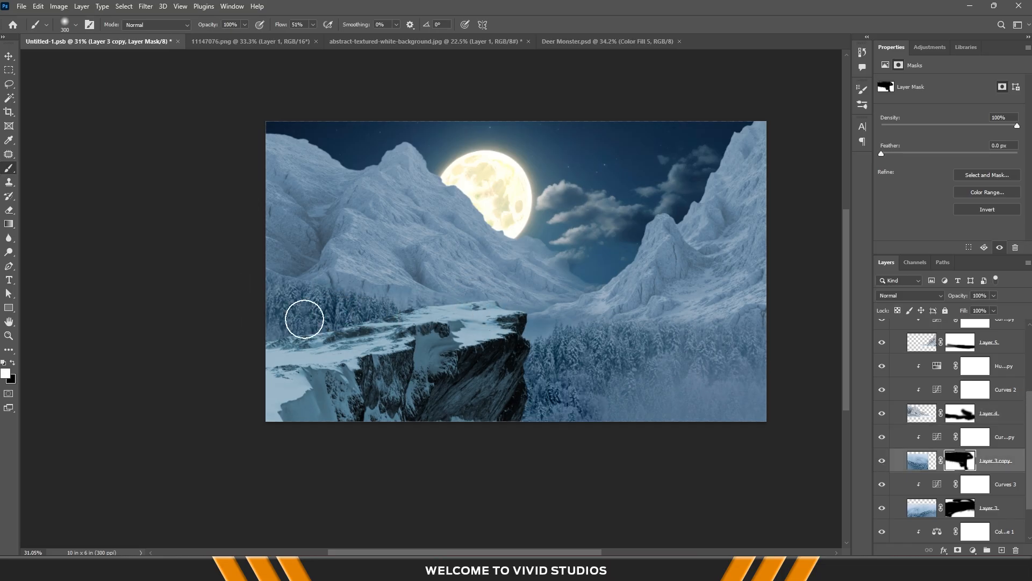
{"action": "left_click", "coordinate": [980, 514]}
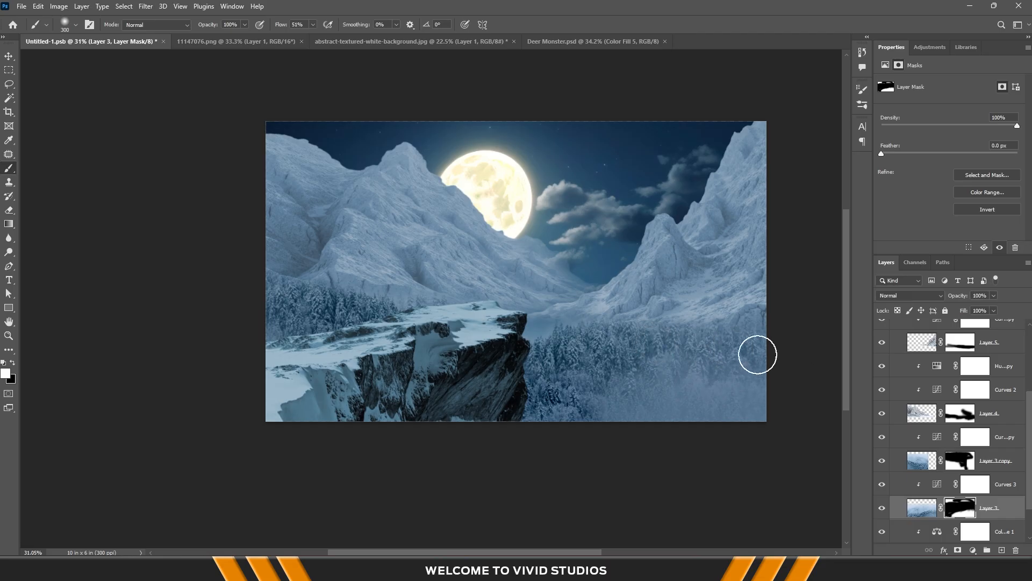
{"action": "scroll", "coordinate": [578, 265], "scroll_direction": "up", "scroll_amount": 3}
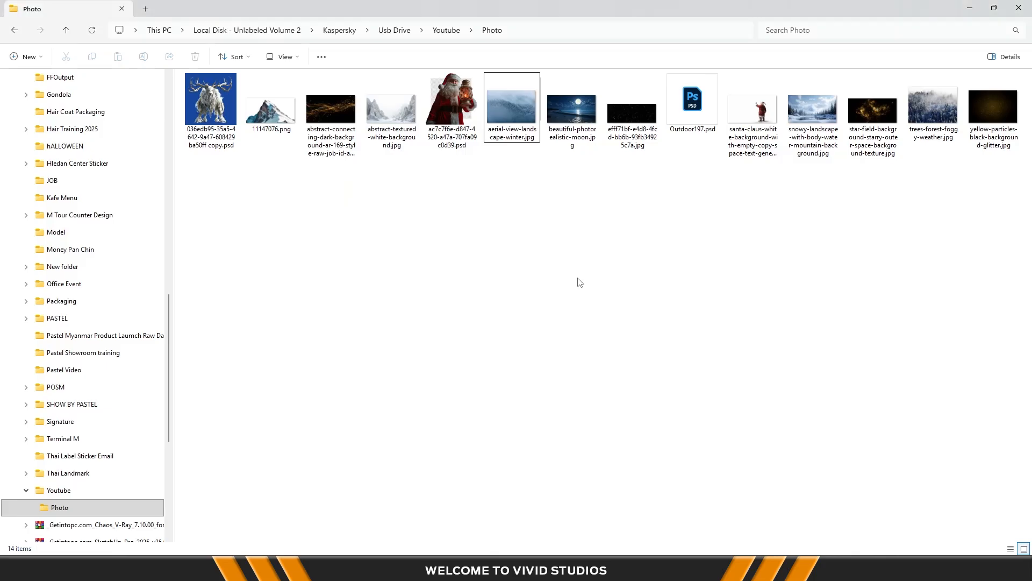
Open the Santa Claus white-background image from the Photo folder in Adobe Photoshop 2023, and collapse the Background group in Untitled-1.psb
{"action": "right_click", "coordinate": [746, 114]}
{"action": "mouse_move", "coordinate": [764, 168]}
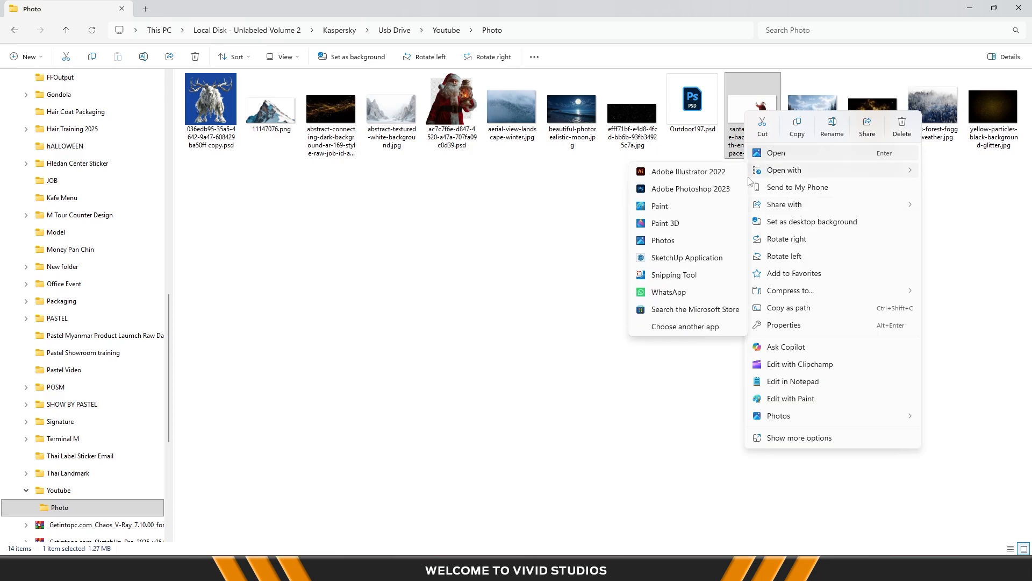
{"action": "left_click", "coordinate": [708, 190]}
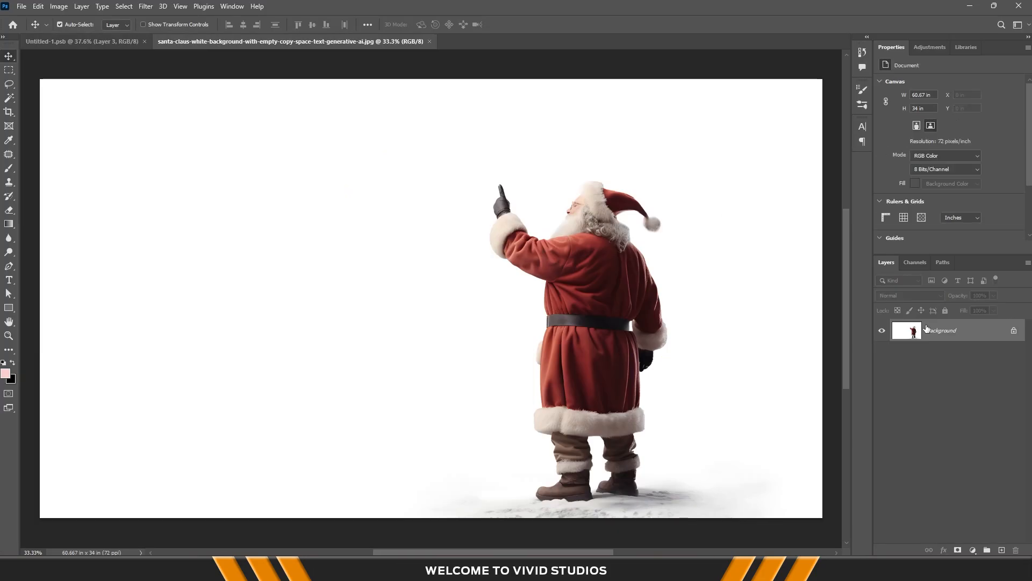
{"action": "left_click", "coordinate": [90, 44]}
{"action": "left_click", "coordinate": [893, 326]}
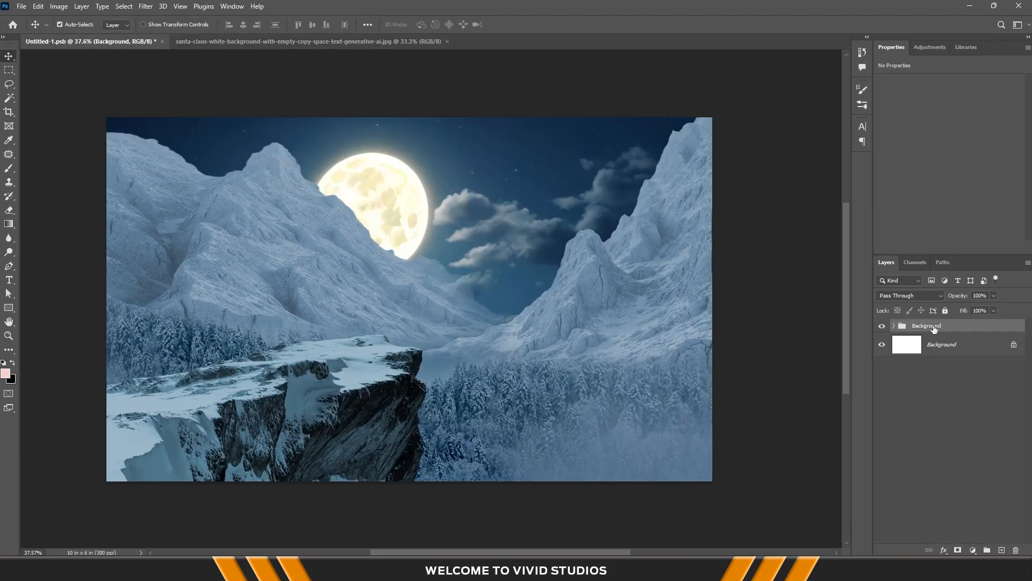
Select the Santa figure in its source image with Select Subject and copy it to a new layer
{"action": "left_click", "coordinate": [401, 43]}
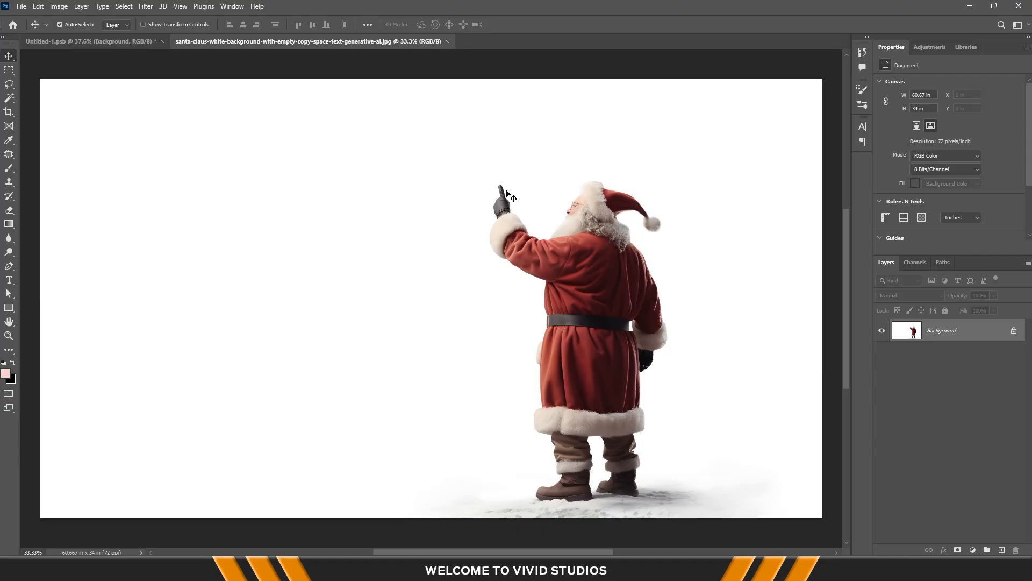
{"action": "left_click", "coordinate": [124, 6]}
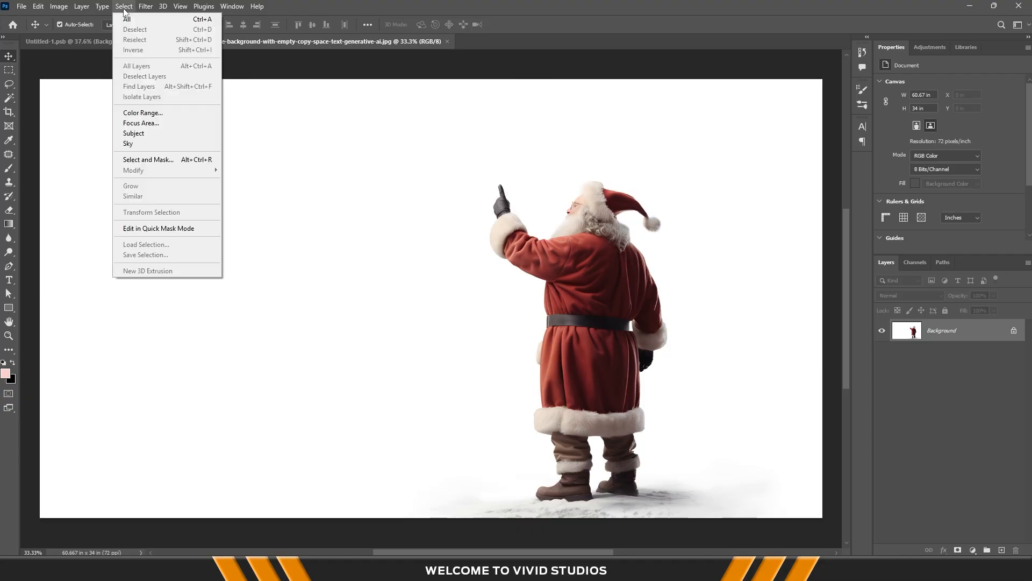
{"action": "left_click", "coordinate": [148, 134]}
{"action": "scroll", "coordinate": [553, 247], "scroll_direction": "up", "scroll_amount": 5}
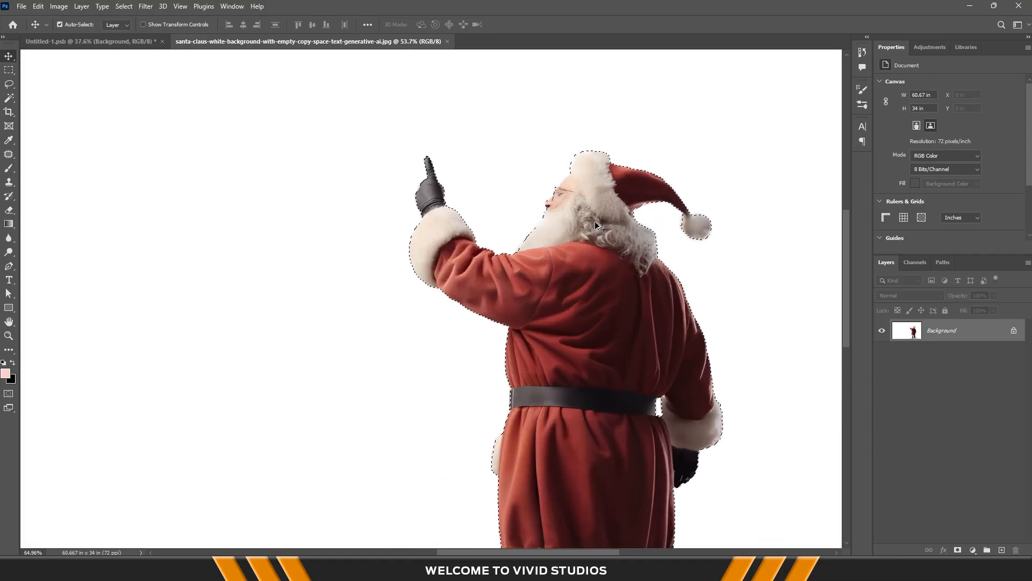
{"action": "scroll", "coordinate": [553, 247], "scroll_direction": "down", "scroll_amount": 4}
{"action": "scroll", "coordinate": [586, 435], "scroll_direction": "up", "scroll_amount": 4}
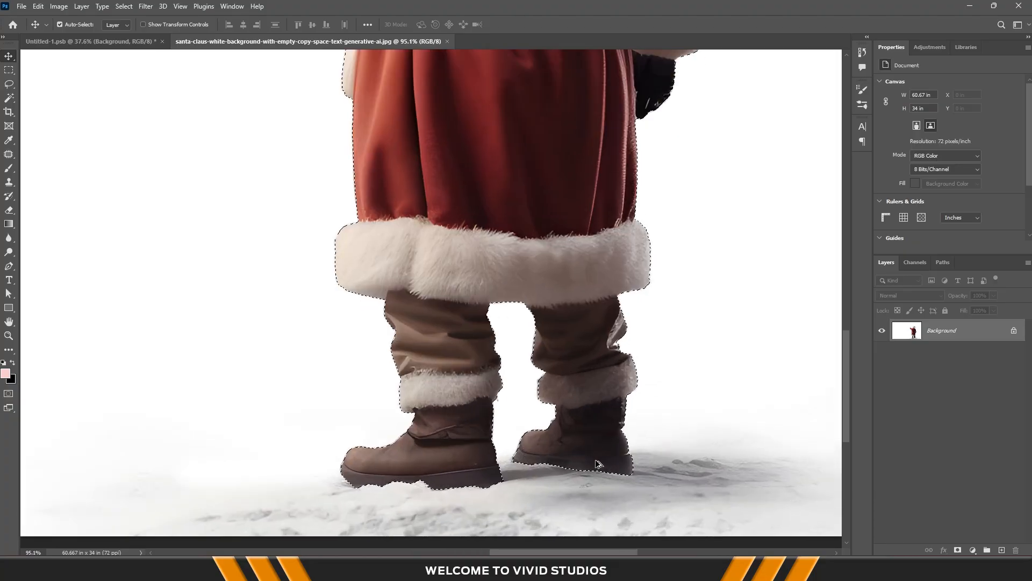
{"action": "scroll", "coordinate": [579, 356], "scroll_direction": "down", "scroll_amount": 6}
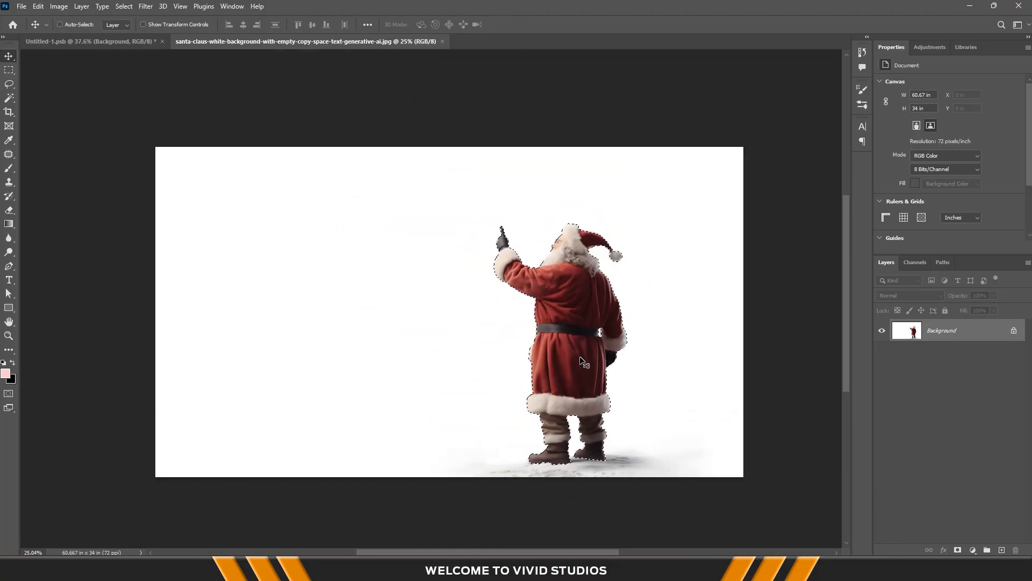
{"action": "key", "text": "ctrl+j"}
Bring the Santa cutout into the Untitled-1.psb scene, scale it down and flip it horizontally
{"action": "left_click_drag", "start_coordinate": [582, 304], "coordinate": [465, 320]}
{"action": "key", "text": "ctrl+t"}
{"action": "left_click_drag", "start_coordinate": [544, 312], "coordinate": [384, 320]}
{"action": "right_click", "coordinate": [464, 320]}
{"action": "left_click", "coordinate": [495, 532]}
{"action": "left_click_drag", "start_coordinate": [401, 265], "coordinate": [399, 268]}
{"action": "key", "text": "Return"}
Position the Santa on the snowy cliff top near the ledge, pointing toward the moon
{"action": "scroll", "coordinate": [378, 322], "scroll_direction": "up", "scroll_amount": 2}
{"action": "scroll", "coordinate": [378, 320], "scroll_direction": "up", "scroll_amount": 5}
{"action": "left_click_drag", "start_coordinate": [405, 309], "coordinate": [408, 295]}
{"action": "scroll", "coordinate": [478, 376], "scroll_direction": "down", "scroll_amount": 5}
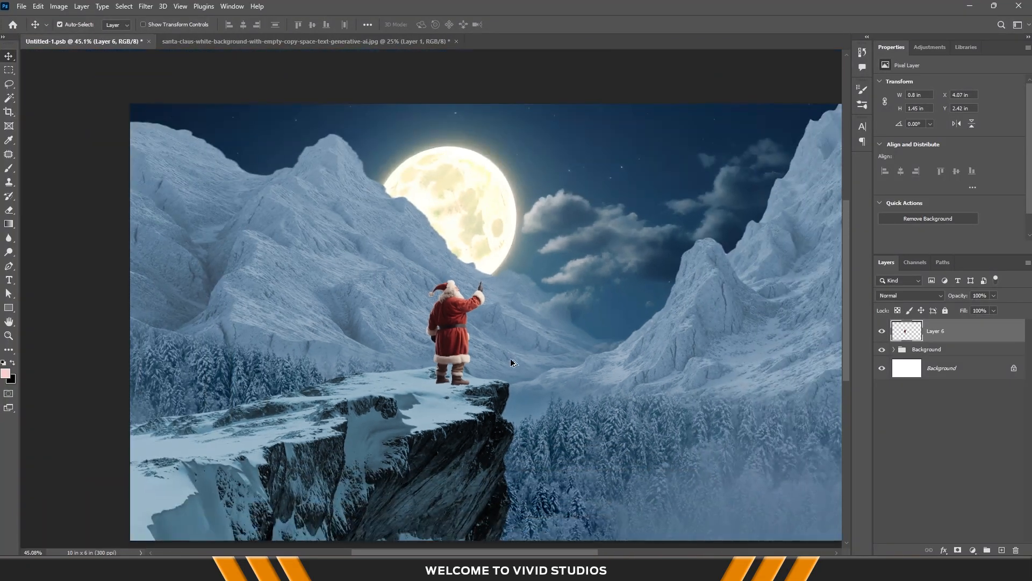
{"action": "left_click_drag", "start_coordinate": [511, 348], "coordinate": [507, 336]}
{"action": "scroll", "coordinate": [454, 334], "scroll_direction": "down", "scroll_amount": 1}
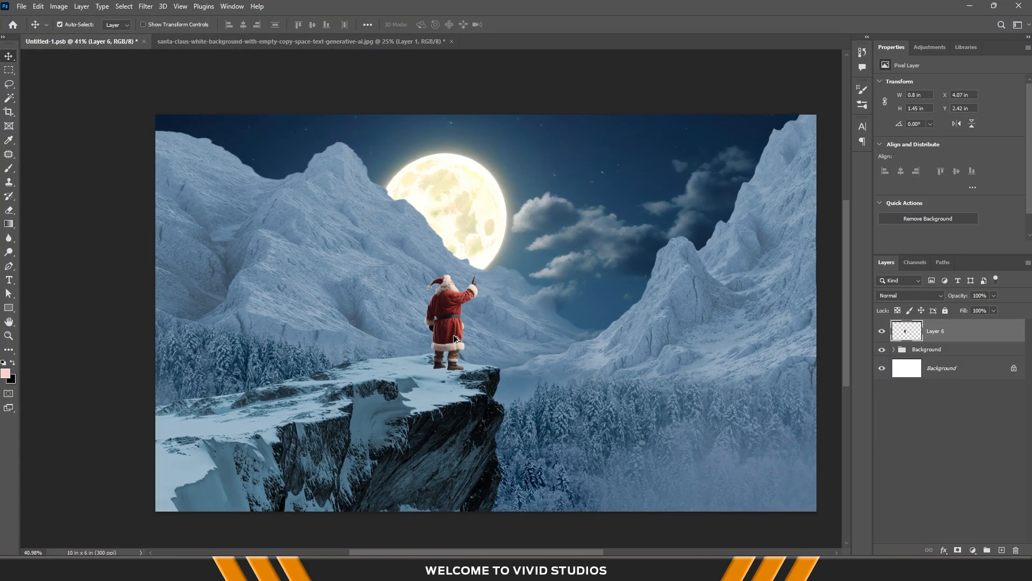
{"action": "scroll", "coordinate": [454, 334], "scroll_direction": "up", "scroll_amount": 1}
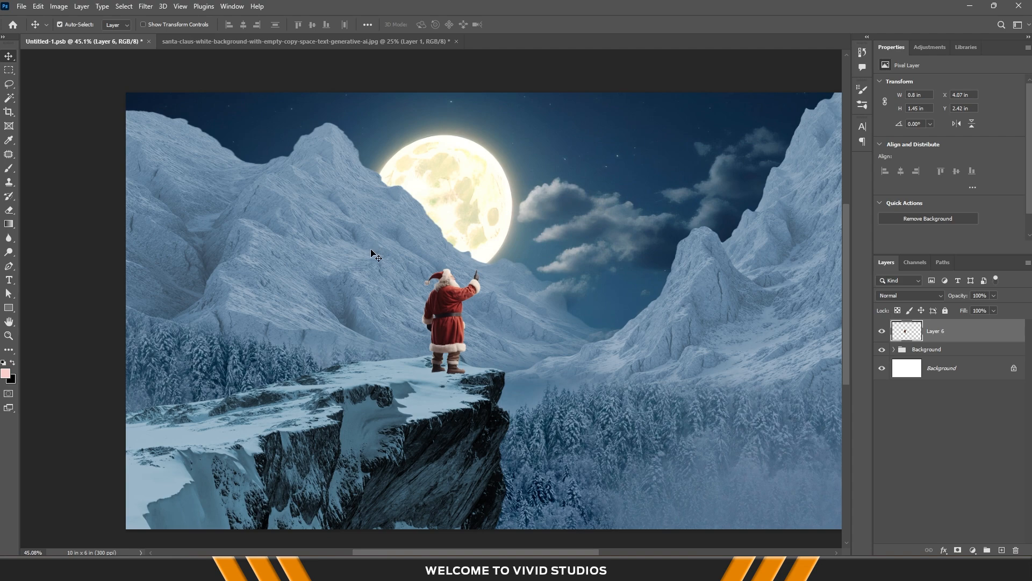
{"action": "scroll", "coordinate": [365, 239], "scroll_direction": "down", "scroll_amount": 2}
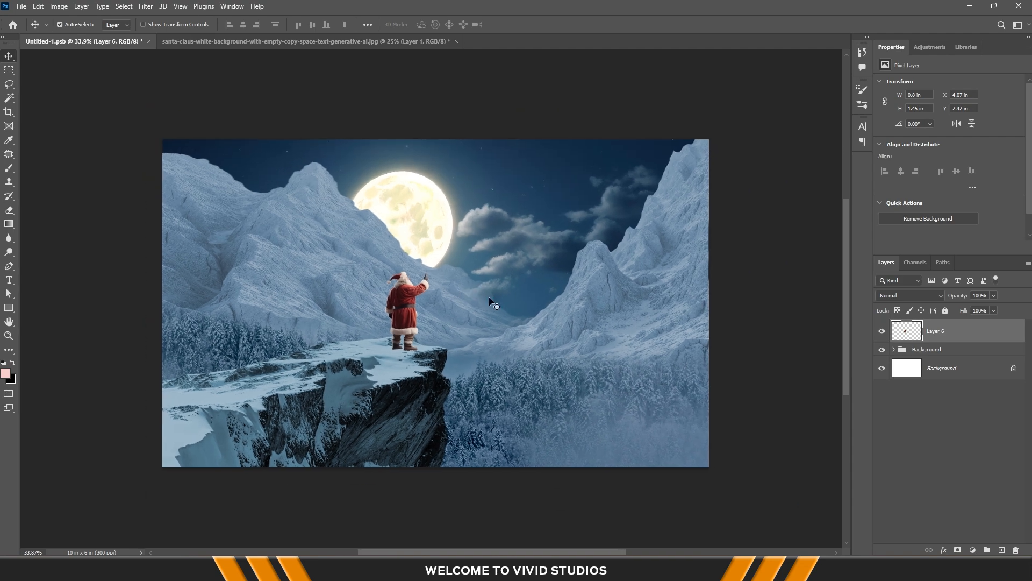
Open the white antlered creature's PSD from the Photo folder in Photoshop
{"action": "left_click", "coordinate": [508, 567]}
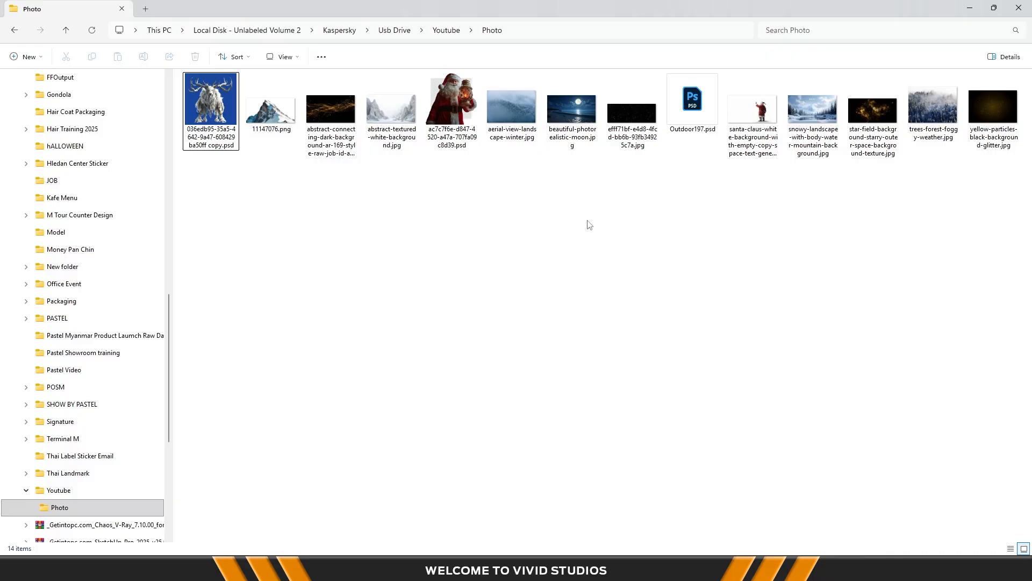
{"action": "right_click", "coordinate": [221, 107]}
{"action": "mouse_move", "coordinate": [242, 171]}
{"action": "left_click", "coordinate": [422, 173]}
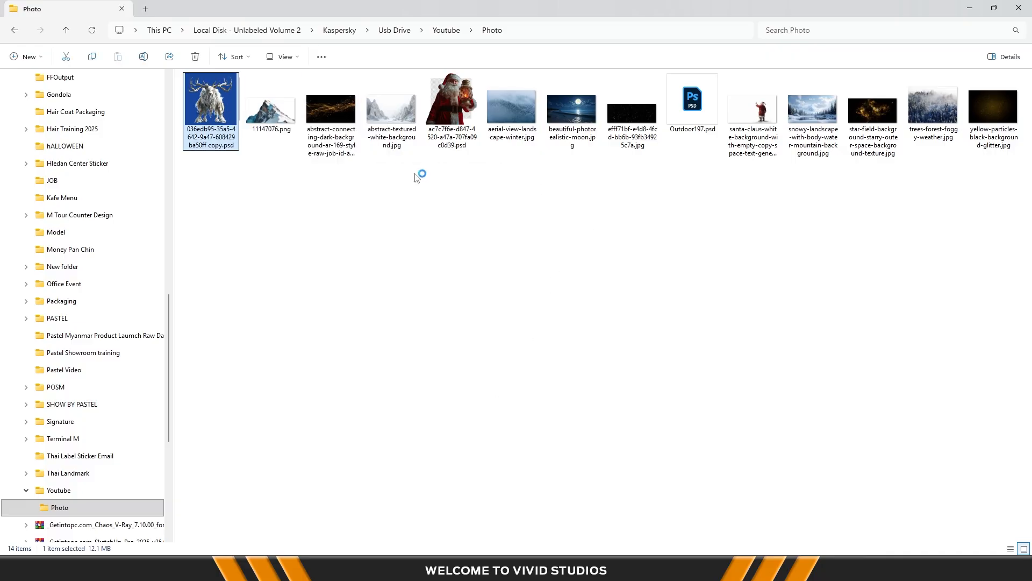
{"action": "scroll", "coordinate": [415, 247], "scroll_direction": "up", "scroll_amount": 2}
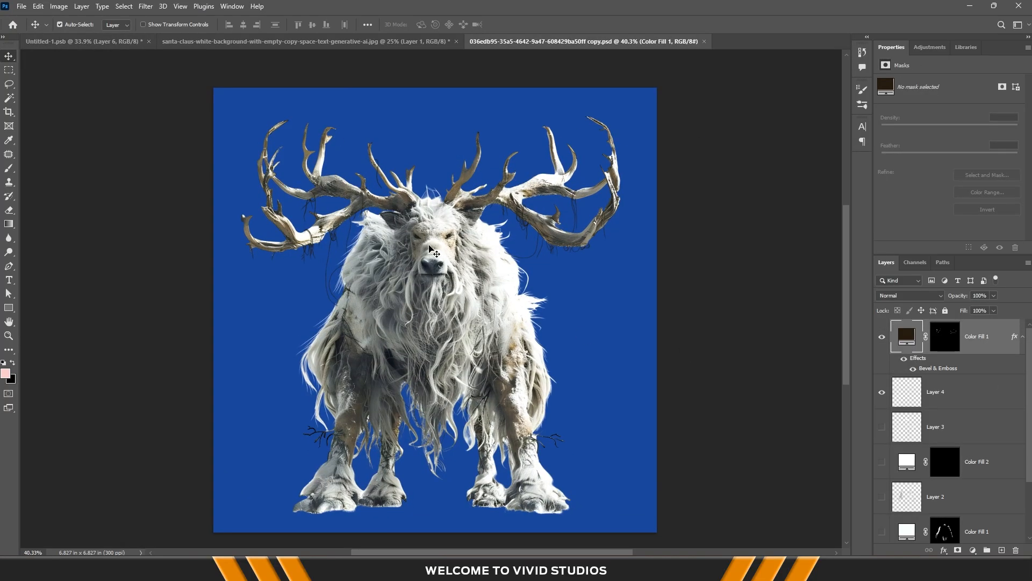
Convert the creature's Layer 4 and the topmost Color Fill 1 layer into one smart object
{"action": "left_click", "coordinate": [415, 248], "text": "ctrl"}
{"action": "scroll", "coordinate": [988, 481], "scroll_direction": "down", "scroll_amount": 1}
{"action": "scroll", "coordinate": [987, 481], "scroll_direction": "up", "scroll_amount": 3}
{"action": "left_click", "coordinate": [956, 396]}
{"action": "left_click", "coordinate": [979, 344], "text": "shift"}
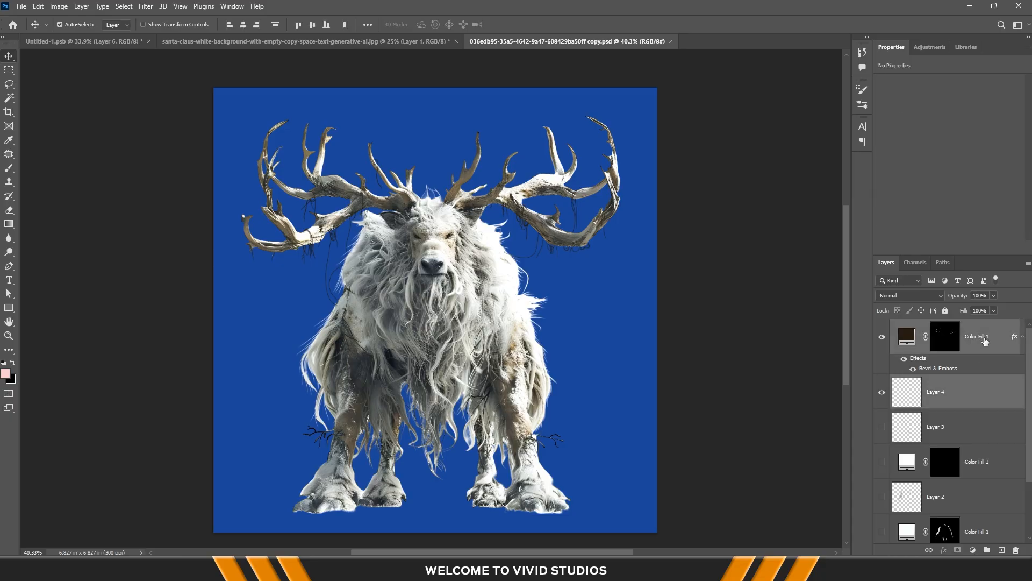
{"action": "right_click", "coordinate": [989, 344]}
{"action": "left_click", "coordinate": [880, 257]}
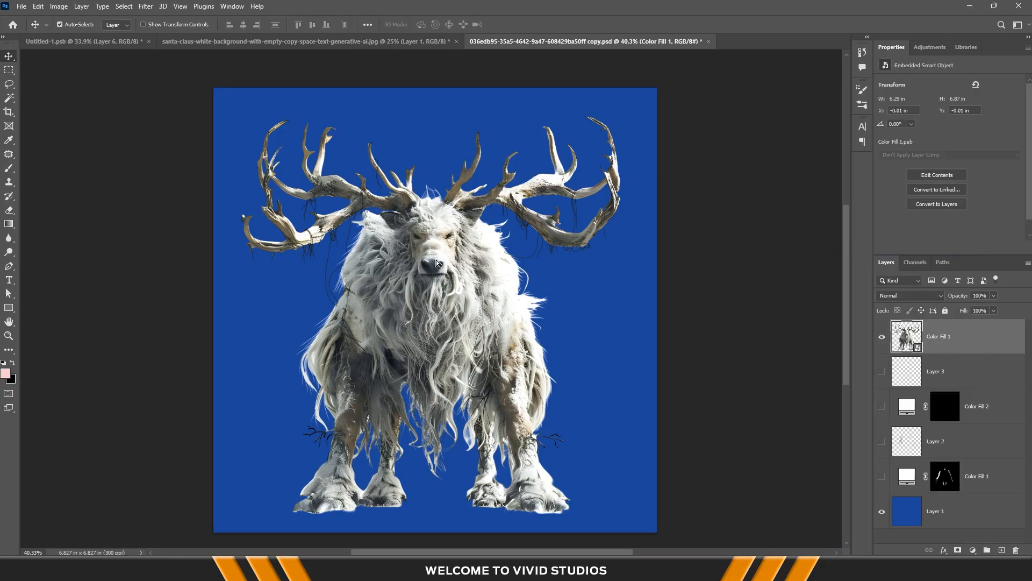
Bring the creature smart object into the Untitled-1.psb scene, add a layer mask and paint out the dark border lines around it
{"action": "left_click_drag", "start_coordinate": [437, 263], "coordinate": [528, 315]}
{"action": "left_click", "coordinate": [957, 549]}
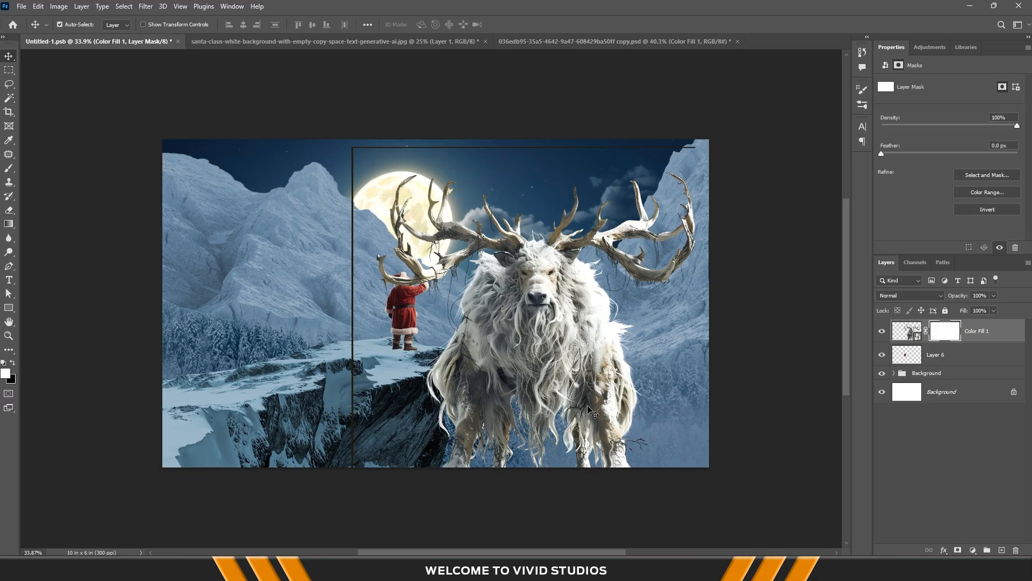
{"action": "key", "text": "b"}
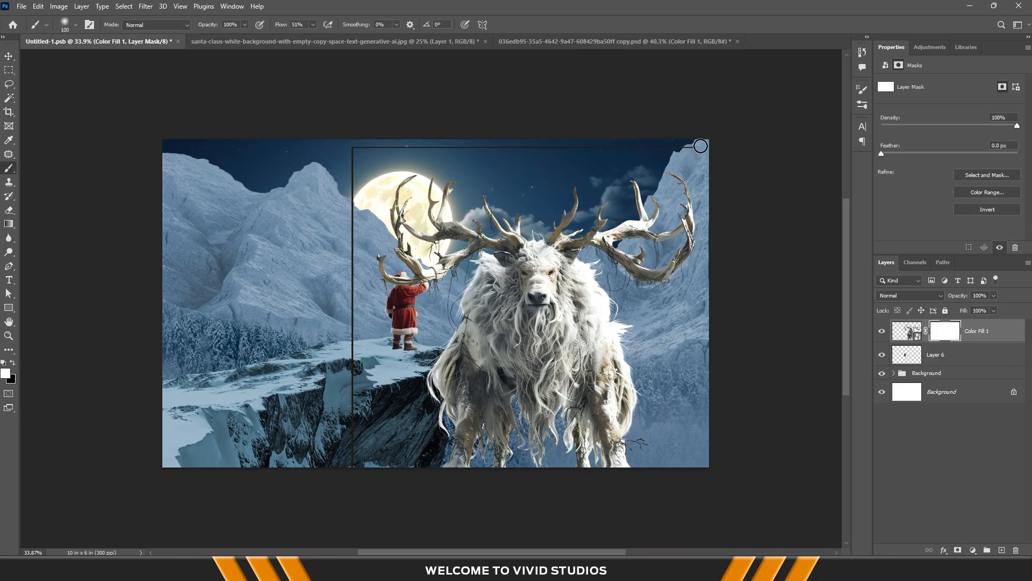
{"action": "left_click_drag", "start_coordinate": [701, 150], "coordinate": [666, 150]}
{"action": "left_click_drag", "start_coordinate": [352, 181], "coordinate": [349, 493]}
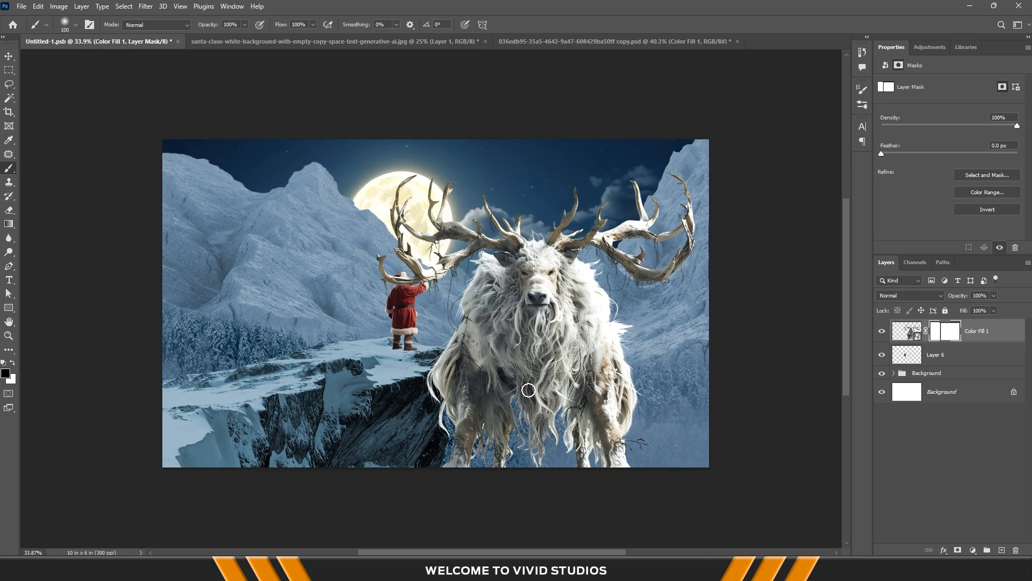
{"action": "mouse_move", "coordinate": [529, 389]}
{"action": "left_mouse_down"}
{"action": "mouse_move", "coordinate": [576, 241]}
{"action": "mouse_move", "coordinate": [486, 227]}
{"action": "left_mouse_up"}
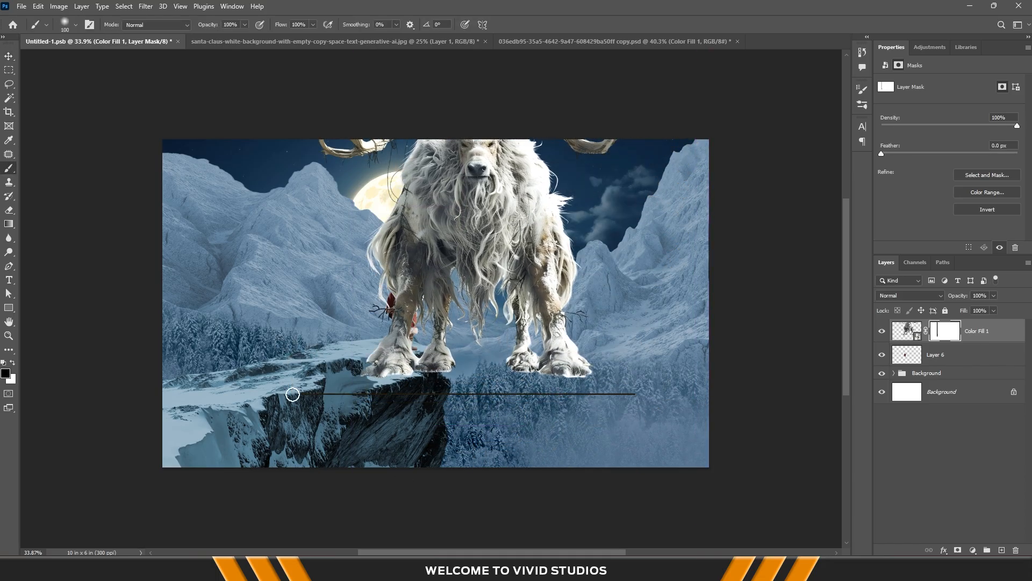
{"action": "left_click_drag", "start_coordinate": [414, 395], "coordinate": [635, 395]}
Move the creature to the valley beside the cliff, facing out behind Santa, and scale it down so its antlers fit the canvas
{"action": "key", "text": "v"}
{"action": "left_click_drag", "start_coordinate": [483, 197], "coordinate": [550, 274]}
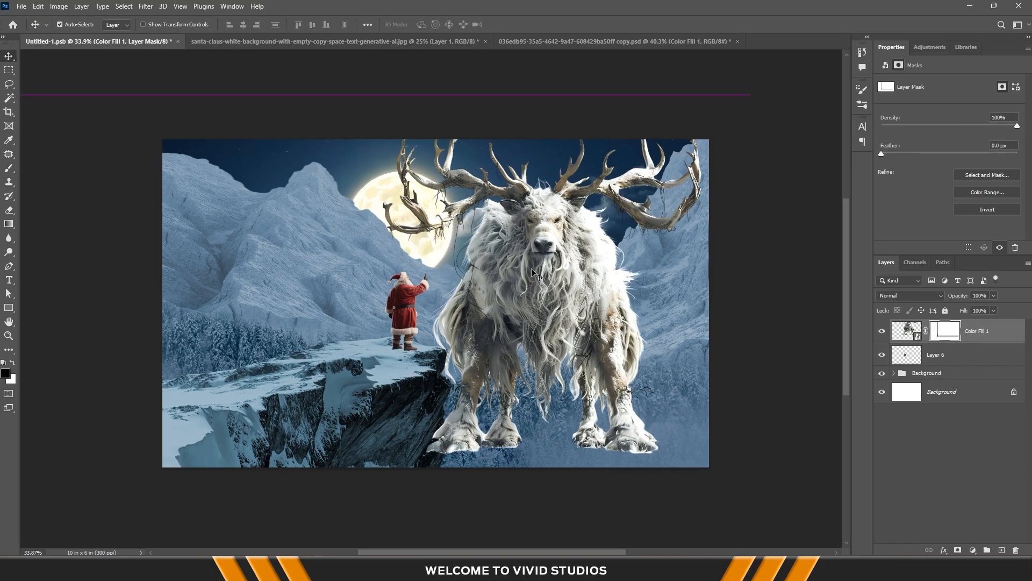
{"action": "key", "text": "ctrl+t"}
{"action": "left_click_drag", "start_coordinate": [703, 282], "coordinate": [574, 282]}
{"action": "key", "text": "Return"}
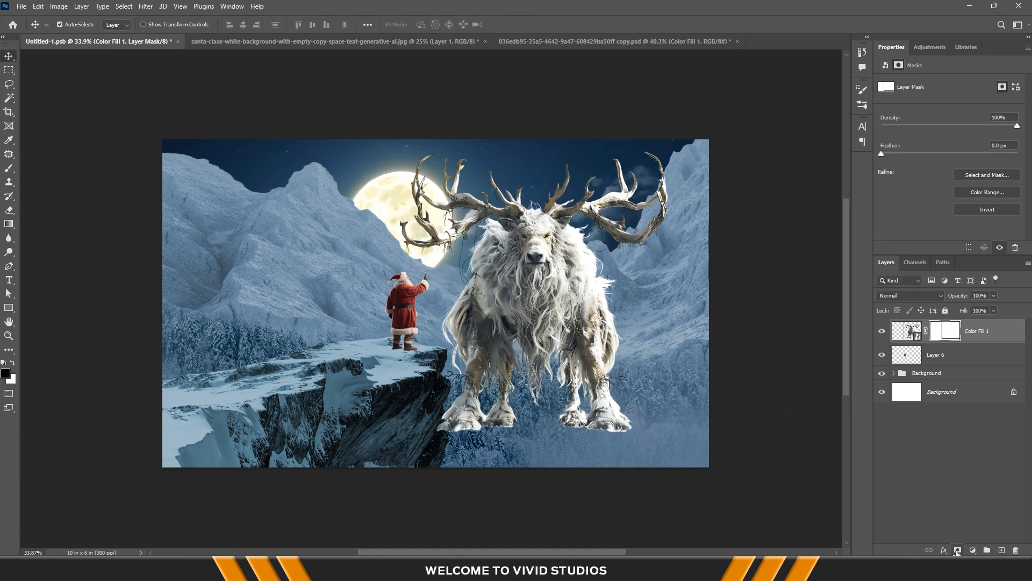
Mask out the creature's feet with a soft 300 px brush at 39% flow so the legs fade into the misty forest
{"action": "scroll", "coordinate": [592, 454], "scroll_direction": "up", "scroll_amount": 3}
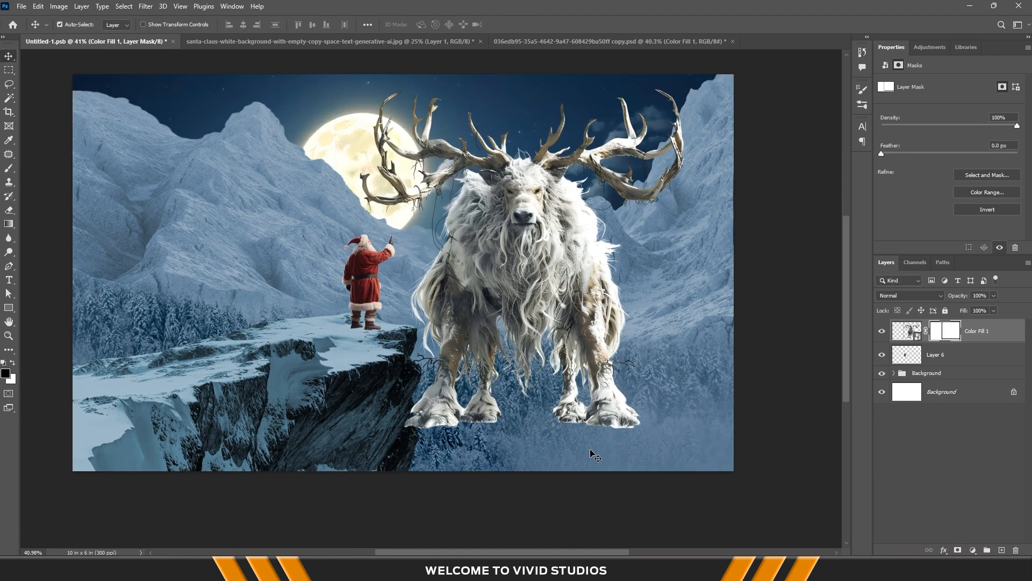
{"action": "key", "text": "b"}
{"action": "key", "text": "bracketright"}
{"action": "key", "text": "bracketright"}
{"action": "left_click", "coordinate": [312, 25]}
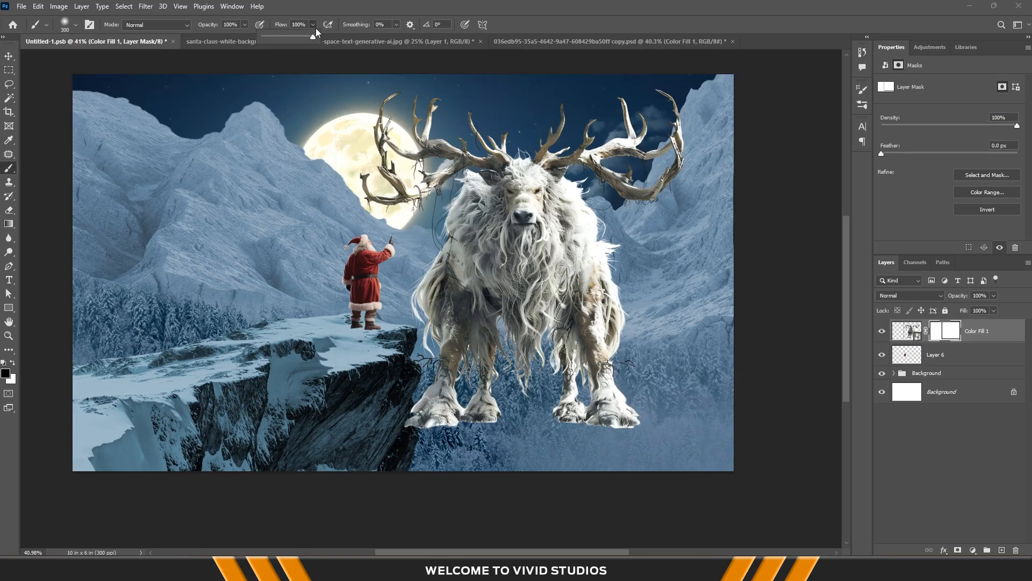
{"action": "left_click_drag", "start_coordinate": [280, 41], "coordinate": [283, 42]}
{"action": "mouse_move", "coordinate": [684, 440]}
{"action": "left_mouse_down"}
{"action": "mouse_move", "coordinate": [593, 445]}
{"action": "mouse_move", "coordinate": [589, 435]}
{"action": "mouse_move", "coordinate": [626, 403]}
{"action": "mouse_move", "coordinate": [638, 415]}
{"action": "mouse_move", "coordinate": [634, 434]}
{"action": "mouse_move", "coordinate": [546, 433]}
{"action": "mouse_move", "coordinate": [554, 425]}
{"action": "mouse_move", "coordinate": [566, 434]}
{"action": "mouse_move", "coordinate": [627, 398]}
{"action": "mouse_move", "coordinate": [579, 421]}
{"action": "mouse_move", "coordinate": [514, 414]}
{"action": "mouse_move", "coordinate": [409, 431]}
{"action": "mouse_move", "coordinate": [418, 399]}
{"action": "mouse_move", "coordinate": [401, 403]}
{"action": "mouse_move", "coordinate": [409, 392]}
{"action": "mouse_move", "coordinate": [411, 409]}
{"action": "mouse_move", "coordinate": [416, 393]}
{"action": "mouse_move", "coordinate": [401, 408]}
{"action": "mouse_move", "coordinate": [454, 417]}
{"action": "mouse_move", "coordinate": [410, 424]}
{"action": "mouse_move", "coordinate": [477, 433]}
{"action": "mouse_move", "coordinate": [550, 417]}
{"action": "mouse_move", "coordinate": [629, 419]}
{"action": "left_mouse_up"}
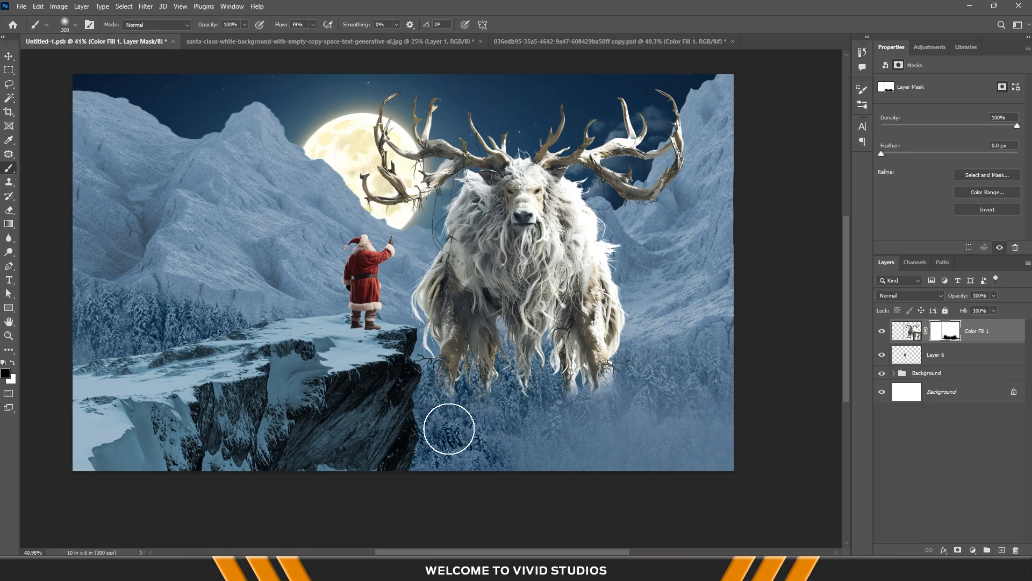
{"action": "scroll", "coordinate": [510, 388], "scroll_direction": "down", "scroll_amount": 3}
{"action": "scroll", "coordinate": [507, 342], "scroll_direction": "up", "scroll_amount": 2}
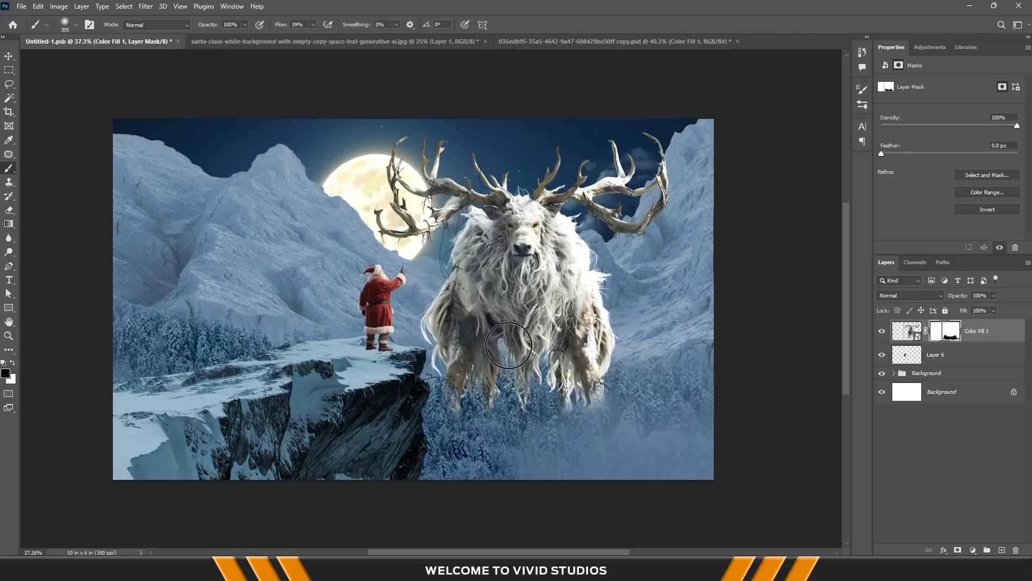
Open the PSD of Santa holding a lantern from the Photo folder in Photoshop
{"action": "left_click", "coordinate": [8, 57]}
{"action": "key", "text": "alt+Tab"}
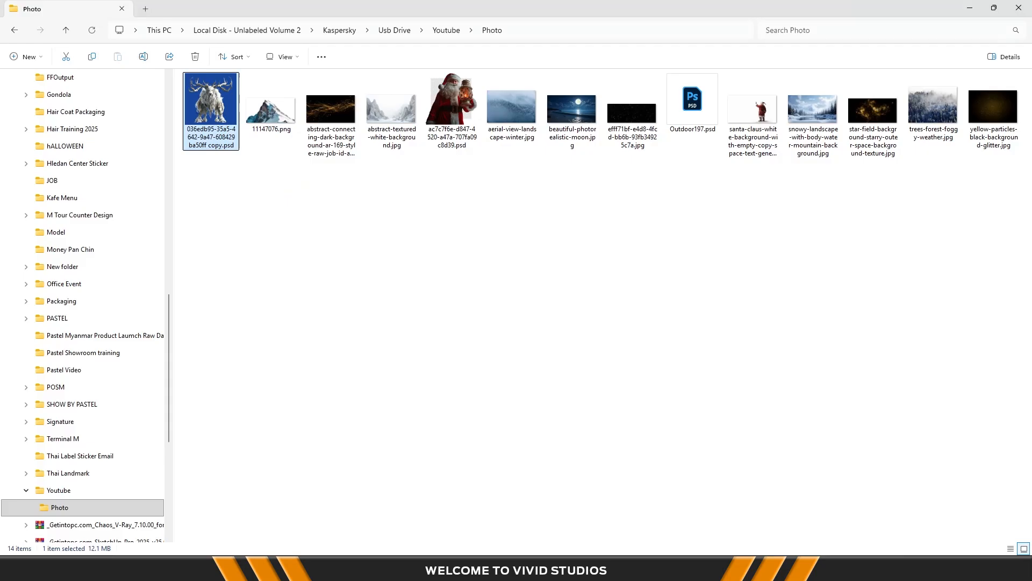
{"action": "left_click", "coordinate": [468, 124]}
{"action": "right_click", "coordinate": [468, 125]}
{"action": "mouse_move", "coordinate": [507, 172]}
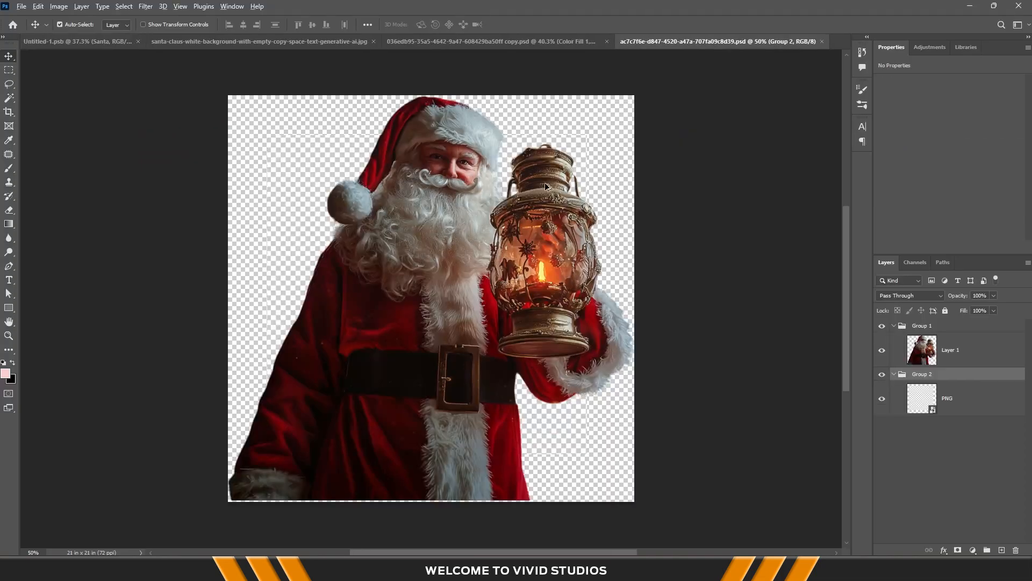
Select Layer 1 with the lantern-holding Santa and hide Group 2
{"action": "scroll", "coordinate": [546, 182], "scroll_direction": "up", "scroll_amount": 4}
{"action": "left_click", "coordinate": [633, 214]}
{"action": "left_click_drag", "start_coordinate": [647, 179], "coordinate": [585, 239]}
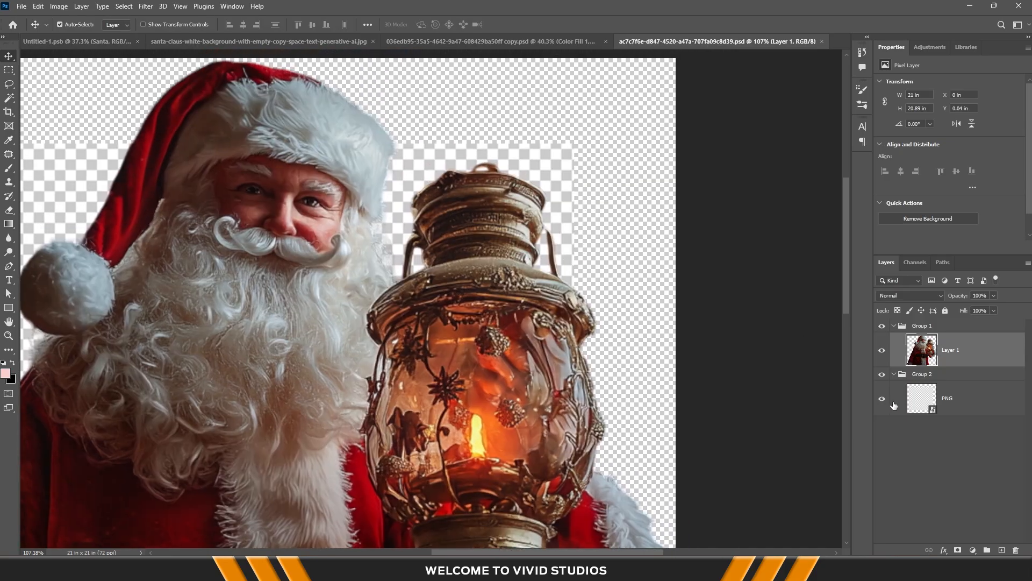
{"action": "left_click", "coordinate": [882, 374]}
Trace the lantern's outline with the Pen tool, turn the path into a selection and copy the lantern to a new layer
{"action": "scroll", "coordinate": [455, 225], "scroll_direction": "up", "scroll_amount": 4}
{"action": "key", "text": "p"}
{"action": "left_click", "coordinate": [380, 187]}
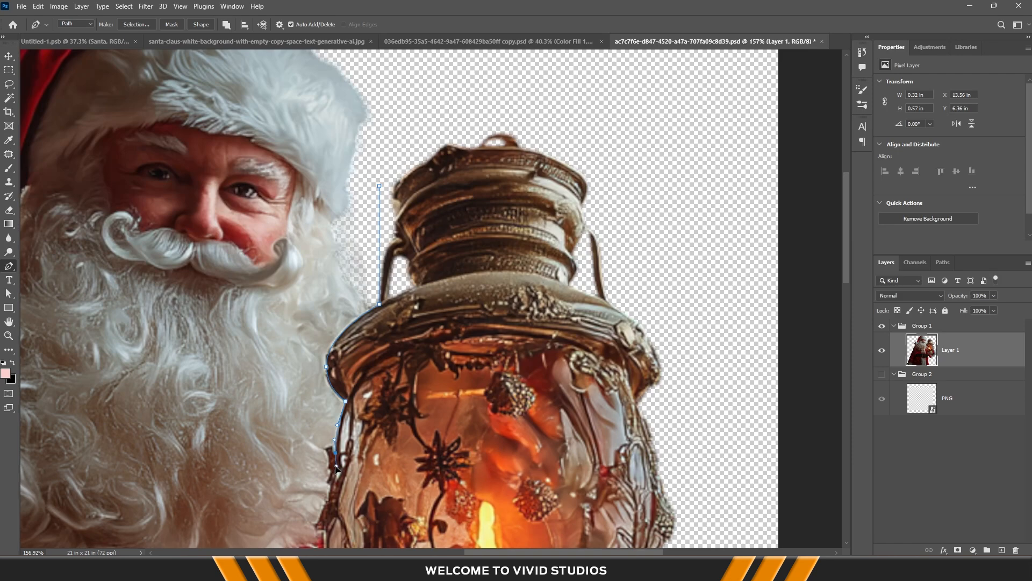
{"action": "left_click", "coordinate": [335, 487]}
{"action": "scroll", "coordinate": [376, 376], "scroll_direction": "down", "scroll_amount": 5}
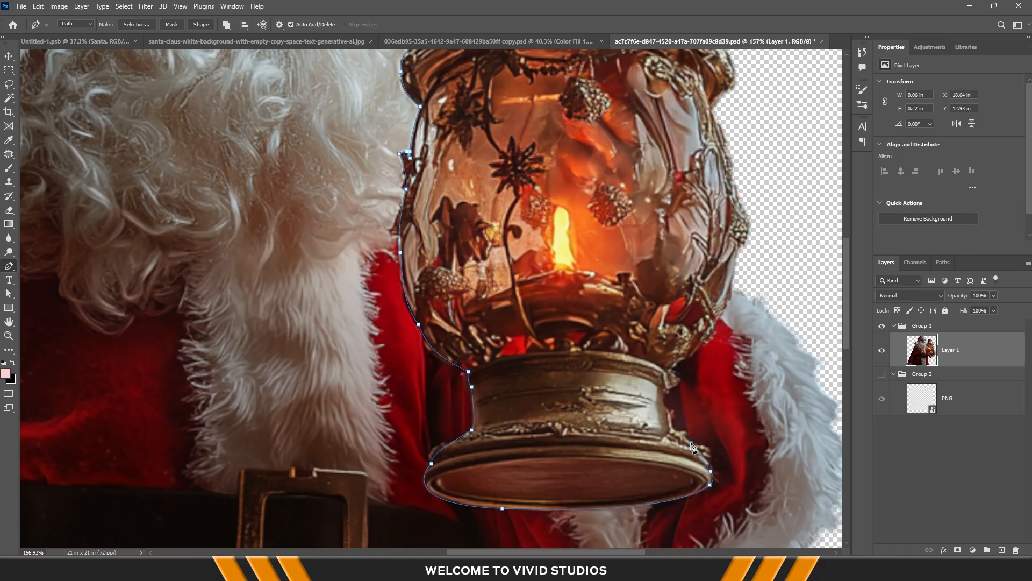
{"action": "left_click_drag", "start_coordinate": [698, 344], "coordinate": [547, 427]}
{"action": "left_click", "coordinate": [591, 340]}
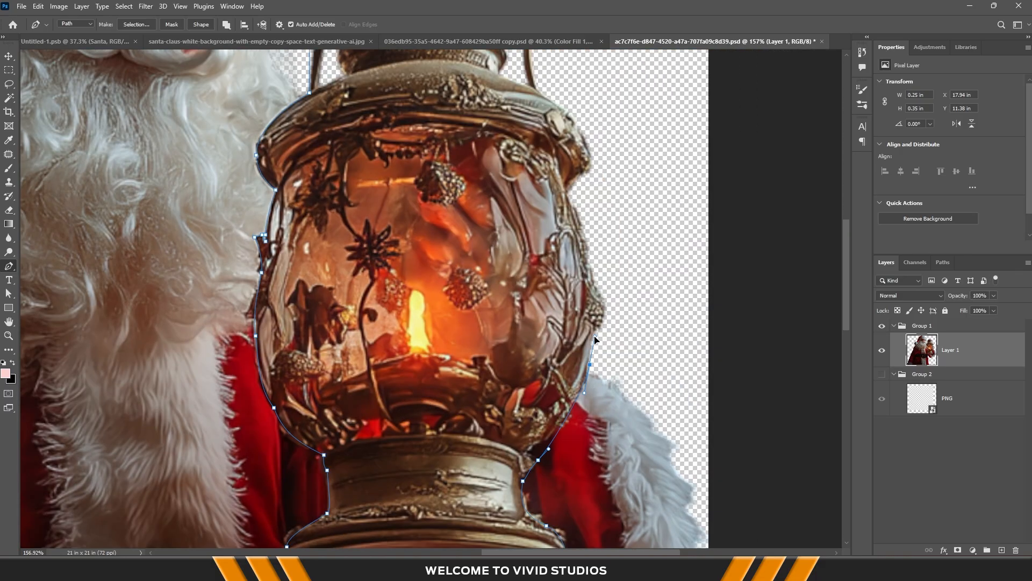
{"action": "left_click", "coordinate": [625, 312]}
{"action": "left_click", "coordinate": [633, 256]}
{"action": "scroll", "coordinate": [630, 256], "scroll_direction": "down", "scroll_amount": 4}
{"action": "left_click", "coordinate": [607, 234]}
{"action": "key", "text": "ctrl+Return"}
{"action": "key", "text": "ctrl+j"}
Bring the lantern into the Untitled-1.psb scene and scale it to about 0.22 by 0.41 in at Santa's raised hand
{"action": "left_click_drag", "start_coordinate": [490, 272], "coordinate": [97, 280]}
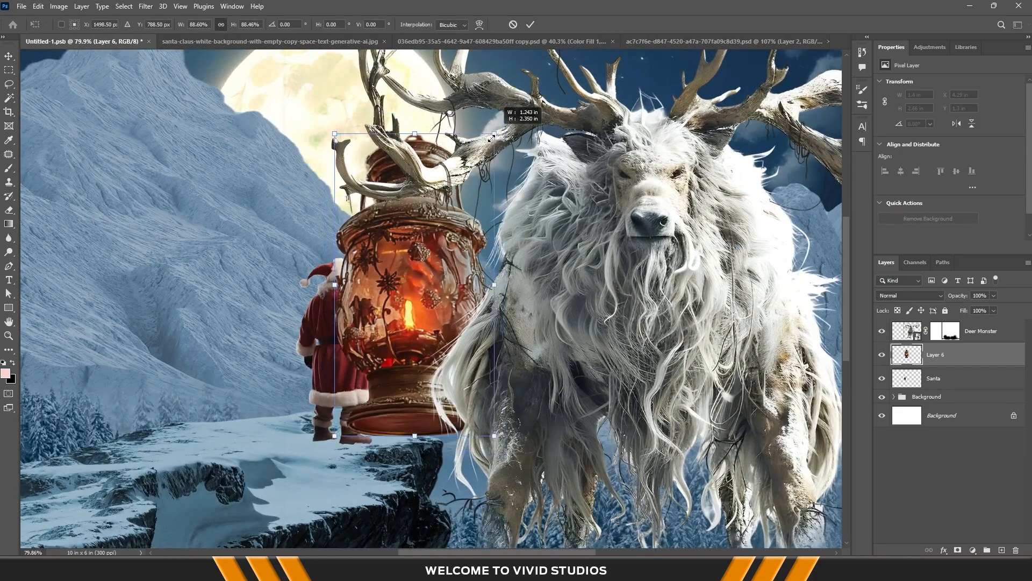
{"action": "left_click_drag", "start_coordinate": [491, 138], "coordinate": [404, 284]}
{"action": "key", "text": "Return"}
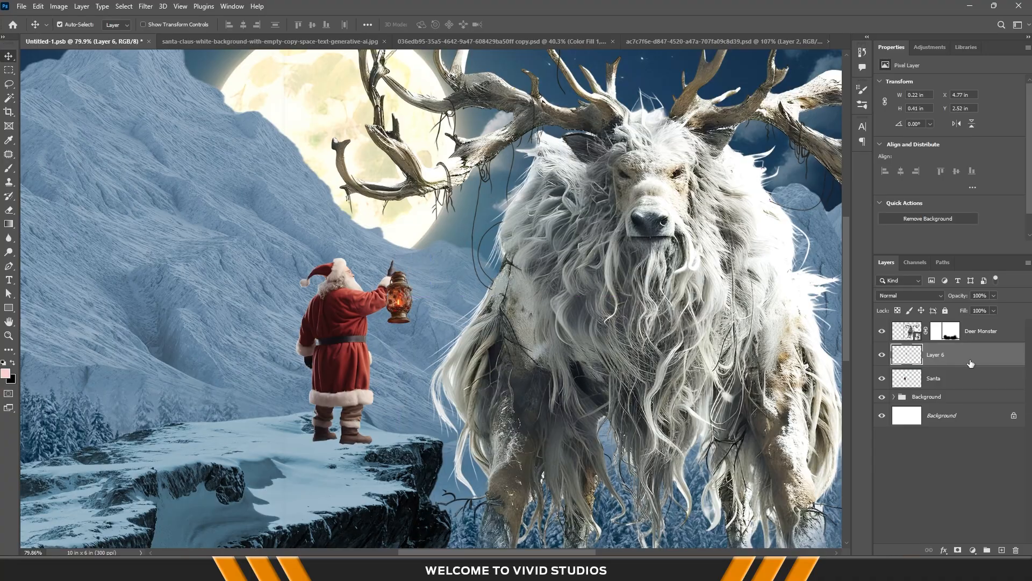
Place the lantern layer below the Santa layer and shift the lantern in behind his raised hand and sleeve
{"action": "left_click_drag", "start_coordinate": [970, 362], "coordinate": [968, 388]}
{"action": "scroll", "coordinate": [400, 296], "scroll_direction": "up", "scroll_amount": 5}
{"action": "left_click_drag", "start_coordinate": [417, 253], "coordinate": [407, 268]}
{"action": "scroll", "coordinate": [405, 240], "scroll_direction": "up", "scroll_amount": 3}
Add a layer mask to the Santa layer and paint out his raised finger with a small Hard Round brush
{"action": "left_click", "coordinate": [967, 354]}
{"action": "left_click", "coordinate": [957, 549]}
{"action": "key", "text": "b"}
{"action": "right_click", "coordinate": [505, 279]}
{"action": "left_click", "coordinate": [539, 372]}
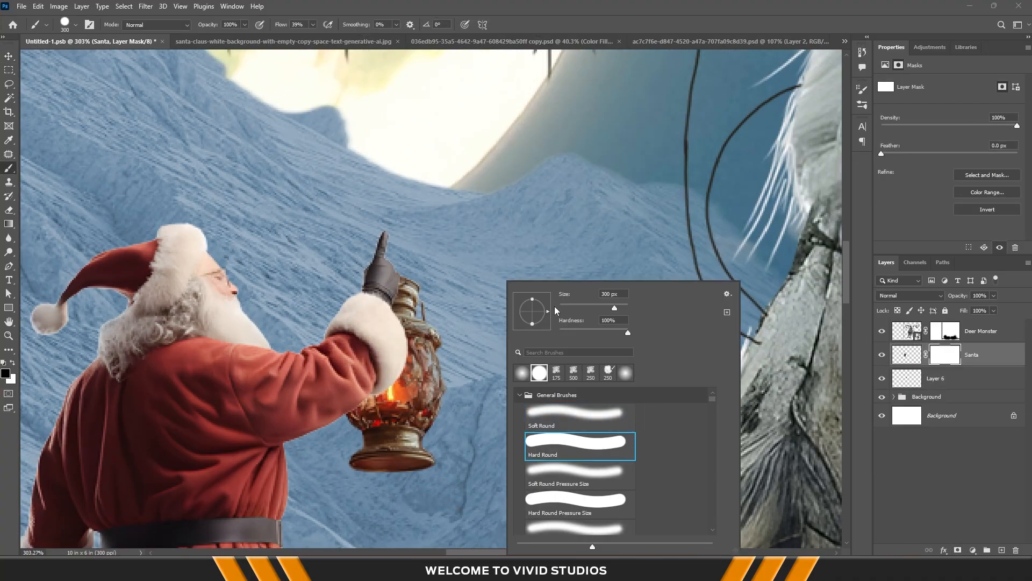
{"action": "left_click_drag", "start_coordinate": [582, 309], "coordinate": [568, 309]}
{"action": "left_click_drag", "start_coordinate": [397, 234], "coordinate": [376, 252]}
{"action": "scroll", "coordinate": [370, 238], "scroll_direction": "up", "scroll_amount": 4}
Nudge the lantern so it hangs from Santa's gloved hand
{"action": "key", "text": "v"}
{"action": "scroll", "coordinate": [476, 272], "scroll_direction": "down", "scroll_amount": 4}
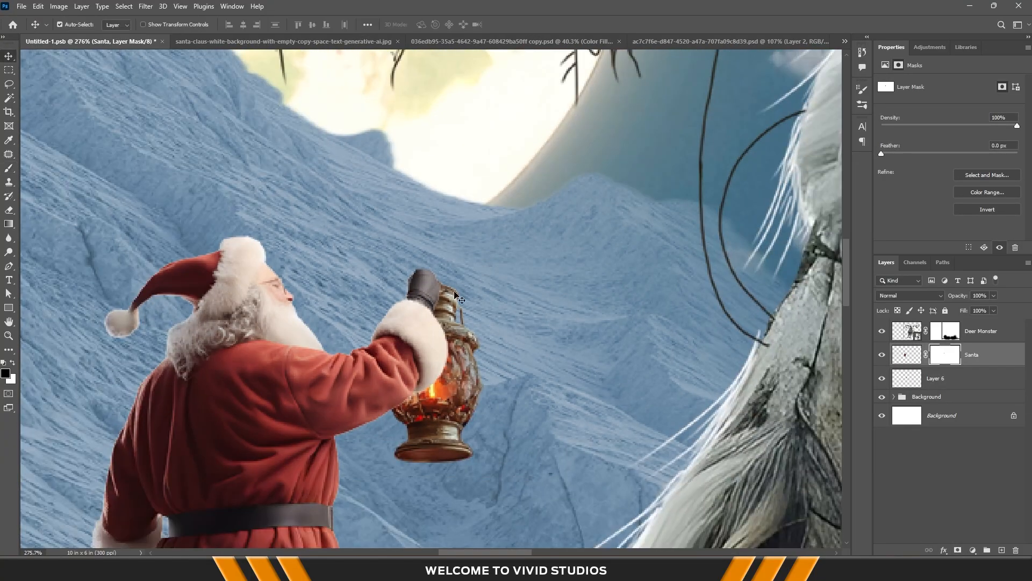
{"action": "left_click_drag", "start_coordinate": [446, 376], "coordinate": [432, 388]}
{"action": "scroll", "coordinate": [518, 298], "scroll_direction": "down", "scroll_amount": 10}
Convert the Santa and lantern layers into one smart object and make the Deer Monster layer active
{"action": "left_click", "coordinate": [994, 357], "text": "shift"}
{"action": "right_click", "coordinate": [994, 357]}
{"action": "left_click", "coordinate": [882, 249]}
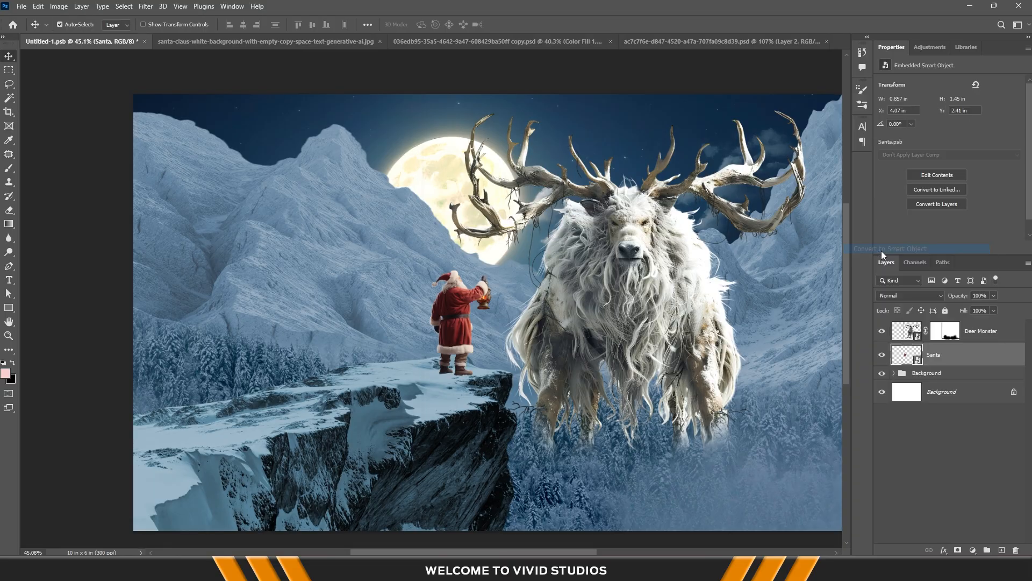
{"action": "scroll", "coordinate": [561, 303], "scroll_direction": "down", "scroll_amount": 2}
{"action": "scroll", "coordinate": [561, 304], "scroll_direction": "up", "scroll_amount": 2}
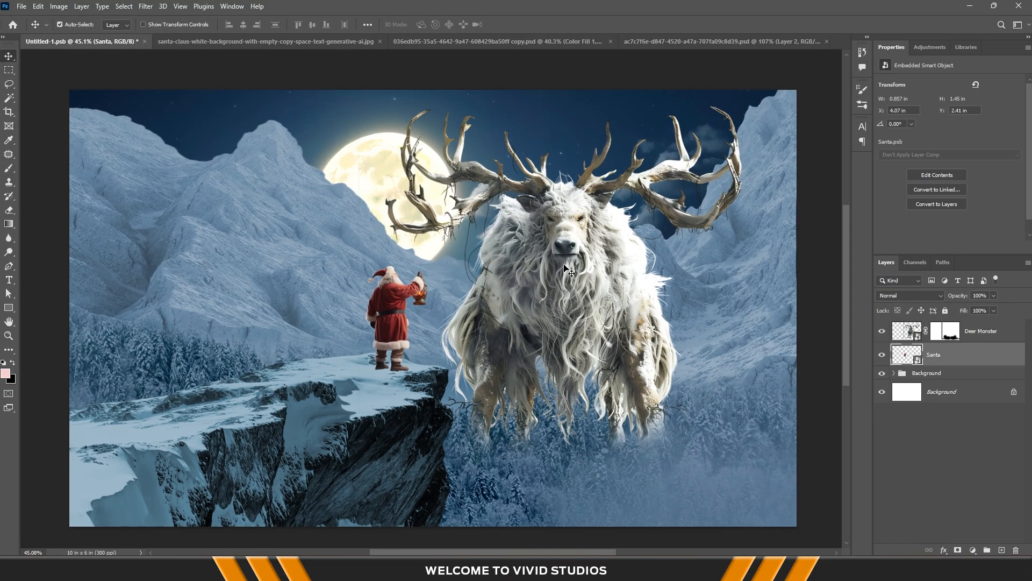
{"action": "left_click", "coordinate": [971, 333]}
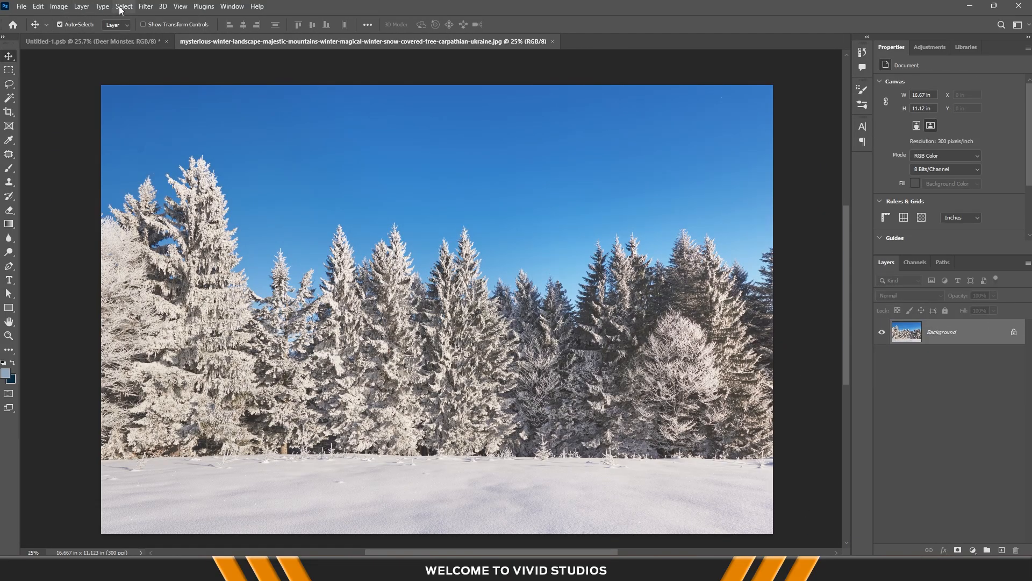
Select the frosted trees and snowy ground in the winter landscape photo and open the selection in Select and Mask
{"action": "left_click", "coordinate": [124, 6]}
{"action": "left_click", "coordinate": [138, 145]}
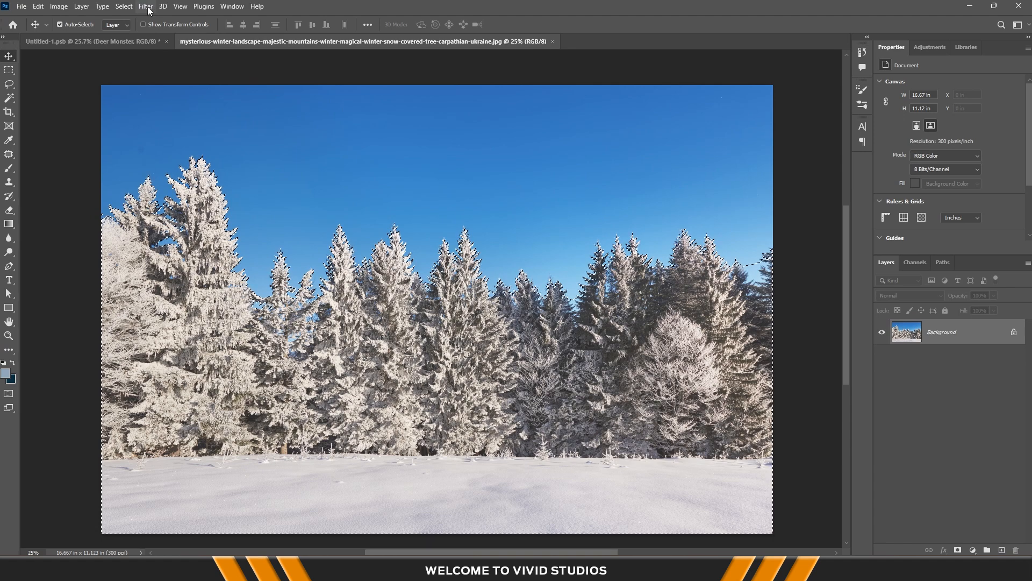
{"action": "left_click", "coordinate": [125, 6]}
{"action": "left_click", "coordinate": [147, 159]}
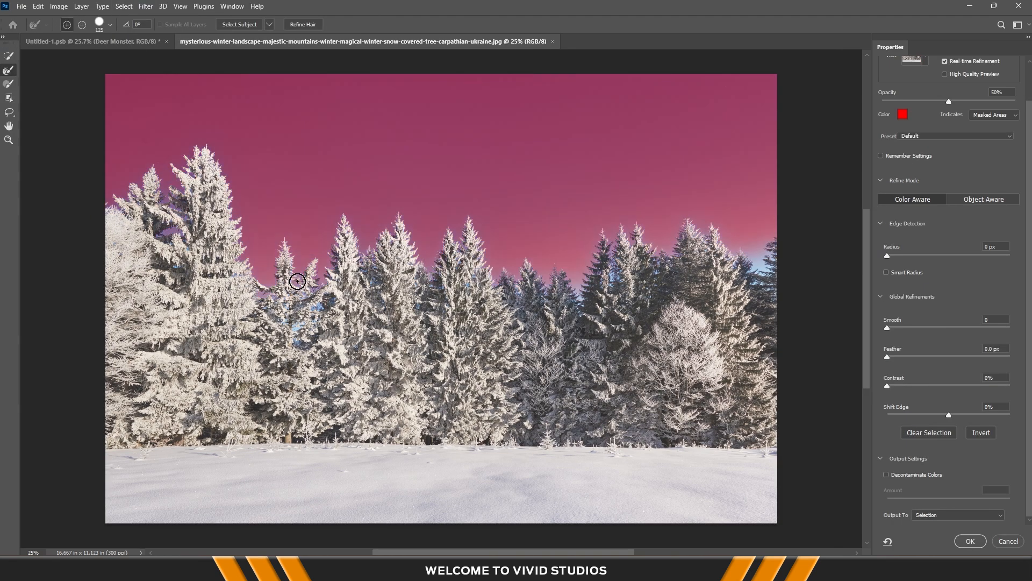
Refine the selection edge along the treetops with the Refine Edge brush to remove blue sky between the branches
{"action": "scroll", "coordinate": [293, 300], "scroll_direction": "up", "scroll_amount": 2}
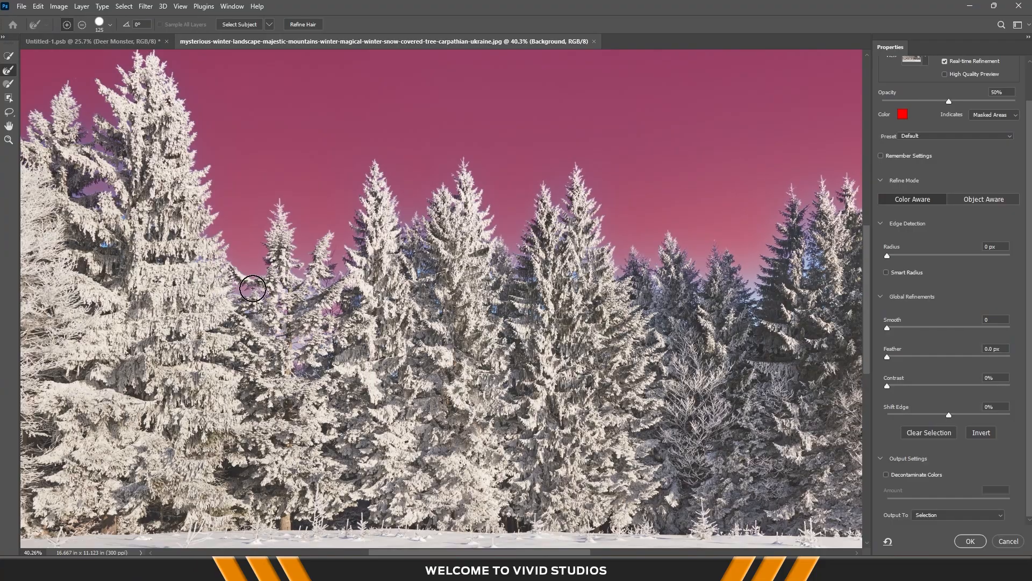
{"action": "scroll", "coordinate": [180, 202], "scroll_direction": "left", "scroll_amount": 3}
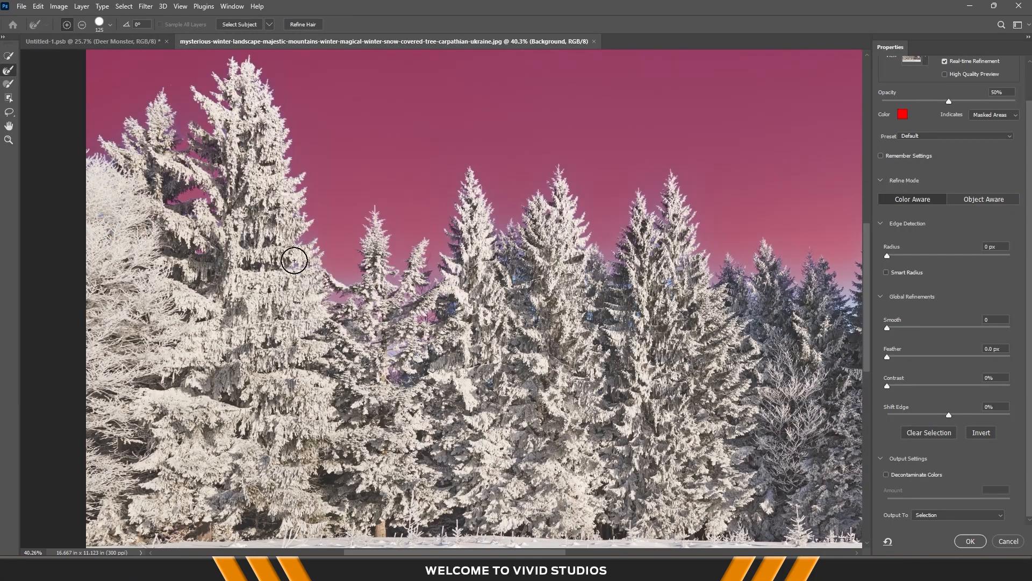
{"action": "scroll", "coordinate": [294, 260], "scroll_direction": "right", "scroll_amount": 3}
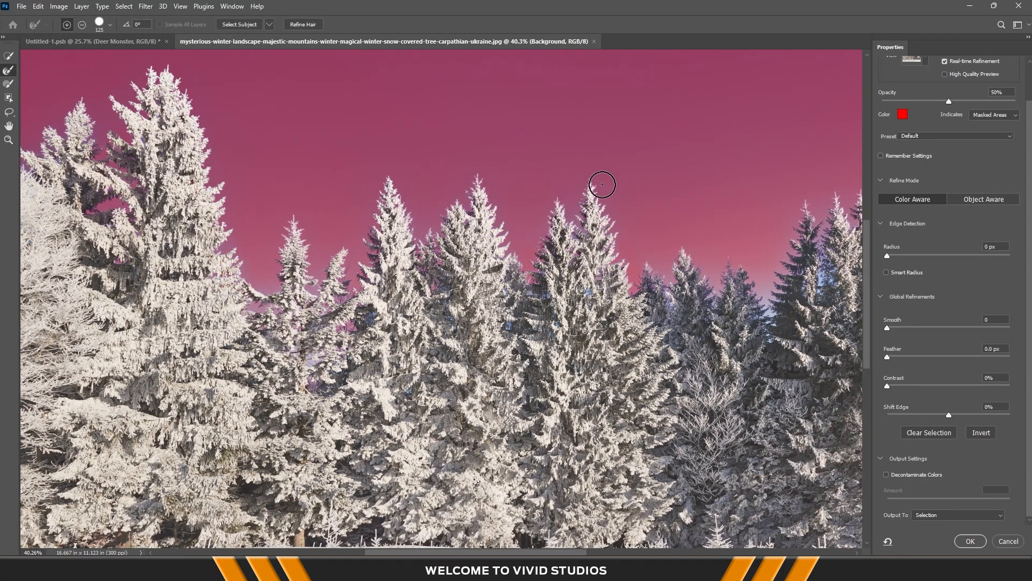
{"action": "scroll", "coordinate": [602, 184], "scroll_direction": "right", "scroll_amount": 3}
{"action": "mouse_move", "coordinate": [444, 295]}
{"action": "left_mouse_down"}
{"action": "mouse_move", "coordinate": [422, 264]}
{"action": "mouse_move", "coordinate": [497, 182]}
{"action": "mouse_move", "coordinate": [484, 176]}
{"action": "mouse_move", "coordinate": [557, 163]}
{"action": "left_mouse_up"}
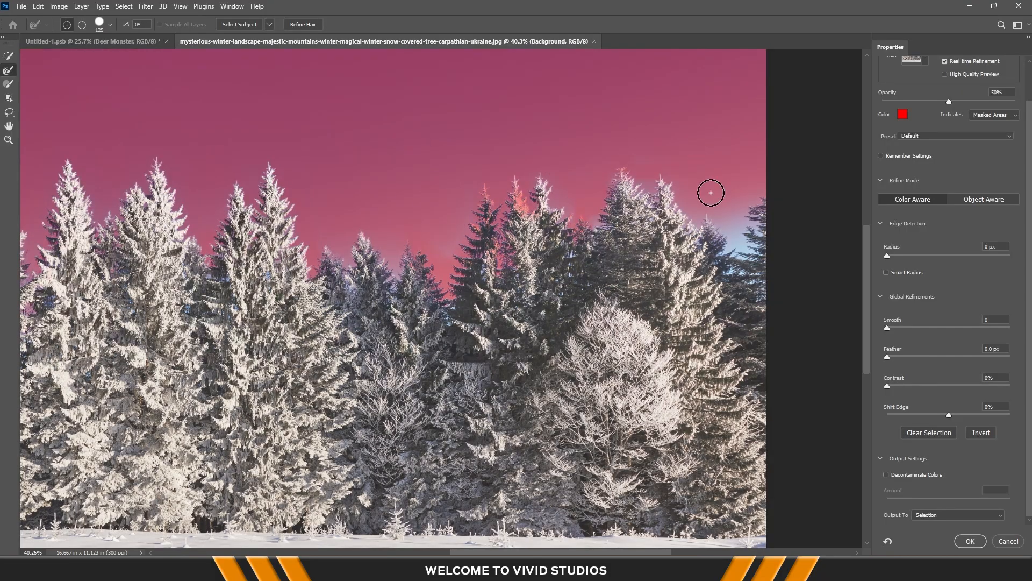
{"action": "mouse_move", "coordinate": [710, 193]}
{"action": "left_mouse_down"}
{"action": "mouse_move", "coordinate": [749, 249]}
{"action": "mouse_move", "coordinate": [732, 217]}
{"action": "mouse_move", "coordinate": [667, 162]}
{"action": "mouse_move", "coordinate": [544, 184]}
{"action": "mouse_move", "coordinate": [394, 267]}
{"action": "left_mouse_up"}
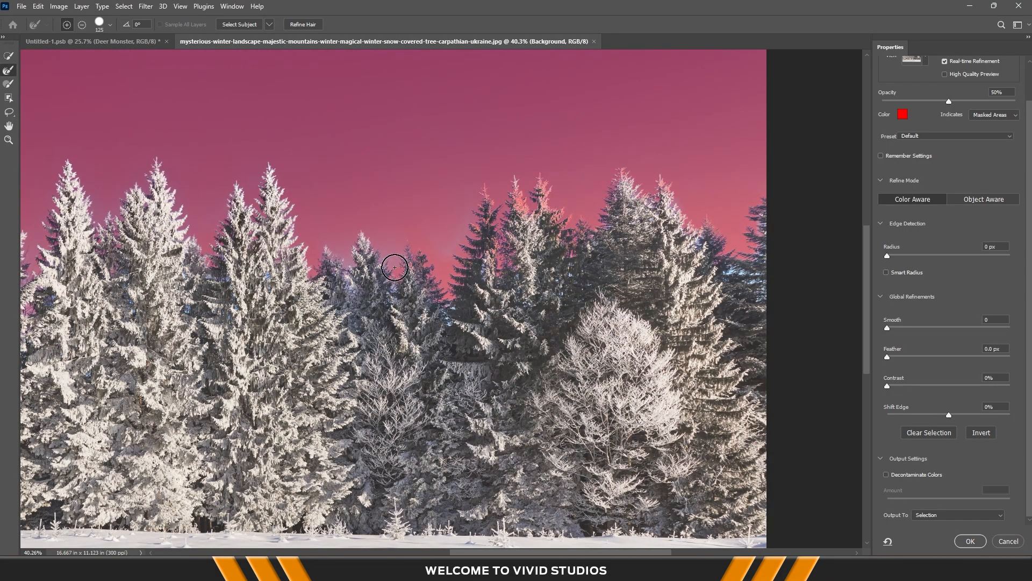
{"action": "scroll", "coordinate": [751, 309], "scroll_direction": "up", "scroll_amount": 3}
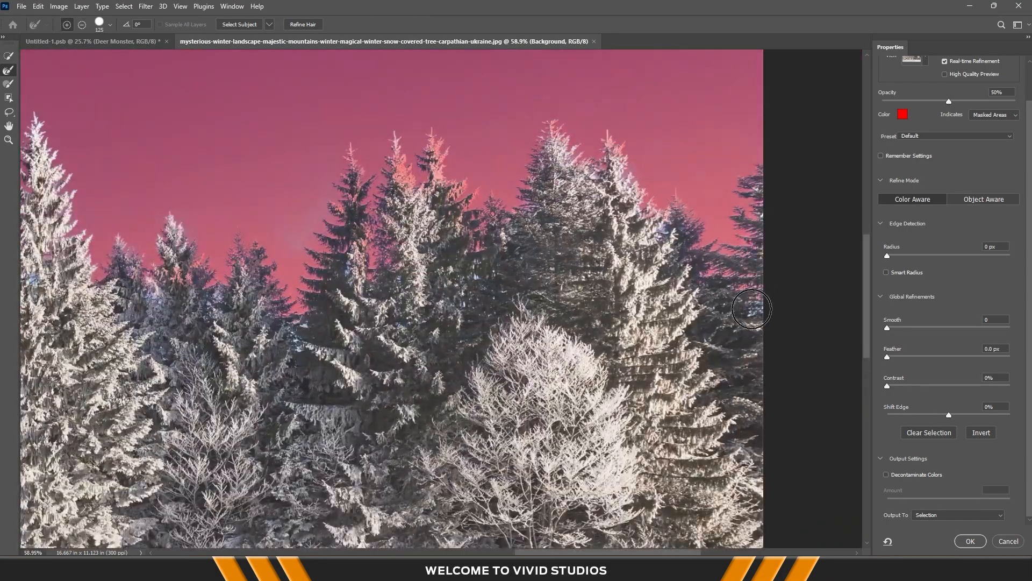
{"action": "scroll", "coordinate": [751, 309], "scroll_direction": "down", "scroll_amount": 10}
Output the refined tree selection to a new layer with a layer mask
{"action": "left_click", "coordinate": [957, 515]}
{"action": "left_click", "coordinate": [952, 539]}
{"action": "left_click", "coordinate": [970, 540]}
Bring the masked tree layer into the Untitled-1.psb scene above the Deer Monster layer
{"action": "scroll", "coordinate": [464, 318], "scroll_direction": "up", "scroll_amount": 3}
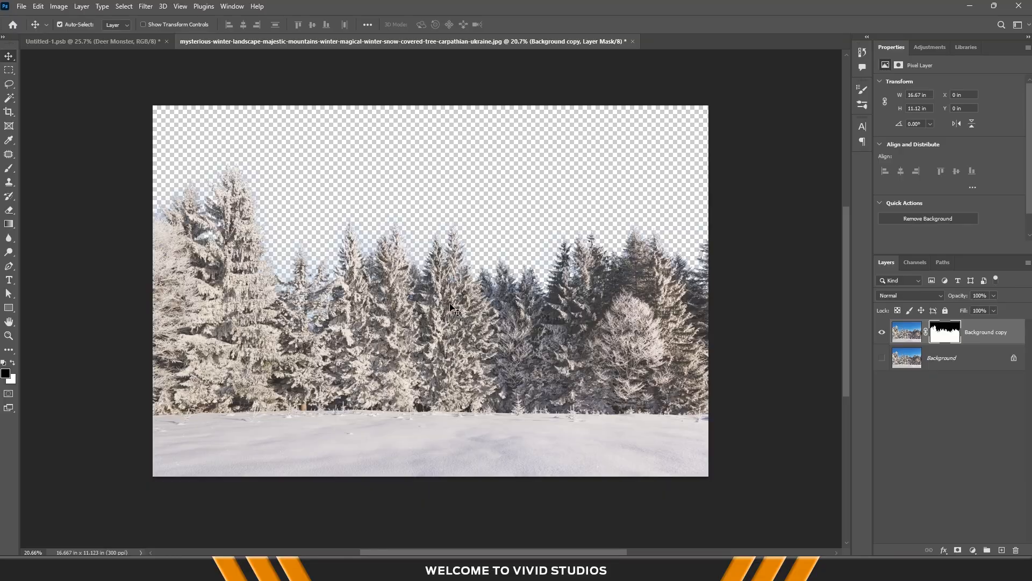
{"action": "left_click_drag", "start_coordinate": [453, 308], "coordinate": [358, 218]}
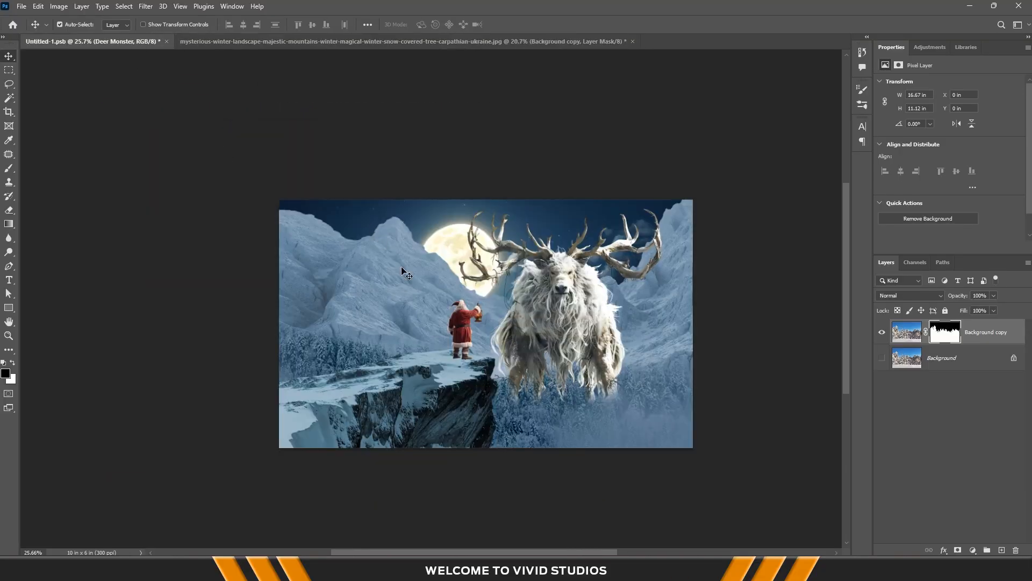
{"action": "left_click_drag", "start_coordinate": [404, 272], "coordinate": [404, 272]}
Scale the tree layer to about 45% and place it in the foreground below the creature, reaching the canvas's right edge
{"action": "key", "text": "ctrl+t"}
{"action": "left_click_drag", "start_coordinate": [747, 266], "coordinate": [583, 265]}
{"action": "left_click_drag", "start_coordinate": [506, 262], "coordinate": [675, 415]}
{"action": "left_click_drag", "start_coordinate": [753, 416], "coordinate": [727, 417]}
{"action": "key", "text": "Return"}
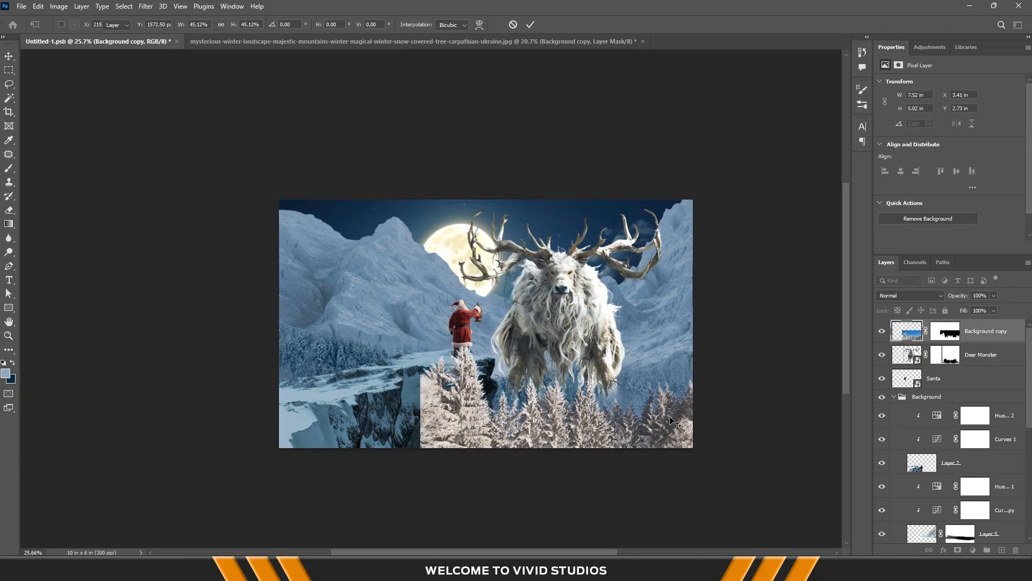
{"action": "scroll", "coordinate": [621, 431], "scroll_direction": "up", "scroll_amount": 4}
{"action": "scroll", "coordinate": [434, 404], "scroll_direction": "up", "scroll_amount": 3}
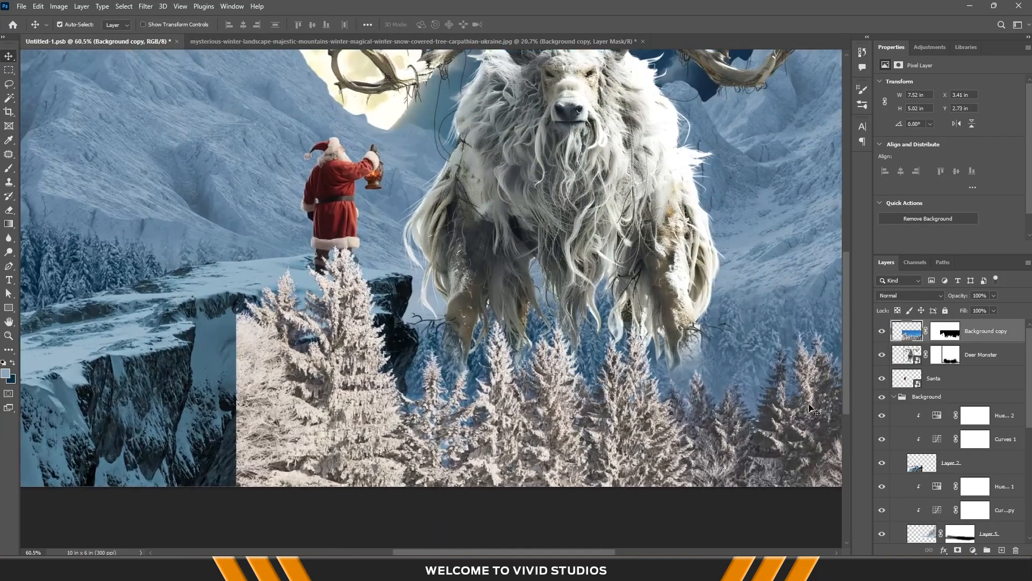
Hide the foreground trees over the cliff by filling their mask with black through a selection loaded from Layer 2, then deselect
{"action": "left_click", "coordinate": [191, 360]}
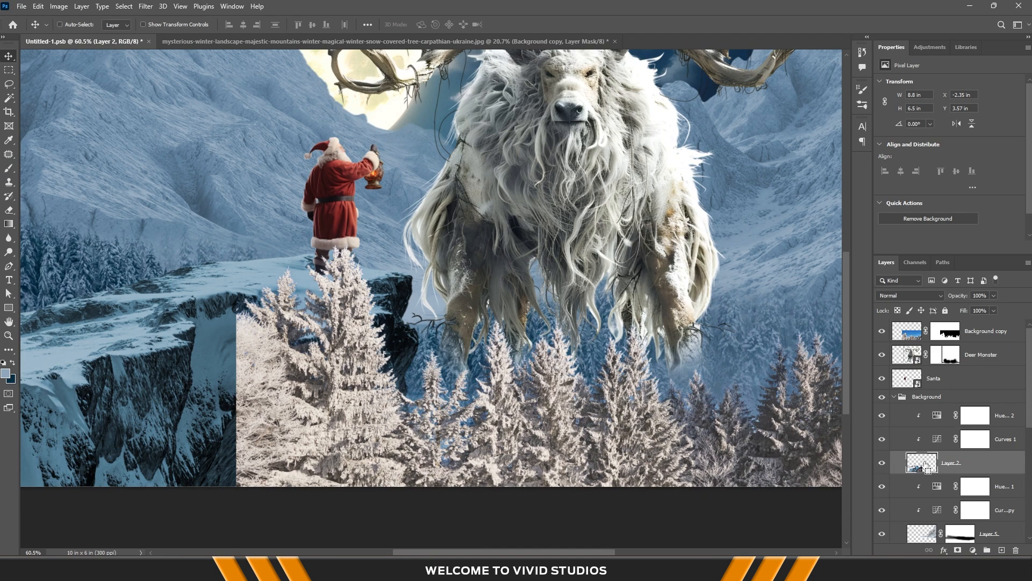
{"action": "left_click", "coordinate": [925, 465], "text": "ctrl"}
{"action": "left_click", "coordinate": [945, 330]}
{"action": "scroll", "coordinate": [701, 409], "scroll_direction": "down", "scroll_amount": 2}
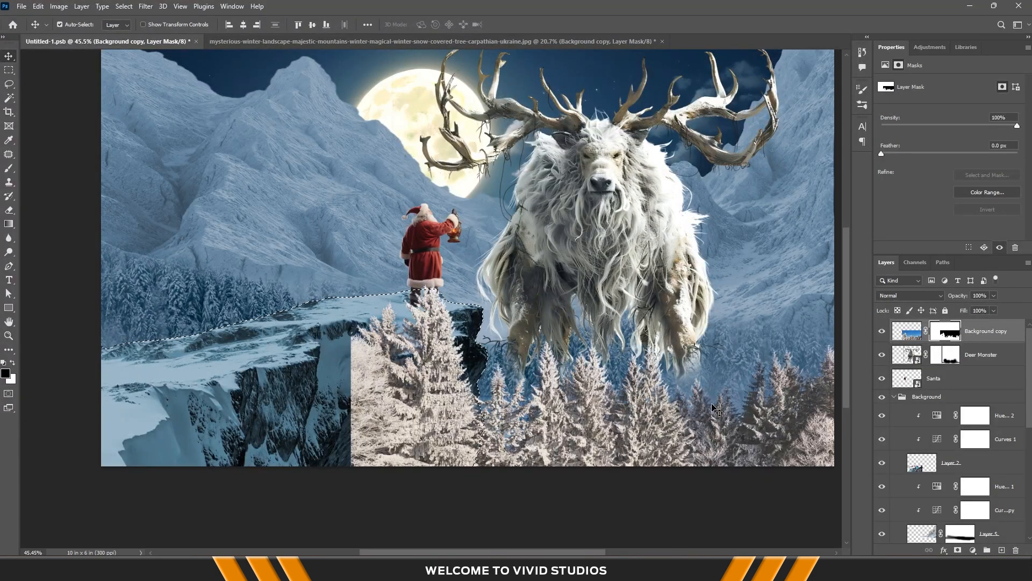
{"action": "key", "text": "alt+BackSpace"}
{"action": "key", "text": "ctrl+d"}
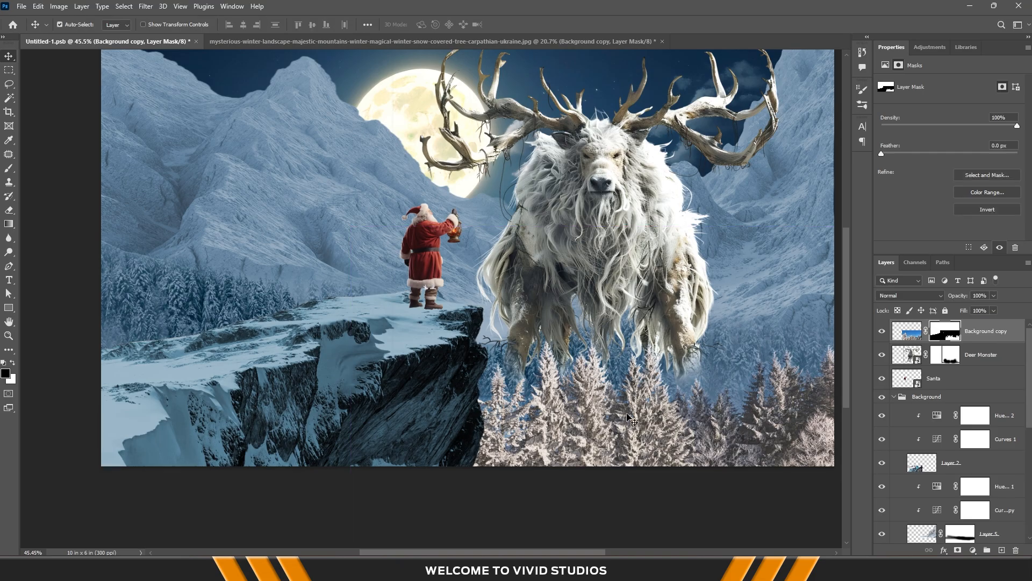
{"action": "scroll", "coordinate": [495, 443], "scroll_direction": "down", "scroll_amount": 2}
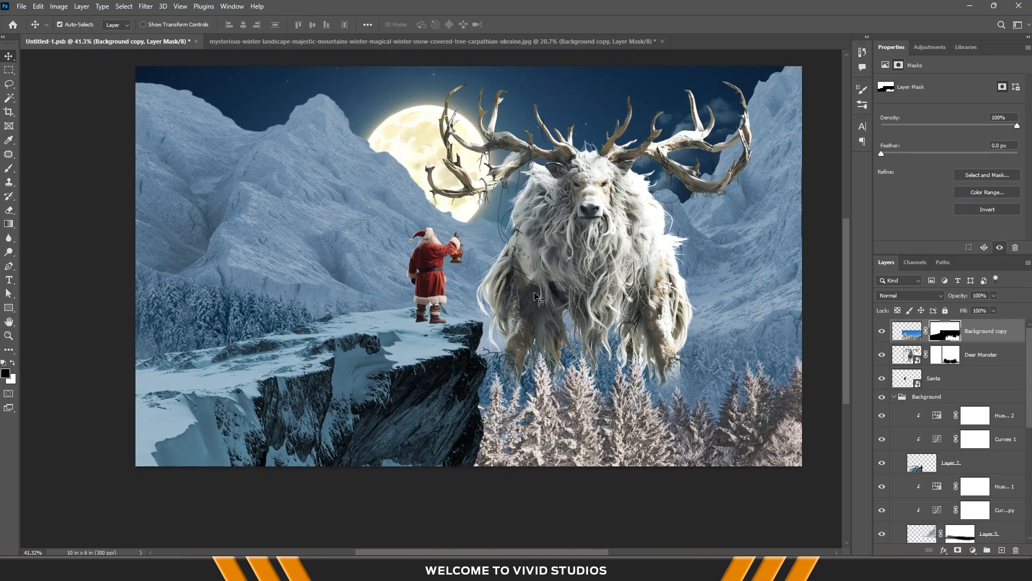
Bring another copy of the masked tree layer from the stock image into the scene and scale it down over the cliff side
{"action": "left_click", "coordinate": [462, 42]}
{"action": "left_click_drag", "start_coordinate": [344, 317], "coordinate": [300, 241]}
{"action": "key", "text": "ctrl+t"}
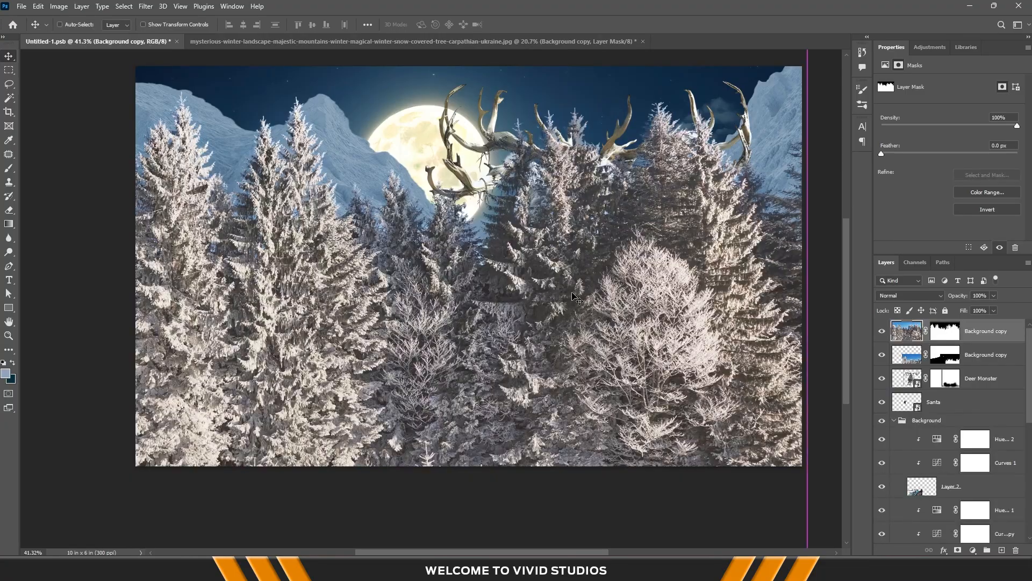
{"action": "left_click_drag", "start_coordinate": [806, 234], "coordinate": [458, 312]}
{"action": "key", "text": "Return"}
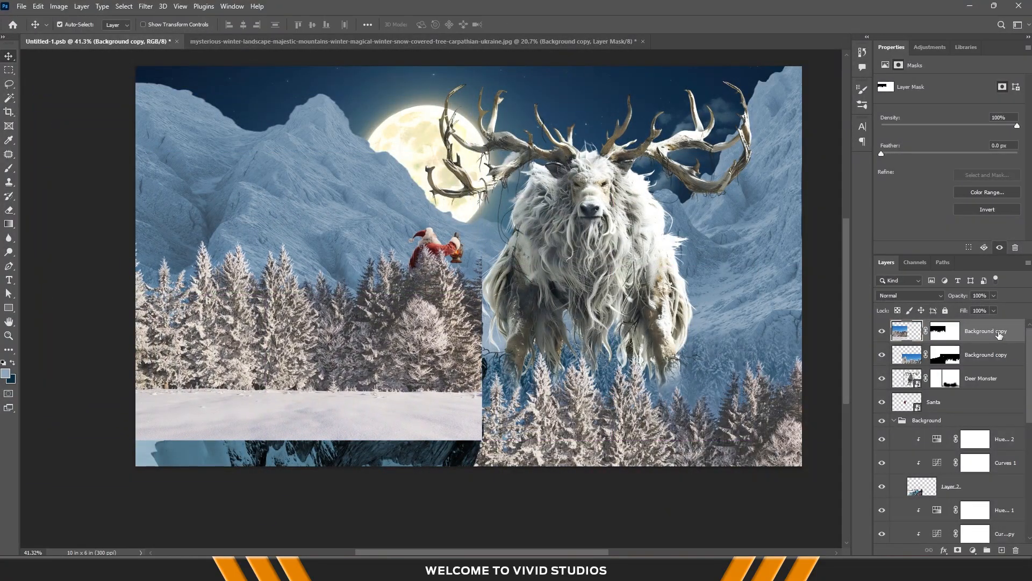
Place the new tree layer directly beneath Layer 2 and scale it to about 4 in wide behind the cliff's far end
{"action": "left_click_drag", "start_coordinate": [999, 334], "coordinate": [883, 487]}
{"action": "key", "text": "ctrl+t"}
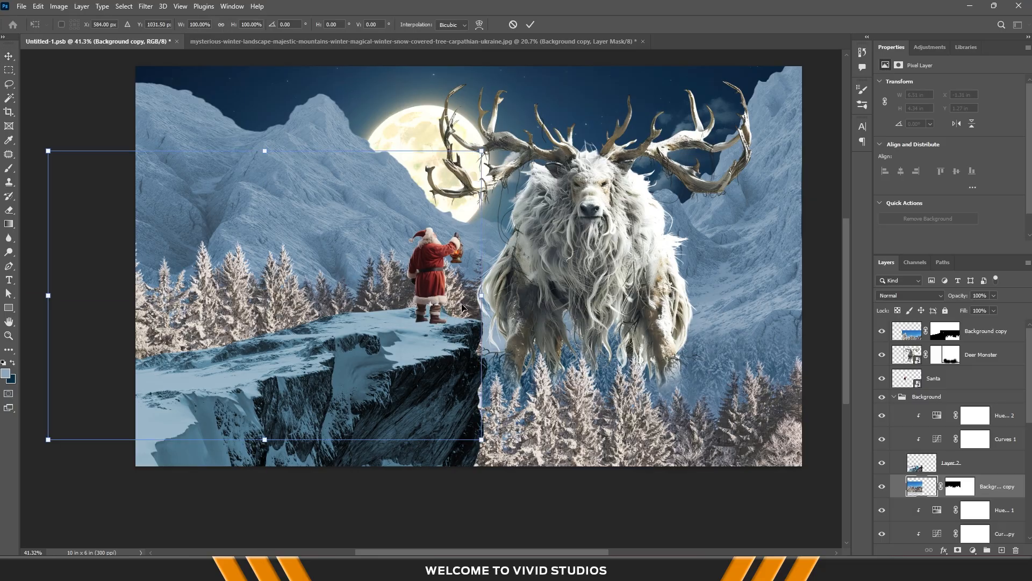
{"action": "left_click_drag", "start_coordinate": [483, 298], "coordinate": [318, 315]}
{"action": "key", "text": "Return"}
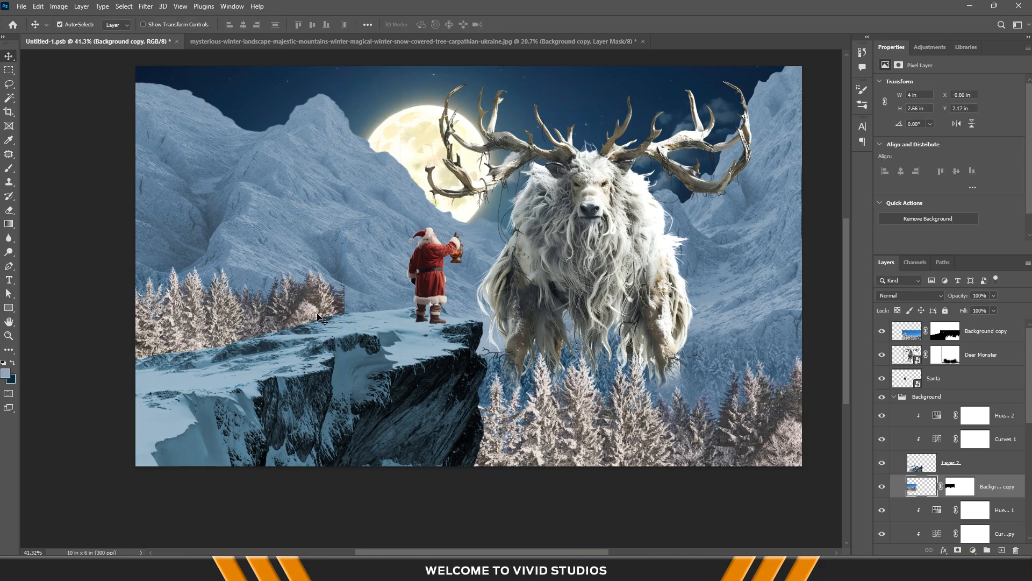
Paint black on the small tree layer's mask to blend away its hard edge on the side nearest Santa
{"action": "left_click", "coordinate": [960, 486]}
{"action": "scroll", "coordinate": [403, 350], "scroll_direction": "up", "scroll_amount": 7}
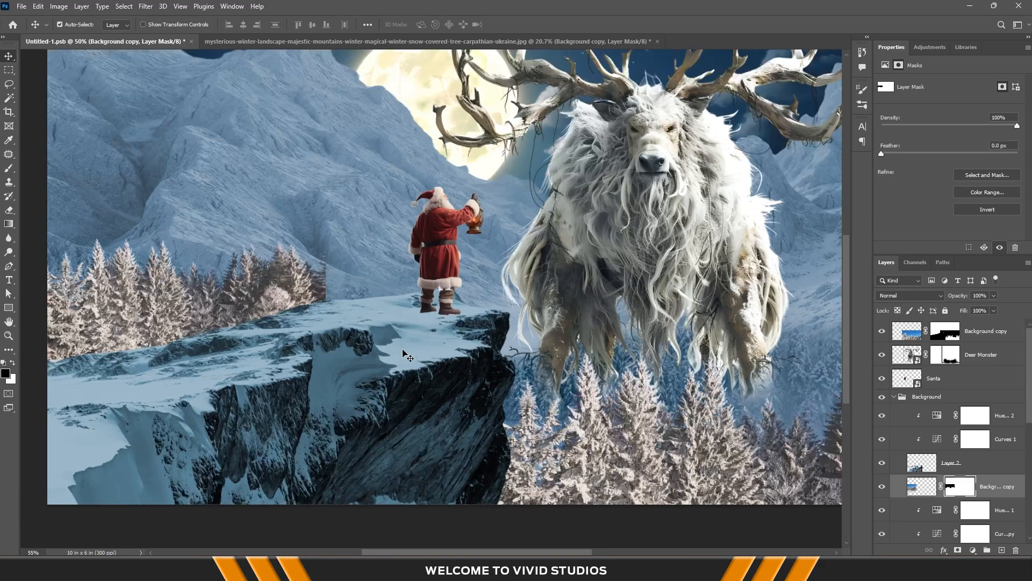
{"action": "key", "text": "b"}
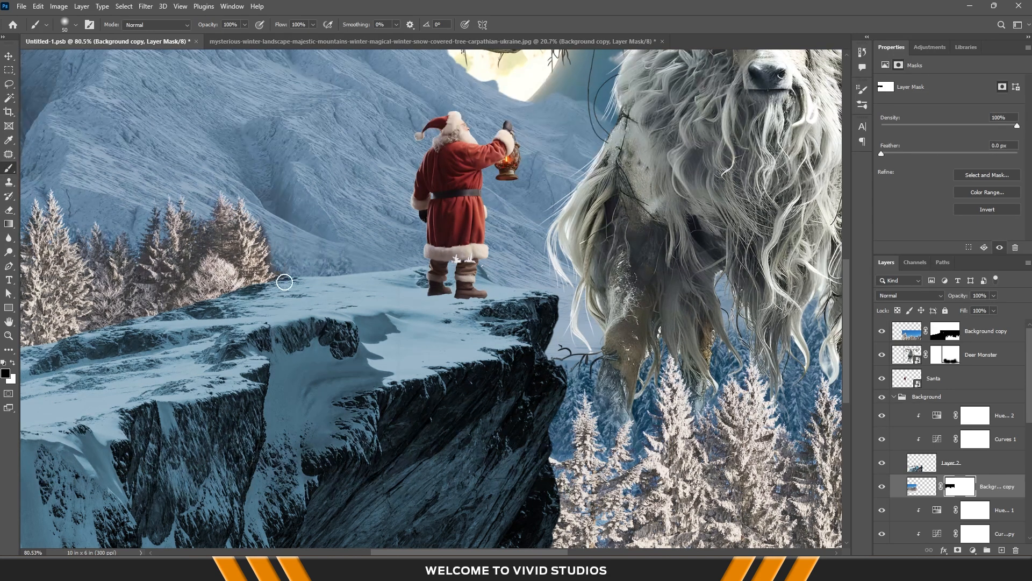
{"action": "scroll", "coordinate": [286, 247], "scroll_direction": "down", "scroll_amount": 6}
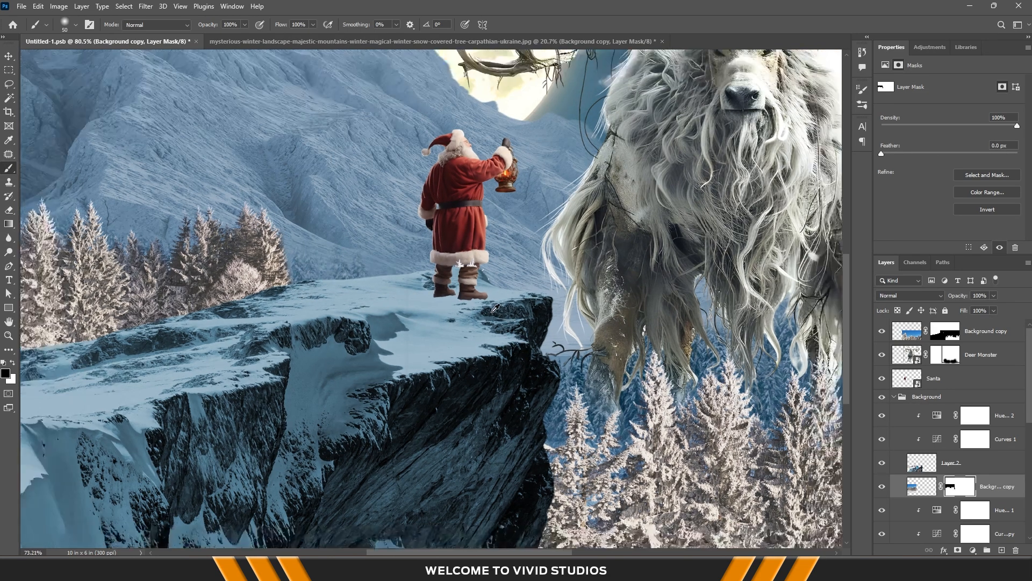
Duplicate the small tree layer toward Santa and mask out the copy's hard outer edge with a soft 250 px brush
{"action": "key", "text": "v"}
{"action": "mouse_move", "coordinate": [252, 288]}
{"action": "left_mouse_down"}
{"action": "mouse_move", "coordinate": [399, 305]}
{"action": "mouse_move", "coordinate": [418, 323]}
{"action": "mouse_move", "coordinate": [361, 312]}
{"action": "mouse_move", "coordinate": [371, 311]}
{"action": "left_mouse_up"}
{"action": "left_click", "coordinate": [953, 486]}
{"action": "key", "text": "b"}
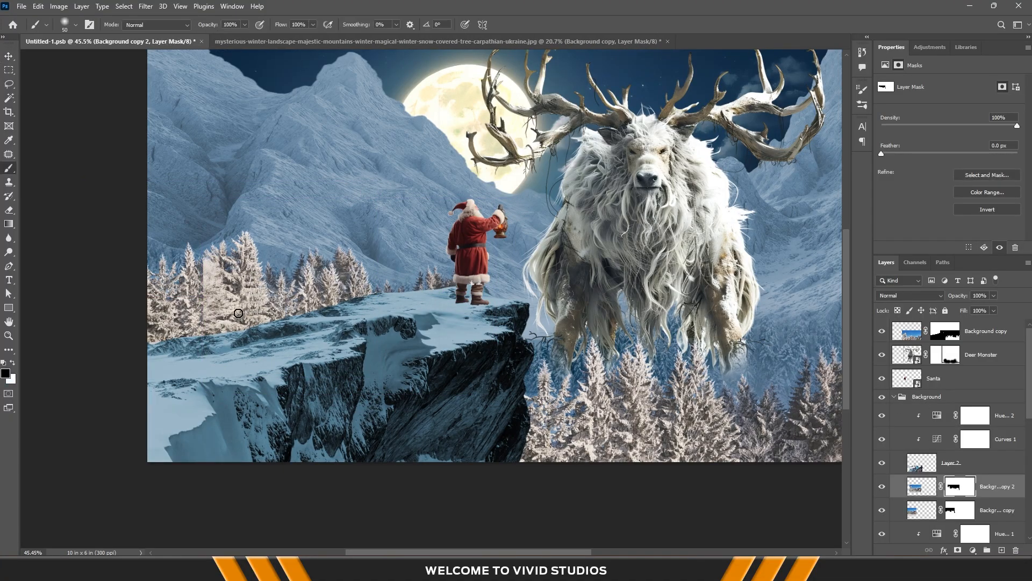
{"action": "scroll", "coordinate": [238, 313], "scroll_direction": "up", "scroll_amount": 5}
{"action": "key", "text": "]"}
{"action": "key", "text": "]"}
{"action": "key", "text": "]"}
{"action": "key", "text": "]"}
{"action": "key", "text": "]"}
{"action": "mouse_move", "coordinate": [208, 208]}
{"action": "left_mouse_down"}
{"action": "mouse_move", "coordinate": [221, 259]}
{"action": "mouse_move", "coordinate": [204, 351]}
{"action": "mouse_move", "coordinate": [223, 192]}
{"action": "mouse_move", "coordinate": [255, 158]}
{"action": "mouse_move", "coordinate": [281, 326]}
{"action": "mouse_move", "coordinate": [303, 324]}
{"action": "left_mouse_up"}
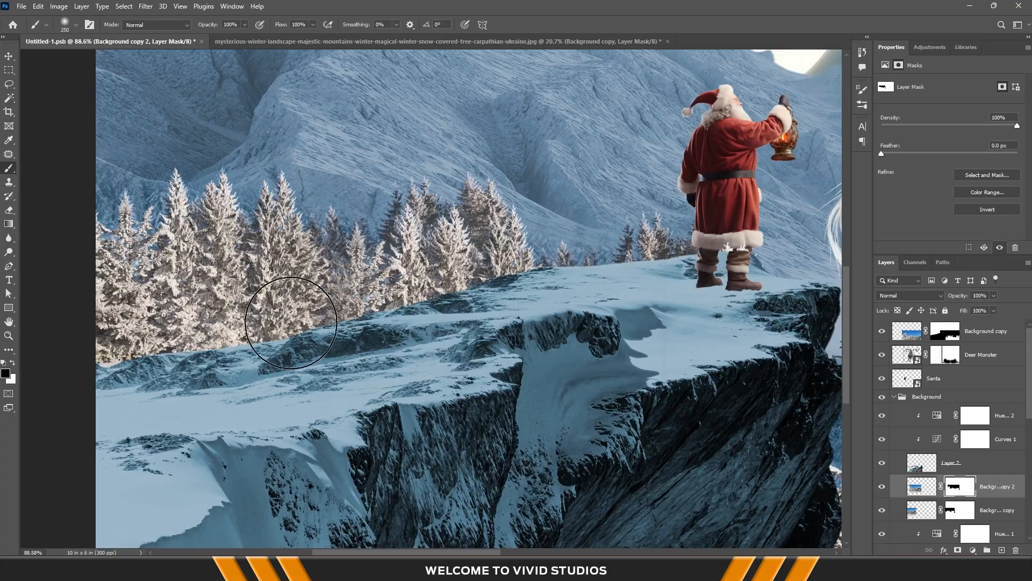
Refine the duplicate's mask with a 125 px brush where it overlaps the first group of trees
{"action": "key", "text": "["}
{"action": "key", "text": "["}
{"action": "key", "text": "["}
{"action": "key", "text": "["}
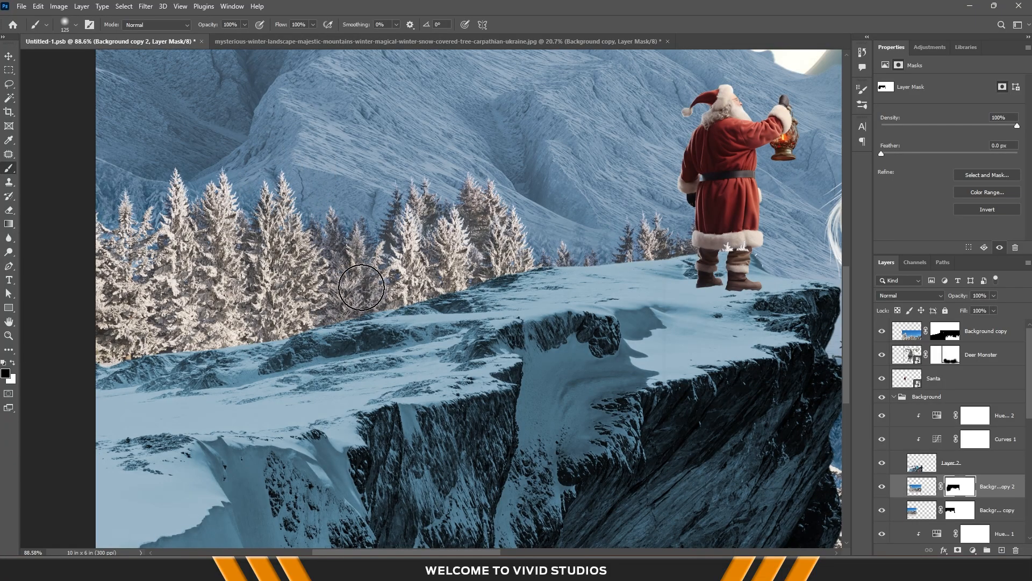
{"action": "scroll", "coordinate": [199, 239], "scroll_direction": "down", "scroll_amount": 5}
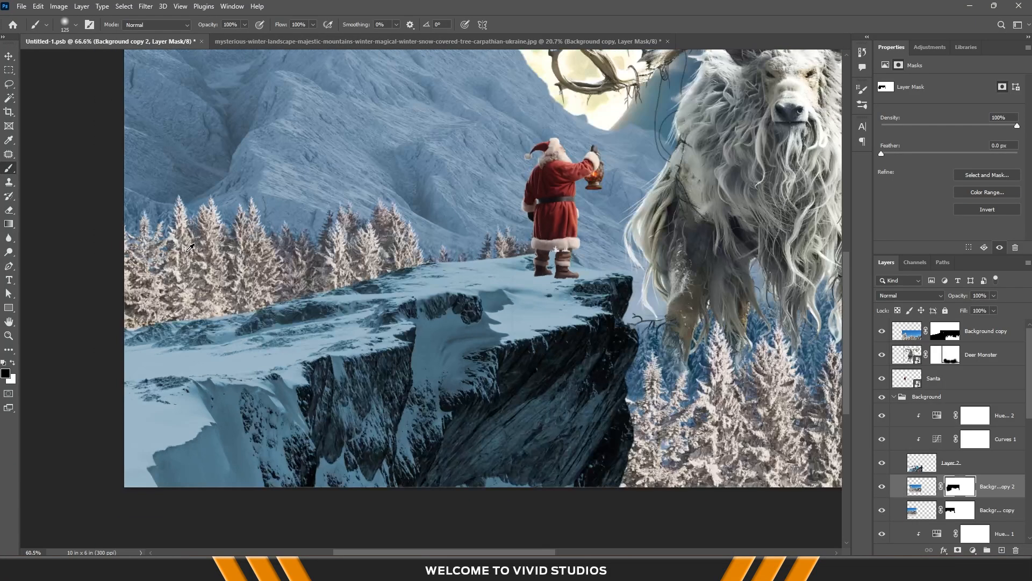
{"action": "scroll", "coordinate": [314, 320], "scroll_direction": "up", "scroll_amount": 1}
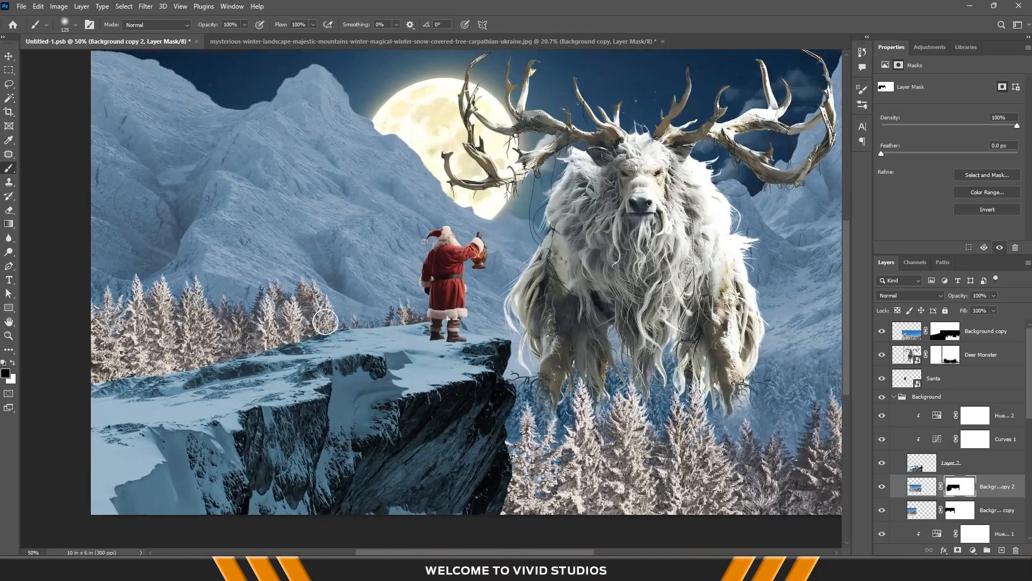
Move the duplicate trees back from Santa, then scale both small tree layers to about 83% and rotate them 1.1° behind the cliff
{"action": "key", "text": "v"}
{"action": "left_click_drag", "start_coordinate": [368, 277], "coordinate": [306, 320]}
{"action": "left_click", "coordinate": [999, 508], "text": "shift"}
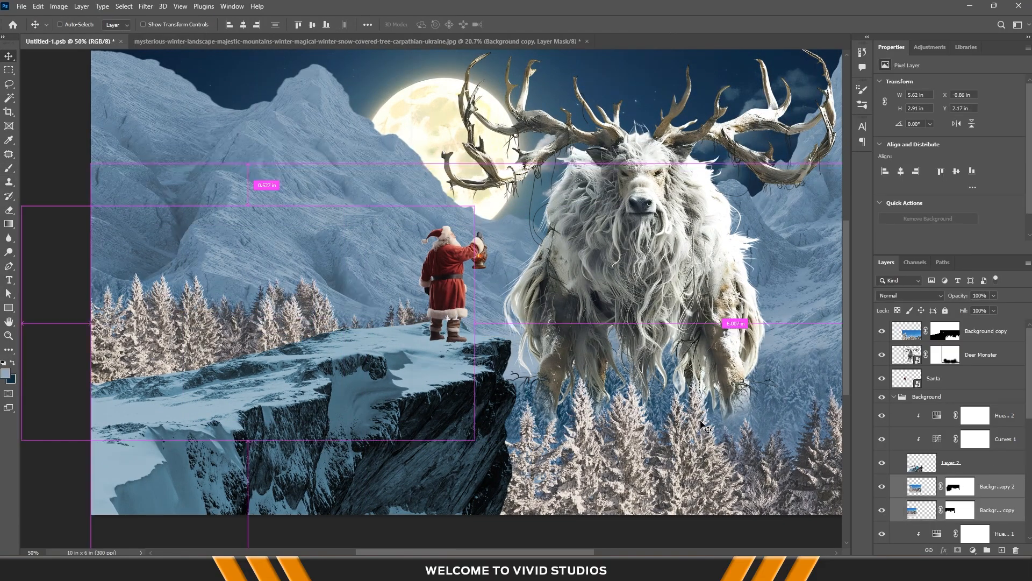
{"action": "key", "text": "ctrl+t"}
{"action": "left_click_drag", "start_coordinate": [472, 323], "coordinate": [440, 326]}
{"action": "left_click_drag", "start_coordinate": [397, 316], "coordinate": [396, 334]}
{"action": "mouse_move", "coordinate": [466, 276]}
{"action": "left_mouse_down"}
{"action": "mouse_move", "coordinate": [474, 314]}
{"action": "mouse_move", "coordinate": [484, 281]}
{"action": "left_mouse_up"}
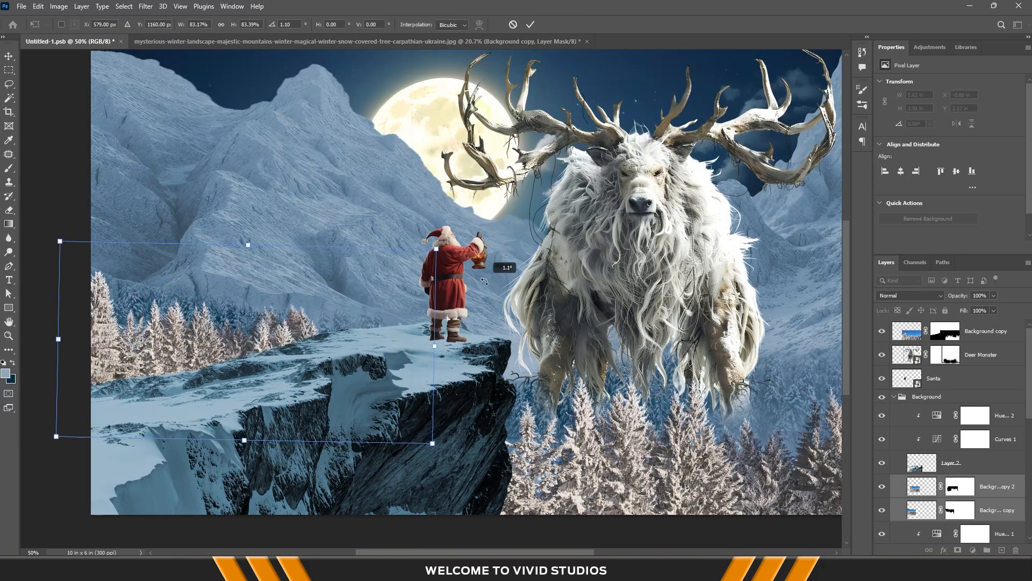
{"action": "key", "text": "Return"}
Shift the duplicate tree layer, Background copy 2, toward Santa along the cliff's back edge
{"action": "left_click", "coordinate": [997, 487]}
{"action": "key", "text": "ctrl+t"}
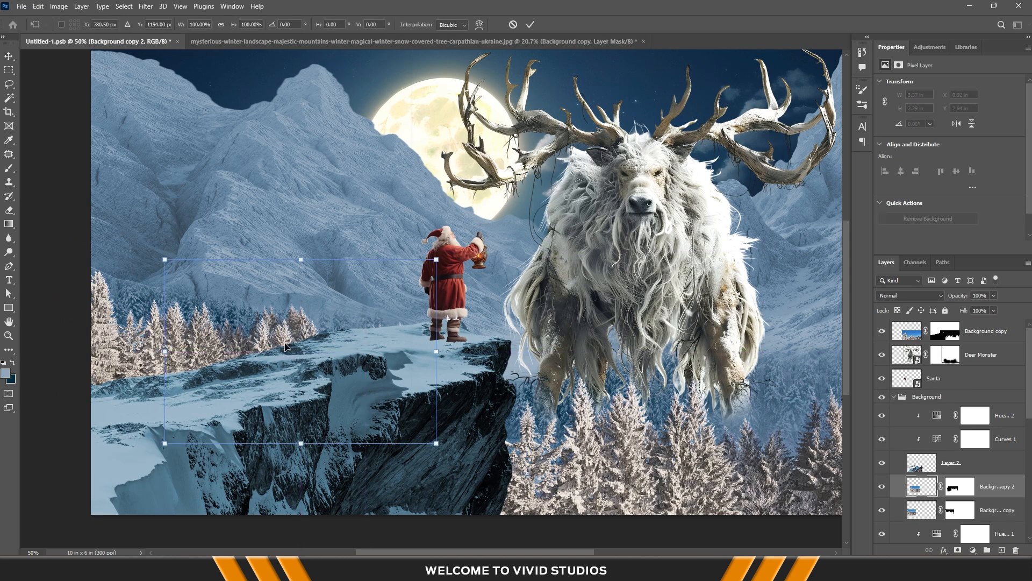
{"action": "key", "text": "Return"}
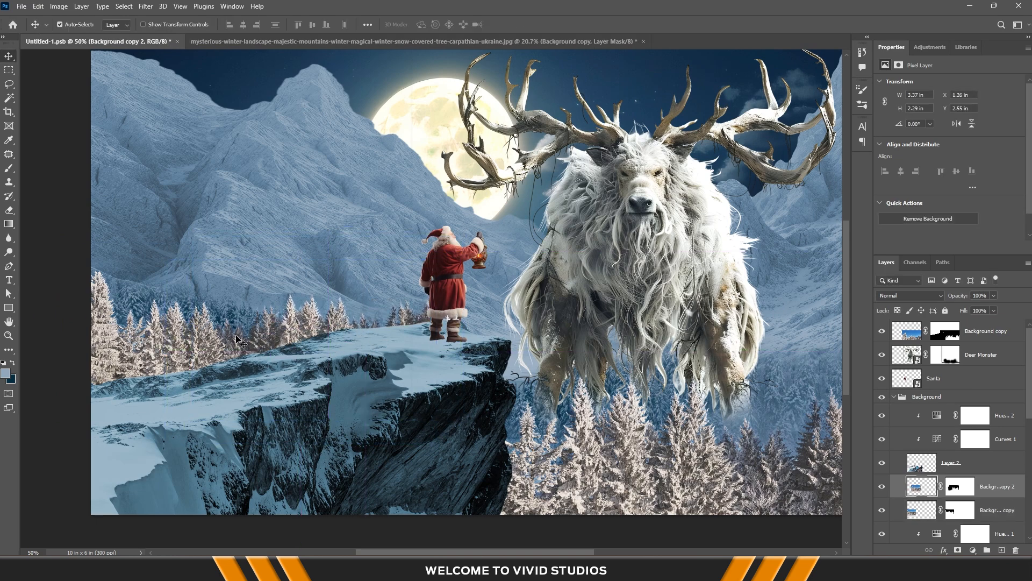
Fine-tune the position and size of the tree layer at the canvas's left edge to about 3.36 in wide
{"action": "left_click_drag", "start_coordinate": [236, 335], "coordinate": [231, 330]}
{"action": "key", "text": "ctrl+t"}
{"action": "mouse_move", "coordinate": [442, 350]}
{"action": "left_mouse_down"}
{"action": "mouse_move", "coordinate": [442, 337]}
{"action": "mouse_move", "coordinate": [443, 350]}
{"action": "left_mouse_up"}
{"action": "key", "text": "Return"}
{"action": "scroll", "coordinate": [364, 349], "scroll_direction": "down", "scroll_amount": 4}
{"action": "scroll", "coordinate": [364, 349], "scroll_direction": "down", "scroll_amount": 2}
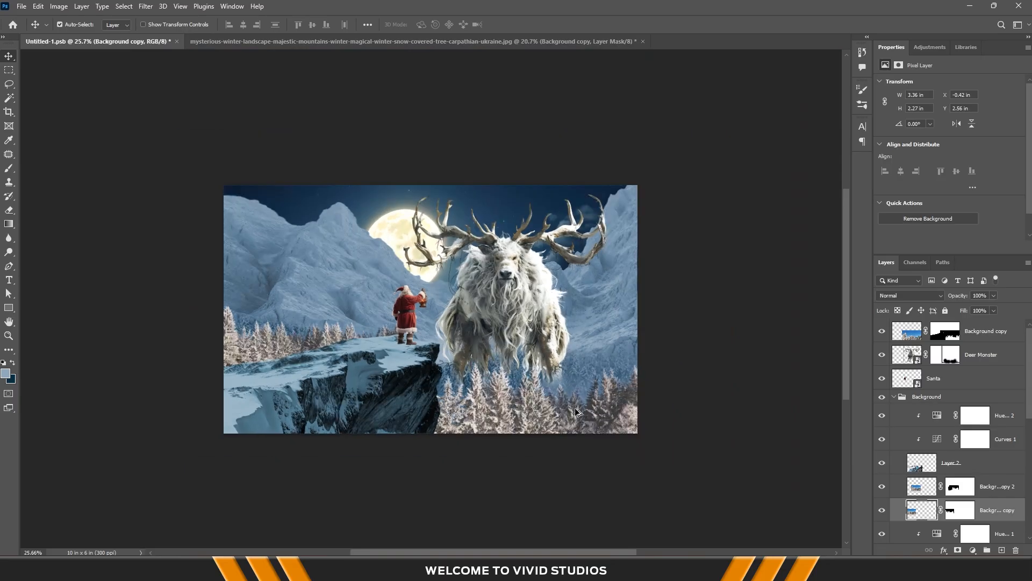
Duplicate the foreground trees beneath Deer Monster, scale the copy to about 70% and place it behind the creature's lower body
{"action": "scroll", "coordinate": [575, 412], "scroll_direction": "up", "scroll_amount": 3}
{"action": "left_click", "coordinate": [653, 407]}
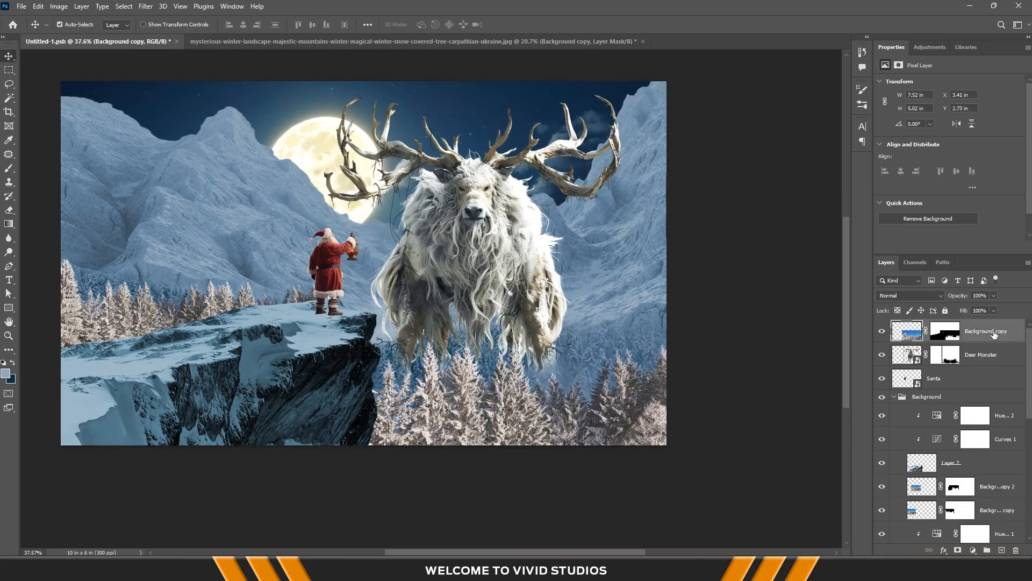
{"action": "left_click_drag", "start_coordinate": [994, 334], "coordinate": [985, 377]}
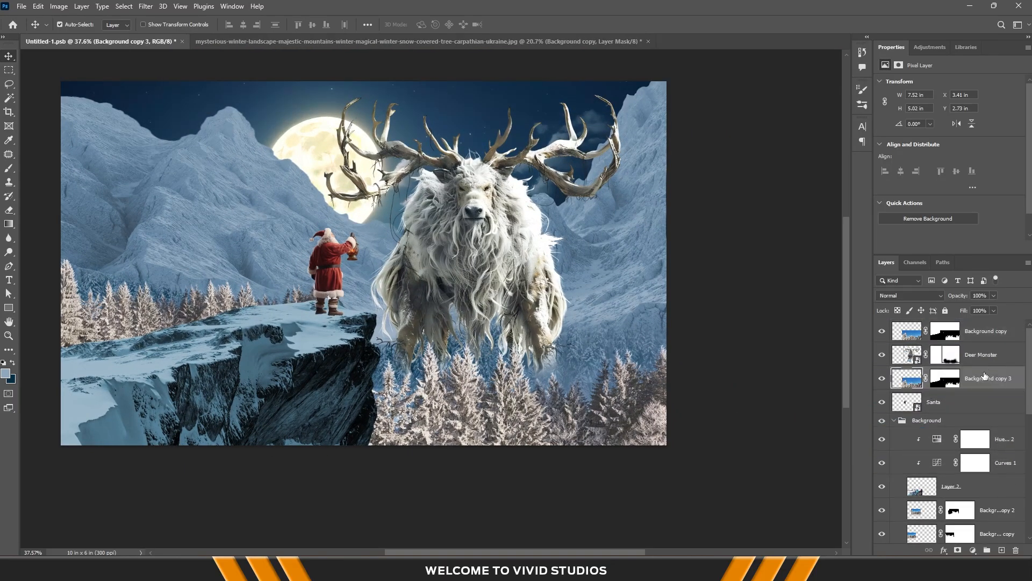
{"action": "key", "text": "ctrl+t"}
{"action": "left_click_drag", "start_coordinate": [633, 376], "coordinate": [611, 302]}
{"action": "left_click_drag", "start_coordinate": [696, 175], "coordinate": [630, 220]}
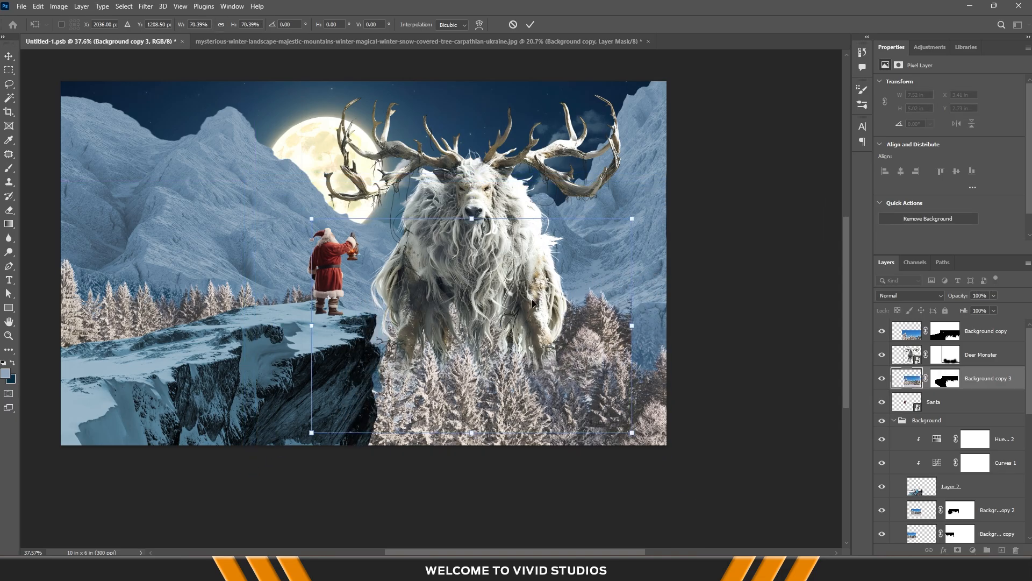
{"action": "left_click_drag", "start_coordinate": [536, 302], "coordinate": [515, 318]}
{"action": "key", "text": "Return"}
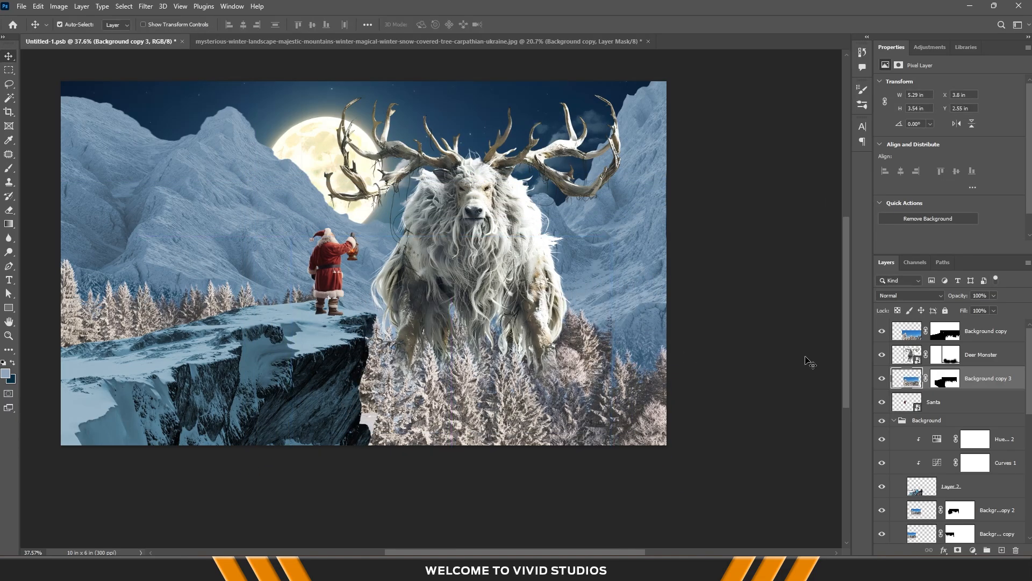
Hide Background copy 3 over the cliff by filling its mask with black through Layer 2's selection, then deselect
{"action": "left_click", "coordinate": [944, 379]}
{"action": "left_click", "coordinate": [922, 489]}
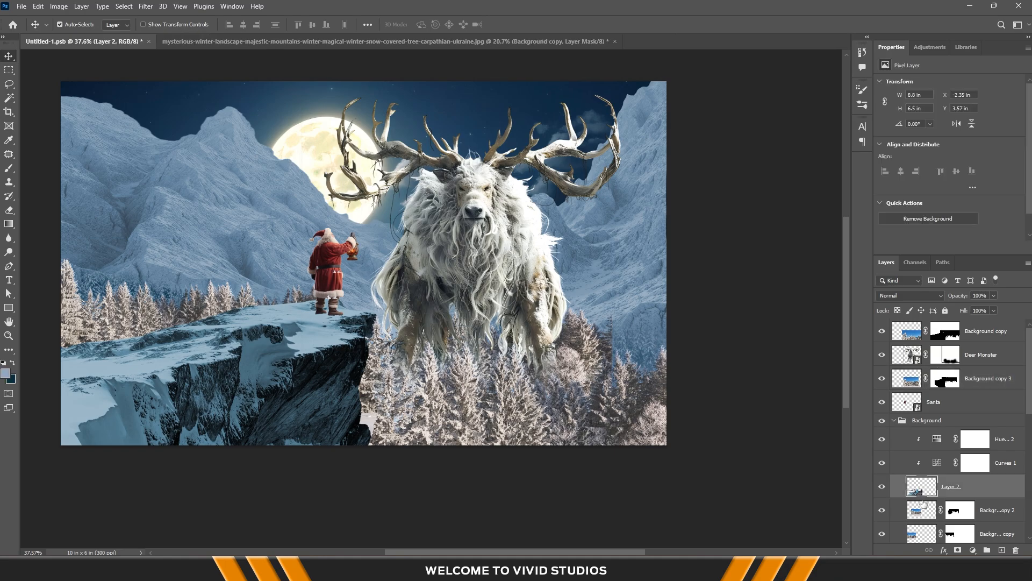
{"action": "left_click", "coordinate": [918, 488], "text": "ctrl"}
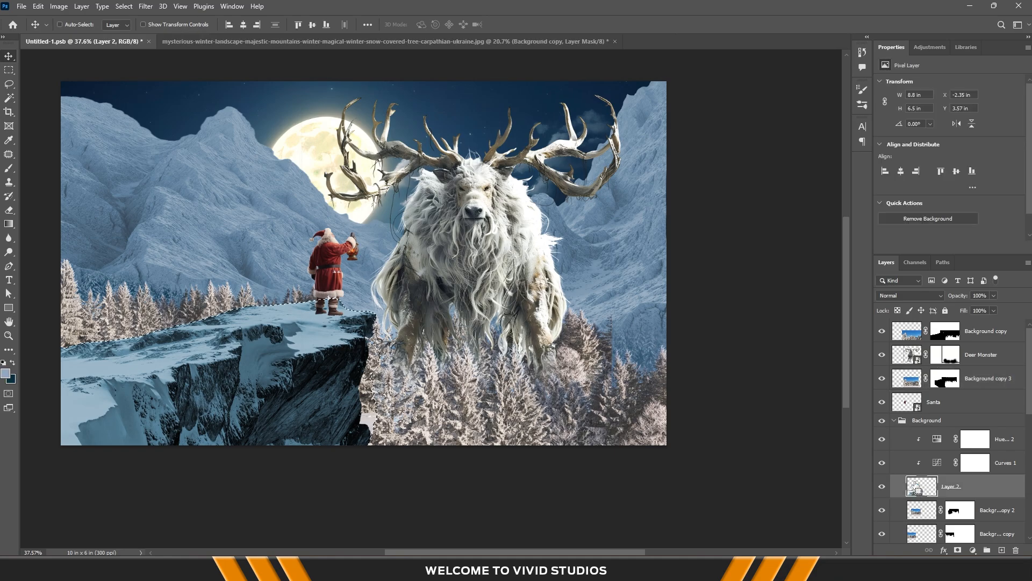
{"action": "left_click", "coordinate": [947, 382]}
{"action": "key", "text": "alt+BackSpace"}
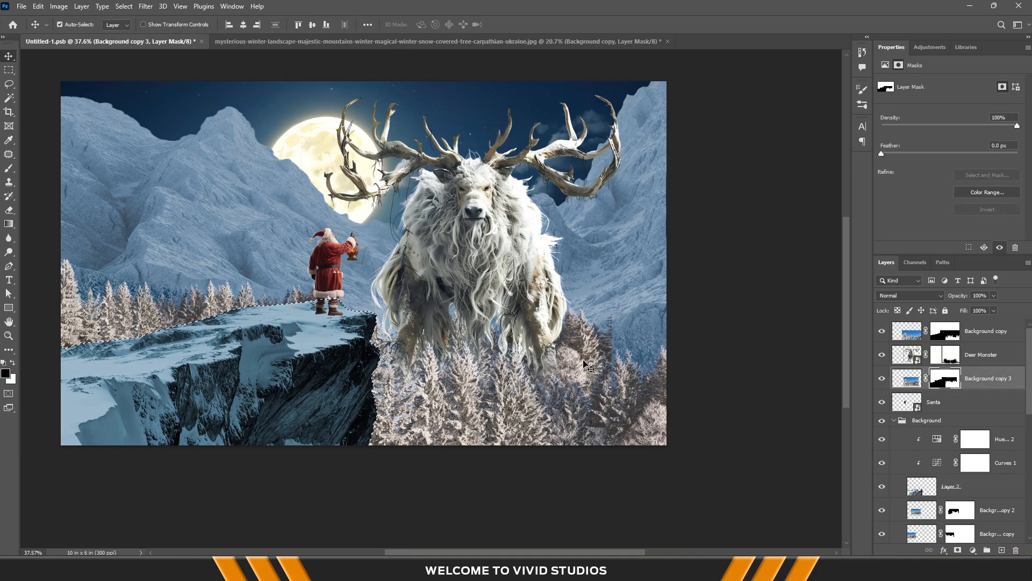
{"action": "key", "text": "ctrl+d"}
Duplicate the small distant trees to the canvas's right edge and flip the copy horizontally
{"action": "left_click_drag", "start_coordinate": [211, 307], "coordinate": [703, 323]}
{"action": "key", "text": "ctrl+t"}
{"action": "right_click", "coordinate": [630, 337]}
{"action": "left_click", "coordinate": [652, 320]}
{"action": "key", "text": "Return"}
Brush black on Background copy 3's mask to blend its hard edge into the trees right of the creature
{"action": "scroll", "coordinate": [626, 347], "scroll_direction": "up", "scroll_amount": 4}
{"action": "scroll", "coordinate": [625, 347], "scroll_direction": "up", "scroll_amount": 3}
{"action": "left_click", "coordinate": [557, 359]}
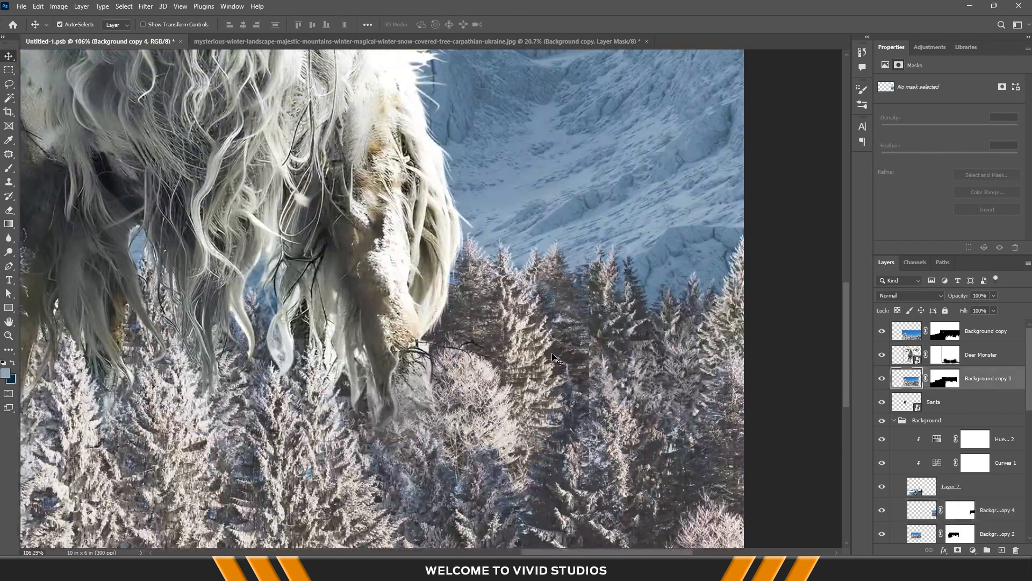
{"action": "left_click", "coordinate": [952, 384]}
{"action": "key", "text": "b"}
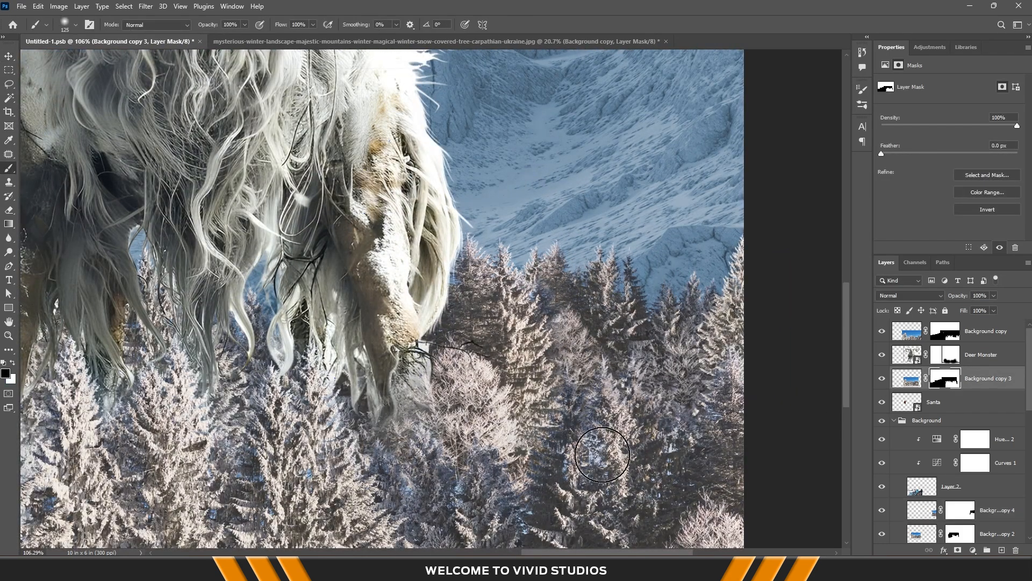
{"action": "scroll", "coordinate": [560, 375], "scroll_direction": "down", "scroll_amount": 5}
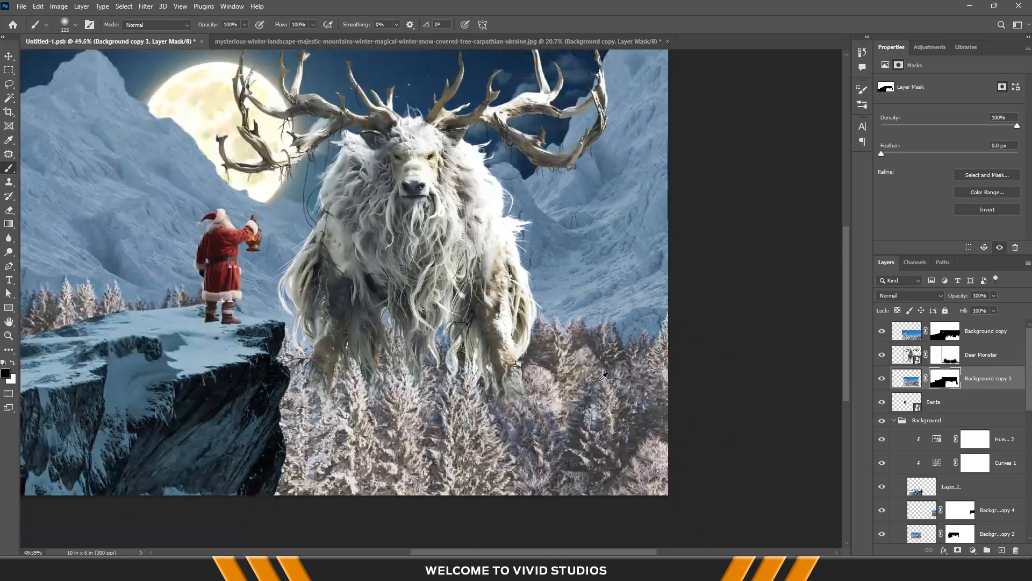
{"action": "key", "text": "v"}
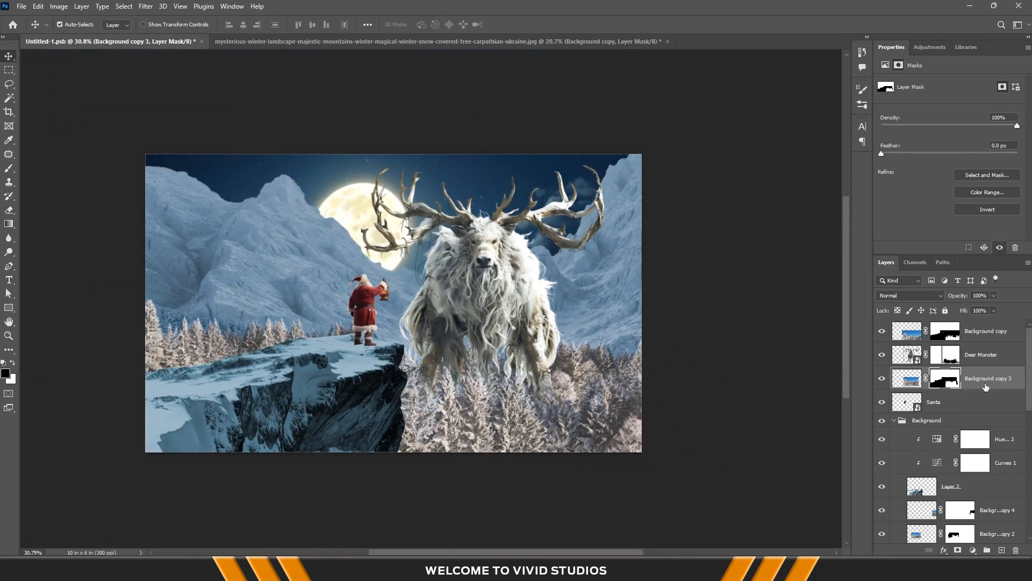
Group the three distant tree layers beneath Layer 2 and name the group Snow Tree
{"action": "left_click", "coordinate": [972, 550]}
{"action": "left_click", "coordinate": [829, 472]}
{"action": "scroll", "coordinate": [957, 430], "scroll_direction": "down", "scroll_amount": 3}
{"action": "left_click", "coordinate": [994, 415]}
{"action": "left_click", "coordinate": [987, 471], "text": "shift"}
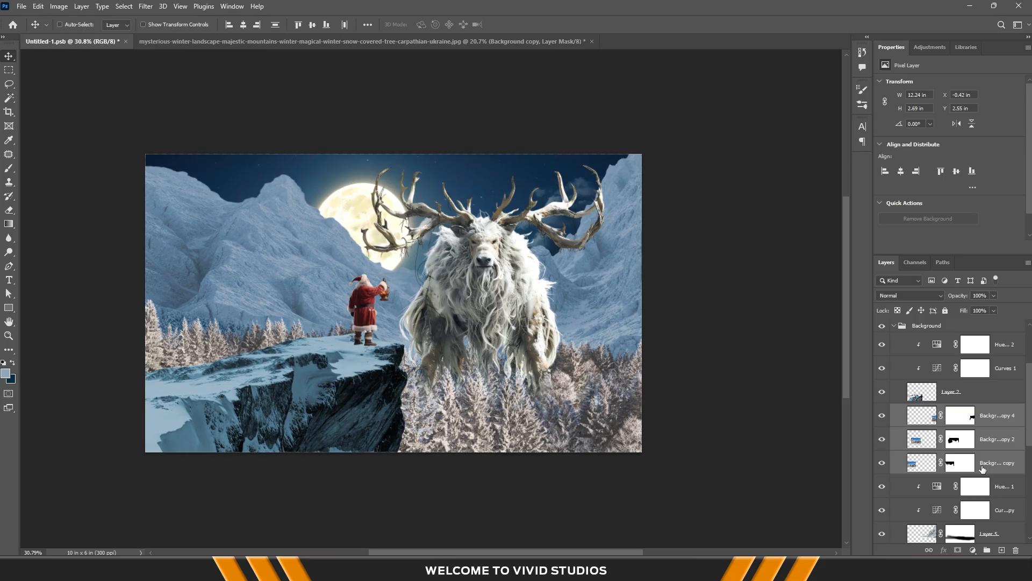
{"action": "key", "text": "ctrl+g"}
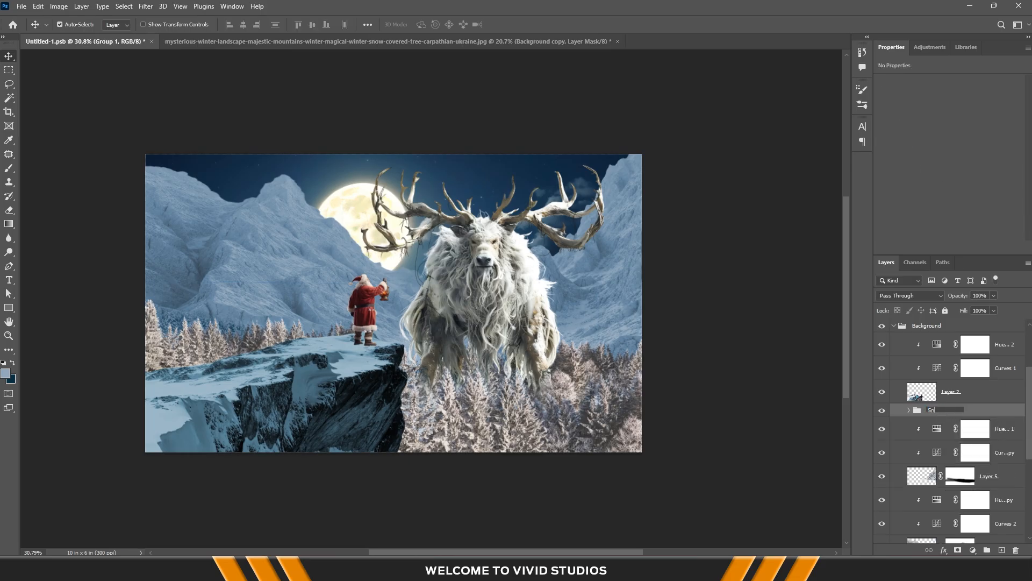
{"action": "type", "text": "Snow Tree"}
{"action": "key", "text": "Return"}
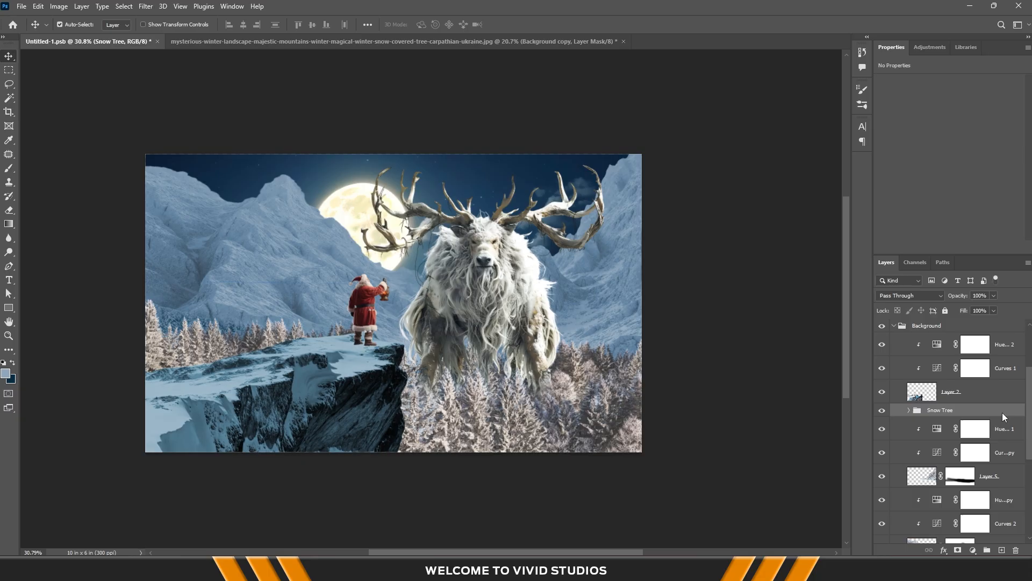
Add a clipped Hue/Saturation adjustment to the Snow Tree group, colorized at hue 208 and saturation 8
{"action": "left_click", "coordinate": [972, 550]}
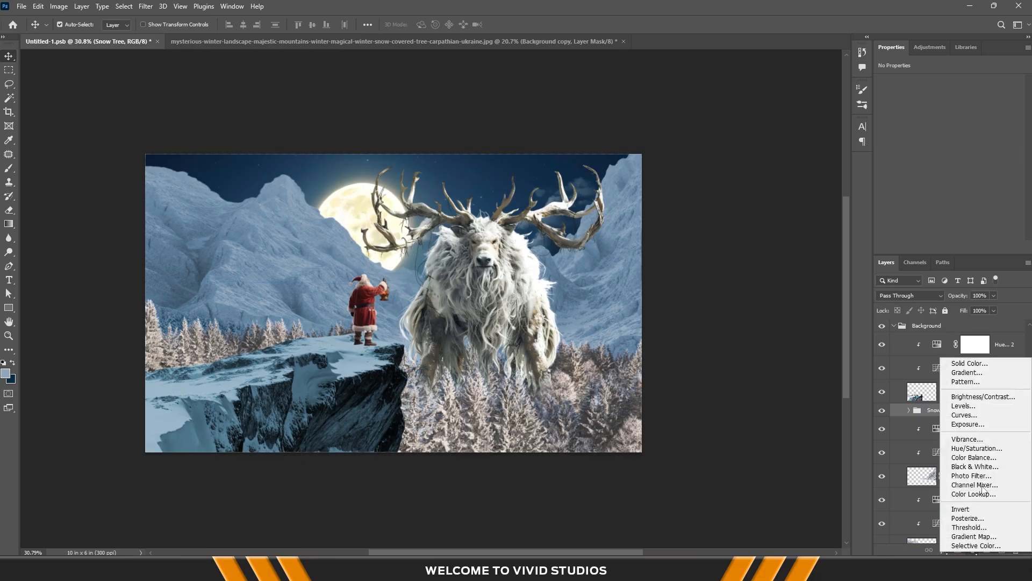
{"action": "left_click", "coordinate": [971, 448]}
{"action": "left_click", "coordinate": [953, 247]}
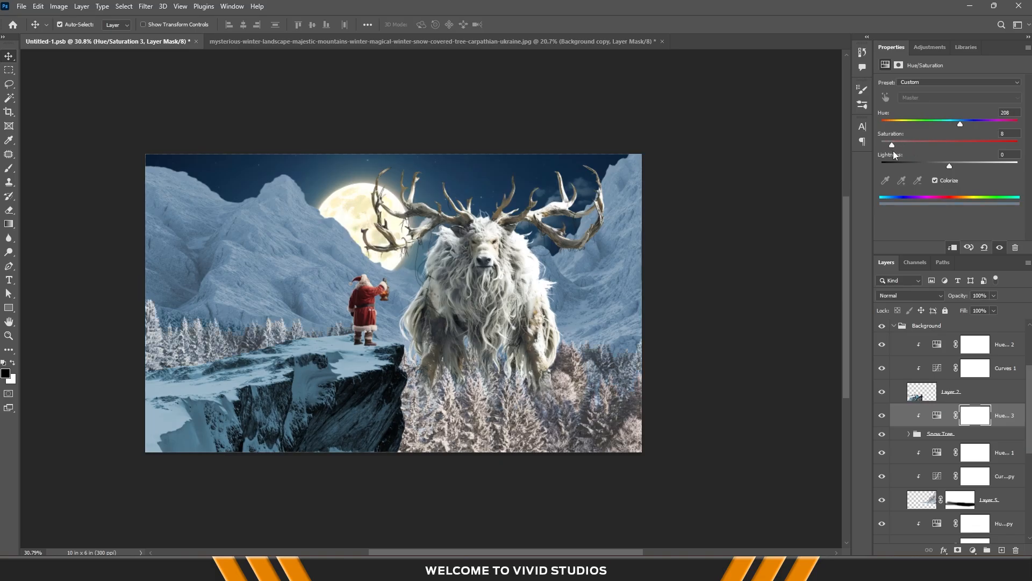
{"action": "left_click_drag", "start_coordinate": [953, 124], "coordinate": [956, 125]}
{"action": "left_click_drag", "start_coordinate": [897, 144], "coordinate": [887, 145]}
Add a clipped Hue/Saturation adjustment to the Background copy trees, colorized at hue 208 and saturation 10
{"action": "left_click", "coordinate": [512, 433]}
{"action": "left_click", "coordinate": [972, 550]}
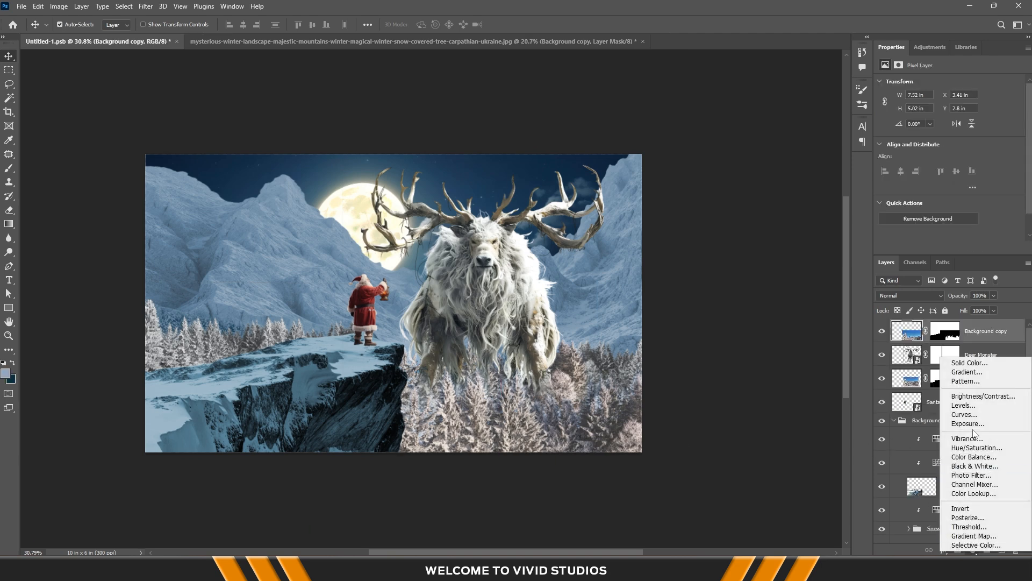
{"action": "left_click", "coordinate": [971, 449]}
{"action": "left_click", "coordinate": [954, 248]}
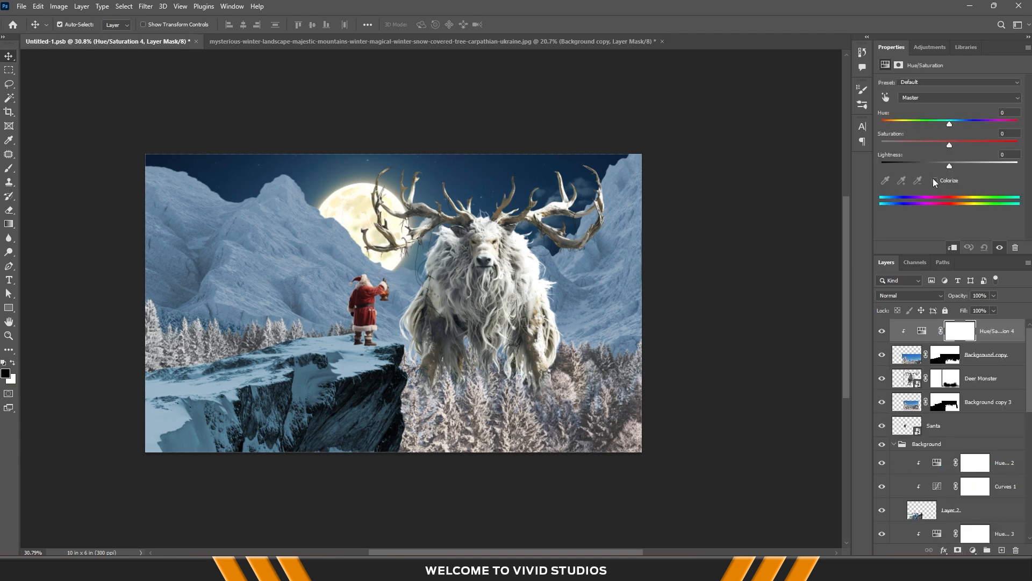
{"action": "left_click", "coordinate": [935, 181]}
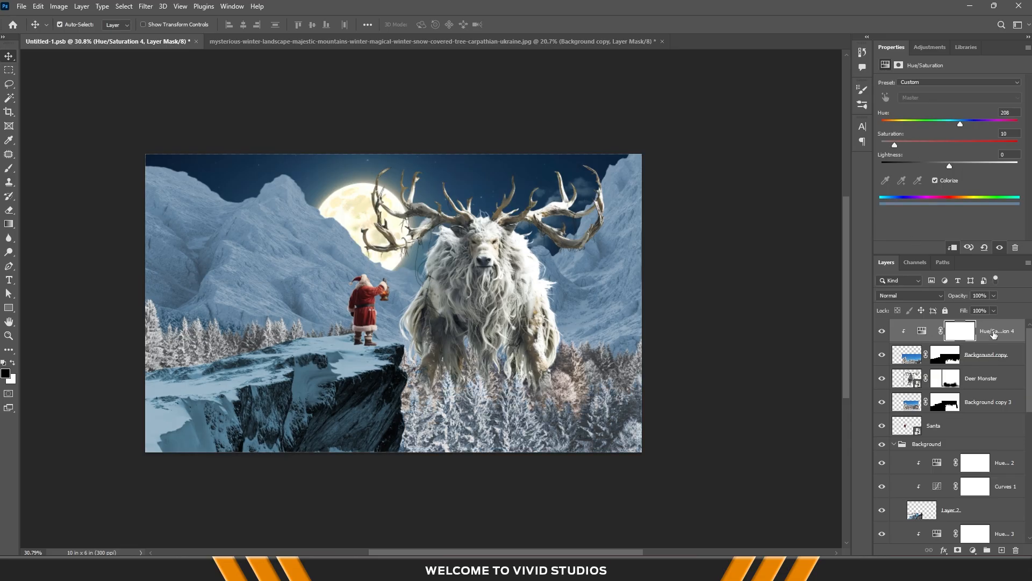
Duplicate the Hue/Saturation 4 adjustment onto Background copy 3 as a clipped layer and compare that tree layer hidden and shown
{"action": "left_click_drag", "start_coordinate": [994, 334], "coordinate": [976, 414]}
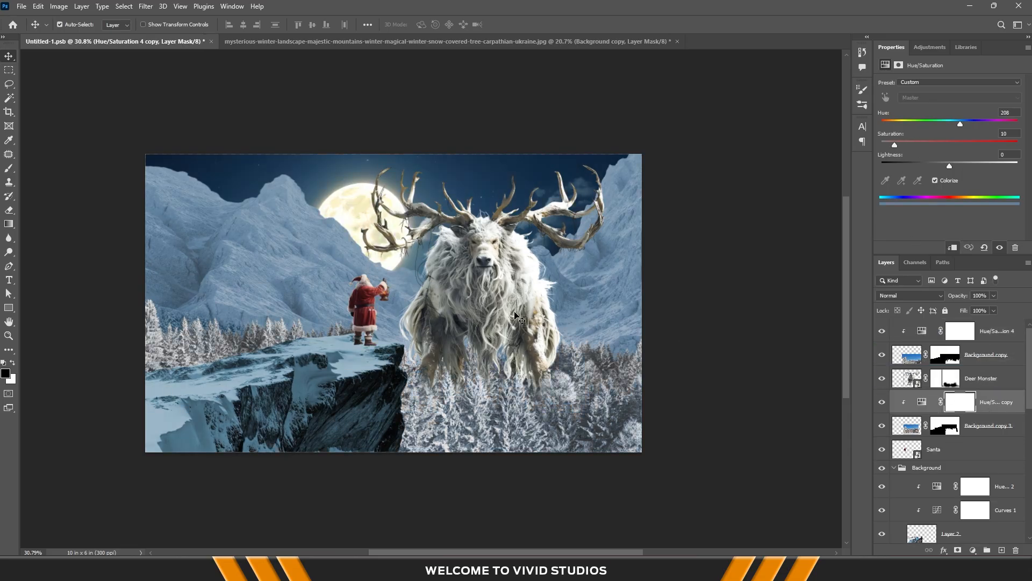
{"action": "scroll", "coordinate": [519, 319], "scroll_direction": "down", "scroll_amount": 4}
{"action": "scroll", "coordinate": [582, 360], "scroll_direction": "up", "scroll_amount": 4}
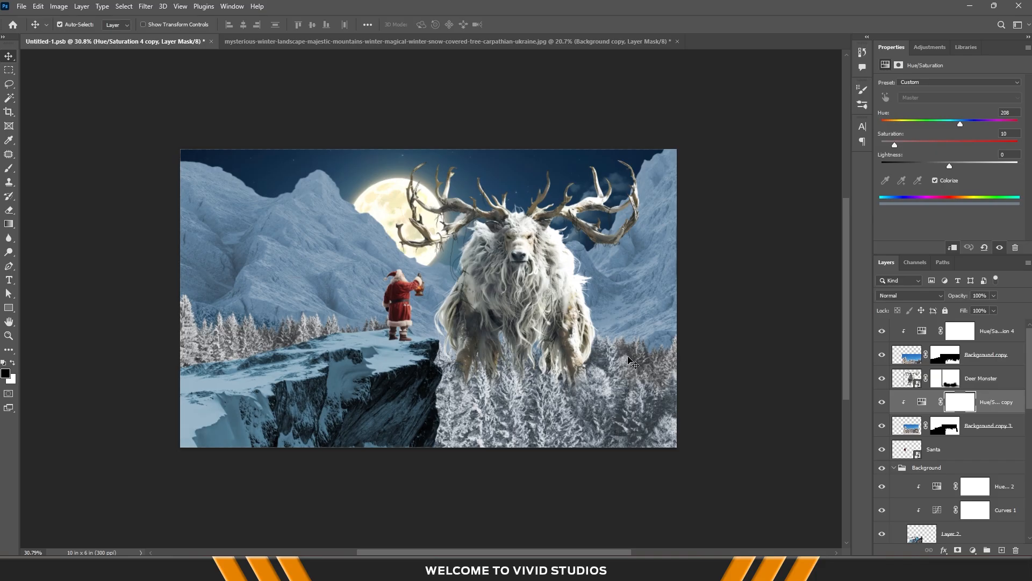
{"action": "left_click", "coordinate": [882, 429]}
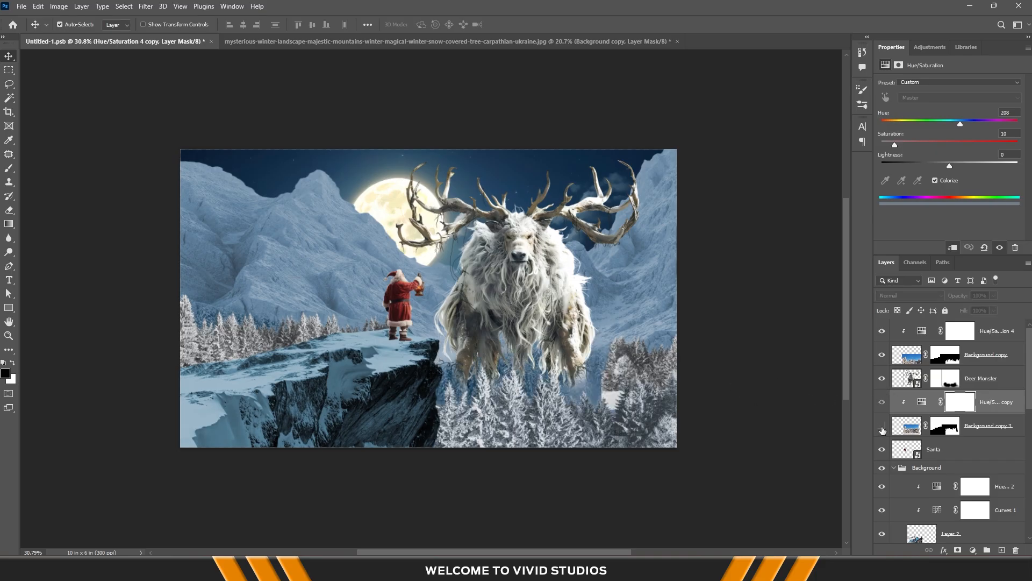
{"action": "left_click", "coordinate": [882, 429]}
Try a stronger blue tint on Background copy 3's Hue/Saturation adjustment, with hue 198 and saturation 25
{"action": "left_click", "coordinate": [922, 402]}
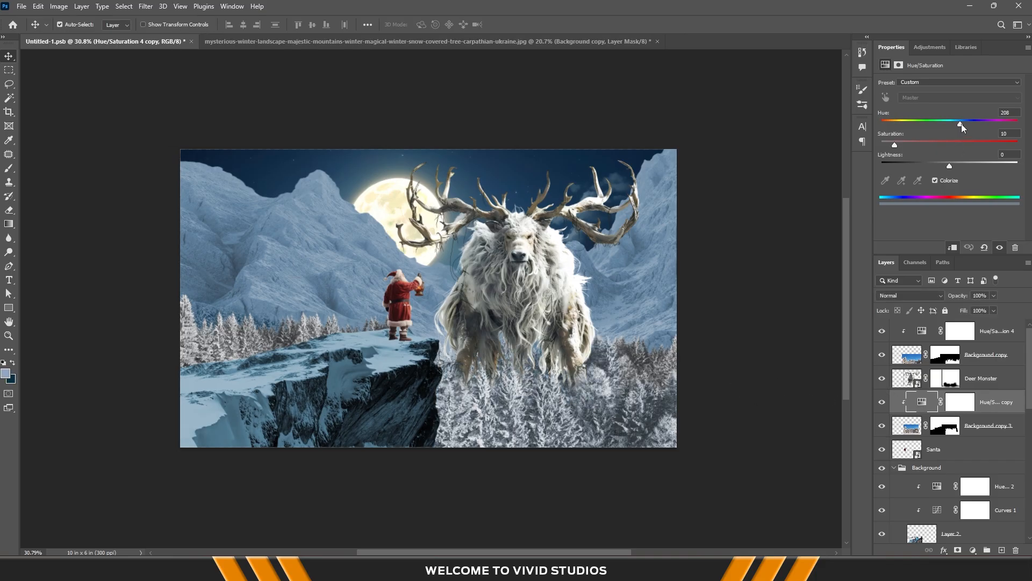
{"action": "left_click_drag", "start_coordinate": [961, 124], "coordinate": [966, 124]}
{"action": "left_click_drag", "start_coordinate": [894, 145], "coordinate": [915, 145]}
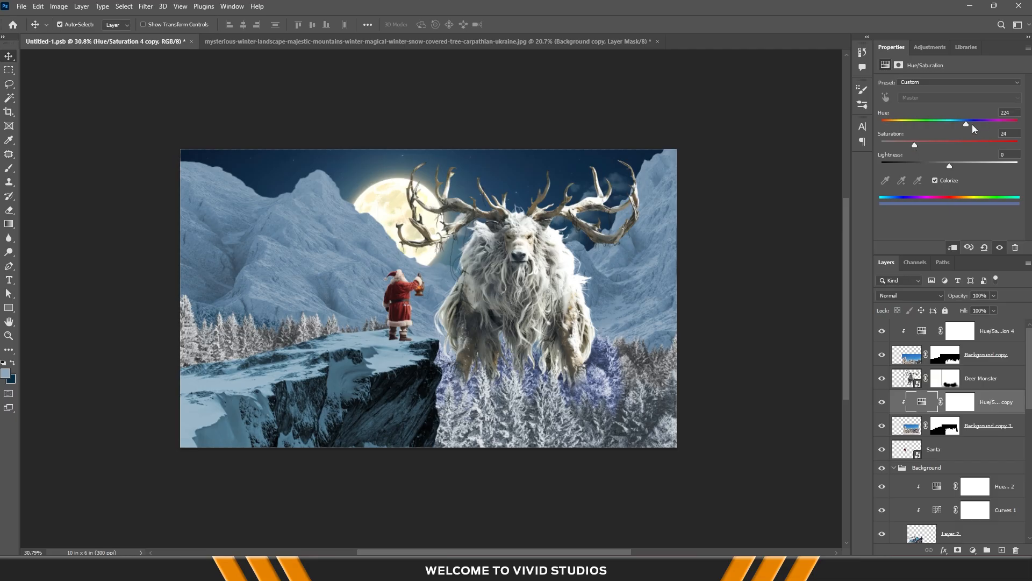
{"action": "left_click_drag", "start_coordinate": [972, 124], "coordinate": [956, 124]}
{"action": "left_click", "coordinate": [915, 144]}
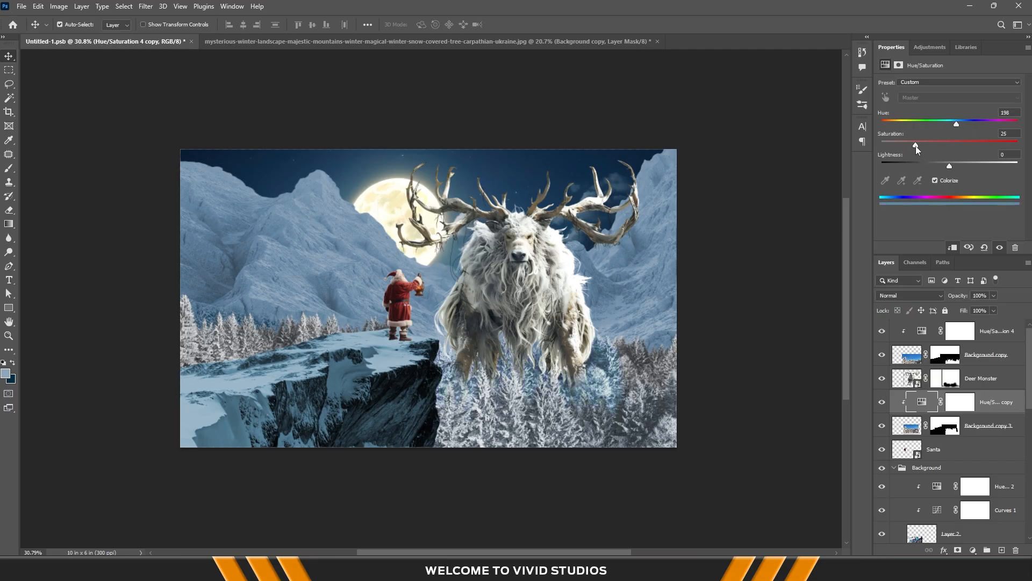
Set Background copy's Hue/Saturation adjustment to saturation 19, and Background copy 3's to hue 200 and saturation 22
{"action": "left_click", "coordinate": [961, 330]}
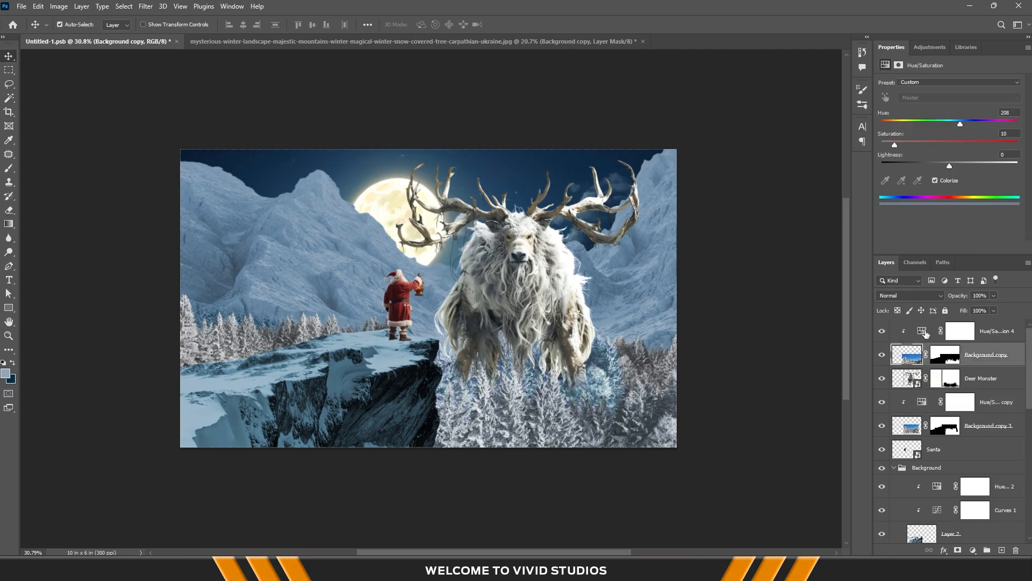
{"action": "left_click", "coordinate": [885, 65]}
{"action": "left_click_drag", "start_coordinate": [894, 145], "coordinate": [906, 145]}
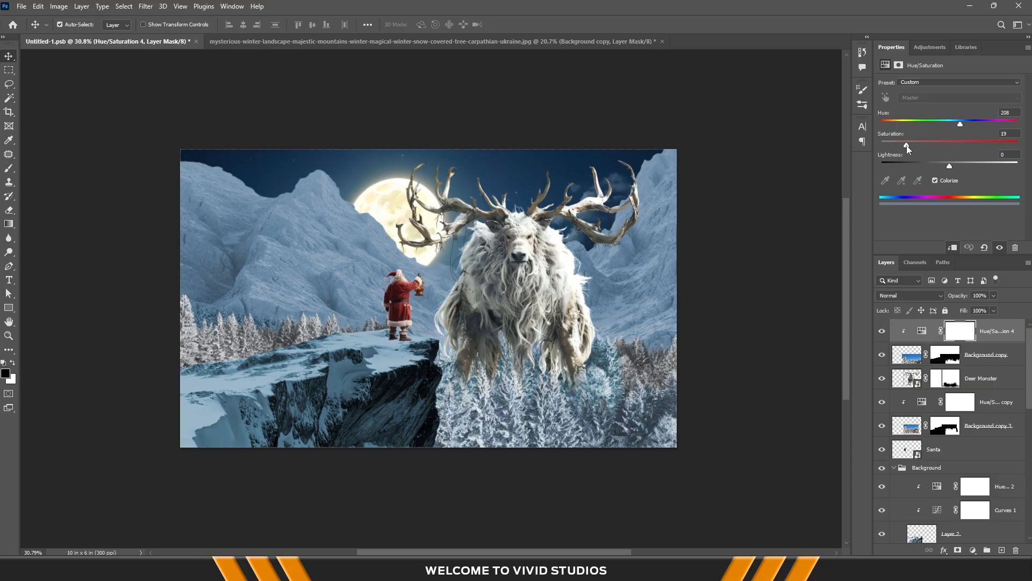
{"action": "left_click_drag", "start_coordinate": [960, 124], "coordinate": [959, 124]}
{"action": "left_click", "coordinate": [960, 401]}
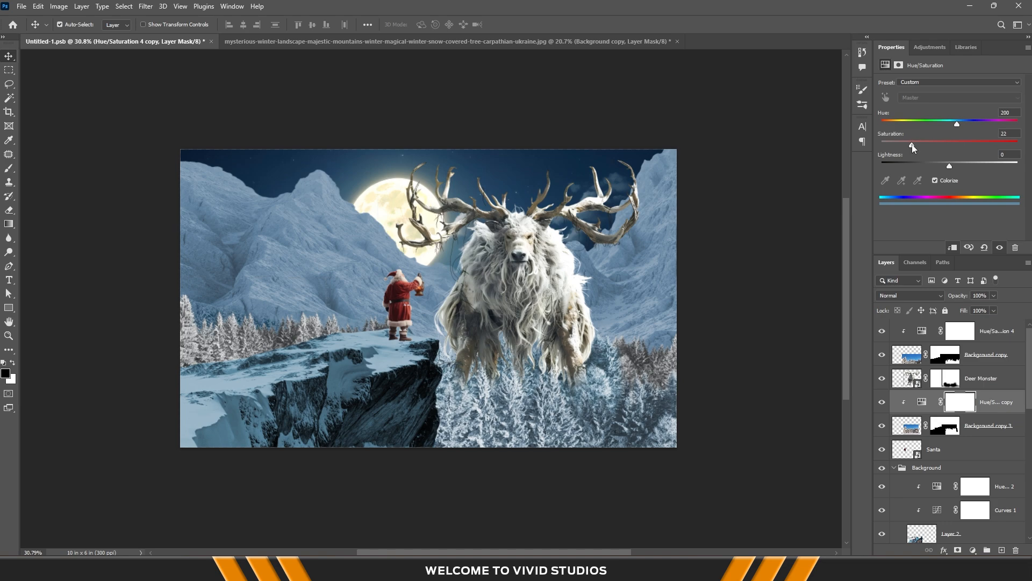
Set the Snow Tree group's Hue/Saturation adjustment to hue 206 and saturation 20
{"action": "scroll", "coordinate": [946, 430], "scroll_direction": "down", "scroll_amount": 3}
{"action": "left_click", "coordinate": [933, 453]}
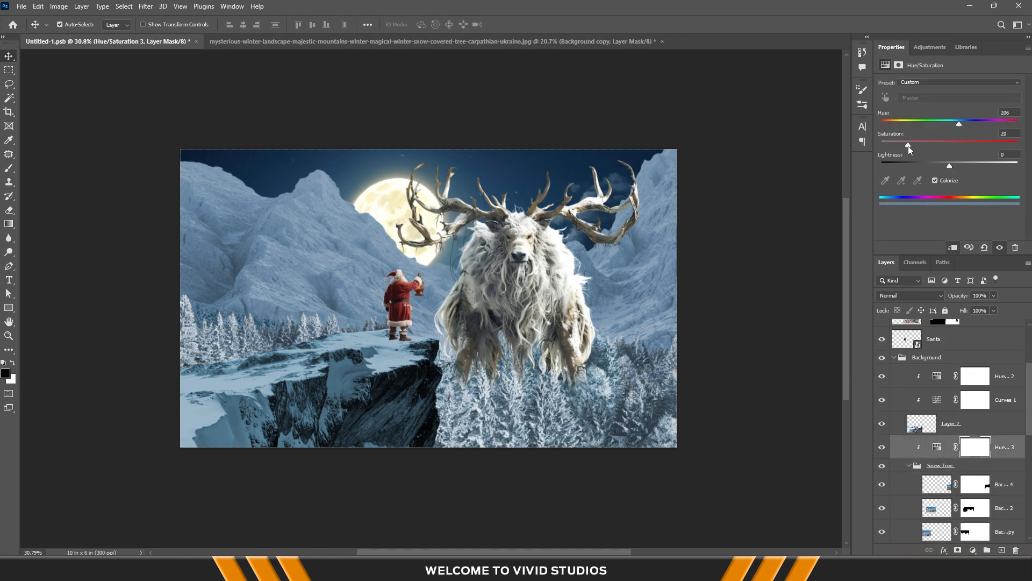
{"action": "scroll", "coordinate": [629, 272], "scroll_direction": "down", "scroll_amount": 4}
{"action": "scroll", "coordinate": [630, 286], "scroll_direction": "up", "scroll_amount": 4}
{"action": "scroll", "coordinate": [597, 384], "scroll_direction": "up", "scroll_amount": 6}
{"action": "mouse_move", "coordinate": [596, 381]}
{"action": "left_mouse_down"}
{"action": "mouse_move", "coordinate": [572, 369]}
{"action": "mouse_move", "coordinate": [605, 376]}
{"action": "left_mouse_up"}
{"action": "scroll", "coordinate": [586, 381], "scroll_direction": "down", "scroll_amount": 4}
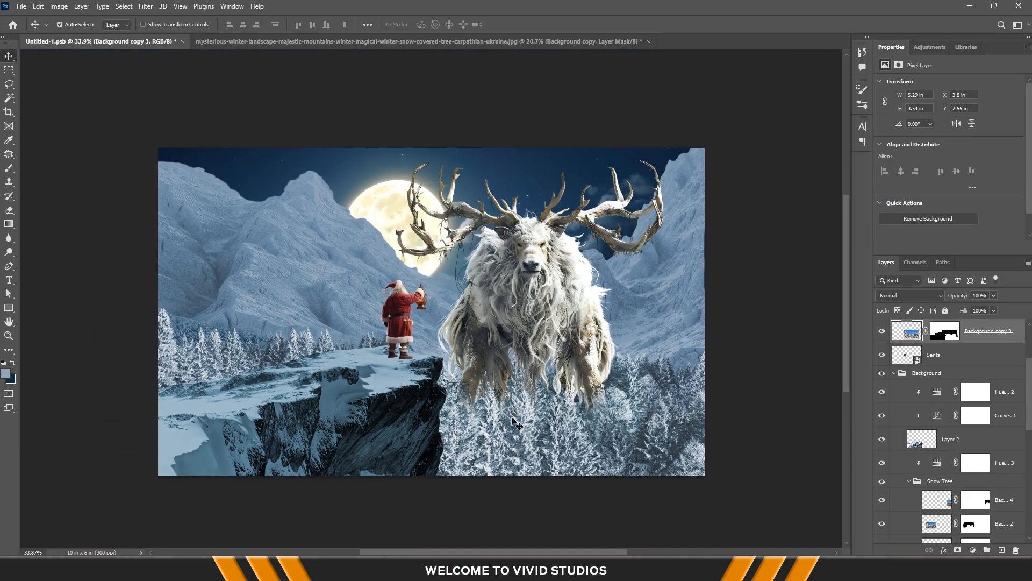
Add a clipped Levels adjustment to Background copy 3 with midtones 0.82 and output white 201
{"action": "left_click_drag", "start_coordinate": [512, 417], "coordinate": [557, 418]}
{"action": "left_click", "coordinate": [547, 395]}
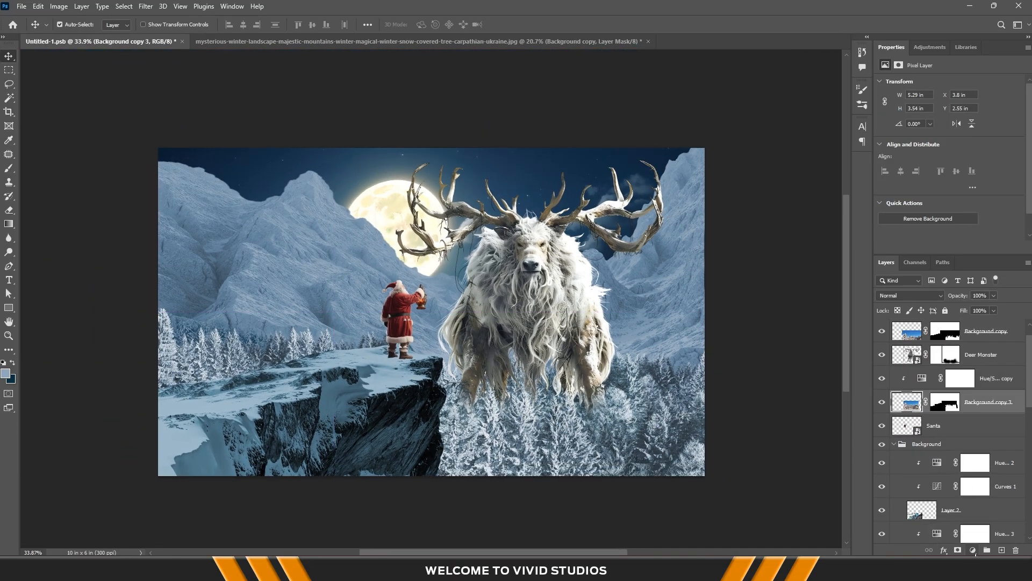
{"action": "left_click", "coordinate": [666, 378]}
{"action": "left_click", "coordinate": [892, 514]}
{"action": "left_click", "coordinate": [882, 513]}
{"action": "left_click", "coordinate": [882, 513]}
{"action": "left_click", "coordinate": [910, 365]}
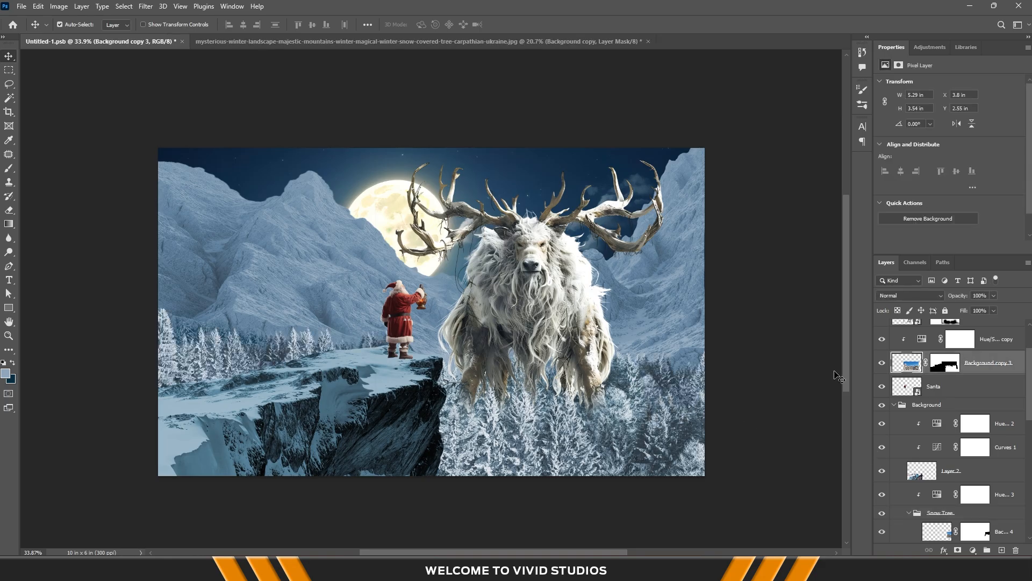
{"action": "left_click", "coordinate": [972, 550]}
{"action": "left_click", "coordinate": [979, 432]}
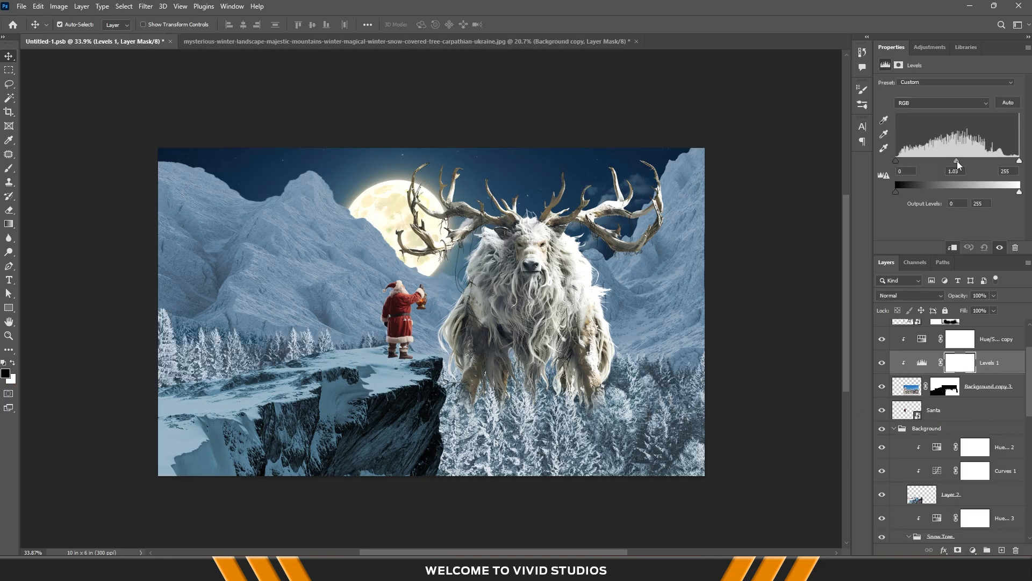
{"action": "left_click_drag", "start_coordinate": [957, 160], "coordinate": [973, 162]}
{"action": "left_click_drag", "start_coordinate": [1020, 192], "coordinate": [966, 170]}
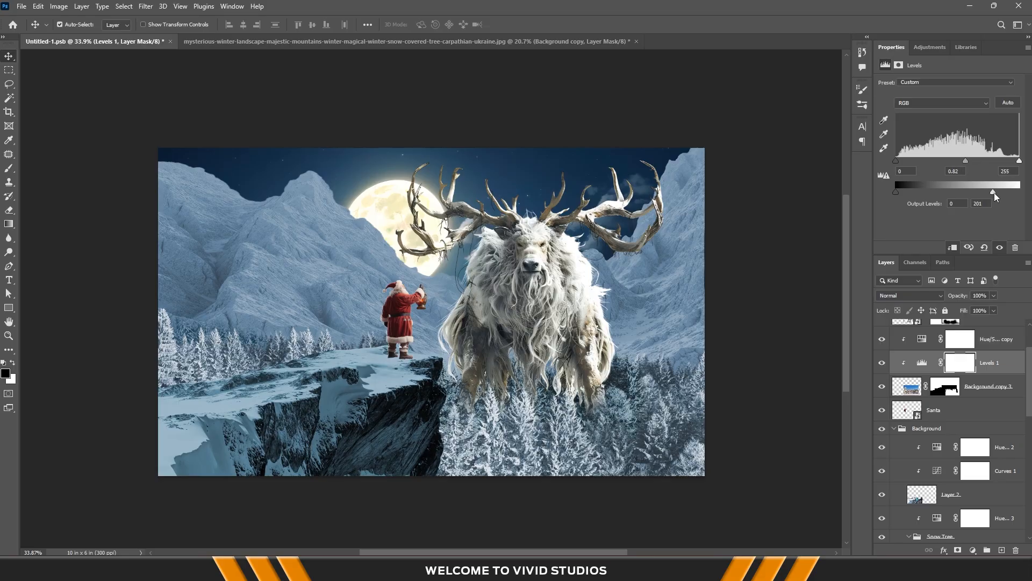
Collapse the Snow Tree group and darken it with a clipped Levels adjustment, midtones 0.83 and output white 188
{"action": "left_click", "coordinate": [260, 349]}
{"action": "left_click", "coordinate": [909, 465]}
{"action": "left_click", "coordinate": [970, 472]}
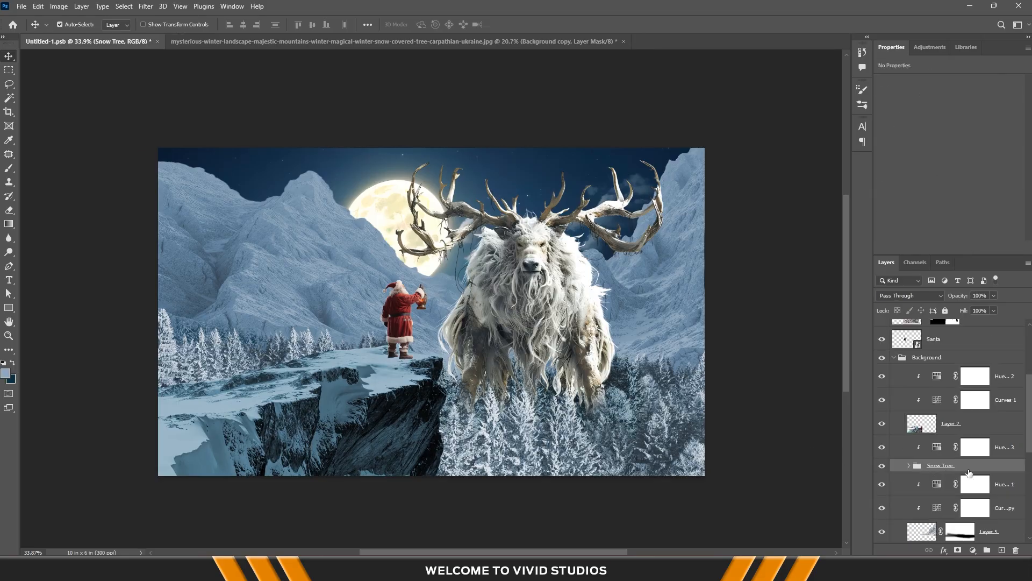
{"action": "left_click", "coordinate": [972, 550]}
{"action": "left_click", "coordinate": [968, 412]}
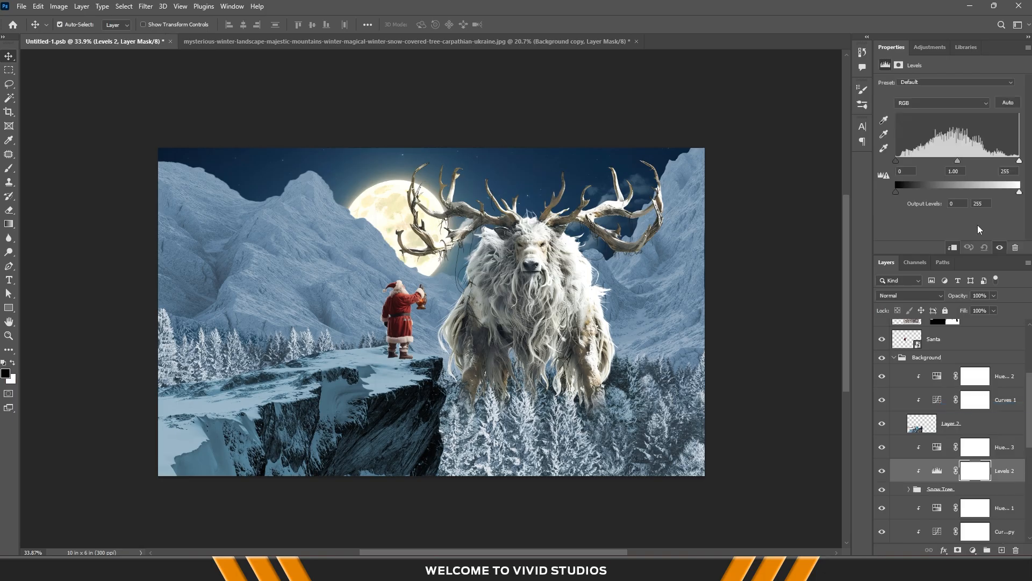
{"action": "left_click_drag", "start_coordinate": [1020, 196], "coordinate": [992, 194]}
{"action": "left_click_drag", "start_coordinate": [958, 161], "coordinate": [987, 192]}
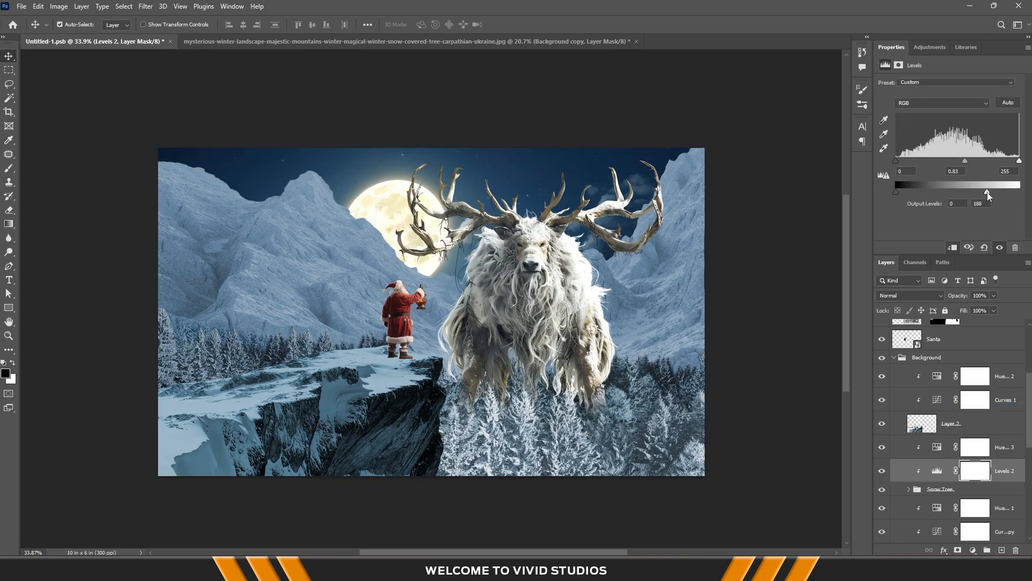
Darken Background copy with a clipped Levels adjustment set to midtones 0.63 and output white 177
{"action": "left_click", "coordinate": [576, 445]}
{"action": "scroll", "coordinate": [985, 438], "scroll_direction": "up", "scroll_amount": 1}
{"action": "left_click", "coordinate": [972, 550]}
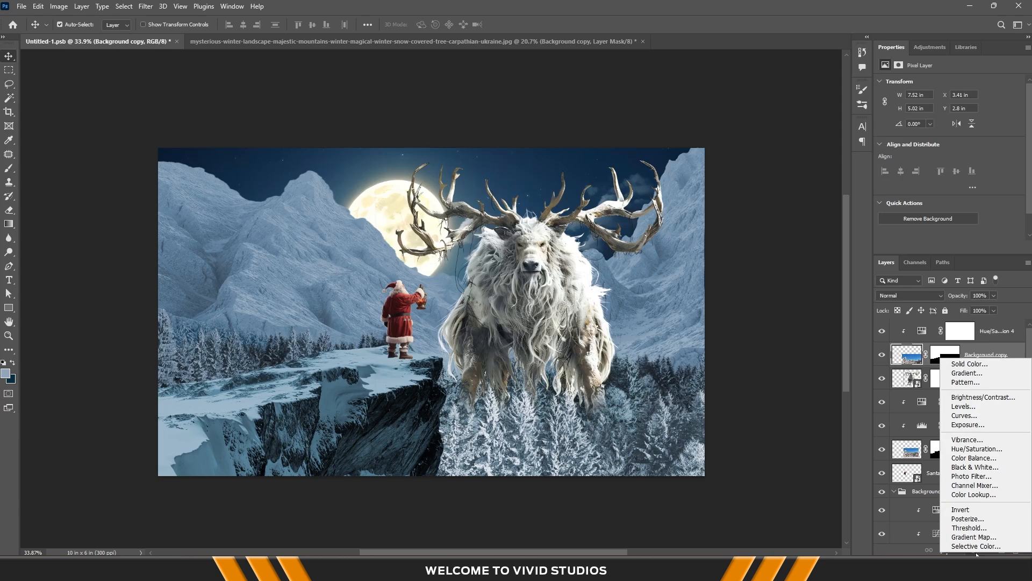
{"action": "left_click", "coordinate": [968, 410]}
{"action": "left_click_drag", "start_coordinate": [1017, 196], "coordinate": [972, 197]}
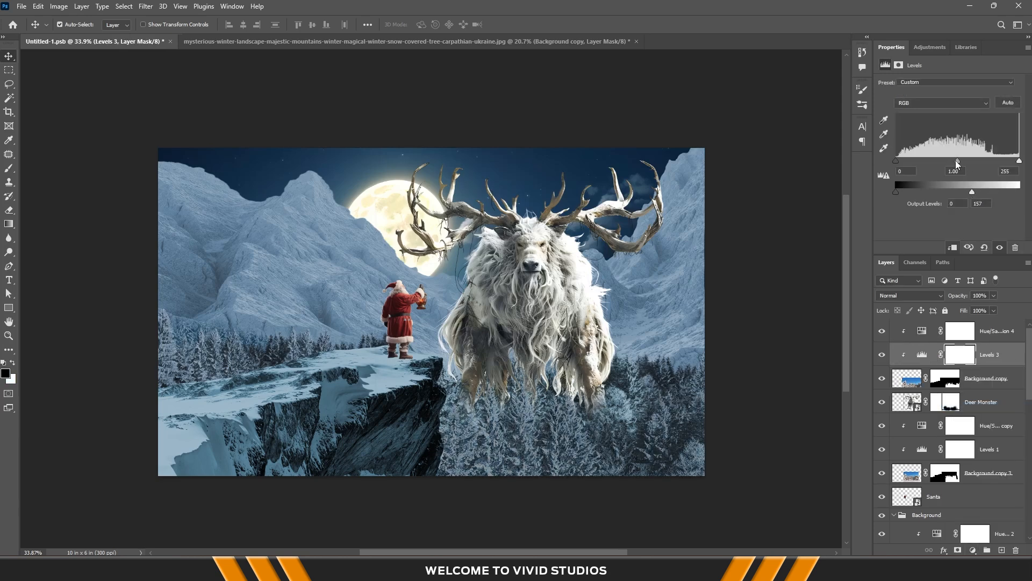
{"action": "left_click_drag", "start_coordinate": [956, 161], "coordinate": [970, 160]}
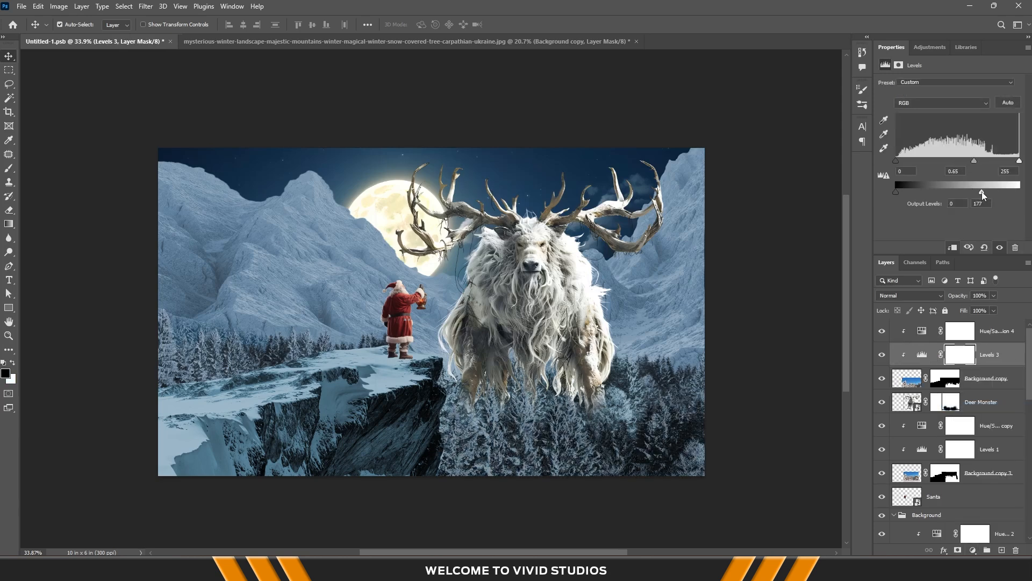
{"action": "scroll", "coordinate": [431, 350], "scroll_direction": "down", "scroll_amount": 4}
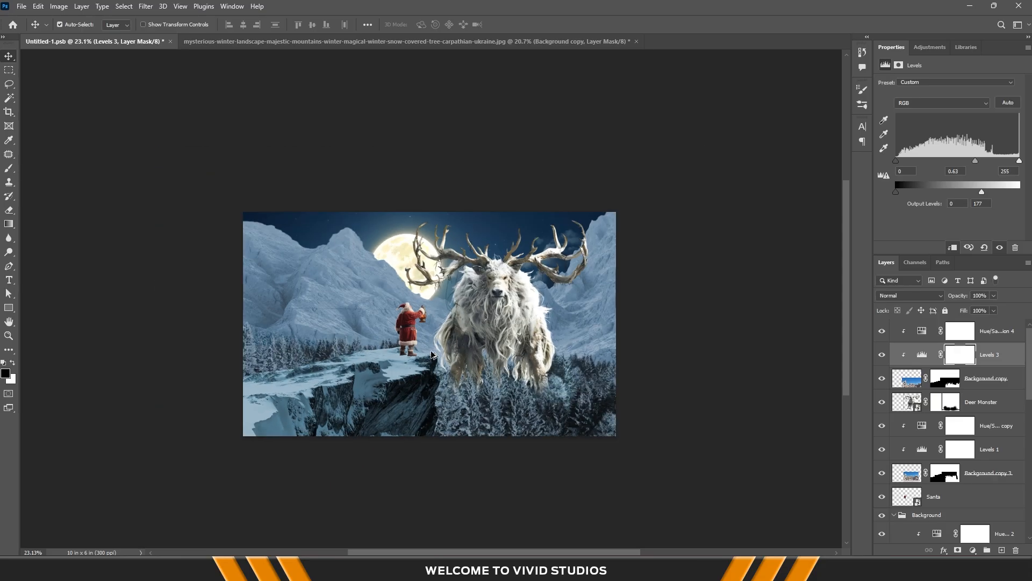
{"action": "scroll", "coordinate": [474, 373], "scroll_direction": "up", "scroll_amount": 2}
{"action": "scroll", "coordinate": [313, 358], "scroll_direction": "up", "scroll_amount": 3}
{"action": "scroll", "coordinate": [291, 350], "scroll_direction": "down", "scroll_amount": 4}
{"action": "left_click", "coordinate": [274, 347]}
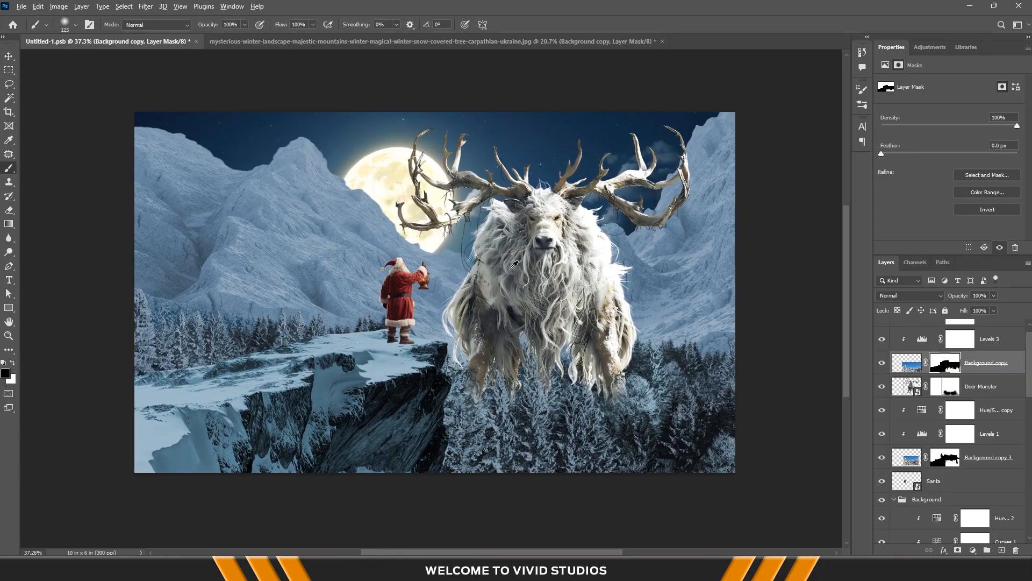
{"action": "scroll", "coordinate": [513, 264], "scroll_direction": "up", "scroll_amount": 1}
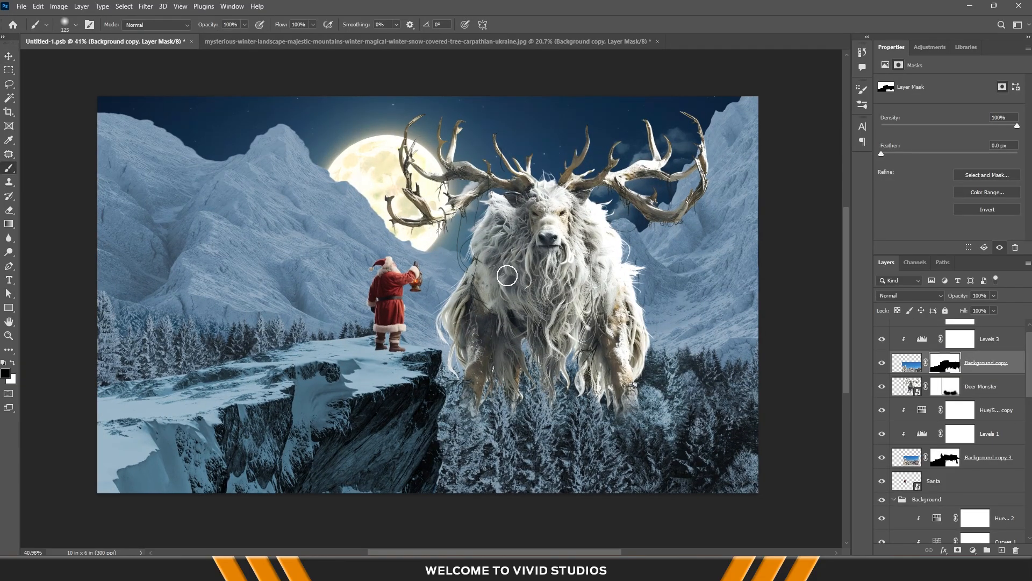
Add a clipped Curves adjustment to Deer Monster, moving the black point inward and lowering the white point's output to darken the creature
{"action": "key", "text": "v"}
{"action": "left_click", "coordinate": [574, 265]}
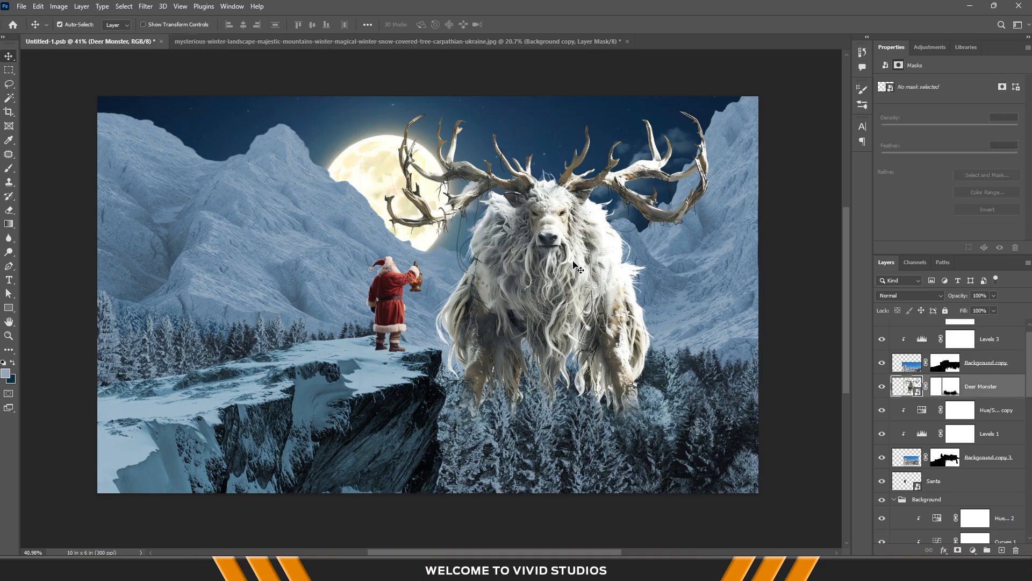
{"action": "left_click", "coordinate": [973, 550]}
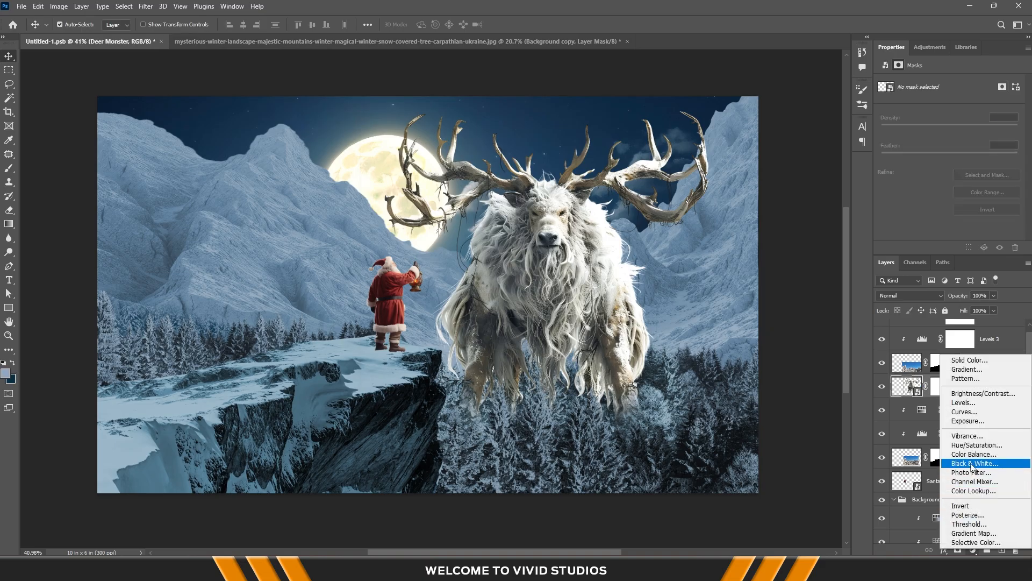
{"action": "left_click", "coordinate": [969, 412]}
{"action": "left_click", "coordinate": [954, 248]}
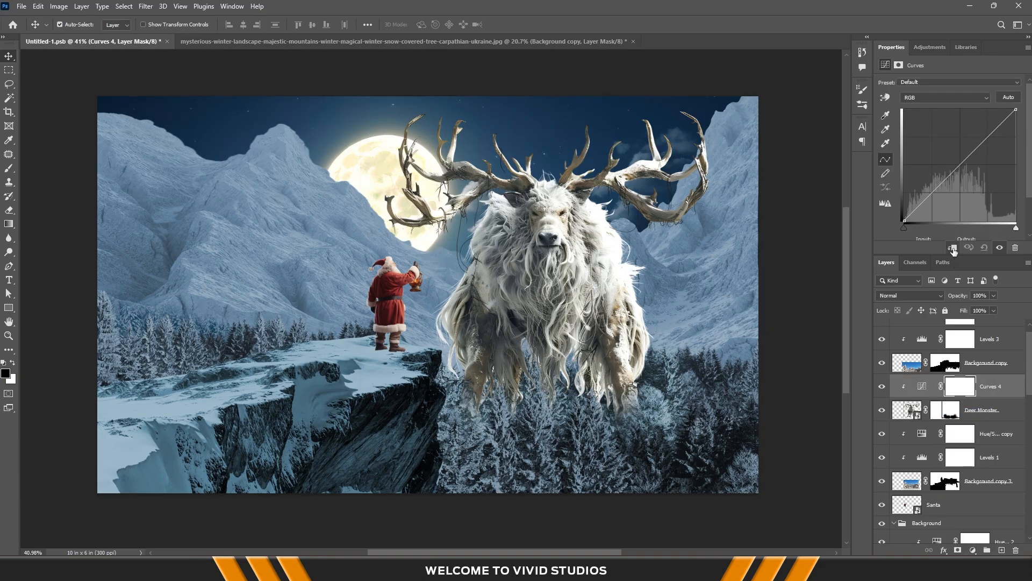
{"action": "left_click_drag", "start_coordinate": [905, 219], "coordinate": [914, 222]}
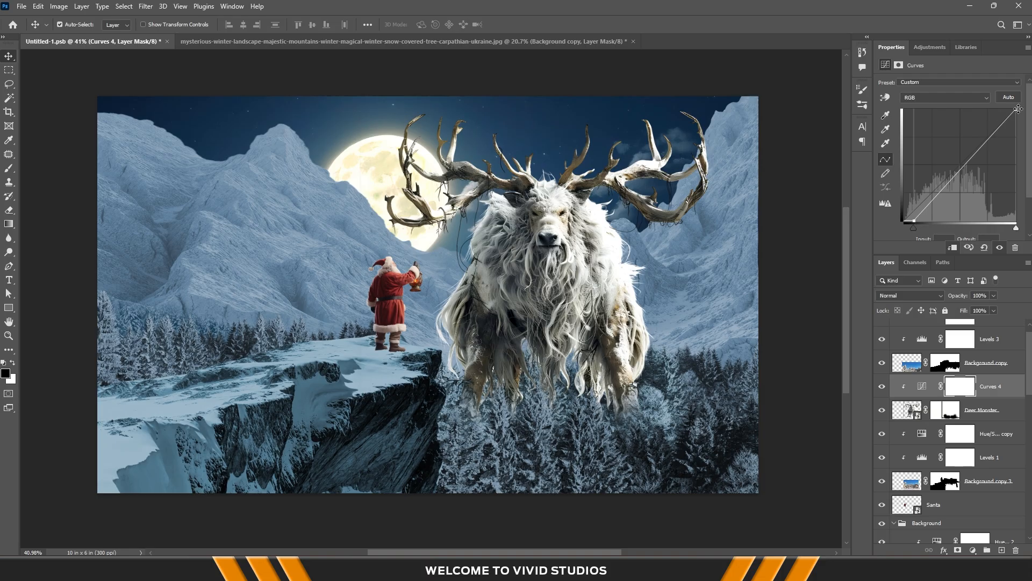
{"action": "left_click_drag", "start_coordinate": [1018, 109], "coordinate": [1028, 136]}
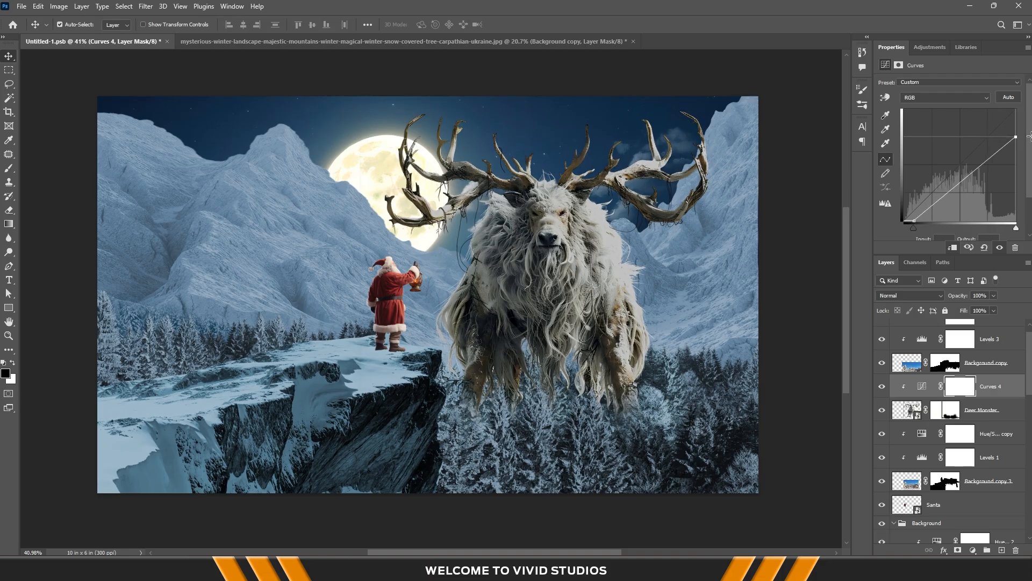
Add a clipped Hue/Saturation adjustment to Deer Monster with Colorize enabled, a cool blue hue and reduced saturation
{"action": "left_click", "coordinate": [983, 411]}
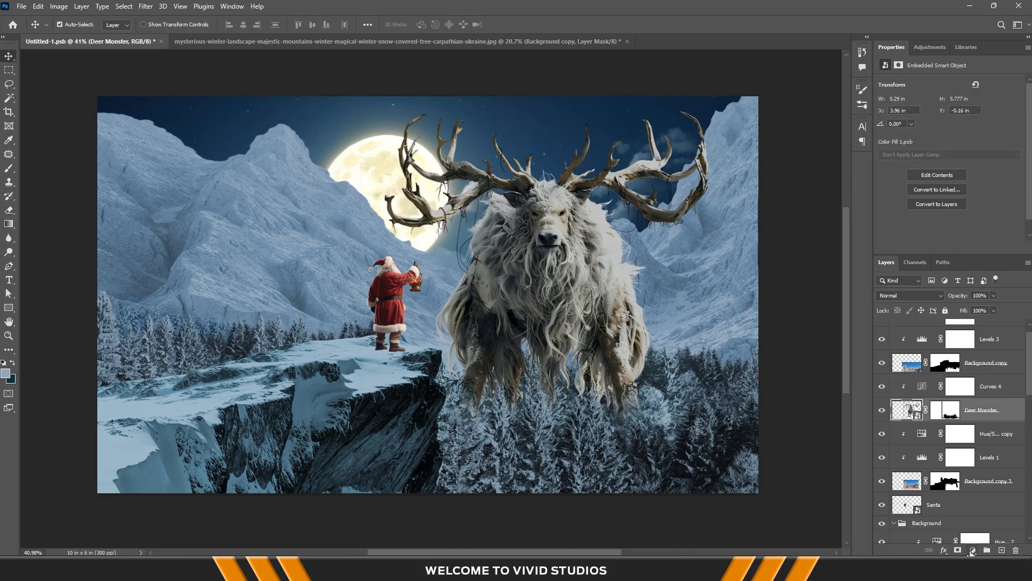
{"action": "left_click", "coordinate": [972, 551]}
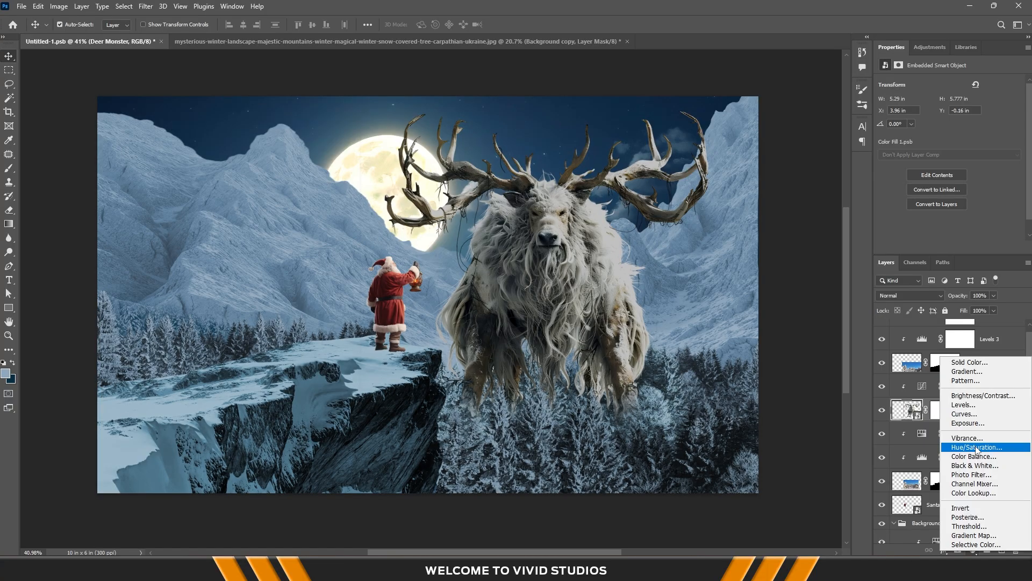
{"action": "left_click", "coordinate": [977, 449]}
{"action": "left_click", "coordinate": [935, 181]}
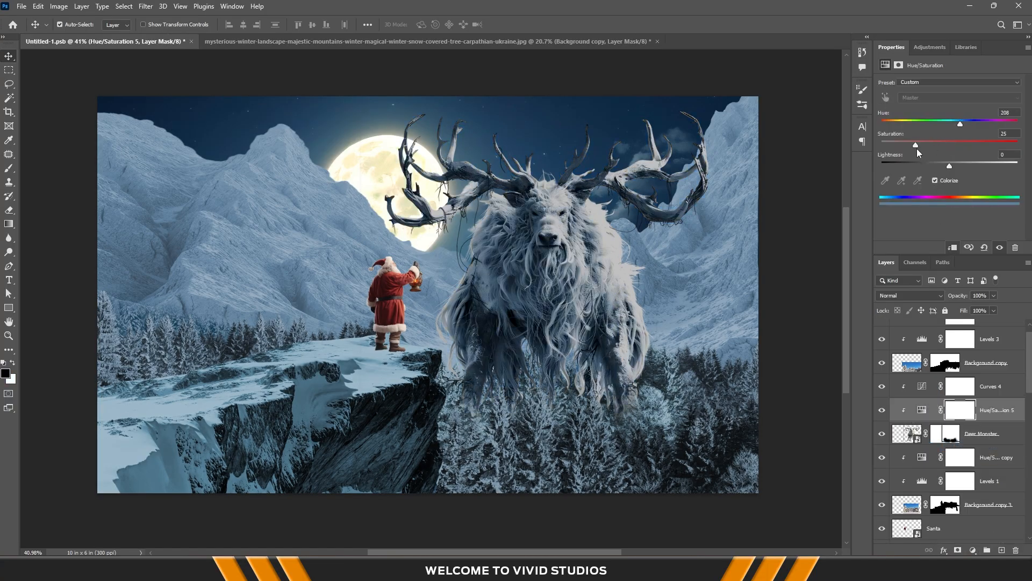
{"action": "left_click_drag", "start_coordinate": [897, 150], "coordinate": [895, 150]}
{"action": "left_click_drag", "start_coordinate": [961, 124], "coordinate": [955, 126]}
Deepen the creature's Curves 4 adjustment by moving the black point further inward and slightly lowering the white point's output
{"action": "left_click", "coordinate": [953, 394]}
{"action": "left_click_drag", "start_coordinate": [905, 222], "coordinate": [920, 221]}
{"action": "left_click_drag", "start_coordinate": [1015, 137], "coordinate": [1016, 140]}
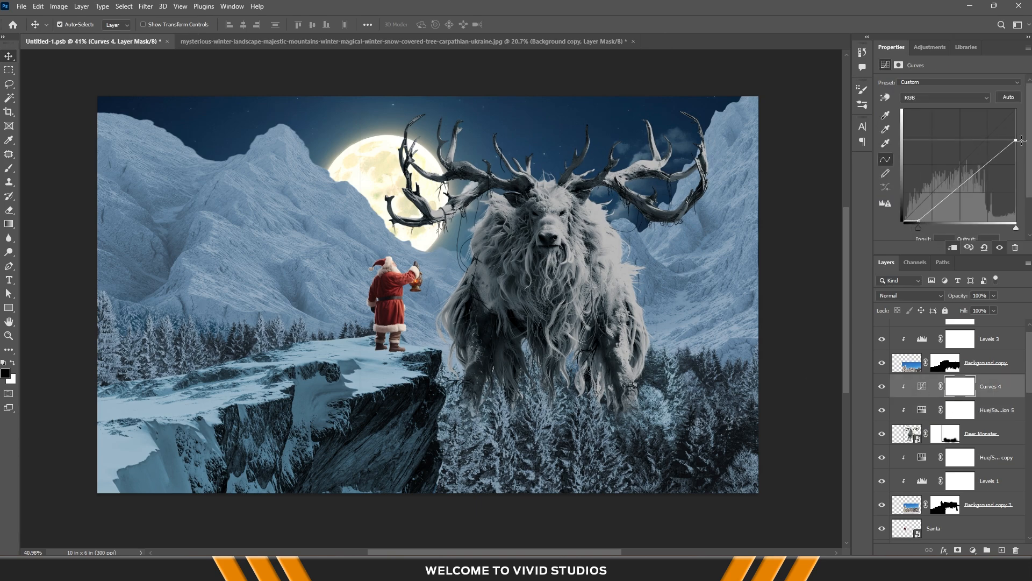
Darken Santa with a clipped Curves adjustment, moving the black point inward and lowering the white point's output
{"action": "left_click", "coordinate": [397, 330]}
{"action": "left_click", "coordinate": [972, 549]}
{"action": "left_click", "coordinate": [964, 415]}
{"action": "left_click", "coordinate": [952, 247]}
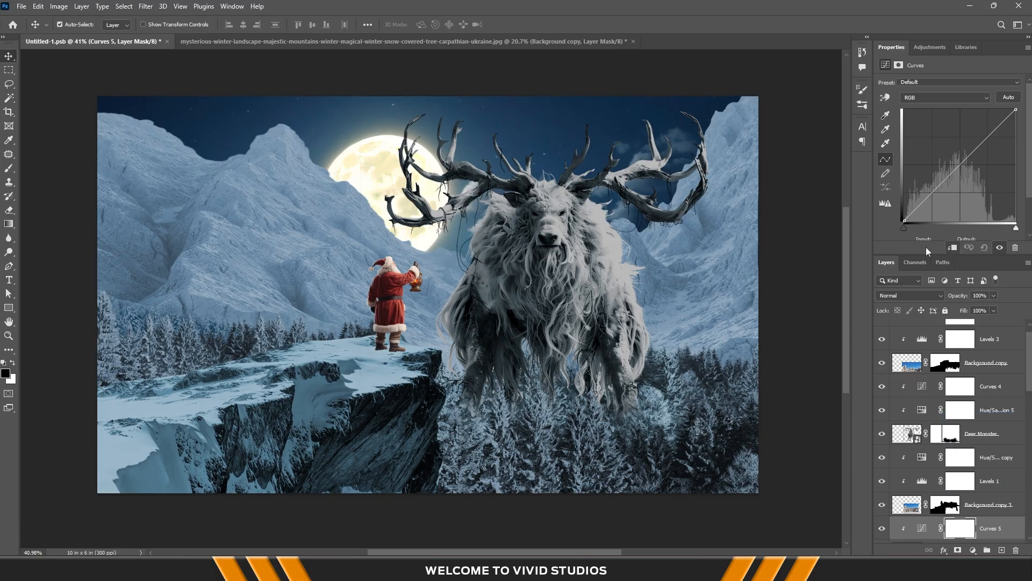
{"action": "left_click_drag", "start_coordinate": [903, 221], "coordinate": [923, 221]}
{"action": "left_click_drag", "start_coordinate": [1016, 109], "coordinate": [1016, 146]}
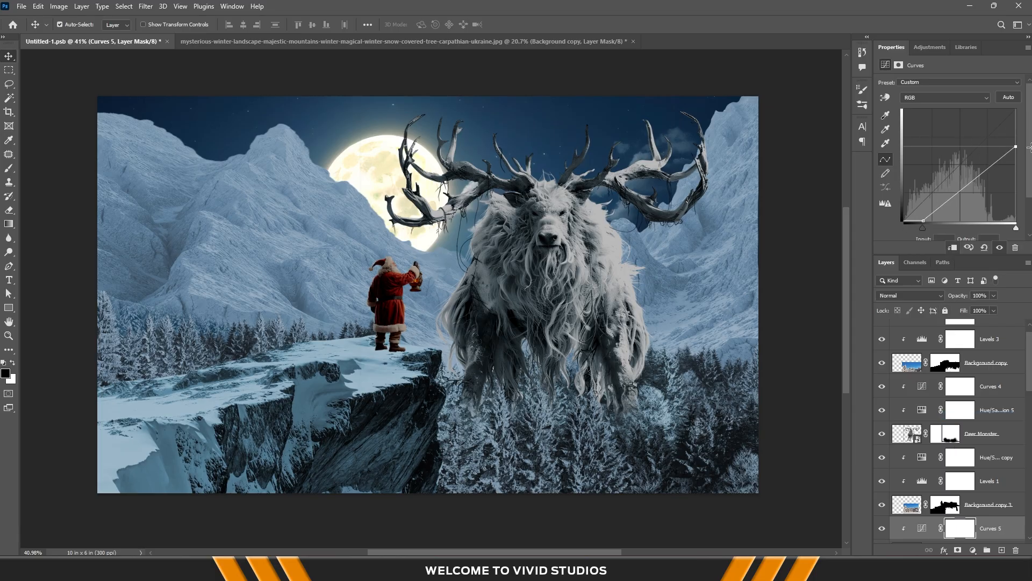
Darken the cliff on Layer 2 through Curves 1, moving the black point inward and lowering the white point's output
{"action": "left_click", "coordinate": [414, 393]}
{"action": "scroll", "coordinate": [909, 438], "scroll_direction": "down", "scroll_amount": 2}
{"action": "left_click", "coordinate": [915, 466]}
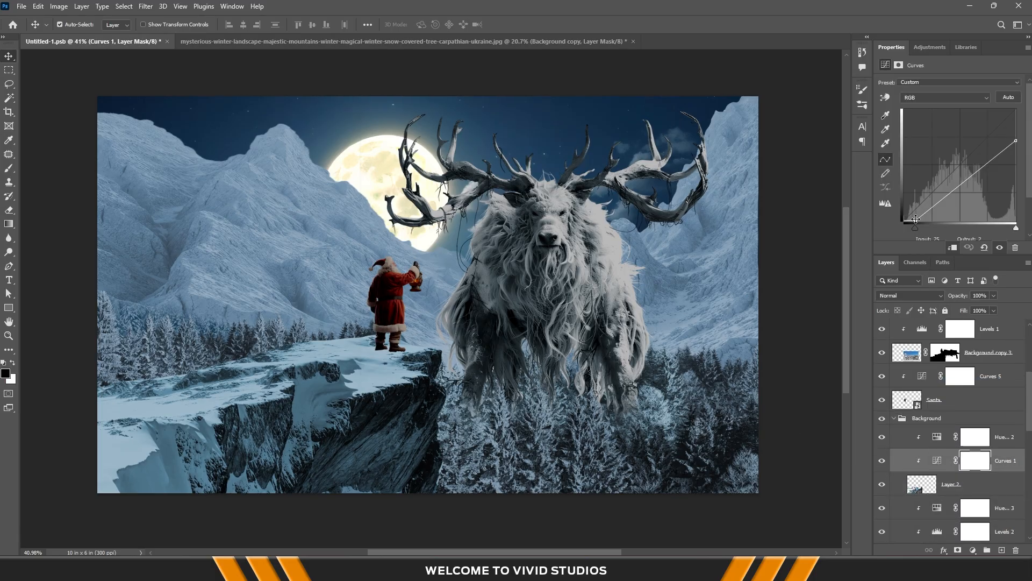
{"action": "left_click_drag", "start_coordinate": [904, 221], "coordinate": [919, 221]}
{"action": "left_click_drag", "start_coordinate": [1016, 140], "coordinate": [1016, 162]}
{"action": "left_click_drag", "start_coordinate": [920, 220], "coordinate": [918, 221]}
Collapse the Background group and examine the composite, toggling Background copy off and on and checking the creature's blending
{"action": "scroll", "coordinate": [496, 259], "scroll_direction": "down", "scroll_amount": 2}
{"action": "scroll", "coordinate": [591, 301], "scroll_direction": "up", "scroll_amount": 1}
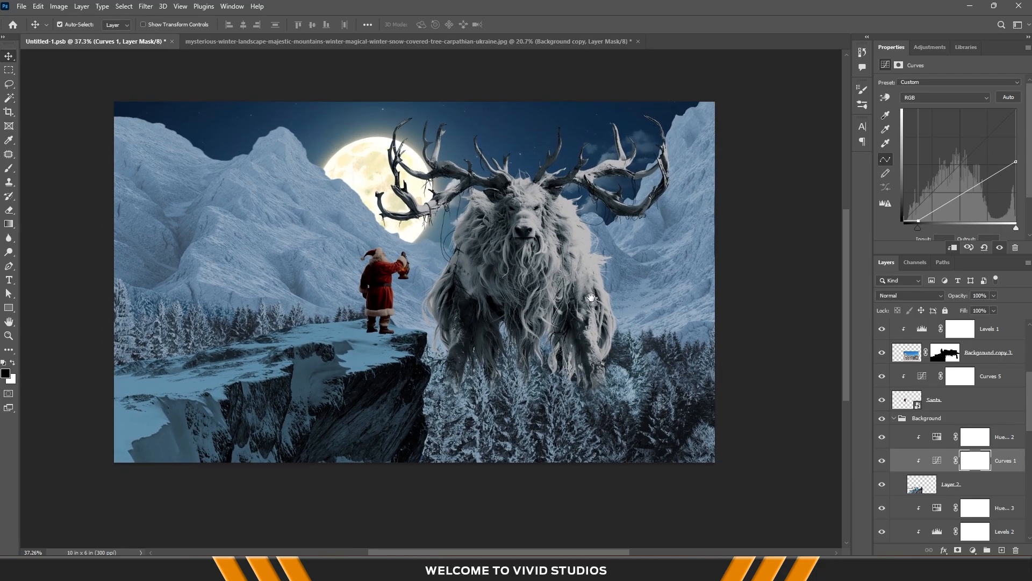
{"action": "left_click", "coordinate": [895, 418]}
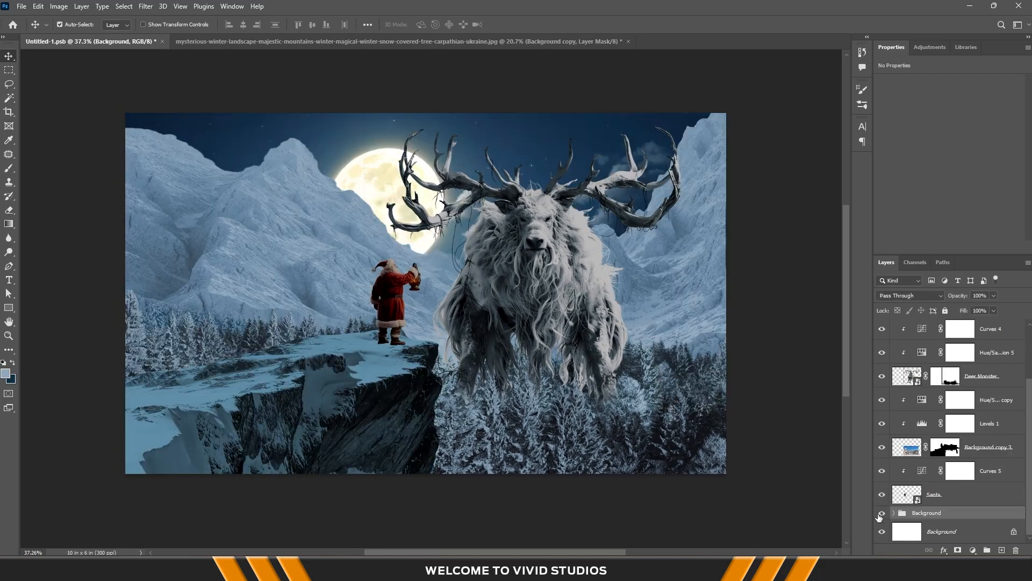
{"action": "left_click", "coordinate": [582, 444]}
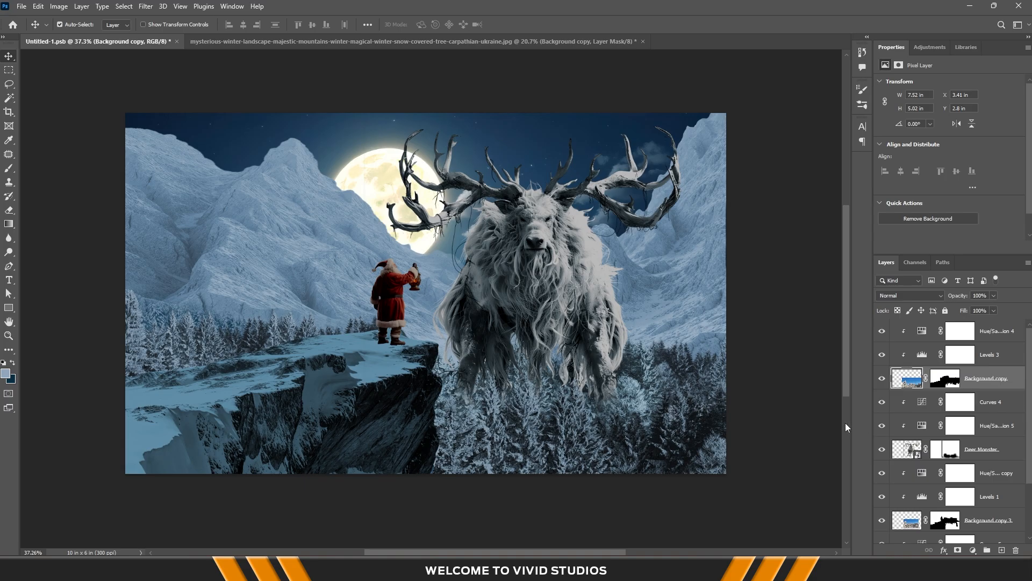
{"action": "left_click", "coordinate": [882, 379]}
{"action": "left_click", "coordinate": [881, 378]}
{"action": "scroll", "coordinate": [524, 239], "scroll_direction": "up", "scroll_amount": 2}
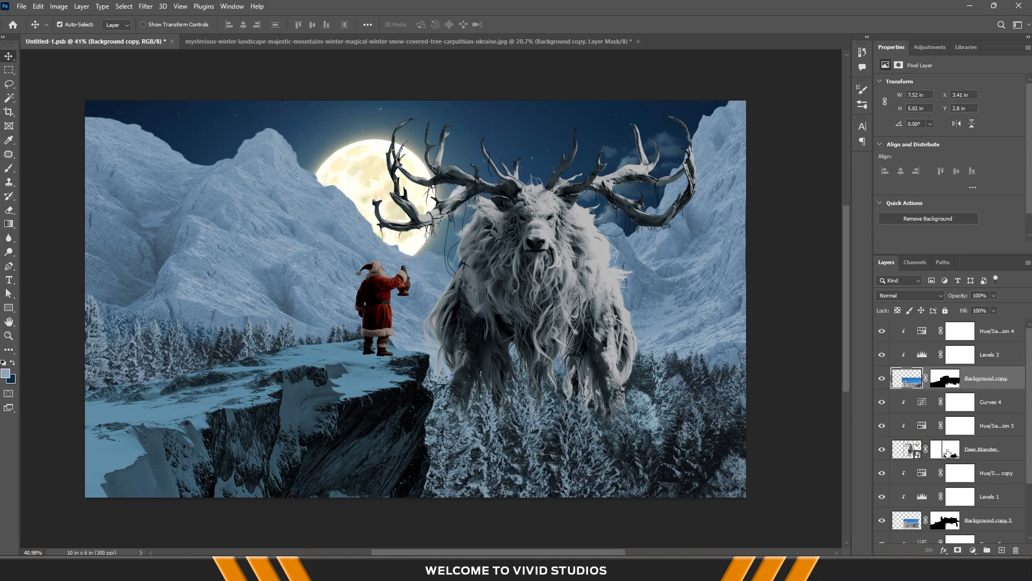
{"action": "scroll", "coordinate": [533, 295], "scroll_direction": "up", "scroll_amount": 1}
{"action": "scroll", "coordinate": [536, 298], "scroll_direction": "down", "scroll_amount": 11}
{"action": "scroll", "coordinate": [536, 301], "scroll_direction": "up", "scroll_amount": 11}
{"action": "left_click", "coordinate": [536, 301]}
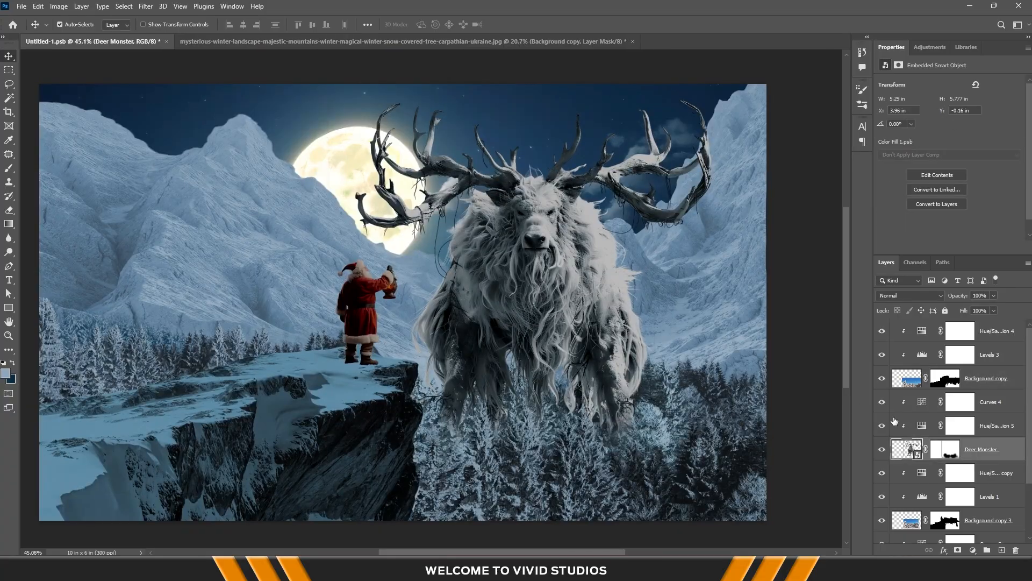
{"action": "left_click_drag", "start_coordinate": [441, 339], "coordinate": [462, 338]}
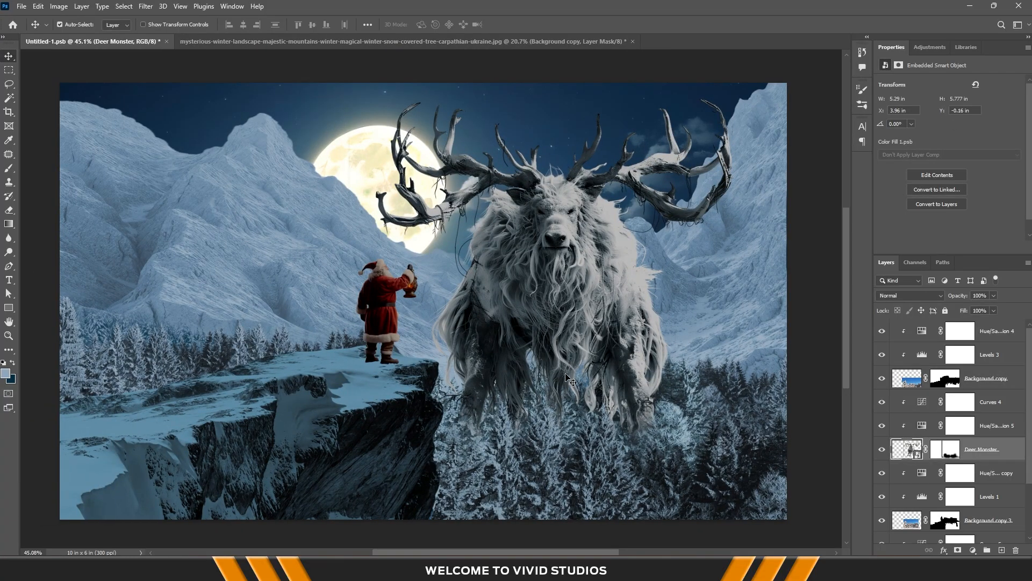
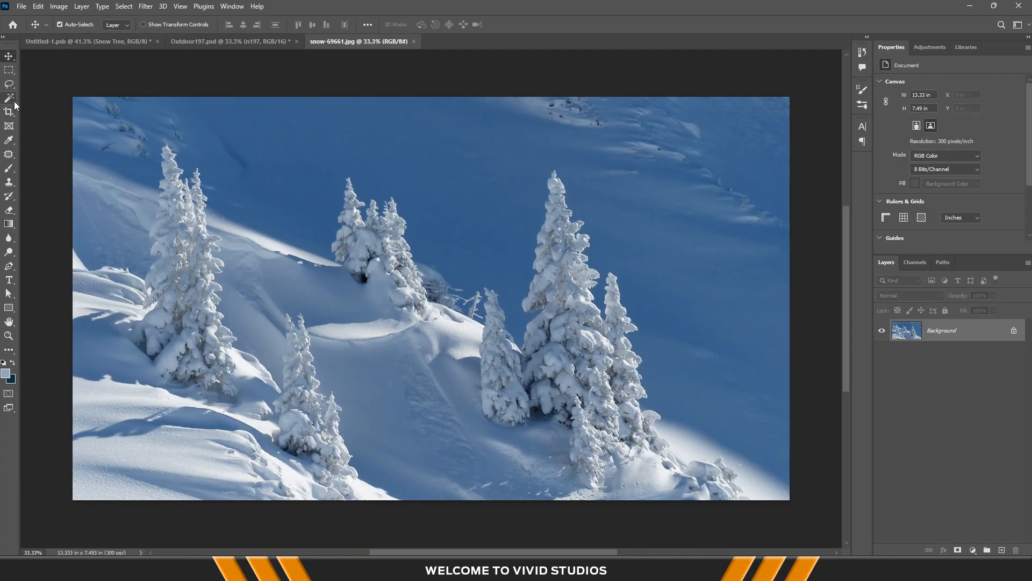
Select the large snowy tree cluster and its snow base in snow-69661.jpg with the Object Selection tool
{"action": "right_click", "coordinate": [13, 101]}
{"action": "left_click", "coordinate": [49, 97]}
{"action": "left_click_drag", "start_coordinate": [472, 157], "coordinate": [752, 506]}
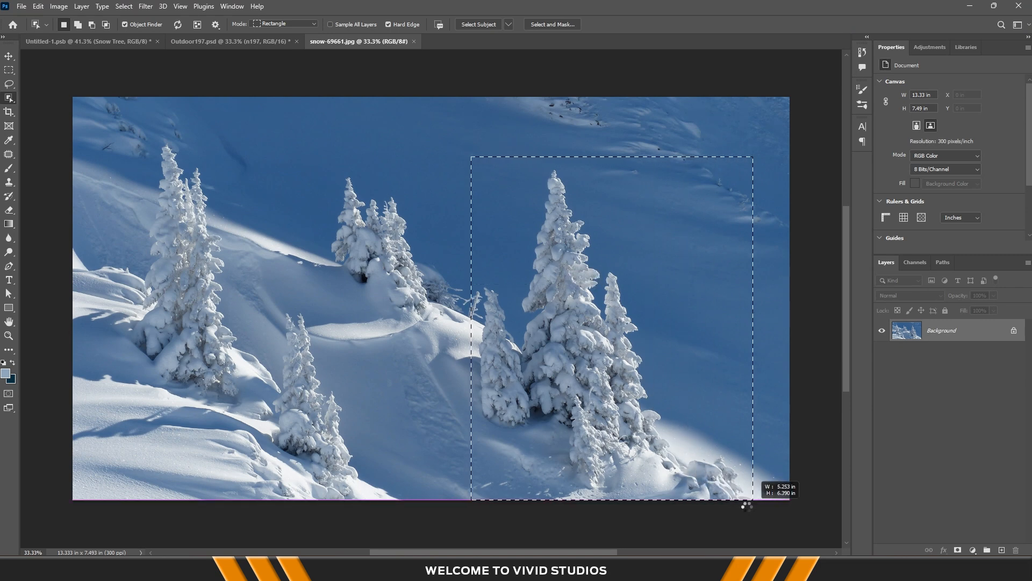
{"action": "scroll", "coordinate": [605, 375], "scroll_direction": "up", "scroll_amount": 5}
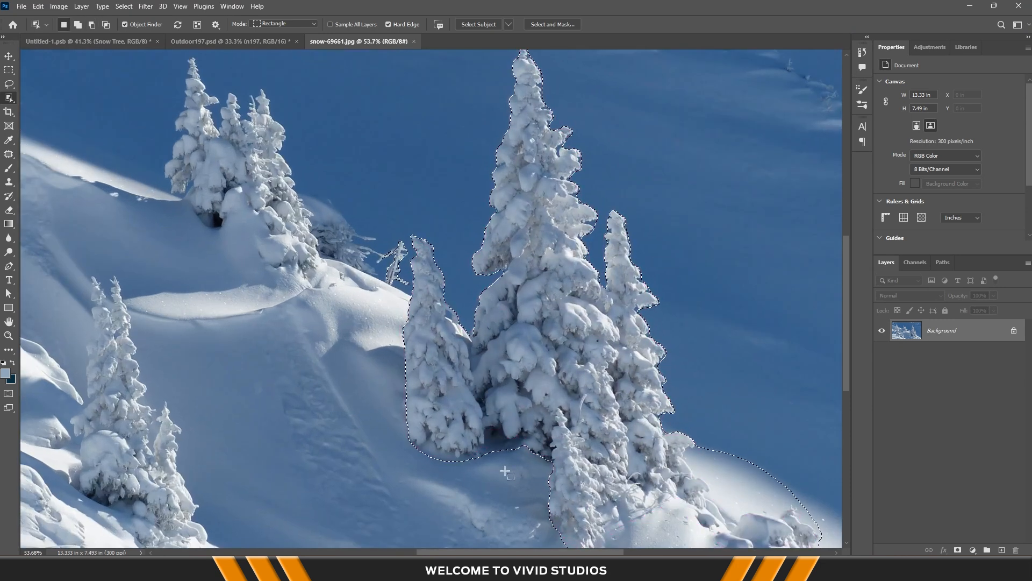
Open the tree selection in Select and Mask and refine the edges of the tall trees with the Refine Edge Brush
{"action": "left_click", "coordinate": [553, 24]}
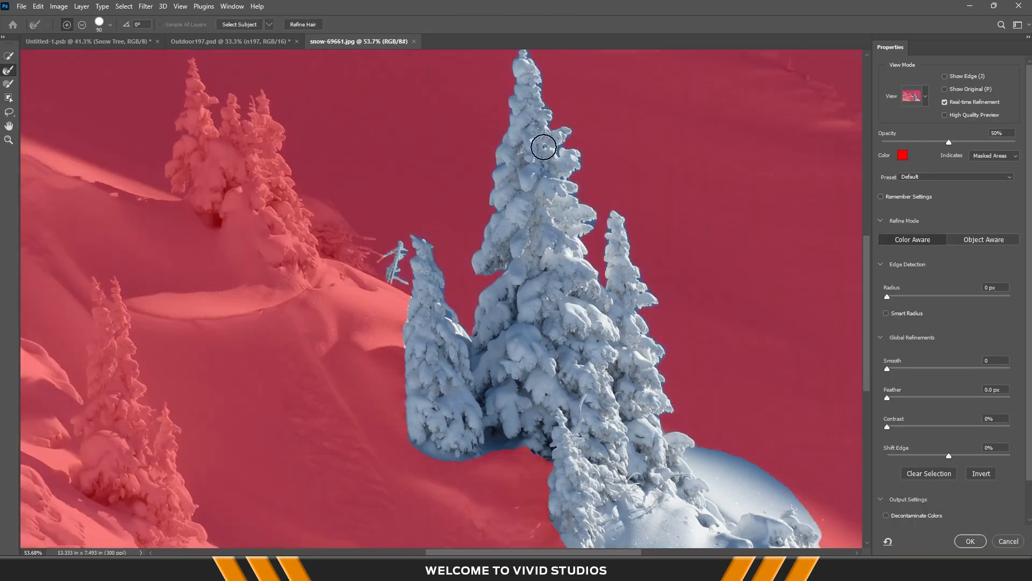
{"action": "scroll", "coordinate": [559, 145], "scroll_direction": "up", "scroll_amount": 4}
{"action": "mouse_move", "coordinate": [580, 145]}
{"action": "left_mouse_down"}
{"action": "mouse_move", "coordinate": [599, 117]}
{"action": "mouse_move", "coordinate": [626, 161]}
{"action": "mouse_move", "coordinate": [629, 180]}
{"action": "mouse_move", "coordinate": [607, 209]}
{"action": "mouse_move", "coordinate": [656, 296]}
{"action": "mouse_move", "coordinate": [628, 341]}
{"action": "mouse_move", "coordinate": [663, 408]}
{"action": "mouse_move", "coordinate": [682, 276]}
{"action": "mouse_move", "coordinate": [785, 479]}
{"action": "mouse_move", "coordinate": [781, 525]}
{"action": "left_mouse_up"}
{"action": "mouse_move", "coordinate": [573, 69]}
{"action": "left_mouse_down"}
{"action": "mouse_move", "coordinate": [599, 309]}
{"action": "mouse_move", "coordinate": [582, 325]}
{"action": "mouse_move", "coordinate": [497, 221]}
{"action": "mouse_move", "coordinate": [465, 371]}
{"action": "left_mouse_up"}
{"action": "mouse_move", "coordinate": [468, 422]}
{"action": "left_mouse_down"}
{"action": "mouse_move", "coordinate": [500, 316]}
{"action": "mouse_move", "coordinate": [491, 409]}
{"action": "left_mouse_up"}
{"action": "mouse_move", "coordinate": [486, 414]}
{"action": "left_mouse_down"}
{"action": "mouse_move", "coordinate": [509, 253]}
{"action": "mouse_move", "coordinate": [499, 283]}
{"action": "left_mouse_up"}
{"action": "left_click_drag", "start_coordinate": [546, 377], "coordinate": [502, 387]}
Reduce the Refine Edge Brush to 40 and refine the outline of the small tree beside the tall one
{"action": "key", "text": "bracketleft"}
{"action": "key", "text": "bracketleft"}
{"action": "key", "text": "bracketleft"}
{"action": "key", "text": "bracketleft"}
{"action": "key", "text": "bracketleft"}
{"action": "key", "text": "bracketleft"}
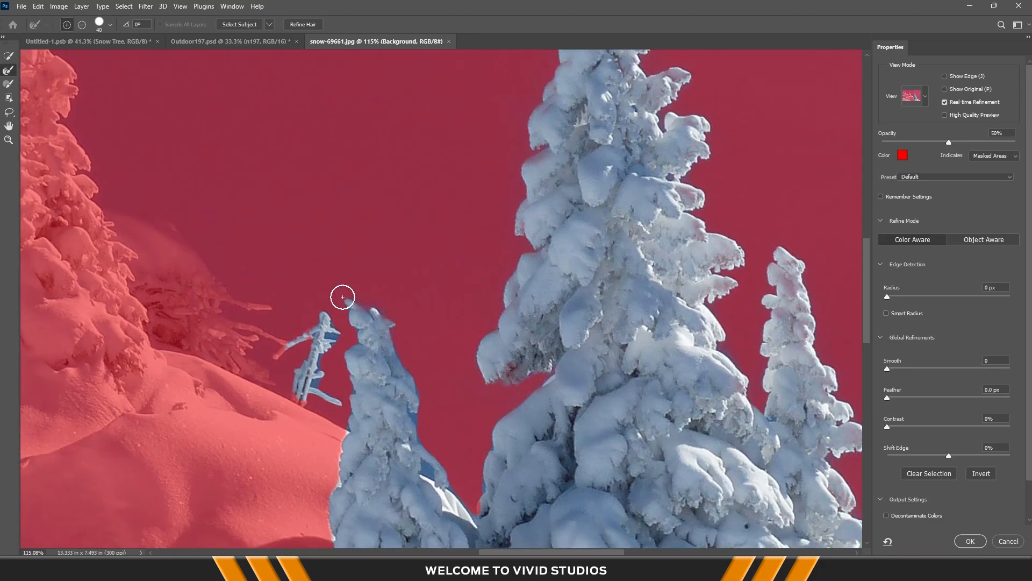
{"action": "mouse_move", "coordinate": [342, 298]}
{"action": "left_mouse_down"}
{"action": "mouse_move", "coordinate": [415, 415]}
{"action": "mouse_move", "coordinate": [432, 473]}
{"action": "mouse_move", "coordinate": [473, 508]}
{"action": "left_mouse_up"}
{"action": "left_click_drag", "start_coordinate": [487, 417], "coordinate": [512, 291]}
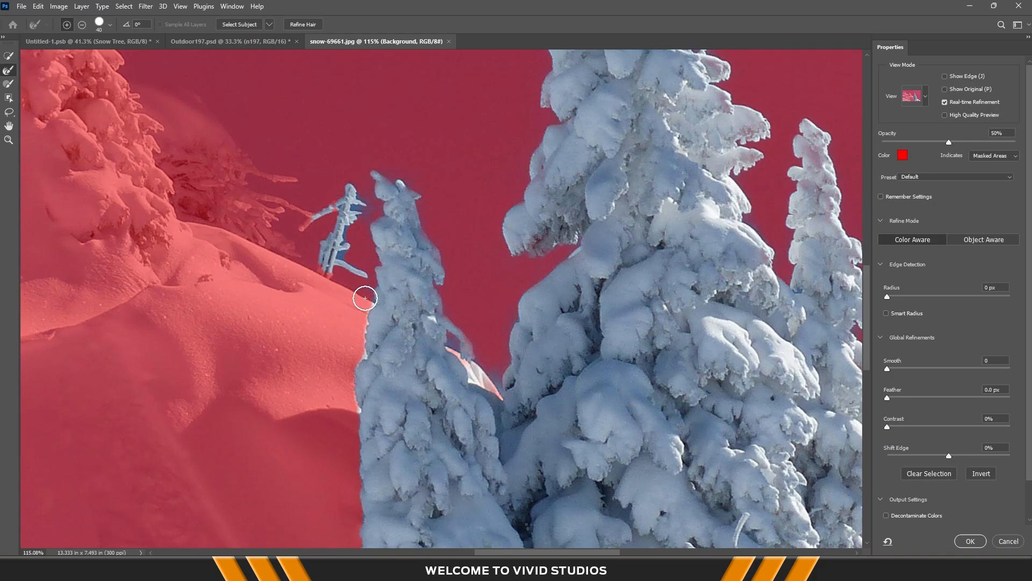
Refine the remaining selection edges along the small tree's outer side and the snowy slope beside the trees
{"action": "left_click_drag", "start_coordinate": [355, 350], "coordinate": [349, 380]}
{"action": "mouse_move", "coordinate": [395, 398]}
{"action": "left_mouse_down"}
{"action": "mouse_move", "coordinate": [288, 242]}
{"action": "mouse_move", "coordinate": [264, 237]}
{"action": "left_mouse_up"}
{"action": "left_click_drag", "start_coordinate": [229, 376], "coordinate": [229, 446]}
{"action": "left_click_drag", "start_coordinate": [227, 281], "coordinate": [109, 184]}
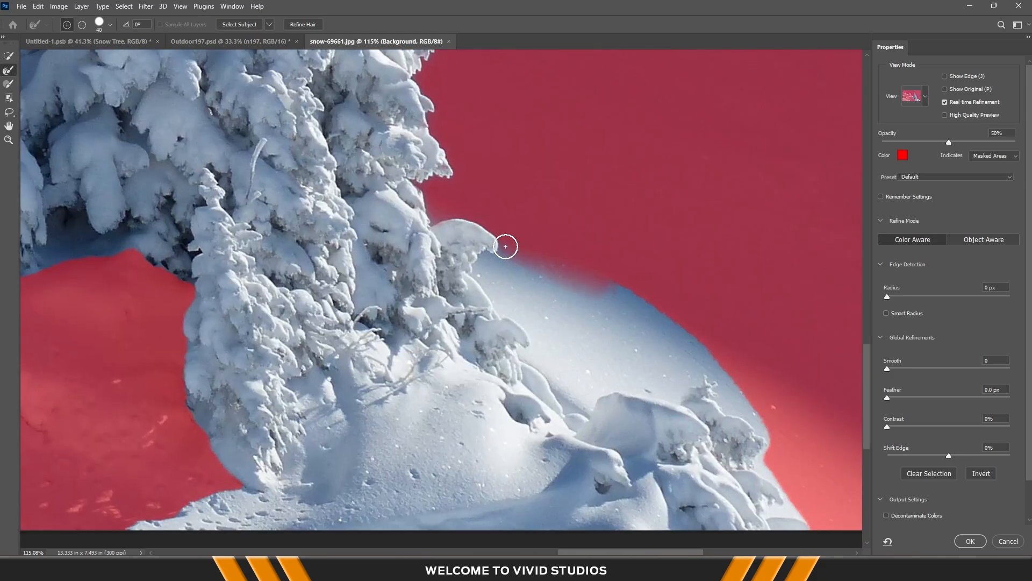
{"action": "mouse_move", "coordinate": [504, 242]}
{"action": "left_mouse_down"}
{"action": "mouse_move", "coordinate": [731, 355]}
{"action": "mouse_move", "coordinate": [787, 421]}
{"action": "left_mouse_up"}
{"action": "scroll", "coordinate": [492, 280], "scroll_direction": "down", "scroll_amount": 7}
{"action": "left_click_drag", "start_coordinate": [383, 129], "coordinate": [494, 299]}
{"action": "scroll", "coordinate": [983, 491], "scroll_direction": "down", "scroll_amount": 2}
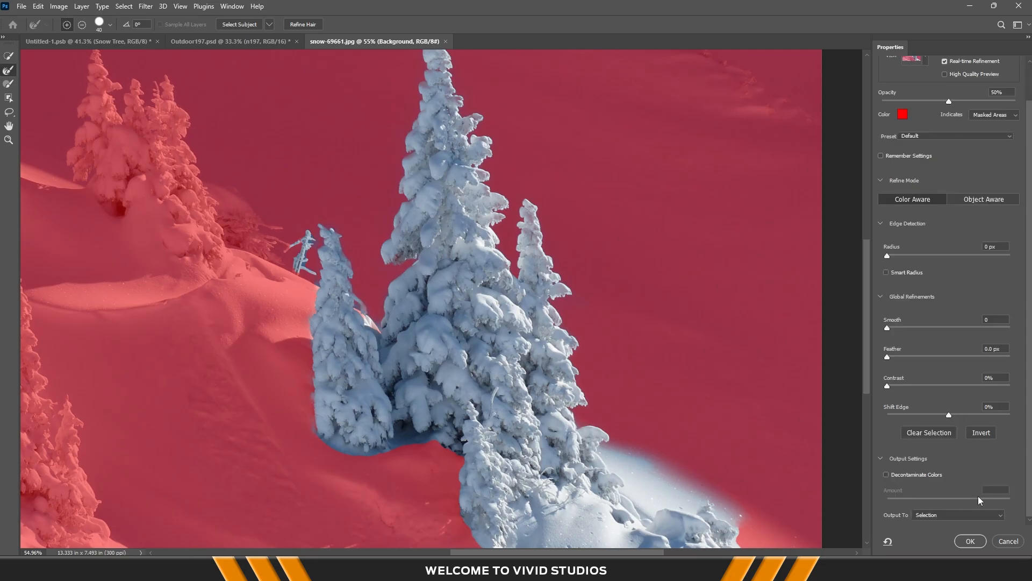
Output the refined tree selection to a new layer
{"action": "left_click", "coordinate": [974, 514]}
{"action": "left_click", "coordinate": [965, 521]}
{"action": "left_click", "coordinate": [968, 542]}
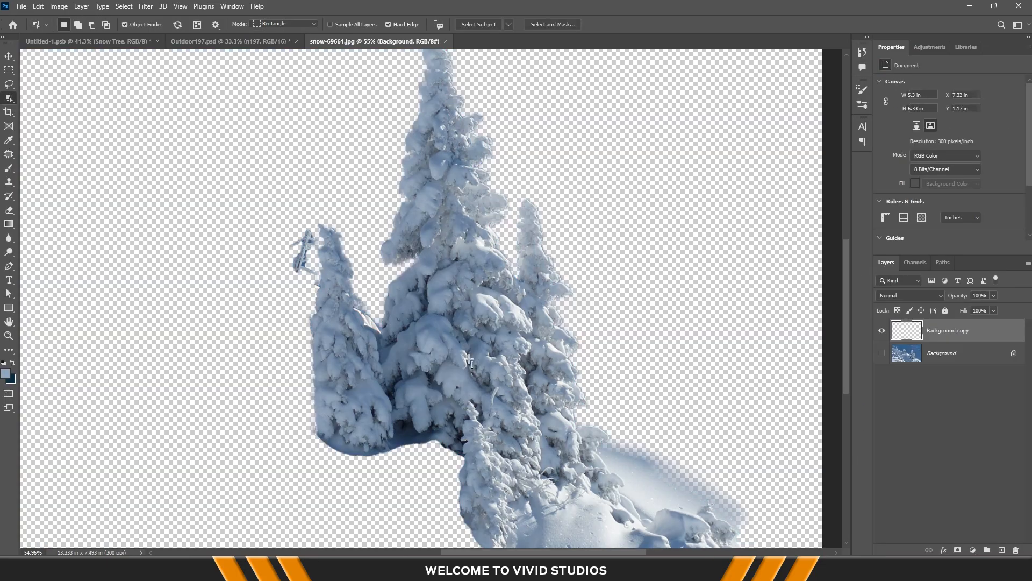
Erase the stray branch beside the small tree and clean its outline using the Eraser at size 60
{"action": "left_click_drag", "start_coordinate": [612, 252], "coordinate": [652, 307]}
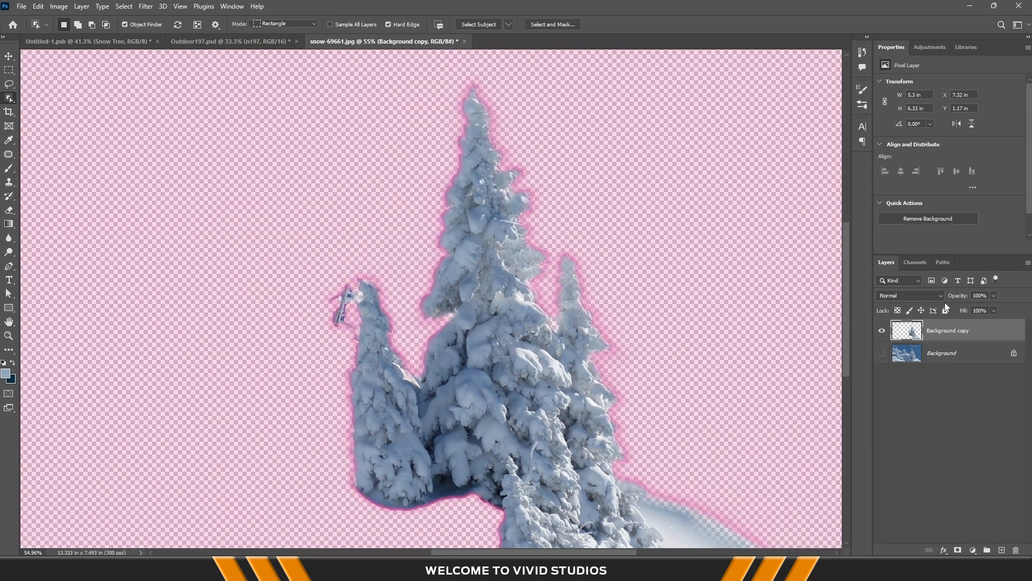
{"action": "key", "text": "e"}
{"action": "key", "text": "bracketleft"}
{"action": "key", "text": "bracketleft"}
{"action": "key", "text": "bracketleft"}
{"action": "key", "text": "bracketleft"}
{"action": "key", "text": "bracketleft"}
{"action": "key", "text": "bracketleft"}
{"action": "key", "text": "bracketleft"}
{"action": "key", "text": "bracketleft"}
{"action": "key", "text": "bracketleft"}
{"action": "key", "text": "bracketleft"}
{"action": "key", "text": "bracketleft"}
{"action": "key", "text": "bracketleft"}
{"action": "key", "text": "bracketleft"}
{"action": "key", "text": "bracketleft"}
{"action": "key", "text": "bracketleft"}
{"action": "key", "text": "bracketleft"}
{"action": "key", "text": "bracketleft"}
{"action": "key", "text": "bracketleft"}
{"action": "key", "text": "bracketleft"}
{"action": "key", "text": "bracketleft"}
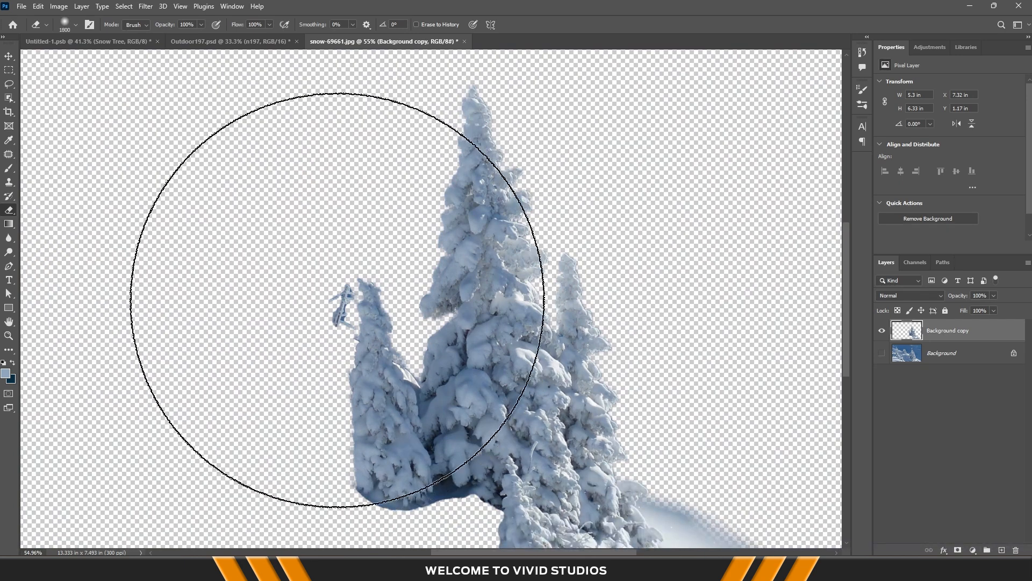
{"action": "scroll", "coordinate": [342, 309], "scroll_direction": "up", "scroll_amount": 3}
{"action": "mouse_move", "coordinate": [334, 295]}
{"action": "left_mouse_down"}
{"action": "mouse_move", "coordinate": [329, 341]}
{"action": "mouse_move", "coordinate": [350, 279]}
{"action": "mouse_move", "coordinate": [358, 363]}
{"action": "left_mouse_up"}
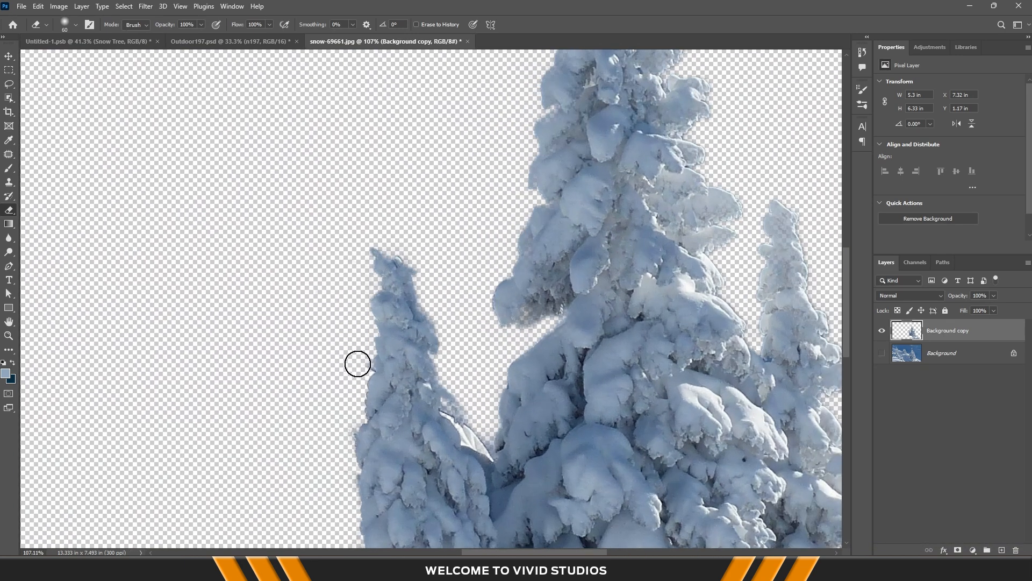
{"action": "left_click_drag", "start_coordinate": [456, 398], "coordinate": [351, 239]}
Move the tree cutout into Untitled-1.psb and place its layer at the top of the Background group
{"action": "scroll", "coordinate": [350, 239], "scroll_direction": "down", "scroll_amount": 2}
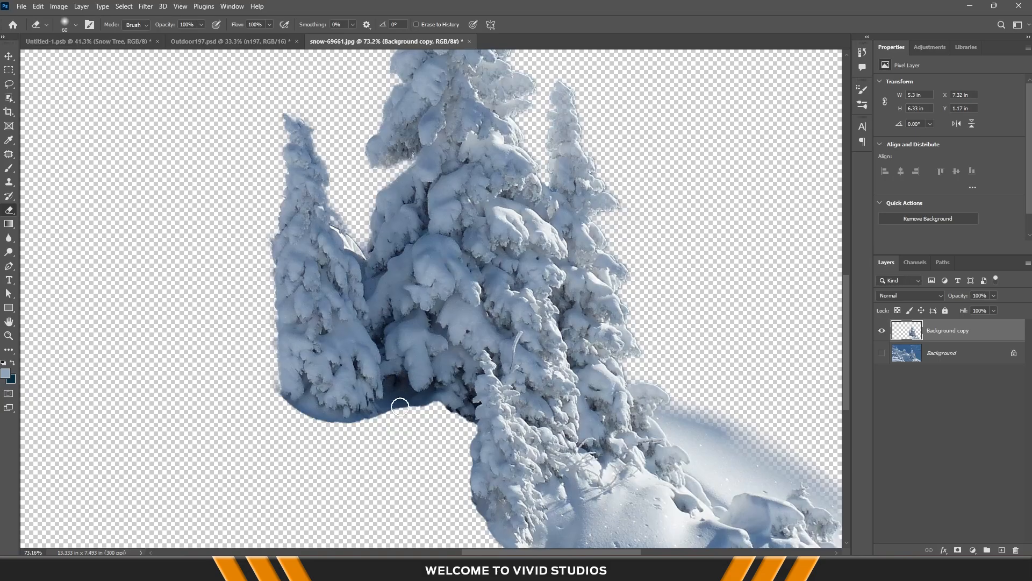
{"action": "scroll", "coordinate": [399, 406], "scroll_direction": "down", "scroll_amount": 3}
{"action": "key", "text": "v"}
{"action": "left_click_drag", "start_coordinate": [450, 303], "coordinate": [258, 271]}
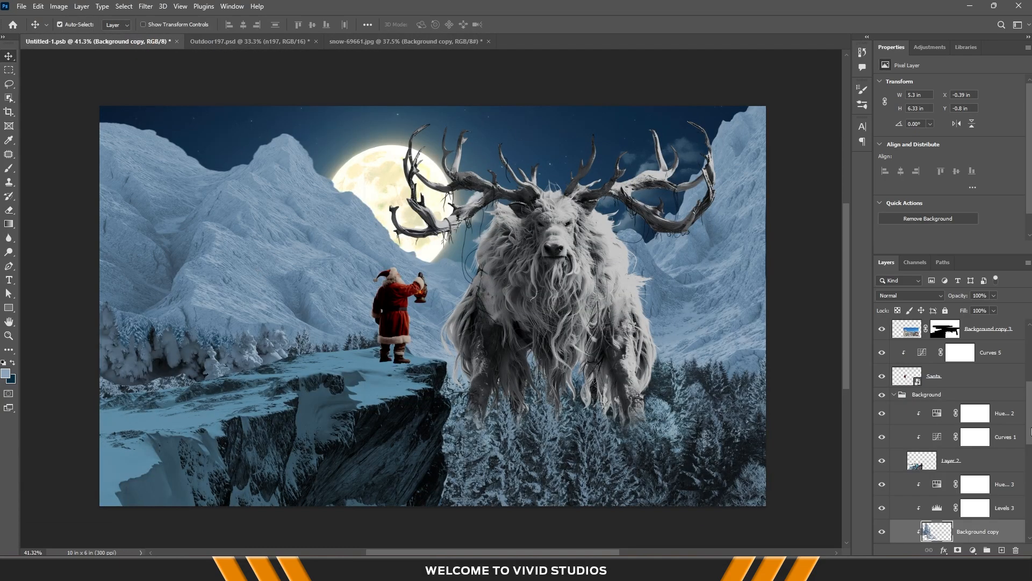
{"action": "left_click_drag", "start_coordinate": [1020, 524], "coordinate": [971, 408]}
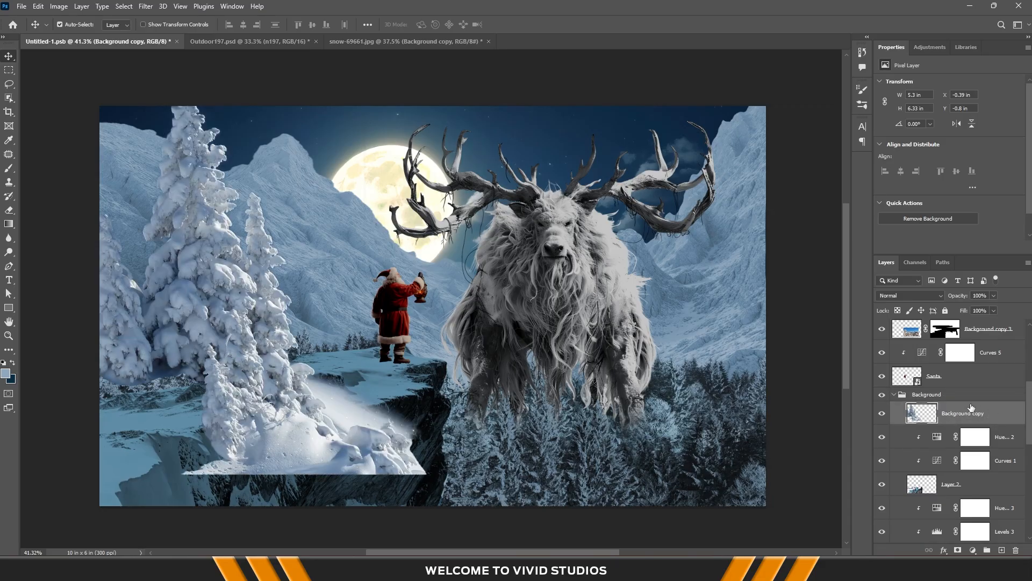
Scale the tree cutout to 64.17% and place it in the lower-left corner of the scene
{"action": "key", "text": "ctrl+t"}
{"action": "left_click_drag", "start_coordinate": [426, 263], "coordinate": [363, 265]}
{"action": "left_click_drag", "start_coordinate": [288, 302], "coordinate": [225, 397]}
{"action": "key", "text": "Return"}
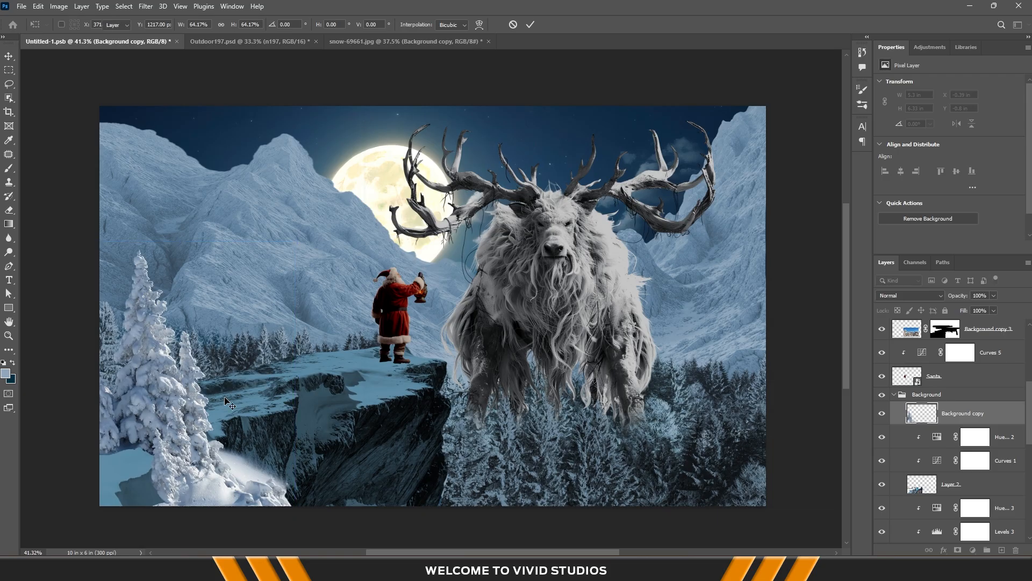
Add a layer mask to the tree cutout and paint black to hide its snow base against the cliff
{"action": "scroll", "coordinate": [450, 382], "scroll_direction": "left", "scroll_amount": 4}
{"action": "scroll", "coordinate": [457, 433], "scroll_direction": "up", "scroll_amount": 3}
{"action": "scroll", "coordinate": [458, 433], "scroll_direction": "down", "scroll_amount": 3}
{"action": "scroll", "coordinate": [458, 433], "scroll_direction": "down", "scroll_amount": 2}
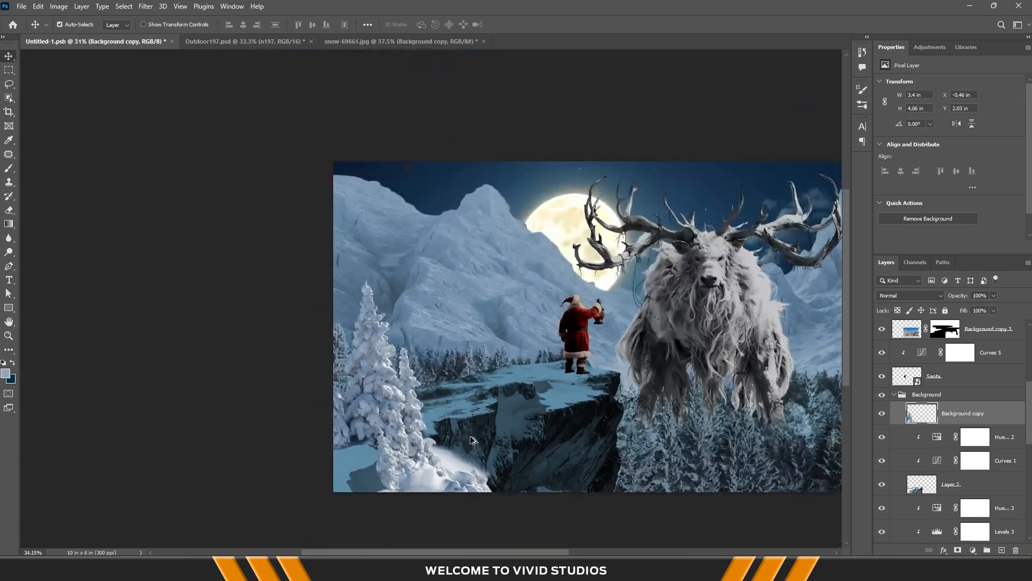
{"action": "scroll", "coordinate": [470, 435], "scroll_direction": "up", "scroll_amount": 2}
{"action": "left_click", "coordinate": [957, 550]}
{"action": "scroll", "coordinate": [484, 447], "scroll_direction": "up", "scroll_amount": 3}
{"action": "scroll", "coordinate": [424, 414], "scroll_direction": "down", "scroll_amount": 2}
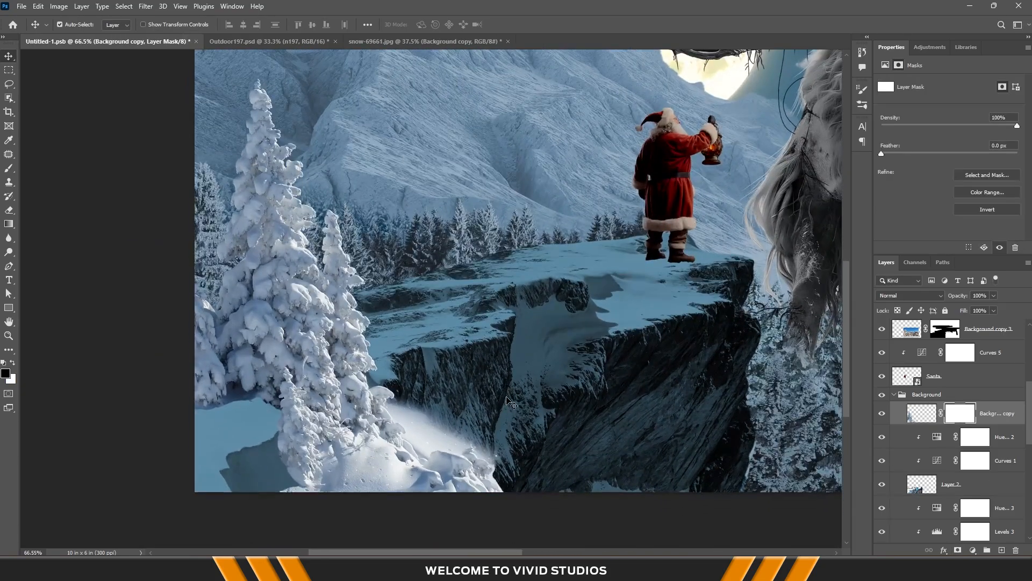
{"action": "key", "text": "b"}
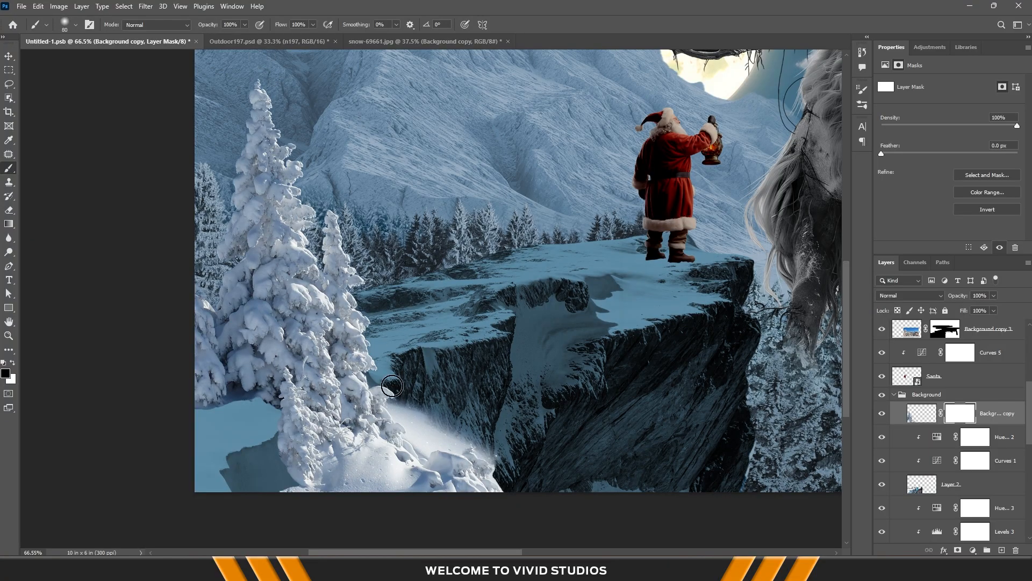
{"action": "mouse_move", "coordinate": [392, 386]}
{"action": "left_mouse_down"}
{"action": "mouse_move", "coordinate": [396, 408]}
{"action": "mouse_move", "coordinate": [385, 410]}
{"action": "mouse_move", "coordinate": [474, 438]}
{"action": "mouse_move", "coordinate": [408, 416]}
{"action": "mouse_move", "coordinate": [454, 433]}
{"action": "mouse_move", "coordinate": [433, 490]}
{"action": "mouse_move", "coordinate": [493, 490]}
{"action": "mouse_move", "coordinate": [290, 468]}
{"action": "mouse_move", "coordinate": [273, 435]}
{"action": "mouse_move", "coordinate": [358, 383]}
{"action": "mouse_move", "coordinate": [286, 396]}
{"action": "mouse_move", "coordinate": [364, 405]}
{"action": "mouse_move", "coordinate": [371, 461]}
{"action": "mouse_move", "coordinate": [212, 417]}
{"action": "left_mouse_up"}
{"action": "mouse_move", "coordinate": [296, 384]}
{"action": "left_mouse_down"}
{"action": "mouse_move", "coordinate": [353, 373]}
{"action": "mouse_move", "coordinate": [318, 388]}
{"action": "mouse_move", "coordinate": [249, 393]}
{"action": "mouse_move", "coordinate": [216, 411]}
{"action": "left_mouse_up"}
{"action": "scroll", "coordinate": [361, 427], "scroll_direction": "down", "scroll_amount": 3}
{"action": "left_click_drag", "start_coordinate": [363, 426], "coordinate": [226, 433]}
{"action": "scroll", "coordinate": [229, 430], "scroll_direction": "down", "scroll_amount": 4}
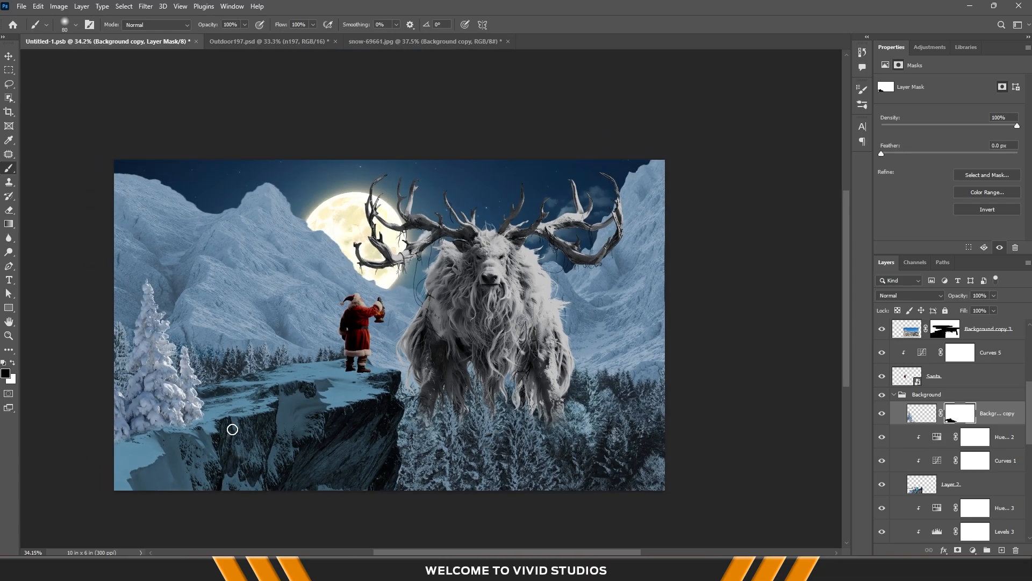
Duplicate the snowy tree cutout to the right side of the scene and place the copy at the top of the layer stack
{"action": "key", "text": "v"}
{"action": "left_click_drag", "start_coordinate": [152, 379], "coordinate": [638, 462]}
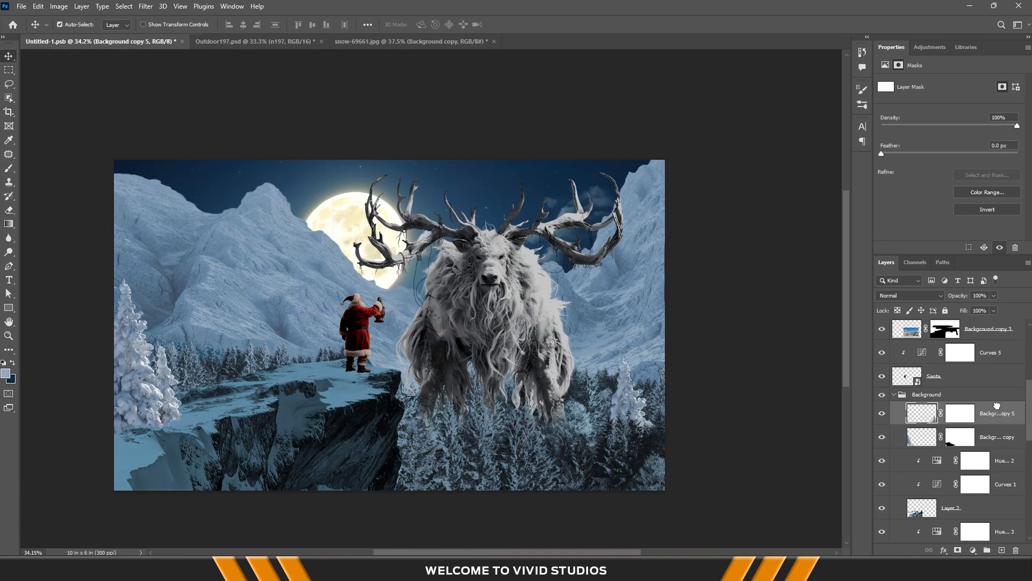
{"action": "scroll", "coordinate": [997, 405], "scroll_direction": "up", "scroll_amount": 5}
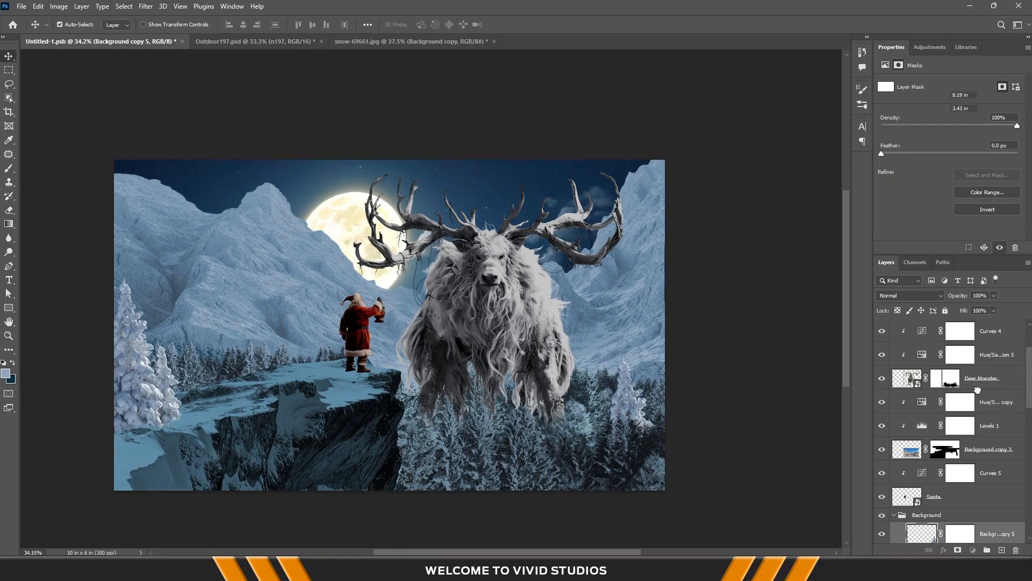
{"action": "left_click_drag", "start_coordinate": [977, 390], "coordinate": [975, 394]}
{"action": "scroll", "coordinate": [993, 418], "scroll_direction": "up", "scroll_amount": 3}
{"action": "left_click_drag", "start_coordinate": [990, 473], "coordinate": [996, 325]}
Scale the duplicated tree cutout to 115.08% and position it in the scene's lower-right corner
{"action": "key", "text": "ctrl+t"}
{"action": "left_click_drag", "start_coordinate": [751, 346], "coordinate": [777, 327]}
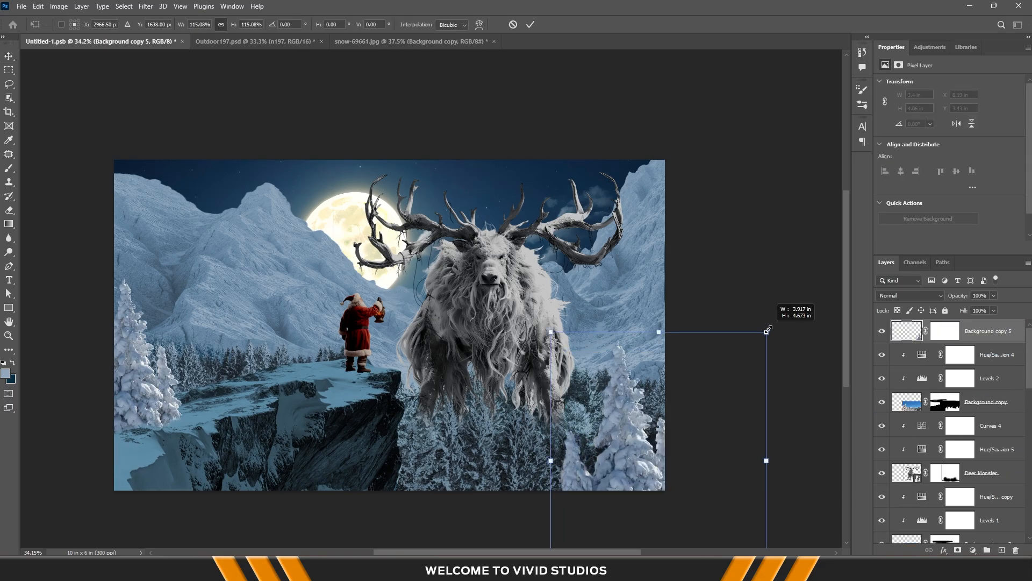
{"action": "left_click_drag", "start_coordinate": [650, 353], "coordinate": [675, 343]}
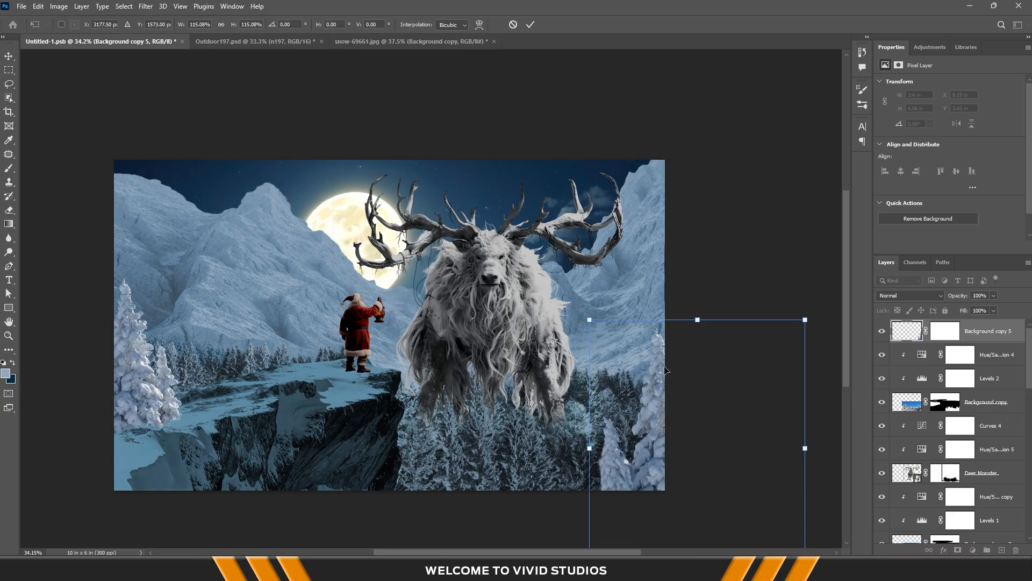
{"action": "key", "text": "Return"}
{"action": "left_click_drag", "start_coordinate": [618, 467], "coordinate": [608, 487]}
{"action": "scroll", "coordinate": [615, 482], "scroll_direction": "up", "scroll_amount": 12}
{"action": "scroll", "coordinate": [615, 484], "scroll_direction": "up", "scroll_amount": 3}
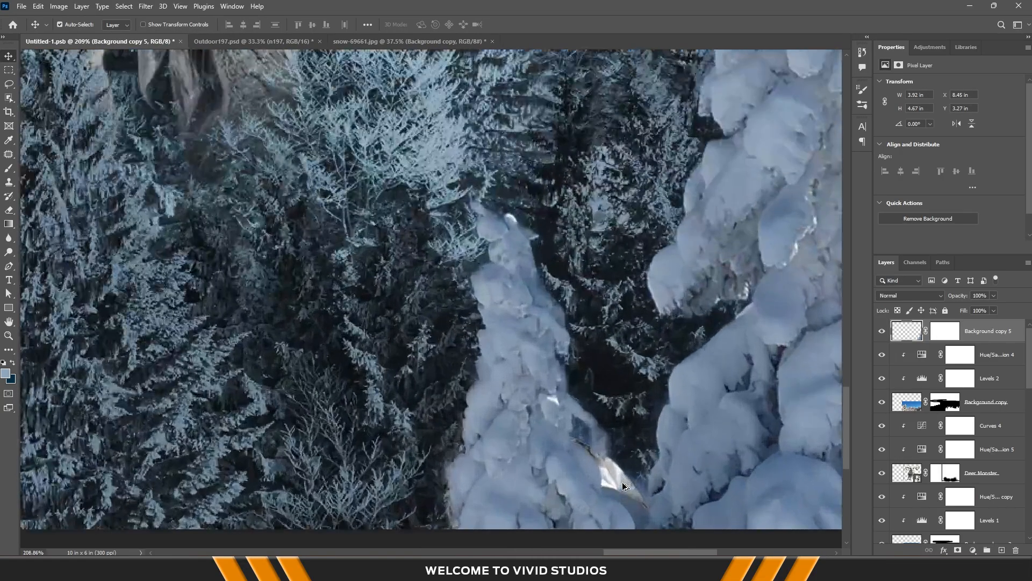
{"action": "scroll", "coordinate": [619, 486], "scroll_direction": "down", "scroll_amount": 15}
{"action": "scroll", "coordinate": [621, 488], "scroll_direction": "down", "scroll_amount": 2}
{"action": "scroll", "coordinate": [399, 464], "scroll_direction": "up", "scroll_amount": 3}
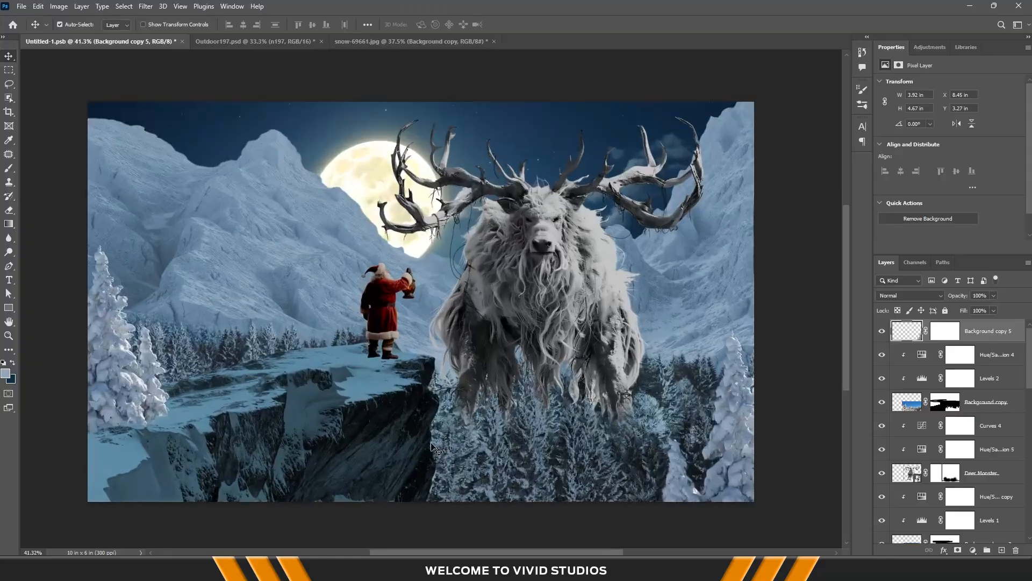
{"action": "left_click_drag", "start_coordinate": [435, 448], "coordinate": [480, 442]}
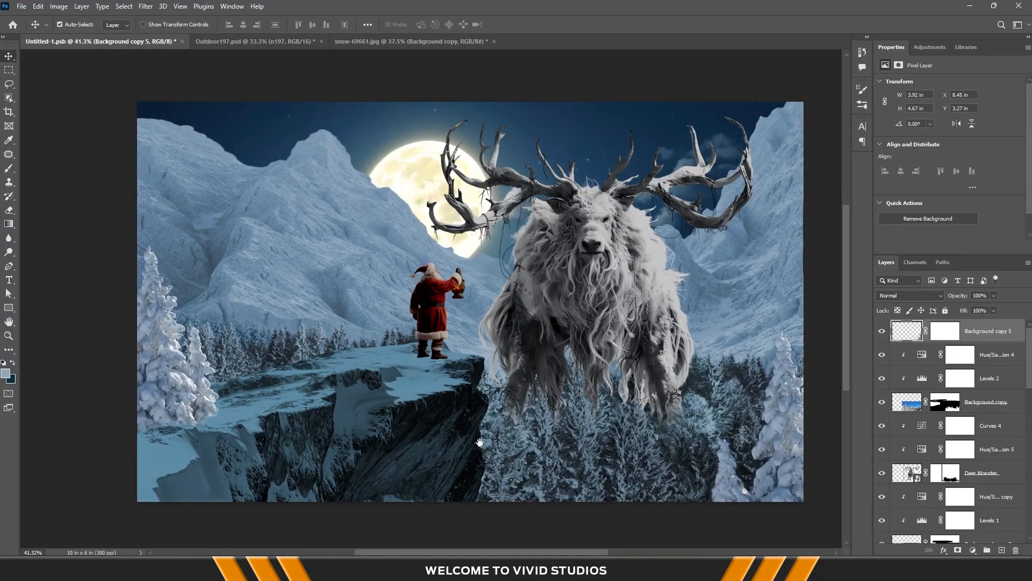
Bring the n197 snowy trees from Outdoor197.psd into Untitled-1.psb and place the layer directly below the cliff's Layer 2
{"action": "left_click", "coordinate": [280, 42]}
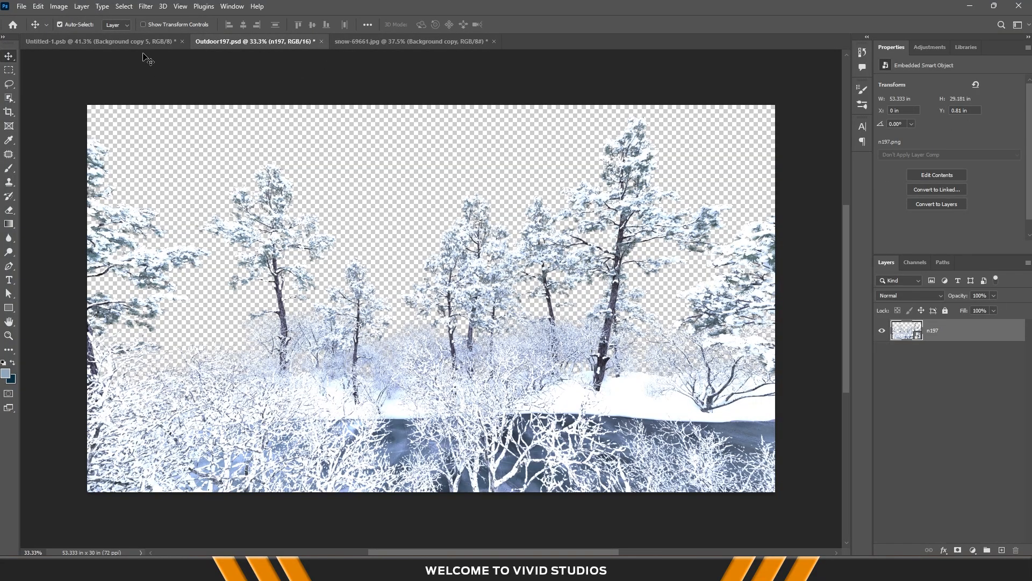
{"action": "left_click_drag", "start_coordinate": [142, 57], "coordinate": [980, 466]}
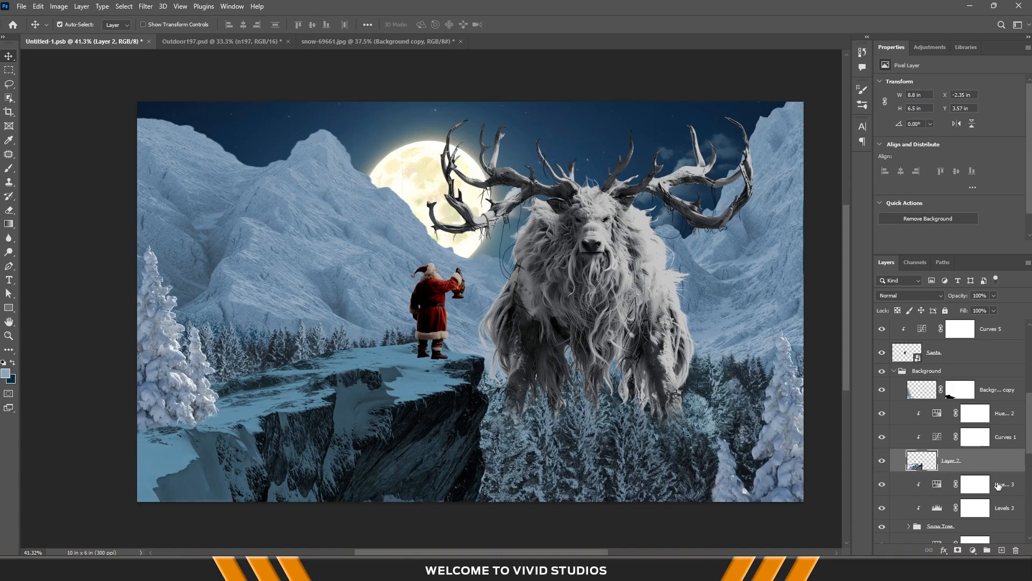
{"action": "left_click", "coordinate": [242, 43]}
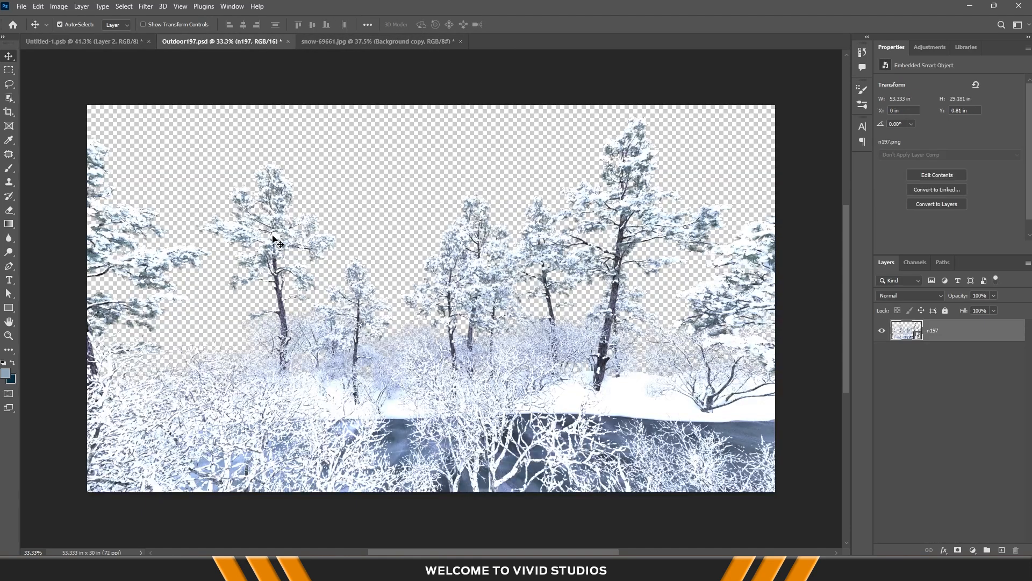
{"action": "left_click_drag", "start_coordinate": [251, 208], "coordinate": [293, 282]}
{"action": "left_click", "coordinate": [504, 218]}
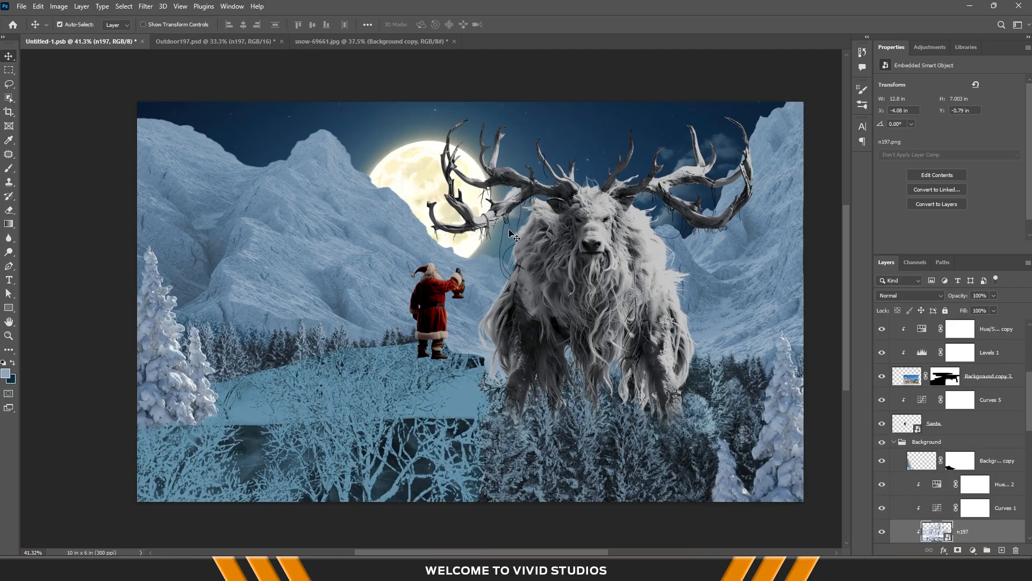
{"action": "left_click_drag", "start_coordinate": [993, 391], "coordinate": [995, 426]}
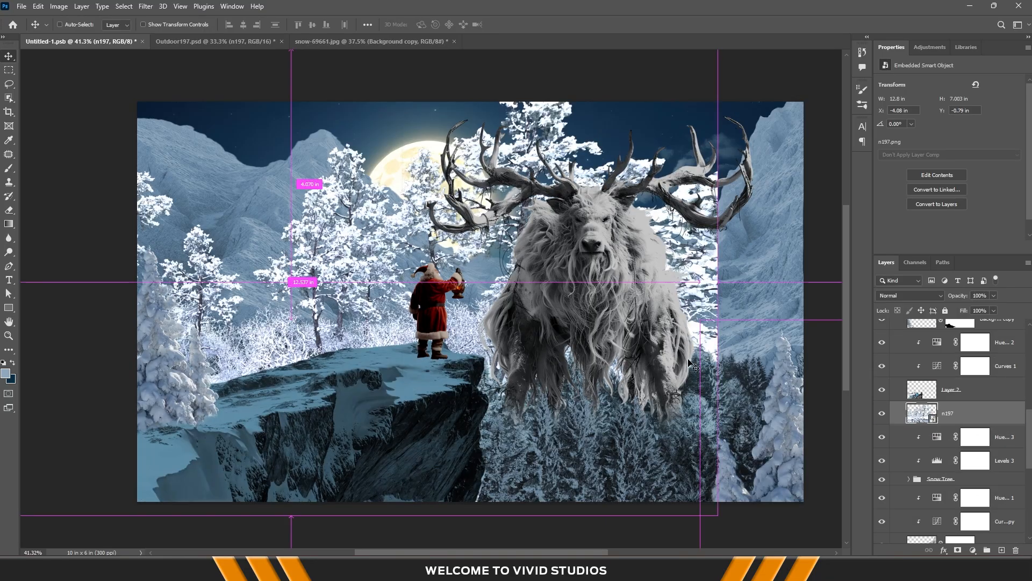
Scale the n197 trees to 6.72% and position them behind the cliff, between the large tree and Santa
{"action": "key", "text": "ctrl+t"}
{"action": "left_click_drag", "start_coordinate": [718, 277], "coordinate": [365, 381]}
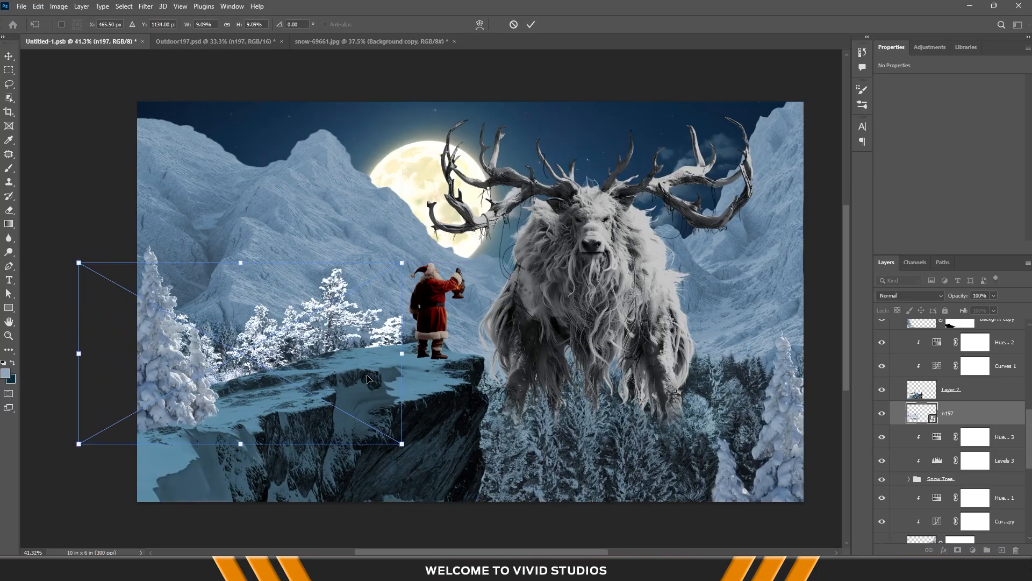
{"action": "left_click_drag", "start_coordinate": [80, 352], "coordinate": [160, 355]}
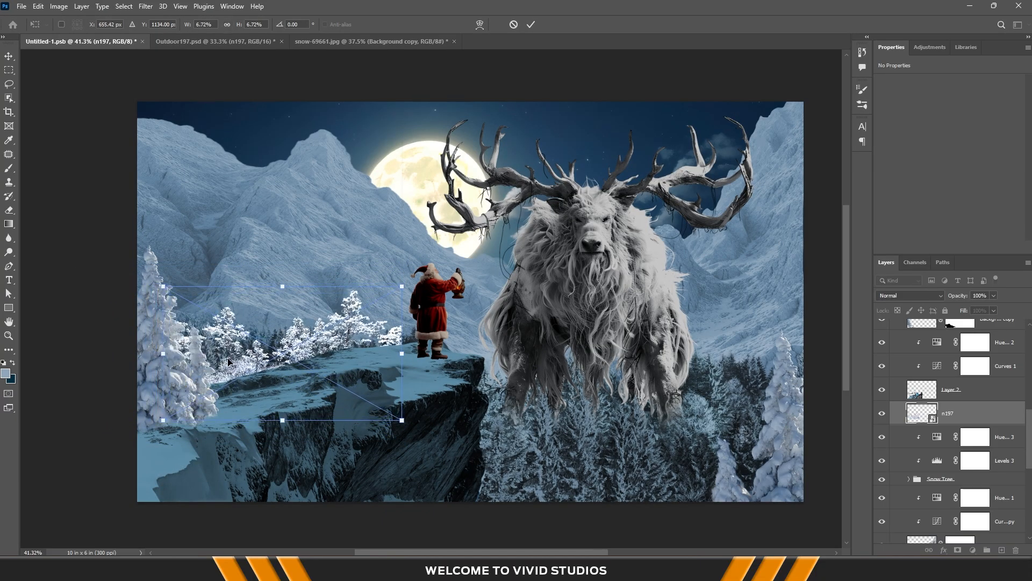
{"action": "key", "text": "Return"}
Add a layer mask to n197 and fill a lassoed area with black to hide the cut-off tree beside Santa
{"action": "scroll", "coordinate": [386, 345], "scroll_direction": "up", "scroll_amount": 12}
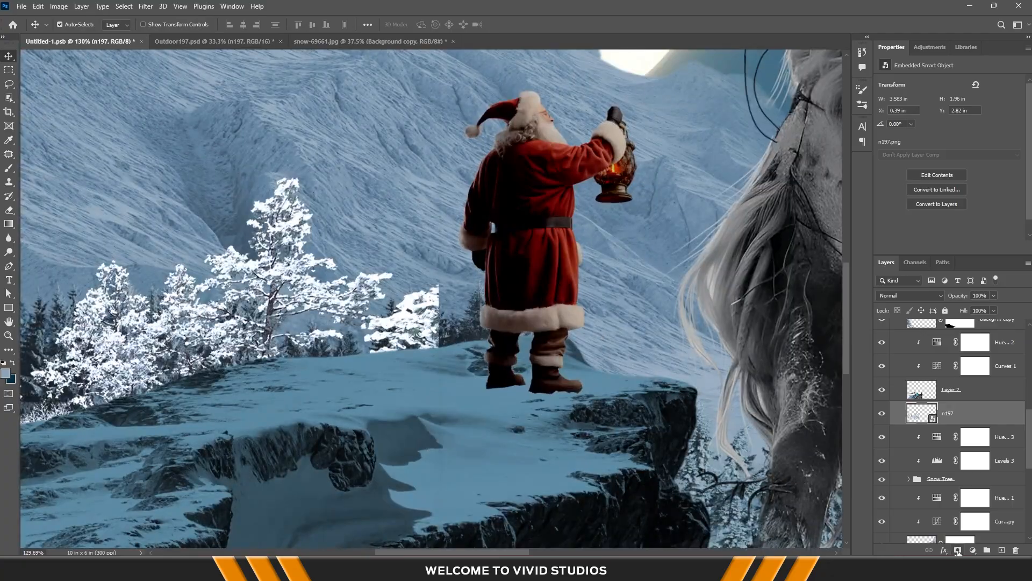
{"action": "left_click", "coordinate": [958, 551]}
{"action": "scroll", "coordinate": [404, 329], "scroll_direction": "up", "scroll_amount": 4}
{"action": "key", "text": "l"}
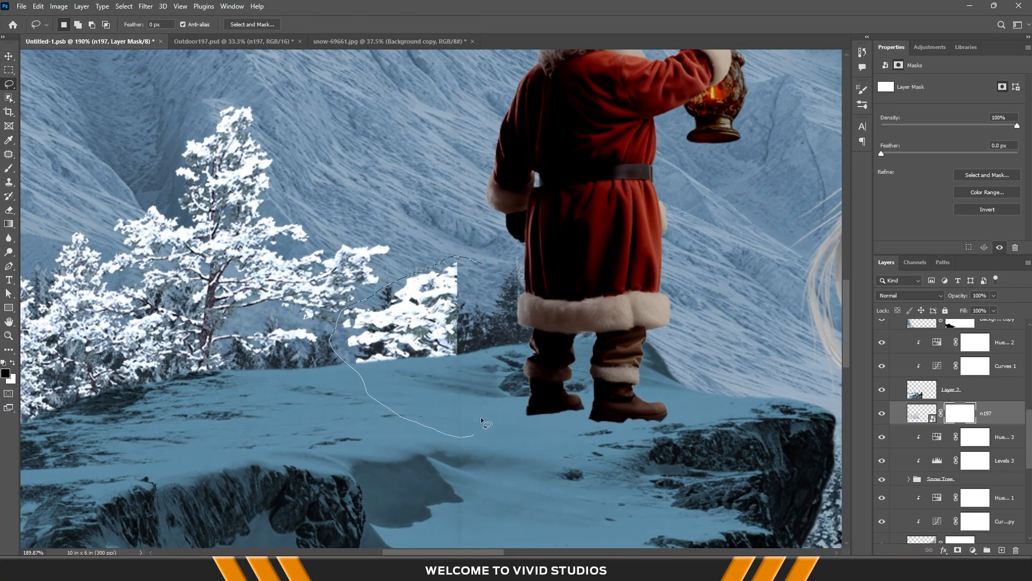
{"action": "left_click_drag", "start_coordinate": [482, 264], "coordinate": [487, 268]}
{"action": "key", "text": "alt+BackSpace"}
{"action": "key", "text": "ctrl+d"}
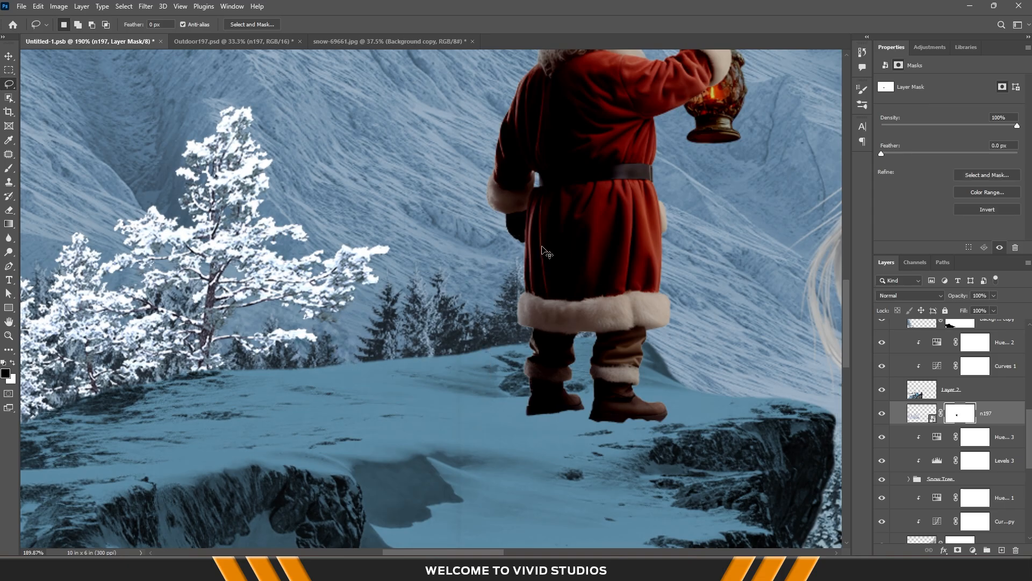
Duplicate the masked n197 trees and move the copy down to the bottom of the scene beside the cliff
{"action": "scroll", "coordinate": [428, 253], "scroll_direction": "down", "scroll_amount": 5}
{"action": "scroll", "coordinate": [428, 253], "scroll_direction": "down", "scroll_amount": 5}
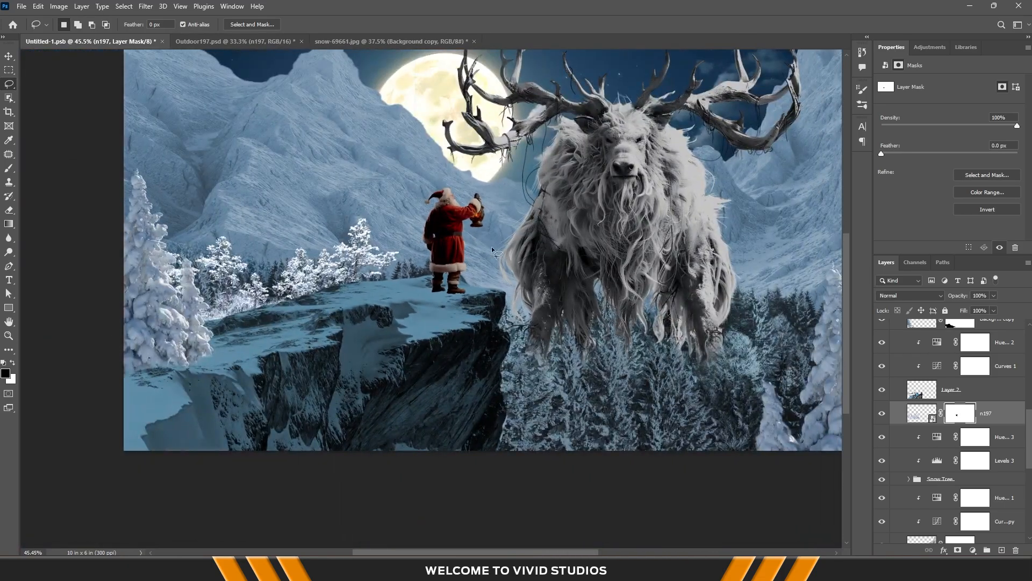
{"action": "key", "text": "v"}
{"action": "left_click_drag", "start_coordinate": [1003, 415], "coordinate": [1000, 431], "text": "alt"}
{"action": "key", "text": "ctrl+t"}
{"action": "left_click_drag", "start_coordinate": [357, 277], "coordinate": [597, 411]}
{"action": "key", "text": "Return"}
Move the n197 copy layer up the stack to directly below Background copy 5
{"action": "left_click_drag", "start_coordinate": [998, 440], "coordinate": [998, 331]}
{"action": "scroll", "coordinate": [973, 445], "scroll_direction": "up", "scroll_amount": 5}
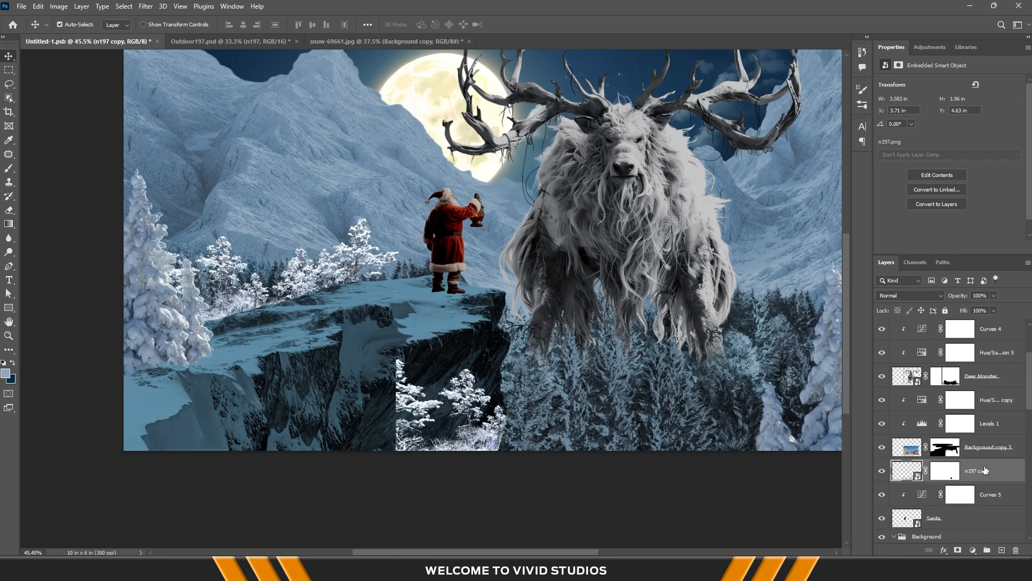
{"action": "left_click_drag", "start_coordinate": [984, 471], "coordinate": [952, 343]}
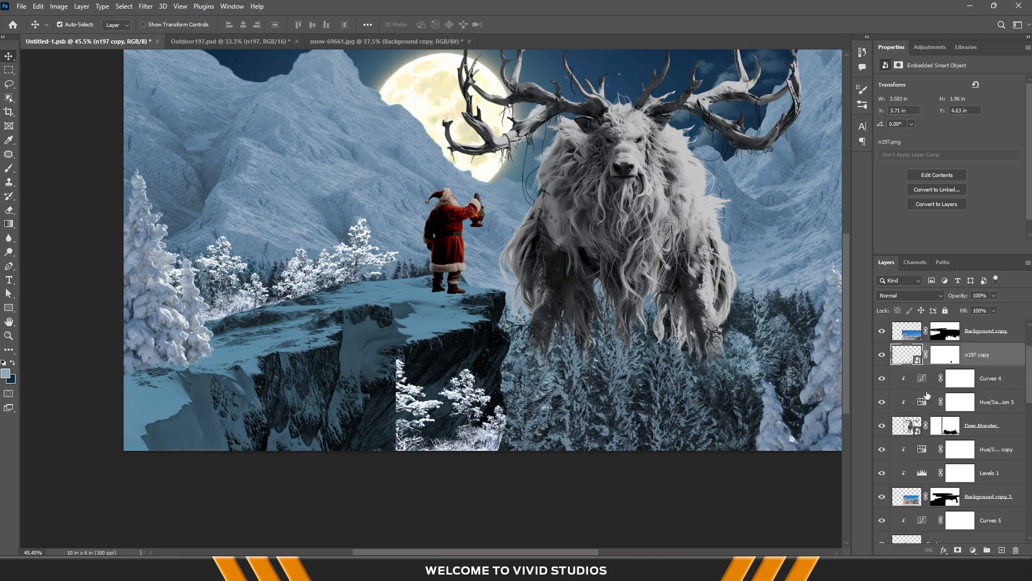
{"action": "scroll", "coordinate": [928, 400], "scroll_direction": "up", "scroll_amount": 3}
{"action": "left_click_drag", "start_coordinate": [994, 426], "coordinate": [989, 342]}
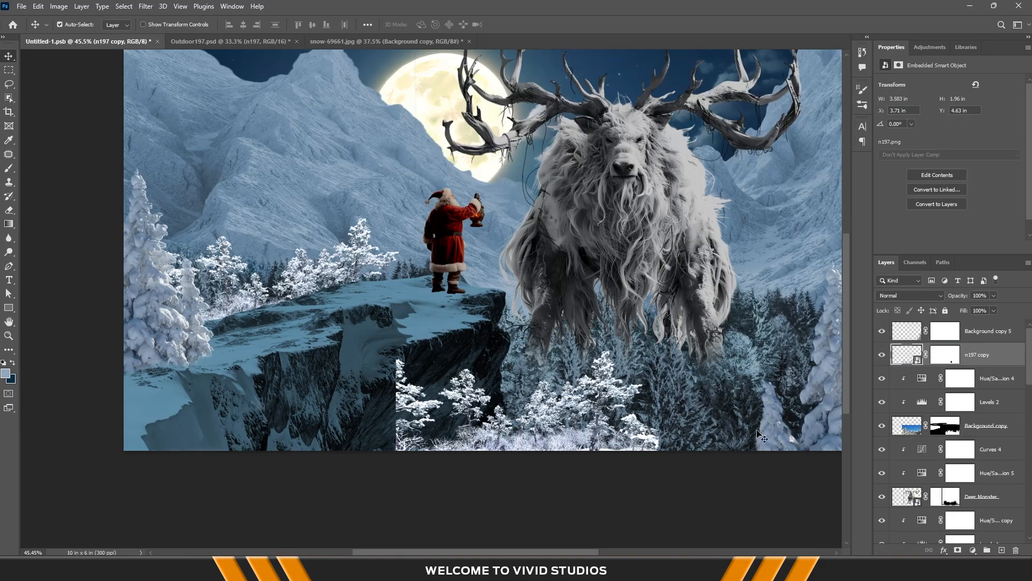
Enlarge the n197 copy to about 4.47 by 2.44 inches and position it along the bottom edge of the forest
{"action": "left_click_drag", "start_coordinate": [529, 440], "coordinate": [766, 346]}
{"action": "key", "text": "ctrl+minus"}
{"action": "scroll", "coordinate": [635, 407], "scroll_direction": "up", "scroll_amount": 1}
{"action": "key", "text": "ctrl+t"}
{"action": "mouse_move", "coordinate": [671, 376]}
{"action": "left_mouse_down"}
{"action": "mouse_move", "coordinate": [654, 393]}
{"action": "mouse_move", "coordinate": [663, 393]}
{"action": "left_mouse_up"}
{"action": "key", "text": "Return"}
Load the cliff's Layer 2 as a selection and fill it with black on the n197 copy mask, then deselect
{"action": "scroll", "coordinate": [432, 431], "scroll_direction": "up", "scroll_amount": 5}
{"action": "left_click_drag", "start_coordinate": [471, 418], "coordinate": [460, 418]}
{"action": "left_click", "coordinate": [958, 354]}
{"action": "key", "text": "d"}
{"action": "key", "text": "l"}
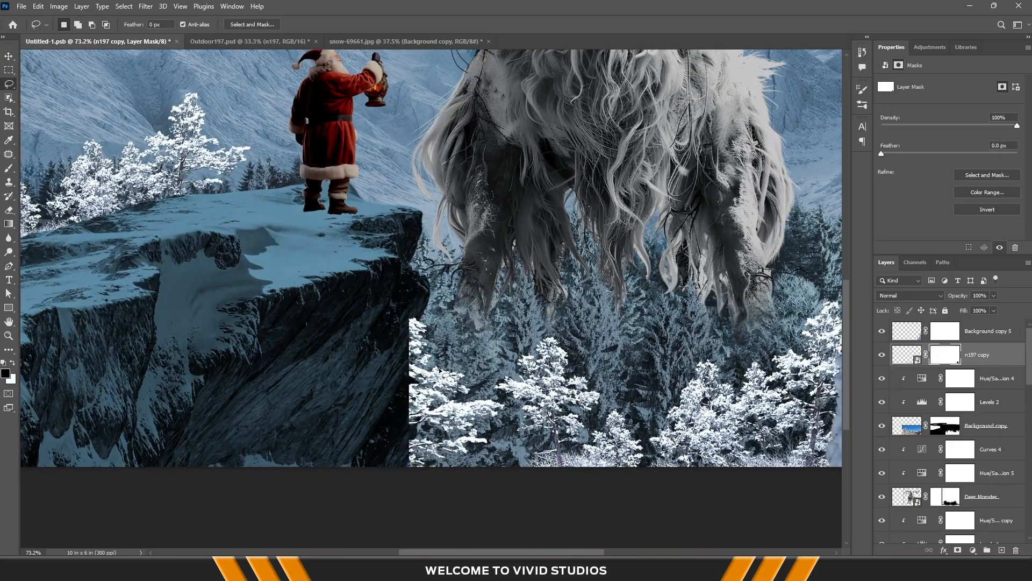
{"action": "scroll", "coordinate": [936, 467], "scroll_direction": "down", "scroll_amount": 8}
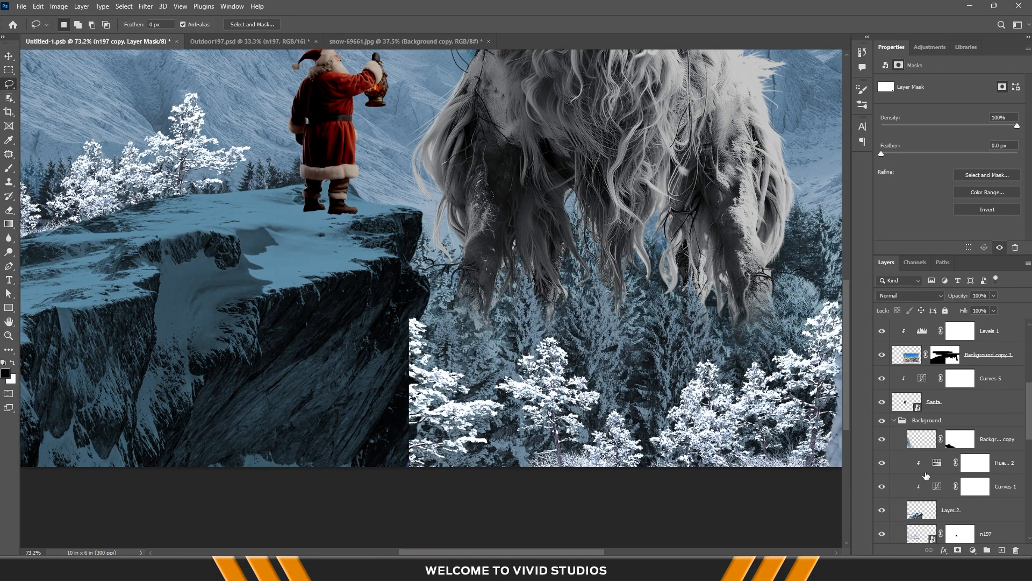
{"action": "left_click", "coordinate": [922, 467], "text": "ctrl"}
{"action": "key", "text": "v"}
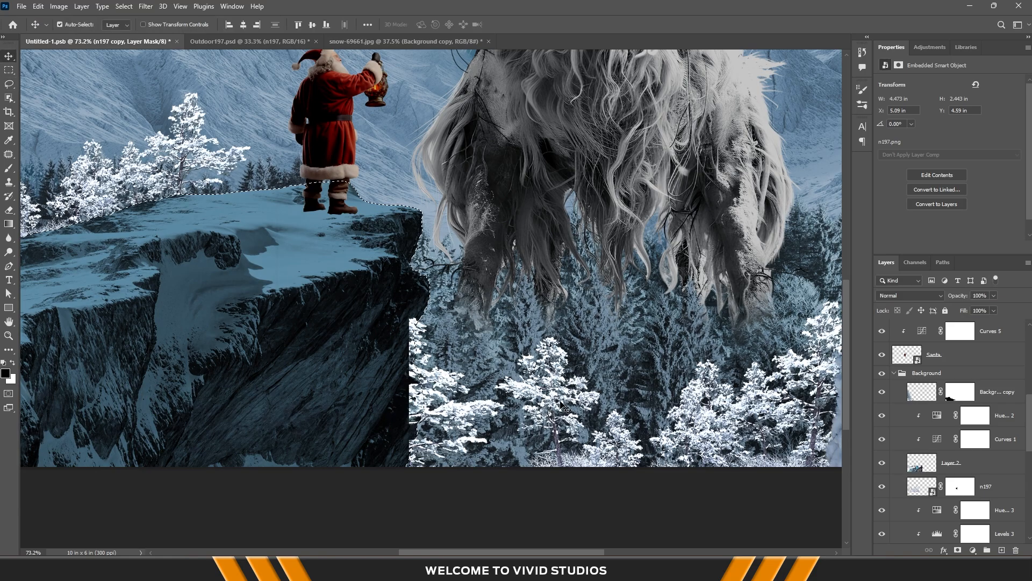
{"action": "right_click", "coordinate": [713, 409]}
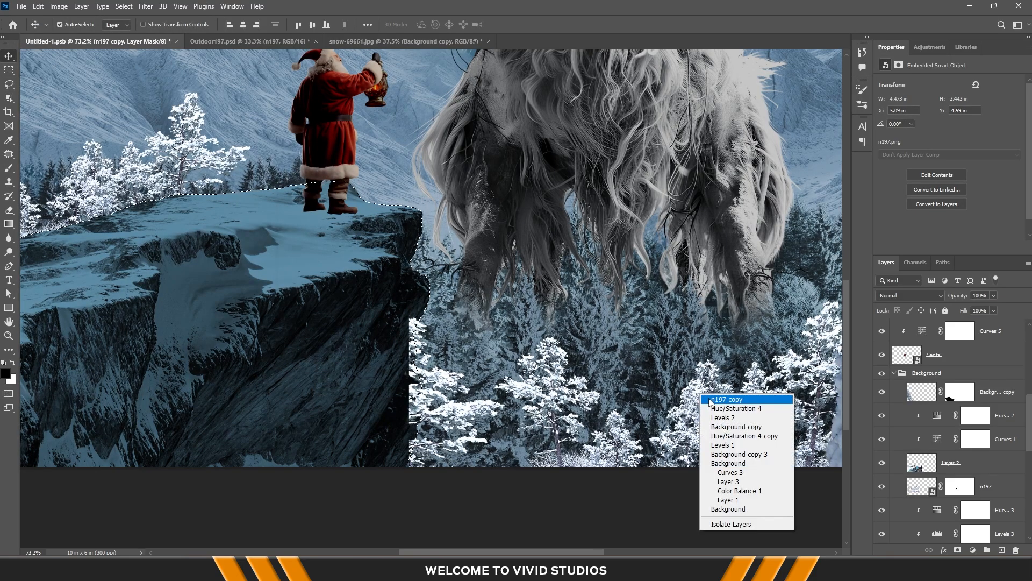
{"action": "left_click", "coordinate": [719, 399]}
{"action": "key", "text": "alt+Delete"}
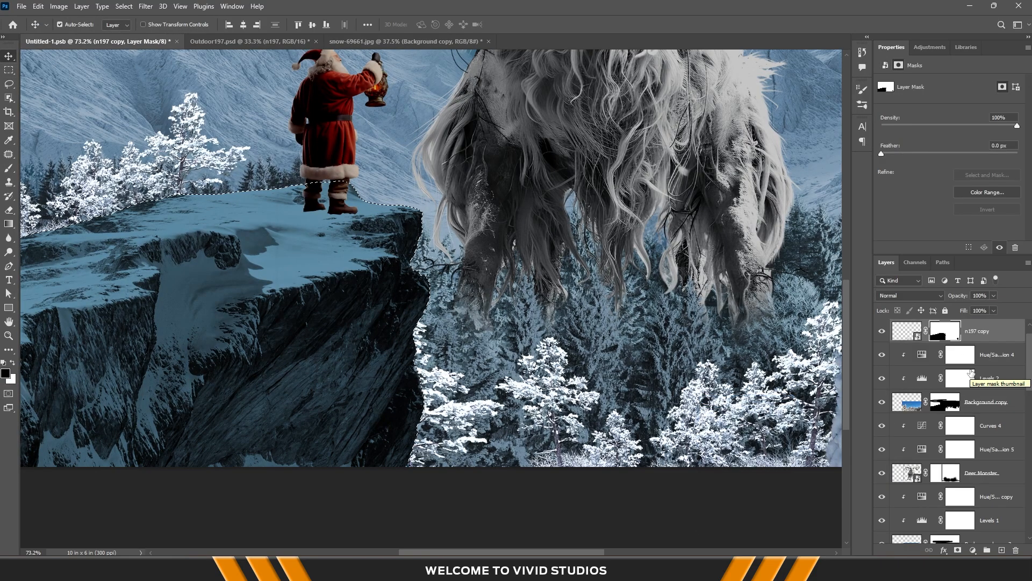
{"action": "key", "text": "ctrl+d"}
{"action": "scroll", "coordinate": [494, 343], "scroll_direction": "down", "scroll_amount": 3}
{"action": "scroll", "coordinate": [494, 343], "scroll_direction": "down", "scroll_amount": 3}
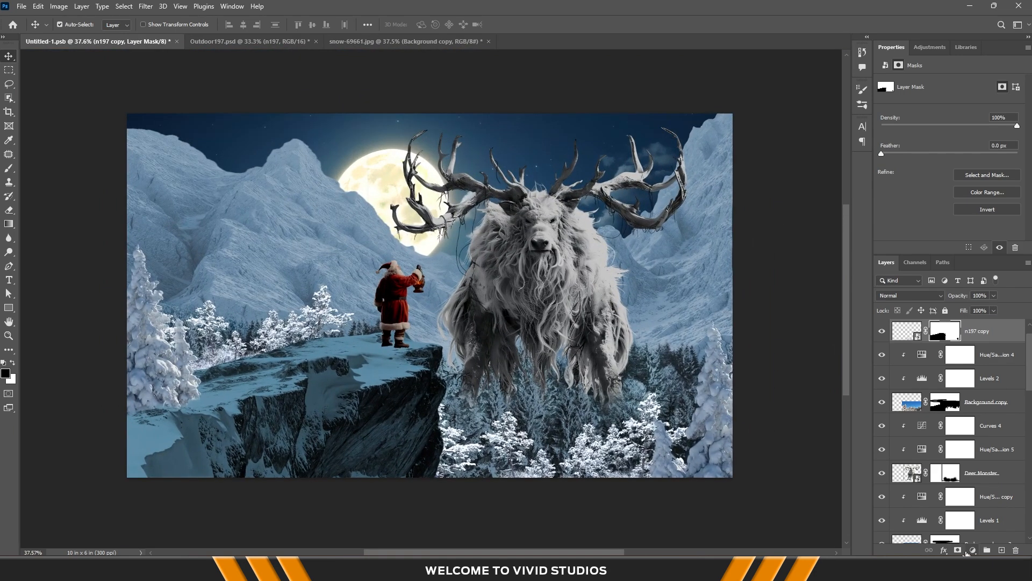
{"action": "left_click", "coordinate": [972, 550]}
{"action": "left_click", "coordinate": [962, 409]}
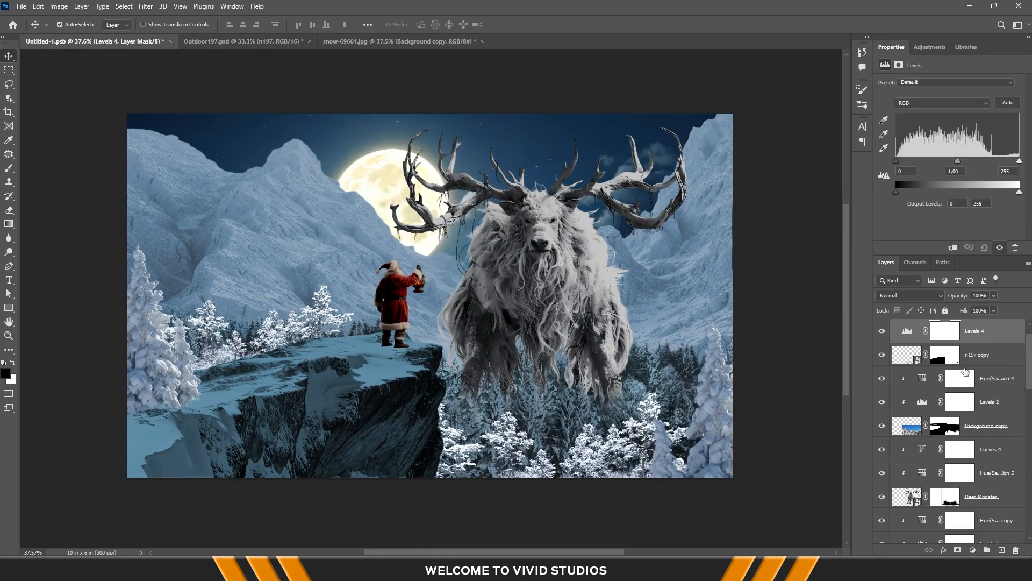
{"action": "left_click", "coordinate": [953, 248]}
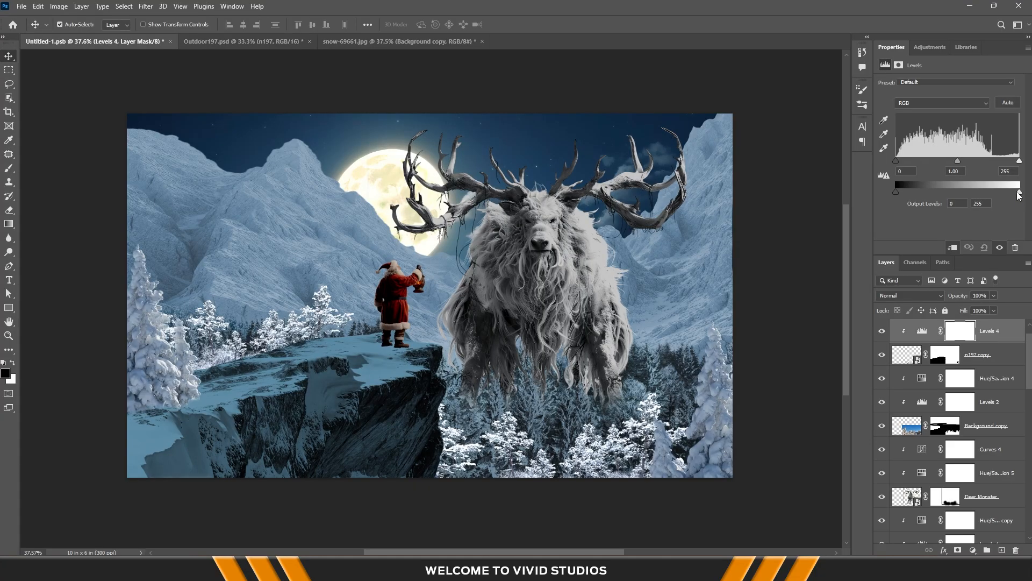
{"action": "left_click", "coordinate": [1016, 550]}
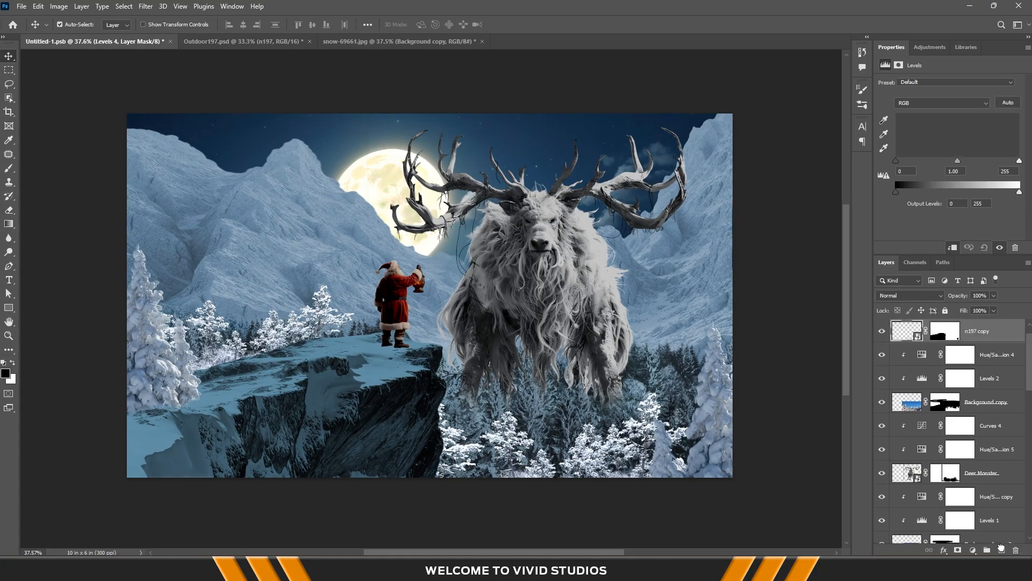
Add a Curves adjustment clipped to n197 copy and darken the trees by raising the black input and lowering the white output
{"action": "left_click", "coordinate": [972, 550]}
{"action": "left_click", "coordinate": [986, 415]}
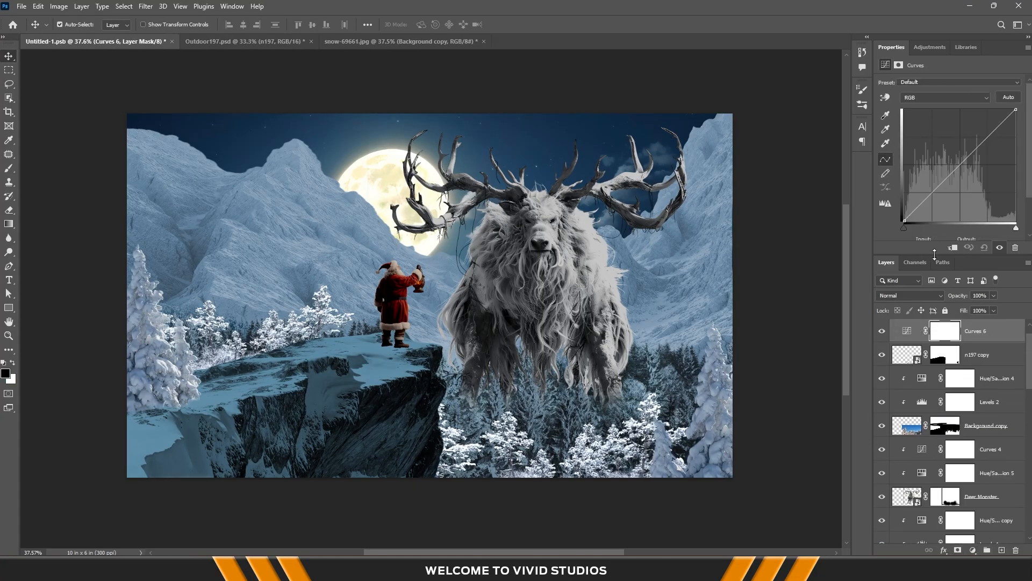
{"action": "left_click", "coordinate": [953, 248]}
{"action": "left_click_drag", "start_coordinate": [909, 222], "coordinate": [919, 223]}
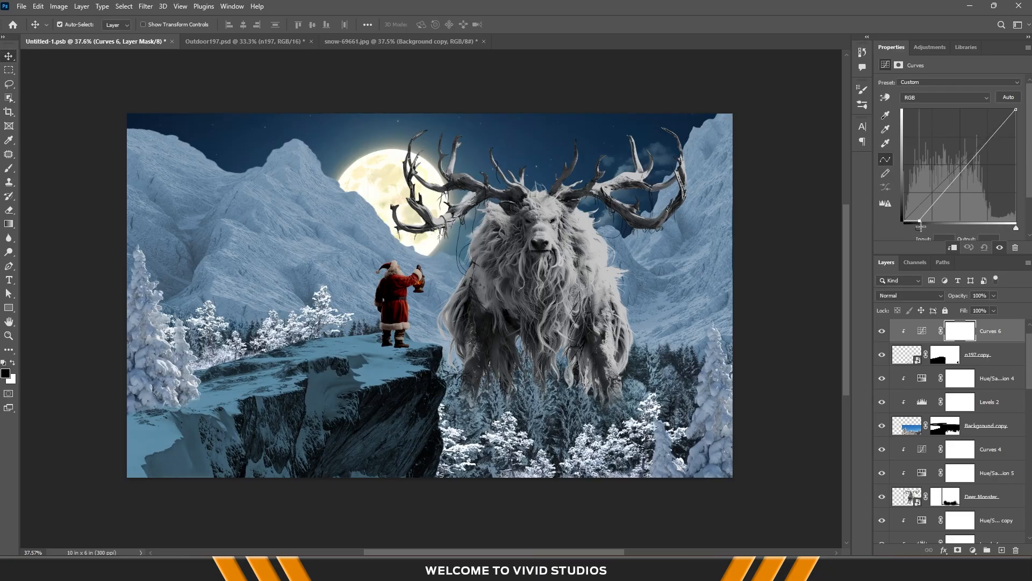
{"action": "left_click_drag", "start_coordinate": [1015, 111], "coordinate": [1016, 151]}
{"action": "left_click_drag", "start_coordinate": [916, 221], "coordinate": [938, 229]}
{"action": "left_click_drag", "start_coordinate": [1016, 150], "coordinate": [1022, 163]}
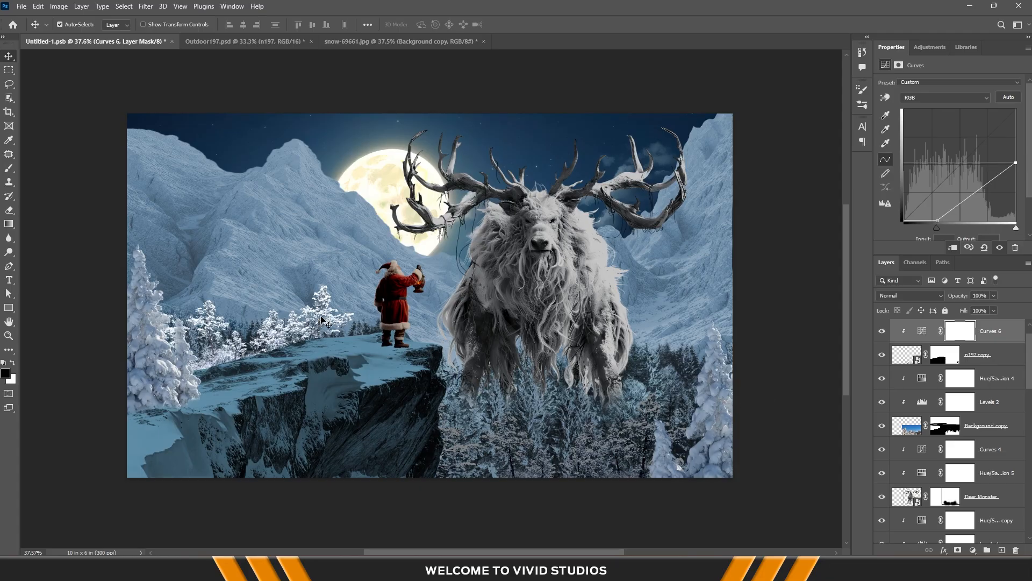
Add a Curves adjustment clipped to the n197 trees behind Santa, lowering the white output and raising the black input to darken them
{"action": "left_click", "coordinate": [323, 321]}
{"action": "left_click", "coordinate": [972, 550]}
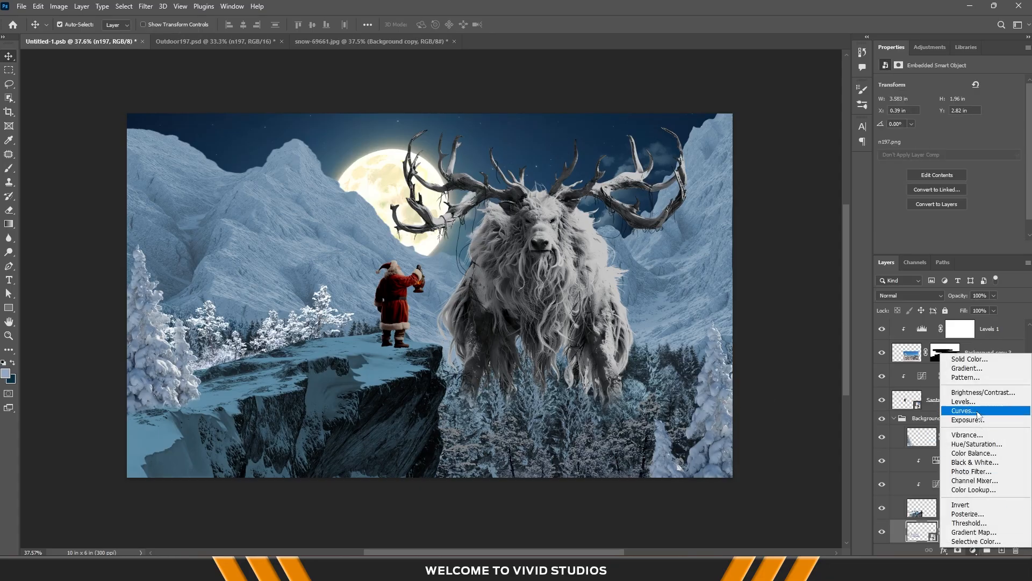
{"action": "left_click", "coordinate": [962, 411]}
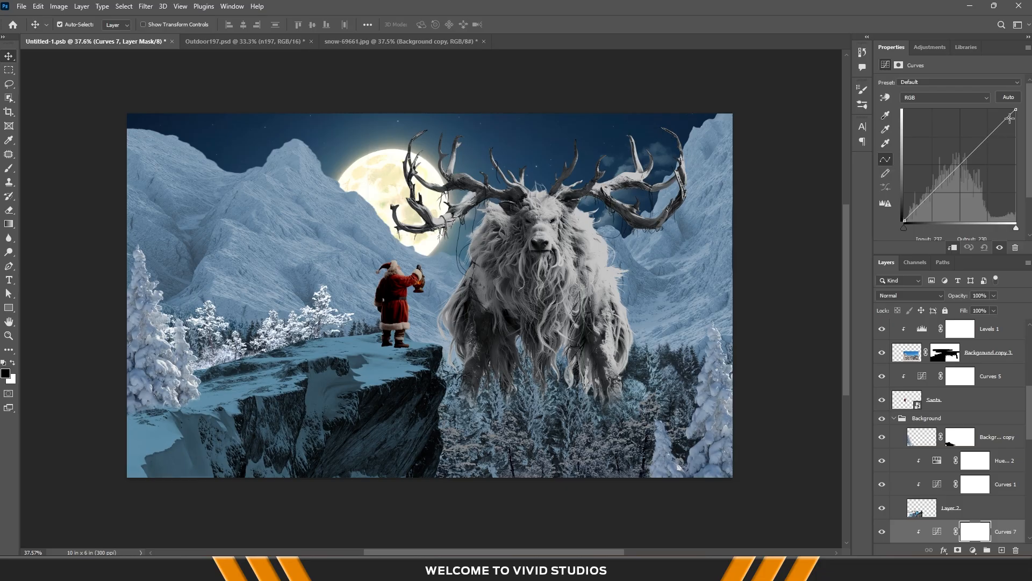
{"action": "left_click_drag", "start_coordinate": [1009, 118], "coordinate": [1028, 146]}
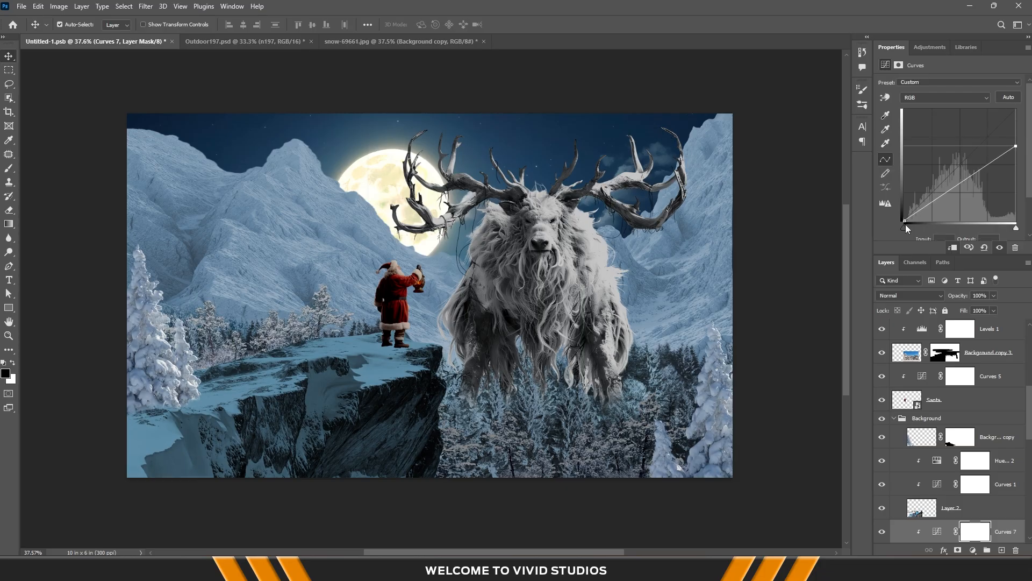
{"action": "left_click_drag", "start_coordinate": [905, 225], "coordinate": [931, 228]}
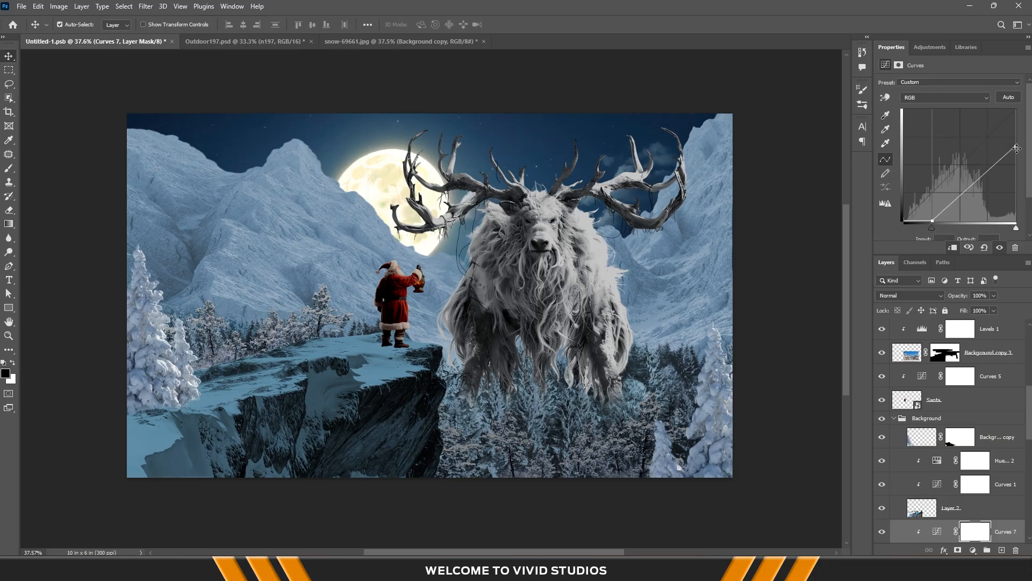
{"action": "left_click_drag", "start_coordinate": [1017, 148], "coordinate": [1015, 150]}
Add a Levels adjustment clipped to the Background copy tree beside the cliff, darkening its midtones and lowering the white output
{"action": "left_click", "coordinate": [997, 437]}
{"action": "left_click", "coordinate": [972, 550]}
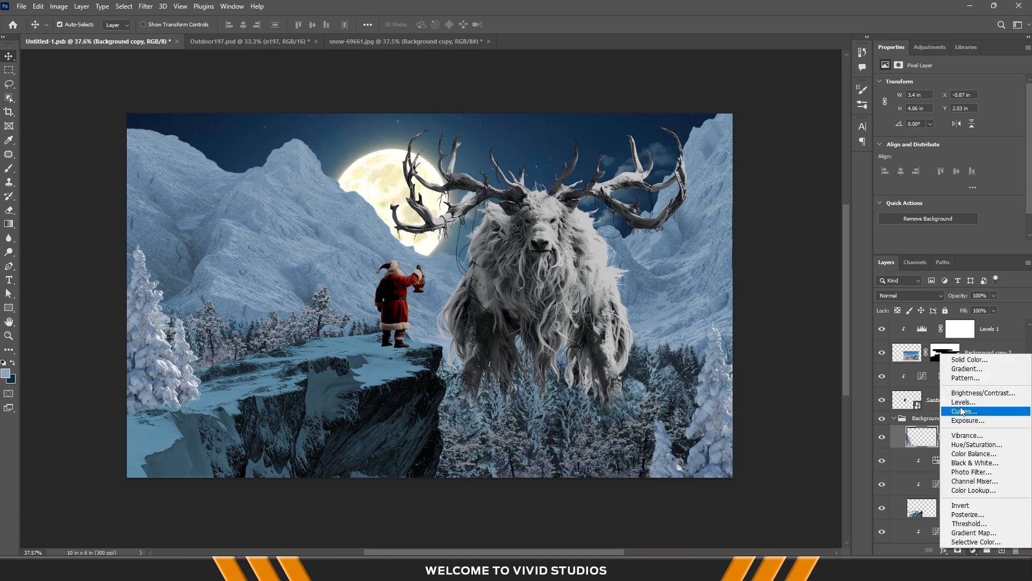
{"action": "left_click", "coordinate": [968, 412]}
{"action": "left_click", "coordinate": [952, 248]}
{"action": "left_click_drag", "start_coordinate": [1019, 192], "coordinate": [978, 192]}
{"action": "left_click_drag", "start_coordinate": [957, 160], "coordinate": [975, 192]}
Add a Levels adjustment clipped to Background copy 5, with midtones at 0.46 and white output at 104, to darken those trees
{"action": "left_click", "coordinate": [678, 460]}
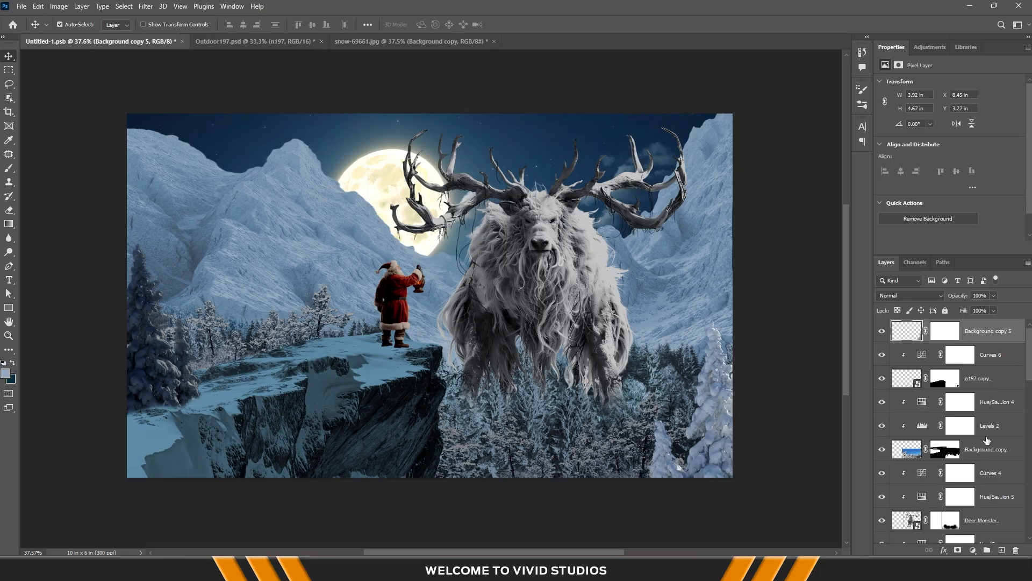
{"action": "left_click", "coordinate": [972, 550]}
{"action": "left_click", "coordinate": [954, 408]}
{"action": "left_click", "coordinate": [951, 247]}
{"action": "left_click_drag", "start_coordinate": [1018, 192], "coordinate": [946, 192]}
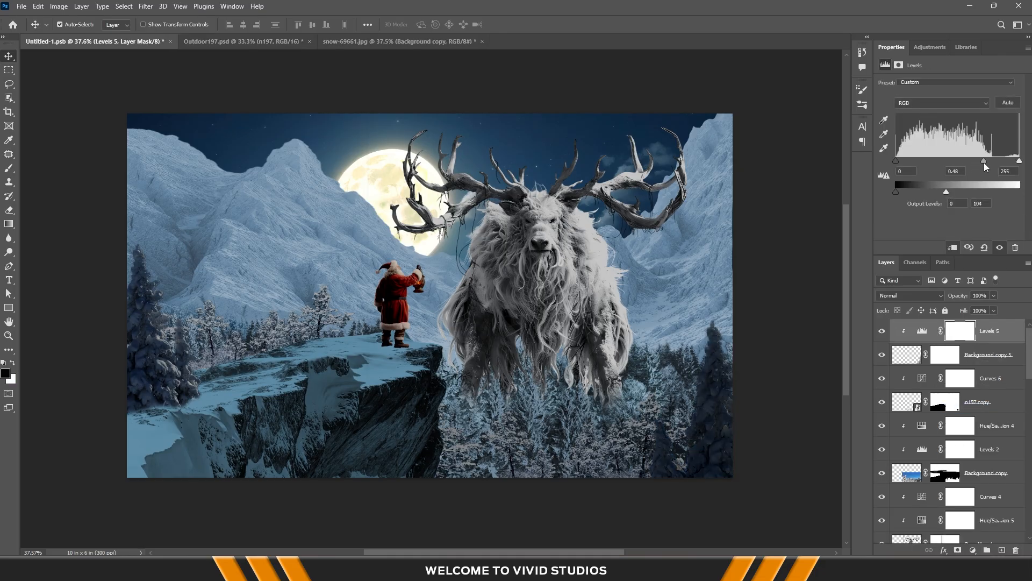
Add a Levels adjustment clipped to the cliff's Layer 2, with midtones at 0.58 and white output at 155
{"action": "left_click", "coordinate": [154, 431]}
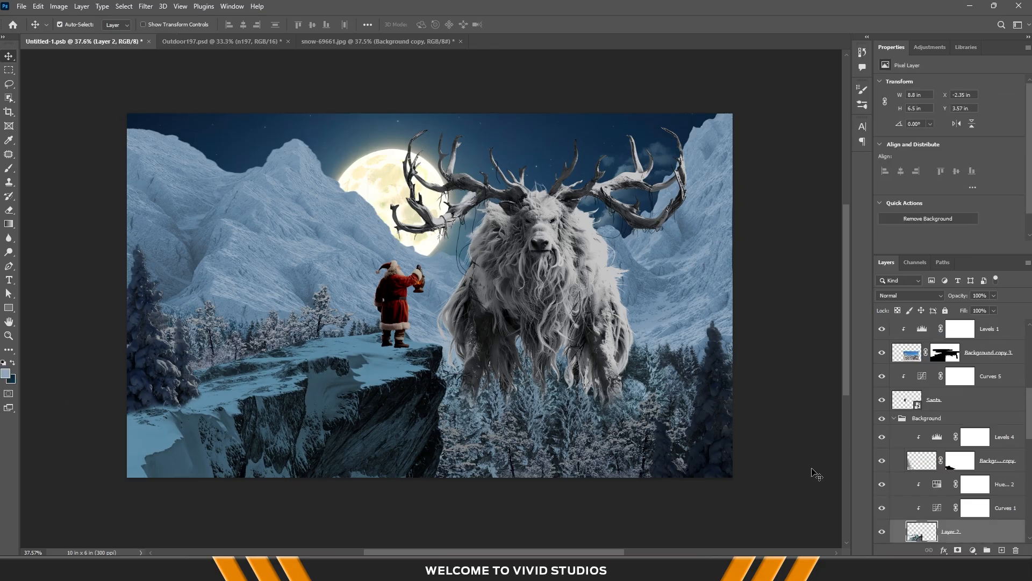
{"action": "scroll", "coordinate": [1002, 483], "scroll_direction": "down", "scroll_amount": 2}
{"action": "left_click", "coordinate": [972, 550]}
{"action": "left_click", "coordinate": [975, 407]}
{"action": "left_click_drag", "start_coordinate": [1019, 192], "coordinate": [988, 195]}
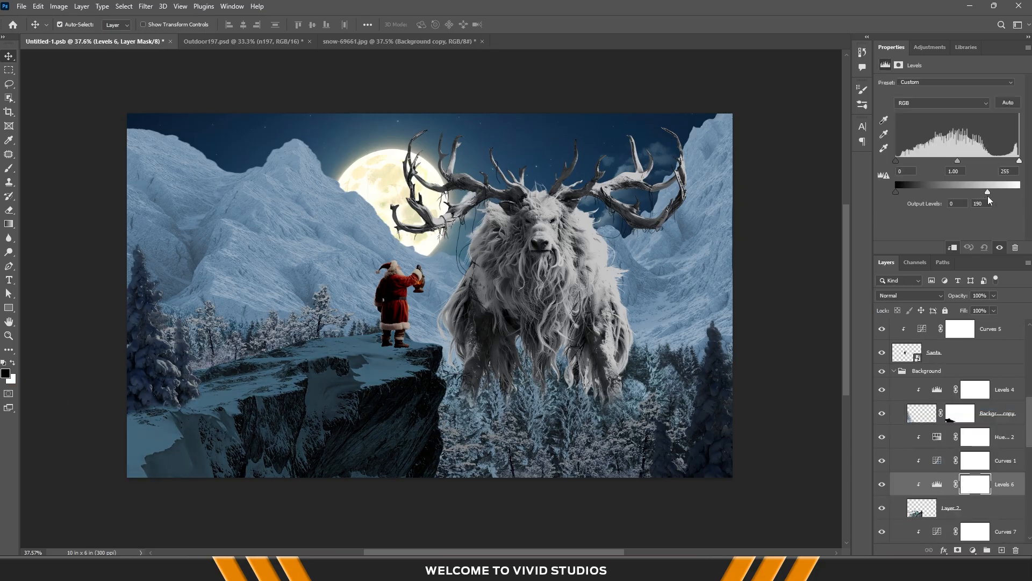
{"action": "left_click_drag", "start_coordinate": [958, 160], "coordinate": [971, 192]}
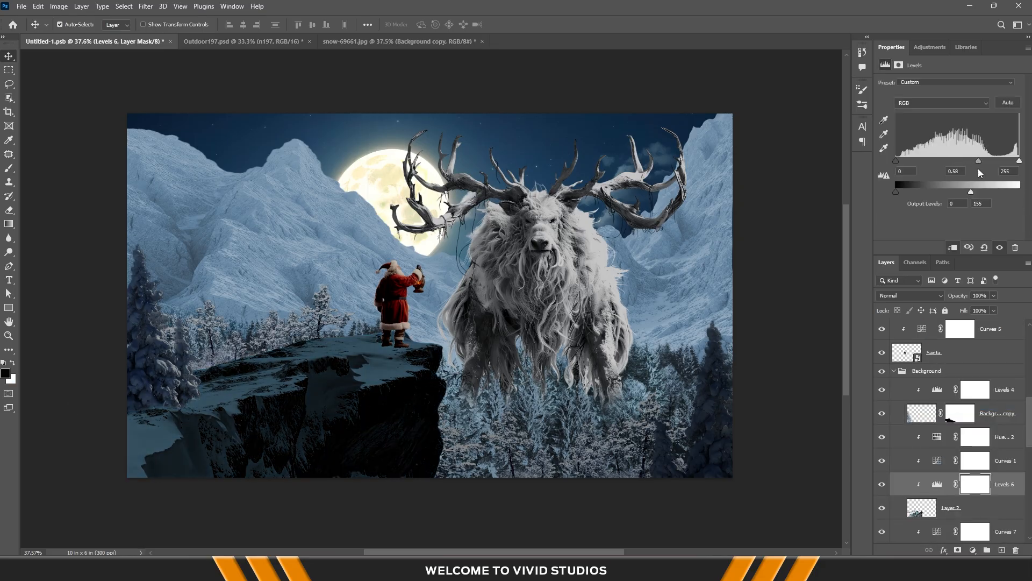
Paint black on the cliff's Levels mask with a soft 400 px brush at about 33% flow to bring back light around Santa and the cliff face
{"action": "left_click", "coordinate": [974, 489]}
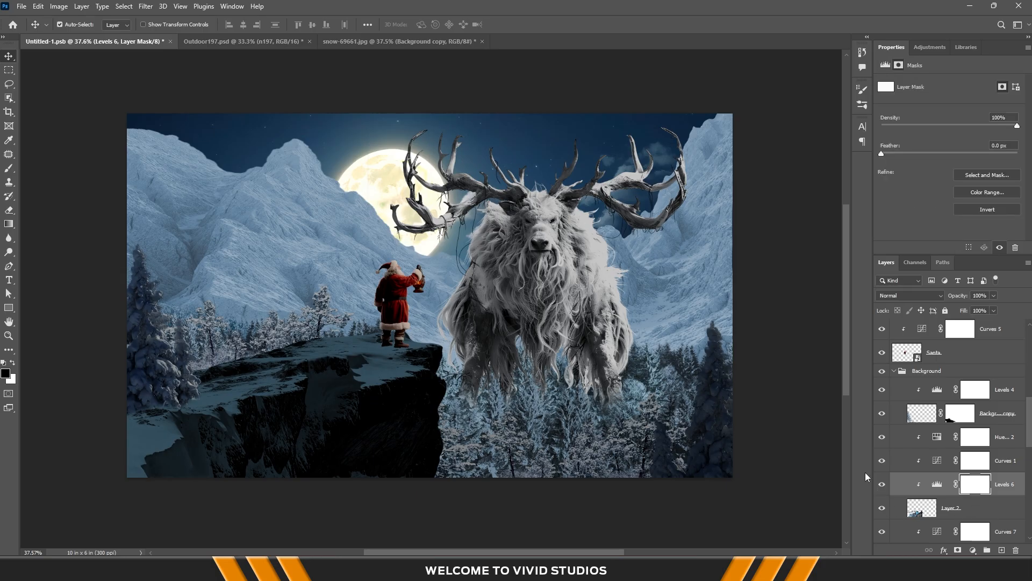
{"action": "key", "text": "b"}
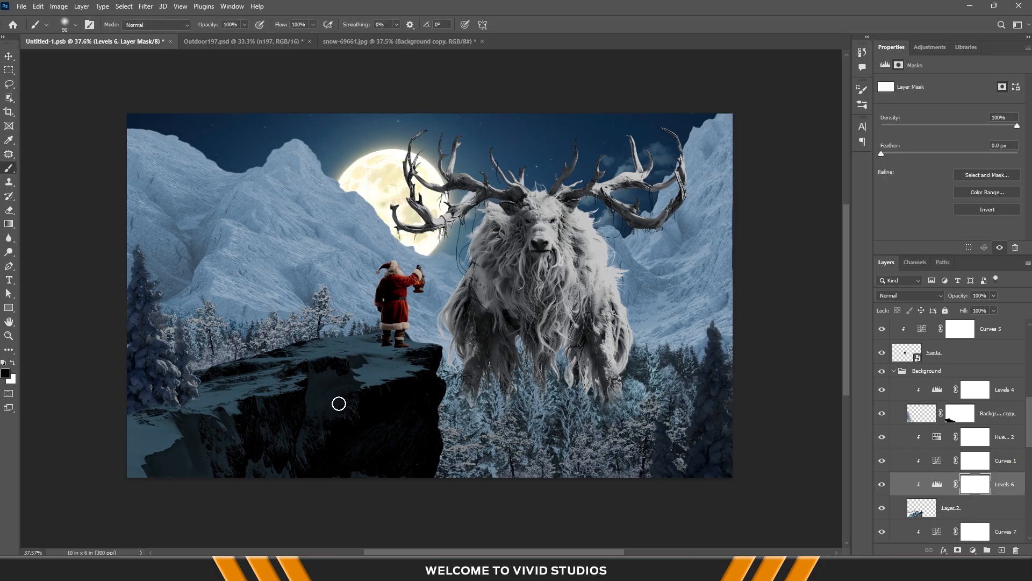
{"action": "key", "text": "bracketright"}
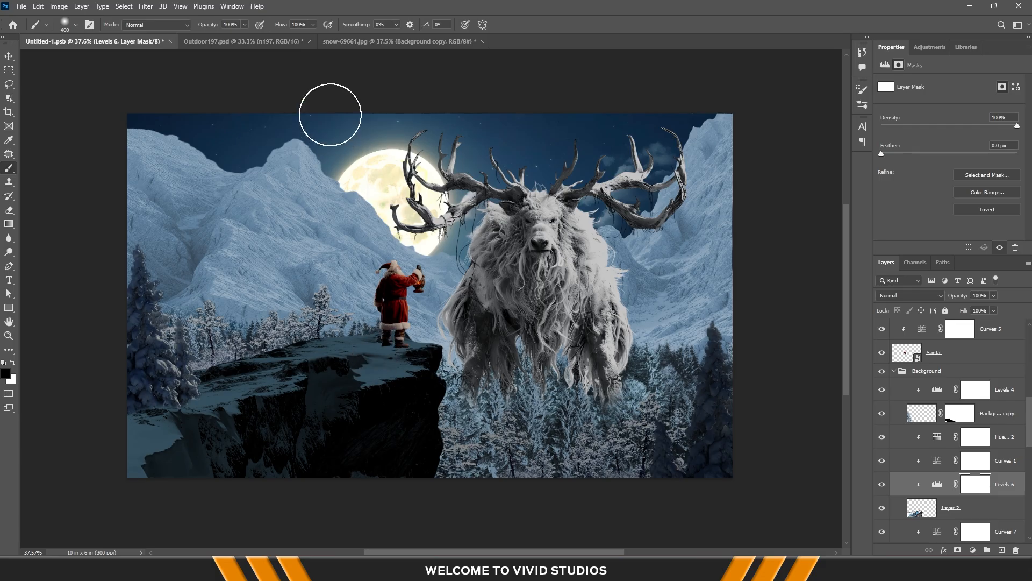
{"action": "left_click_drag", "start_coordinate": [314, 26], "coordinate": [285, 42]}
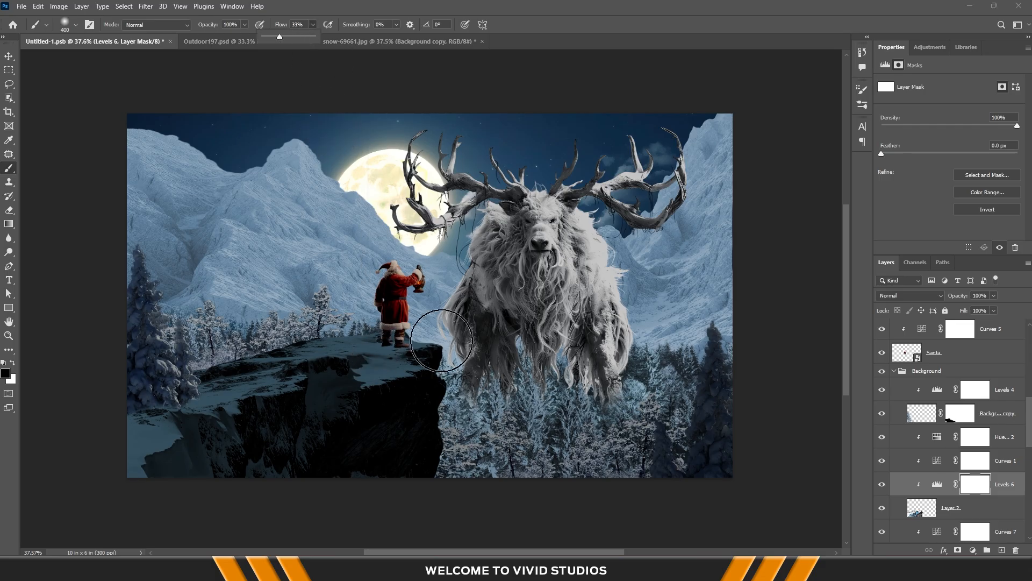
{"action": "mouse_move", "coordinate": [442, 340]}
{"action": "left_mouse_down"}
{"action": "mouse_move", "coordinate": [257, 340]}
{"action": "mouse_move", "coordinate": [179, 357]}
{"action": "mouse_move", "coordinate": [298, 341]}
{"action": "mouse_move", "coordinate": [479, 354]}
{"action": "mouse_move", "coordinate": [423, 364]}
{"action": "mouse_move", "coordinate": [371, 346]}
{"action": "mouse_move", "coordinate": [239, 344]}
{"action": "mouse_move", "coordinate": [383, 350]}
{"action": "mouse_move", "coordinate": [435, 393]}
{"action": "mouse_move", "coordinate": [416, 401]}
{"action": "mouse_move", "coordinate": [427, 400]}
{"action": "mouse_move", "coordinate": [416, 474]}
{"action": "mouse_move", "coordinate": [369, 404]}
{"action": "mouse_move", "coordinate": [352, 466]}
{"action": "mouse_move", "coordinate": [412, 473]}
{"action": "left_mouse_up"}
{"action": "mouse_move", "coordinate": [531, 379]}
{"action": "left_mouse_down"}
{"action": "mouse_move", "coordinate": [264, 359]}
{"action": "mouse_move", "coordinate": [265, 369]}
{"action": "mouse_move", "coordinate": [323, 377]}
{"action": "mouse_move", "coordinate": [313, 485]}
{"action": "mouse_move", "coordinate": [344, 367]}
{"action": "left_mouse_up"}
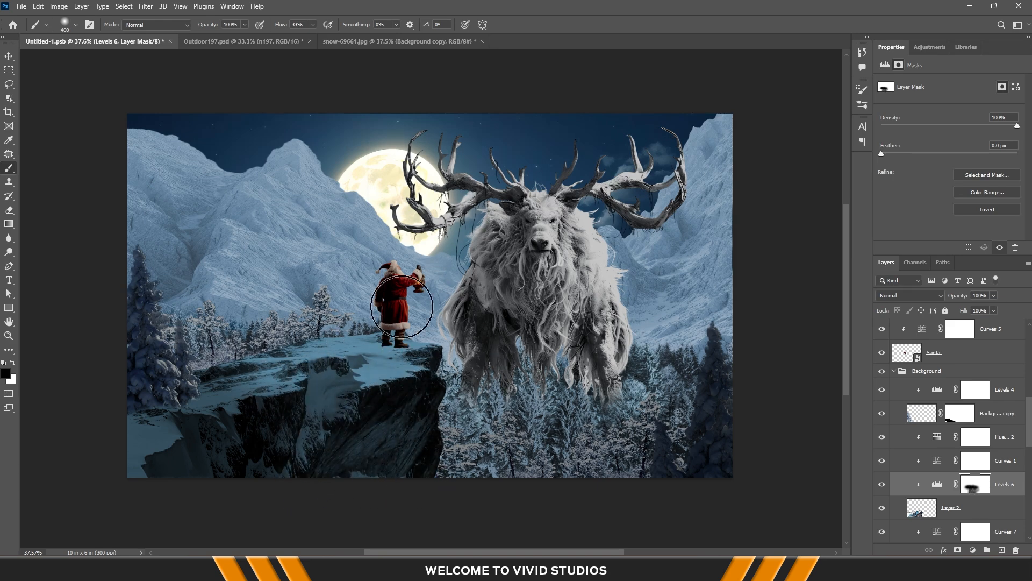
Compare the cliffside tree without its Levels adjustment, and colorize the tree with a clipped Hue/Saturation at hue 198 and saturation 27
{"action": "key", "text": "v"}
{"action": "left_click", "coordinate": [172, 373]}
{"action": "left_click", "coordinate": [883, 391]}
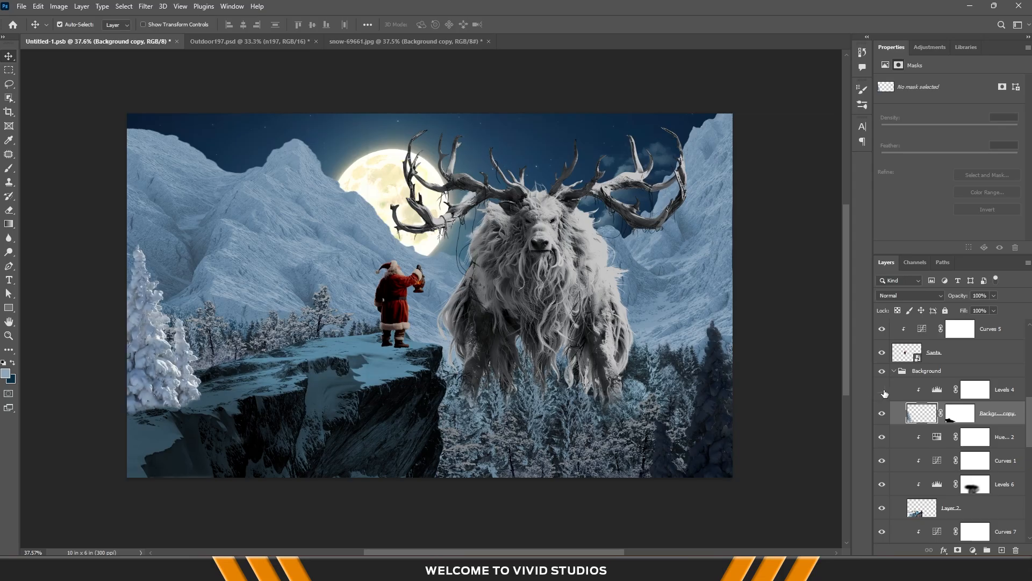
{"action": "left_click", "coordinate": [883, 390]}
{"action": "left_click", "coordinate": [960, 413]}
{"action": "key", "text": "b"}
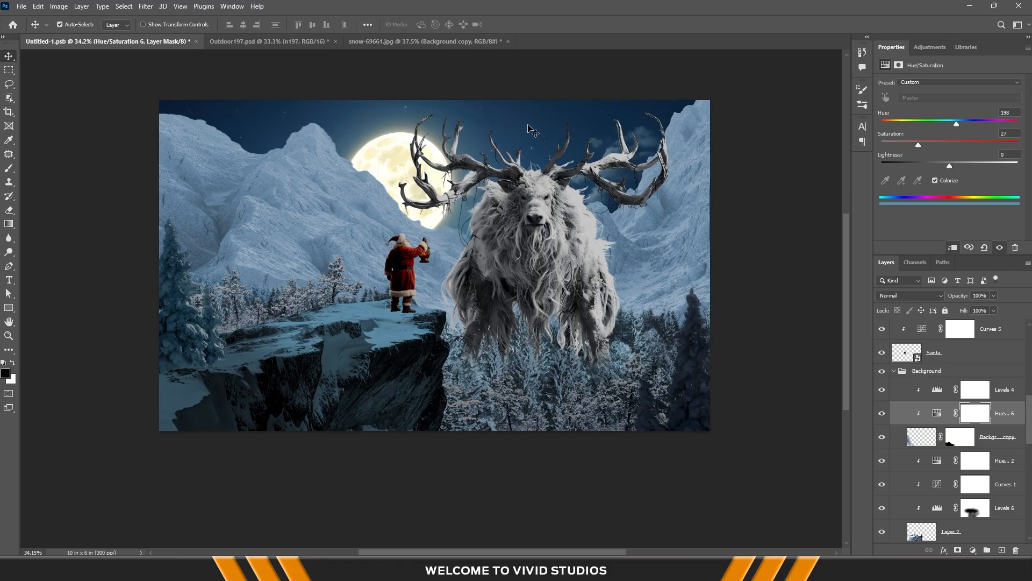
Flip the night sky on Layer 1 horizontally and reposition it so the full moon sits between the mountain and the creature's antlers
{"action": "left_click", "coordinate": [528, 128]}
{"action": "key", "text": "ctrl+t"}
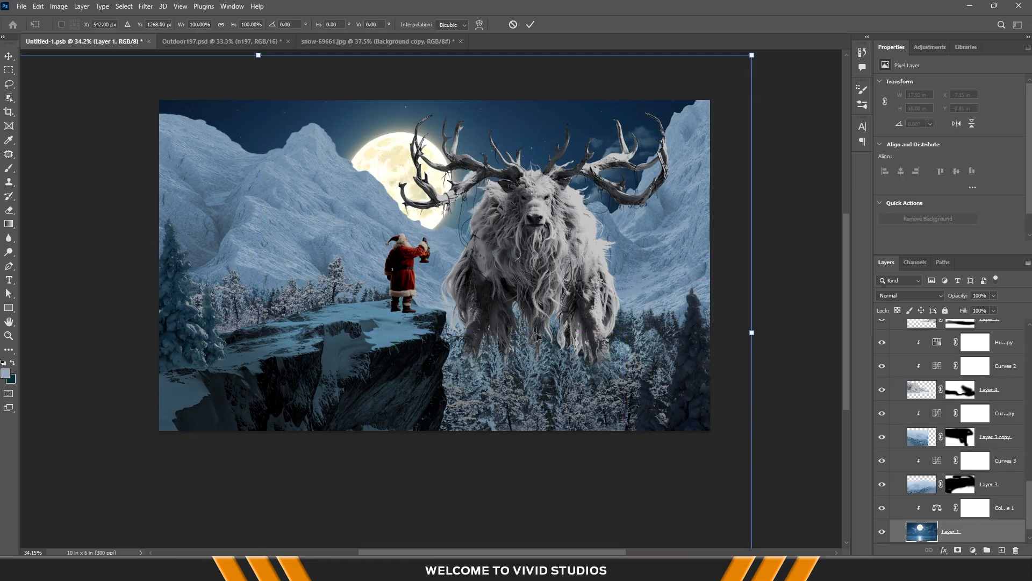
{"action": "right_click", "coordinate": [537, 106]}
{"action": "left_click", "coordinate": [570, 320]}
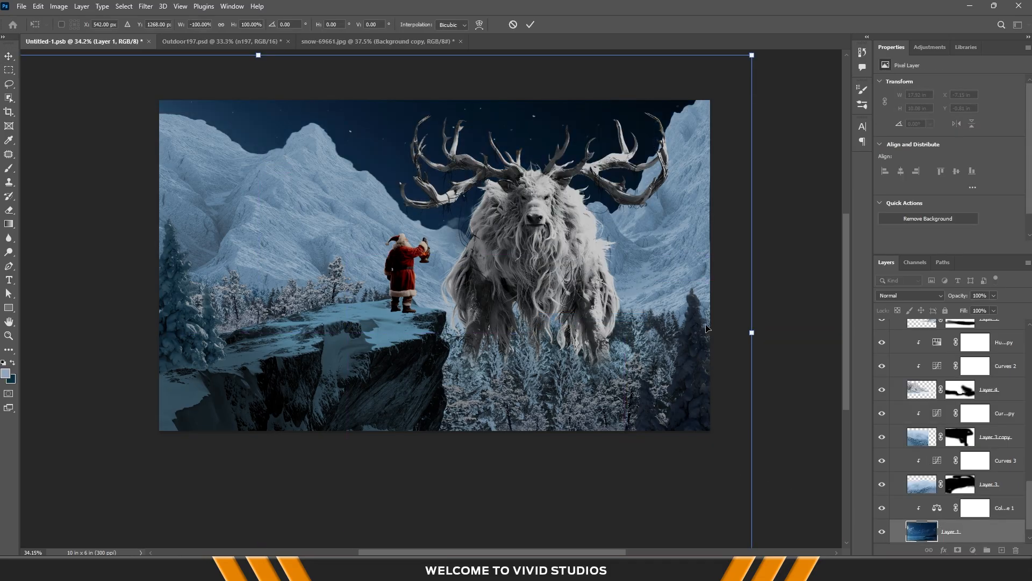
{"action": "left_click_drag", "start_coordinate": [755, 332], "coordinate": [592, 333]}
{"action": "left_click_drag", "start_coordinate": [468, 334], "coordinate": [673, 265]}
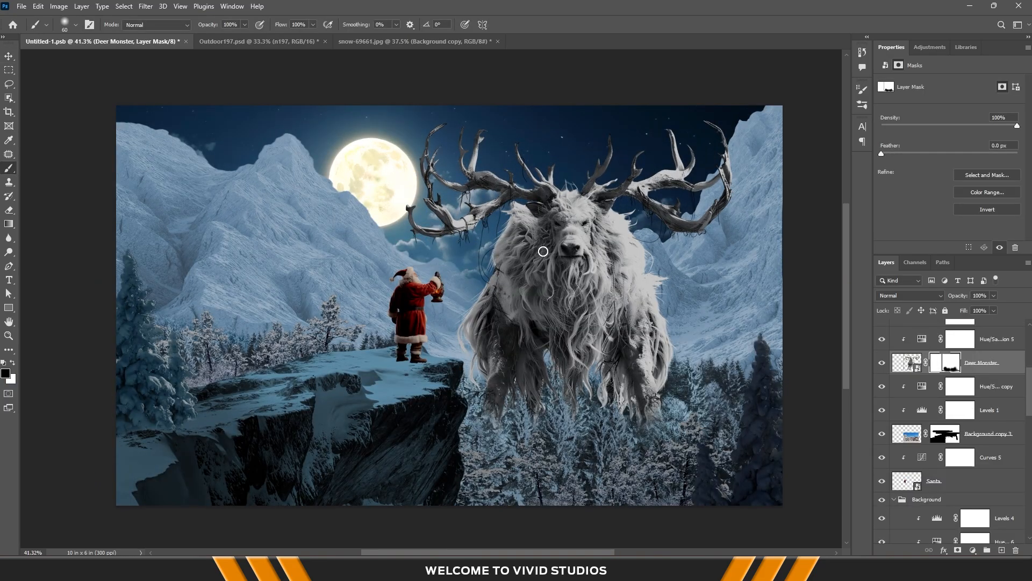
Darken the mountain behind Santa by lowering the white output and raising the black input of Layer 4's Curves 2 adjustment
{"action": "key", "text": "v"}
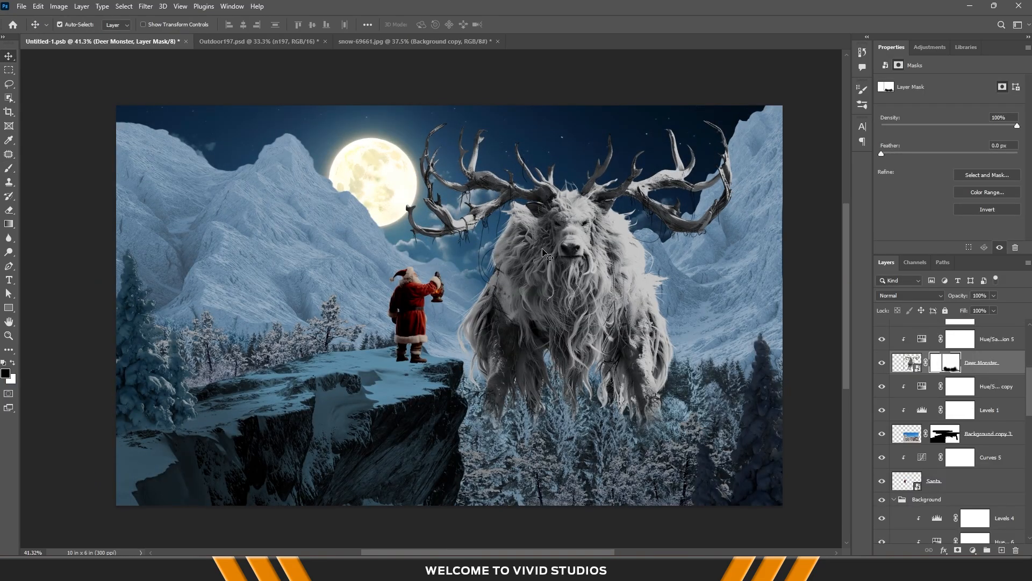
{"action": "left_click", "coordinate": [324, 262]}
{"action": "left_click", "coordinate": [936, 454]}
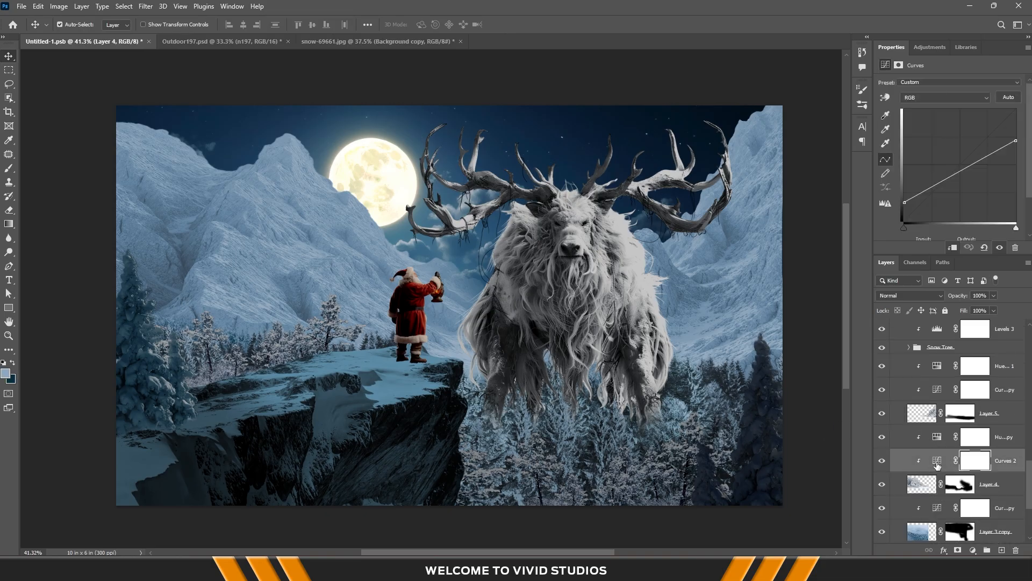
{"action": "left_click_drag", "start_coordinate": [1018, 140], "coordinate": [1019, 150]}
{"action": "left_click_drag", "start_coordinate": [904, 201], "coordinate": [919, 231]}
Darken the mountain behind the creature by lowering the white output of Layer 5's Curves 2 copy adjustment, and check the whole composition
{"action": "left_click", "coordinate": [747, 244]}
{"action": "left_click", "coordinate": [935, 391]}
{"action": "left_click_drag", "start_coordinate": [1015, 141], "coordinate": [1016, 148]}
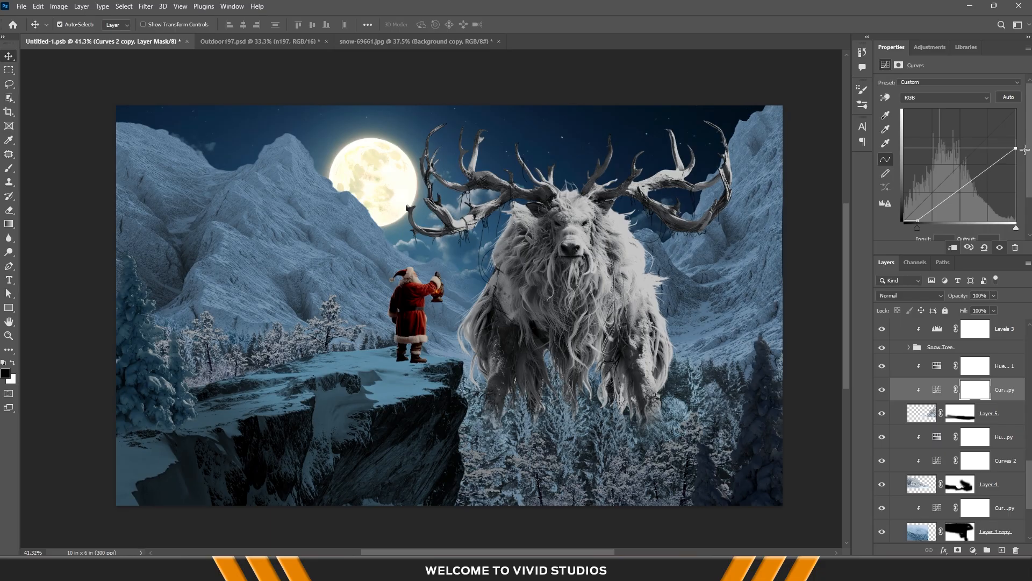
{"action": "scroll", "coordinate": [586, 245], "scroll_direction": "down", "scroll_amount": 4}
{"action": "scroll", "coordinate": [585, 247], "scroll_direction": "up", "scroll_amount": 3}
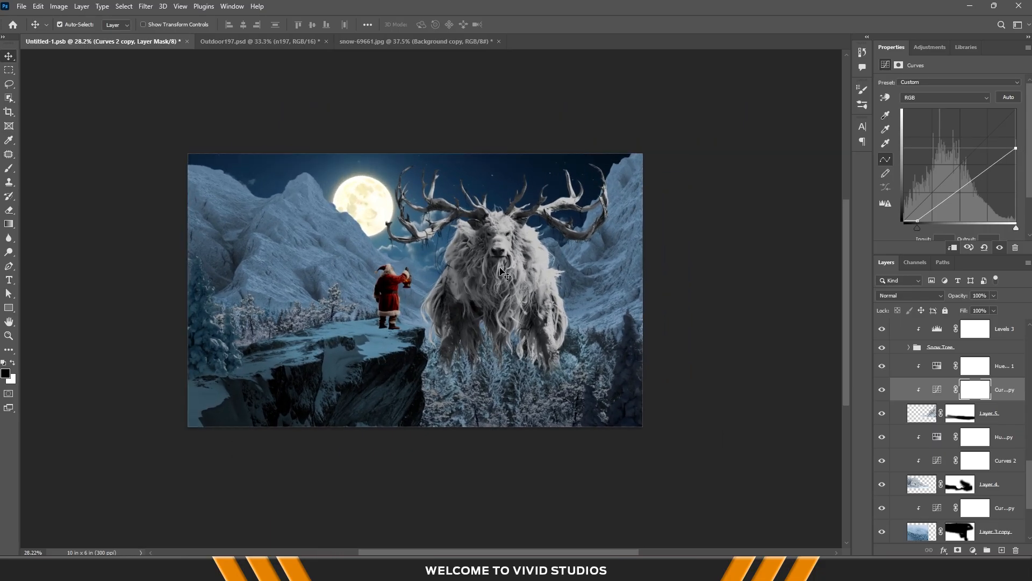
Add a Hue/Saturation adjustment clipped to the n197 copy trees and colorize them with hue about 208 and saturation about 37
{"action": "left_click", "coordinate": [500, 400]}
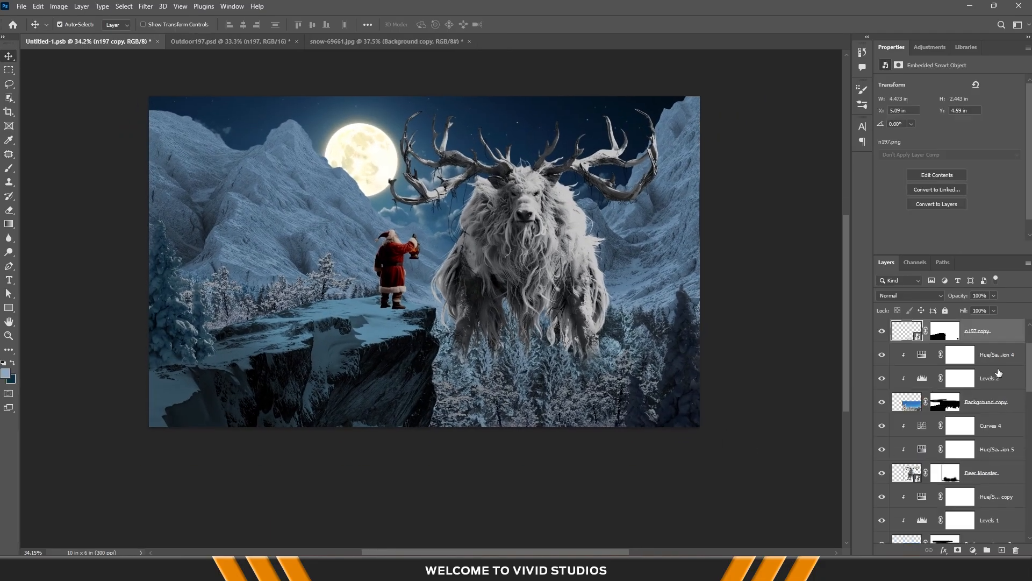
{"action": "left_click", "coordinate": [972, 550]}
{"action": "left_click", "coordinate": [962, 445]}
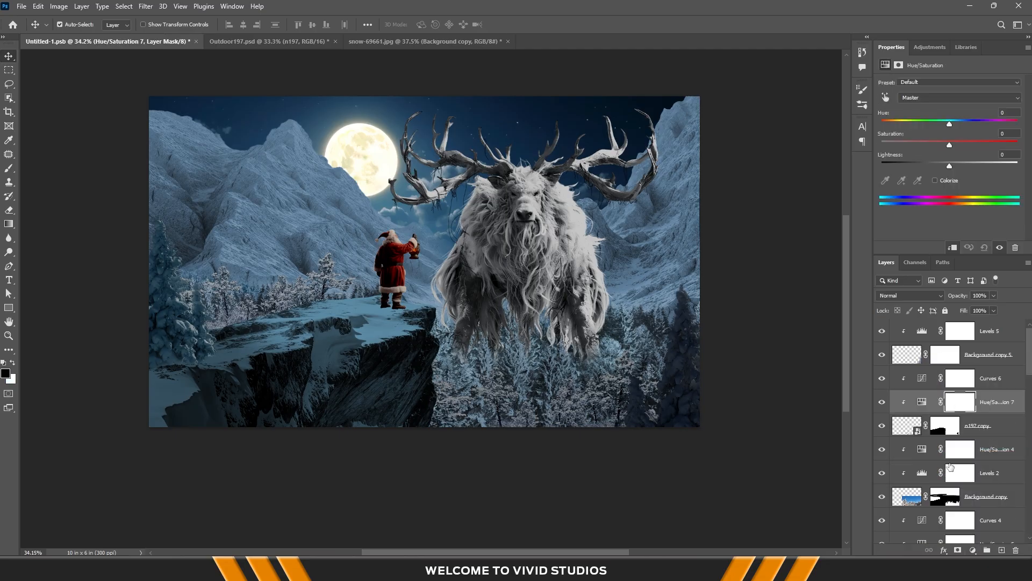
{"action": "left_click", "coordinate": [935, 181]}
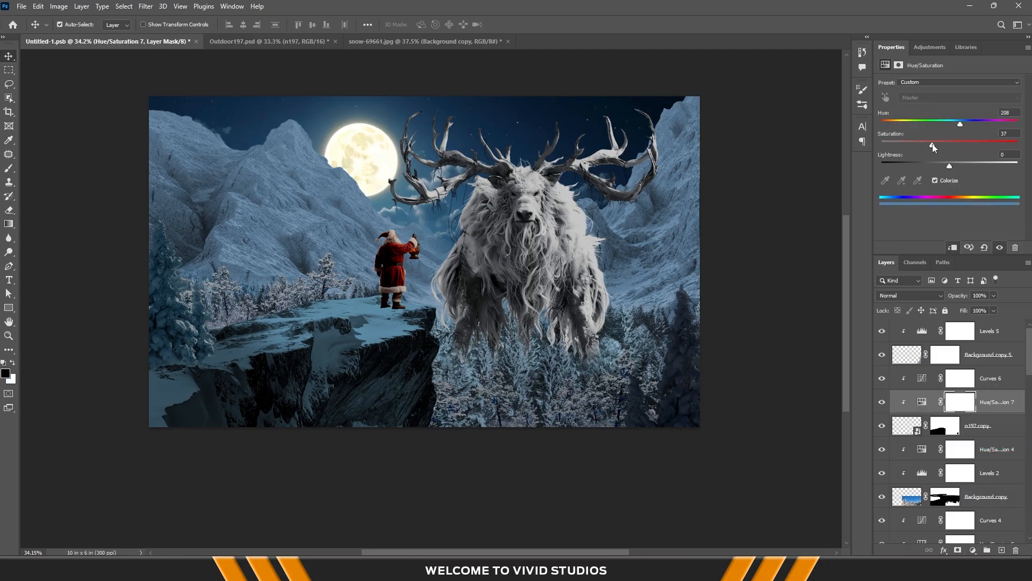
{"action": "left_click_drag", "start_coordinate": [960, 124], "coordinate": [960, 125]}
Darken the n197 copy trees further in Curves 6 by lowering the white output and raising the black input
{"action": "left_click", "coordinate": [919, 387]}
{"action": "left_click_drag", "start_coordinate": [1016, 165], "coordinate": [1016, 176]}
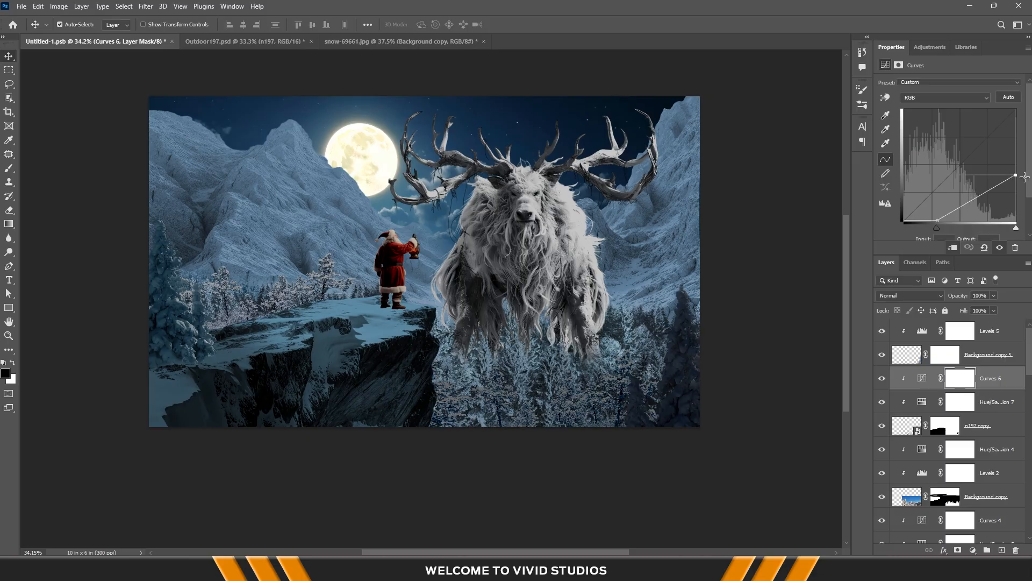
{"action": "left_click_drag", "start_coordinate": [937, 221], "coordinate": [958, 222]}
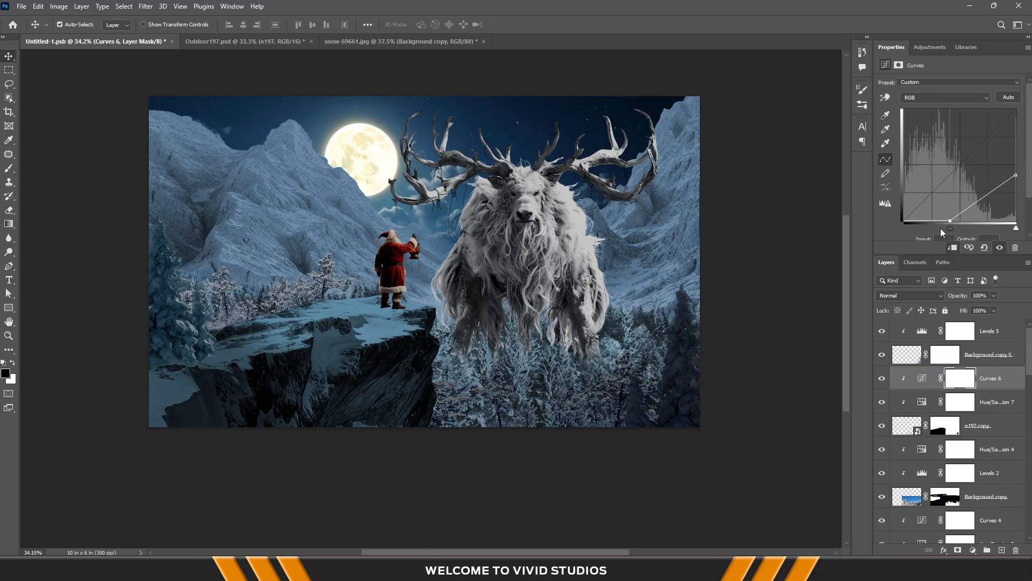
Darken the Background copy forest by setting the white output of its Levels 2 adjustment to 155
{"action": "left_click", "coordinate": [476, 373]}
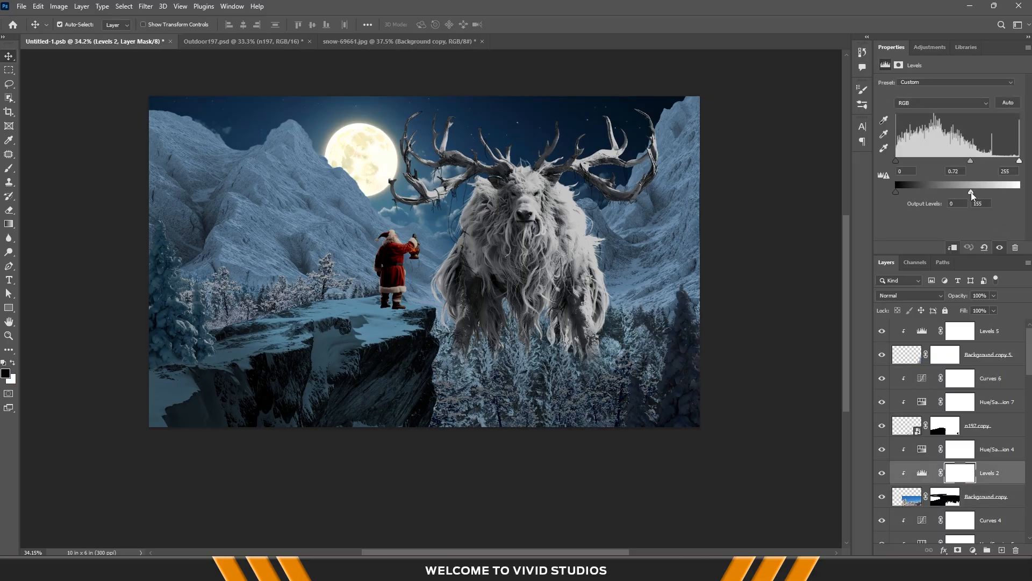
Lower the white output level to 112 on Levels 2 and to 126 on Levels 4
{"action": "left_click_drag", "start_coordinate": [971, 192], "coordinate": [950, 193]}
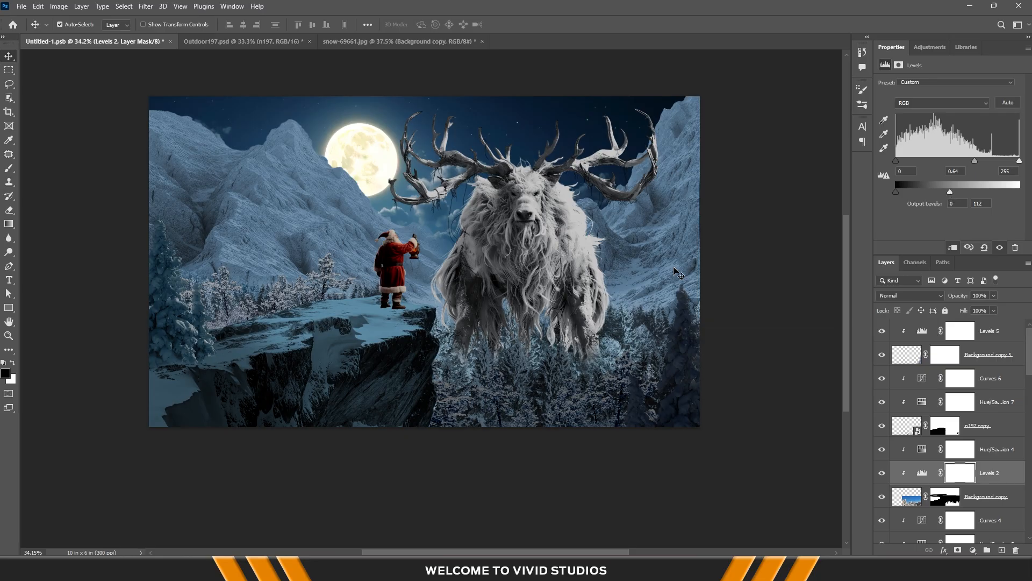
{"action": "left_click", "coordinate": [240, 335]}
{"action": "left_click", "coordinate": [939, 485]}
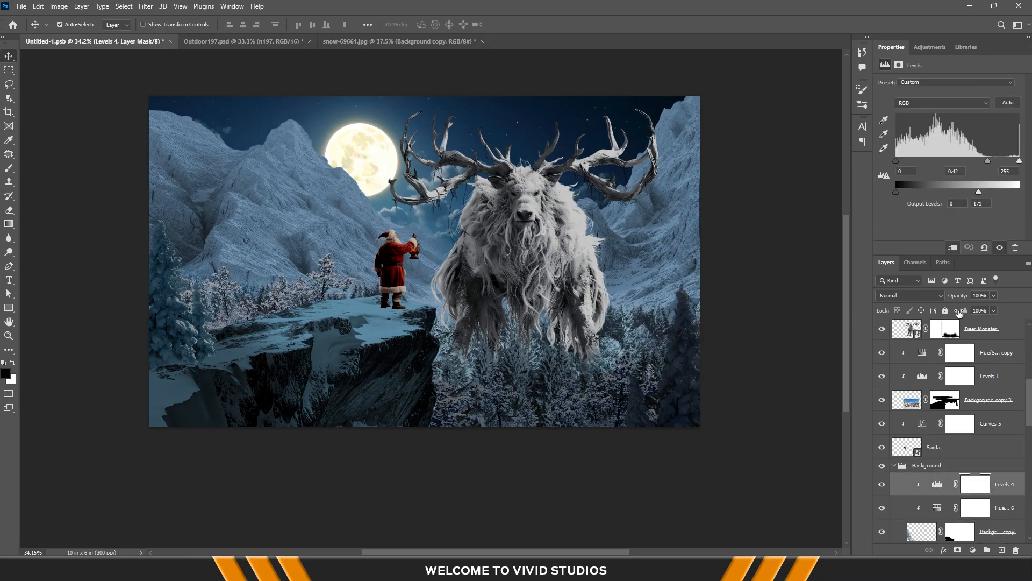
{"action": "left_click_drag", "start_coordinate": [978, 192], "coordinate": [963, 195]}
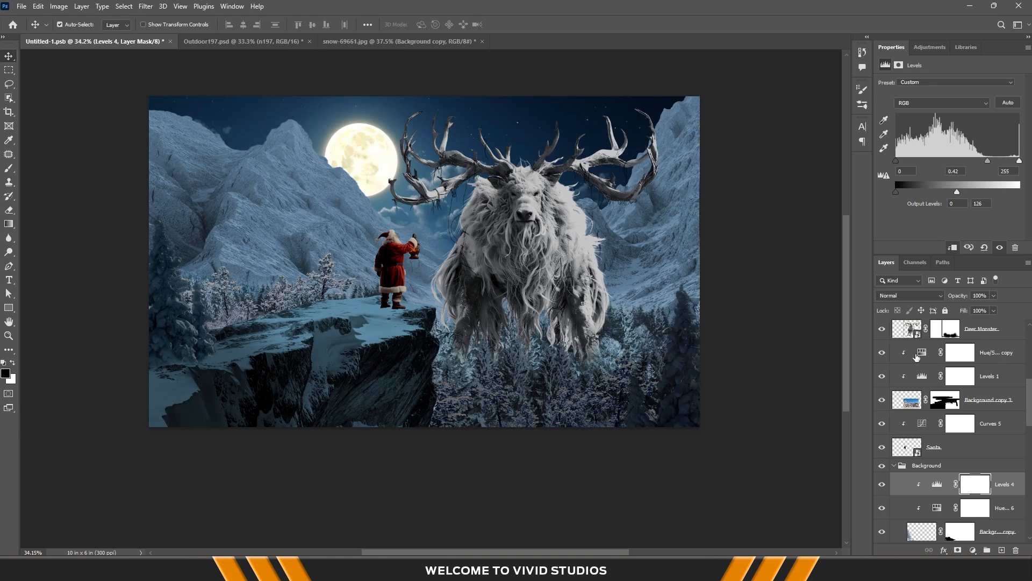
{"action": "left_click_drag", "start_coordinate": [361, 344], "coordinate": [353, 360]}
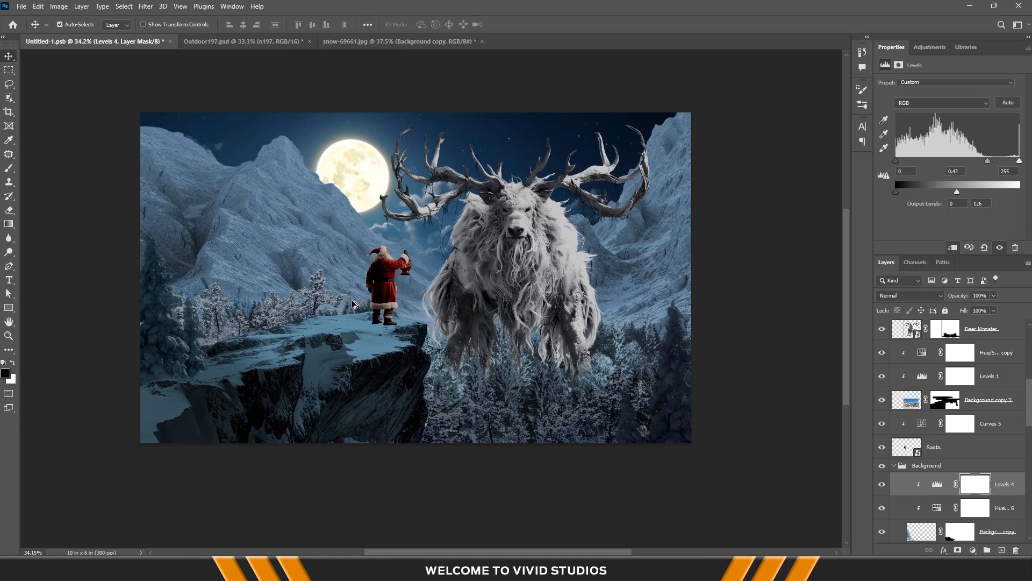
Add a new empty layer above Levels 5 and choose the Pine brush preset for painting
{"action": "scroll", "coordinate": [356, 304], "scroll_direction": "up", "scroll_amount": 2}
{"action": "left_click_drag", "start_coordinate": [355, 304], "coordinate": [355, 317]}
{"action": "scroll", "coordinate": [1004, 341], "scroll_direction": "up", "scroll_amount": 5}
{"action": "left_click", "coordinate": [1005, 337]}
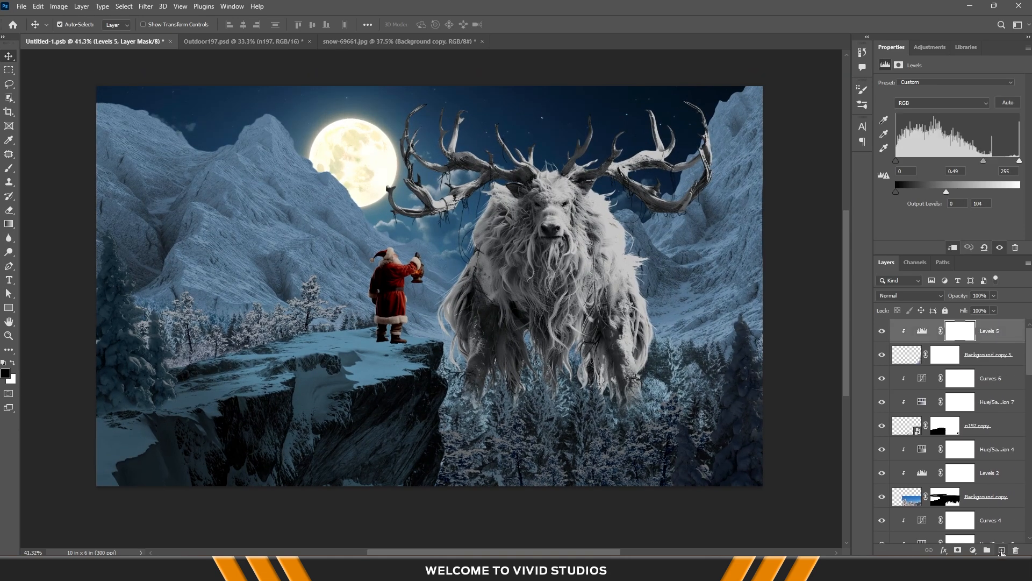
{"action": "left_click", "coordinate": [1002, 550]}
{"action": "key", "text": "b"}
{"action": "right_click", "coordinate": [408, 341]}
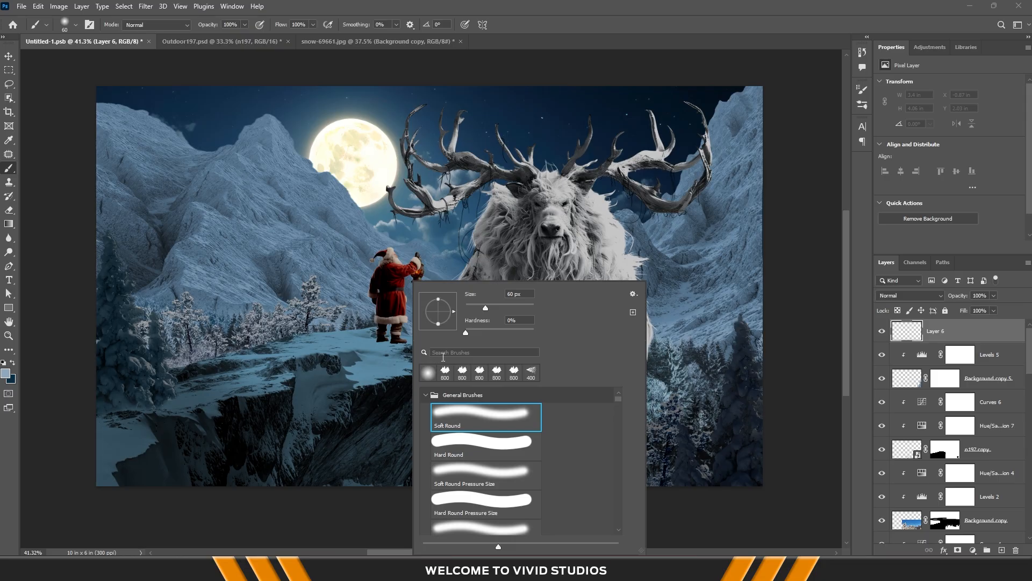
{"action": "right_click", "coordinate": [481, 161]}
{"action": "left_click_drag", "start_coordinate": [691, 279], "coordinate": [689, 349]}
{"action": "scroll", "coordinate": [562, 349], "scroll_direction": "down", "scroll_amount": 5}
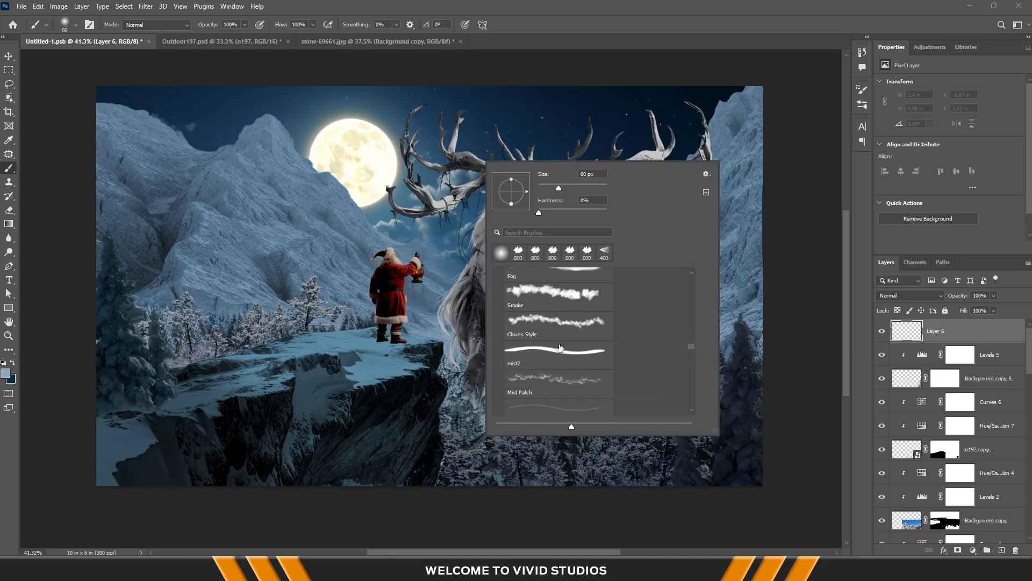
{"action": "scroll", "coordinate": [559, 364], "scroll_direction": "down", "scroll_amount": 2}
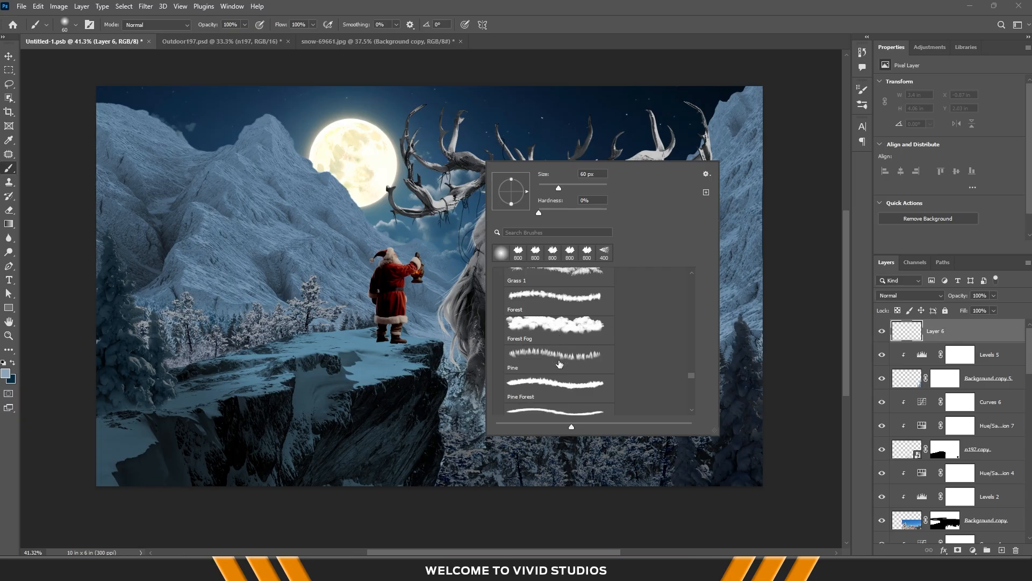
{"action": "left_click", "coordinate": [556, 358]}
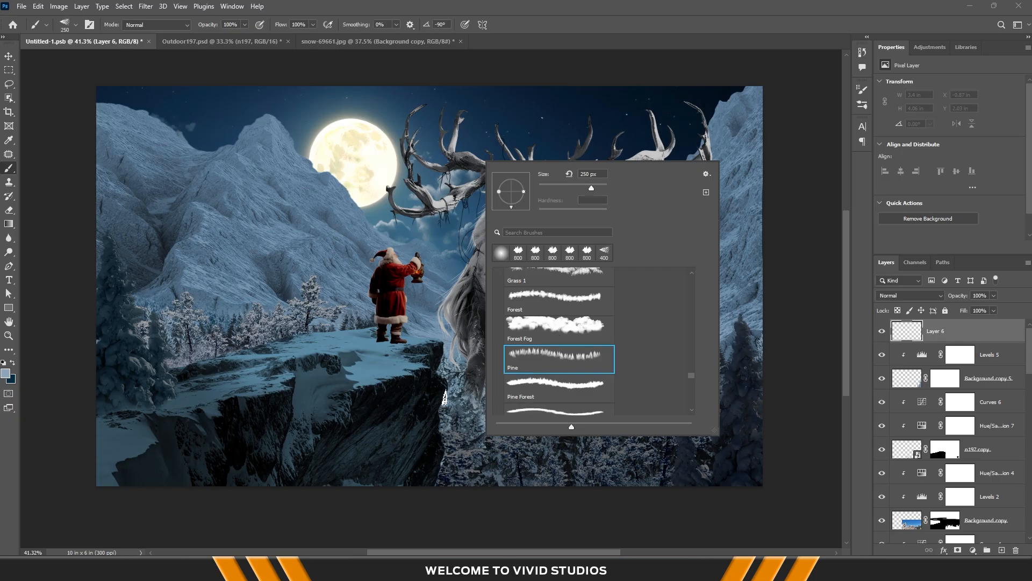
{"action": "left_click", "coordinate": [592, 18]}
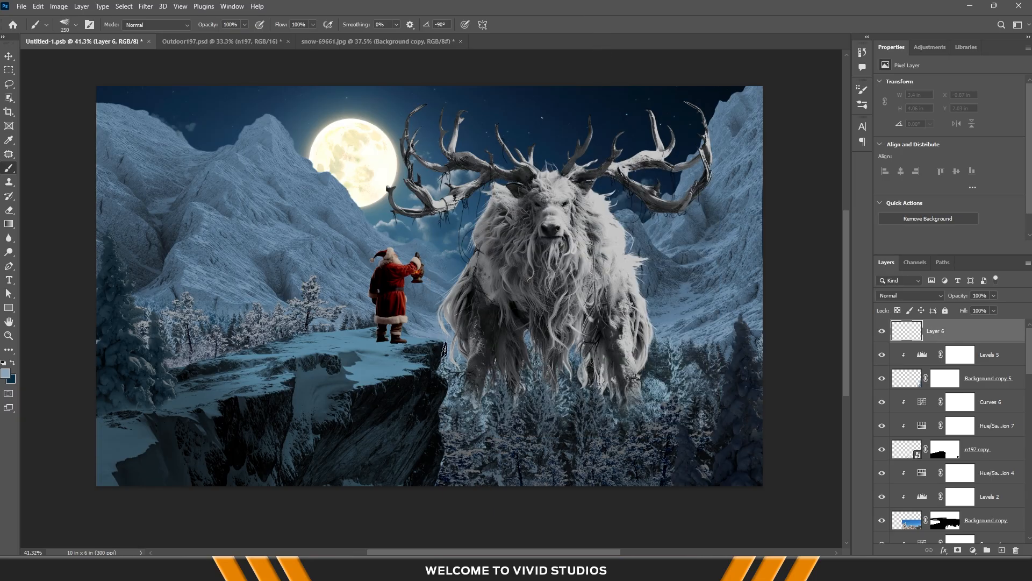
Try painting pine trees along the forest's lower edge in dark navy #01141e
{"action": "left_click", "coordinate": [6, 373]}
{"action": "left_click", "coordinate": [737, 428]}
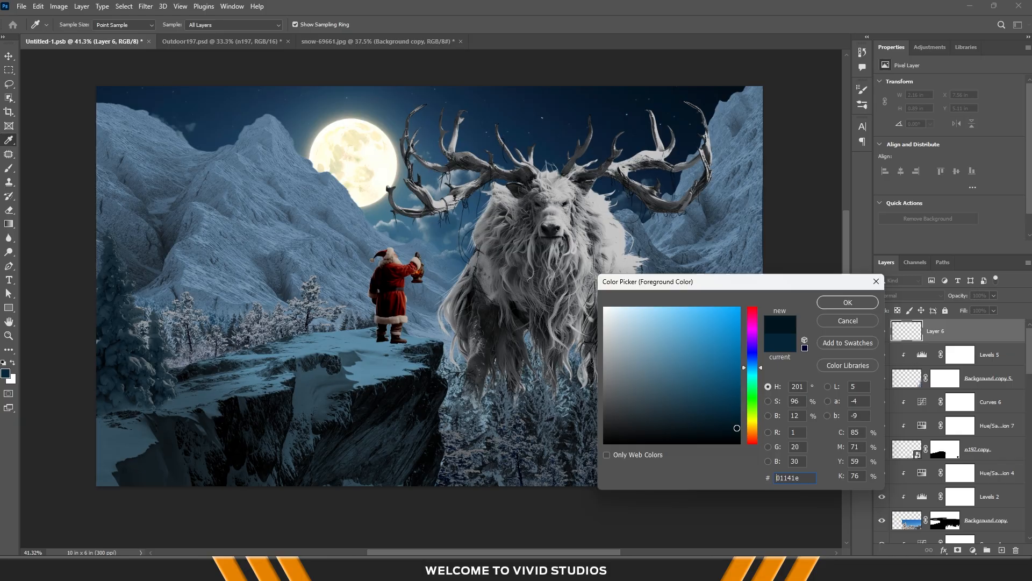
{"action": "left_click", "coordinate": [865, 303]}
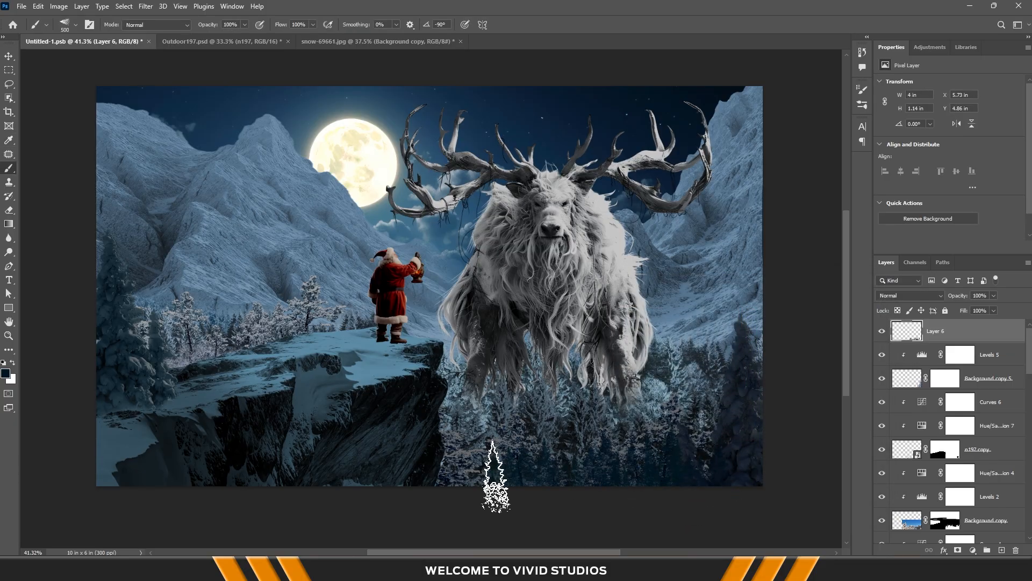
{"action": "key", "text": "ctrl+z"}
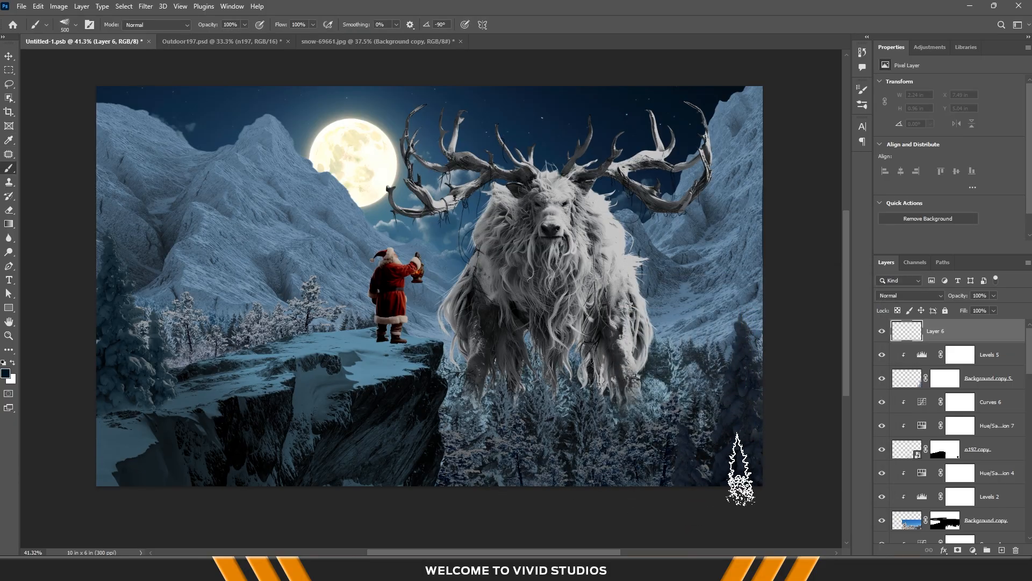
Paint black pine tree silhouettes with a 500 px brush along the forest's lower edge beneath the monster, redoing unwanted strokes
{"action": "key", "text": "d"}
{"action": "mouse_move", "coordinate": [693, 466]}
{"action": "left_mouse_down"}
{"action": "mouse_move", "coordinate": [590, 490]}
{"action": "mouse_move", "coordinate": [436, 488]}
{"action": "left_mouse_up"}
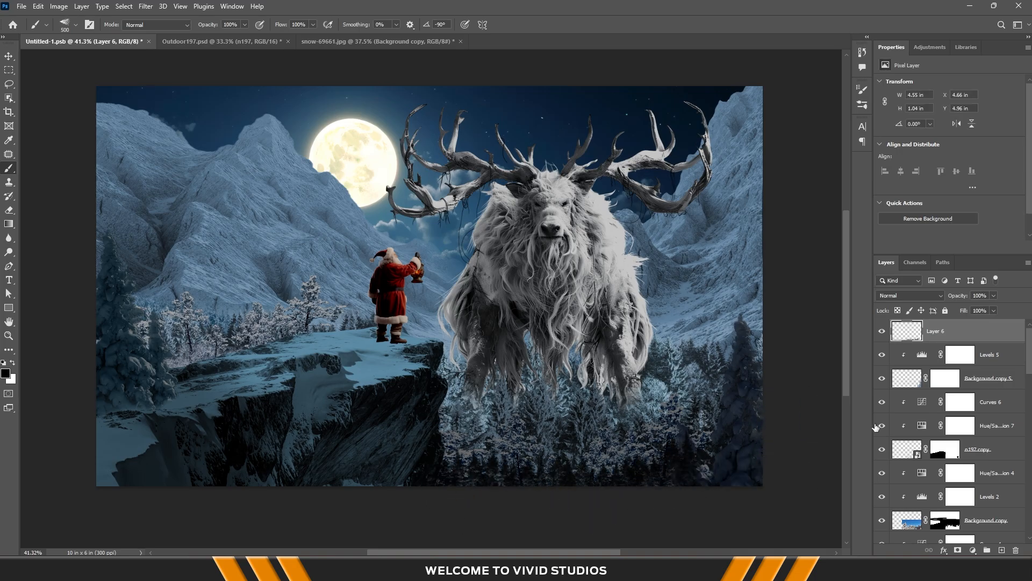
{"action": "left_click", "coordinate": [670, 441]}
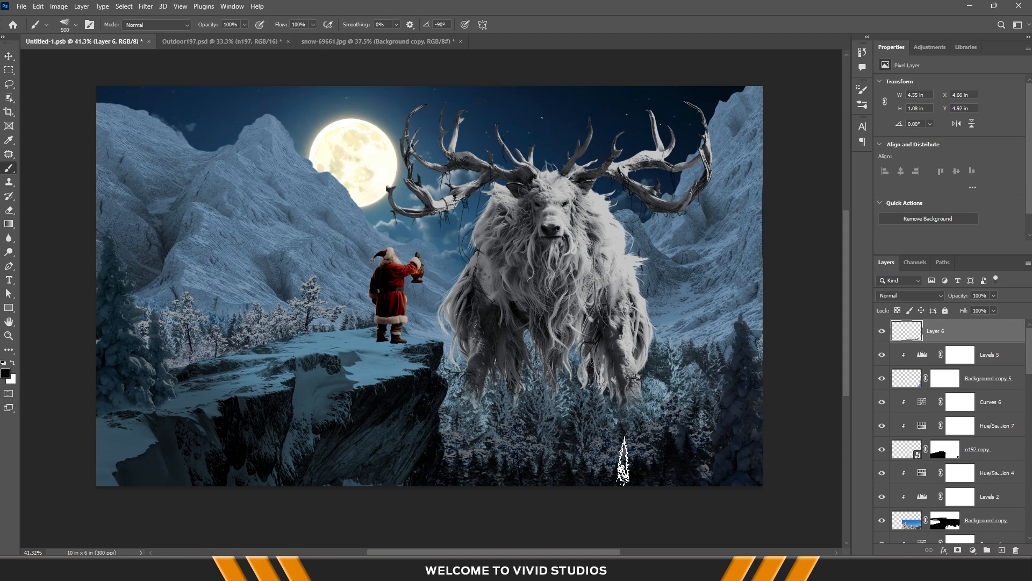
{"action": "key", "text": "ctrl+z"}
{"action": "left_click_drag", "start_coordinate": [655, 459], "coordinate": [585, 471]}
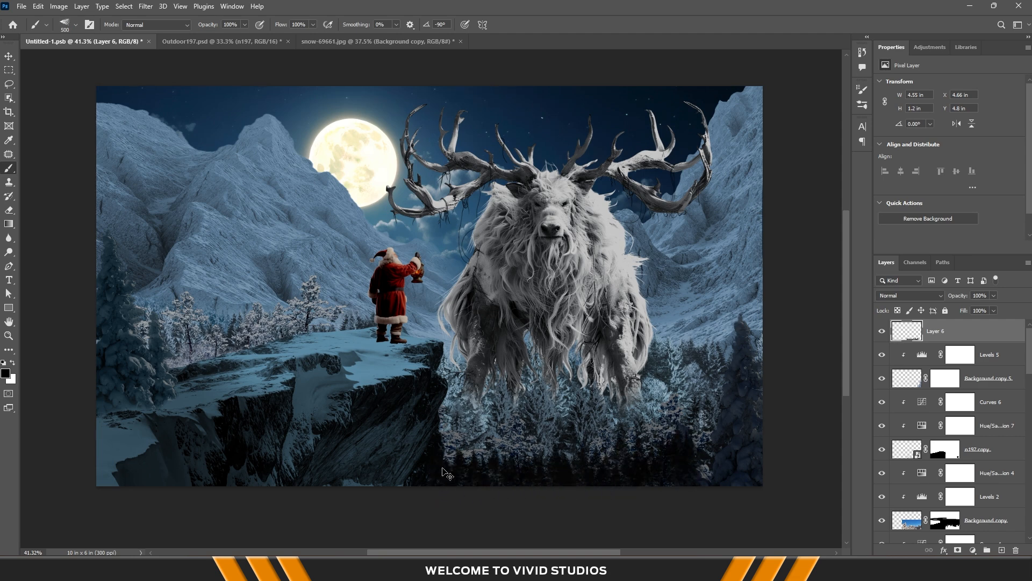
{"action": "key", "text": "ctrl+z"}
{"action": "mouse_move", "coordinate": [465, 460]}
{"action": "left_mouse_down"}
{"action": "mouse_move", "coordinate": [591, 471]}
{"action": "mouse_move", "coordinate": [718, 455]}
{"action": "left_mouse_up"}
Add a light blue solid color fill layer above the Background group and invert its mask to black
{"action": "scroll", "coordinate": [623, 414], "scroll_direction": "down", "scroll_amount": 3}
{"action": "scroll", "coordinate": [645, 360], "scroll_direction": "up", "scroll_amount": 3}
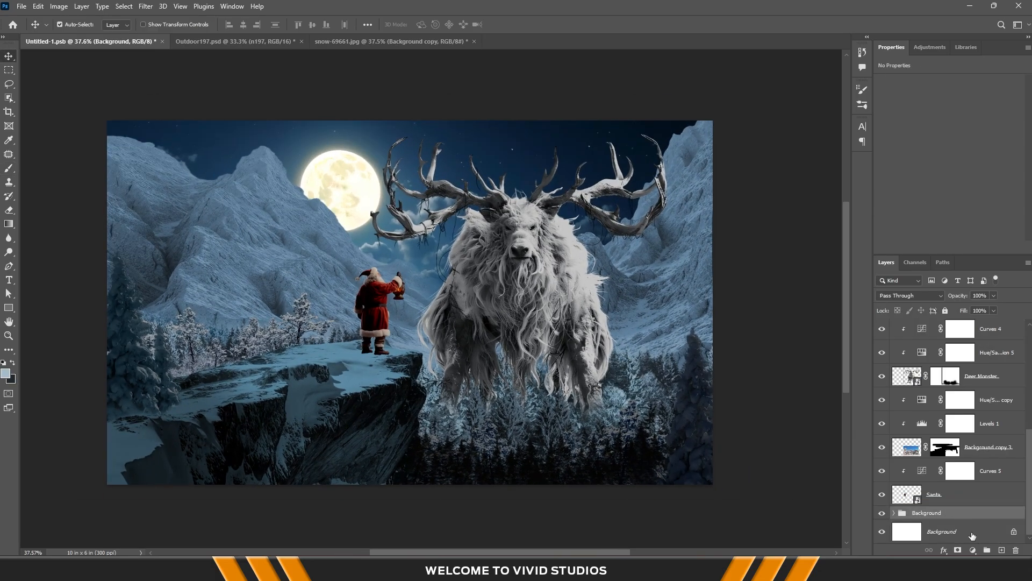
{"action": "left_click", "coordinate": [972, 550]}
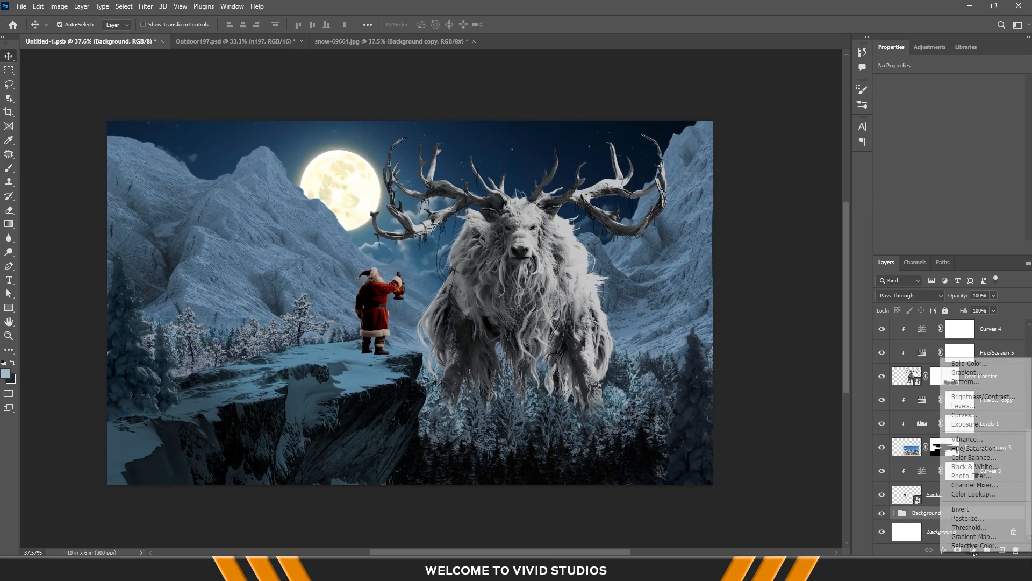
{"action": "left_click", "coordinate": [960, 366]}
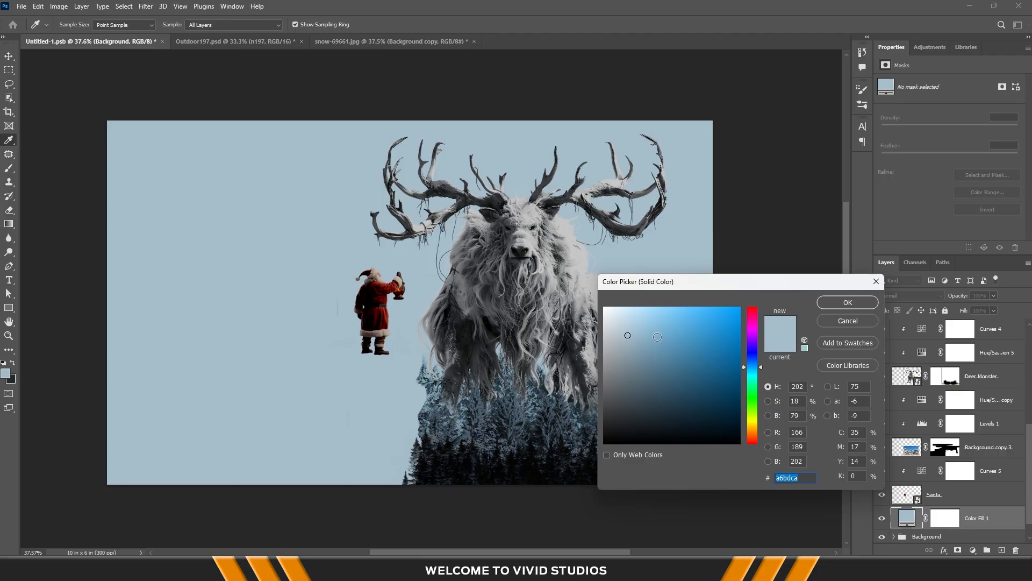
{"action": "left_click_drag", "start_coordinate": [645, 329], "coordinate": [641, 322]}
{"action": "left_click", "coordinate": [821, 303]}
{"action": "key", "text": "v"}
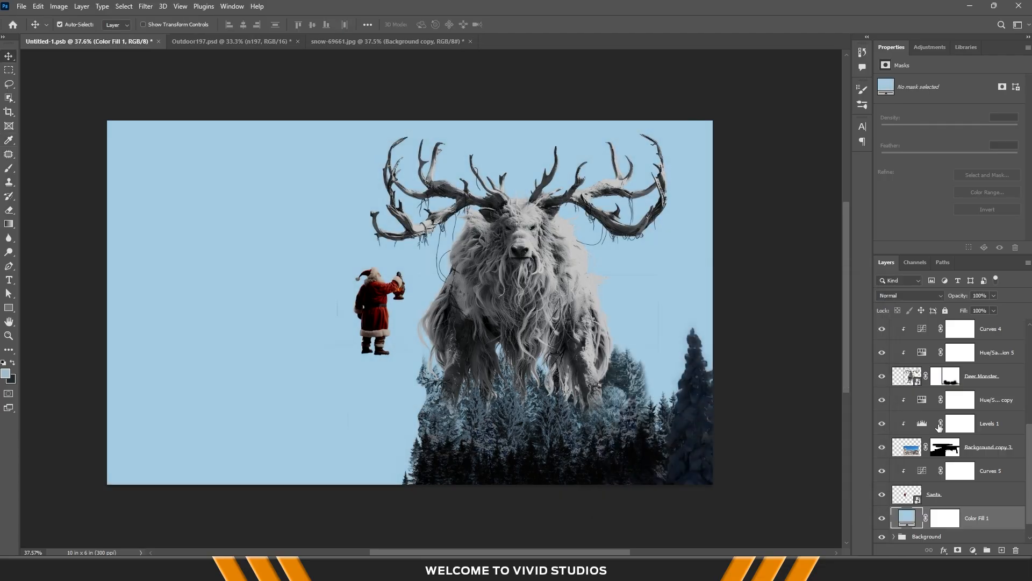
{"action": "left_click", "coordinate": [946, 521]}
{"action": "key", "text": "ctrl+i"}
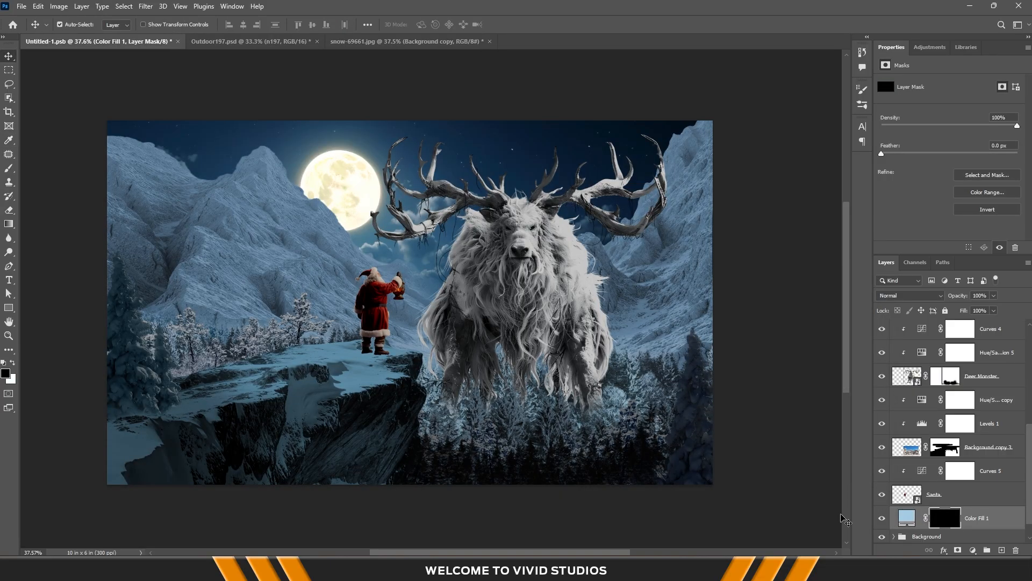
Choose the Smoke brush preset for painting on the color fill mask
{"action": "key", "text": "b"}
{"action": "right_click", "coordinate": [411, 282]}
{"action": "scroll", "coordinate": [614, 484], "scroll_direction": "up", "scroll_amount": 3}
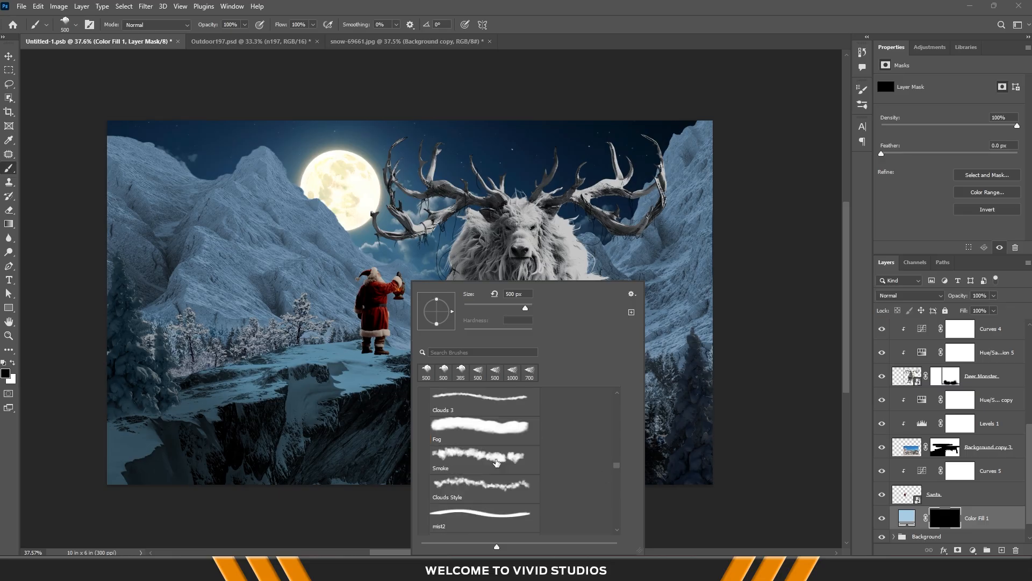
{"action": "left_click", "coordinate": [484, 457]}
Set the brush's size jitter to 44%, its minimum diameter to 6% and the flow to 2%
{"action": "left_click", "coordinate": [862, 89]}
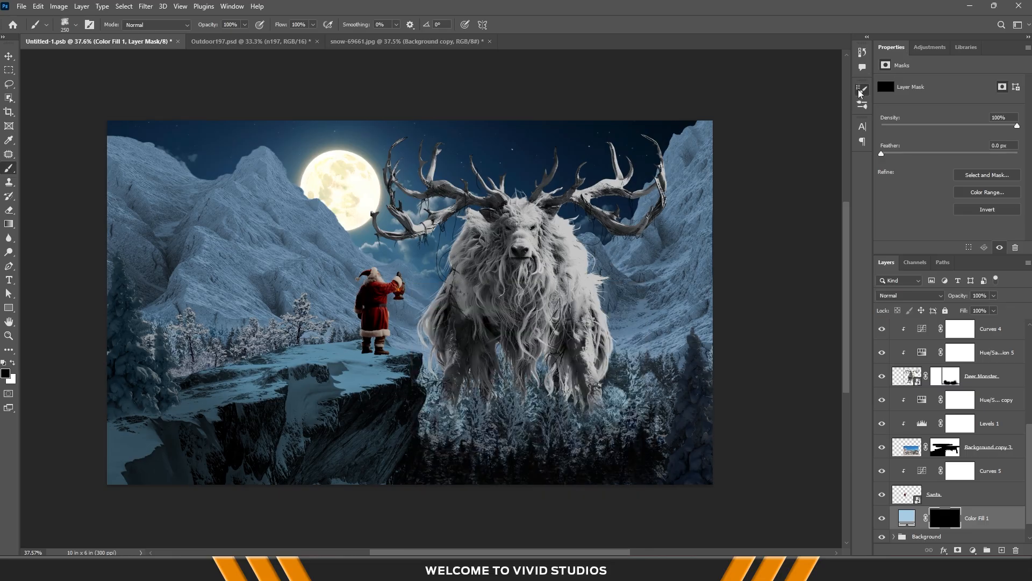
{"action": "left_click", "coordinate": [862, 89]}
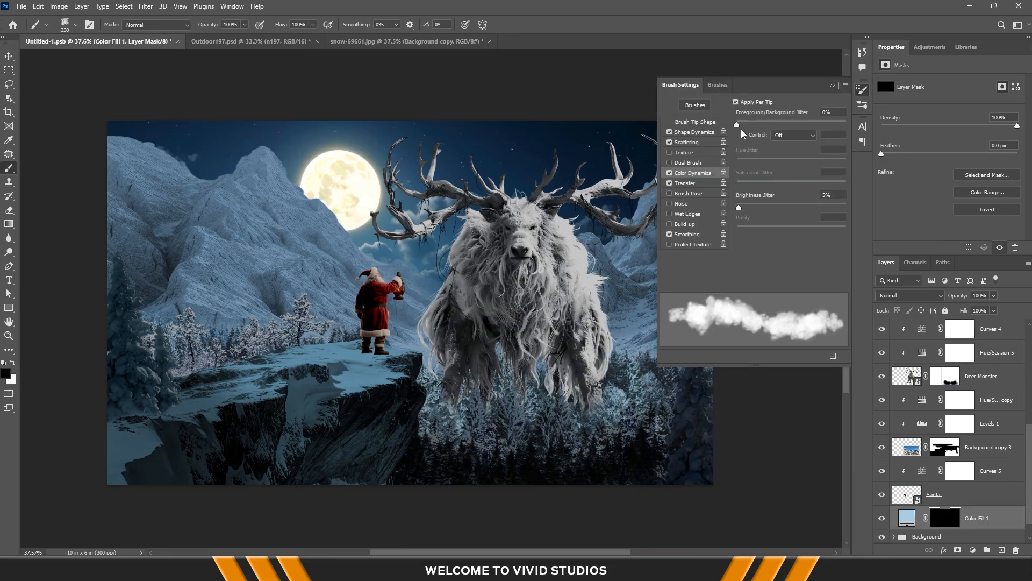
{"action": "left_click", "coordinate": [694, 132]}
{"action": "left_click_drag", "start_coordinate": [786, 117], "coordinate": [784, 116]}
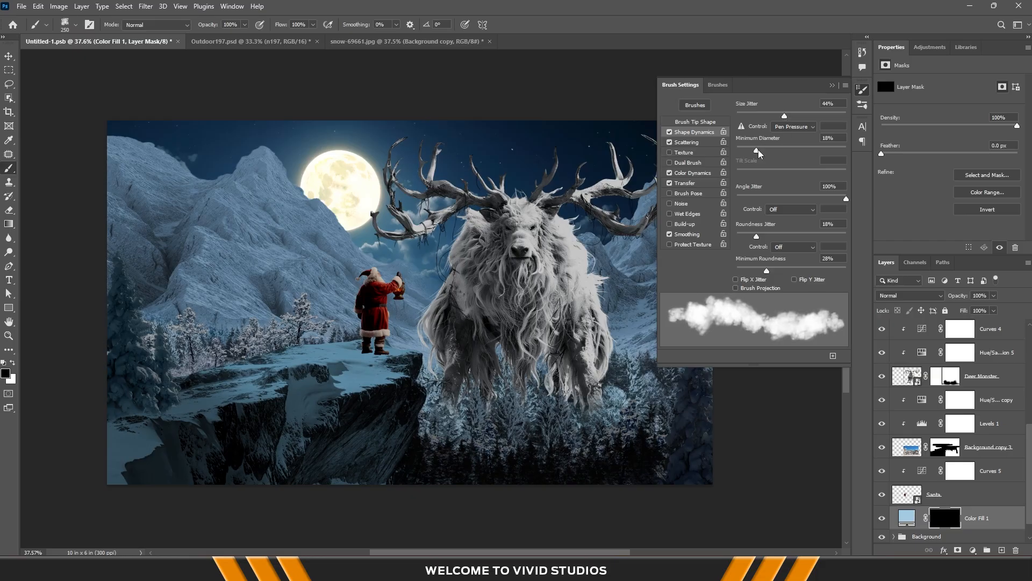
{"action": "left_click_drag", "start_coordinate": [757, 150], "coordinate": [744, 144]}
{"action": "left_click", "coordinate": [313, 25]}
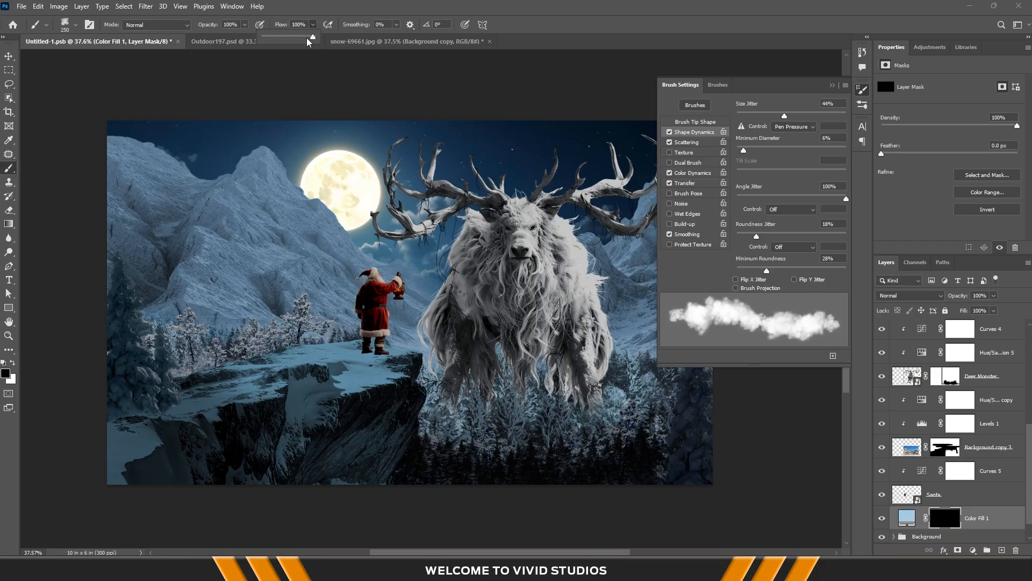
{"action": "left_click", "coordinate": [370, 6]}
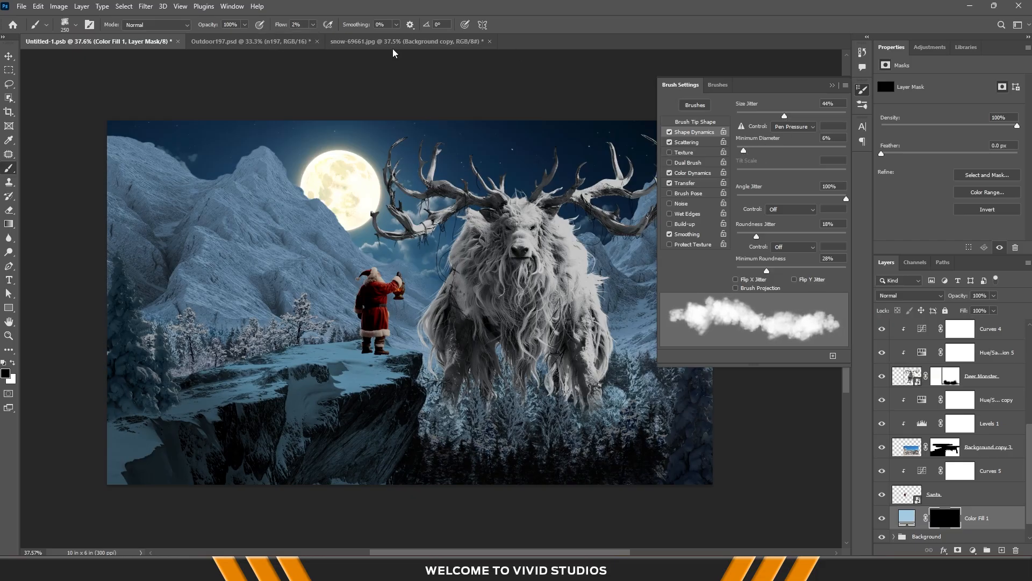
{"action": "left_click", "coordinate": [832, 84]}
Paint white mist across the valley on the Color Fill 1 mask, enlarging the brush to 400 px and raising the flow to 12%
{"action": "key", "text": "bracketright"}
{"action": "key", "text": "bracketright"}
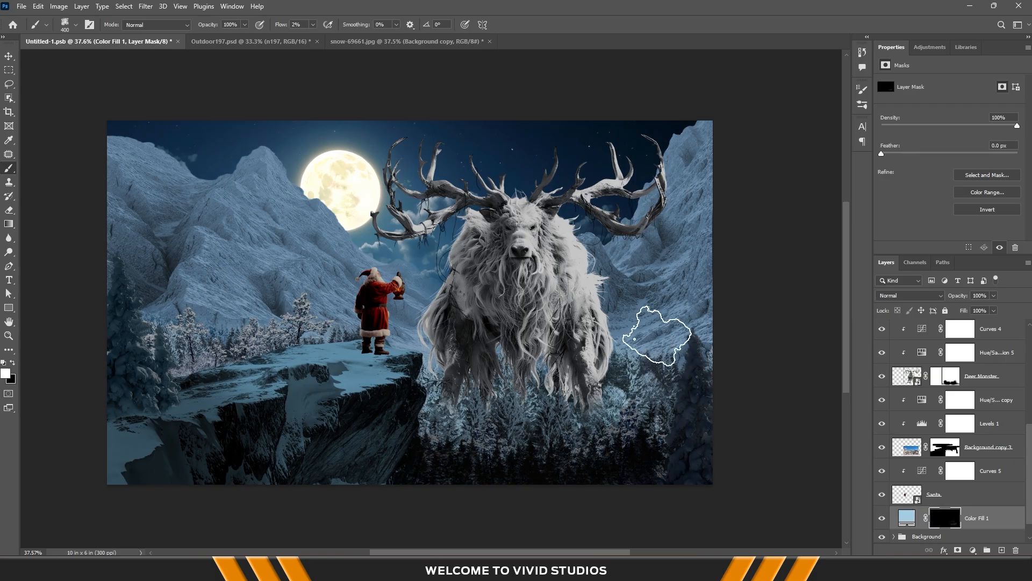
{"action": "scroll", "coordinate": [950, 456], "scroll_direction": "down", "scroll_amount": 1}
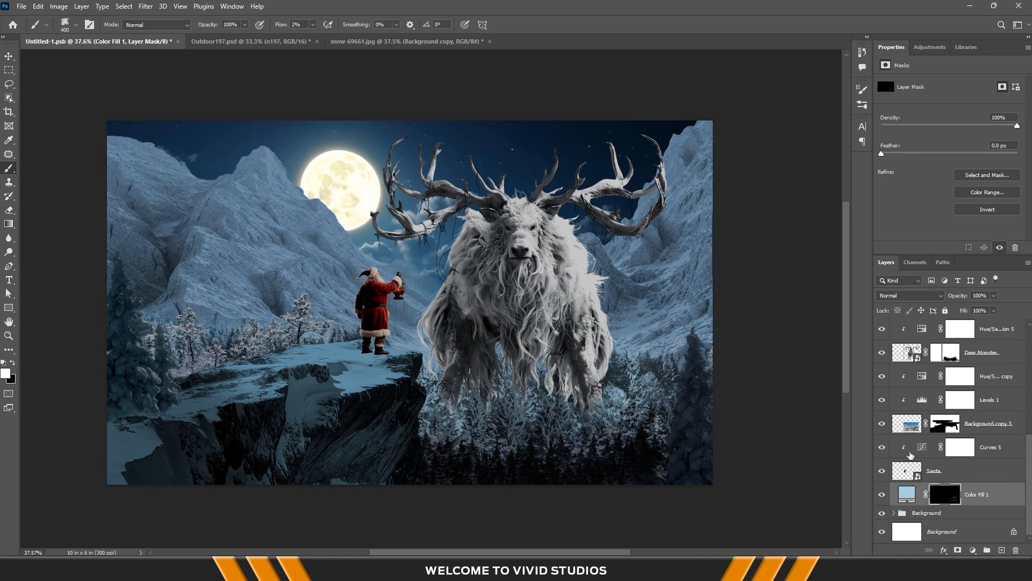
{"action": "left_click", "coordinate": [313, 26]}
{"action": "mouse_move", "coordinate": [694, 357]}
{"action": "left_mouse_down"}
{"action": "mouse_move", "coordinate": [563, 381]}
{"action": "mouse_move", "coordinate": [646, 367]}
{"action": "mouse_move", "coordinate": [570, 371]}
{"action": "mouse_move", "coordinate": [334, 328]}
{"action": "mouse_move", "coordinate": [503, 333]}
{"action": "mouse_move", "coordinate": [227, 323]}
{"action": "mouse_move", "coordinate": [101, 285]}
{"action": "mouse_move", "coordinate": [166, 300]}
{"action": "mouse_move", "coordinate": [270, 288]}
{"action": "left_mouse_up"}
{"action": "key", "text": "bracketleft"}
{"action": "key", "text": "bracketleft"}
{"action": "key", "text": "bracketright"}
{"action": "key", "text": "bracketright"}
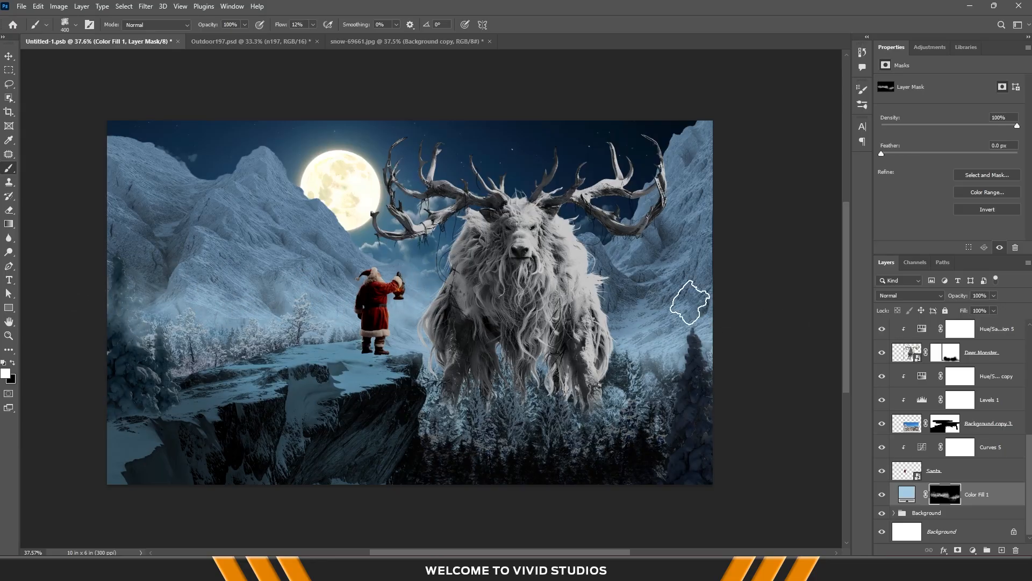
Move the Color Fill 1 mist layer into the Background group, directly below Layer 2 and above Curves 7
{"action": "scroll", "coordinate": [497, 334], "scroll_direction": "down", "scroll_amount": 1}
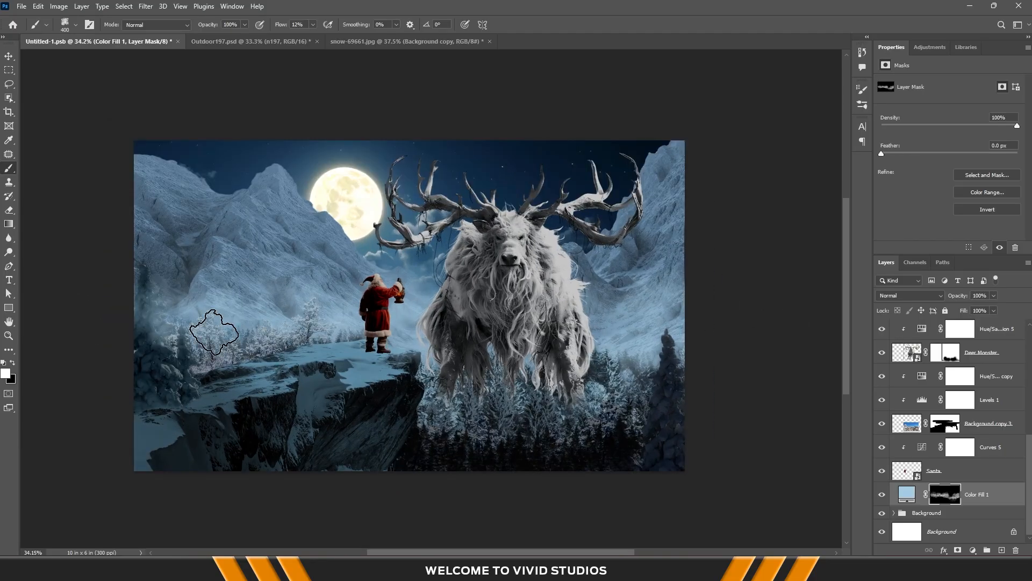
{"action": "key", "text": "v"}
{"action": "left_click", "coordinate": [171, 334]}
{"action": "scroll", "coordinate": [967, 408], "scroll_direction": "down", "scroll_amount": 1}
{"action": "left_click_drag", "start_coordinate": [996, 372], "coordinate": [996, 472]}
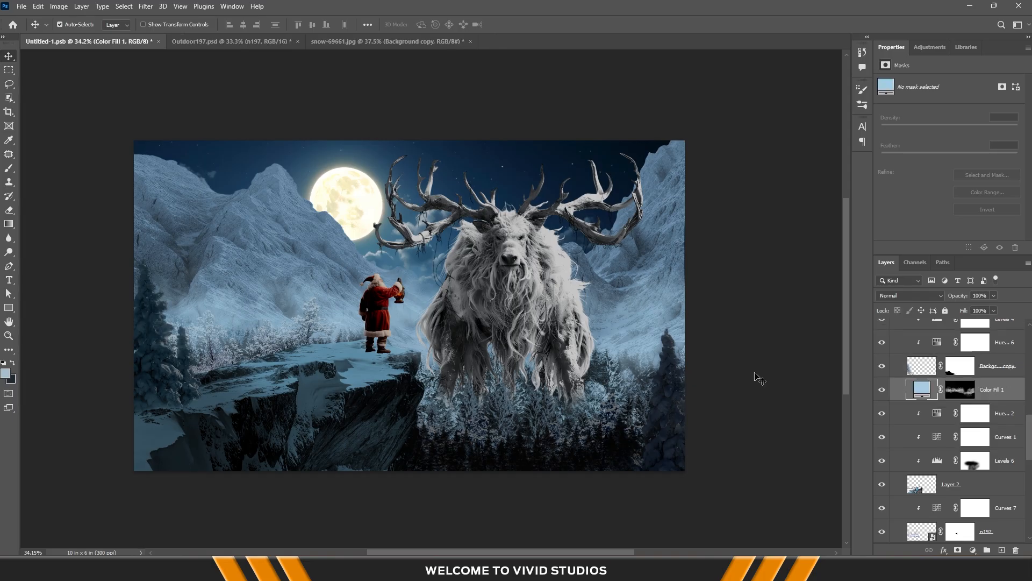
{"action": "key", "text": "b"}
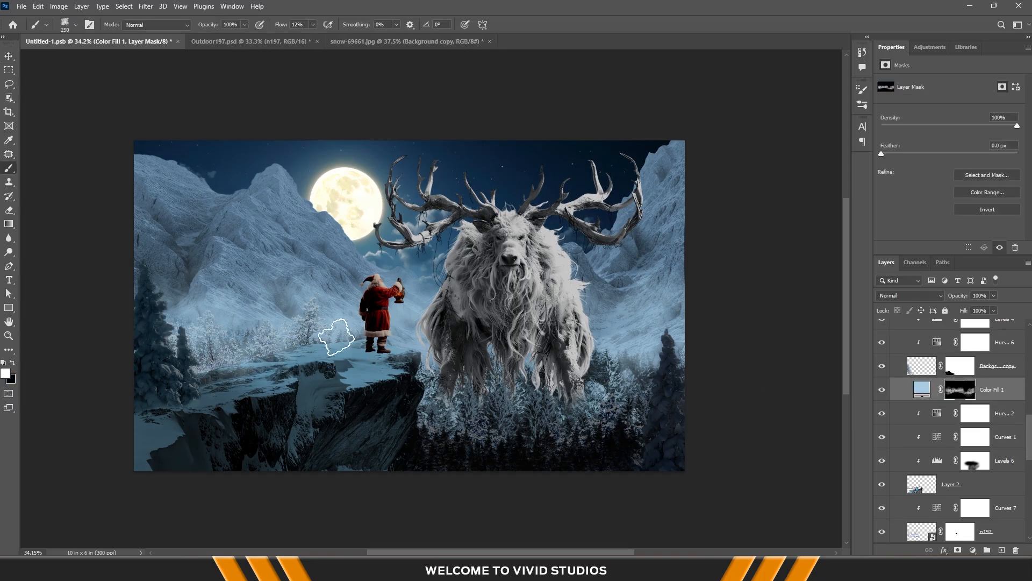
{"action": "left_click_drag", "start_coordinate": [989, 410], "coordinate": [976, 490]}
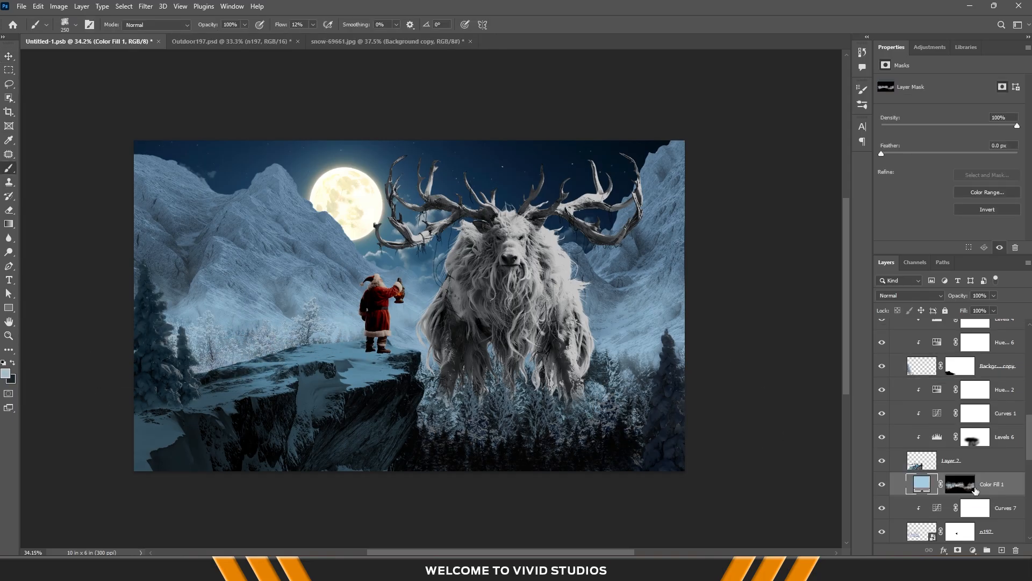
Duplicate the Color Fill 1 mist layer to directly above Curves 4 and fill the copy's mask with black
{"action": "key", "text": "v"}
{"action": "left_click", "coordinate": [529, 403]}
{"action": "scroll", "coordinate": [953, 408], "scroll_direction": "up", "scroll_amount": 3}
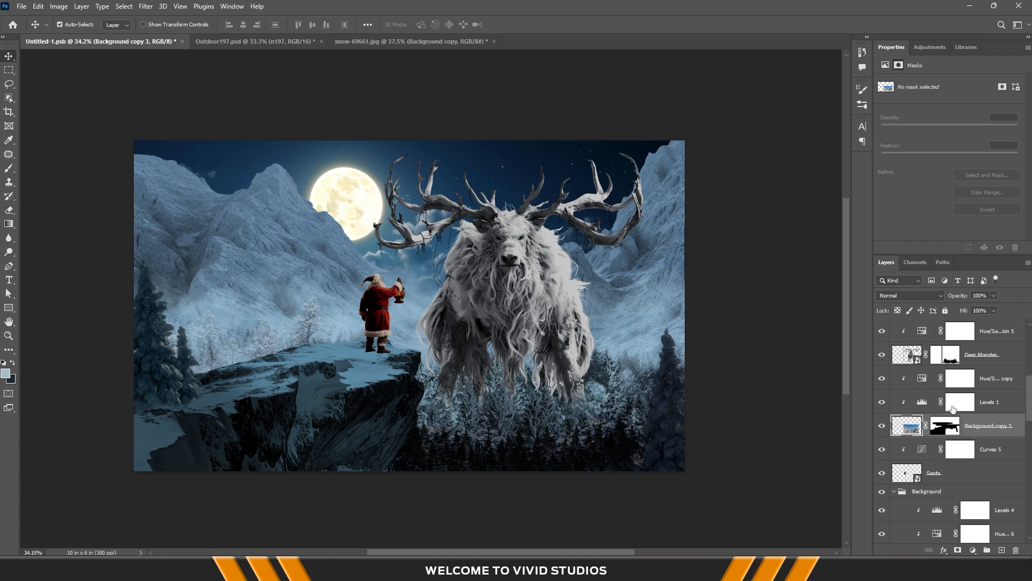
{"action": "scroll", "coordinate": [955, 407], "scroll_direction": "up", "scroll_amount": 3}
{"action": "scroll", "coordinate": [996, 383], "scroll_direction": "up", "scroll_amount": 3}
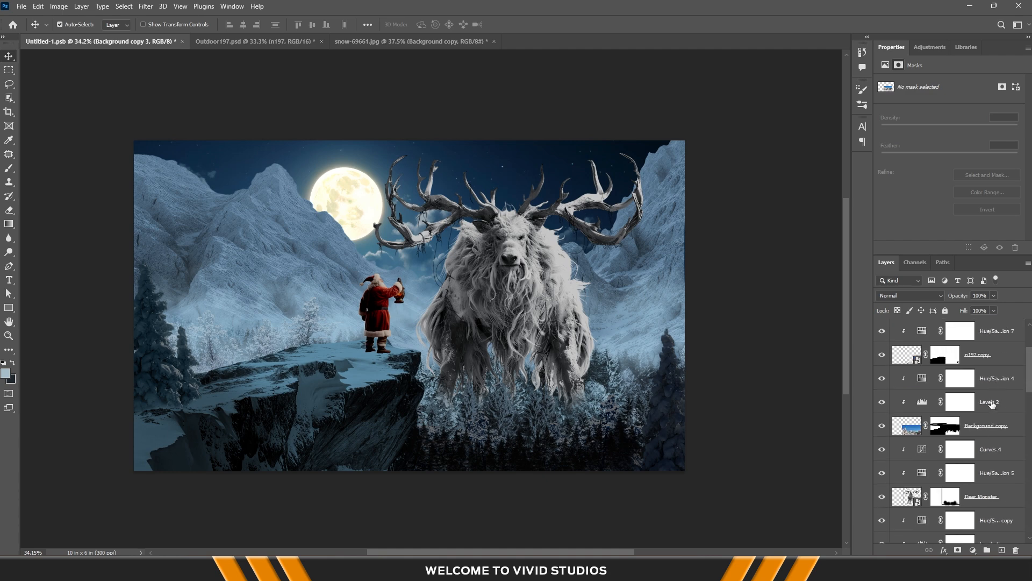
{"action": "scroll", "coordinate": [988, 387], "scroll_direction": "up", "scroll_amount": 3}
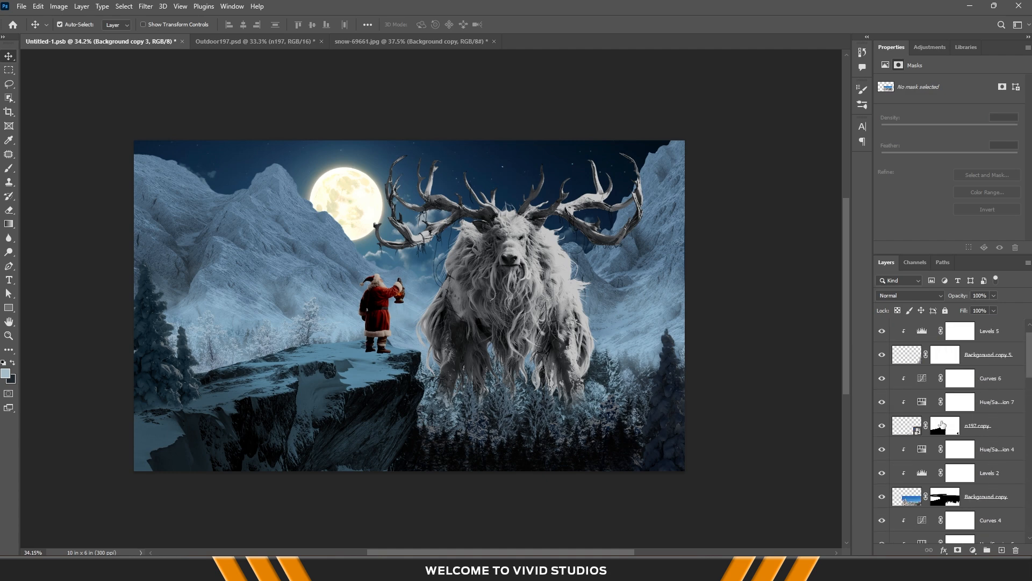
{"action": "scroll", "coordinate": [943, 427], "scroll_direction": "up", "scroll_amount": 3}
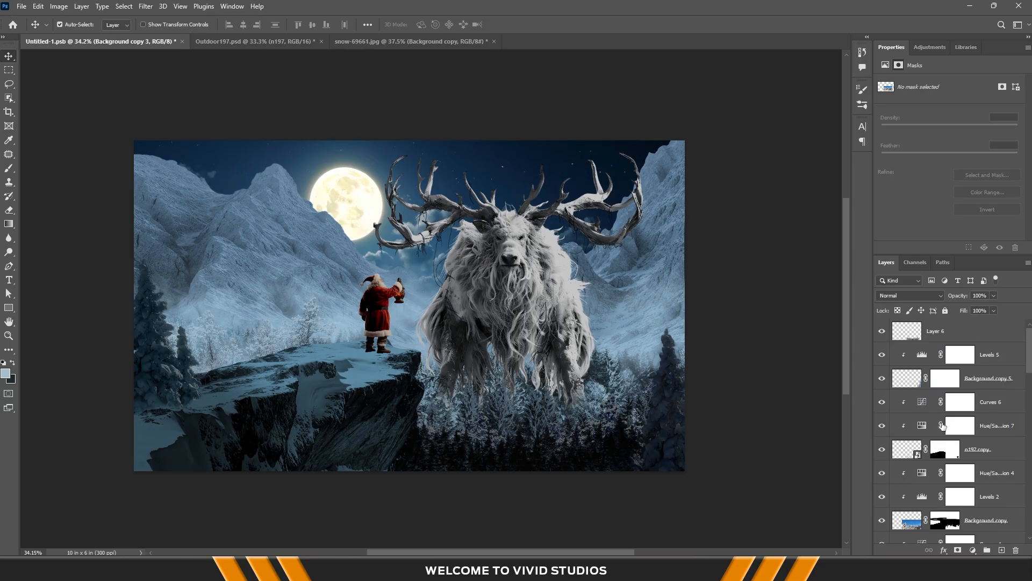
{"action": "scroll", "coordinate": [945, 426], "scroll_direction": "down", "scroll_amount": 4}
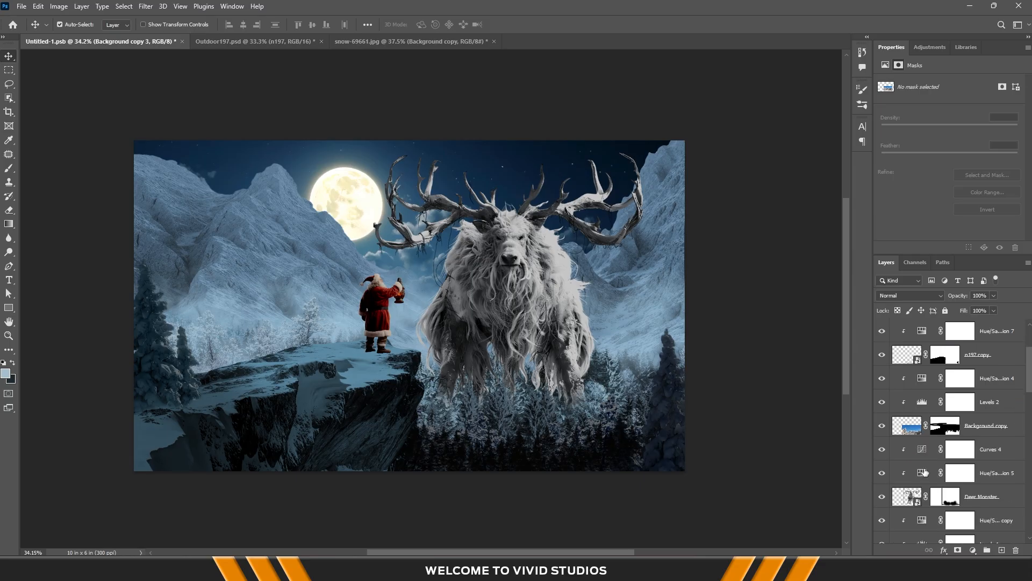
{"action": "left_click", "coordinate": [1000, 455]}
{"action": "scroll", "coordinate": [972, 476], "scroll_direction": "down", "scroll_amount": 6}
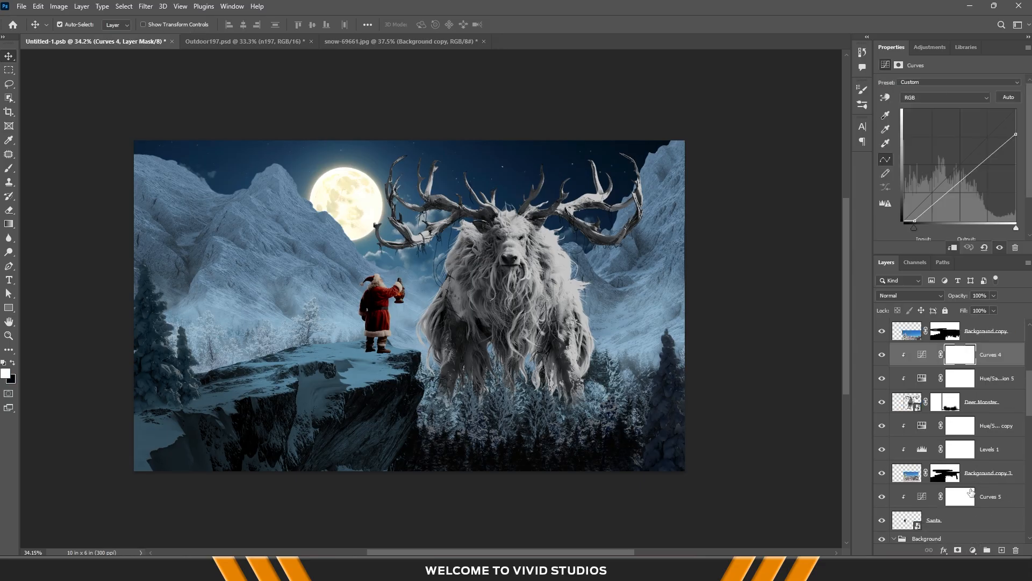
{"action": "scroll", "coordinate": [971, 496], "scroll_direction": "down", "scroll_amount": 5}
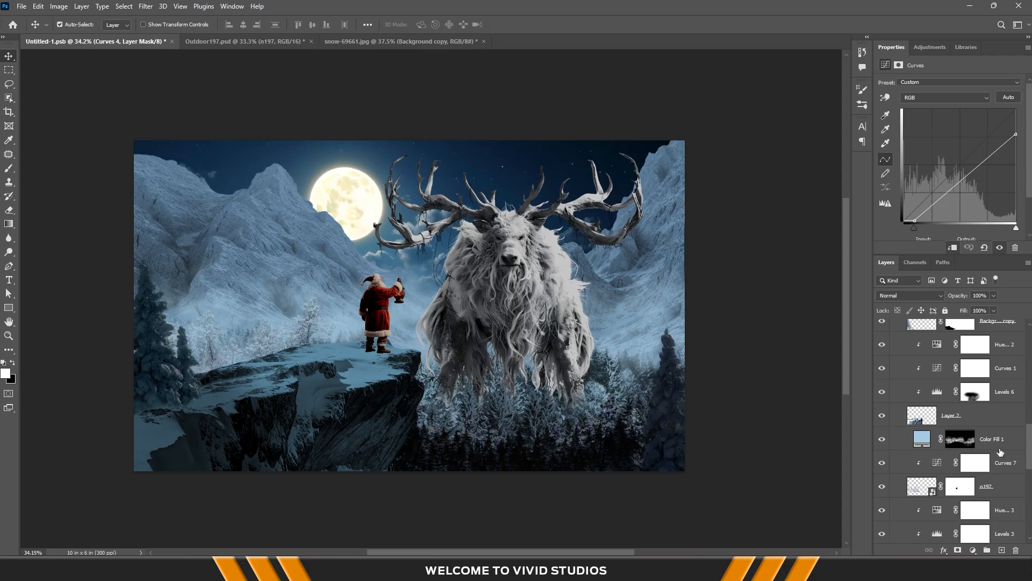
{"action": "left_click_drag", "start_coordinate": [1005, 444], "coordinate": [974, 413]}
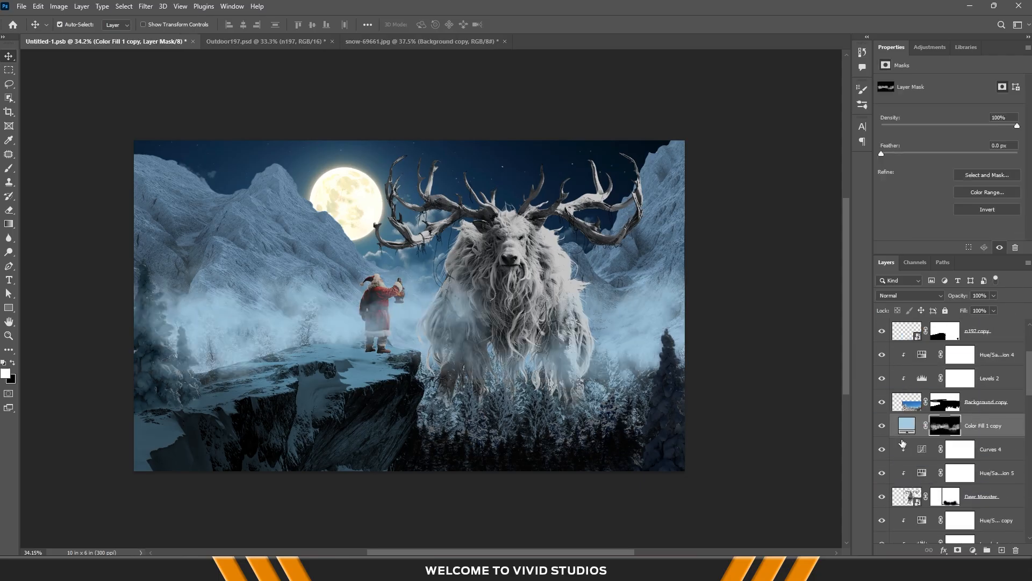
{"action": "key", "text": "ctrl+BackSpace"}
Paint white mist around the monster's feet on the Color Fill 1 copy mask with the Smoke brush
{"action": "key", "text": "b"}
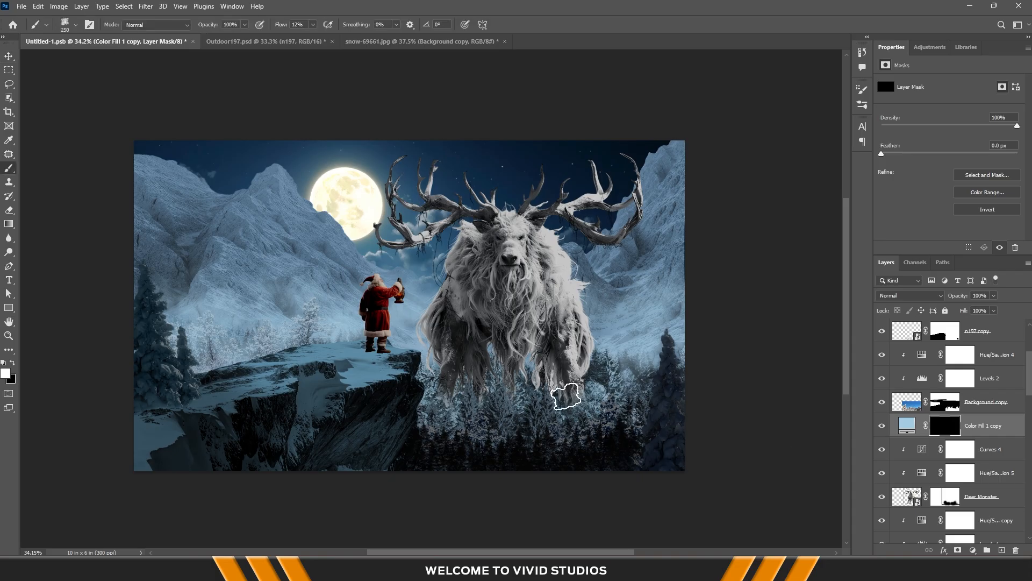
{"action": "mouse_move", "coordinate": [604, 395]}
{"action": "left_mouse_down"}
{"action": "mouse_move", "coordinate": [515, 409]}
{"action": "mouse_move", "coordinate": [596, 385]}
{"action": "mouse_move", "coordinate": [519, 400]}
{"action": "mouse_move", "coordinate": [570, 382]}
{"action": "mouse_move", "coordinate": [630, 379]}
{"action": "mouse_move", "coordinate": [602, 389]}
{"action": "mouse_move", "coordinate": [529, 382]}
{"action": "mouse_move", "coordinate": [558, 393]}
{"action": "mouse_move", "coordinate": [499, 409]}
{"action": "mouse_move", "coordinate": [590, 397]}
{"action": "mouse_move", "coordinate": [459, 400]}
{"action": "mouse_move", "coordinate": [512, 411]}
{"action": "mouse_move", "coordinate": [527, 391]}
{"action": "mouse_move", "coordinate": [437, 385]}
{"action": "mouse_move", "coordinate": [435, 372]}
{"action": "mouse_move", "coordinate": [451, 384]}
{"action": "mouse_move", "coordinate": [425, 428]}
{"action": "mouse_move", "coordinate": [578, 388]}
{"action": "mouse_move", "coordinate": [616, 390]}
{"action": "mouse_move", "coordinate": [618, 427]}
{"action": "left_mouse_up"}
{"action": "key", "text": "bracketright"}
{"action": "key", "text": "bracketright"}
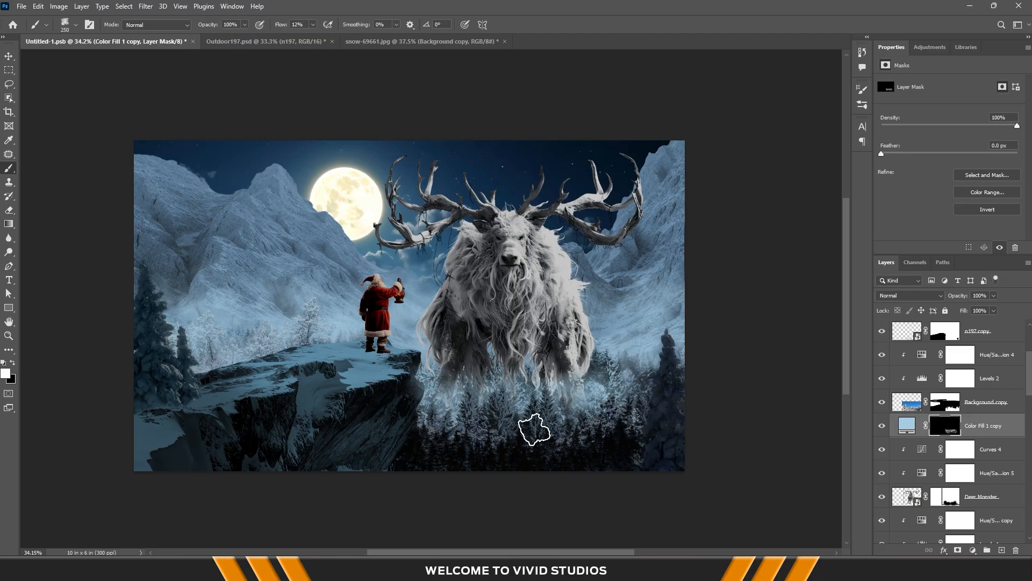
Move Color Fill 1 copy directly above Hue/Saturation 4 and paint more mist over the forest on its mask
{"action": "key", "text": "ctrl+bracketright"}
{"action": "left_click", "coordinate": [944, 356]}
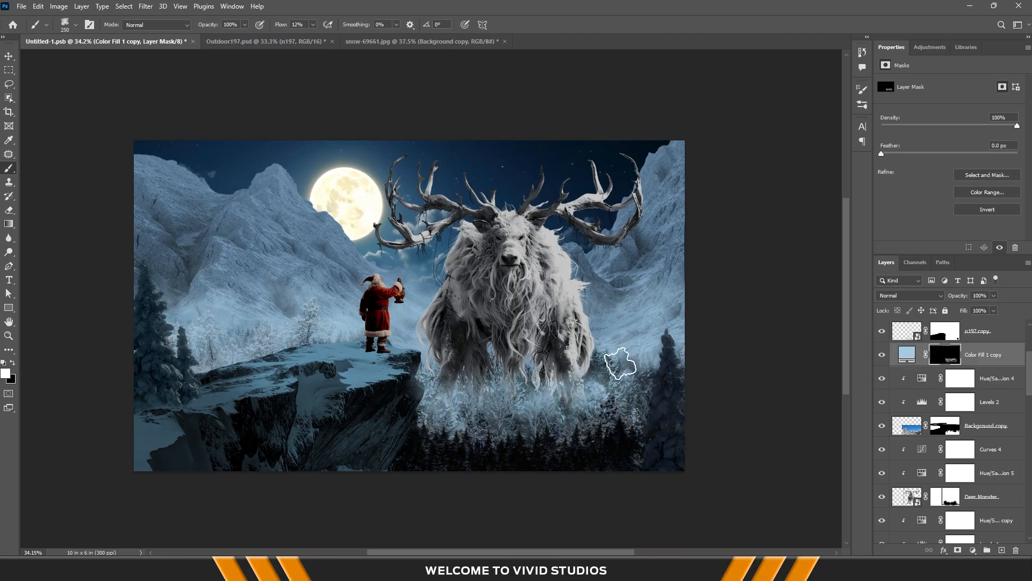
{"action": "mouse_move", "coordinate": [489, 432]}
{"action": "left_mouse_down"}
{"action": "mouse_move", "coordinate": [427, 427]}
{"action": "mouse_move", "coordinate": [477, 345]}
{"action": "mouse_move", "coordinate": [516, 371]}
{"action": "mouse_move", "coordinate": [579, 378]}
{"action": "mouse_move", "coordinate": [540, 382]}
{"action": "mouse_move", "coordinate": [604, 393]}
{"action": "left_mouse_up"}
Recolor the Color Fill 1 copy mist to the muted grey-blue 6b8696
{"action": "scroll", "coordinate": [612, 366], "scroll_direction": "down", "scroll_amount": 4}
{"action": "scroll", "coordinate": [562, 370], "scroll_direction": "up", "scroll_amount": 7}
{"action": "double_click", "coordinate": [906, 356]}
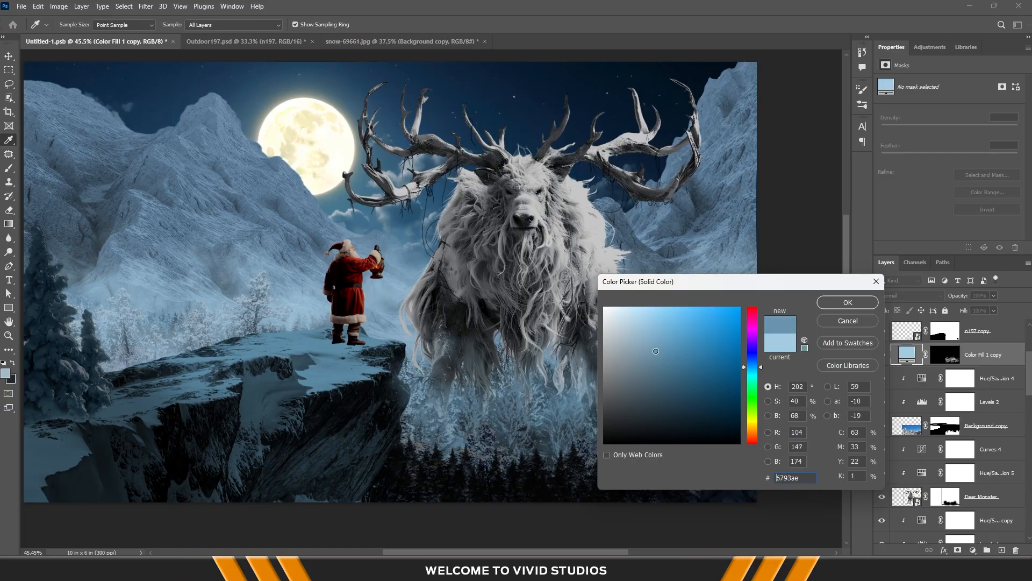
{"action": "left_click_drag", "start_coordinate": [632, 359], "coordinate": [639, 362]}
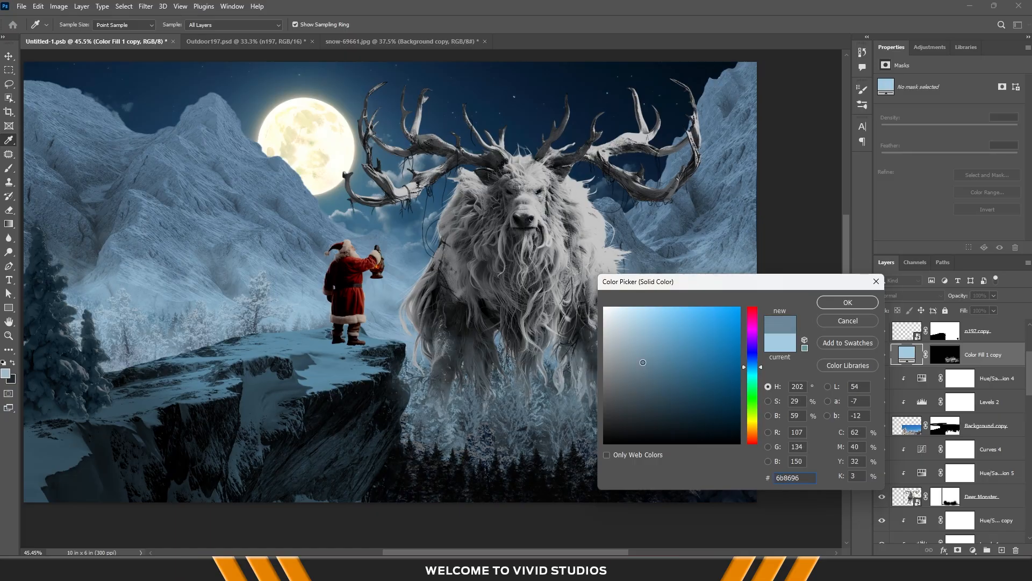
{"action": "left_click", "coordinate": [848, 302]}
{"action": "scroll", "coordinate": [627, 377], "scroll_direction": "down", "scroll_amount": 4}
{"action": "scroll", "coordinate": [626, 355], "scroll_direction": "up", "scroll_amount": 3}
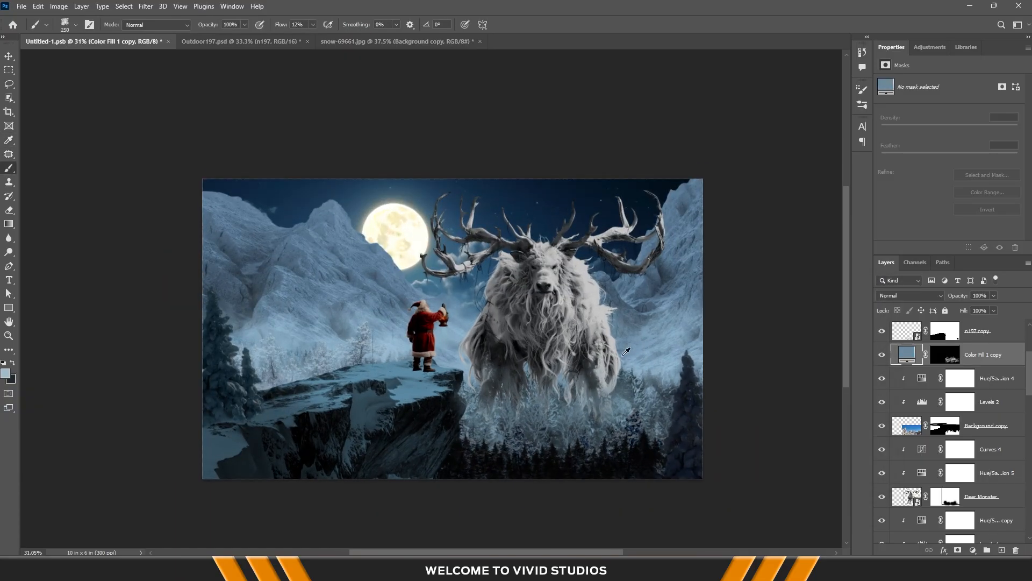
Compare the image with and without Layer 6, lower that layer's opacity and deselect it
{"action": "key", "text": "v"}
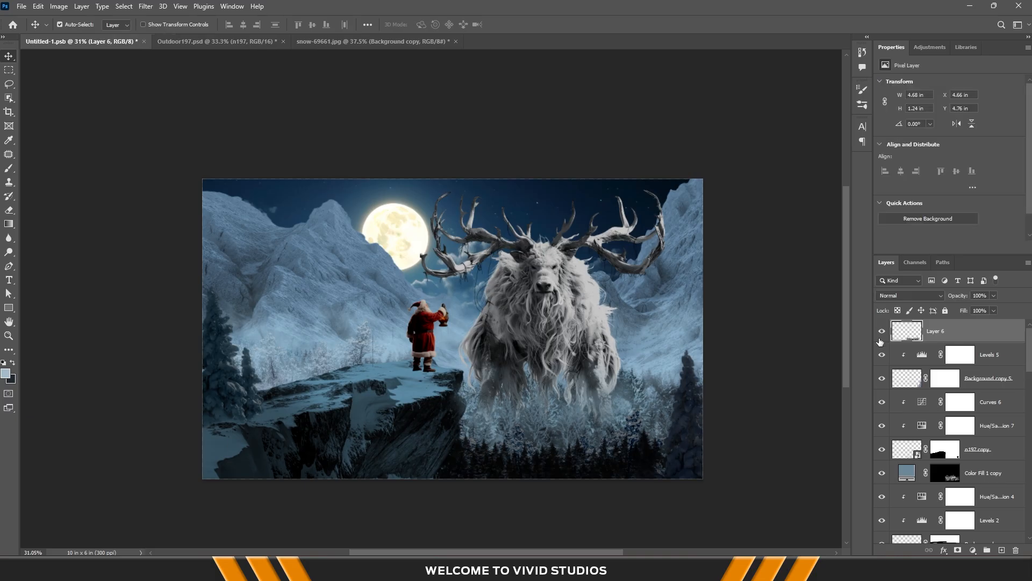
{"action": "left_click", "coordinate": [881, 332]}
{"action": "left_click", "coordinate": [881, 332]}
{"action": "left_click_drag", "start_coordinate": [992, 296], "coordinate": [978, 309]}
{"action": "left_click", "coordinate": [767, 419]}
{"action": "scroll", "coordinate": [608, 438], "scroll_direction": "up", "scroll_amount": 4}
{"action": "left_click_drag", "start_coordinate": [584, 399], "coordinate": [632, 391]}
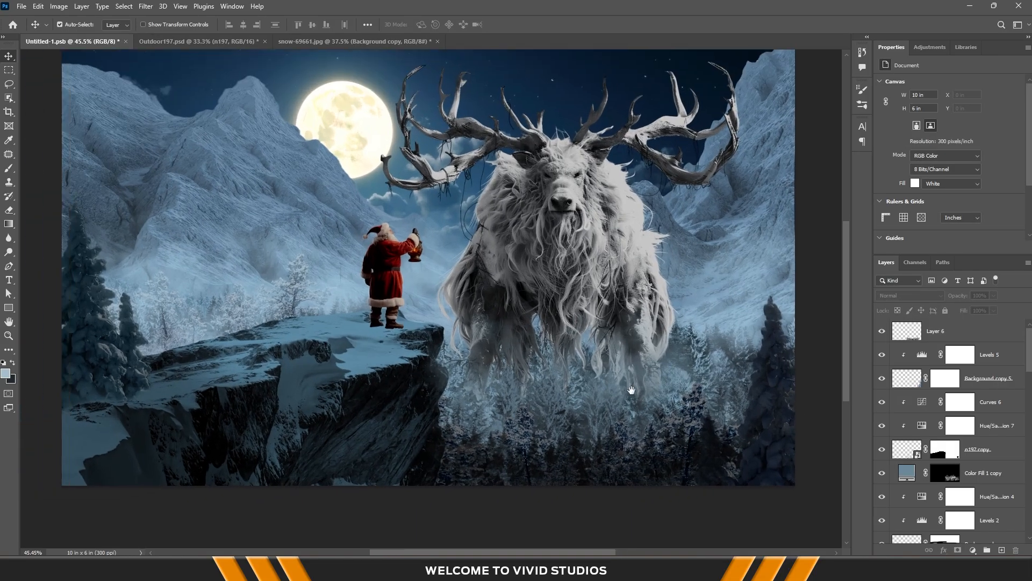
{"action": "scroll", "coordinate": [631, 390], "scroll_direction": "down", "scroll_amount": 3}
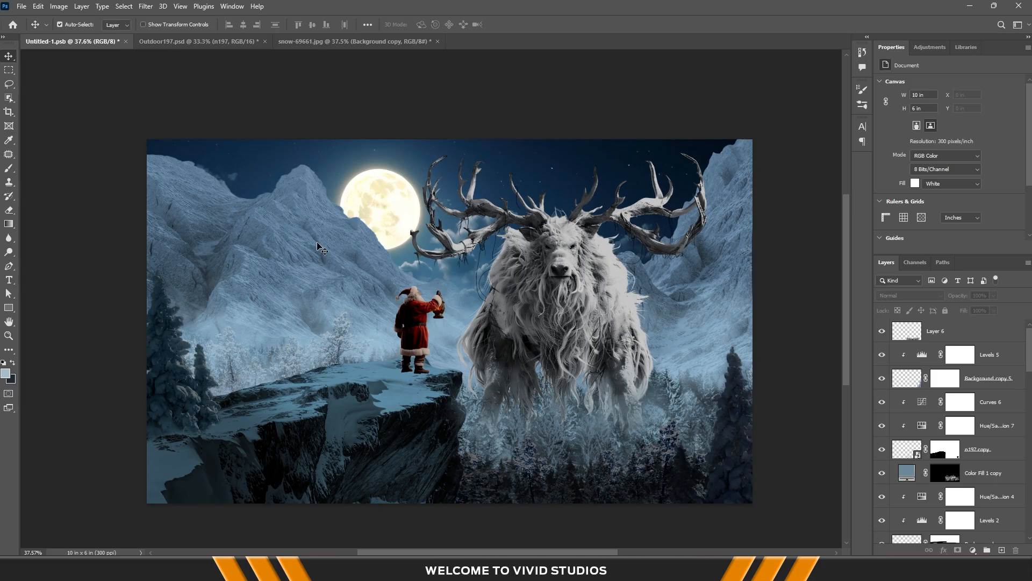
Paint faint mist over the mountains on the Color Fill 1 mask with a 400 px brush at 6% flow
{"action": "scroll", "coordinate": [502, 334], "scroll_direction": "up", "scroll_amount": 1}
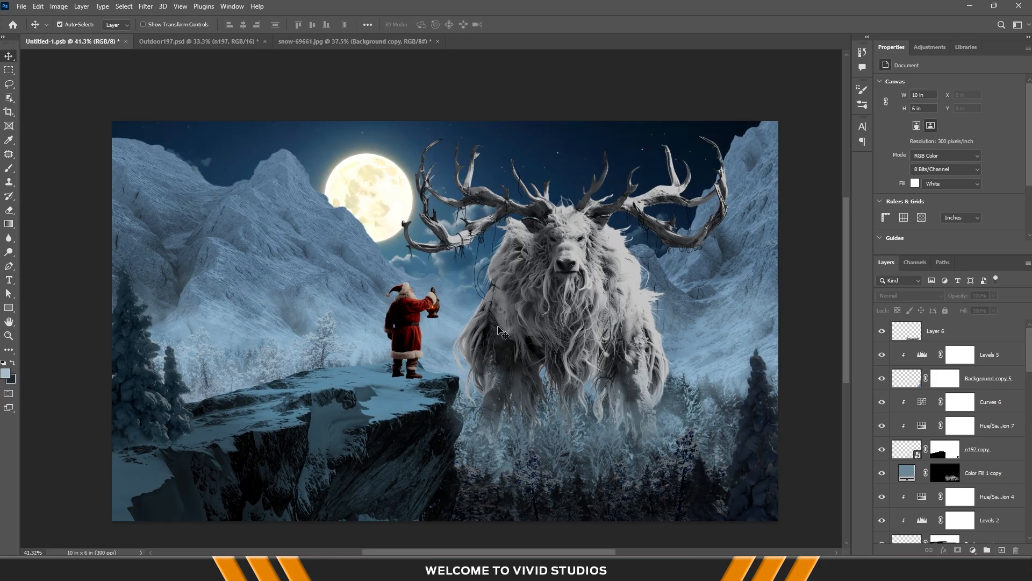
{"action": "left_click_drag", "start_coordinate": [503, 333], "coordinate": [502, 307]}
{"action": "scroll", "coordinate": [952, 441], "scroll_direction": "down", "scroll_amount": 5}
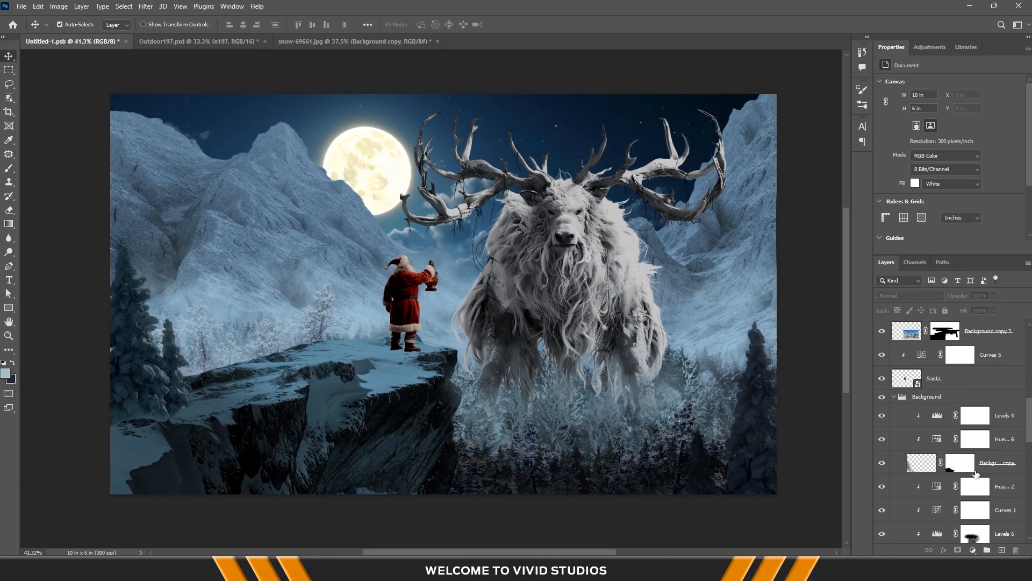
{"action": "left_click", "coordinate": [959, 440]}
{"action": "key", "text": "b"}
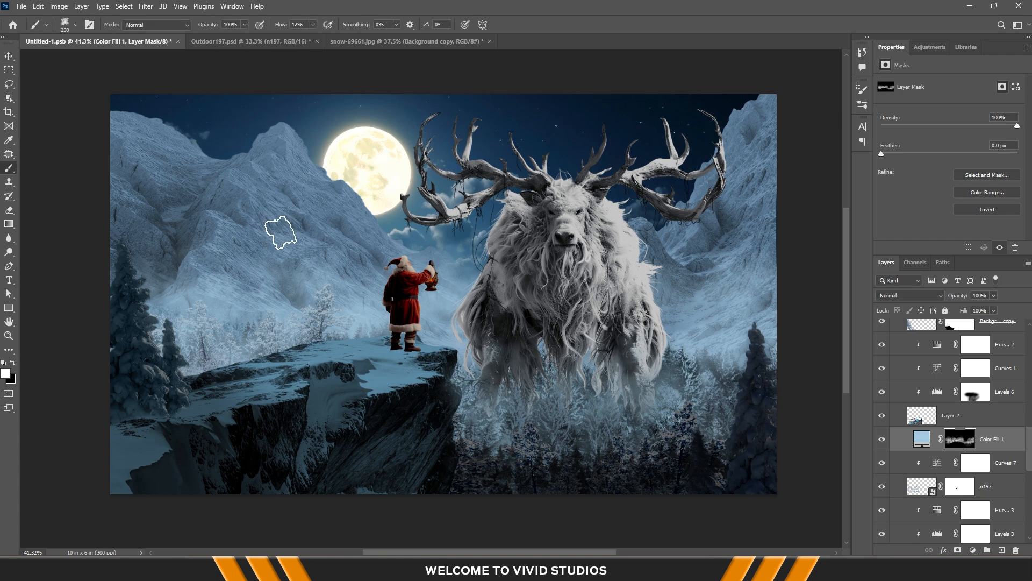
{"action": "left_click", "coordinate": [313, 25]}
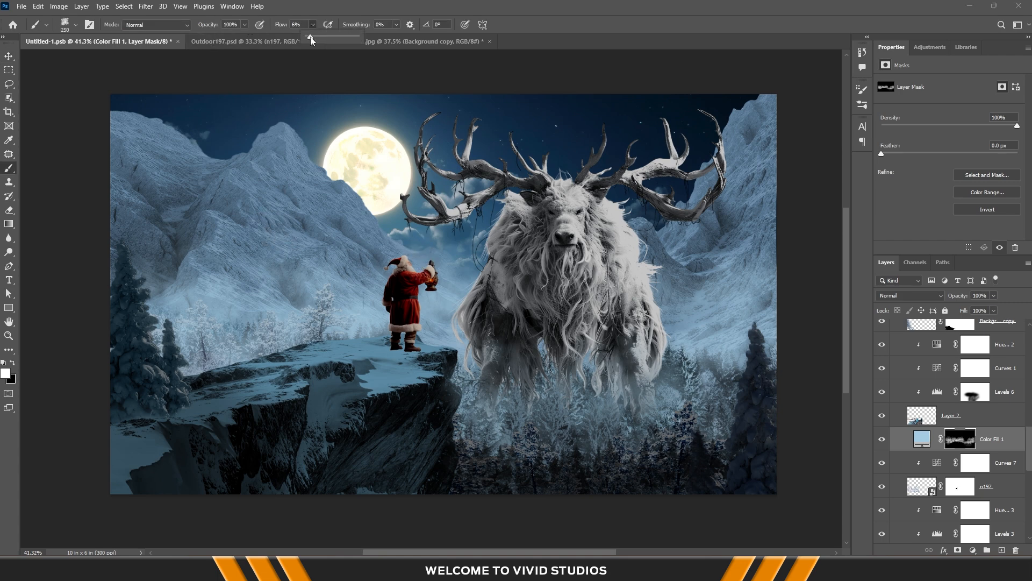
{"action": "left_click", "coordinate": [343, 14]}
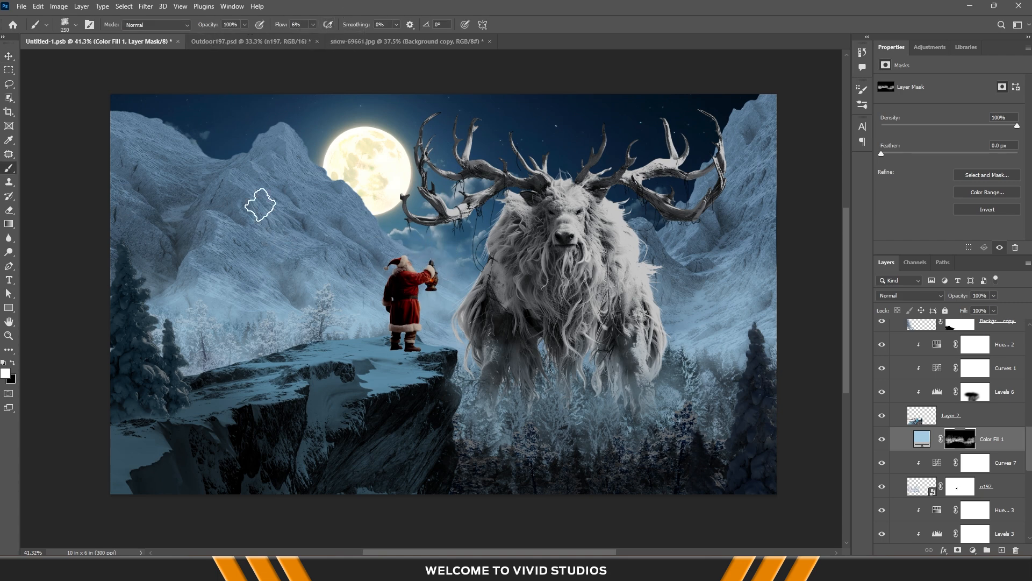
{"action": "key", "text": "bracketright"}
{"action": "key", "text": "bracketright"}
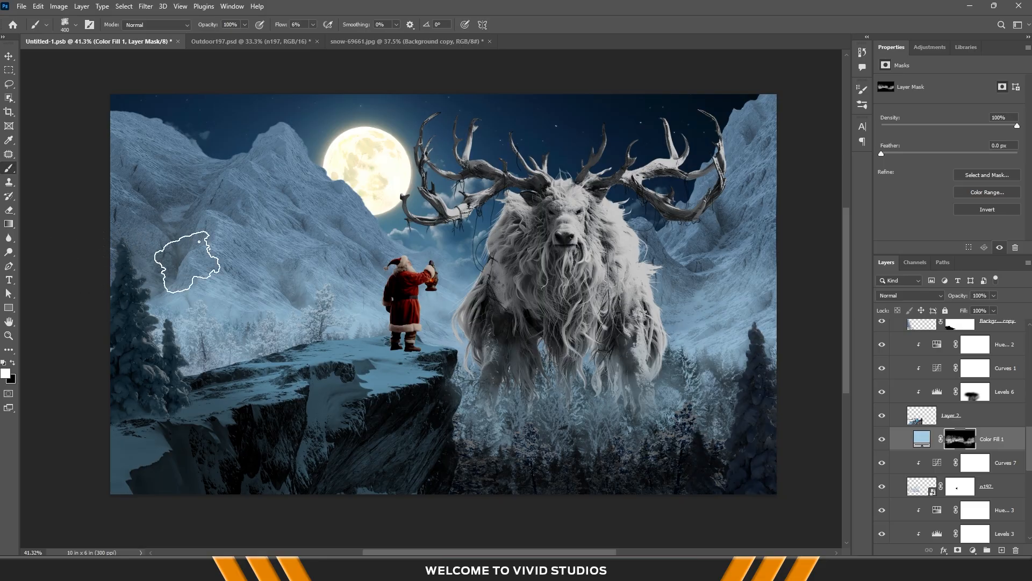
{"action": "left_click", "coordinate": [164, 221]}
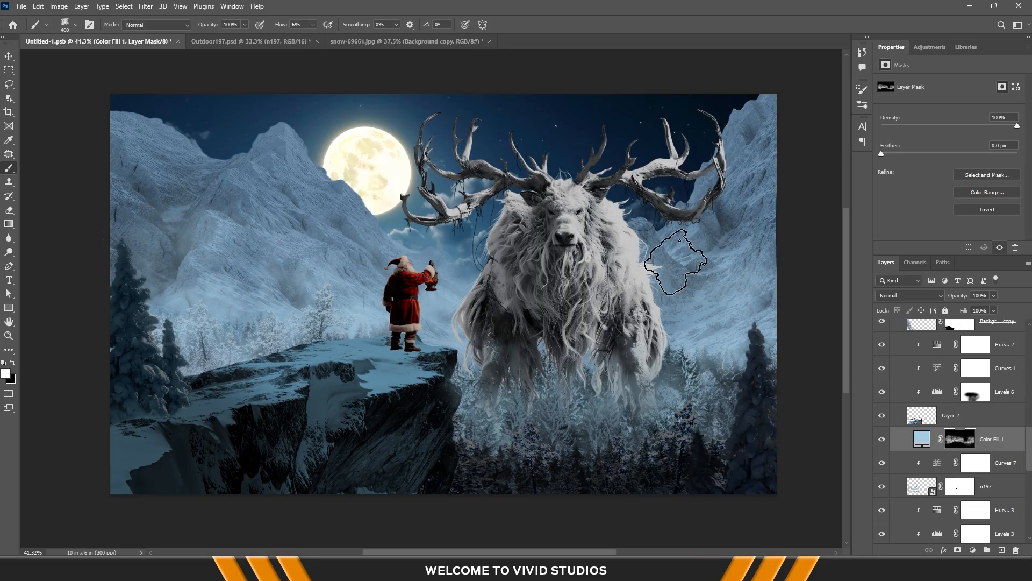
Darken the right mountain by raising the black point and lowering the white output of the Curves 2 copy adjustment above Layer 5
{"action": "scroll", "coordinate": [472, 280], "scroll_direction": "down", "scroll_amount": 4, "text": "alt"}
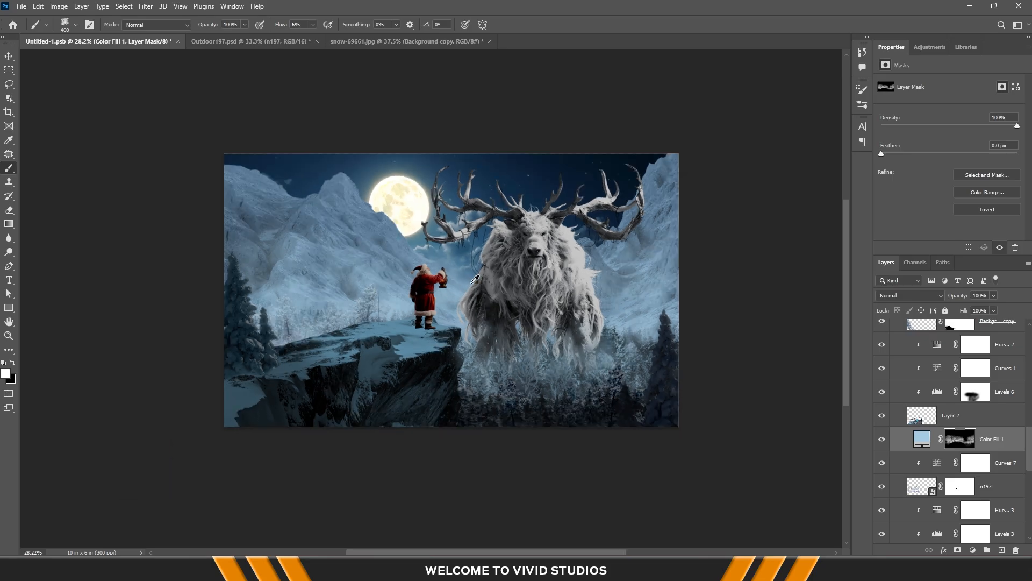
{"action": "scroll", "coordinate": [583, 288], "scroll_direction": "up", "scroll_amount": 3, "text": "alt"}
{"action": "key", "text": "v"}
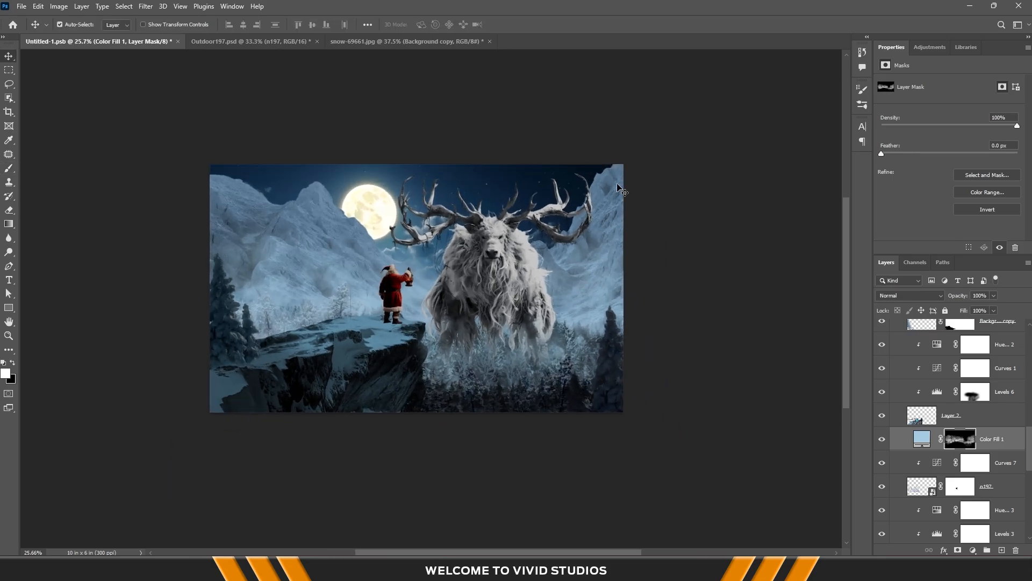
{"action": "left_click", "coordinate": [618, 187]}
{"action": "left_click", "coordinate": [937, 510]}
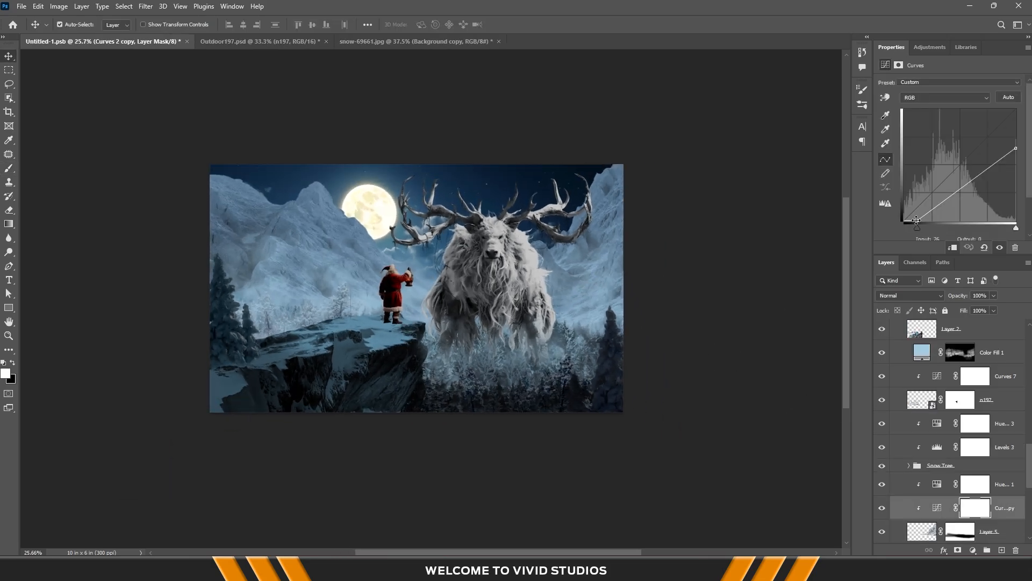
{"action": "left_click_drag", "start_coordinate": [916, 220], "coordinate": [937, 224]}
{"action": "mouse_move", "coordinate": [1017, 152]}
{"action": "left_mouse_down"}
{"action": "mouse_move", "coordinate": [1020, 171]}
{"action": "mouse_move", "coordinate": [1028, 166]}
{"action": "left_mouse_up"}
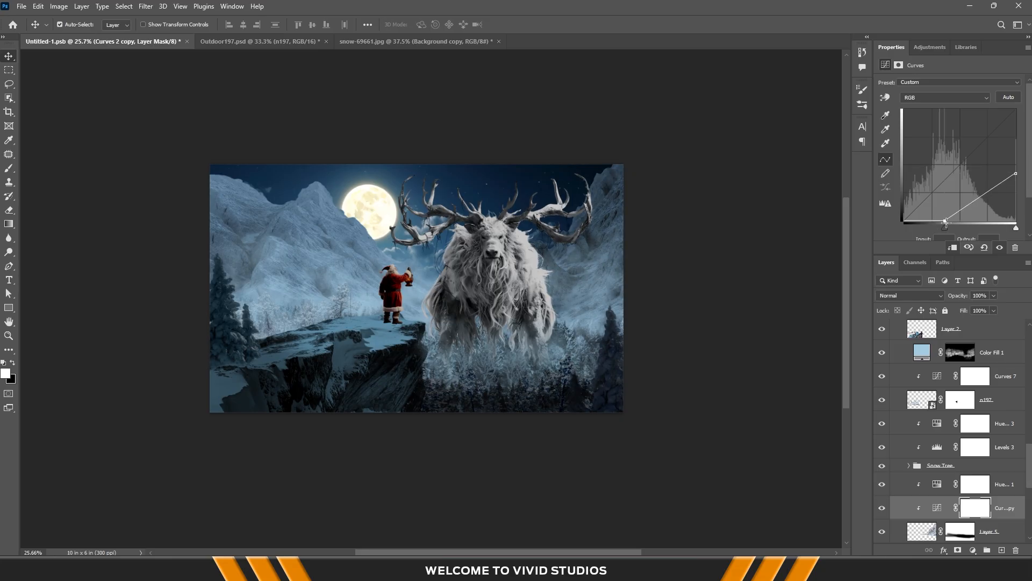
Darken the left mountain by raising the black point and lowering the white output of the Curves 2 adjustment above Layer 4
{"action": "scroll", "coordinate": [955, 457], "scroll_direction": "down", "scroll_amount": 3}
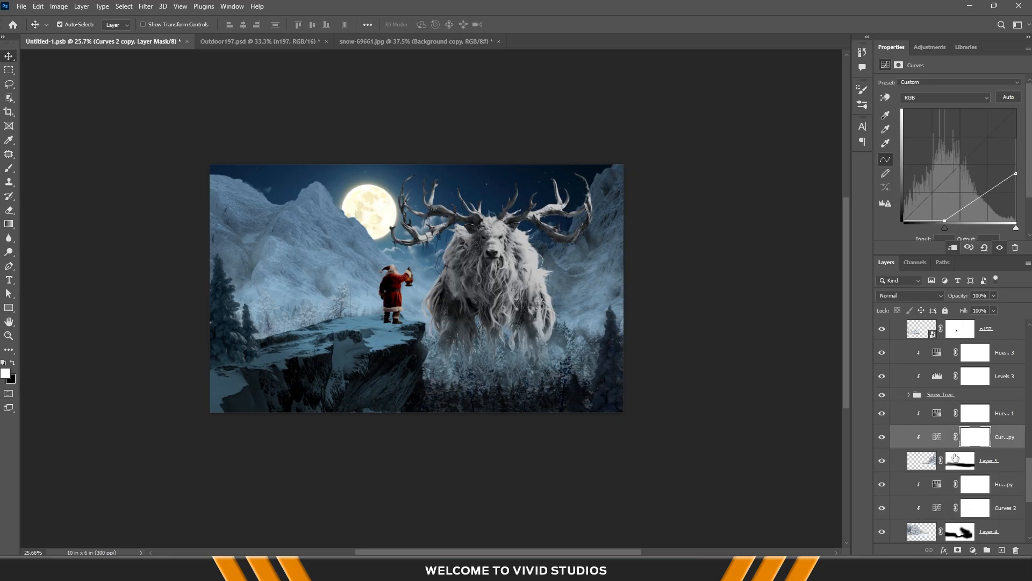
{"action": "left_click", "coordinate": [940, 511]}
{"action": "left_click_drag", "start_coordinate": [913, 220], "coordinate": [936, 222]}
{"action": "left_click_drag", "start_coordinate": [1023, 152], "coordinate": [1029, 163]}
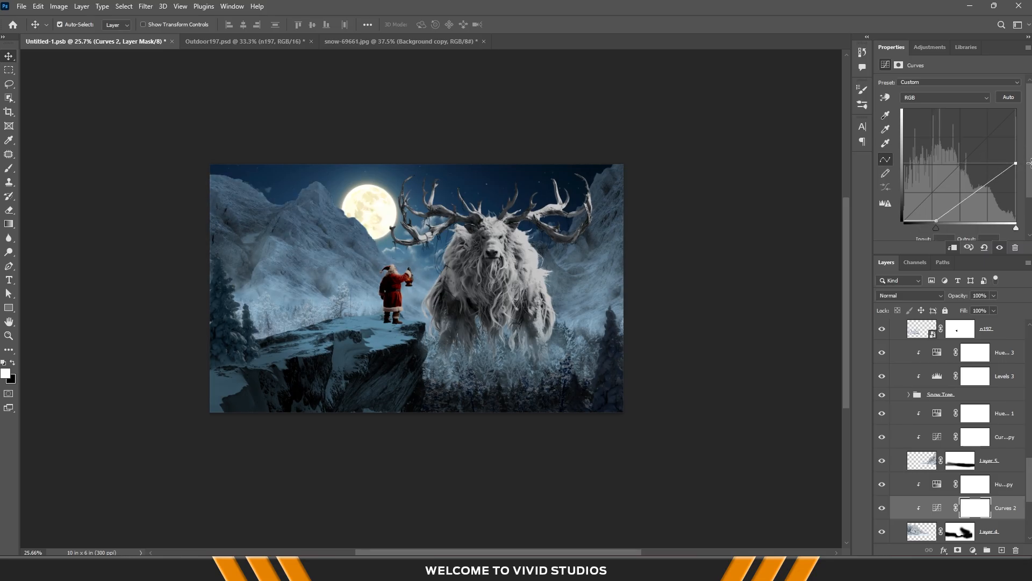
{"action": "left_click_drag", "start_coordinate": [937, 221], "coordinate": [946, 222]}
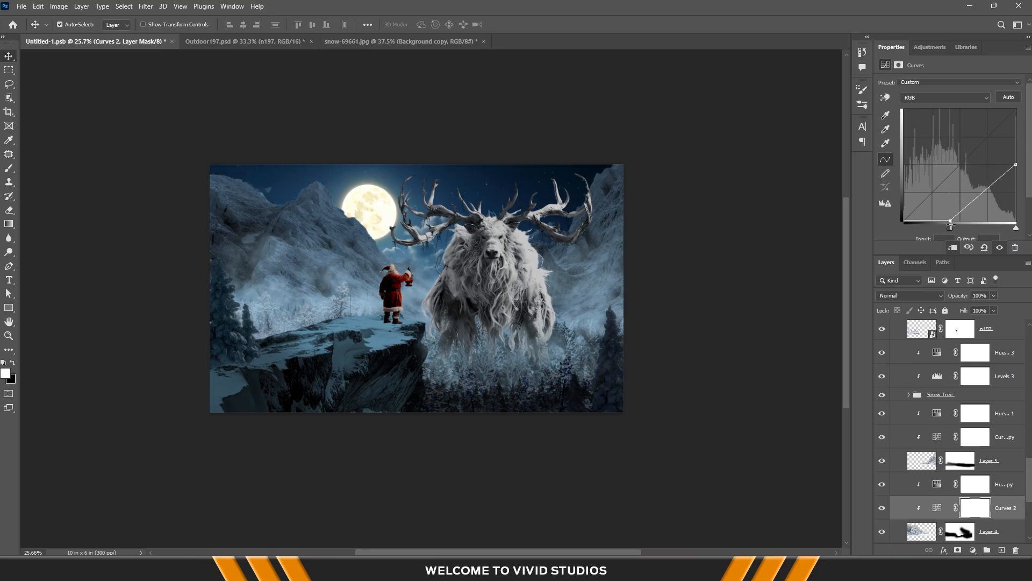
{"action": "left_click", "coordinate": [699, 273]}
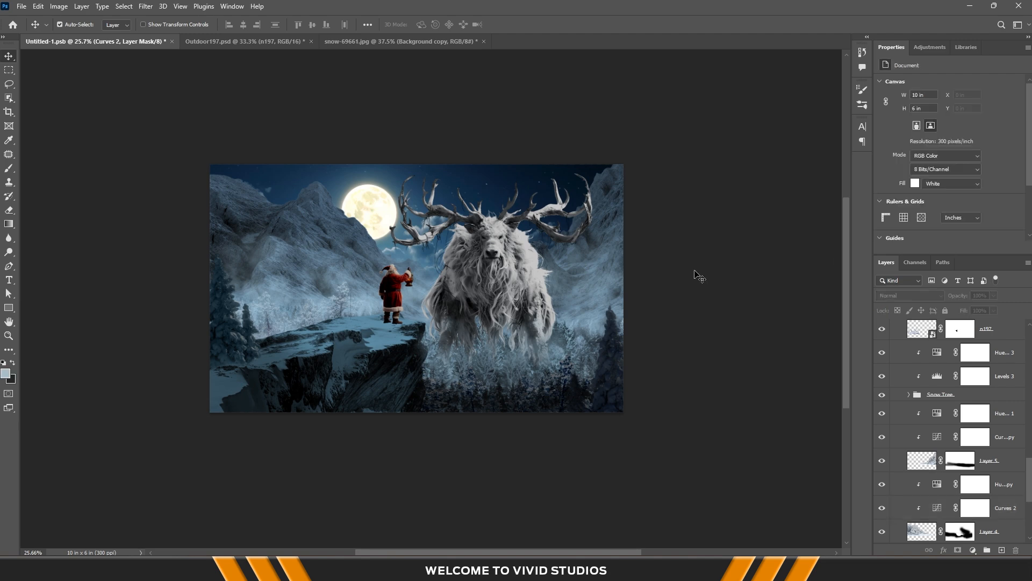
Try recolouring the Color Fill 1 mist with the deeper blue 6cabd1
{"action": "scroll", "coordinate": [418, 308], "scroll_direction": "up", "scroll_amount": 1}
{"action": "scroll", "coordinate": [458, 275], "scroll_direction": "up", "scroll_amount": 1}
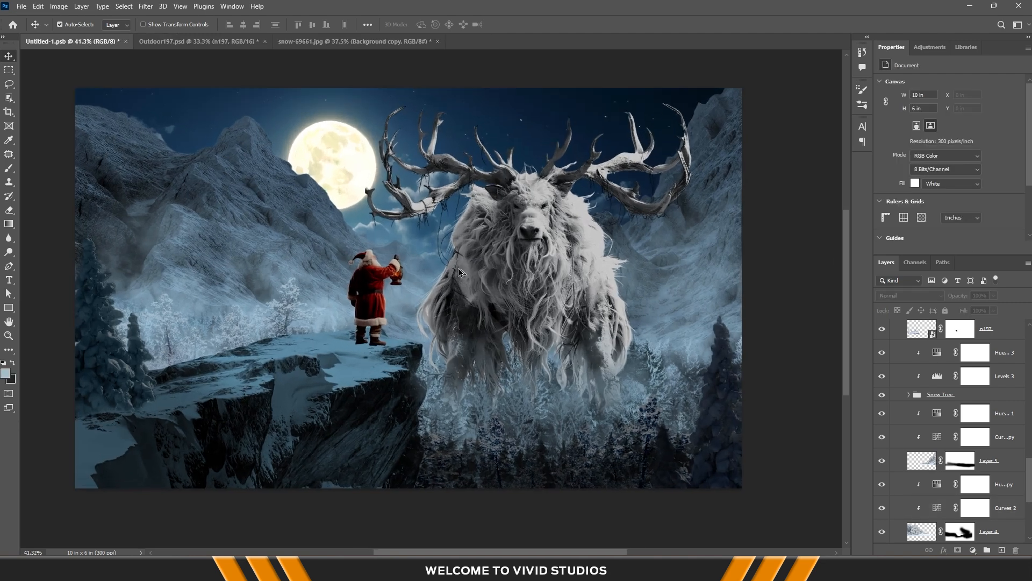
{"action": "left_click_drag", "start_coordinate": [508, 272], "coordinate": [532, 277]}
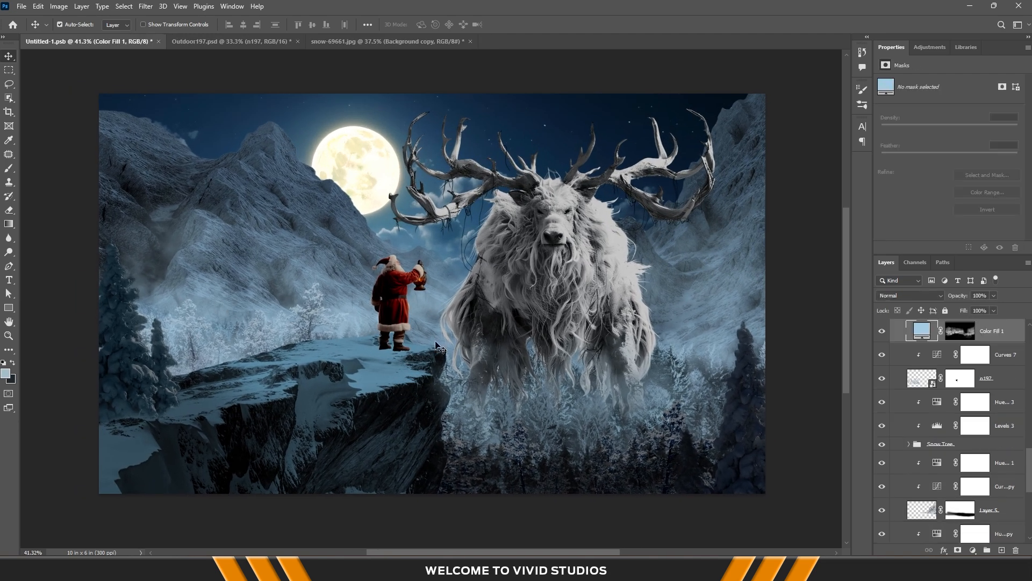
{"action": "double_click", "coordinate": [918, 330]}
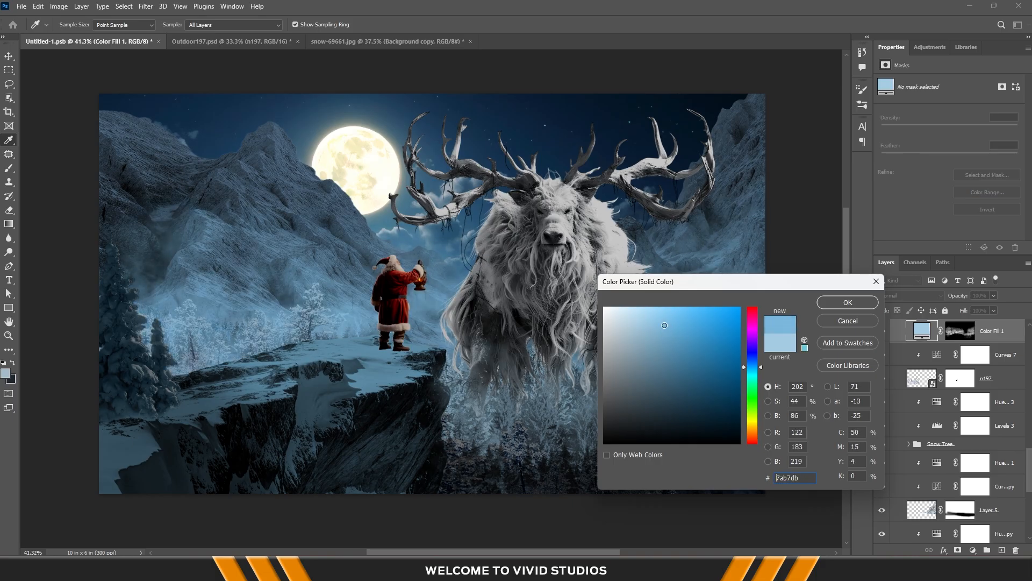
{"action": "left_click_drag", "start_coordinate": [659, 329], "coordinate": [668, 331]}
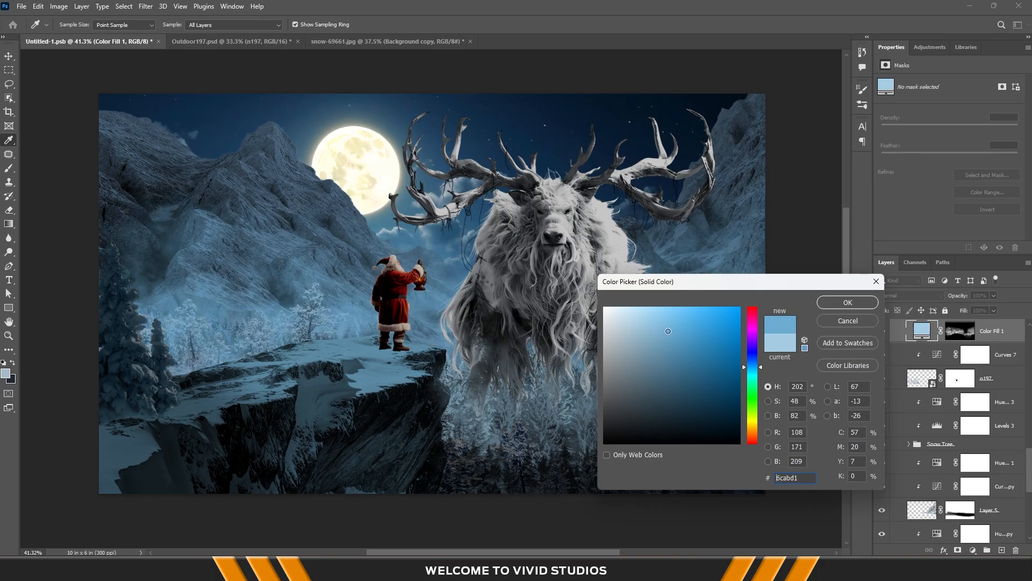
{"action": "left_click", "coordinate": [832, 302]}
{"action": "scroll", "coordinate": [645, 315], "scroll_direction": "down", "scroll_amount": 8}
{"action": "scroll", "coordinate": [645, 315], "scroll_direction": "up", "scroll_amount": 4}
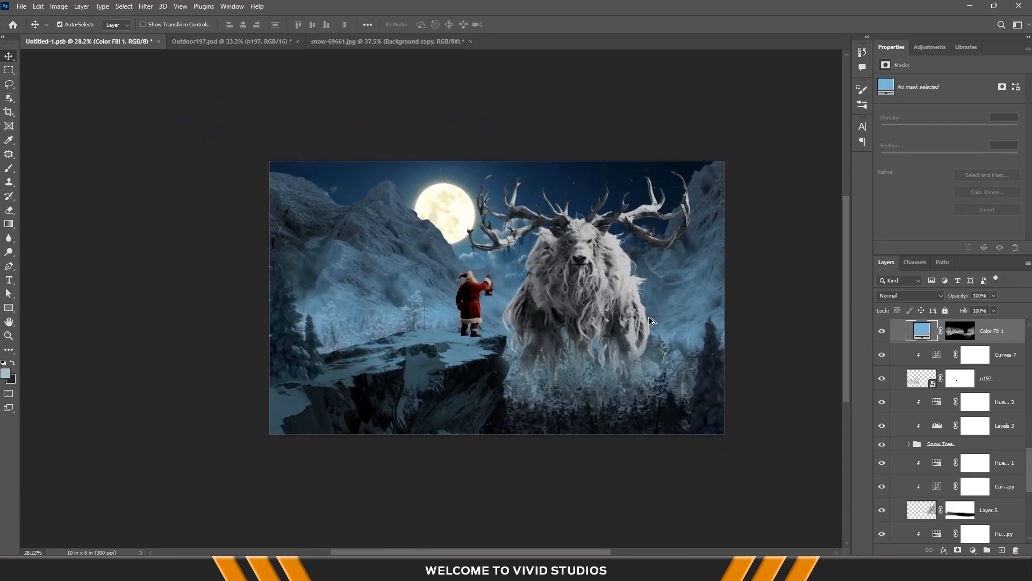
{"action": "key", "text": "ctrl+z"}
Recolour the Color Fill 1 mist to the soft blue 87b9d7
{"action": "scroll", "coordinate": [694, 317], "scroll_direction": "up", "scroll_amount": 2}
{"action": "double_click", "coordinate": [919, 331]}
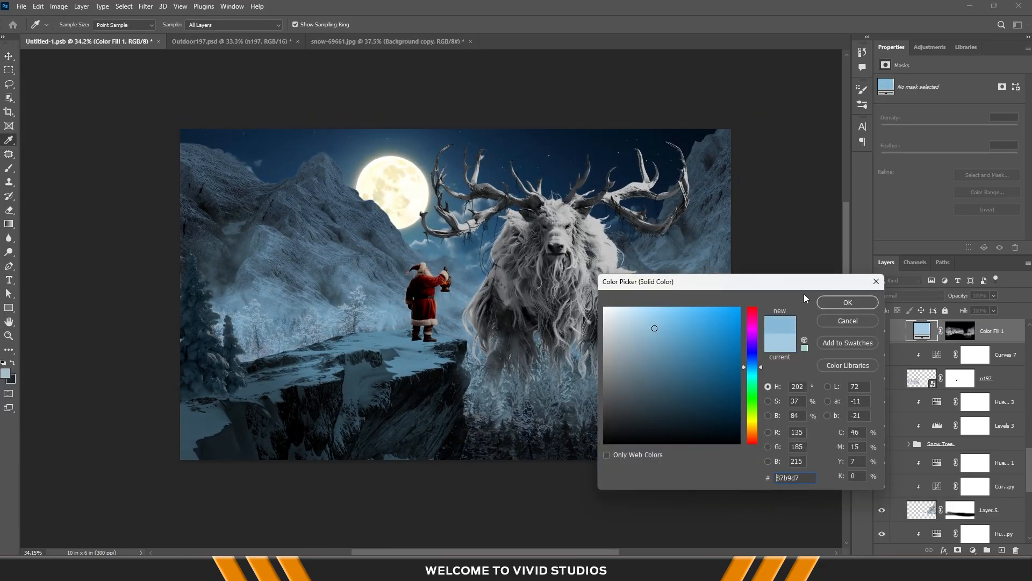
{"action": "left_click", "coordinate": [828, 302]}
Recolour the Color Fill 1 copy mist to a slightly more saturated blue and save the document
{"action": "left_click", "coordinate": [597, 381]}
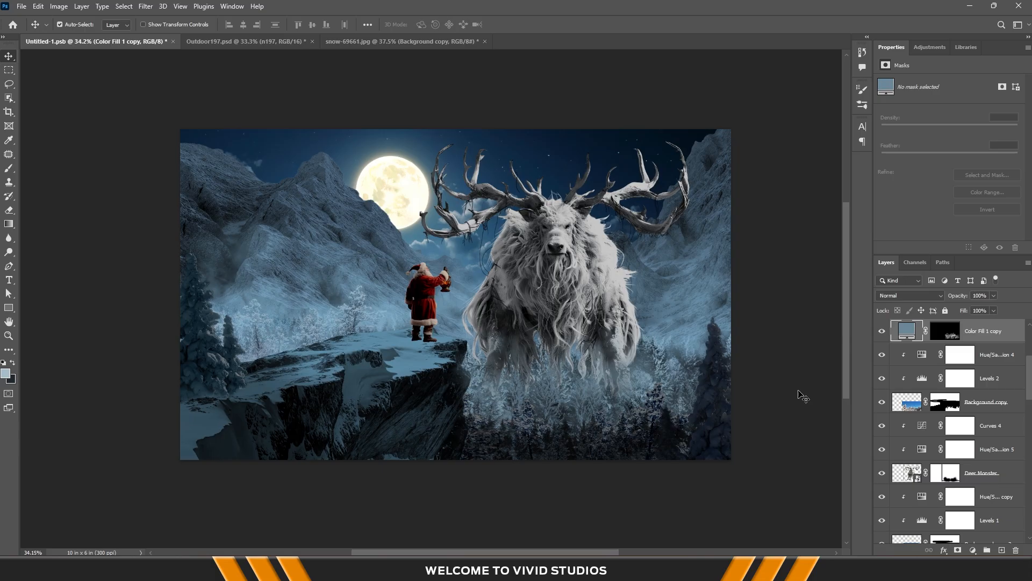
{"action": "double_click", "coordinate": [905, 332]}
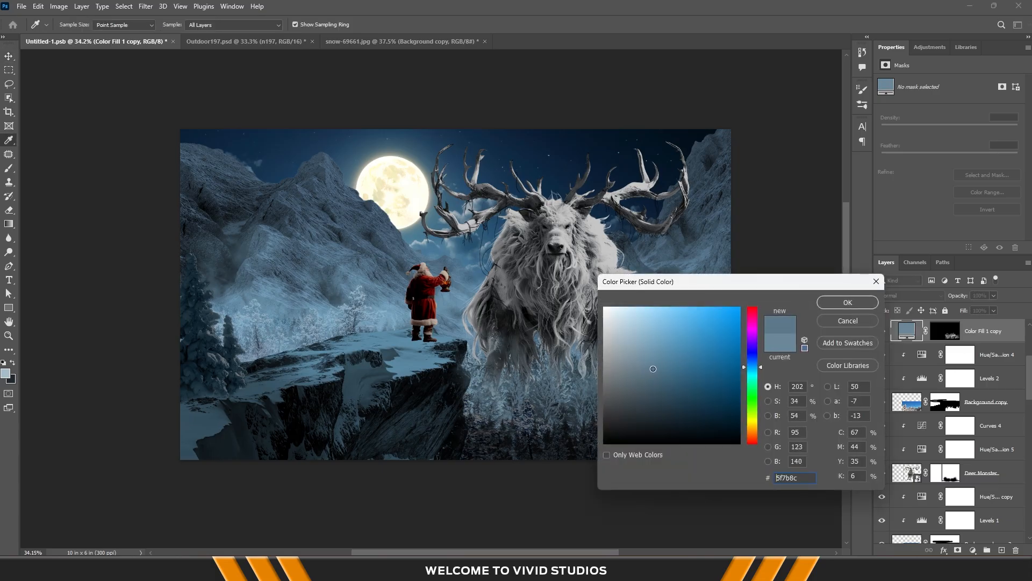
{"action": "left_click", "coordinate": [846, 302]}
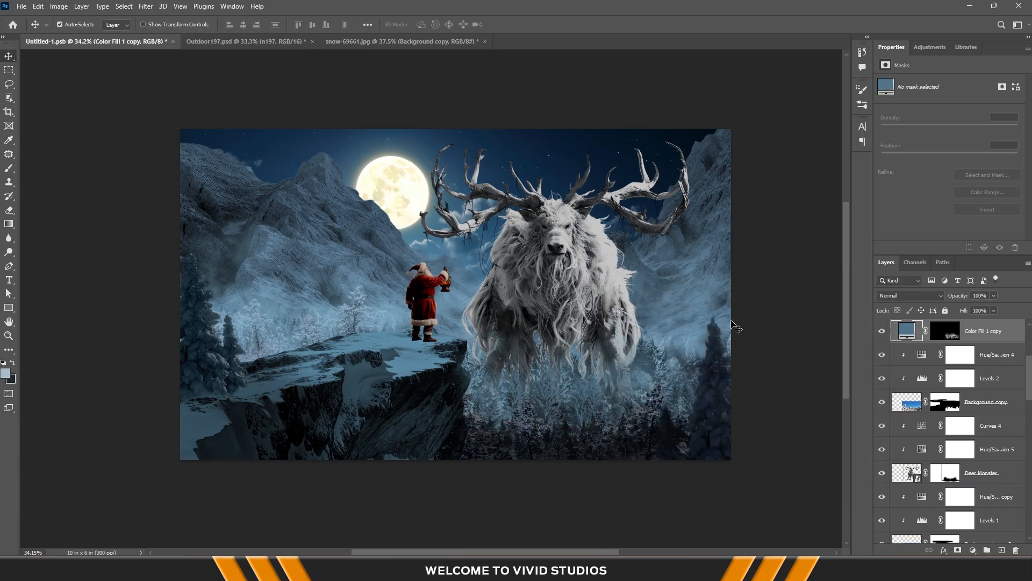
{"action": "scroll", "coordinate": [692, 317], "scroll_direction": "down", "scroll_amount": 3}
{"action": "left_click_drag", "start_coordinate": [702, 308], "coordinate": [616, 298]}
{"action": "scroll", "coordinate": [480, 260], "scroll_direction": "up", "scroll_amount": 4}
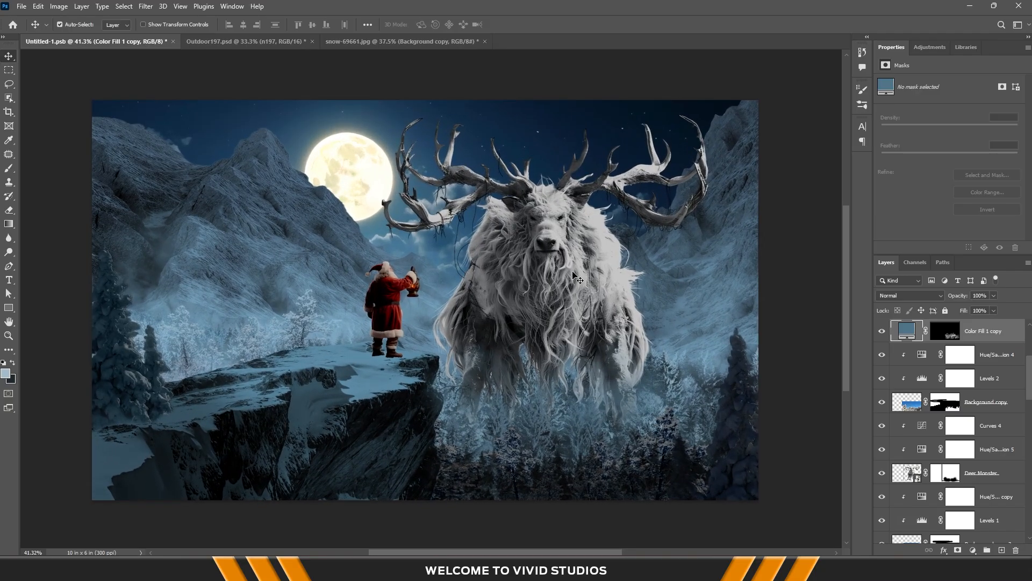
{"action": "key", "text": "ctrl+s"}
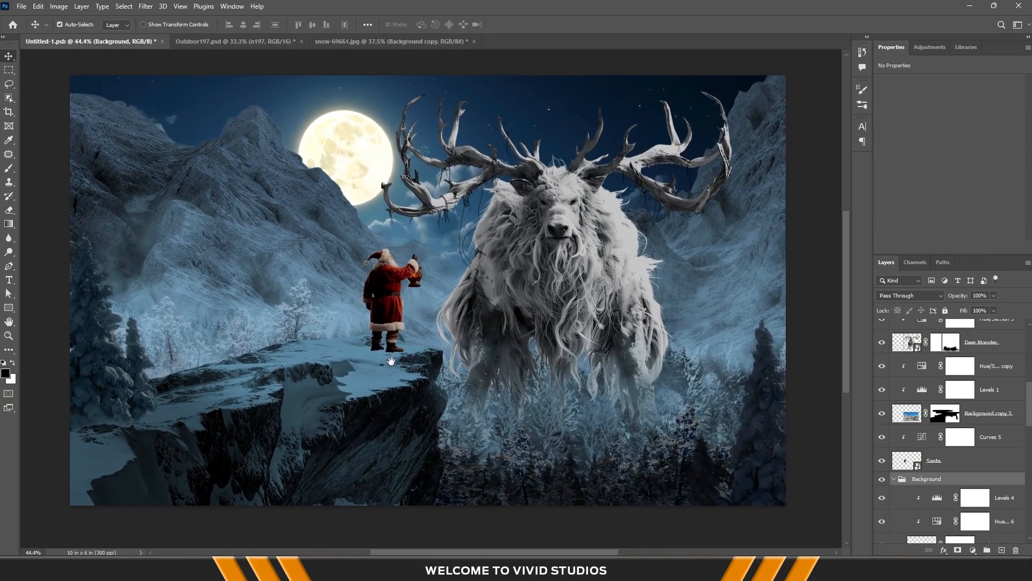
Place a rasterized duplicate of the Santa layer beneath the original and fill its silhouette with black as a shadow
{"action": "left_click", "coordinate": [386, 304]}
{"action": "left_click_drag", "start_coordinate": [975, 463], "coordinate": [961, 483], "text": "alt"}
{"action": "right_click", "coordinate": [964, 484]}
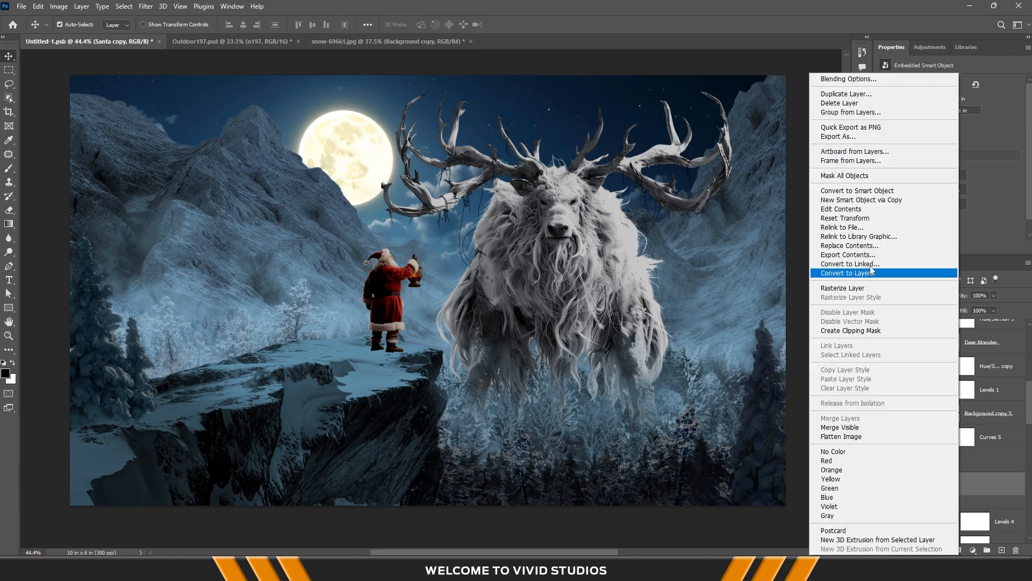
{"action": "left_click", "coordinate": [854, 288]}
{"action": "left_click", "coordinate": [907, 485], "text": "ctrl"}
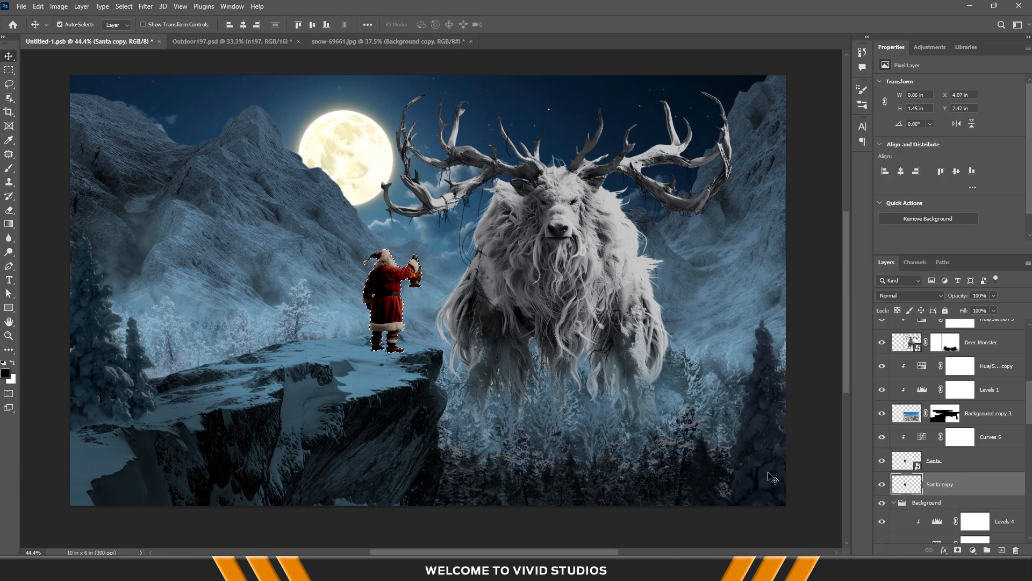
Flip the black Santa copy downward from his feet to about 80% of its height
{"action": "key", "text": "ctrl+t"}
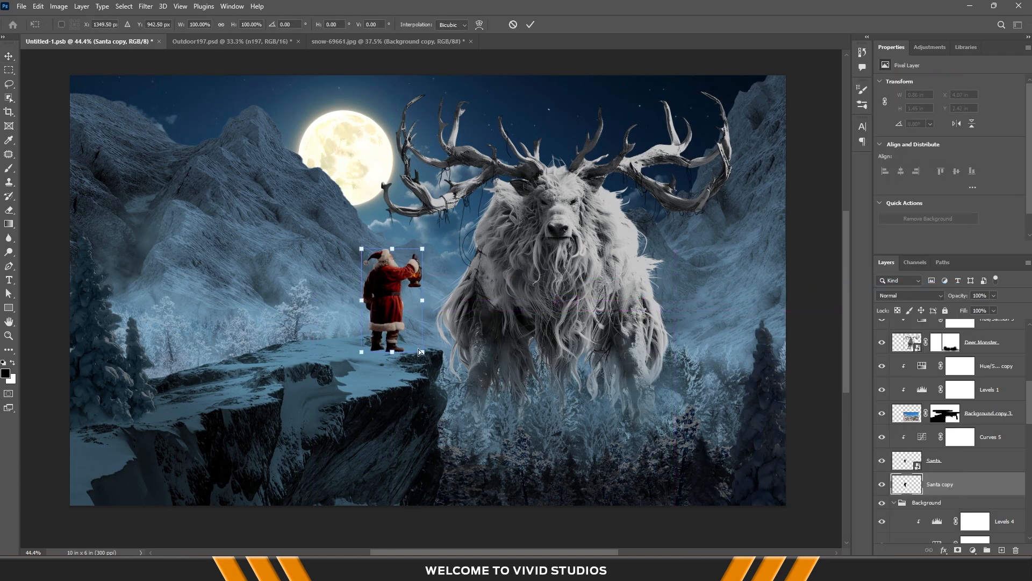
{"action": "right_click", "coordinate": [418, 272]}
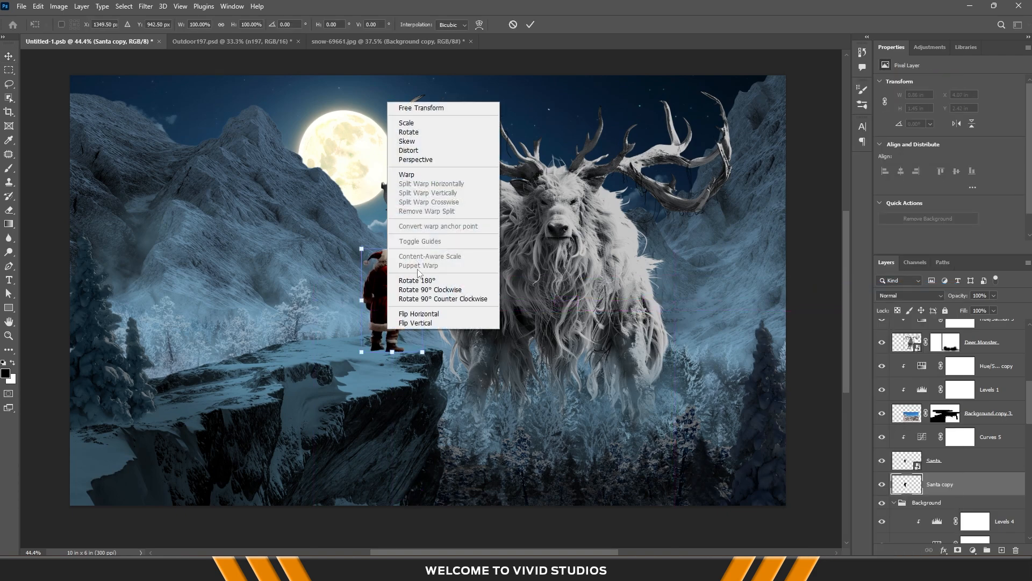
{"action": "left_click", "coordinate": [415, 152]}
{"action": "left_click_drag", "start_coordinate": [392, 352], "coordinate": [390, 439]}
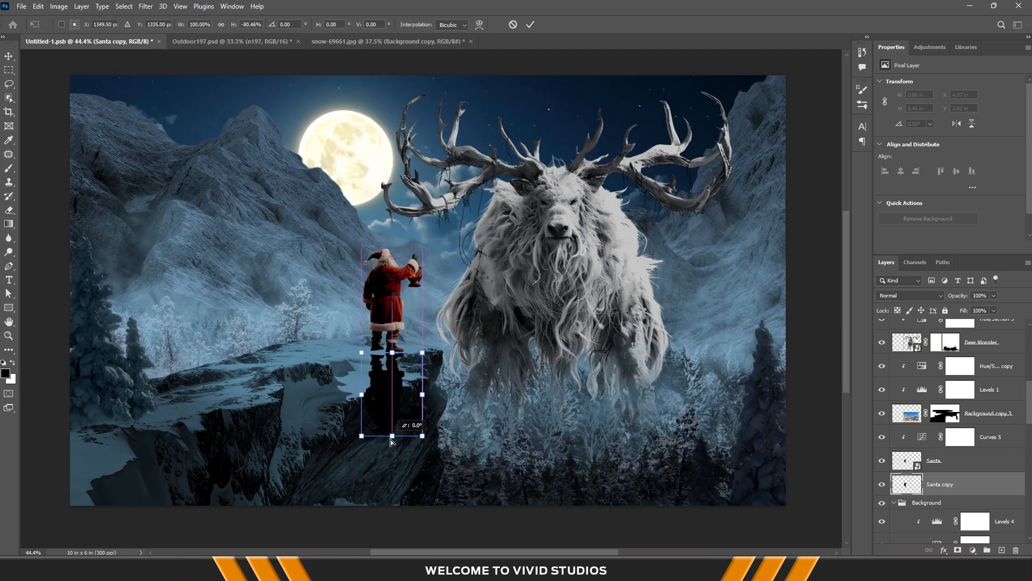
Distort the flipped shadow so its upper corners meet Santa's boots and its far end slants outward to the left
{"action": "scroll", "coordinate": [366, 371], "scroll_direction": "up", "scroll_amount": 1}
{"action": "right_click", "coordinate": [383, 407]}
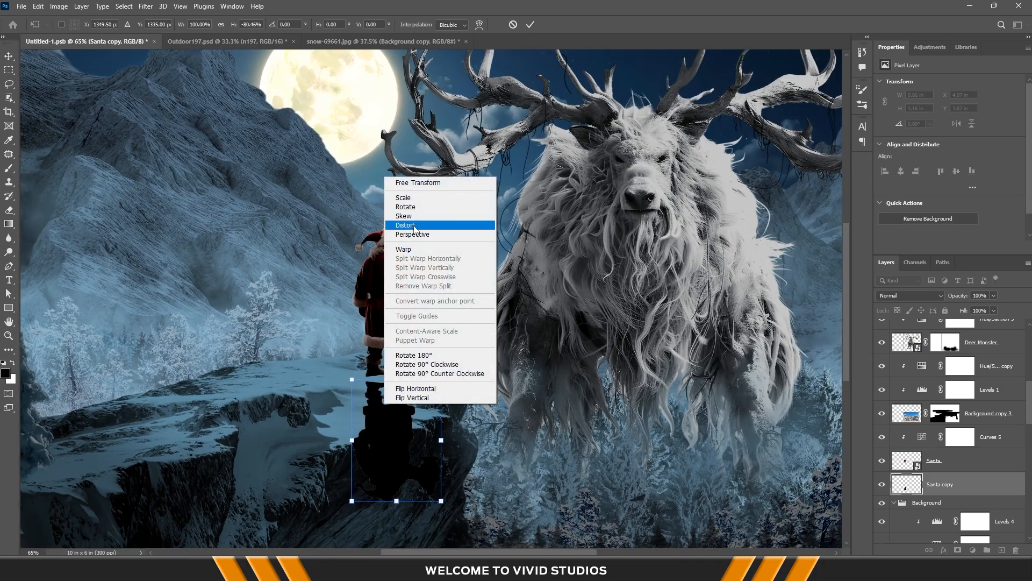
{"action": "left_click", "coordinate": [401, 220]}
{"action": "left_click_drag", "start_coordinate": [352, 378], "coordinate": [351, 372]}
{"action": "left_click_drag", "start_coordinate": [441, 379], "coordinate": [442, 376]}
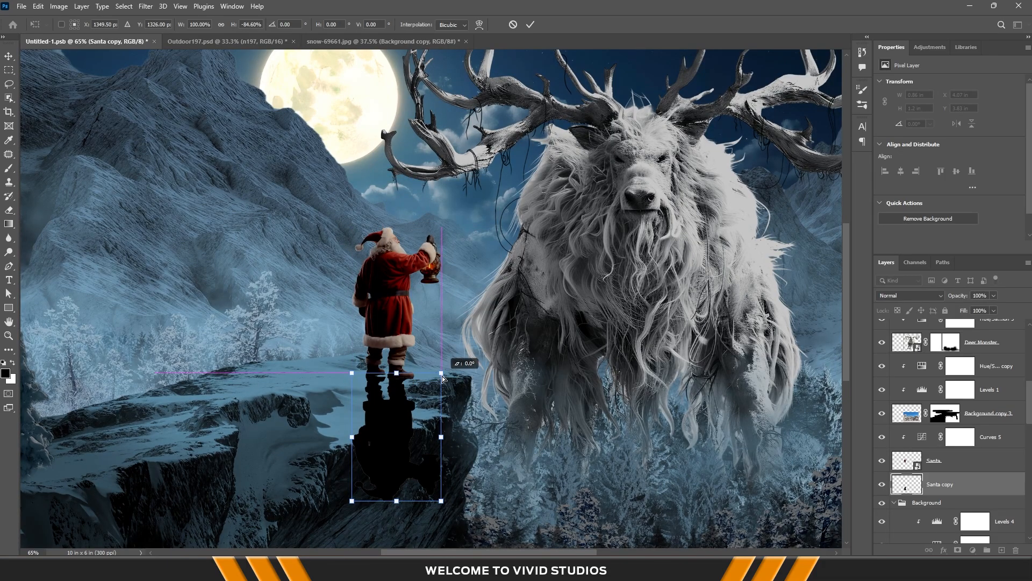
{"action": "left_click_drag", "start_coordinate": [352, 500], "coordinate": [311, 491]}
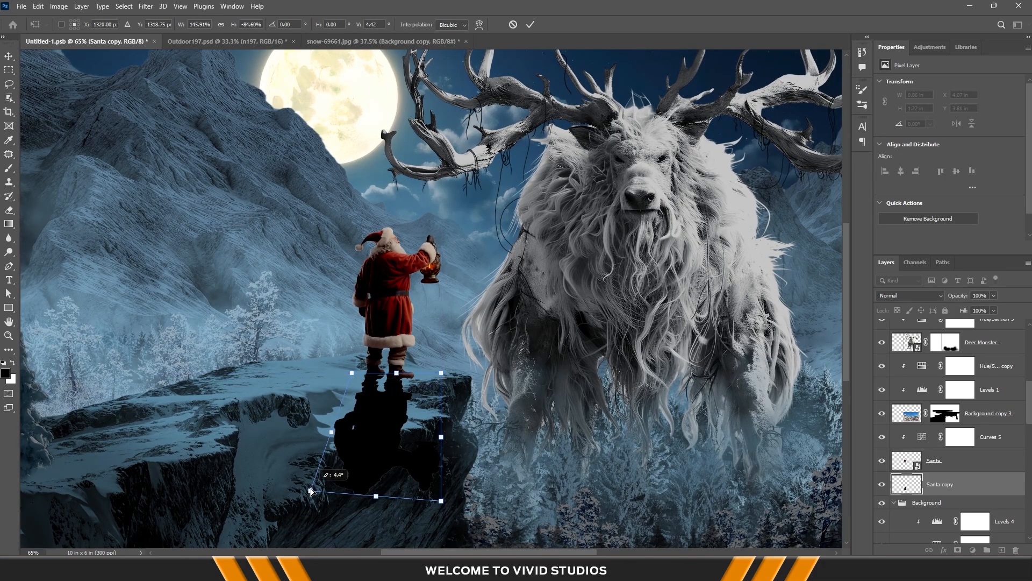
{"action": "left_click_drag", "start_coordinate": [441, 374], "coordinate": [441, 377]}
{"action": "scroll", "coordinate": [384, 408], "scroll_direction": "up", "scroll_amount": 13}
{"action": "left_click_drag", "start_coordinate": [583, 289], "coordinate": [586, 300]}
{"action": "scroll", "coordinate": [365, 335], "scroll_direction": "down", "scroll_amount": 13}
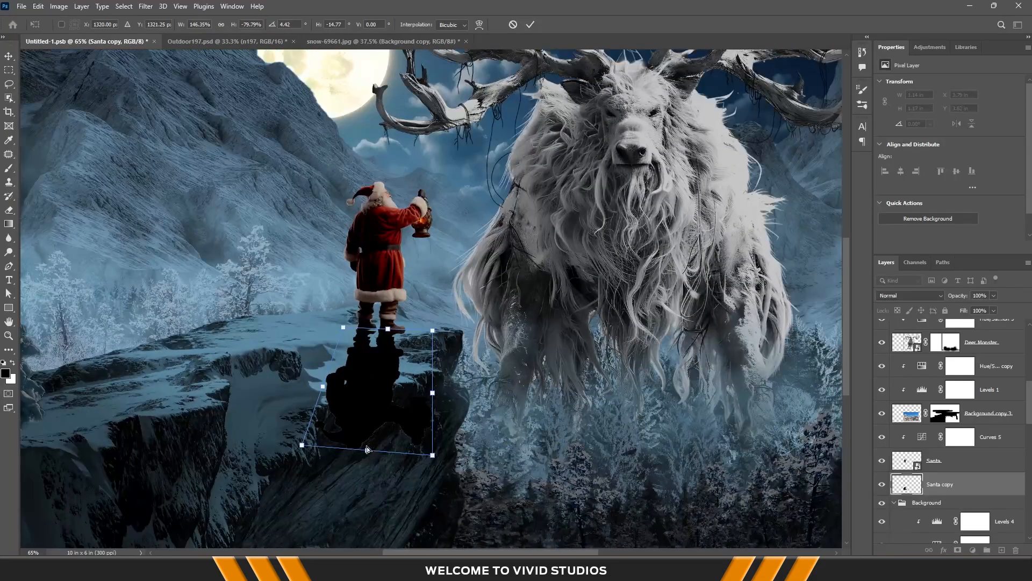
Shorten the shadow to about 57% height so it lies flatter on the cliff, and apply the transform
{"action": "left_click_drag", "start_coordinate": [368, 453], "coordinate": [361, 415]}
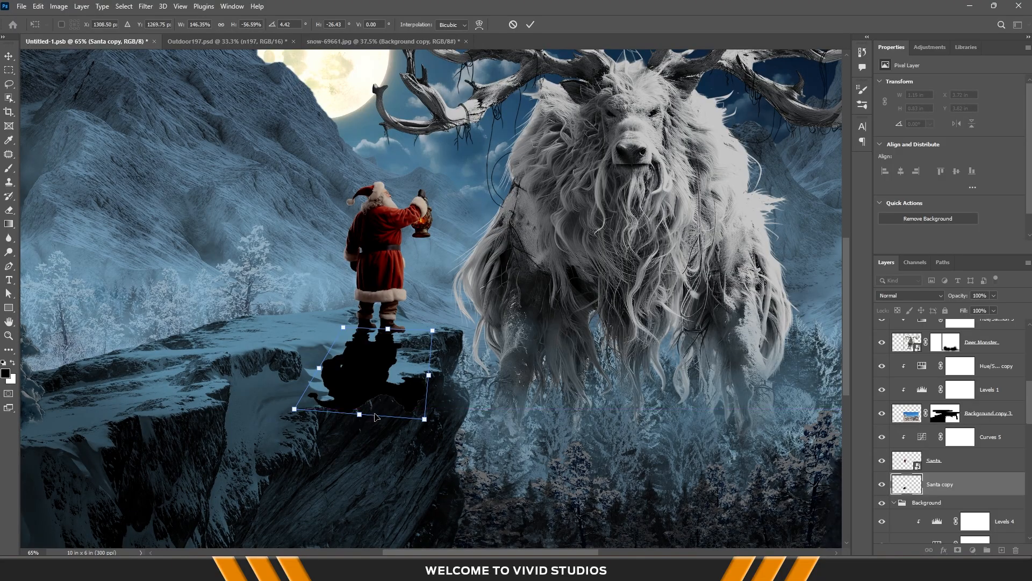
{"action": "scroll", "coordinate": [369, 413], "scroll_direction": "down", "scroll_amount": 8}
{"action": "scroll", "coordinate": [370, 398], "scroll_direction": "up", "scroll_amount": 10}
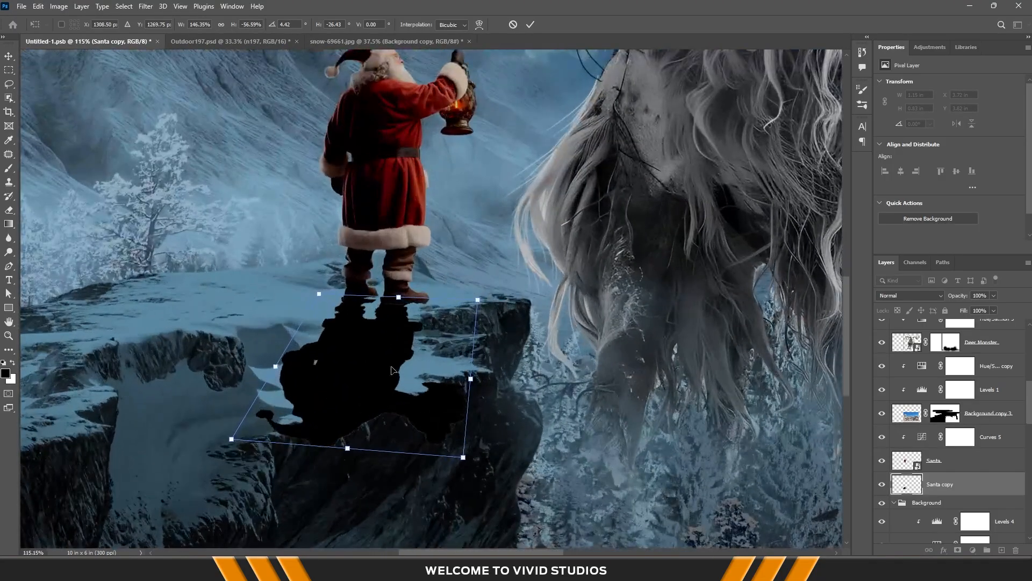
{"action": "key", "text": "Return"}
Warp the upper edge of the Santa copy shadow so its feet line up with Santa's boots
{"action": "scroll", "coordinate": [392, 358], "scroll_direction": "up", "scroll_amount": 4}
{"action": "key", "text": "alt+e"}
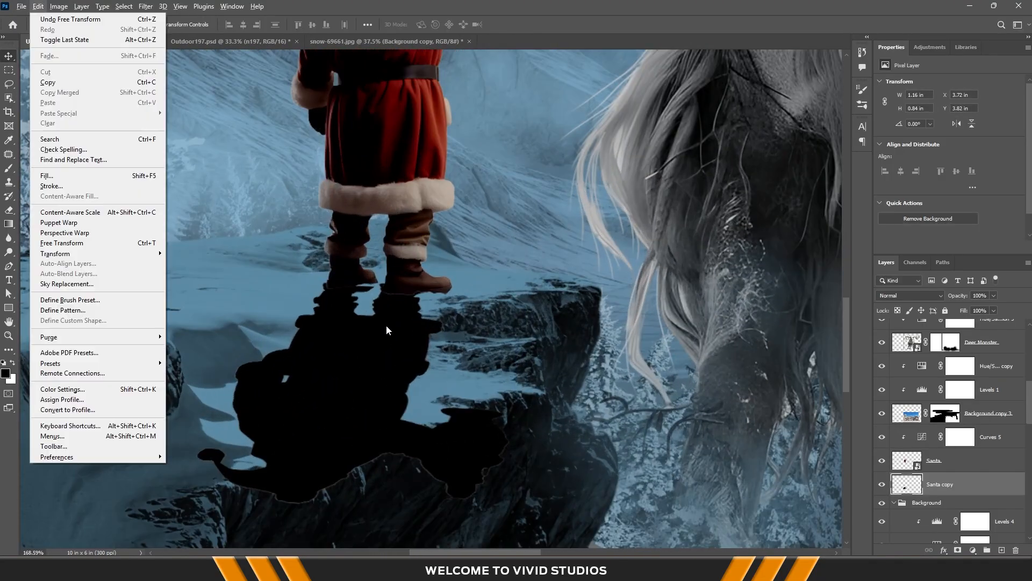
{"action": "key", "text": "a"}
{"action": "key", "text": "Down"}
{"action": "key", "text": "Down"}
{"action": "key", "text": "Down"}
{"action": "key", "text": "Down"}
{"action": "key", "text": "Down"}
{"action": "key", "text": "Down"}
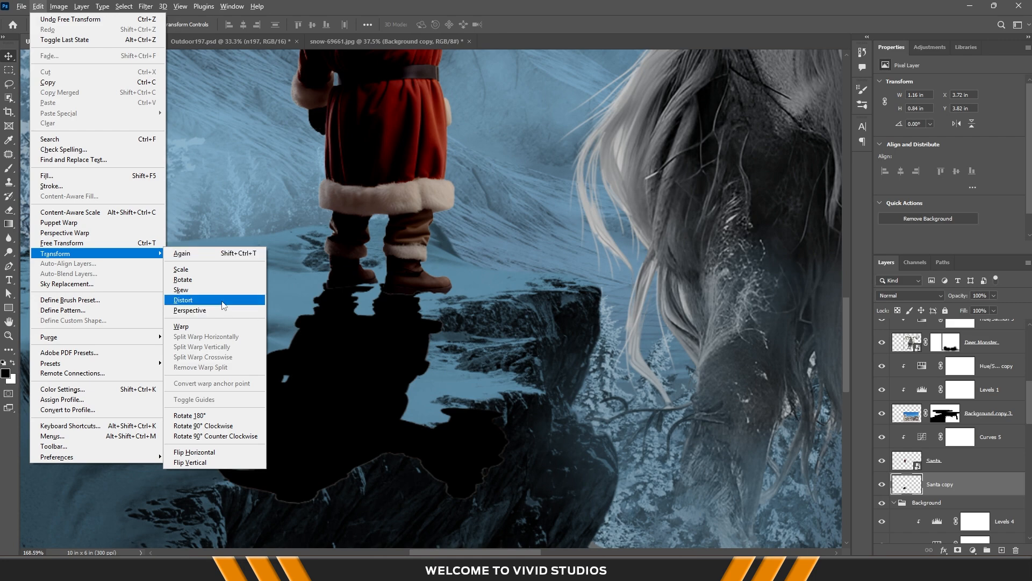
{"action": "key", "text": "Return"}
{"action": "scroll", "coordinate": [375, 286], "scroll_direction": "up", "scroll_amount": 4}
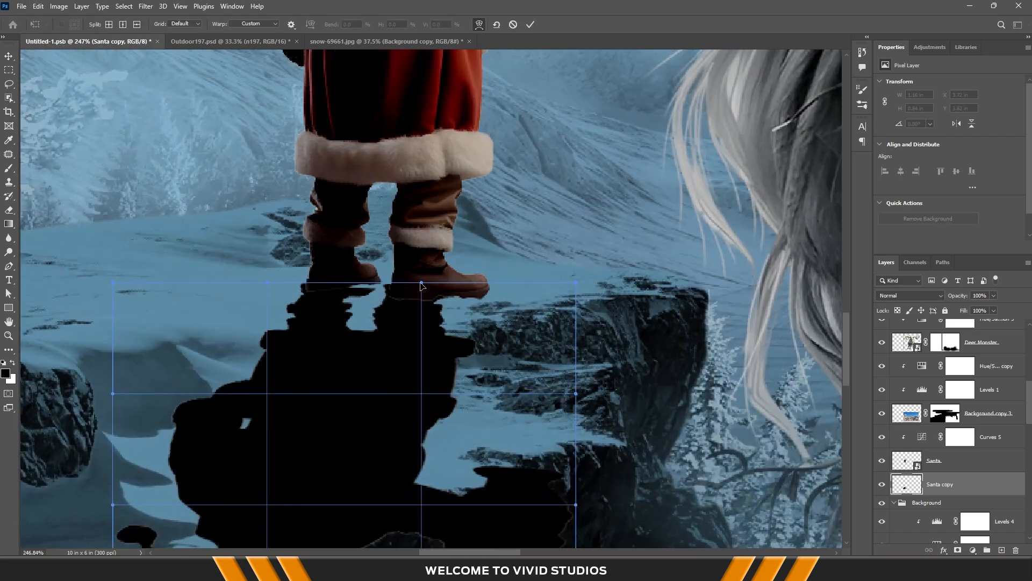
{"action": "left_click_drag", "start_coordinate": [363, 292], "coordinate": [396, 294]}
{"action": "scroll", "coordinate": [377, 308], "scroll_direction": "down", "scroll_amount": 5}
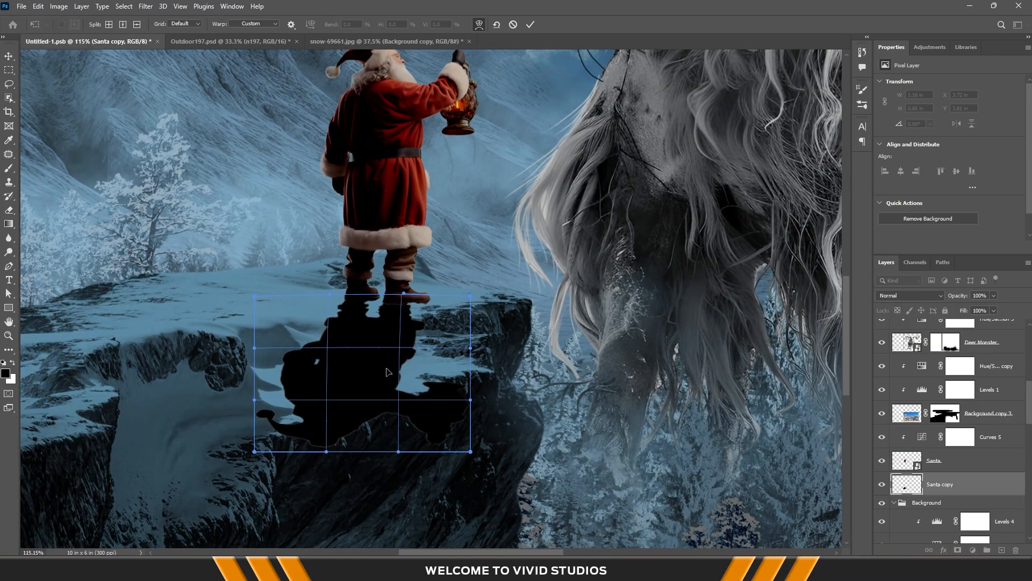
{"action": "key", "text": "Return"}
Set the shadow layer to 70% opacity and mask out the part over the cliff face with a 67% flow brush
{"action": "left_click_drag", "start_coordinate": [992, 299], "coordinate": [979, 308]}
{"action": "left_click", "coordinate": [957, 549]}
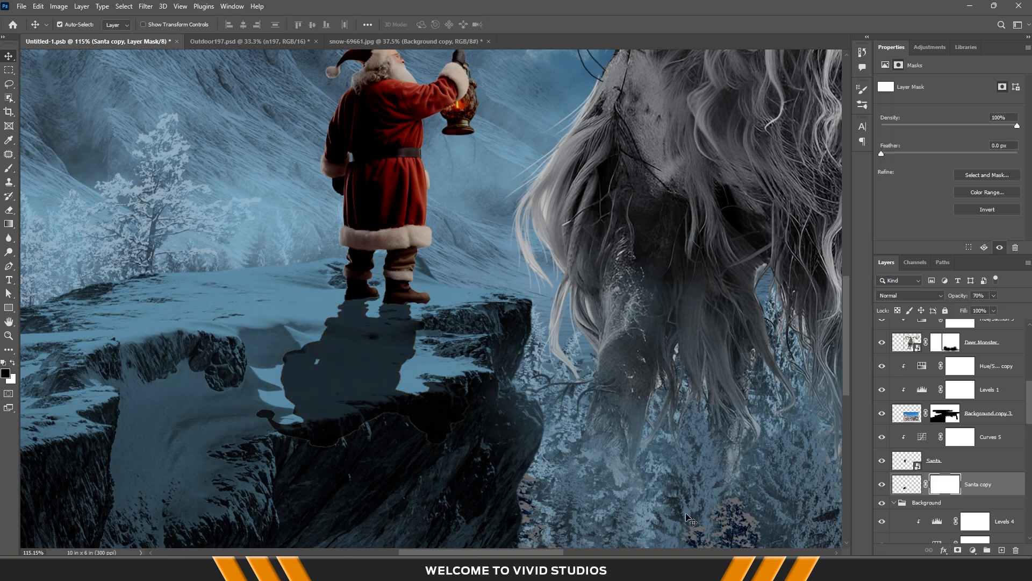
{"action": "key", "text": "b"}
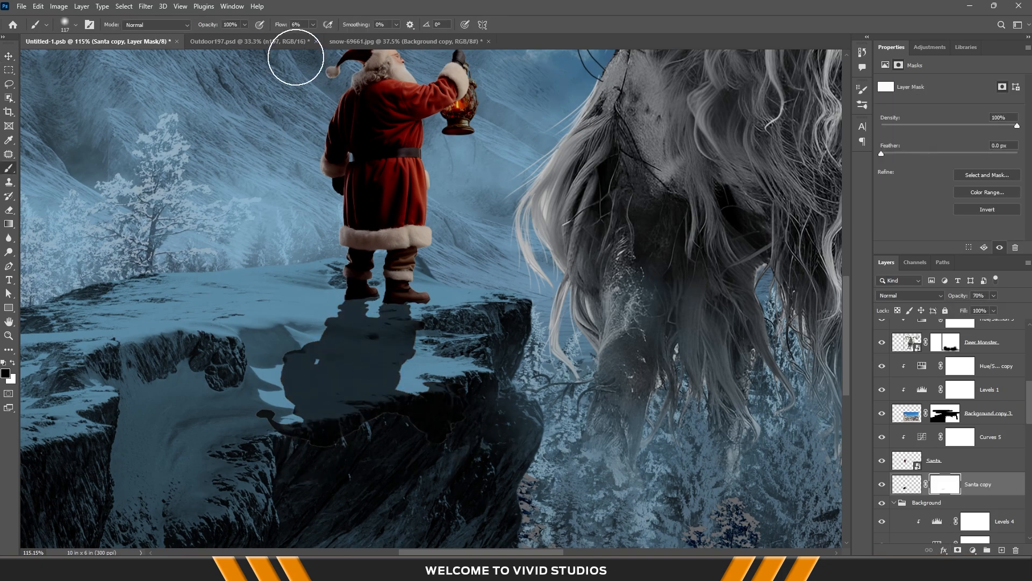
{"action": "left_click", "coordinate": [312, 25]}
{"action": "left_click_drag", "start_coordinate": [313, 36], "coordinate": [345, 36]}
{"action": "left_click_drag", "start_coordinate": [457, 402], "coordinate": [300, 449]}
{"action": "key", "text": "ctrl+z"}
{"action": "mouse_move", "coordinate": [472, 433]}
{"action": "left_mouse_down"}
{"action": "mouse_move", "coordinate": [362, 439]}
{"action": "mouse_move", "coordinate": [374, 454]}
{"action": "mouse_move", "coordinate": [211, 433]}
{"action": "mouse_move", "coordinate": [357, 460]}
{"action": "left_mouse_up"}
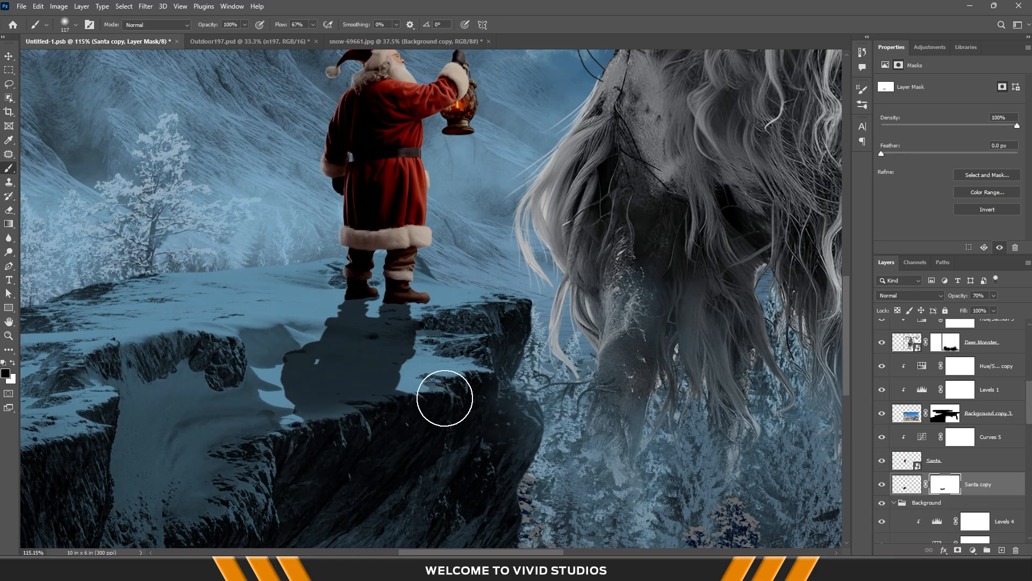
Soften the lower part of the shadow on its mask with the brush at 24% flow
{"action": "left_click", "coordinate": [313, 24]}
{"action": "left_click_drag", "start_coordinate": [315, 36], "coordinate": [293, 36]}
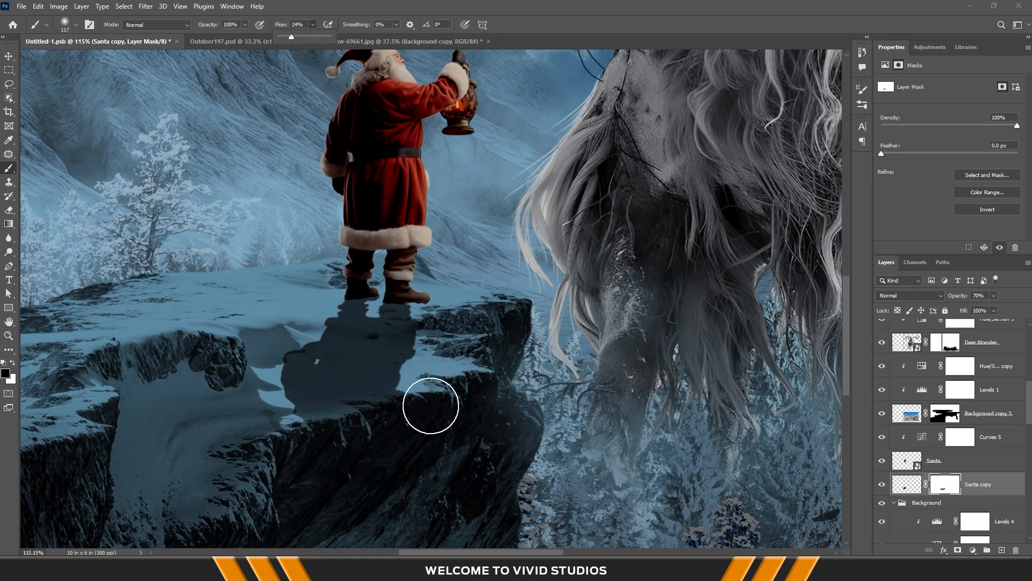
{"action": "mouse_move", "coordinate": [430, 410]}
{"action": "left_mouse_down"}
{"action": "mouse_move", "coordinate": [303, 376]}
{"action": "mouse_move", "coordinate": [284, 347]}
{"action": "mouse_move", "coordinate": [242, 328]}
{"action": "mouse_move", "coordinate": [218, 368]}
{"action": "mouse_move", "coordinate": [269, 413]}
{"action": "mouse_move", "coordinate": [442, 362]}
{"action": "mouse_move", "coordinate": [428, 393]}
{"action": "mouse_move", "coordinate": [449, 374]}
{"action": "mouse_move", "coordinate": [421, 344]}
{"action": "mouse_move", "coordinate": [456, 351]}
{"action": "left_mouse_up"}
{"action": "key", "text": "ctrl+z"}
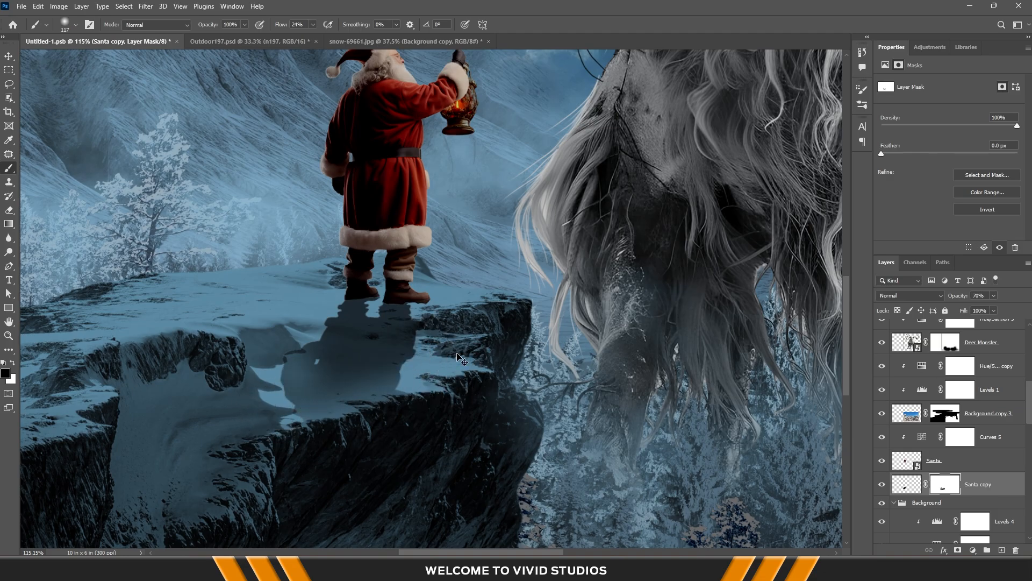
Start a Field Blur on the Santa copy layer's pixels and place a 3 px blur pin at Santa's feet
{"action": "left_click", "coordinate": [146, 6]}
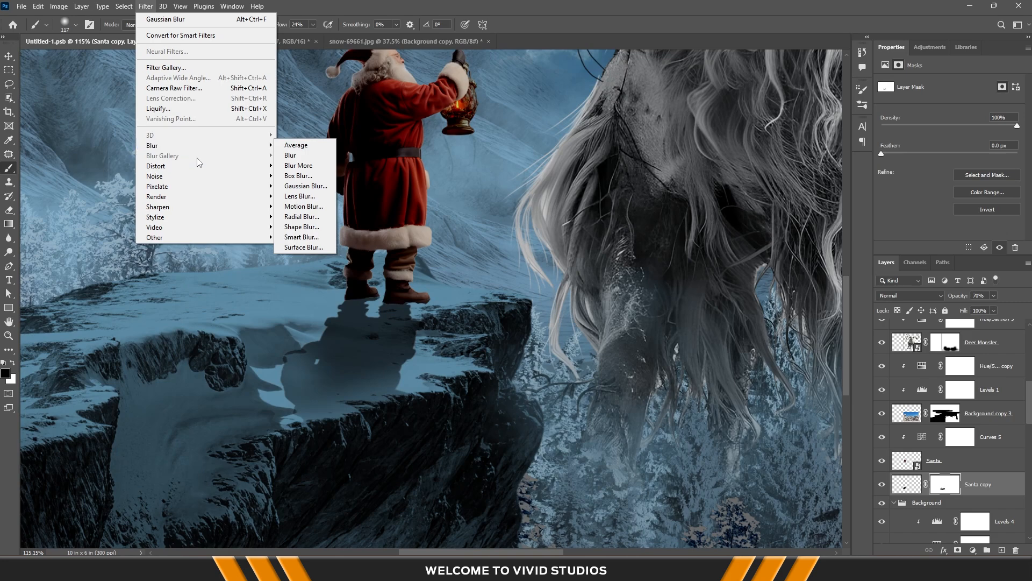
{"action": "left_click", "coordinate": [367, 362]}
{"action": "left_click", "coordinate": [907, 484]}
{"action": "left_click", "coordinate": [146, 6]}
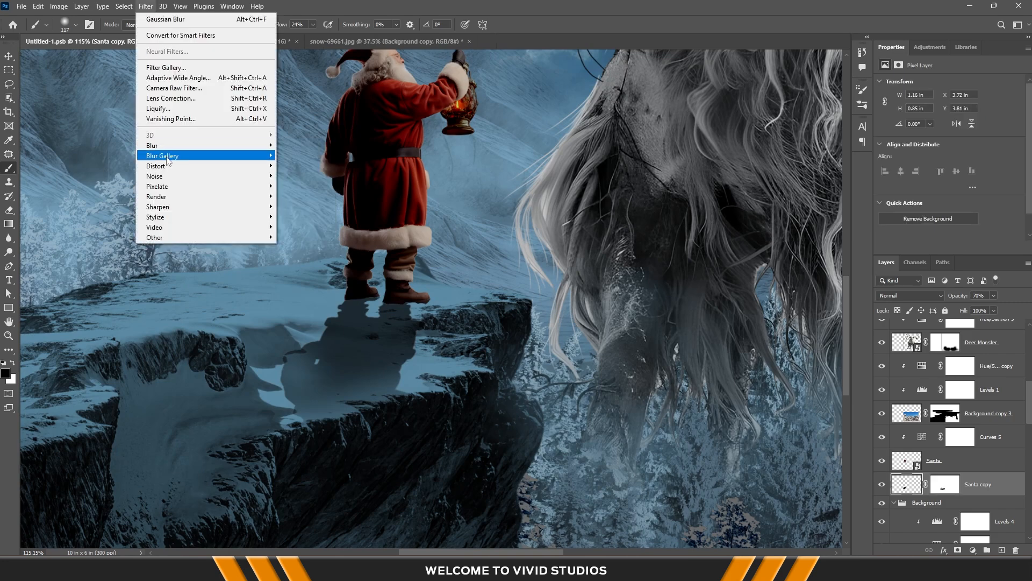
{"action": "mouse_move", "coordinate": [167, 156]}
{"action": "left_click", "coordinate": [296, 156]}
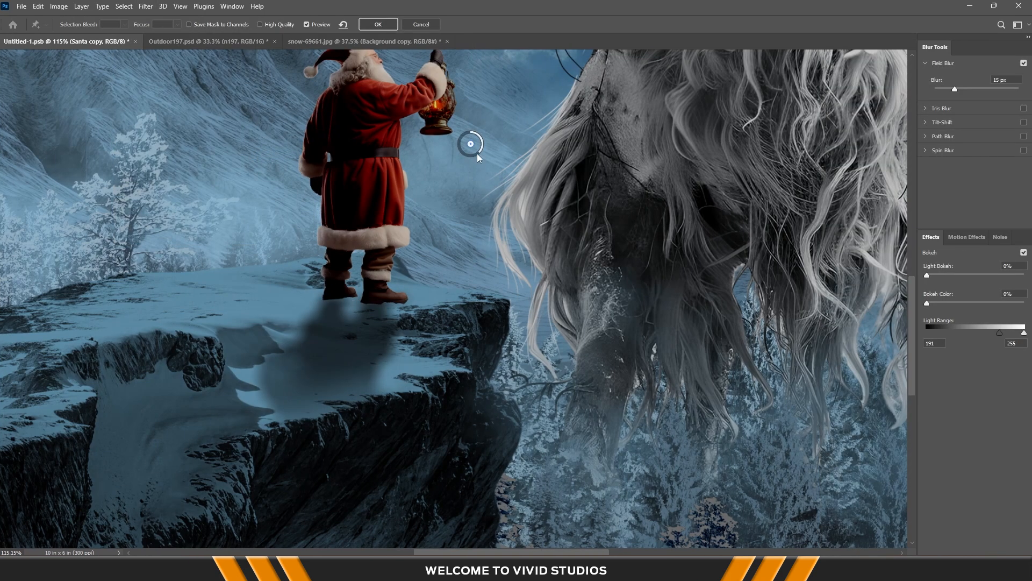
{"action": "left_click_drag", "start_coordinate": [471, 144], "coordinate": [373, 270]}
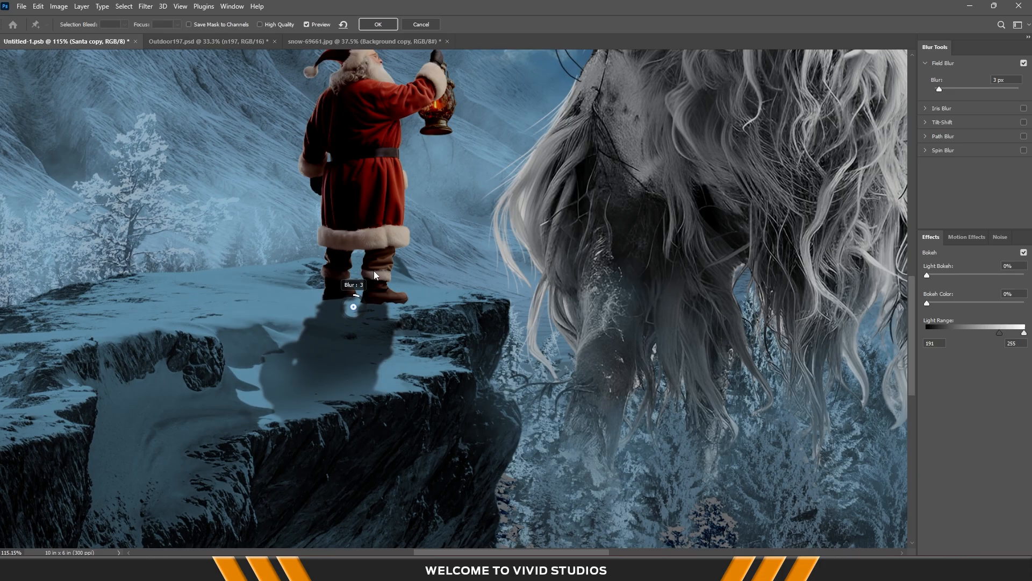
Add a 15 px blur pin near the shadow's far end, reduce the feet pin to 0 px, and apply the Field Blur
{"action": "left_click", "coordinate": [325, 366]}
{"action": "left_click_drag", "start_coordinate": [334, 375], "coordinate": [342, 370]}
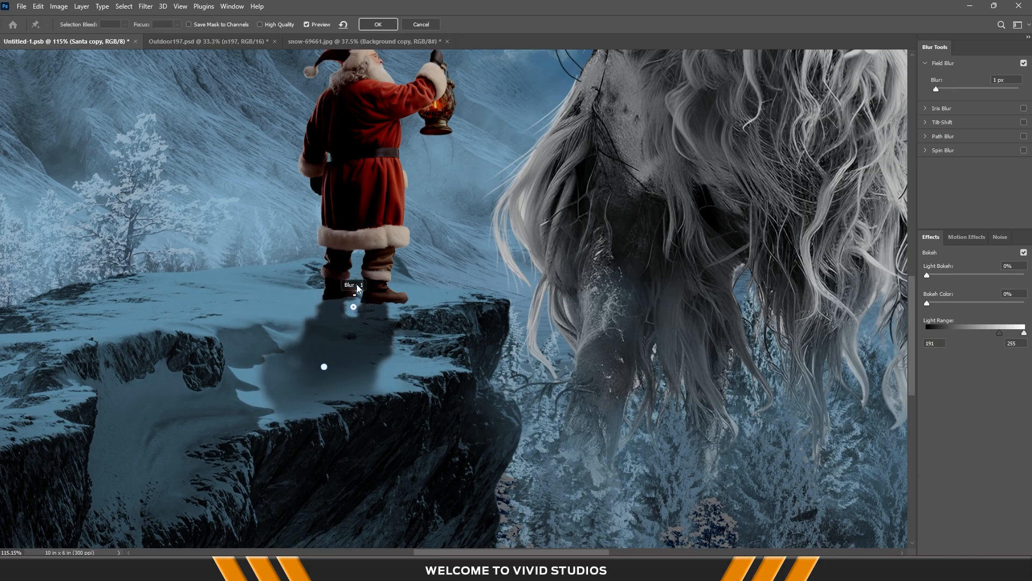
{"action": "mouse_move", "coordinate": [356, 286]}
{"action": "left_mouse_down"}
{"action": "mouse_move", "coordinate": [350, 269]}
{"action": "mouse_move", "coordinate": [359, 270]}
{"action": "left_mouse_up"}
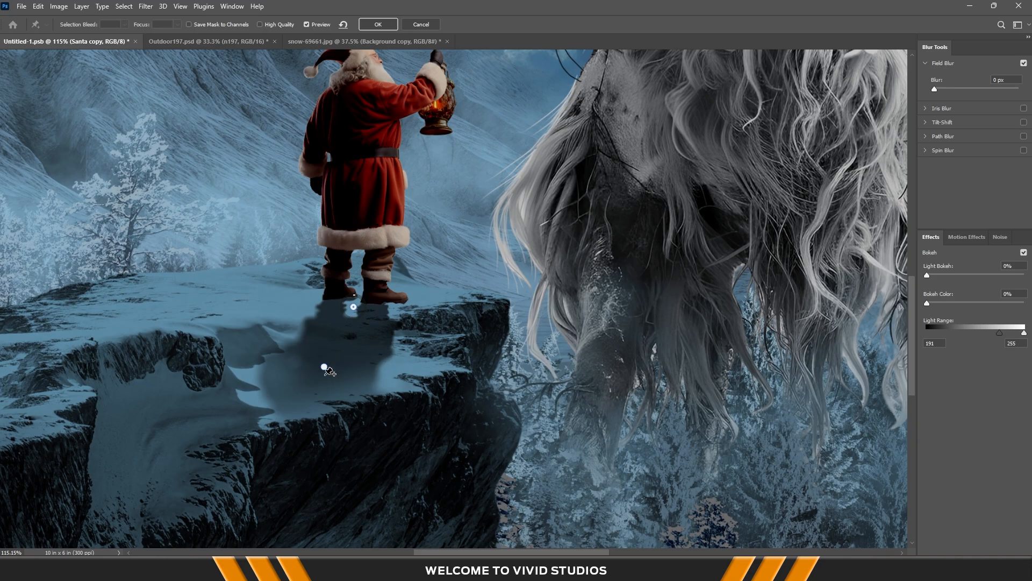
{"action": "left_click_drag", "start_coordinate": [324, 367], "coordinate": [330, 393]}
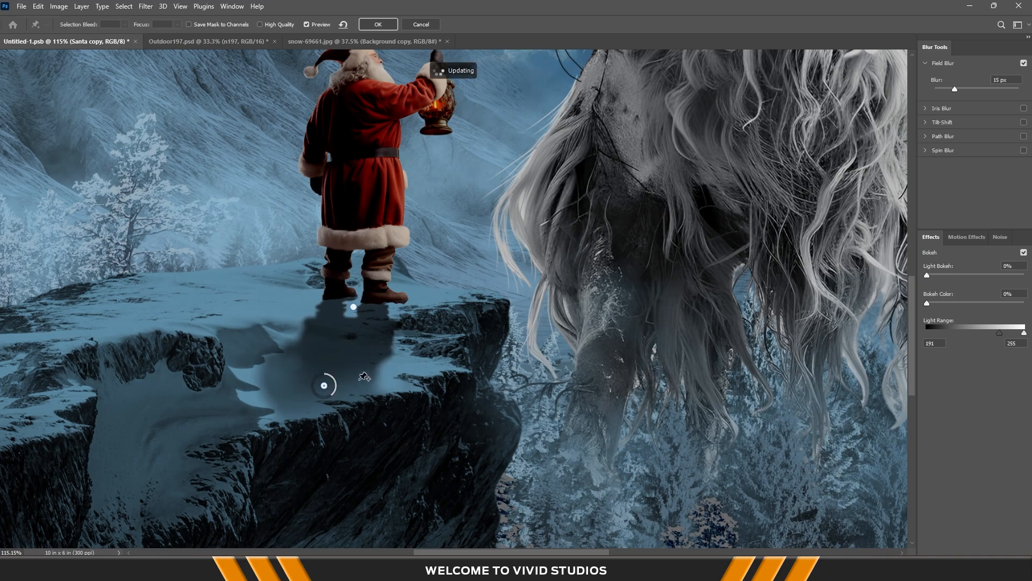
{"action": "left_click", "coordinate": [381, 29]}
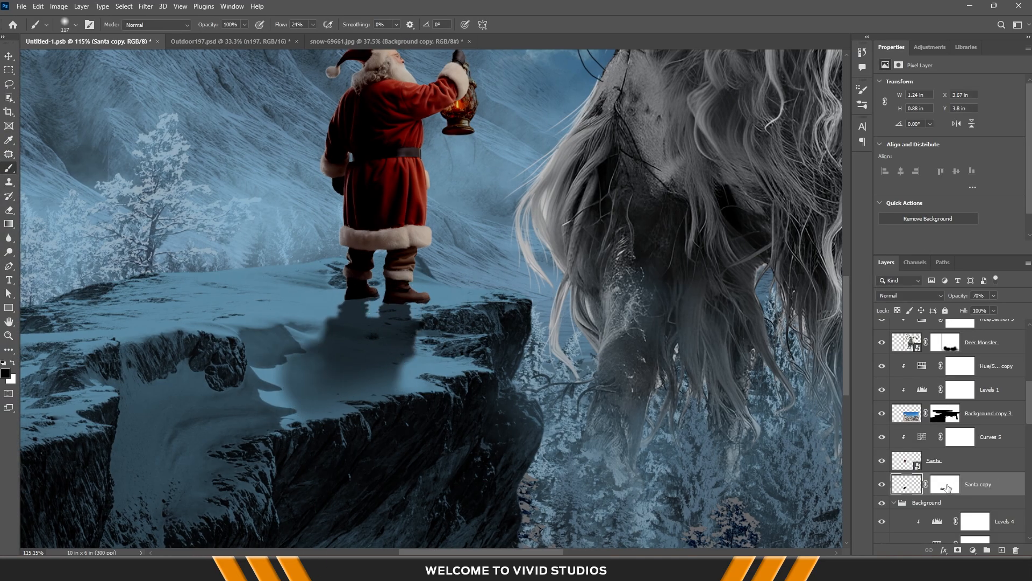
Compare the shadow with its layer mask disabled, re-enable the mask, and retouch the shadow's lower edge with the 24% flow brush
{"action": "right_click", "coordinate": [947, 485]}
{"action": "left_click", "coordinate": [938, 397]}
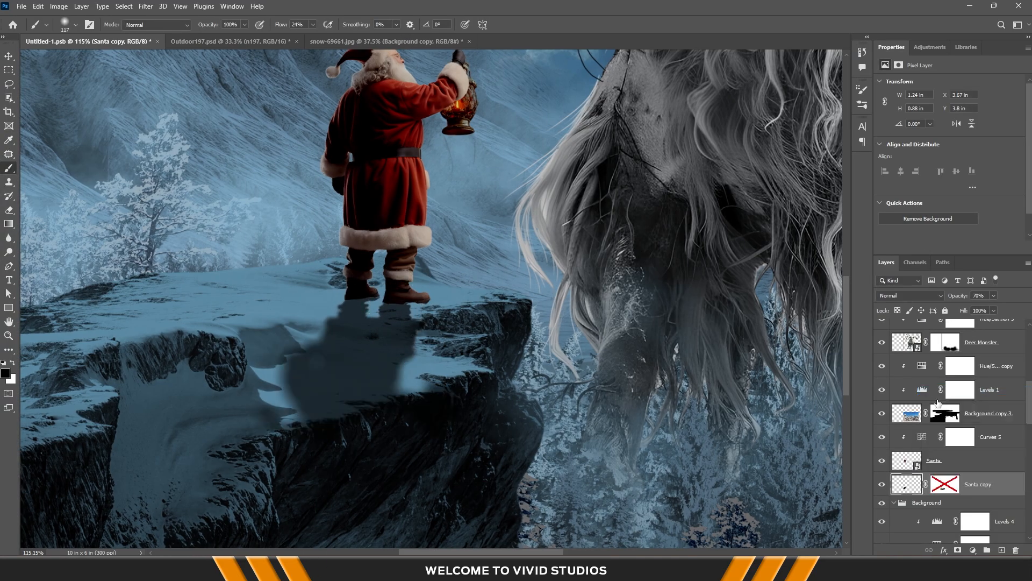
{"action": "left_click", "coordinate": [945, 485]}
{"action": "mouse_move", "coordinate": [403, 396]}
{"action": "left_mouse_down"}
{"action": "mouse_move", "coordinate": [318, 403]}
{"action": "mouse_move", "coordinate": [281, 379]}
{"action": "left_mouse_up"}
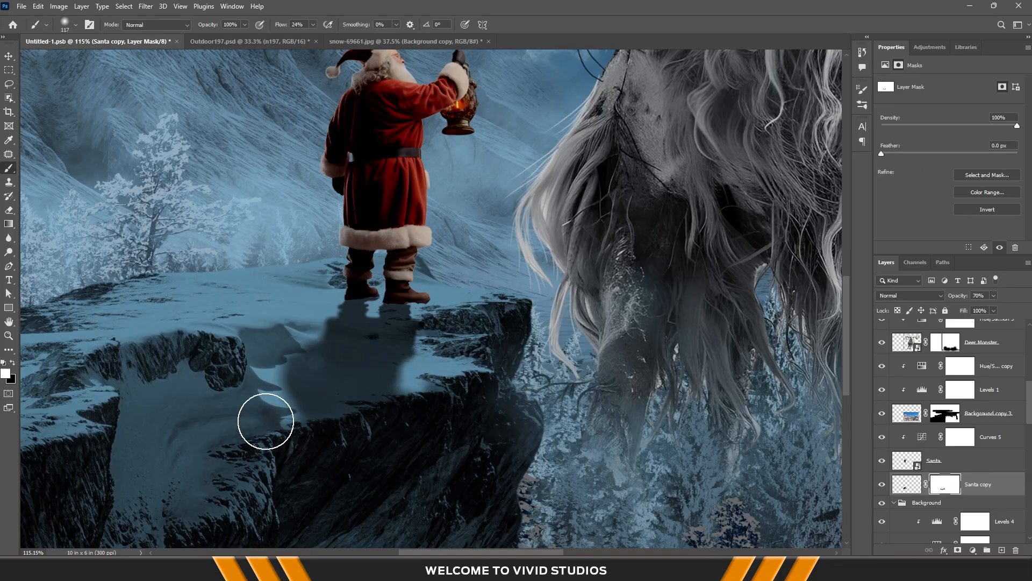
{"action": "key", "text": "x"}
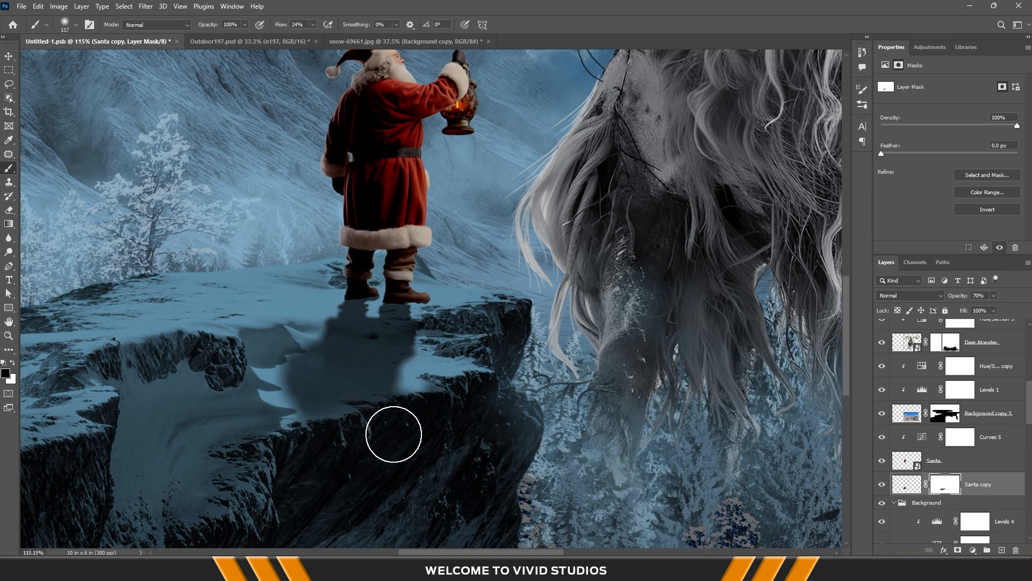
Paint black on the Curves 1 mask at 46% flow to brighten the snowy cliff top around Santa
{"action": "scroll", "coordinate": [394, 433], "scroll_direction": "down", "scroll_amount": 15}
{"action": "scroll", "coordinate": [422, 425], "scroll_direction": "up", "scroll_amount": 2}
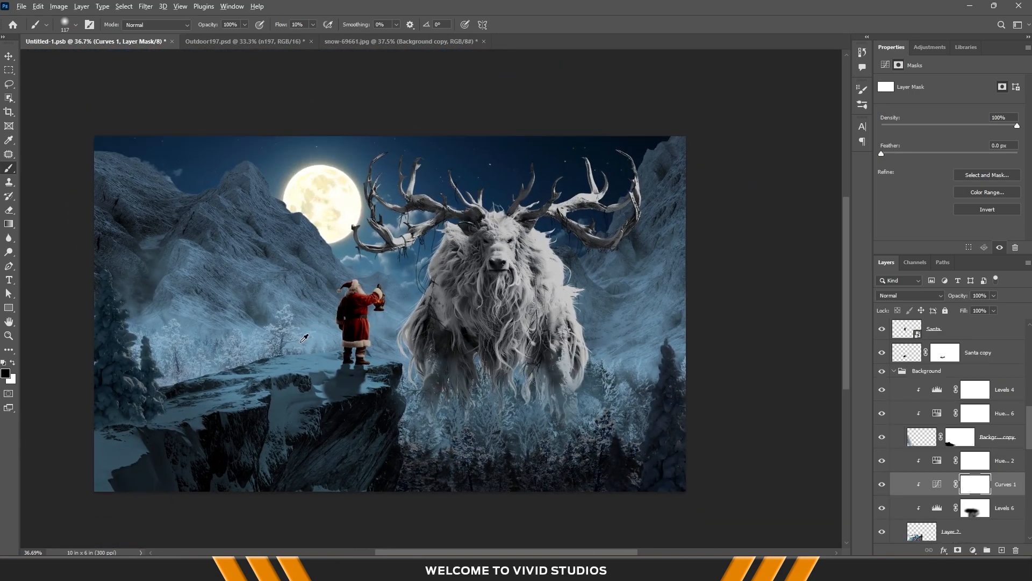
{"action": "scroll", "coordinate": [303, 337], "scroll_direction": "up", "scroll_amount": 1}
{"action": "left_click", "coordinate": [313, 24]}
{"action": "left_click", "coordinate": [354, 10]}
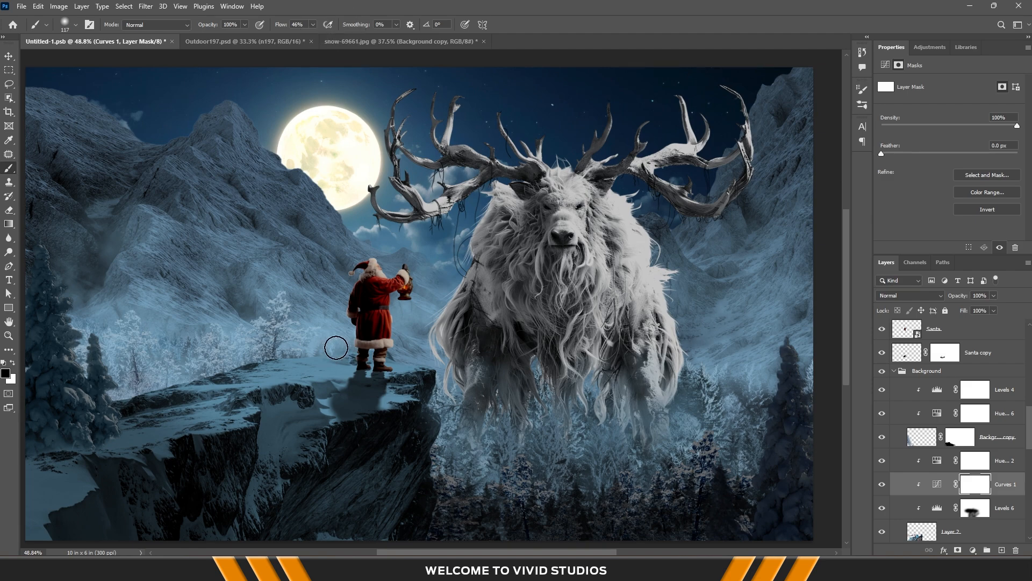
{"action": "mouse_move", "coordinate": [337, 348]}
{"action": "left_mouse_down"}
{"action": "mouse_move", "coordinate": [296, 354]}
{"action": "mouse_move", "coordinate": [383, 346]}
{"action": "mouse_move", "coordinate": [279, 347]}
{"action": "mouse_move", "coordinate": [168, 378]}
{"action": "left_mouse_up"}
{"action": "mouse_move", "coordinate": [257, 352]}
{"action": "left_mouse_down"}
{"action": "mouse_move", "coordinate": [429, 337]}
{"action": "mouse_move", "coordinate": [285, 341]}
{"action": "mouse_move", "coordinate": [406, 346]}
{"action": "mouse_move", "coordinate": [401, 357]}
{"action": "mouse_move", "coordinate": [320, 339]}
{"action": "left_mouse_up"}
Lower the brush flow to 8% and extend the brightening softly along the cliff top on the Curves 1 mask
{"action": "left_click", "coordinate": [312, 24]}
{"action": "left_click_drag", "start_coordinate": [312, 38], "coordinate": [294, 39]}
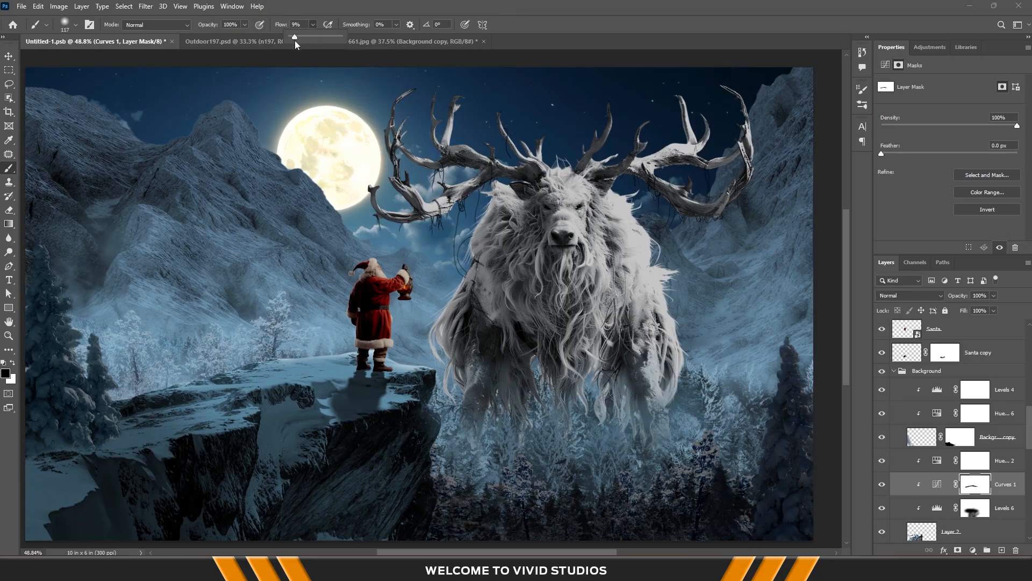
{"action": "mouse_move", "coordinate": [414, 364]}
{"action": "left_mouse_down"}
{"action": "mouse_move", "coordinate": [226, 364]}
{"action": "mouse_move", "coordinate": [395, 363]}
{"action": "mouse_move", "coordinate": [251, 380]}
{"action": "mouse_move", "coordinate": [344, 371]}
{"action": "mouse_move", "coordinate": [60, 374]}
{"action": "left_mouse_up"}
Refine the highlights around Santa's boots and along the cliff's back edge with smaller 60 px and 25 px brushes
{"action": "scroll", "coordinate": [267, 401], "scroll_direction": "up", "scroll_amount": 7}
{"action": "key", "text": "bracketleft"}
{"action": "key", "text": "bracketleft"}
{"action": "key", "text": "bracketleft"}
{"action": "key", "text": "bracketleft"}
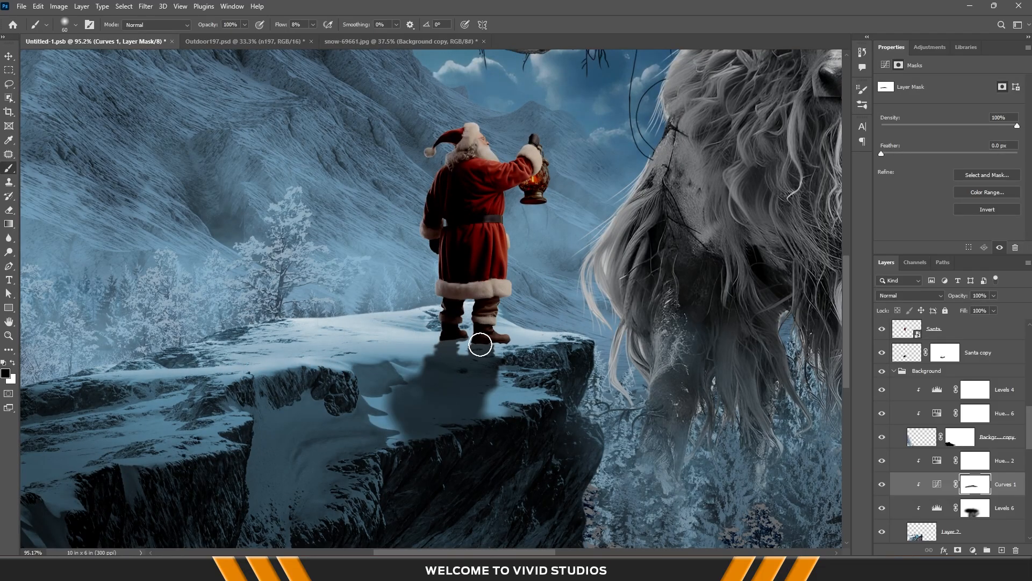
{"action": "left_click_drag", "start_coordinate": [480, 344], "coordinate": [289, 355]}
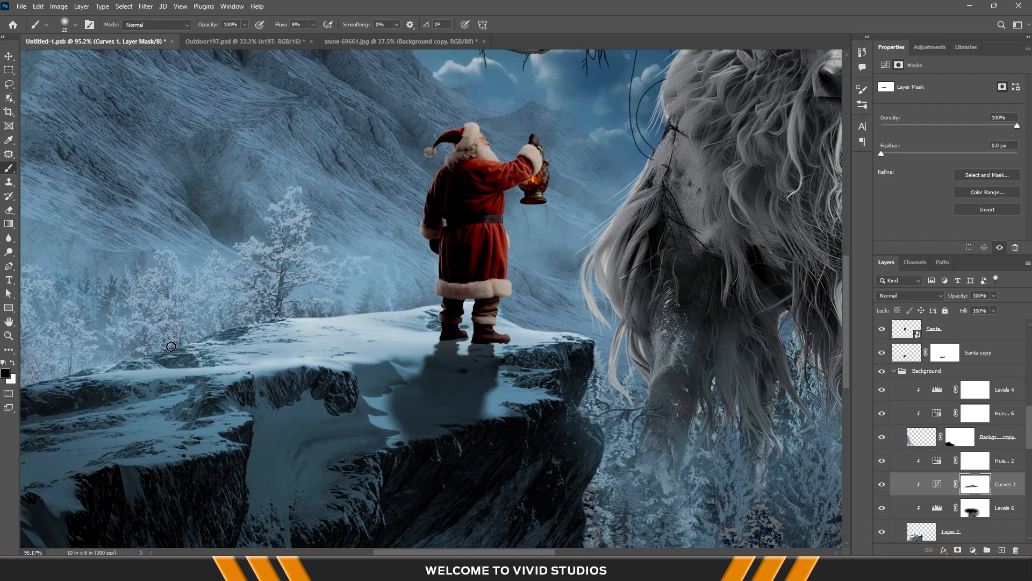
{"action": "left_click_drag", "start_coordinate": [121, 359], "coordinate": [198, 343]}
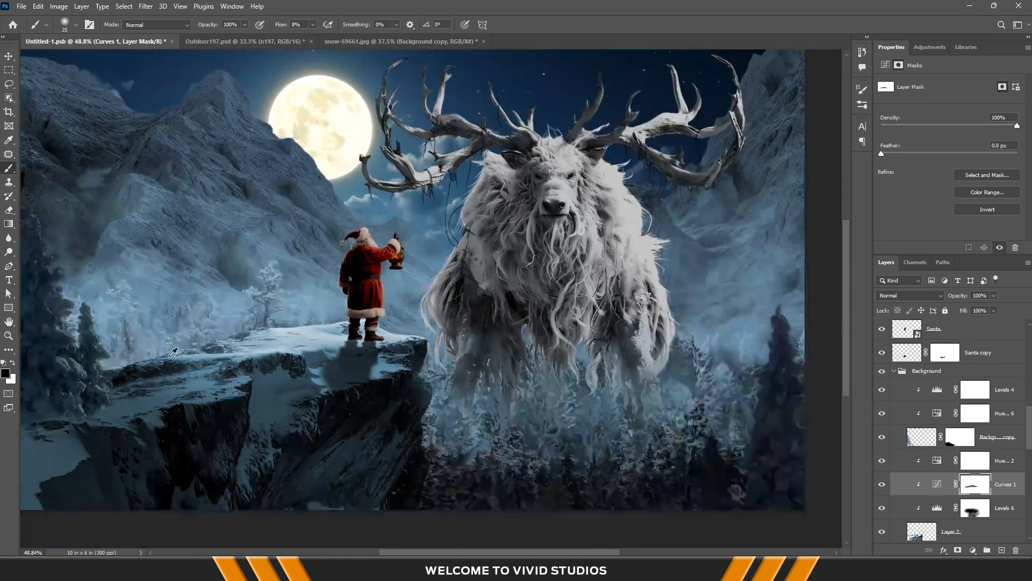
Tint the monster blue in the Hue/Saturation 5 adjustment with hue 210 and saturation 16
{"action": "scroll", "coordinate": [468, 350], "scroll_direction": "down", "scroll_amount": 3}
{"action": "scroll", "coordinate": [467, 350], "scroll_direction": "up", "scroll_amount": 2}
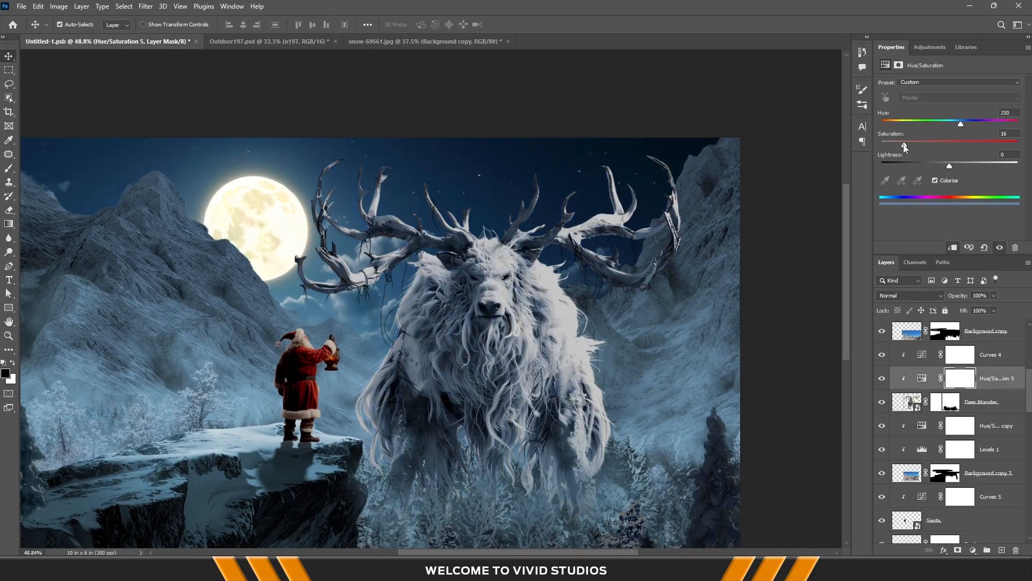
{"action": "scroll", "coordinate": [493, 280], "scroll_direction": "down", "scroll_amount": 3}
{"action": "scroll", "coordinate": [487, 285], "scroll_direction": "up", "scroll_amount": 1}
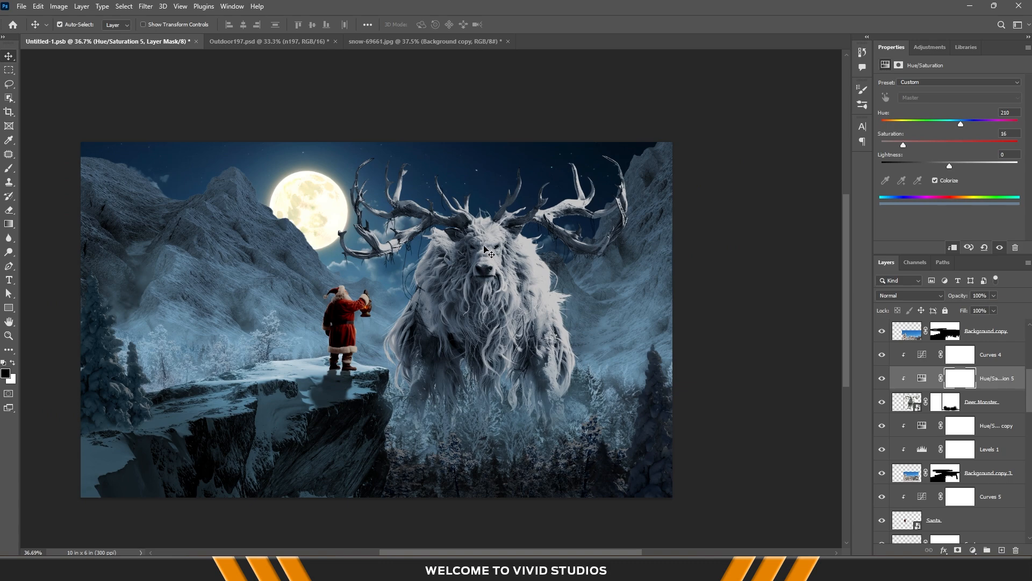
Outline the monster's antler farther from Santa and fill the area with black on the Deer Monster mask, clearing the selection
{"action": "left_click", "coordinate": [486, 250]}
{"action": "left_click", "coordinate": [945, 401]}
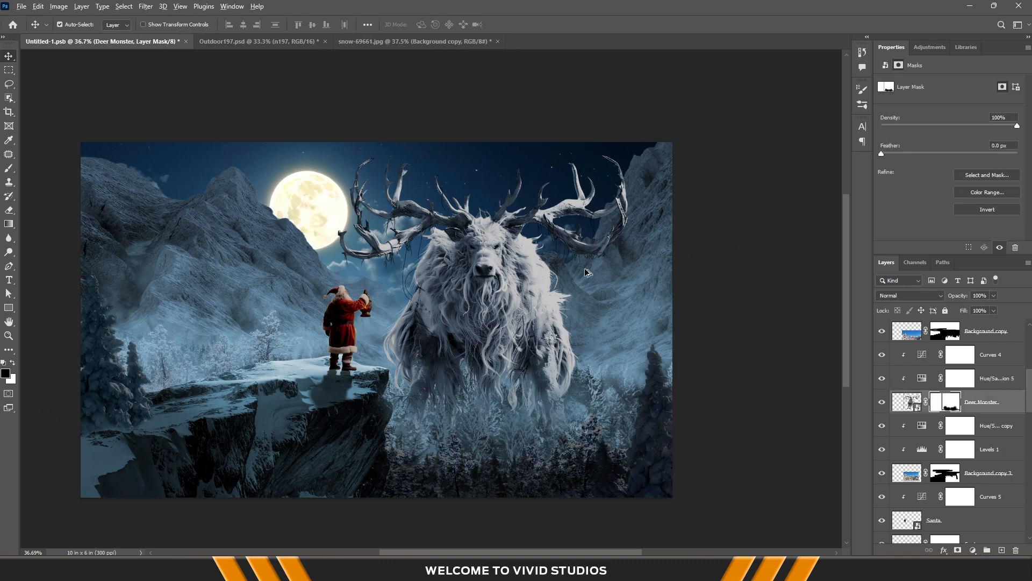
{"action": "scroll", "coordinate": [500, 231], "scroll_direction": "up", "scroll_amount": 5}
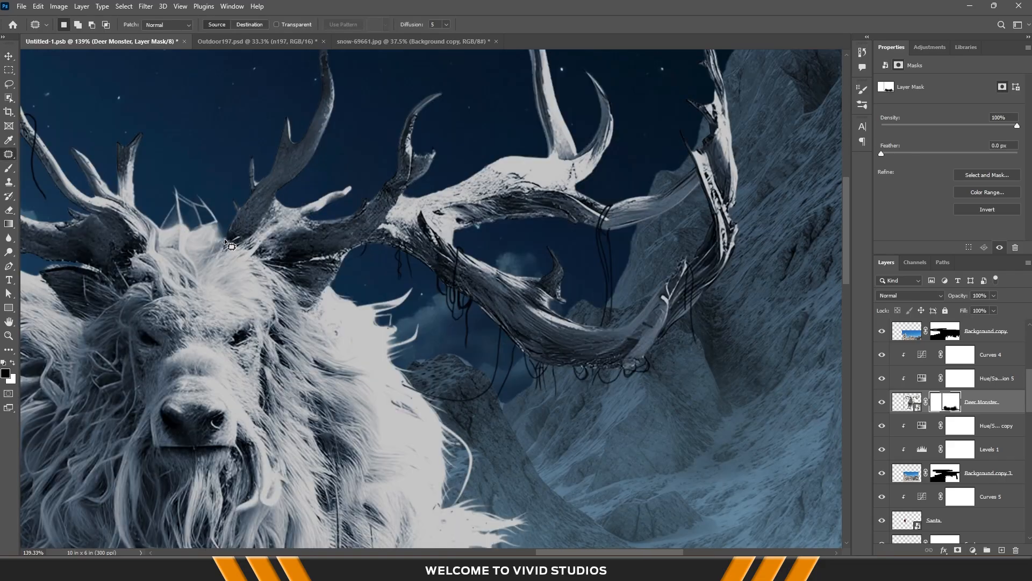
{"action": "mouse_move", "coordinate": [437, 334]}
{"action": "left_mouse_down"}
{"action": "mouse_move", "coordinate": [622, 408]}
{"action": "mouse_move", "coordinate": [490, 448]}
{"action": "mouse_move", "coordinate": [665, 187]}
{"action": "mouse_move", "coordinate": [702, 344]}
{"action": "mouse_move", "coordinate": [714, 350]}
{"action": "mouse_move", "coordinate": [455, 155]}
{"action": "mouse_move", "coordinate": [197, 247]}
{"action": "mouse_move", "coordinate": [153, 382]}
{"action": "left_mouse_up"}
{"action": "left_click_drag", "start_coordinate": [142, 461], "coordinate": [144, 462]}
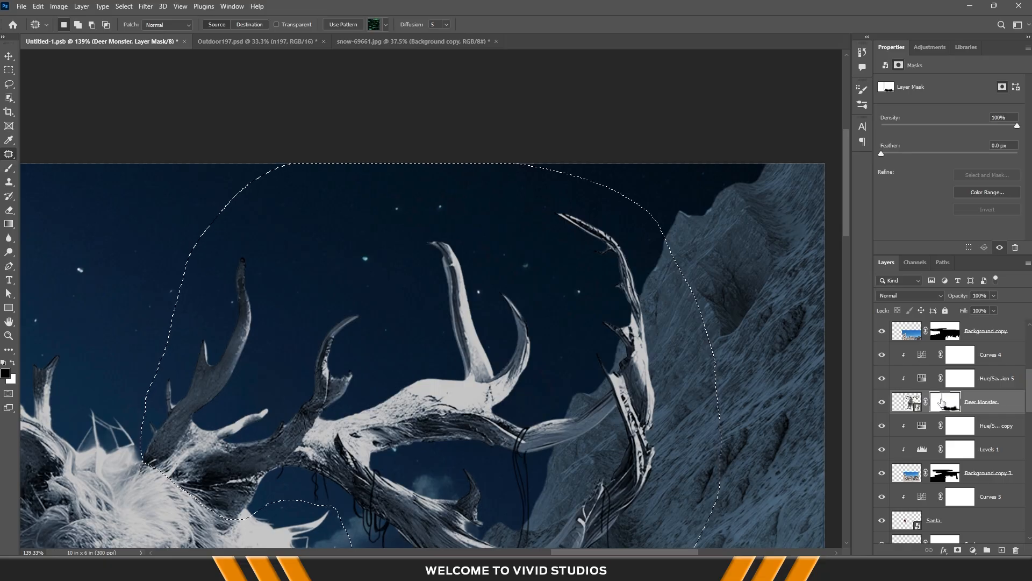
{"action": "key", "text": "alt+BackSpace"}
{"action": "key", "text": "ctrl+d"}
Outline the other antler beside the moon and hide it with black on the Deer Monster mask, clearing the selection
{"action": "left_click_drag", "start_coordinate": [261, 398], "coordinate": [665, 286]}
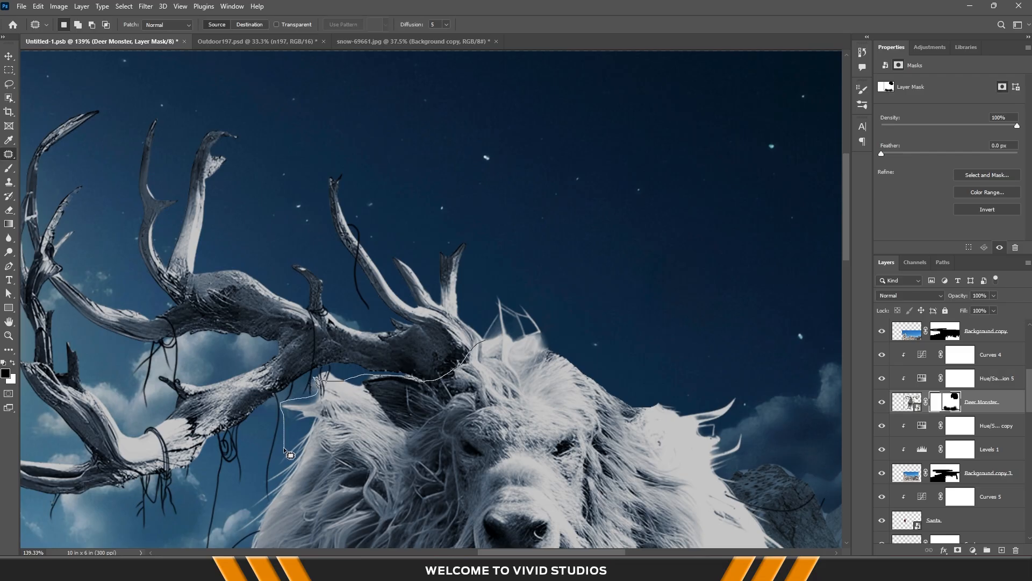
{"action": "mouse_move", "coordinate": [283, 446]}
{"action": "left_mouse_down"}
{"action": "mouse_move", "coordinate": [306, 403]}
{"action": "mouse_move", "coordinate": [497, 307]}
{"action": "left_mouse_up"}
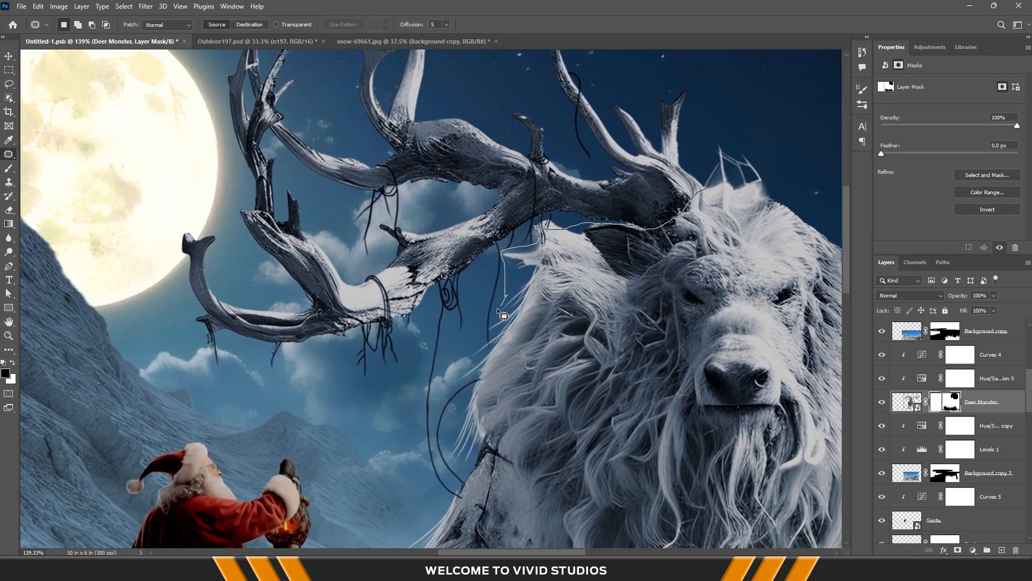
{"action": "mouse_move", "coordinate": [329, 462]}
{"action": "left_mouse_down"}
{"action": "mouse_move", "coordinate": [139, 376]}
{"action": "mouse_move", "coordinate": [144, 260]}
{"action": "left_mouse_up"}
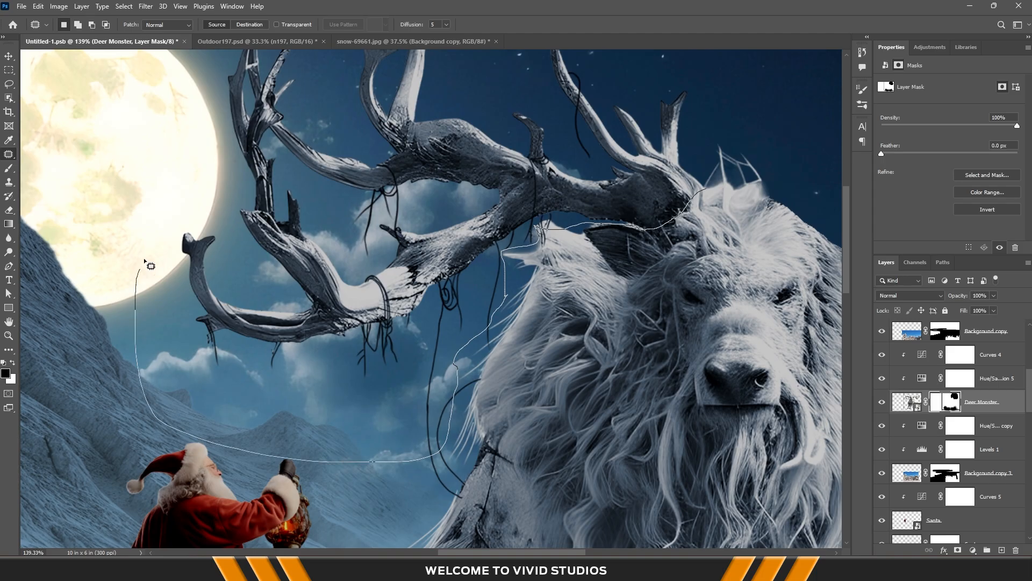
{"action": "mouse_move", "coordinate": [168, 216]}
{"action": "left_mouse_down"}
{"action": "mouse_move", "coordinate": [149, 403]}
{"action": "mouse_move", "coordinate": [335, 126]}
{"action": "mouse_move", "coordinate": [676, 222]}
{"action": "left_mouse_up"}
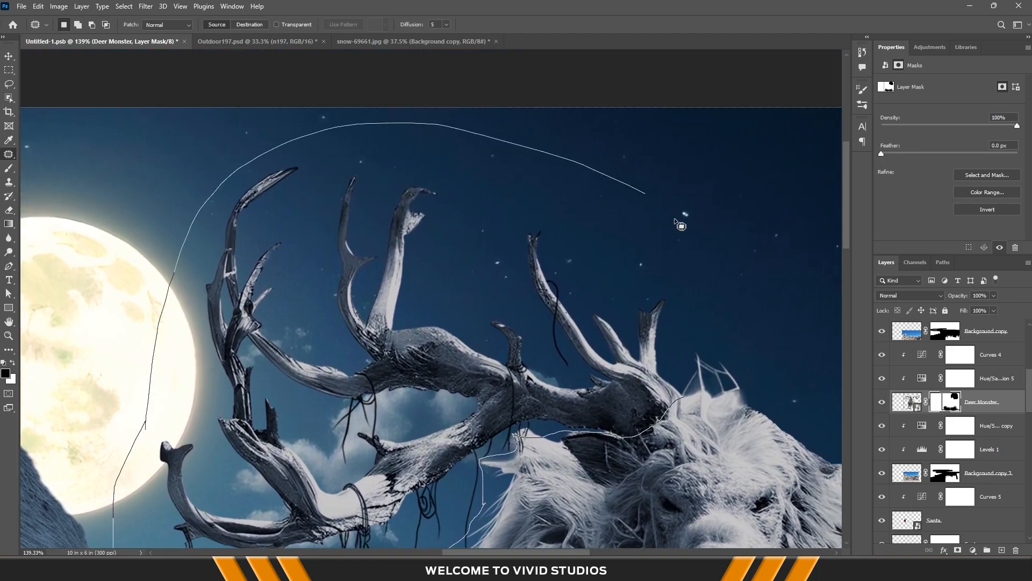
{"action": "left_click_drag", "start_coordinate": [690, 403], "coordinate": [691, 405]}
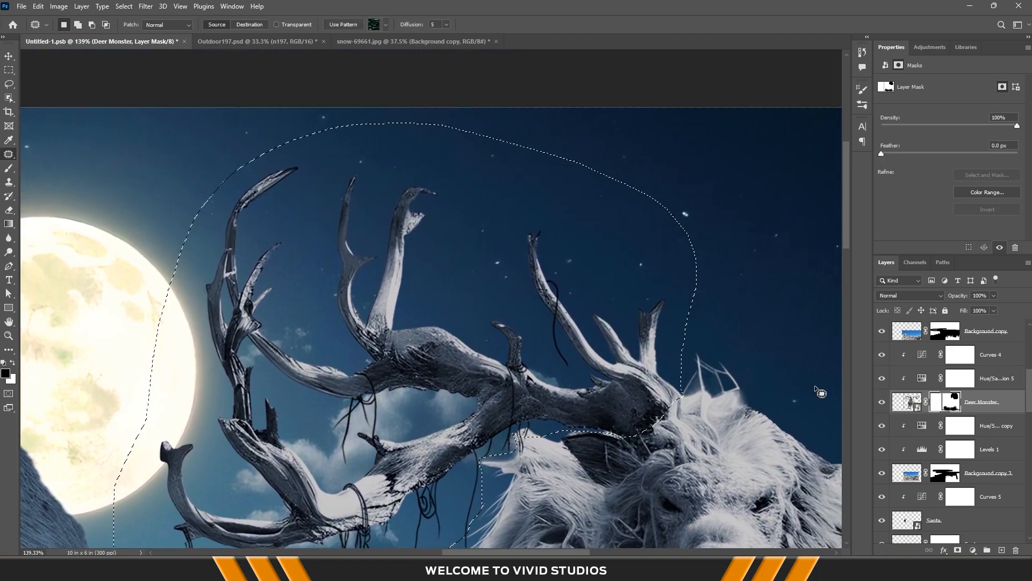
{"action": "key", "text": "alt+BackSpace"}
{"action": "key", "text": "ctrl+d"}
Switch to File Explorer and open the golden antlers file 7e4fca4f-e5db-457d-9066-600b9df1c1f5.psd from the Photo folder in Photoshop
{"action": "left_click_drag", "start_coordinate": [583, 416], "coordinate": [425, 239]}
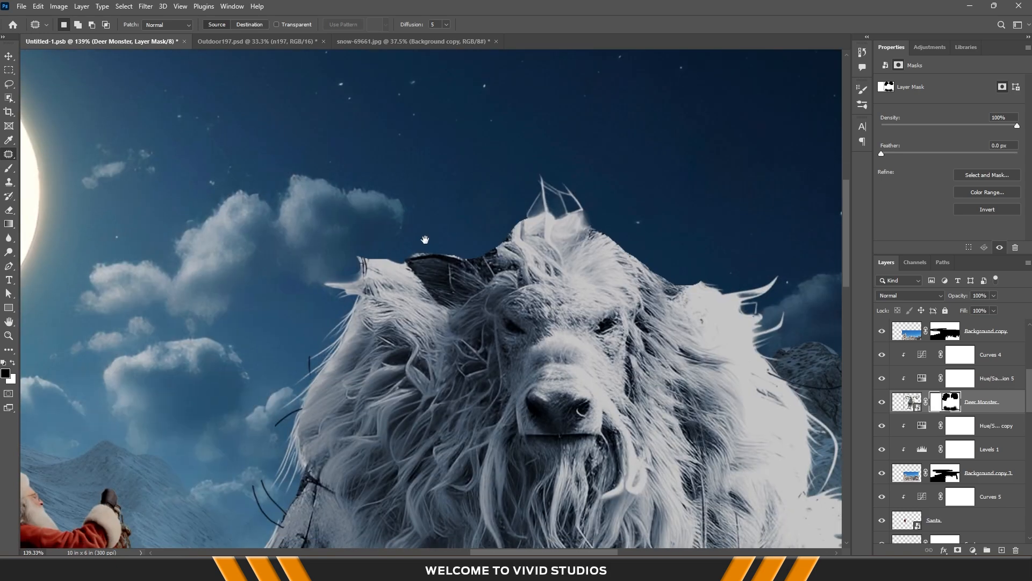
{"action": "scroll", "coordinate": [371, 310], "scroll_direction": "down", "scroll_amount": 3}
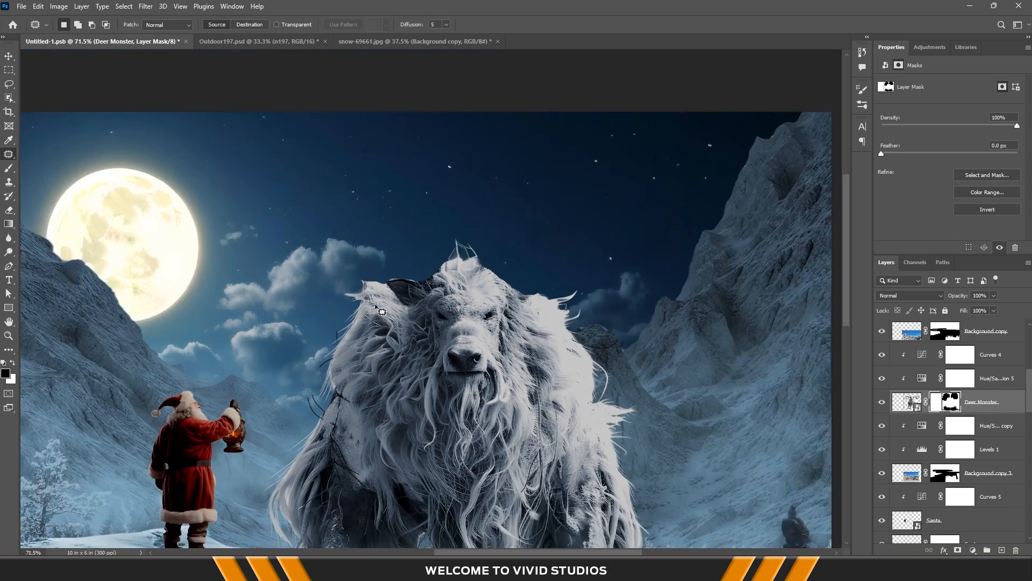
{"action": "scroll", "coordinate": [449, 306], "scroll_direction": "down", "scroll_amount": 3}
{"action": "left_click_drag", "start_coordinate": [492, 299], "coordinate": [554, 223]}
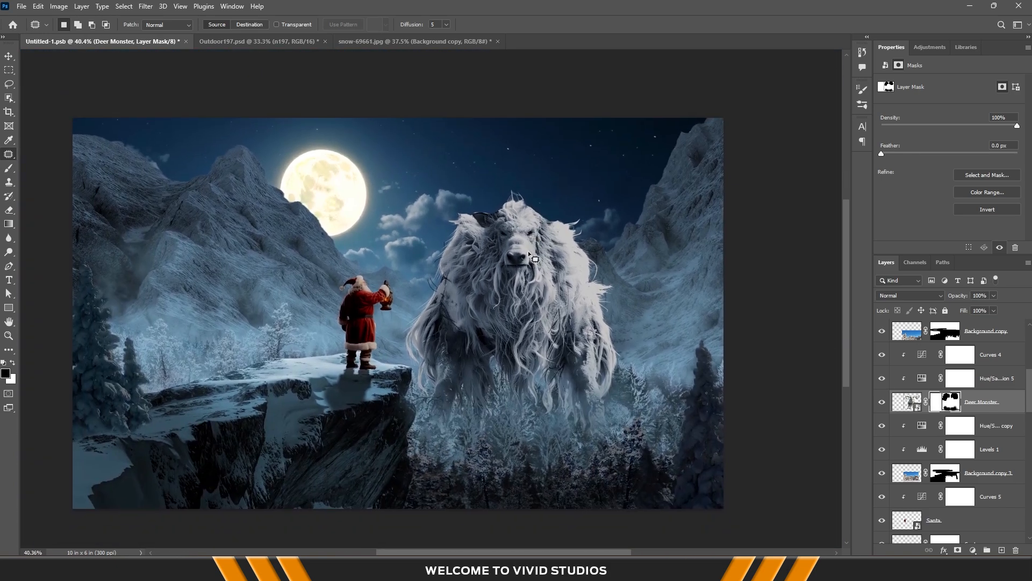
{"action": "key", "text": "v"}
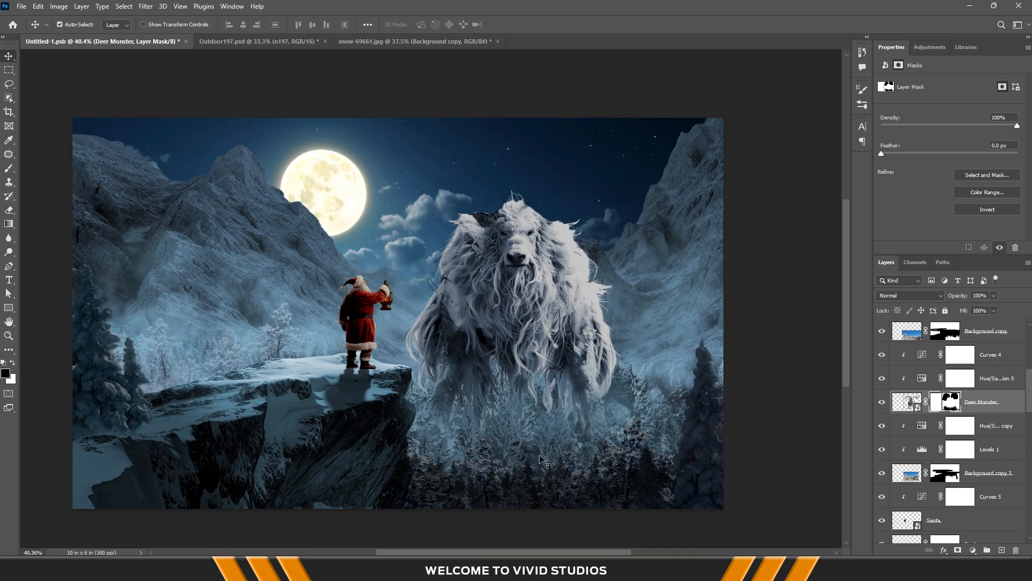
{"action": "mouse_move", "coordinate": [493, 567]}
{"action": "left_click", "coordinate": [373, 521]}
{"action": "left_click", "coordinate": [332, 228]}
{"action": "left_click", "coordinate": [207, 112]}
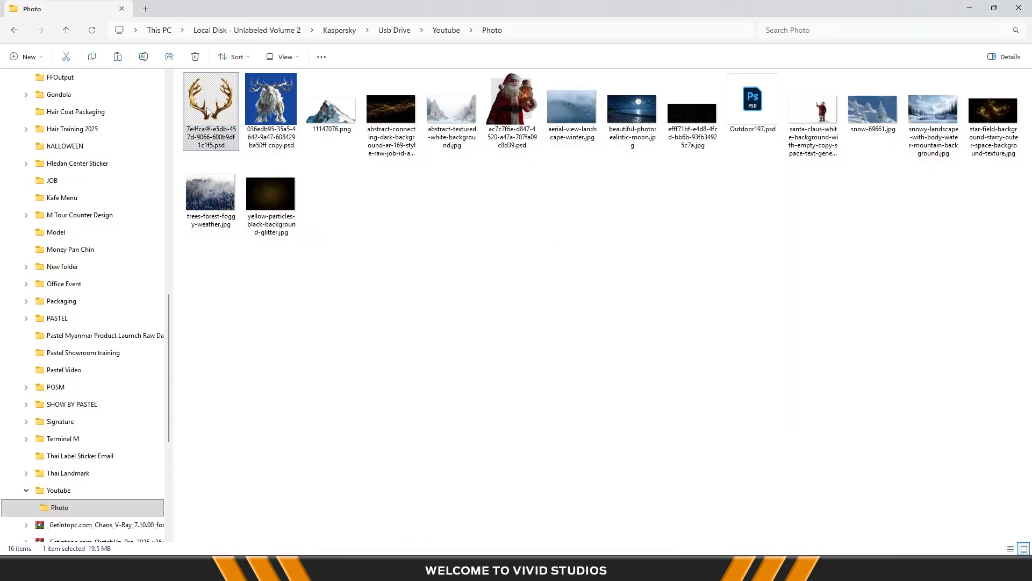
{"action": "right_click", "coordinate": [207, 111]}
{"action": "mouse_move", "coordinate": [231, 166]}
{"action": "left_click", "coordinate": [417, 167]}
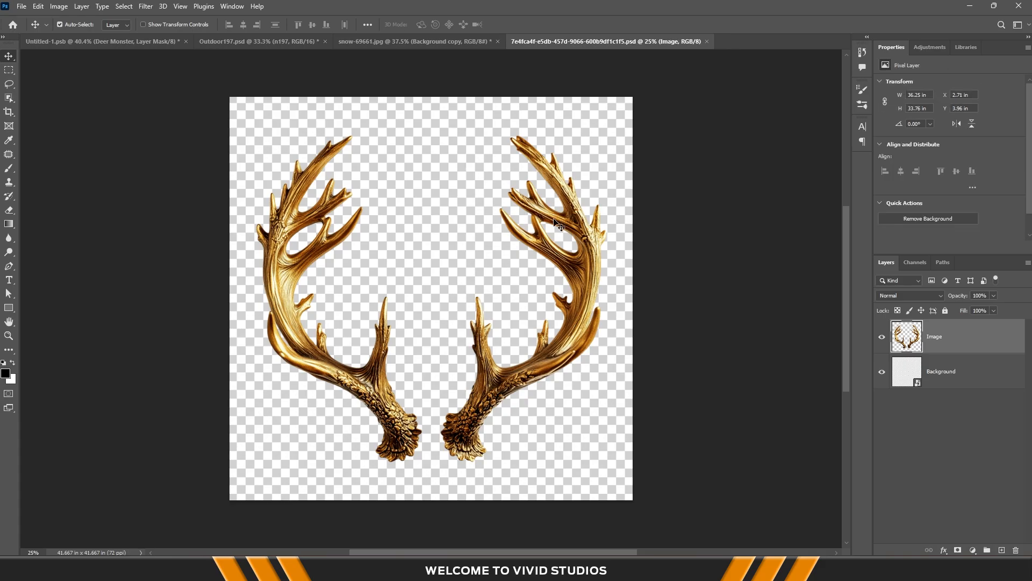
Outline the left antler with the Lasso tool and copy it to its own layer
{"action": "key", "text": "m"}
{"action": "left_click", "coordinate": [10, 86]}
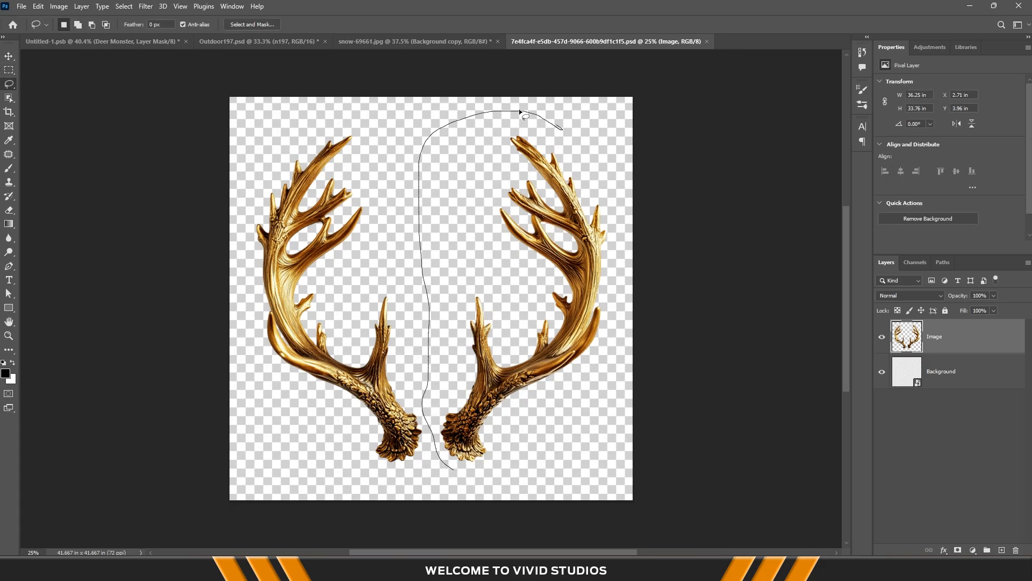
{"action": "left_click_drag", "start_coordinate": [446, 490], "coordinate": [452, 484]}
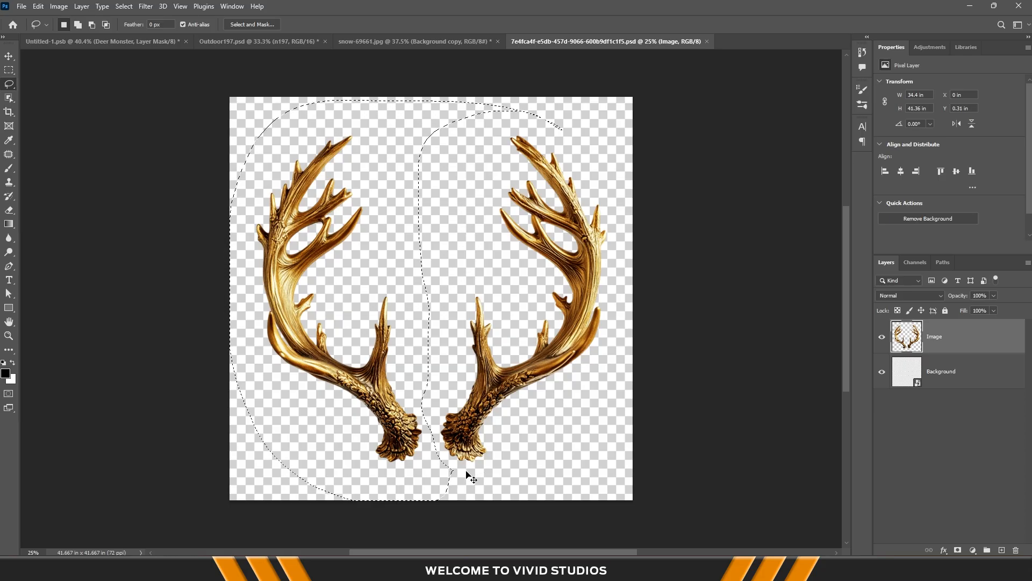
{"action": "key", "text": "ctrl+j"}
Bring the antler into Untitled-1.psb, place it below the Background copy layer and shrink it to about 0.87 by 1.7 in beside the monster's head
{"action": "key", "text": "v"}
{"action": "left_click_drag", "start_coordinate": [261, 221], "coordinate": [269, 179]}
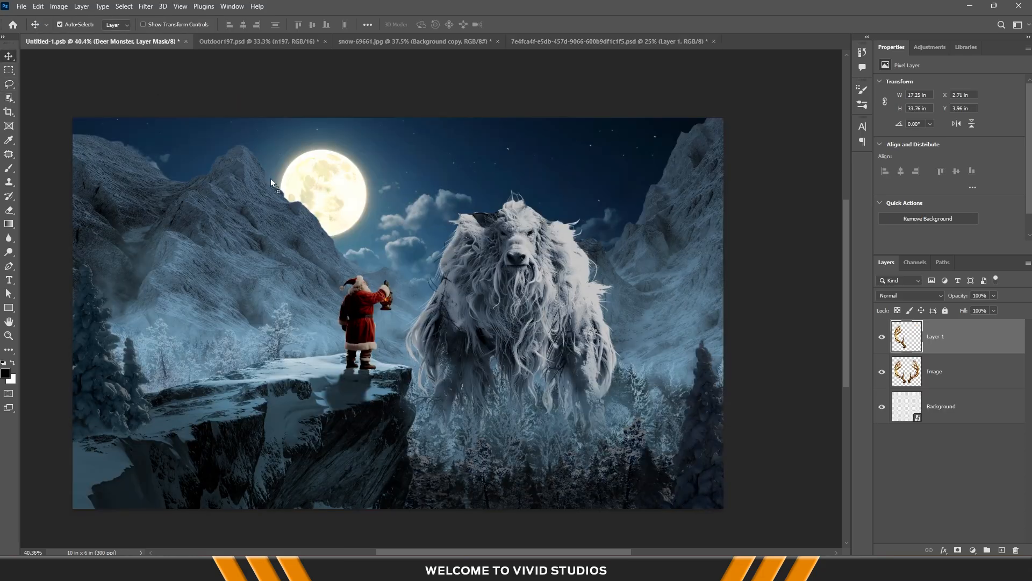
{"action": "left_click_drag", "start_coordinate": [482, 221], "coordinate": [483, 223]}
{"action": "left_click_drag", "start_coordinate": [946, 531], "coordinate": [980, 489]}
{"action": "key", "text": "ctrl+t"}
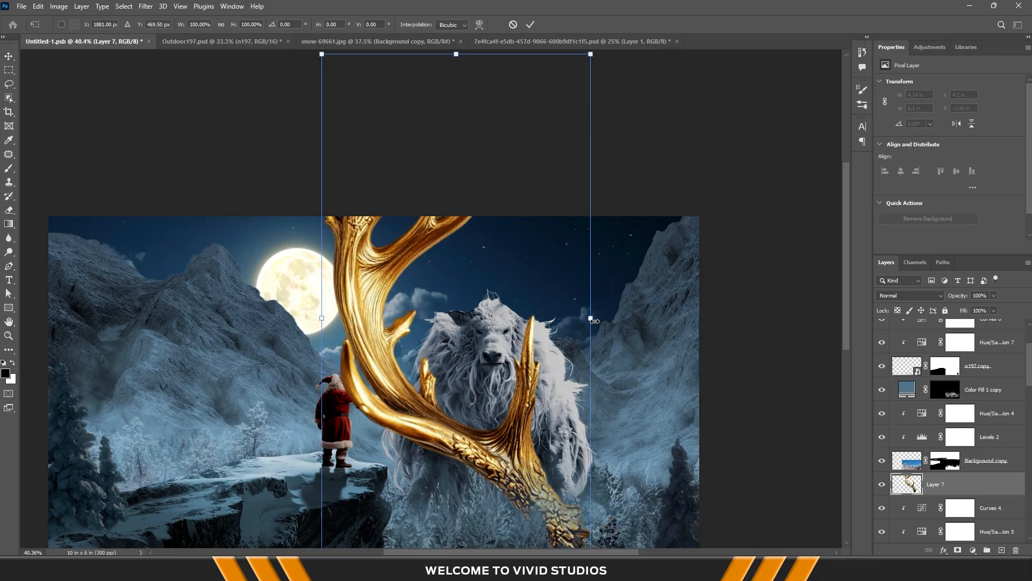
{"action": "left_click_drag", "start_coordinate": [591, 318], "coordinate": [484, 318]}
{"action": "key", "text": "Return"}
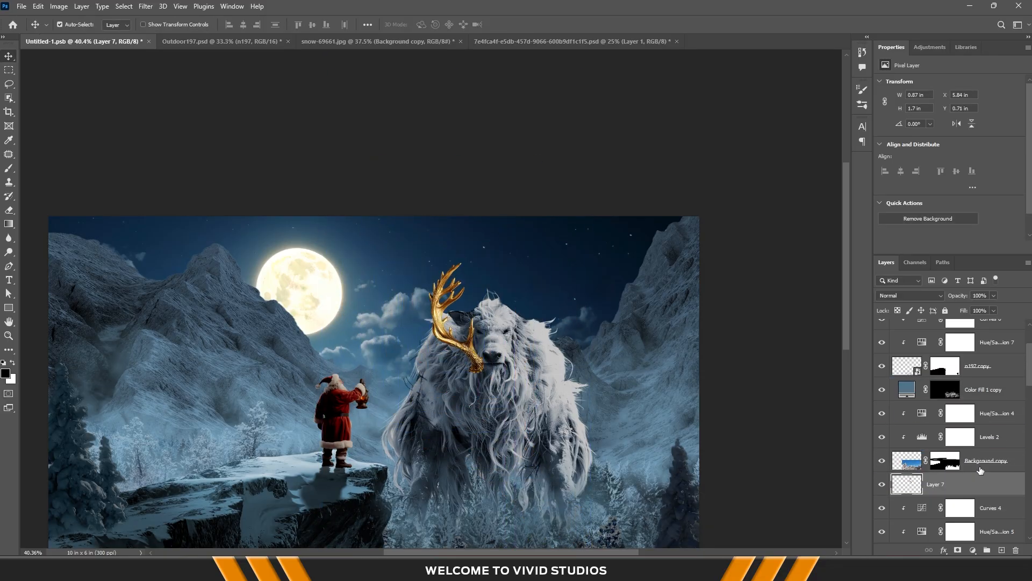
Disable the layer mask on Deer Monster to use the original antlers as a placement guide
{"action": "scroll", "coordinate": [957, 430], "scroll_direction": "down", "scroll_amount": 3}
{"action": "right_click", "coordinate": [945, 484]}
{"action": "left_click", "coordinate": [911, 388]}
{"action": "scroll", "coordinate": [478, 319], "scroll_direction": "up", "scroll_amount": 6}
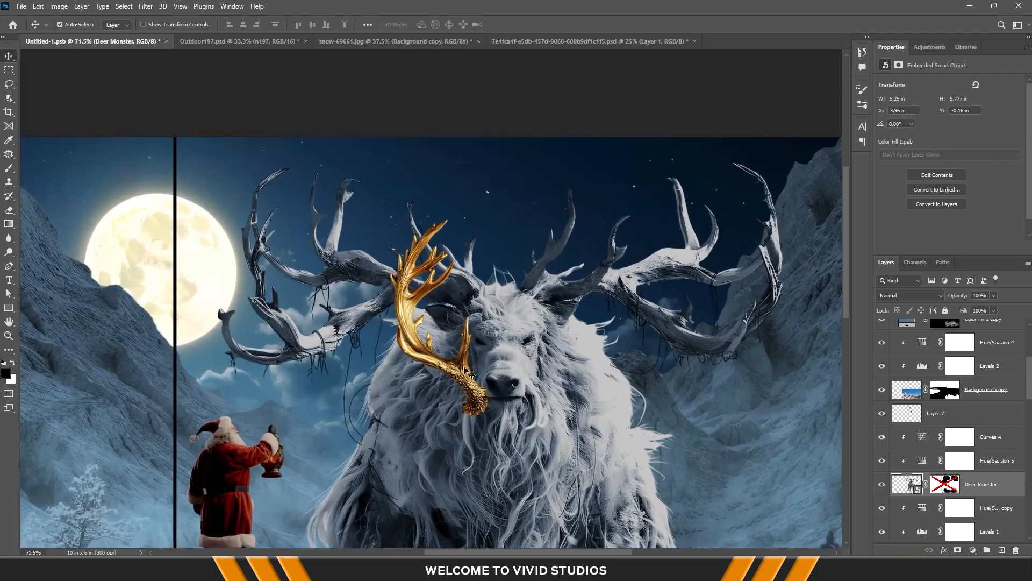
Rotate the golden antler about -42° and scale it to roughly 91%, with its base on the side of the monster's head nearer the moon
{"action": "left_click", "coordinate": [464, 371]}
{"action": "key", "text": "ctrl+t"}
{"action": "left_click_drag", "start_coordinate": [503, 414], "coordinate": [551, 335]}
{"action": "left_click_drag", "start_coordinate": [507, 364], "coordinate": [485, 285]}
{"action": "left_click_drag", "start_coordinate": [471, 295], "coordinate": [502, 305]}
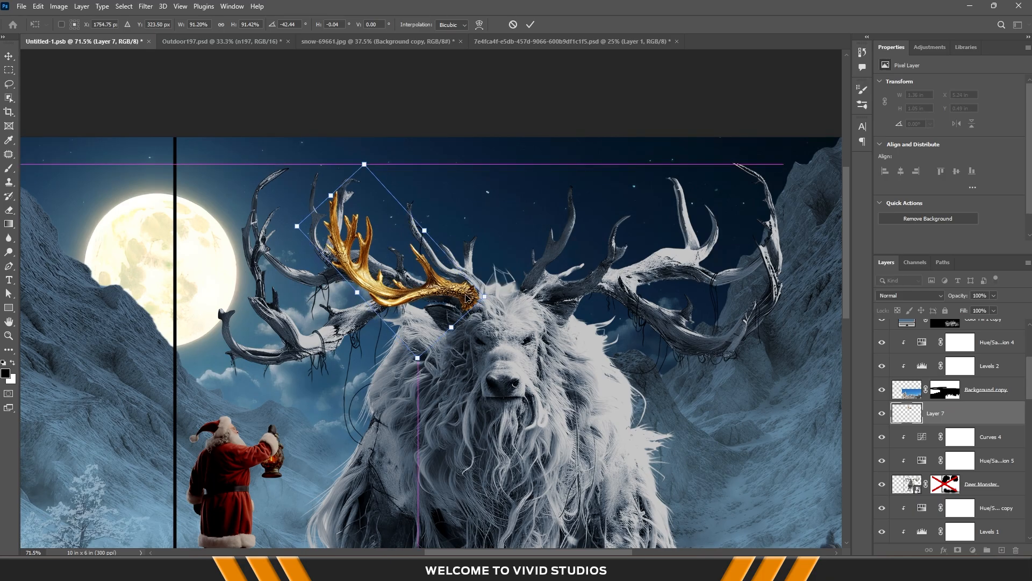
{"action": "key", "text": "Return"}
Bring in a second copy of the golden antler, scaled to about 33% and rotated about -56°, extending from the monster's head toward the moon
{"action": "left_click", "coordinate": [511, 41]}
{"action": "left_click_drag", "start_coordinate": [130, 81], "coordinate": [340, 223]}
{"action": "key", "text": "ctrl+t"}
{"action": "left_click_drag", "start_coordinate": [576, 223], "coordinate": [435, 247]}
{"action": "left_click_drag", "start_coordinate": [467, 352], "coordinate": [519, 198]}
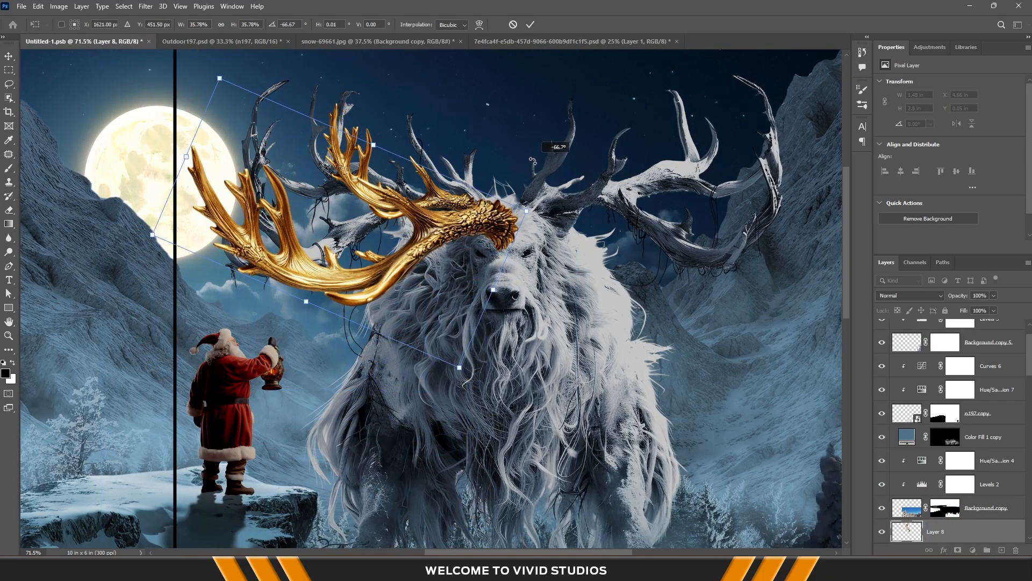
{"action": "left_click_drag", "start_coordinate": [476, 257], "coordinate": [491, 190]}
{"action": "left_click_drag", "start_coordinate": [396, 205], "coordinate": [364, 201]}
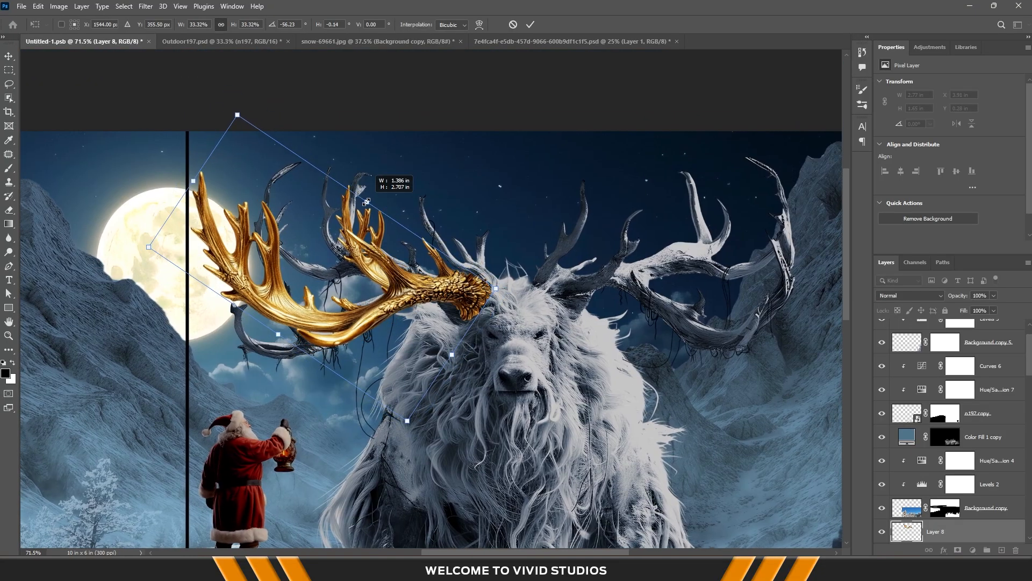
{"action": "left_click_drag", "start_coordinate": [371, 244], "coordinate": [373, 251]}
{"action": "left_click_drag", "start_coordinate": [594, 310], "coordinate": [593, 302]}
{"action": "key", "text": "Return"}
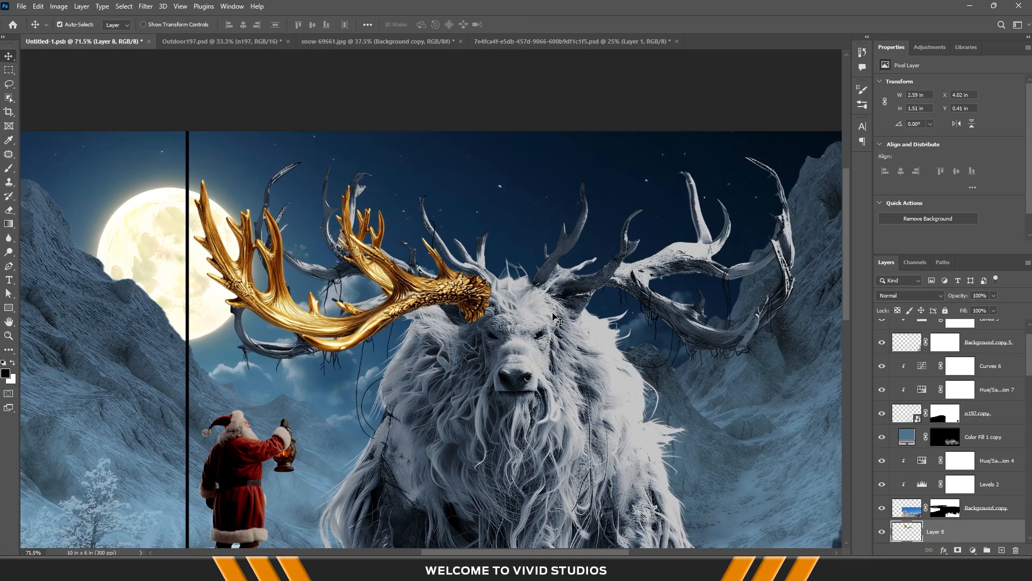
Move the larger antler's layer below the smaller one and rotate it about -13°, lowering it slightly to meet the head
{"action": "key", "text": "ctrl+["}
{"action": "left_click_drag", "start_coordinate": [279, 301], "coordinate": [280, 314]}
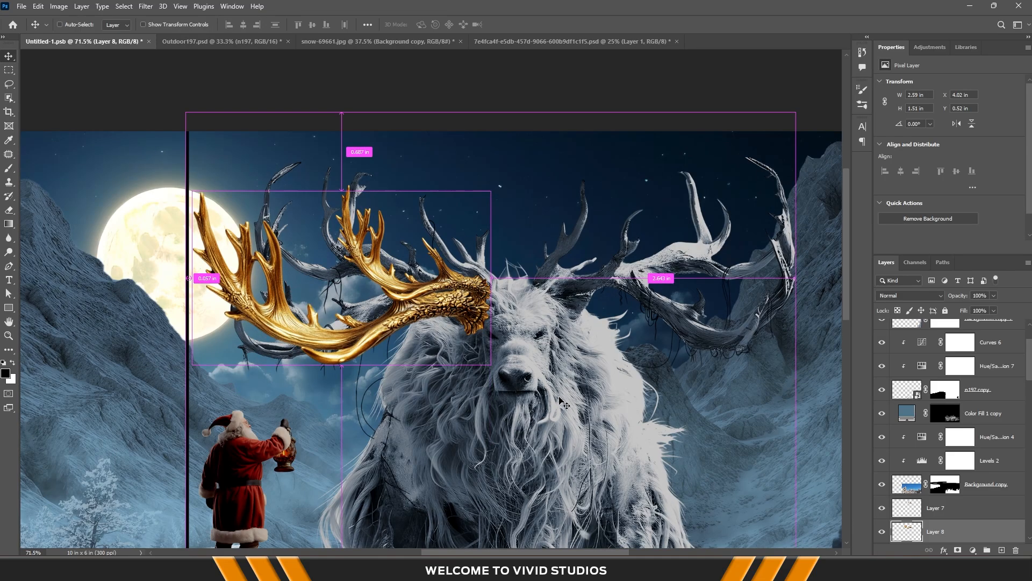
{"action": "key", "text": "ctrl+t"}
{"action": "left_click_drag", "start_coordinate": [540, 395], "coordinate": [562, 349]}
{"action": "mouse_move", "coordinate": [420, 299]}
{"action": "left_mouse_down"}
{"action": "mouse_move", "coordinate": [414, 318]}
{"action": "mouse_move", "coordinate": [419, 302]}
{"action": "left_mouse_up"}
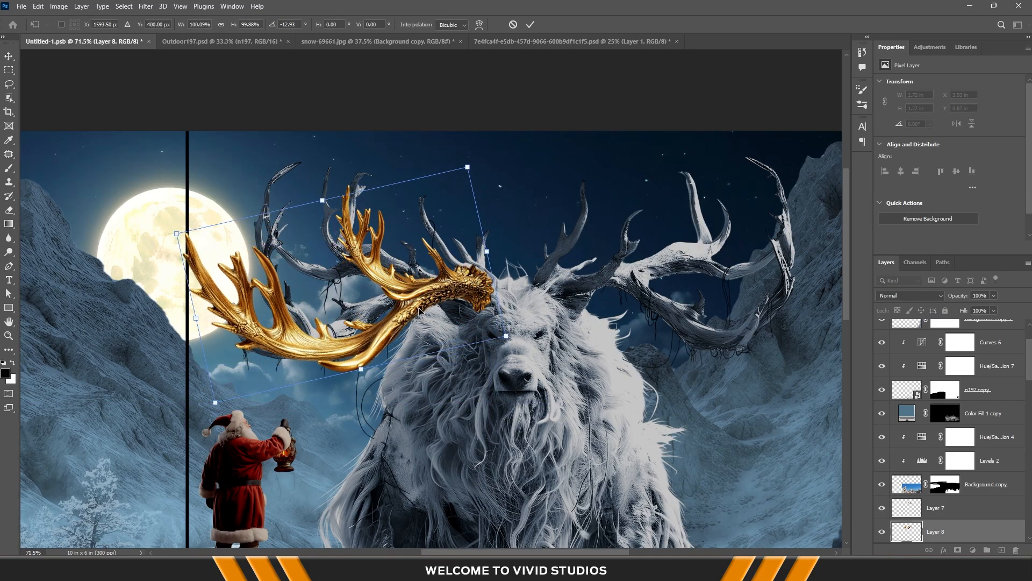
{"action": "key", "text": "Return"}
Enlarge the smaller upper antler to about 1.4 by 1.23 in and align its base with the larger antler
{"action": "left_click", "coordinate": [383, 264], "text": "ctrl"}
{"action": "key", "text": "ctrl+t"}
{"action": "left_click_drag", "start_coordinate": [334, 184], "coordinate": [323, 174]}
{"action": "left_click_drag", "start_coordinate": [497, 181], "coordinate": [501, 191]}
{"action": "left_click_drag", "start_coordinate": [462, 261], "coordinate": [428, 274]}
{"action": "key", "text": "Return"}
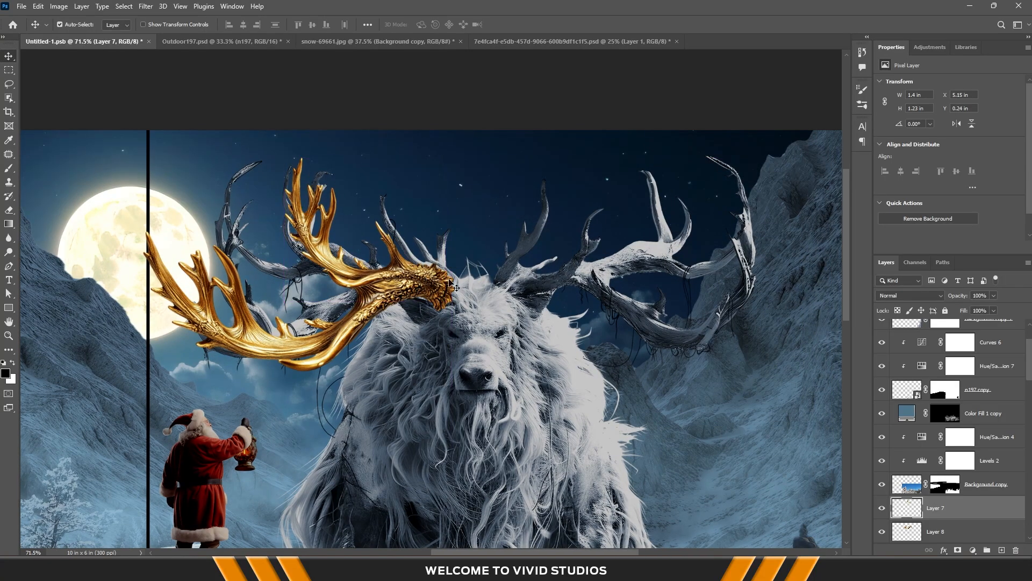
Add a layer mask to the upper antler and paint with black at 8% flow to blend its base
{"action": "left_click", "coordinate": [958, 549]}
{"action": "scroll", "coordinate": [431, 280], "scroll_direction": "up", "scroll_amount": 5}
{"action": "key", "text": "b"}
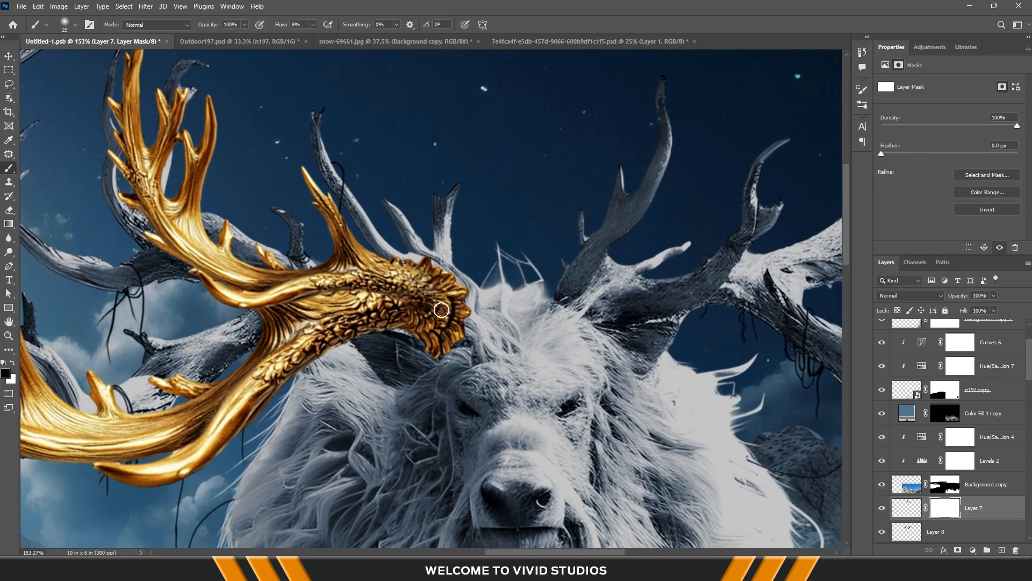
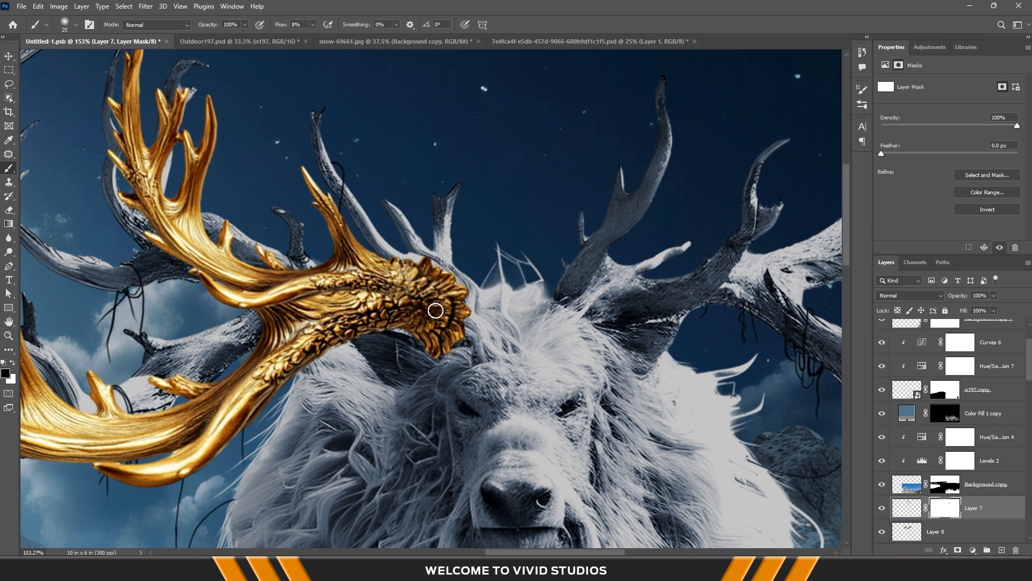
Duplicate both antler layers, flip the copies horizontally and place them on the other side of the monster's head
{"action": "scroll", "coordinate": [436, 310], "scroll_direction": "down", "scroll_amount": 5}
{"action": "key", "text": "v"}
{"action": "left_click_drag", "start_coordinate": [345, 353], "coordinate": [459, 352]}
{"action": "key", "text": "ctrl+t"}
{"action": "right_click", "coordinate": [460, 353]}
{"action": "left_click", "coordinate": [484, 333]}
{"action": "left_click_drag", "start_coordinate": [408, 332], "coordinate": [600, 336]}
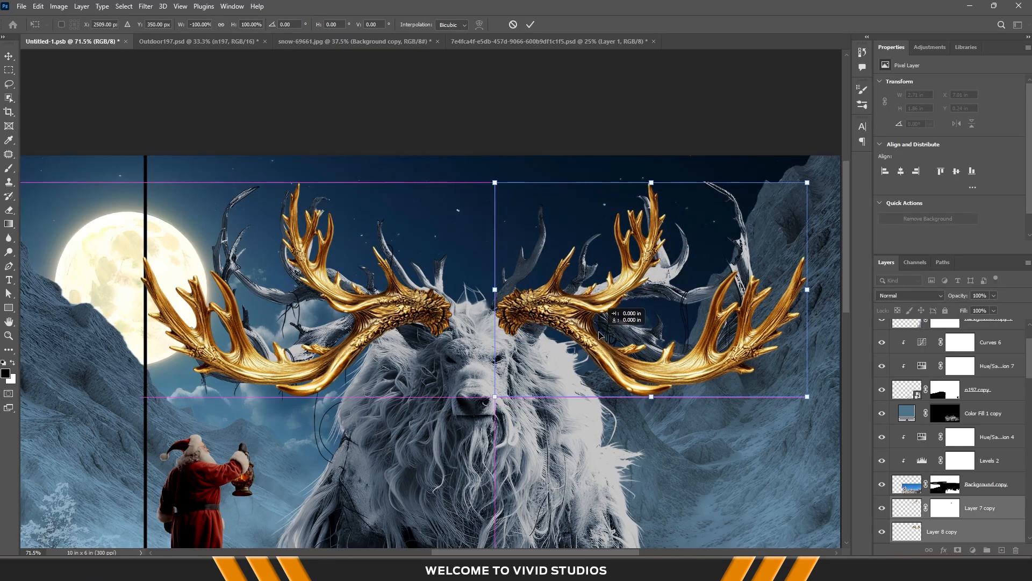
{"action": "key", "text": "Return"}
Rotate the mirrored antler pair slightly and fit it against the far side of the monster's head
{"action": "left_click_drag", "start_coordinate": [553, 313], "coordinate": [562, 329]}
{"action": "key", "text": "ctrl+t"}
{"action": "left_click_drag", "start_coordinate": [778, 425], "coordinate": [753, 347]}
{"action": "key", "text": "Return"}
{"action": "scroll", "coordinate": [486, 366], "scroll_direction": "down", "scroll_amount": 3}
{"action": "scroll", "coordinate": [486, 366], "scroll_direction": "up", "scroll_amount": 3}
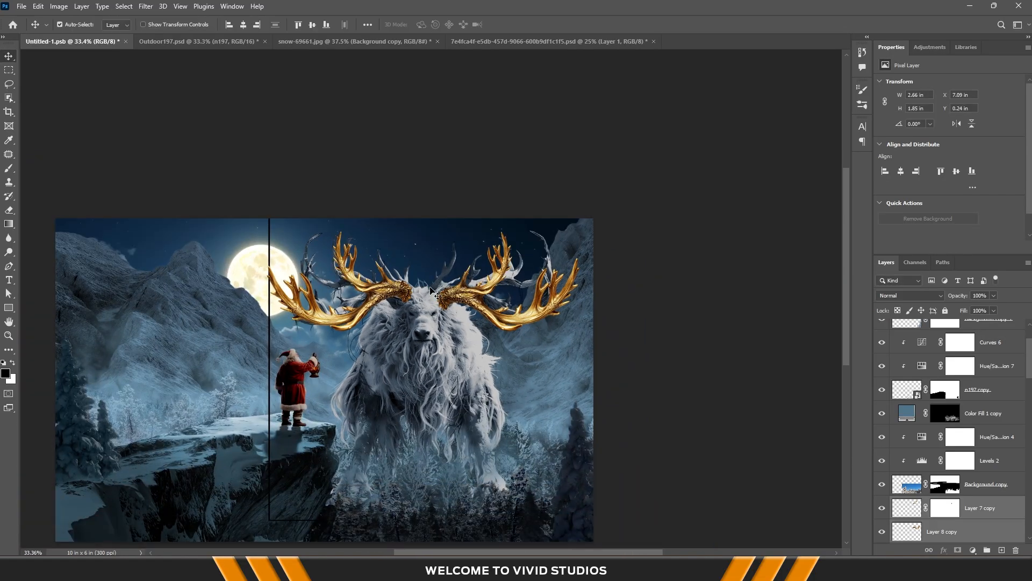
Rotate the moon-side antler pair about -4.3° and move it slightly to sit against the head
{"action": "left_click_drag", "start_coordinate": [348, 296], "coordinate": [347, 312]}
{"action": "key", "text": "ctrl+z"}
{"action": "left_click", "coordinate": [321, 338], "text": "shift"}
{"action": "key", "text": "ctrl+t"}
{"action": "left_click_drag", "start_coordinate": [414, 226], "coordinate": [409, 214]}
{"action": "left_click_drag", "start_coordinate": [350, 298], "coordinate": [346, 307]}
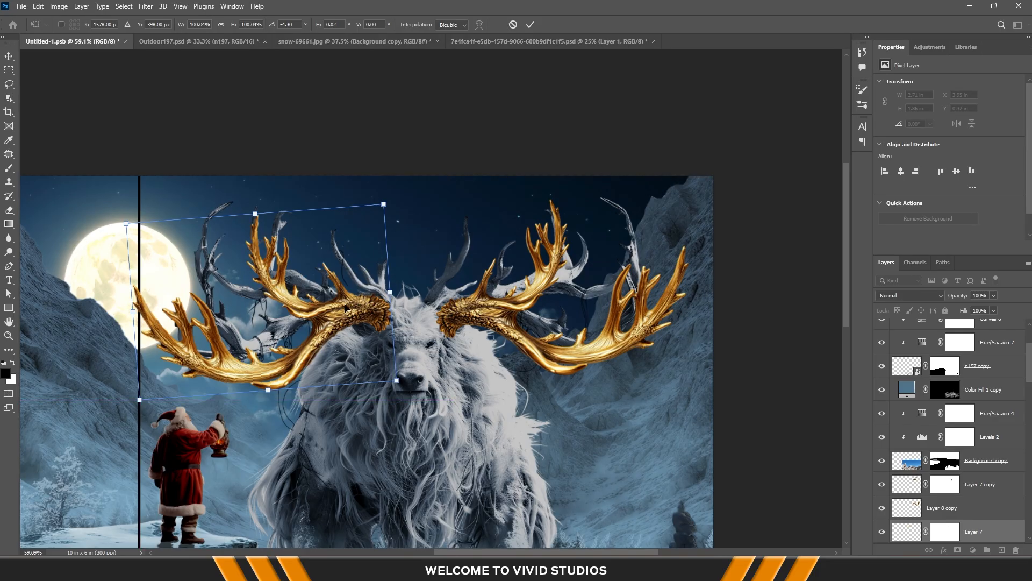
{"action": "key", "text": "Return"}
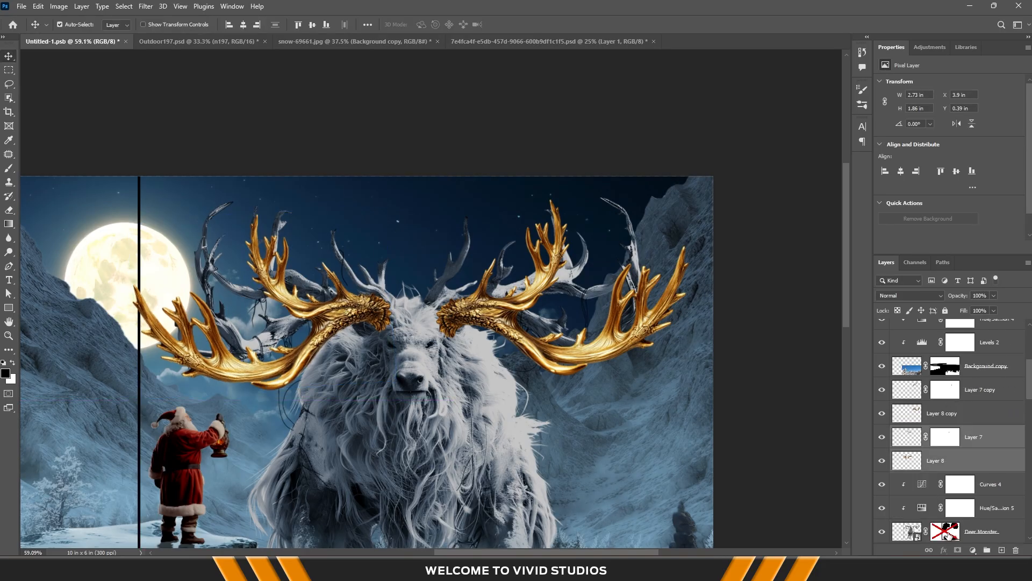
Re-enable the Deer Monster mask to hide the old antlers and slightly rotate the mirrored golden pair
{"action": "left_click_drag", "start_coordinate": [485, 311], "coordinate": [504, 333]}
{"action": "left_click", "coordinate": [499, 330], "text": "shift"}
{"action": "key", "text": "ctrl+t"}
{"action": "left_click_drag", "start_coordinate": [692, 289], "coordinate": [682, 290]}
{"action": "key", "text": "Return"}
Scale the moon-side antler pair down to about 2.67 by 1.8 in and reposition it against the head
{"action": "left_click", "coordinate": [323, 339]}
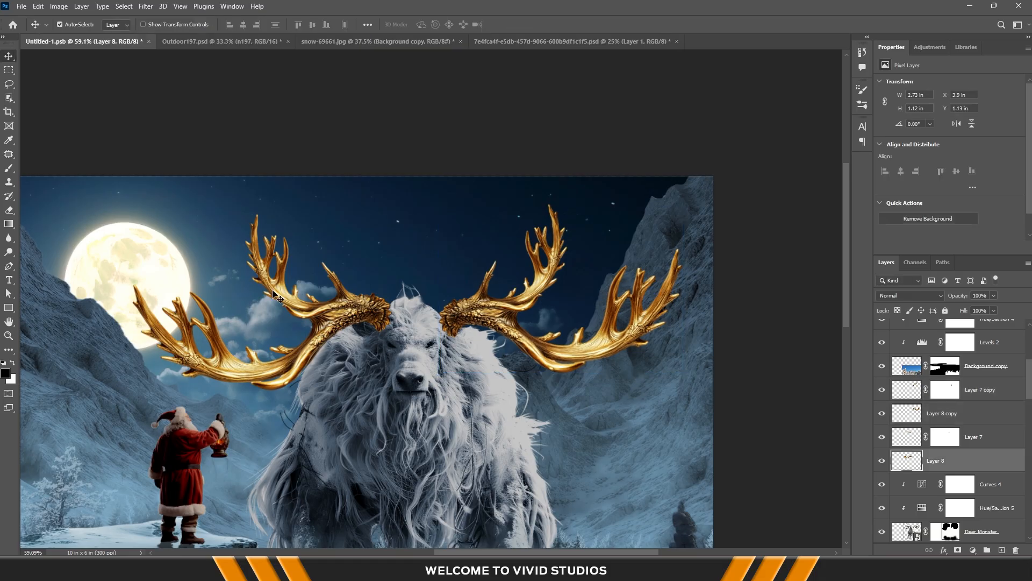
{"action": "left_click", "coordinate": [255, 282], "text": "shift"}
{"action": "key", "text": "ctrl+t"}
{"action": "left_click_drag", "start_coordinate": [132, 212], "coordinate": [139, 219]}
{"action": "left_click_drag", "start_coordinate": [134, 214], "coordinate": [133, 221]}
{"action": "left_click_drag", "start_coordinate": [368, 279], "coordinate": [362, 315]}
{"action": "key", "text": "Return"}
Rotate the moon-side antler pair upward by about 20° and reseat its base on the head
{"action": "scroll", "coordinate": [465, 321], "scroll_direction": "down", "scroll_amount": 5}
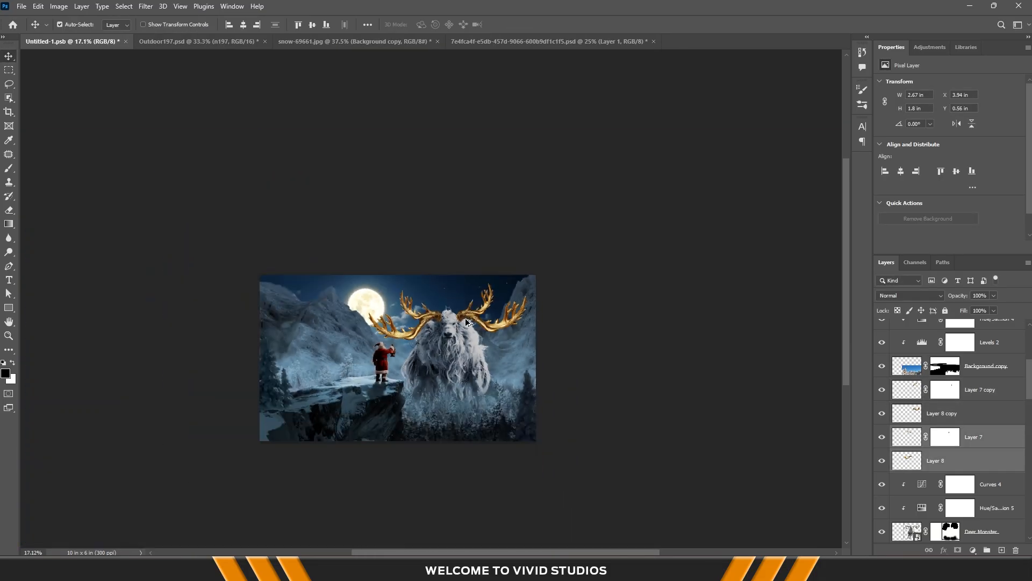
{"action": "scroll", "coordinate": [465, 322], "scroll_direction": "up", "scroll_amount": 4}
{"action": "key", "text": "ctrl+t"}
{"action": "mouse_move", "coordinate": [411, 257]}
{"action": "left_mouse_down"}
{"action": "mouse_move", "coordinate": [414, 283]}
{"action": "mouse_move", "coordinate": [387, 277]}
{"action": "mouse_move", "coordinate": [400, 245]}
{"action": "mouse_move", "coordinate": [406, 263]}
{"action": "left_mouse_up"}
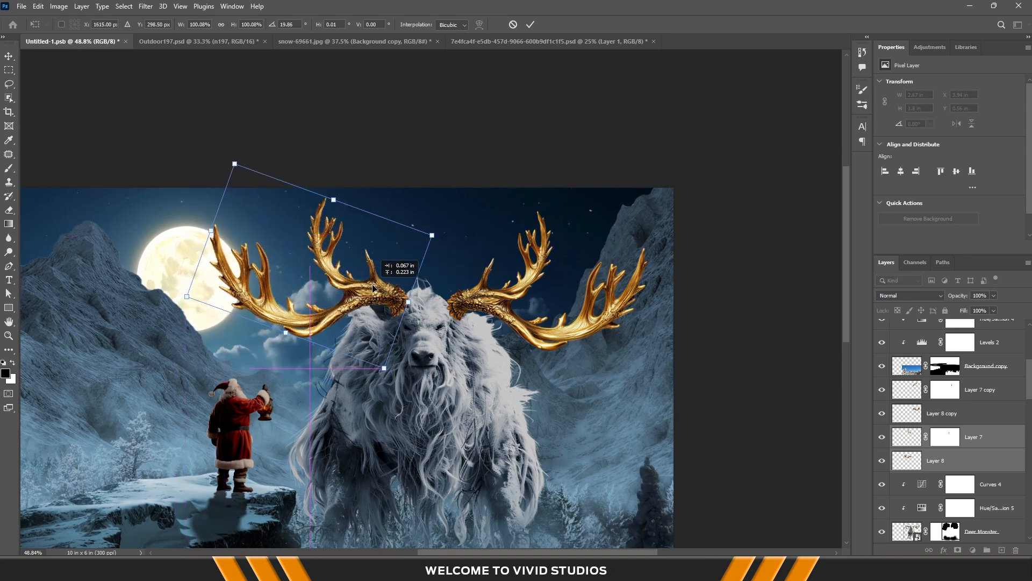
{"action": "key", "text": "Return"}
Rotate the mirrored antler pair by about -13.6° and move it closer to the head to match the other side
{"action": "left_click", "coordinate": [491, 312]}
{"action": "key", "text": "ctrl+t"}
{"action": "left_click_drag", "start_coordinate": [684, 315], "coordinate": [694, 280]}
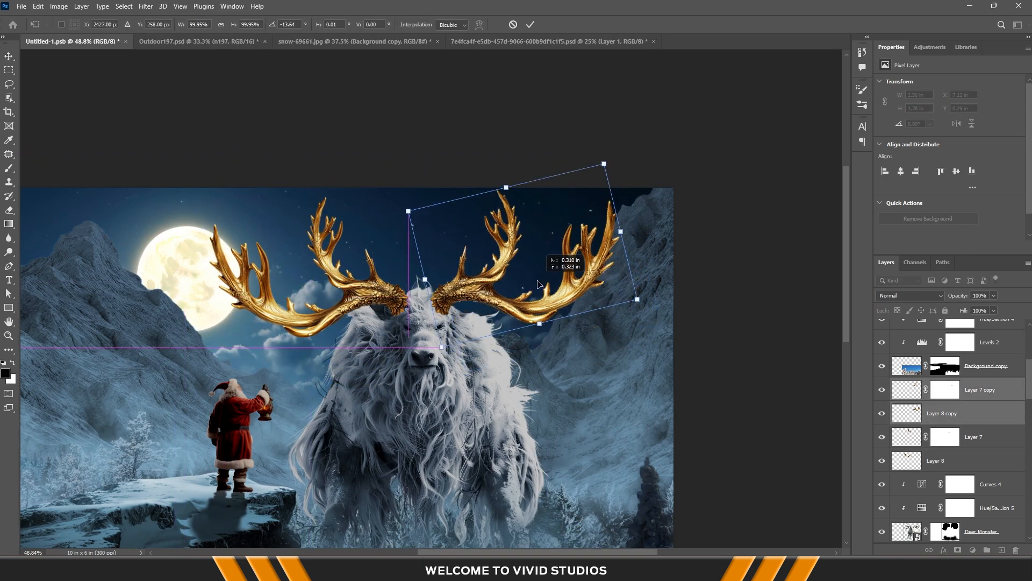
{"action": "left_click_drag", "start_coordinate": [527, 262], "coordinate": [543, 287]}
{"action": "key", "text": "Return"}
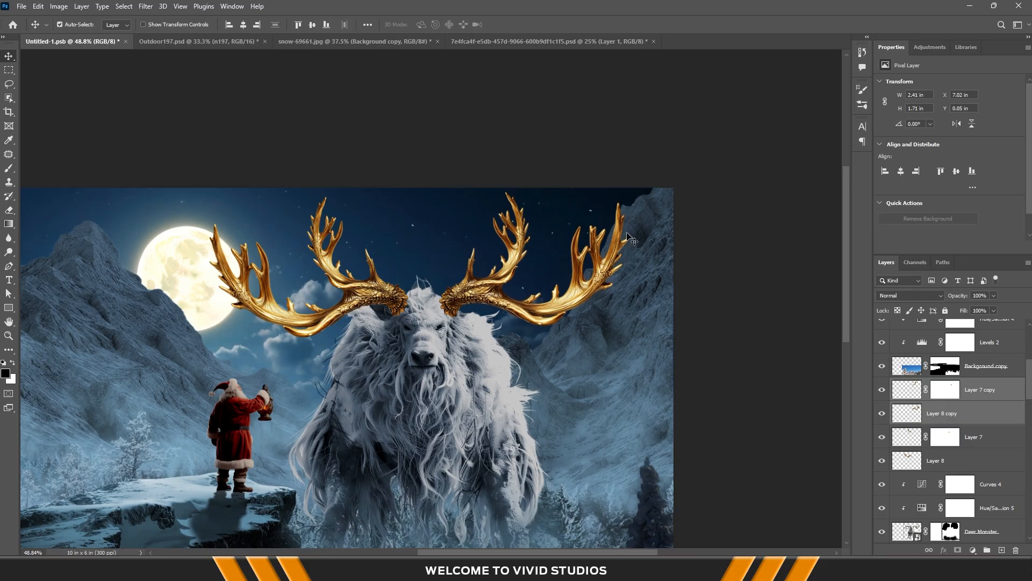
Nudge the mirrored antler pair up and toward the head to X 6.95 in, Y 0.03 in
{"action": "key", "text": "Up"}
{"action": "key", "text": "Up"}
{"action": "key", "text": "Up"}
{"action": "key", "text": "Up"}
{"action": "key", "text": "Up"}
{"action": "key", "text": "Up"}
{"action": "key", "text": "Up"}
{"action": "key", "text": "Up"}
{"action": "key", "text": "Up"}
{"action": "key", "text": "Left"}
{"action": "key", "text": "Left"}
{"action": "key", "text": "Left"}
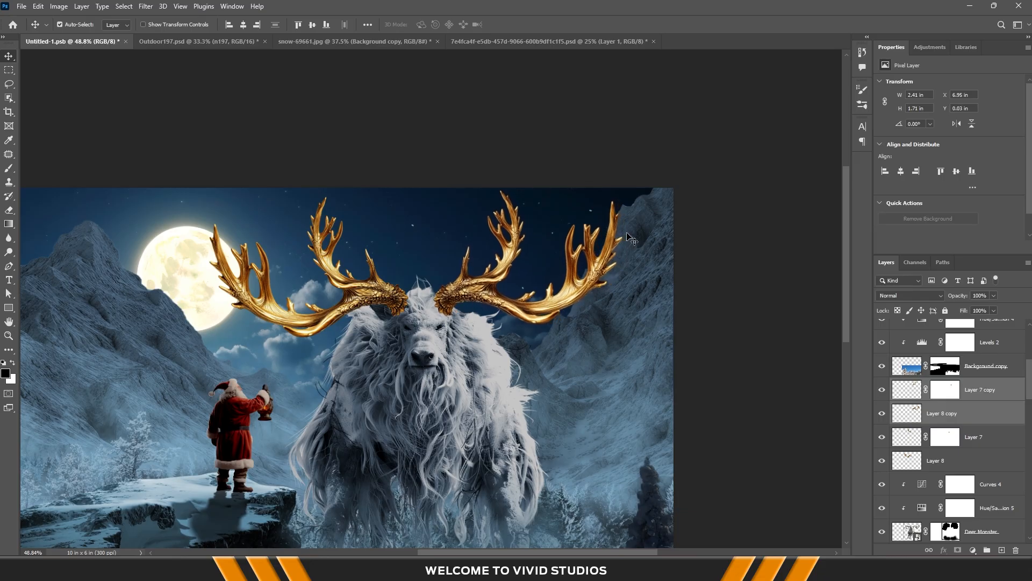
Raise the brush flow to 71% and paint white on the Deer Monster mask to restore fur on the head between the antlers
{"action": "scroll", "coordinate": [406, 230], "scroll_direction": "down", "scroll_amount": 4}
{"action": "scroll", "coordinate": [427, 253], "scroll_direction": "up", "scroll_amount": 2}
{"action": "scroll", "coordinate": [427, 252], "scroll_direction": "up", "scroll_amount": 9}
{"action": "left_click", "coordinate": [416, 274]}
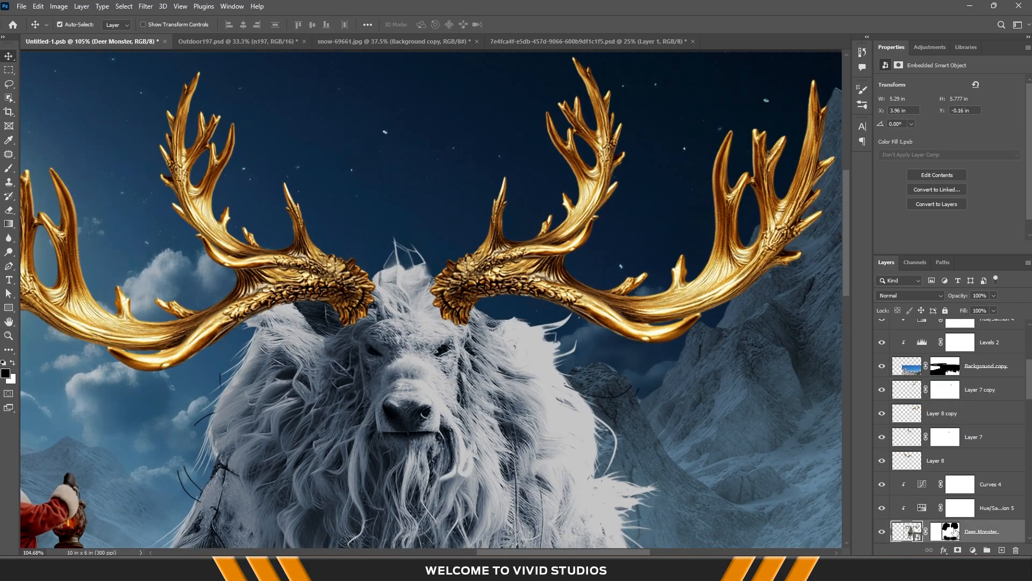
{"action": "left_click", "coordinate": [951, 528]}
{"action": "scroll", "coordinate": [417, 358], "scroll_direction": "up", "scroll_amount": 8}
{"action": "key", "text": "b"}
{"action": "key", "text": "bracketright"}
{"action": "key", "text": "bracketright"}
{"action": "key", "text": "x"}
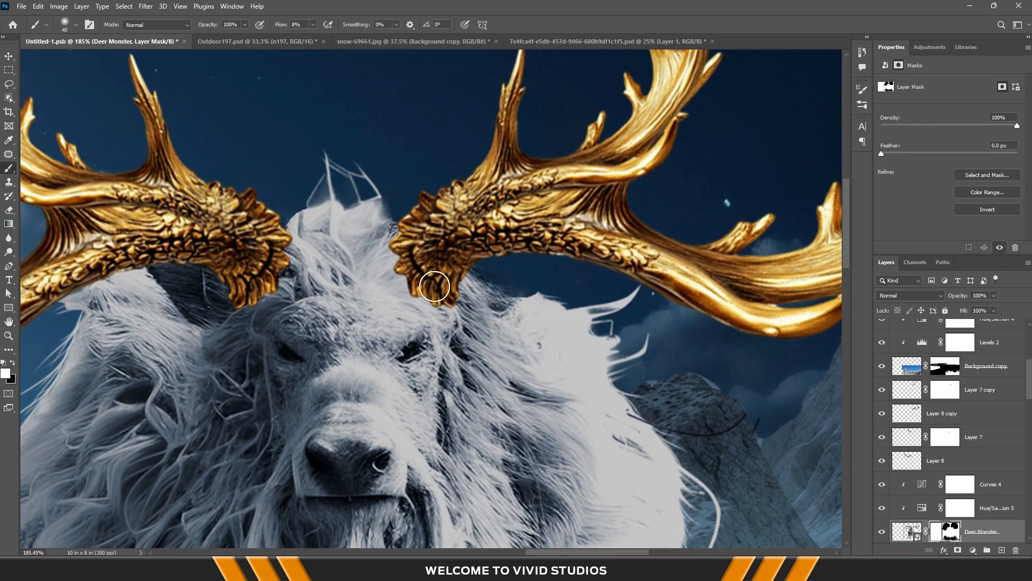
{"action": "key", "text": "shift+7"}
{"action": "key", "text": "shift+1"}
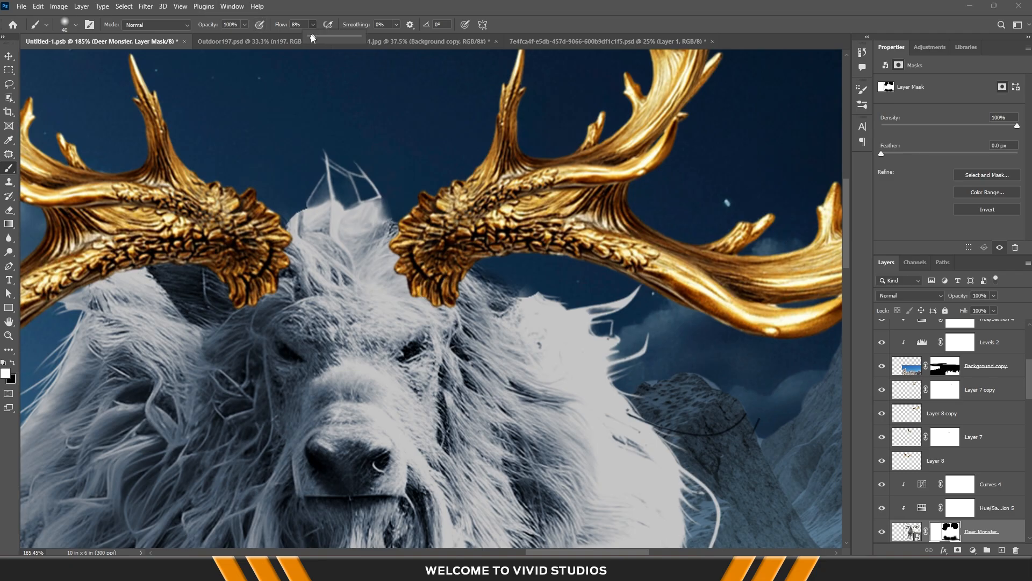
{"action": "mouse_move", "coordinate": [282, 261]}
{"action": "left_mouse_down"}
{"action": "mouse_move", "coordinate": [307, 237]}
{"action": "mouse_move", "coordinate": [277, 227]}
{"action": "mouse_move", "coordinate": [312, 211]}
{"action": "mouse_move", "coordinate": [405, 224]}
{"action": "mouse_move", "coordinate": [342, 217]}
{"action": "mouse_move", "coordinate": [367, 224]}
{"action": "left_mouse_up"}
Add a layer mask to Layer 8 copy and paint black over the mirrored antler's base to blend it into the fur
{"action": "key", "text": "v"}
{"action": "left_click", "coordinate": [444, 243]}
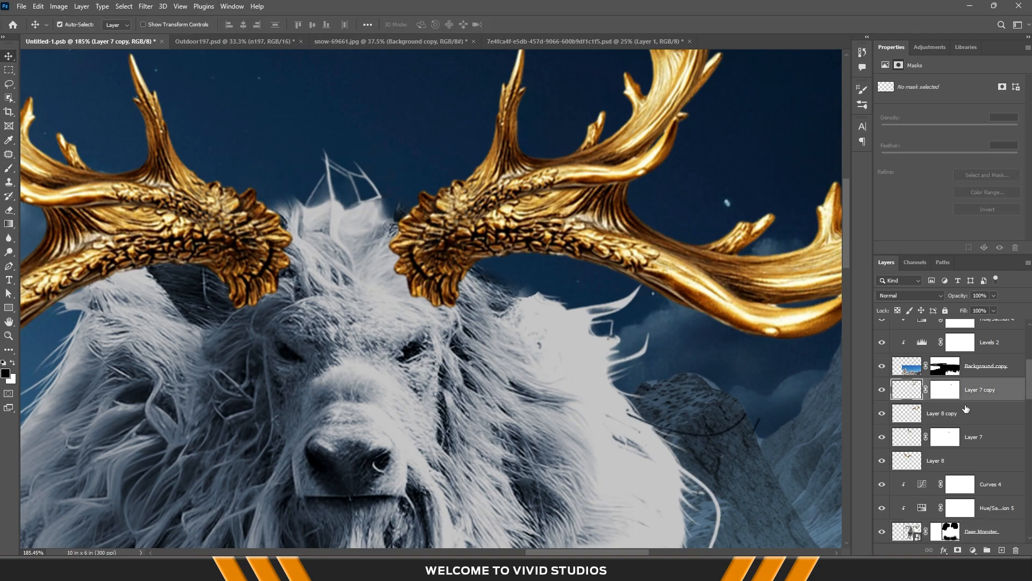
{"action": "scroll", "coordinate": [962, 407], "scroll_direction": "up", "scroll_amount": 1}
{"action": "left_click", "coordinate": [945, 460]}
{"action": "key", "text": "b"}
{"action": "key", "text": "x"}
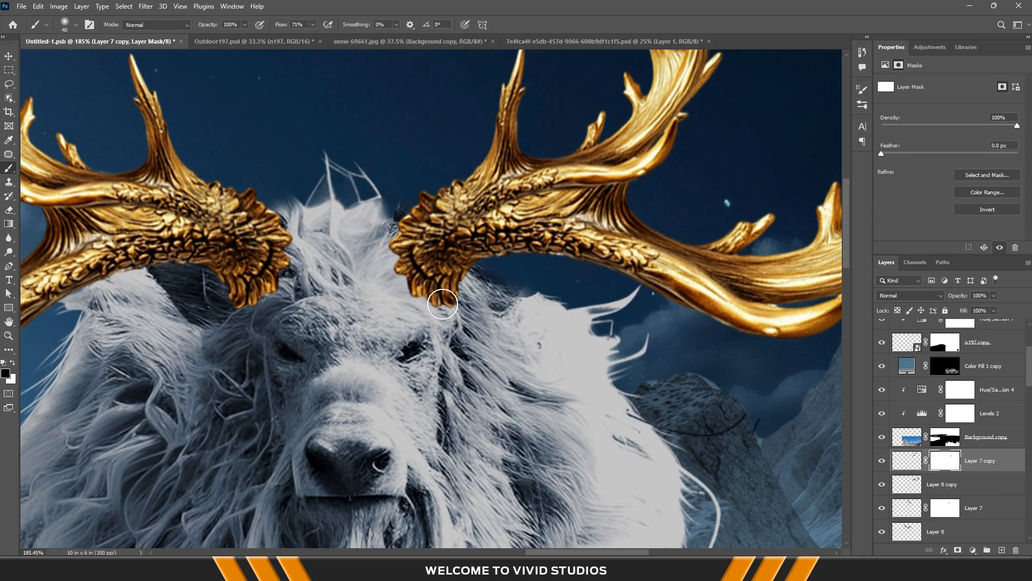
{"action": "left_click", "coordinate": [949, 494]}
{"action": "left_click", "coordinate": [958, 549]}
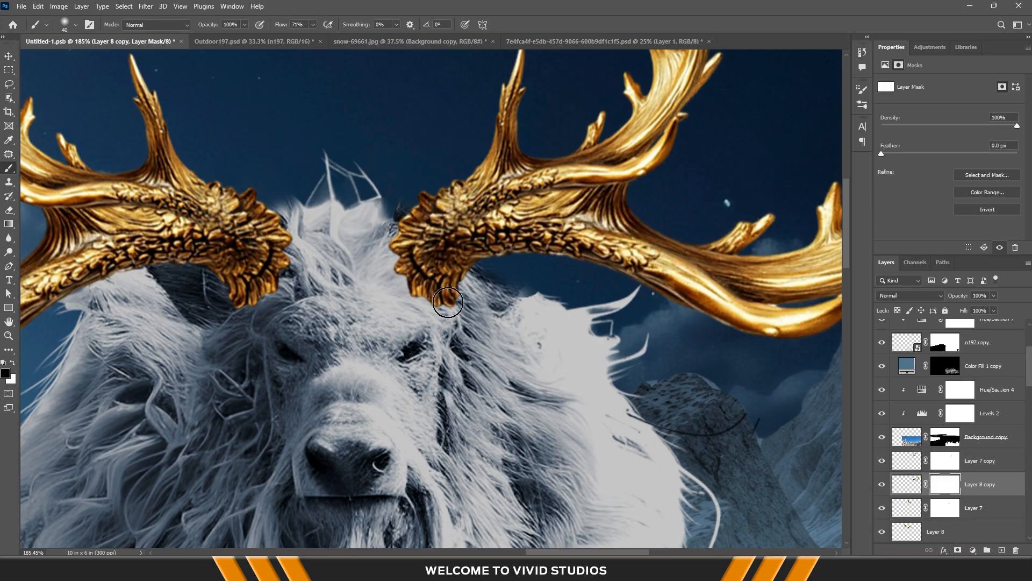
{"action": "mouse_move", "coordinate": [386, 283]}
{"action": "left_mouse_down"}
{"action": "mouse_move", "coordinate": [372, 252]}
{"action": "mouse_move", "coordinate": [383, 245]}
{"action": "mouse_move", "coordinate": [366, 275]}
{"action": "mouse_move", "coordinate": [421, 313]}
{"action": "mouse_move", "coordinate": [520, 301]}
{"action": "mouse_move", "coordinate": [393, 292]}
{"action": "mouse_move", "coordinate": [398, 282]}
{"action": "mouse_move", "coordinate": [364, 300]}
{"action": "mouse_move", "coordinate": [389, 223]}
{"action": "mouse_move", "coordinate": [394, 232]}
{"action": "mouse_move", "coordinate": [391, 214]}
{"action": "mouse_move", "coordinate": [366, 241]}
{"action": "mouse_move", "coordinate": [372, 257]}
{"action": "mouse_move", "coordinate": [401, 265]}
{"action": "mouse_move", "coordinate": [446, 247]}
{"action": "mouse_move", "coordinate": [366, 262]}
{"action": "mouse_move", "coordinate": [405, 272]}
{"action": "mouse_move", "coordinate": [393, 259]}
{"action": "mouse_move", "coordinate": [386, 270]}
{"action": "mouse_move", "coordinate": [414, 291]}
{"action": "mouse_move", "coordinate": [439, 293]}
{"action": "mouse_move", "coordinate": [437, 265]}
{"action": "left_mouse_up"}
{"action": "key", "text": "x"}
{"action": "scroll", "coordinate": [477, 238], "scroll_direction": "down", "scroll_amount": 6}
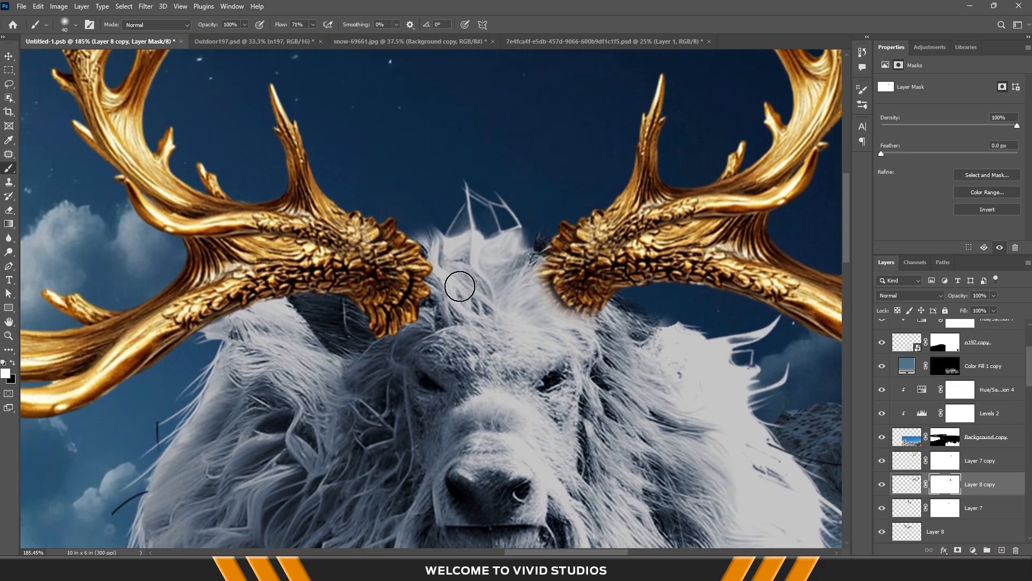
Add a layer mask to Layer 8 and paint black along the moon-side antler's base to blend it into the fur
{"action": "scroll", "coordinate": [478, 294], "scroll_direction": "up", "scroll_amount": 5}
{"action": "key", "text": "v"}
{"action": "left_click", "coordinate": [404, 298]}
{"action": "left_click", "coordinate": [957, 549]}
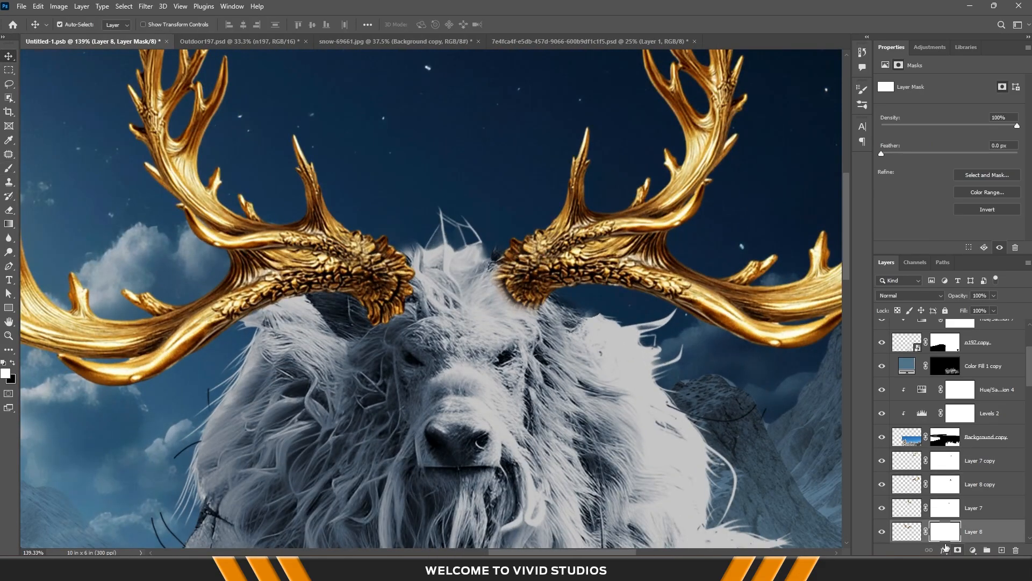
{"action": "key", "text": "b"}
{"action": "key", "text": "x"}
{"action": "mouse_move", "coordinate": [414, 294]}
{"action": "left_mouse_down"}
{"action": "mouse_move", "coordinate": [421, 274]}
{"action": "mouse_move", "coordinate": [388, 324]}
{"action": "mouse_move", "coordinate": [354, 320]}
{"action": "mouse_move", "coordinate": [413, 321]}
{"action": "mouse_move", "coordinate": [362, 316]}
{"action": "mouse_move", "coordinate": [384, 326]}
{"action": "left_mouse_up"}
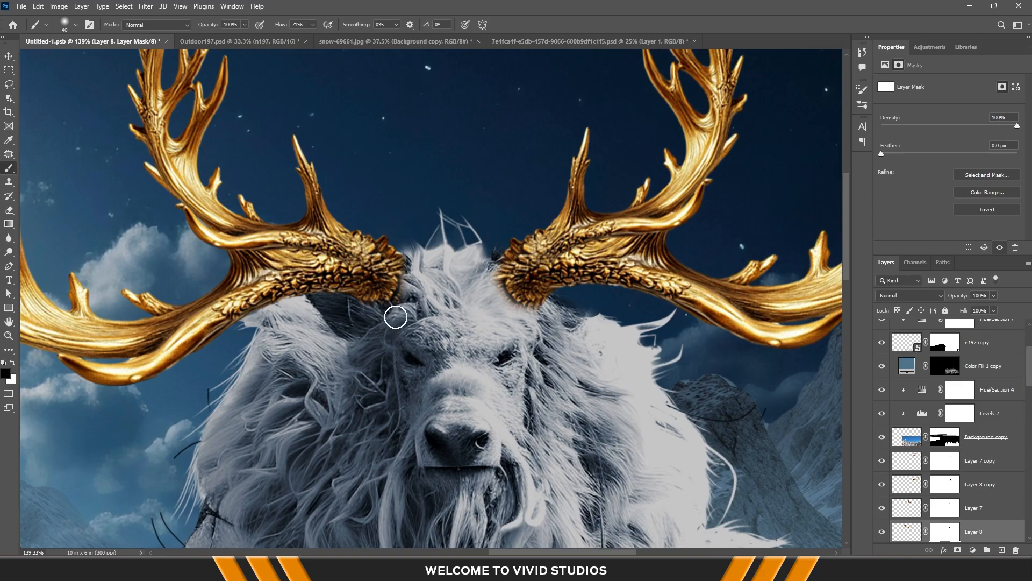
{"action": "scroll", "coordinate": [395, 316], "scroll_direction": "down", "scroll_amount": 5}
{"action": "scroll", "coordinate": [373, 306], "scroll_direction": "up", "scroll_amount": 6}
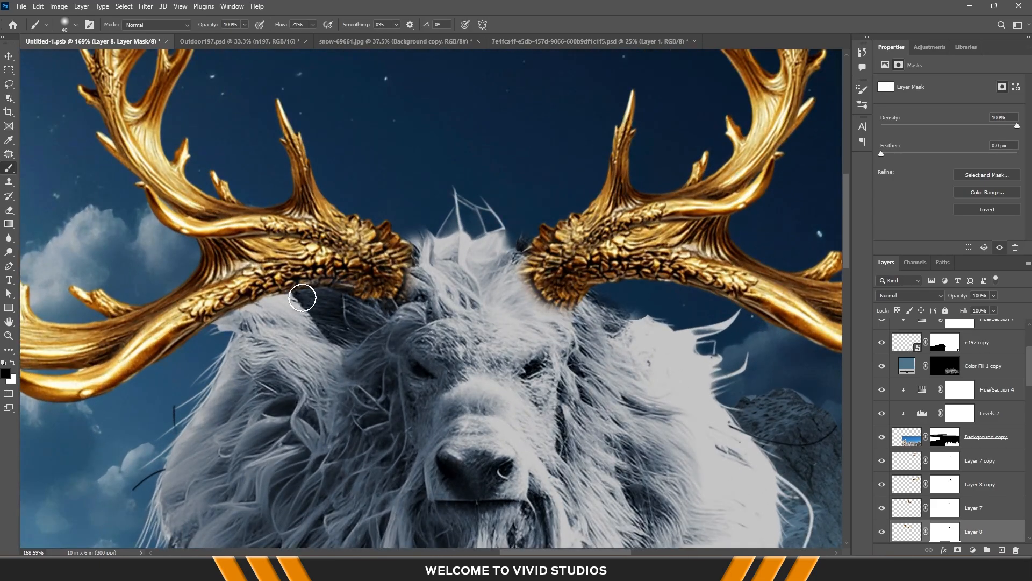
Paint black on the Layer 8 mask along the moon-side antler's underside to uncover the monster's ear
{"action": "mouse_move", "coordinate": [302, 297]}
{"action": "left_mouse_down"}
{"action": "mouse_move", "coordinate": [379, 315]}
{"action": "mouse_move", "coordinate": [298, 302]}
{"action": "mouse_move", "coordinate": [369, 285]}
{"action": "left_mouse_up"}
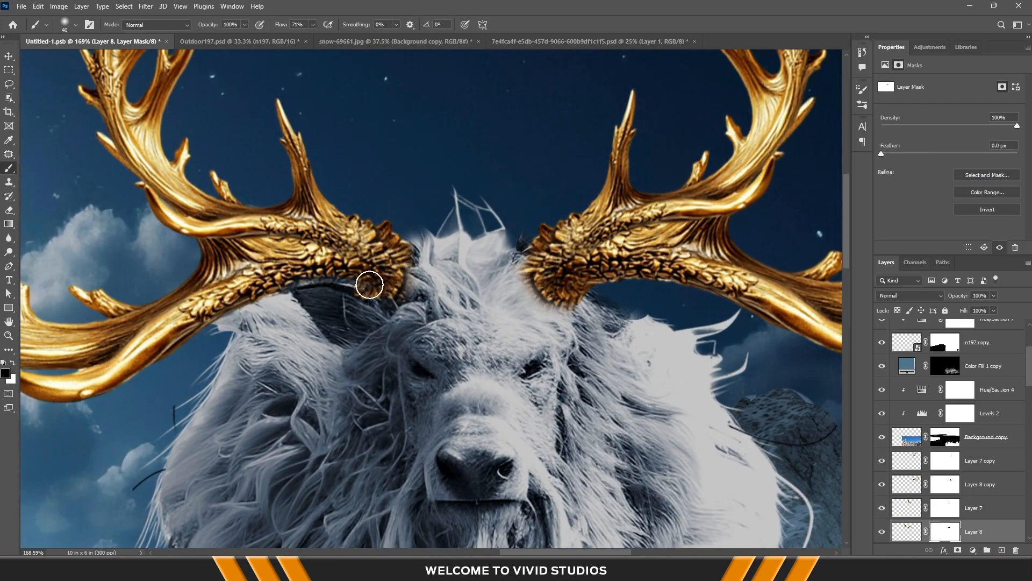
{"action": "key", "text": "alt+bracketright"}
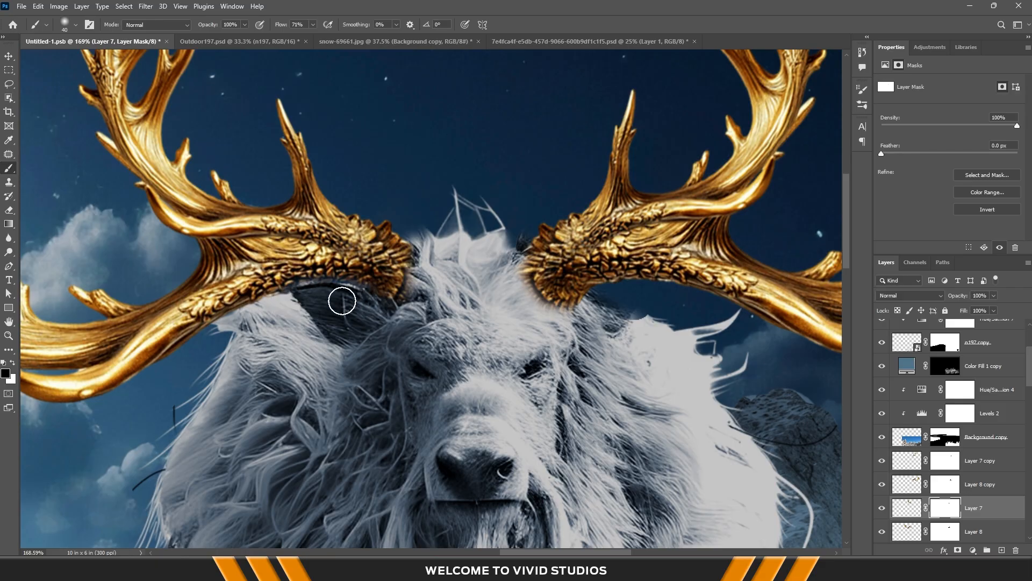
Reduce the brush to 8 px and paint white on the Layer 8 mask to restore the antler's lower edge above the ear
{"action": "left_click", "coordinate": [943, 532]}
{"action": "scroll", "coordinate": [358, 295], "scroll_direction": "up", "scroll_amount": 7}
{"action": "key", "text": "bracketleft"}
{"action": "key", "text": "bracketleft"}
{"action": "key", "text": "bracketleft"}
{"action": "key", "text": "bracketleft"}
{"action": "key", "text": "bracketleft"}
{"action": "key", "text": "bracketleft"}
{"action": "key", "text": "bracketleft"}
{"action": "key", "text": "bracketleft"}
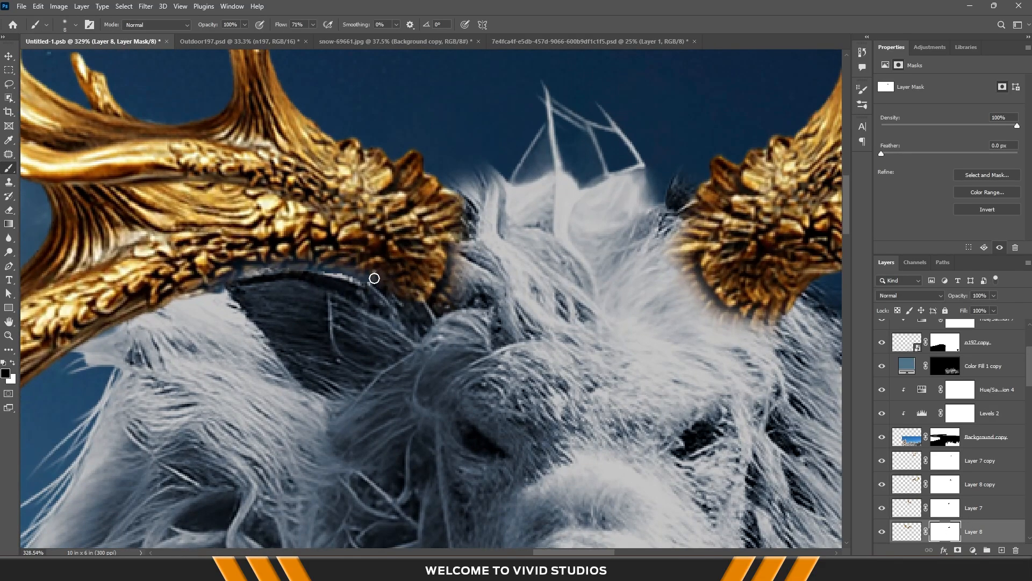
{"action": "key", "text": "x"}
{"action": "left_click_drag", "start_coordinate": [373, 286], "coordinate": [266, 262]}
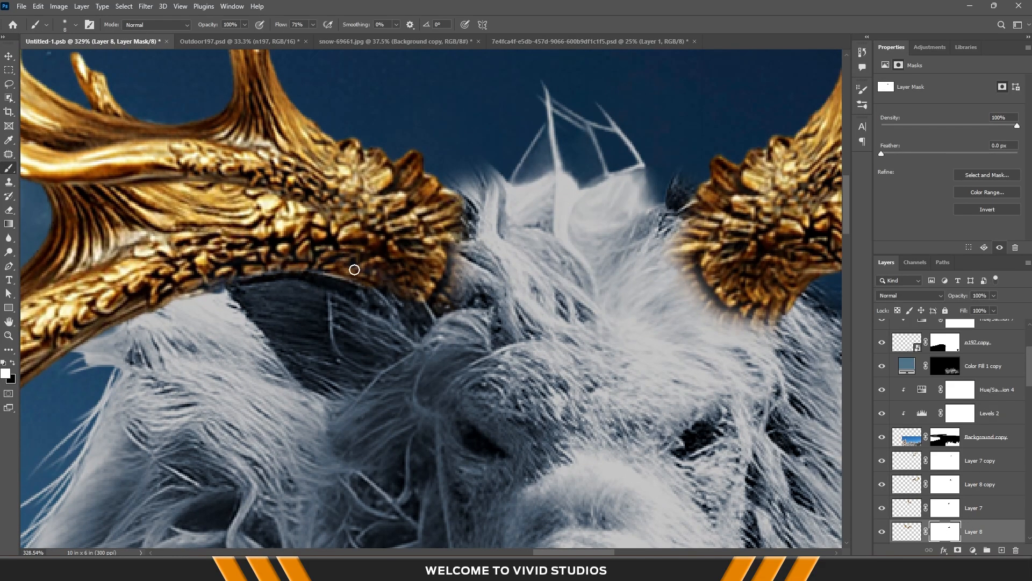
{"action": "left_click_drag", "start_coordinate": [362, 273], "coordinate": [201, 276]}
{"action": "scroll", "coordinate": [454, 258], "scroll_direction": "down", "scroll_amount": 7}
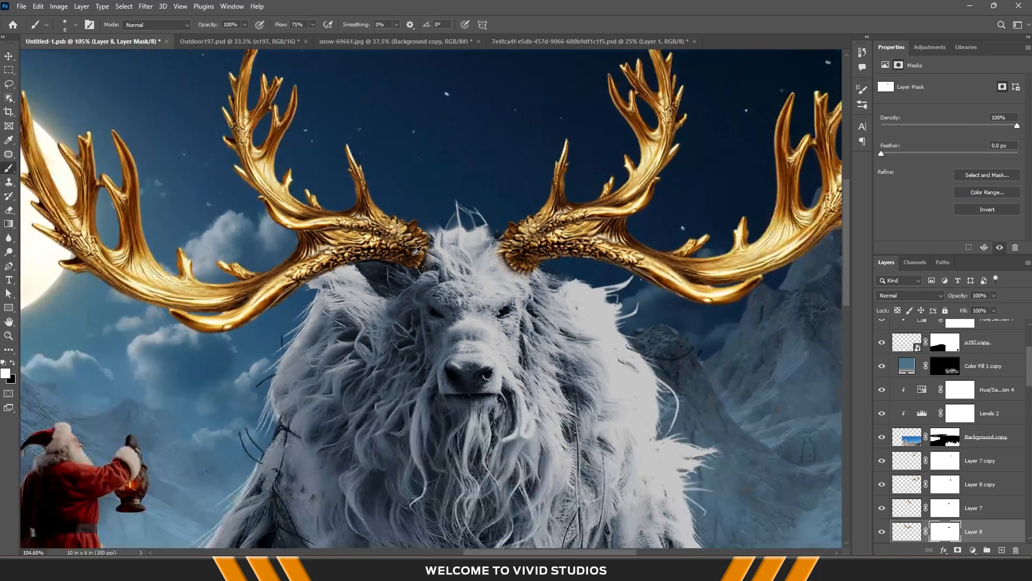
Switch to the Move tool and save the composite document
{"action": "left_click_drag", "start_coordinate": [461, 260], "coordinate": [442, 259]}
{"action": "scroll", "coordinate": [441, 260], "scroll_direction": "down", "scroll_amount": 3}
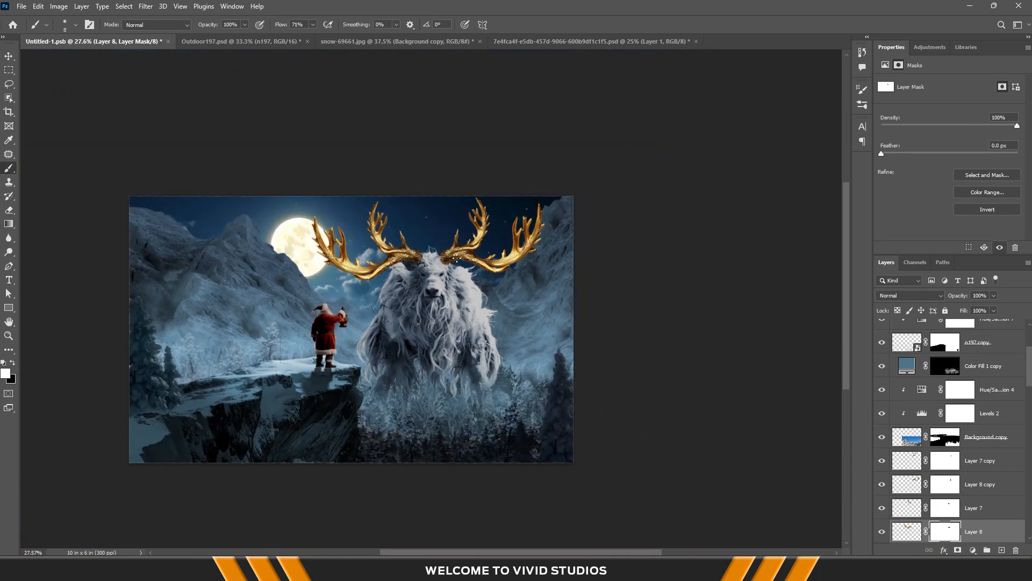
{"action": "scroll", "coordinate": [413, 259], "scroll_direction": "up", "scroll_amount": 2}
{"action": "left_click_drag", "start_coordinate": [382, 284], "coordinate": [448, 259]}
{"action": "scroll", "coordinate": [448, 260], "scroll_direction": "up", "scroll_amount": 1}
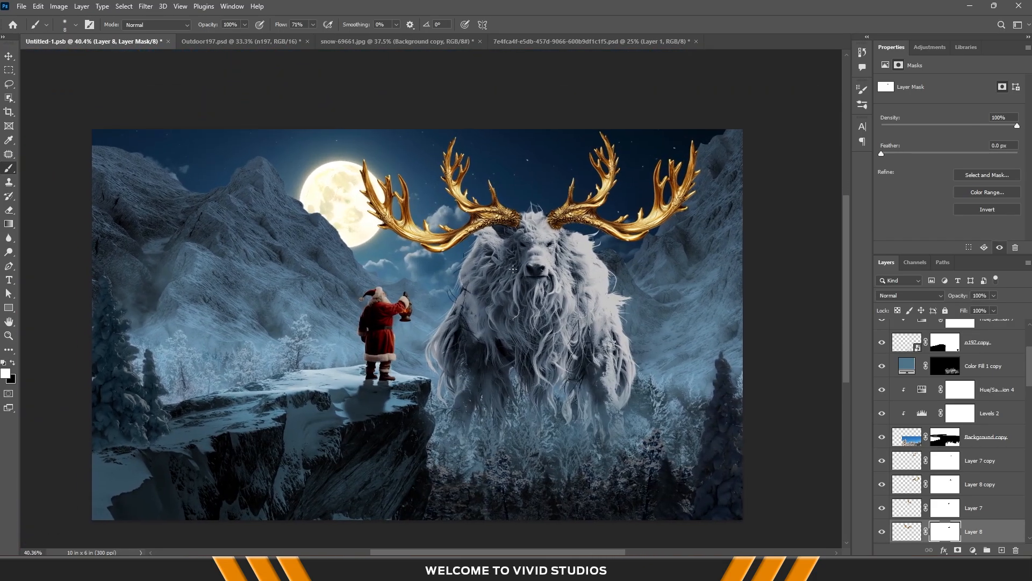
{"action": "key", "text": "v"}
{"action": "key", "text": "ctrl+s"}
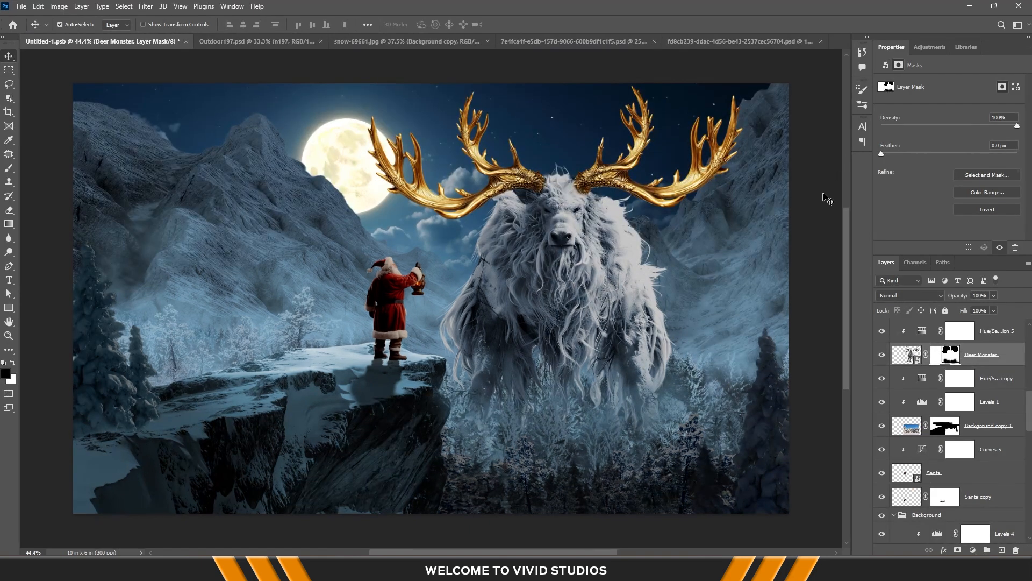
Group the four antler layers, from Layer 8 up to Layer 7 copy
{"action": "scroll", "coordinate": [924, 407], "scroll_direction": "up", "scroll_amount": 3}
{"action": "left_click", "coordinate": [967, 401]}
{"action": "scroll", "coordinate": [966, 400], "scroll_direction": "up", "scroll_amount": 3}
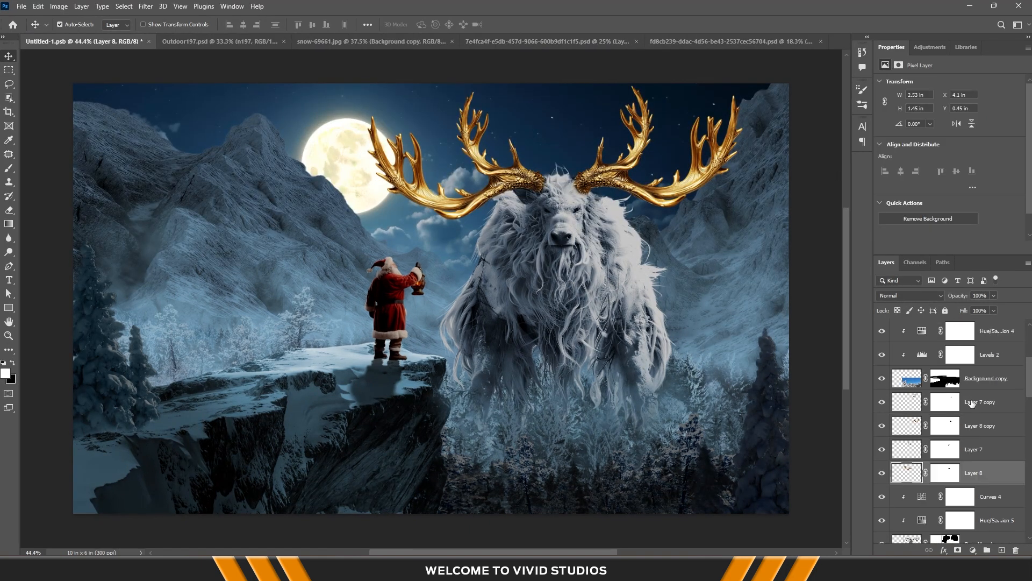
{"action": "left_click", "coordinate": [985, 405], "text": "shift"}
{"action": "key", "text": "ctrl+g"}
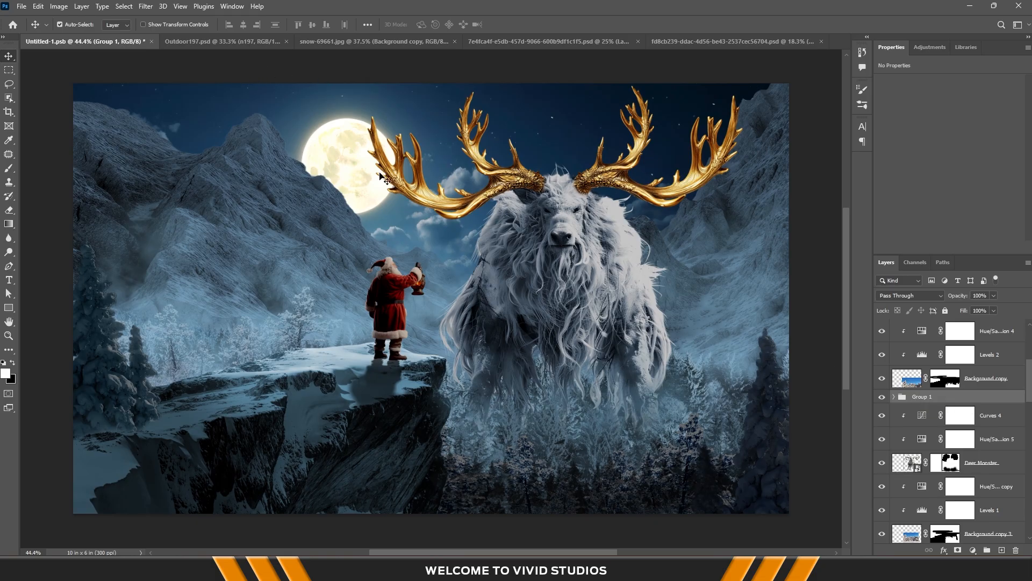
Convert the four antler layers inside Group 1 into a single smart object
{"action": "left_click", "coordinate": [893, 396]}
{"action": "left_click", "coordinate": [988, 418]}
{"action": "left_click", "coordinate": [988, 486], "text": "shift"}
{"action": "right_click", "coordinate": [987, 487]}
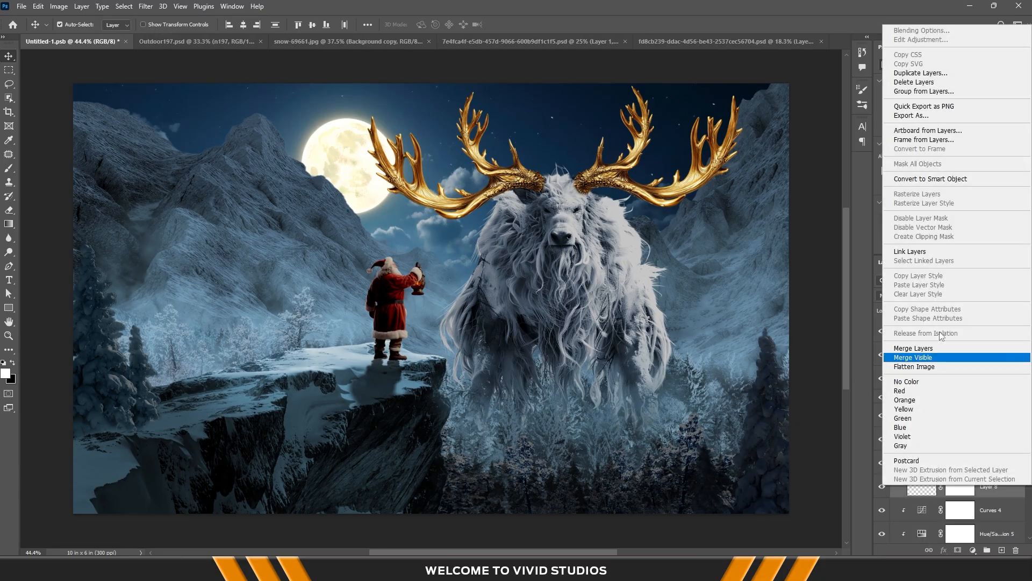
{"action": "left_click", "coordinate": [936, 179]}
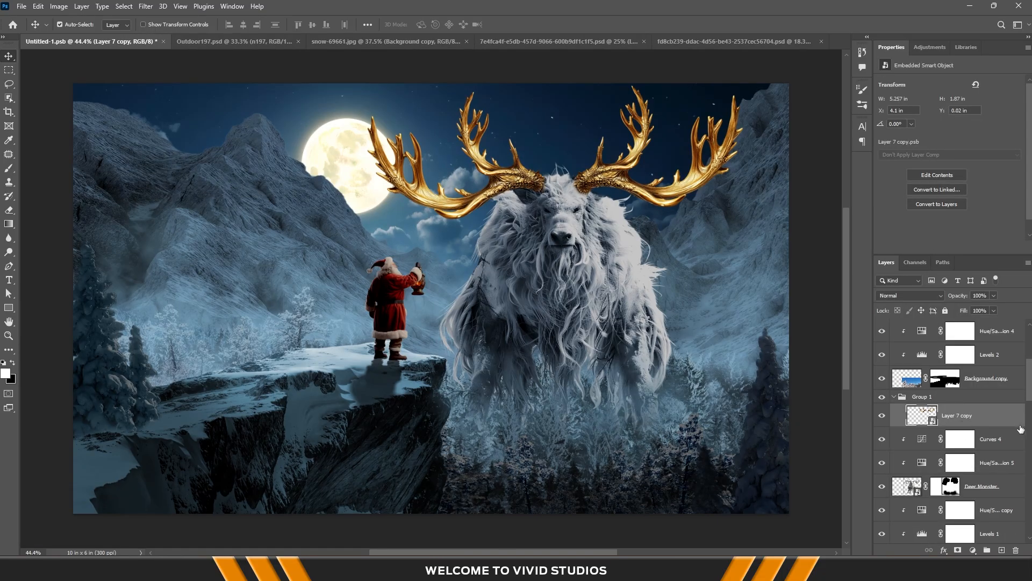
Blur a duplicate of the antler smart object with a 2.1 px Gaussian Blur and set it to Linear Dodge (Add)
{"action": "key", "text": "ctrl+j"}
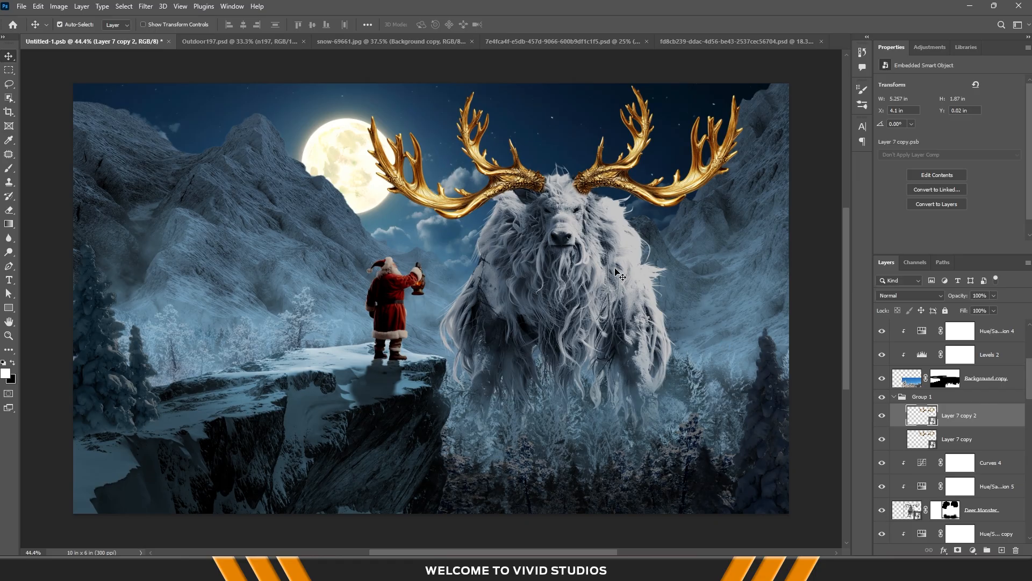
{"action": "left_click", "coordinate": [152, 10]}
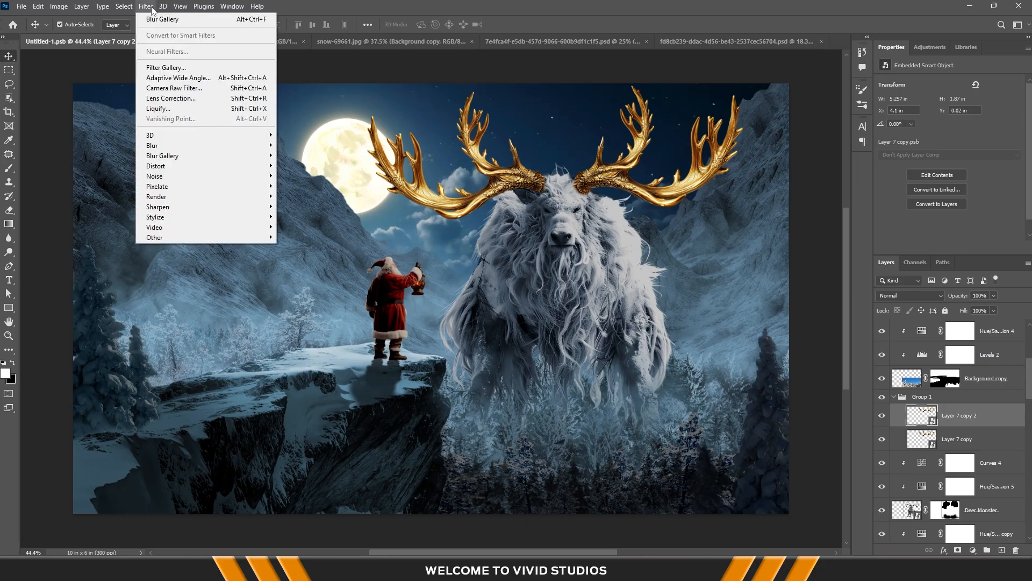
{"action": "mouse_move", "coordinate": [252, 145]}
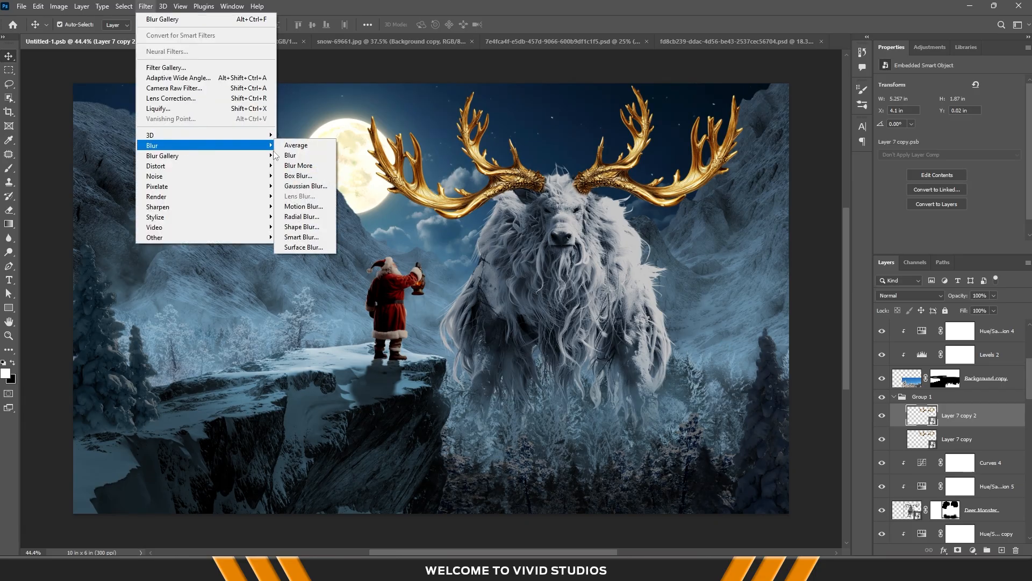
{"action": "left_click", "coordinate": [317, 188]}
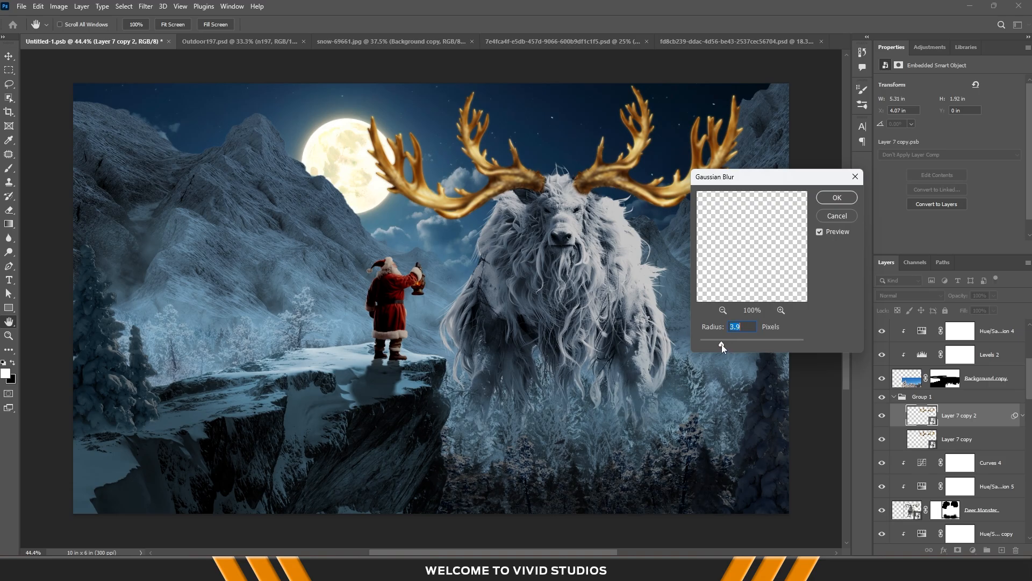
{"action": "left_click_drag", "start_coordinate": [721, 344], "coordinate": [712, 345]}
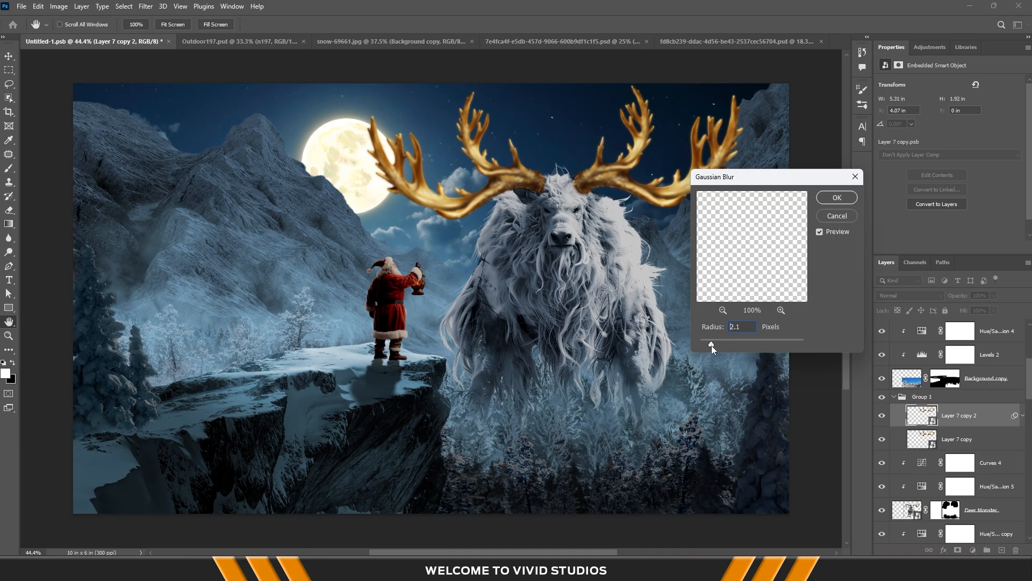
{"action": "left_click", "coordinate": [837, 197]}
{"action": "left_click", "coordinate": [902, 296]}
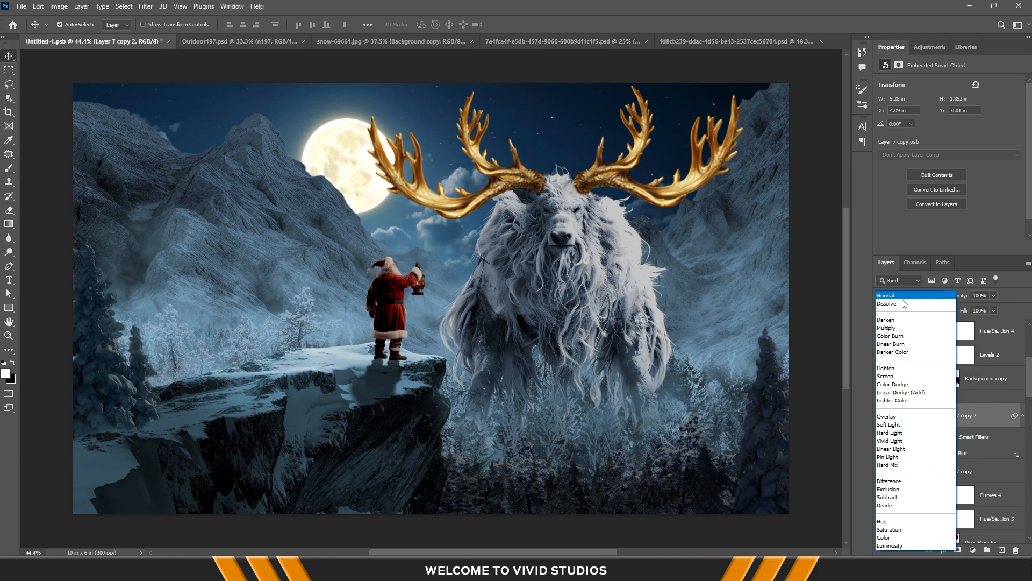
{"action": "left_click", "coordinate": [900, 392]}
Duplicate the blurred antler layer and set the new copy's Gaussian Blur radius to about 47 px
{"action": "left_click_drag", "start_coordinate": [977, 419], "coordinate": [959, 388]}
{"action": "double_click", "coordinate": [965, 456]}
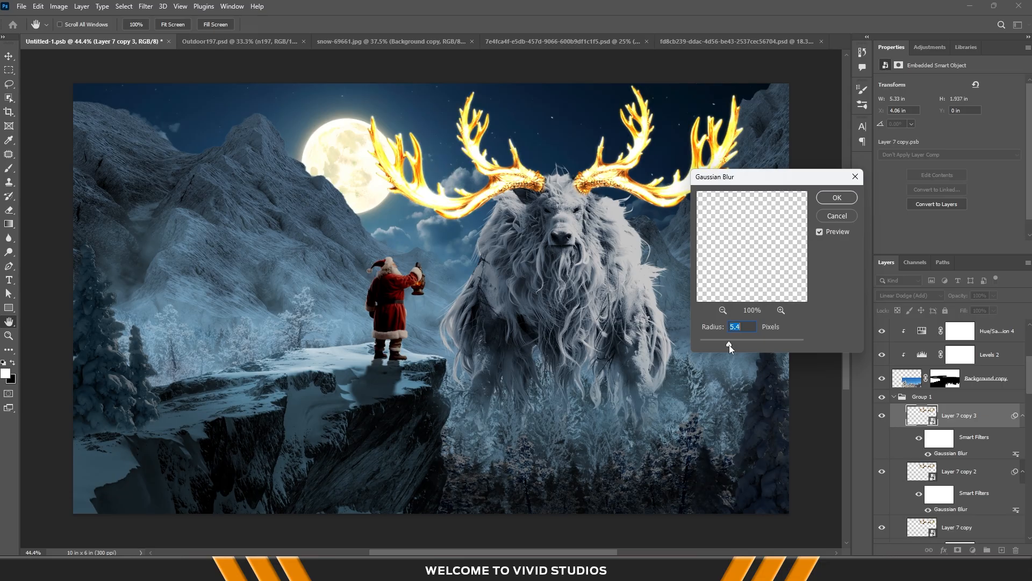
{"action": "left_click_drag", "start_coordinate": [729, 345], "coordinate": [757, 347]}
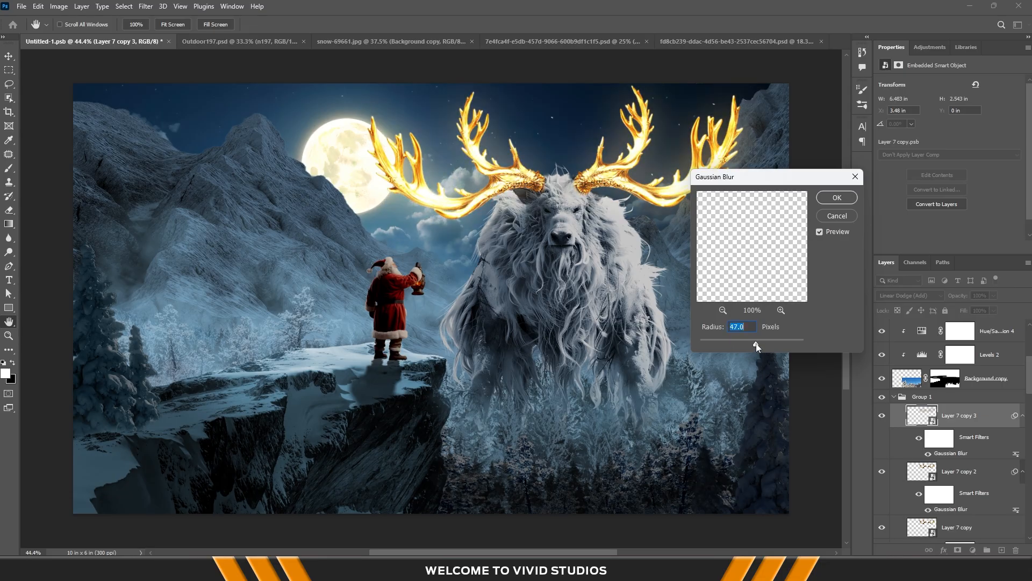
{"action": "left_click", "coordinate": [835, 198]}
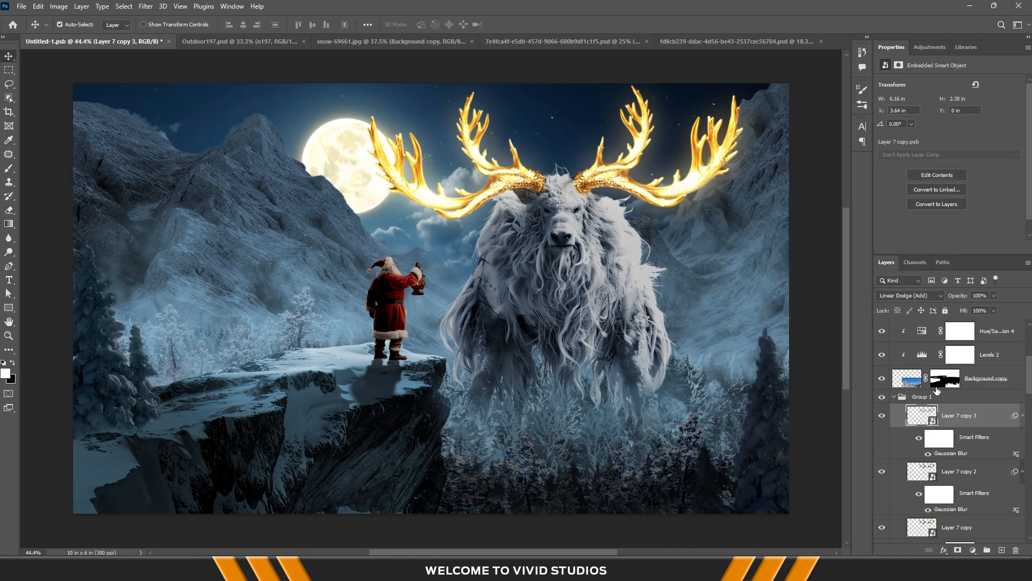
Duplicate Layer 7 copy 3 and set the duplicate's Gaussian Blur radius to 193.5 px for a wider glow
{"action": "key", "text": "ctrl+j"}
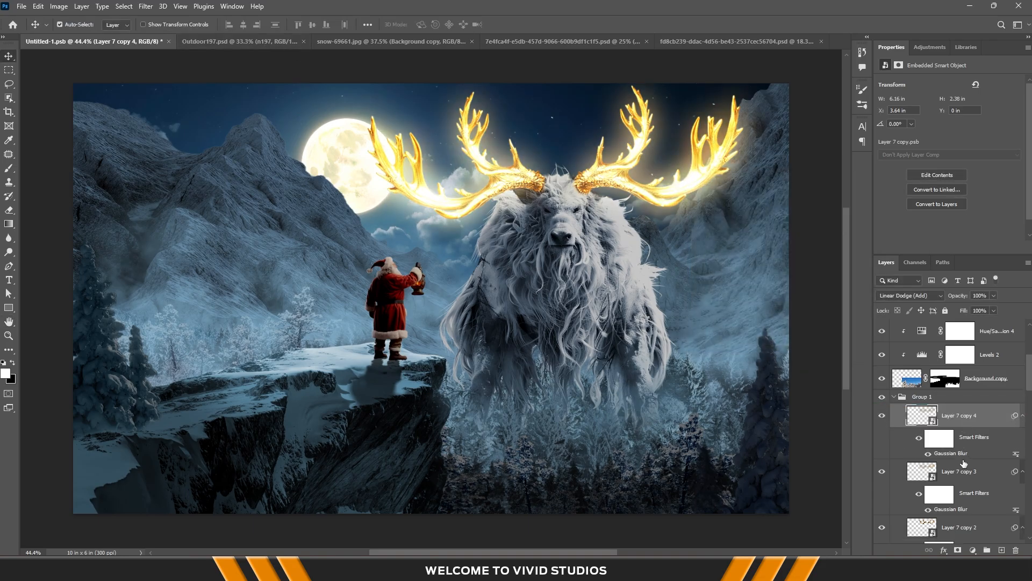
{"action": "double_click", "coordinate": [957, 453]}
{"action": "left_click_drag", "start_coordinate": [759, 343], "coordinate": [784, 342]}
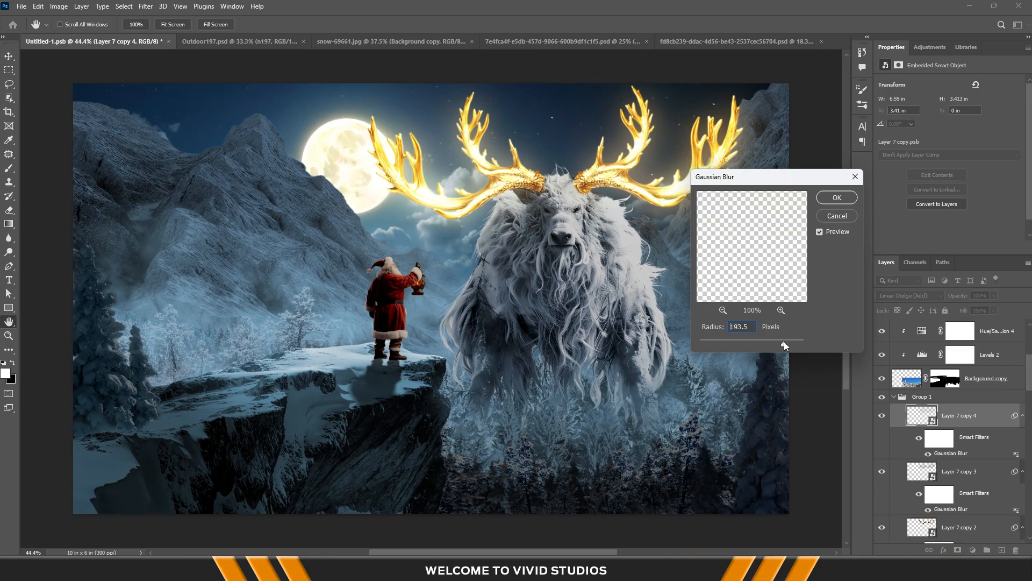
{"action": "left_click", "coordinate": [847, 198]}
Duplicate Layer 7 copy 4 and set the duplicate's Gaussian Blur radius to 769.7 px
{"action": "scroll", "coordinate": [562, 308], "scroll_direction": "down", "scroll_amount": 4}
{"action": "scroll", "coordinate": [626, 212], "scroll_direction": "up", "scroll_amount": 3}
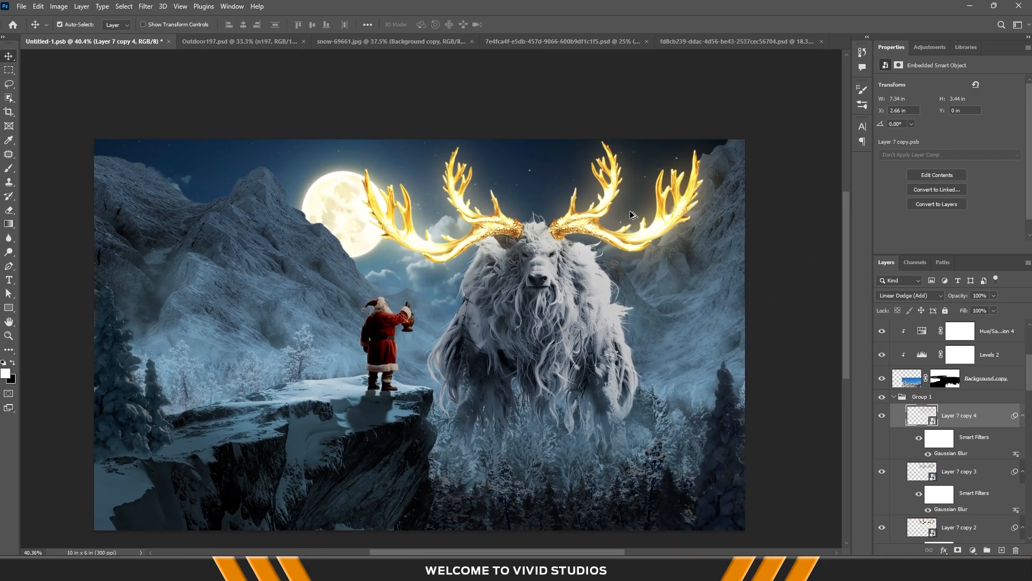
{"action": "left_click_drag", "start_coordinate": [645, 275], "coordinate": [609, 264]}
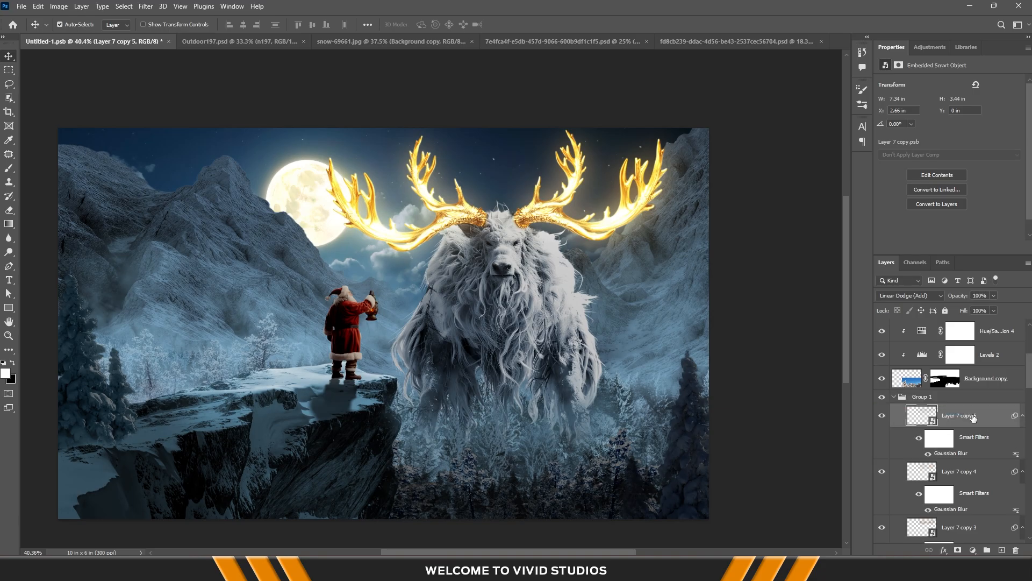
{"action": "key", "text": "ctrl+j"}
{"action": "double_click", "coordinate": [955, 453]}
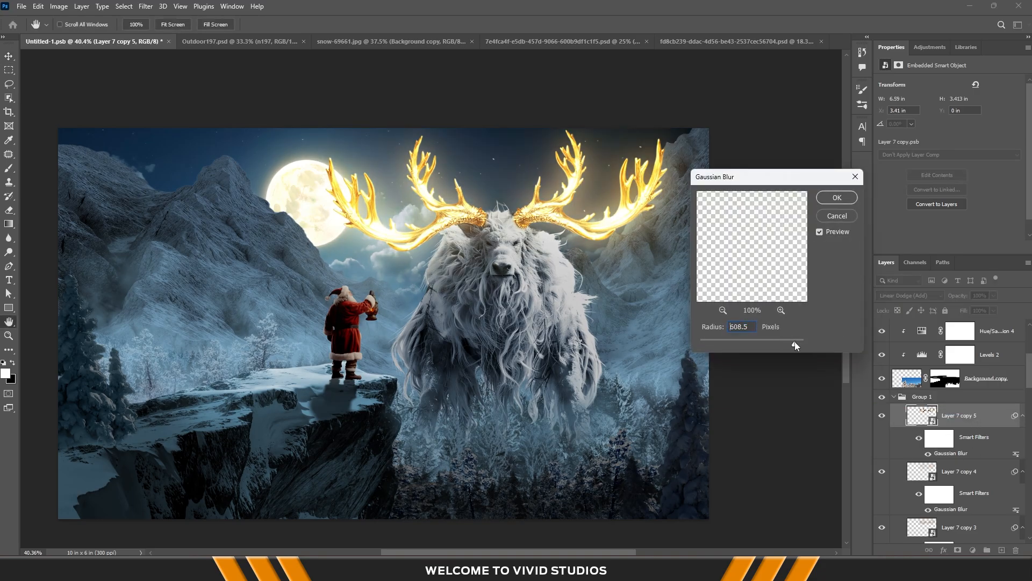
{"action": "left_click_drag", "start_coordinate": [795, 341], "coordinate": [799, 342]}
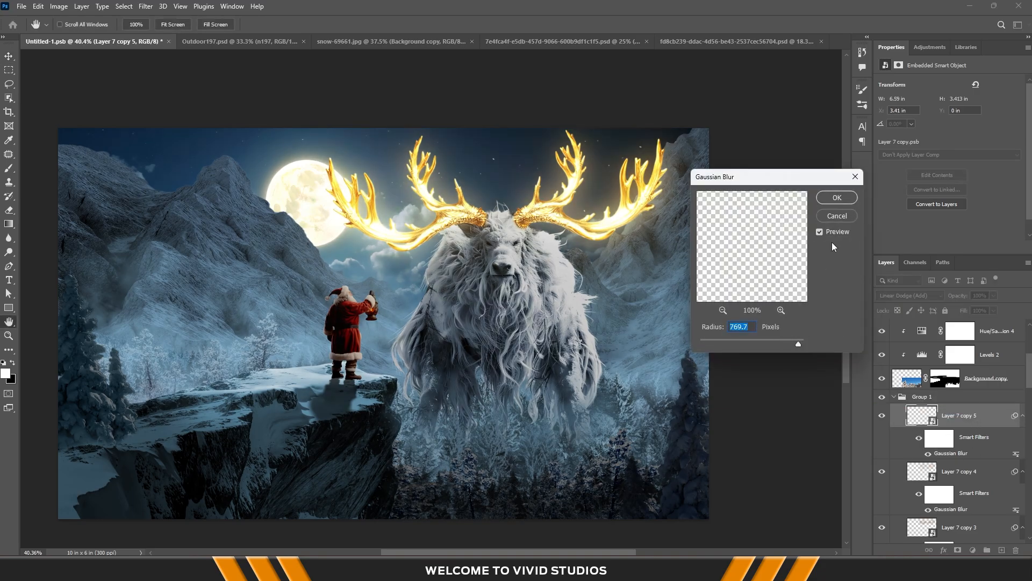
{"action": "left_click", "coordinate": [838, 198]}
Check the glow from Layer 7 copy 4 and copy 3, and set copy 3's Gaussian Blur radius to about 470 px
{"action": "left_click", "coordinate": [882, 474]}
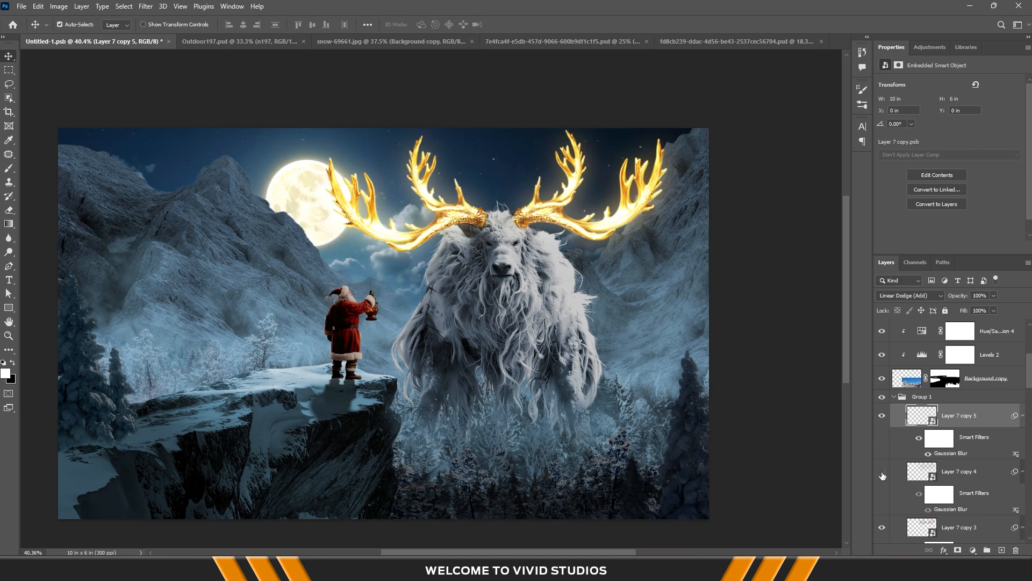
{"action": "left_click", "coordinate": [882, 475]}
{"action": "scroll", "coordinate": [882, 470], "scroll_direction": "down", "scroll_amount": 2}
{"action": "left_click", "coordinate": [882, 458]}
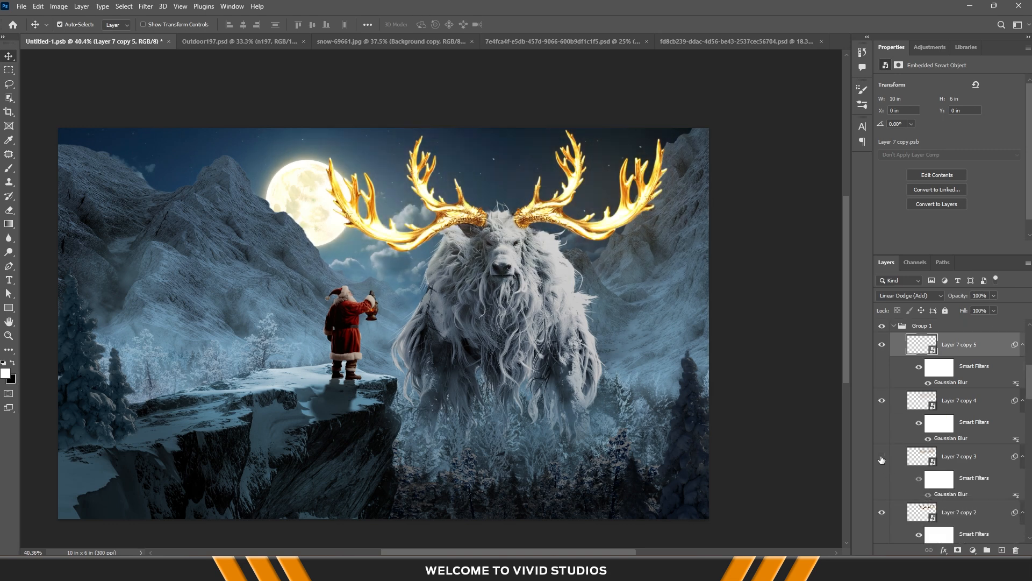
{"action": "left_click", "coordinate": [881, 458]}
{"action": "left_click", "coordinate": [965, 458]}
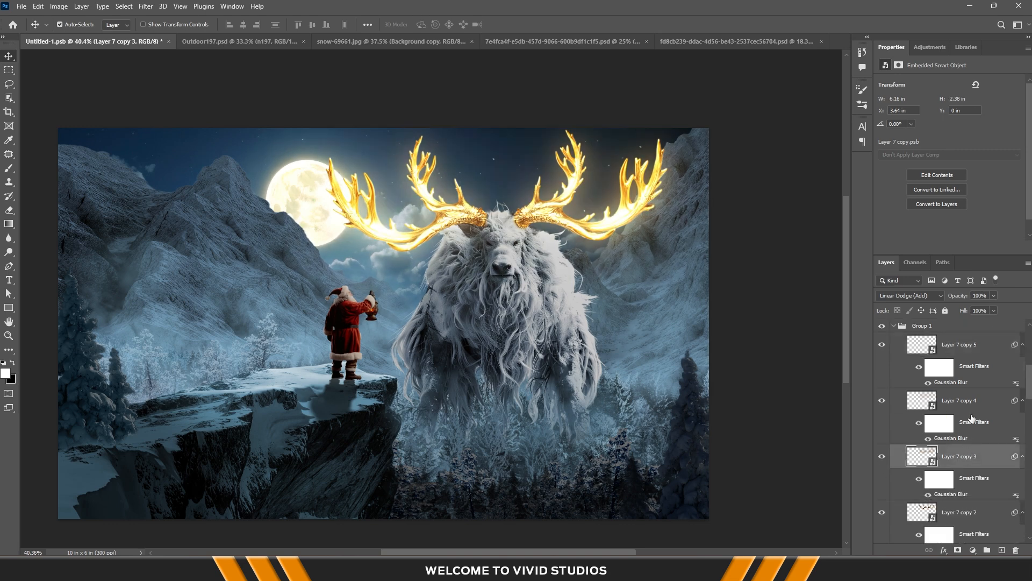
{"action": "double_click", "coordinate": [952, 493]}
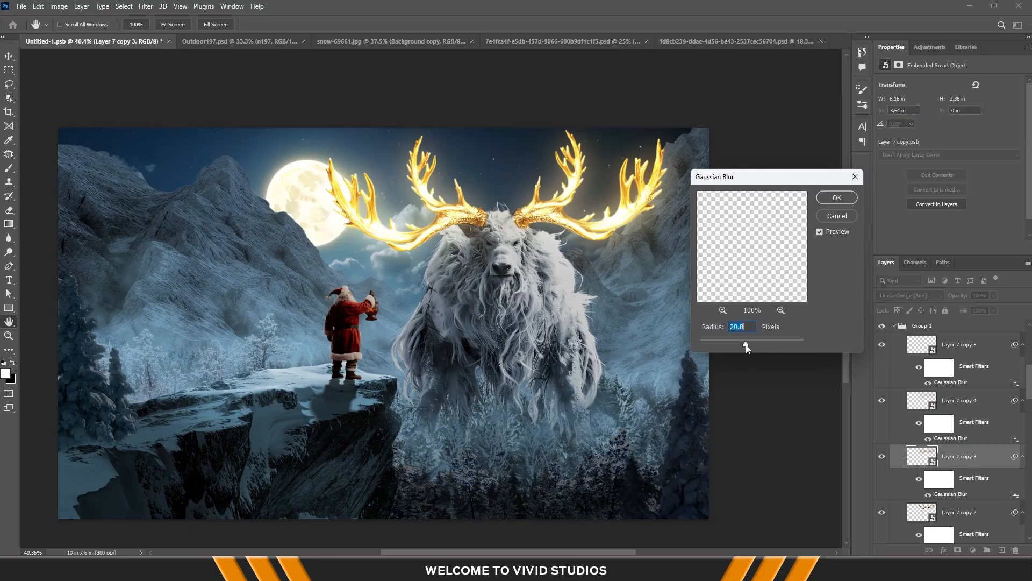
{"action": "left_click_drag", "start_coordinate": [774, 346], "coordinate": [792, 335]}
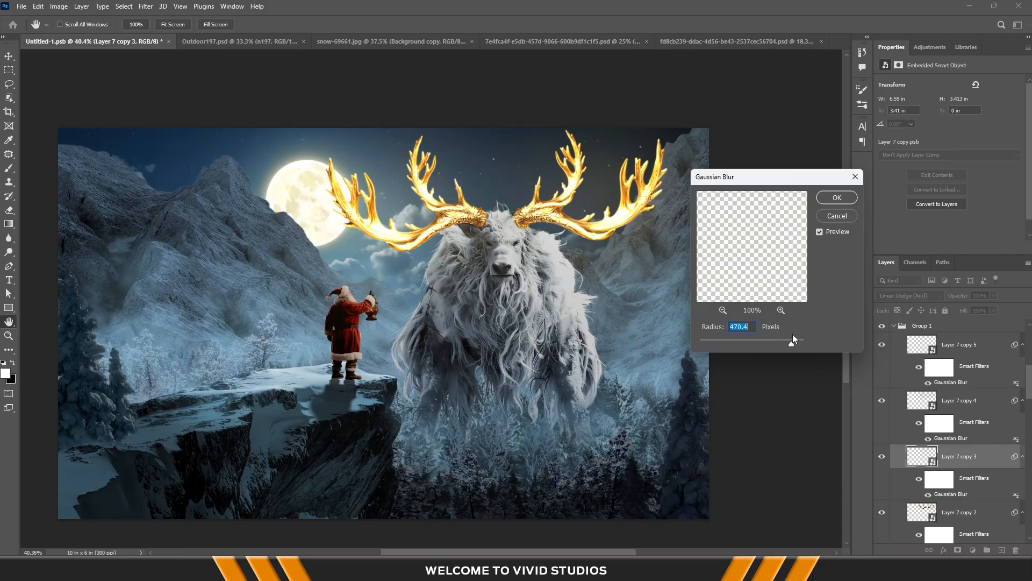
{"action": "left_click", "coordinate": [849, 200]}
Select Layer 7 copy 5 and compare the antlers with Layer 7 copy 2 hidden and shown
{"action": "scroll", "coordinate": [908, 364], "scroll_direction": "up", "scroll_amount": 1}
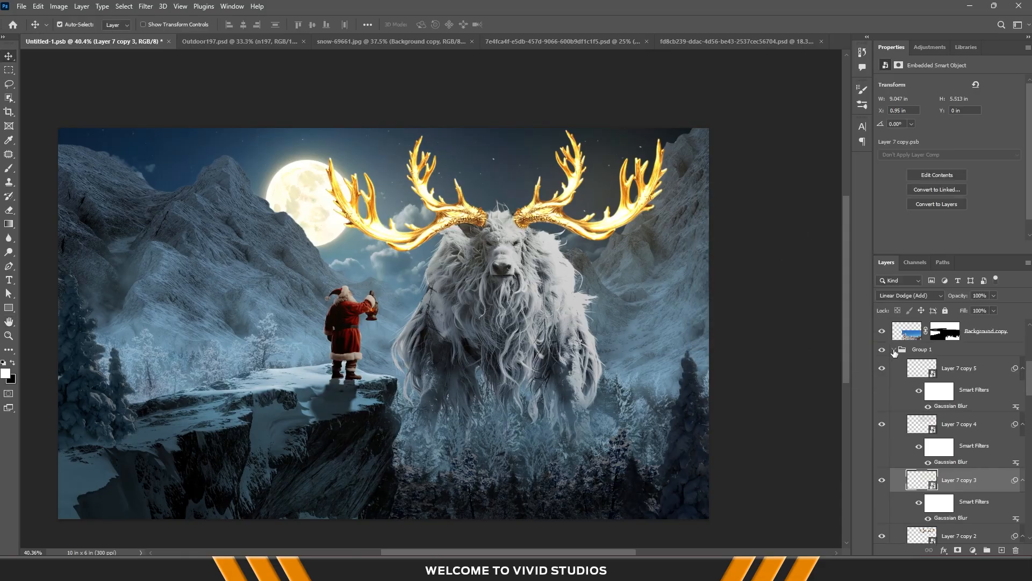
{"action": "left_click", "coordinate": [959, 373]}
{"action": "scroll", "coordinate": [949, 455], "scroll_direction": "down", "scroll_amount": 2}
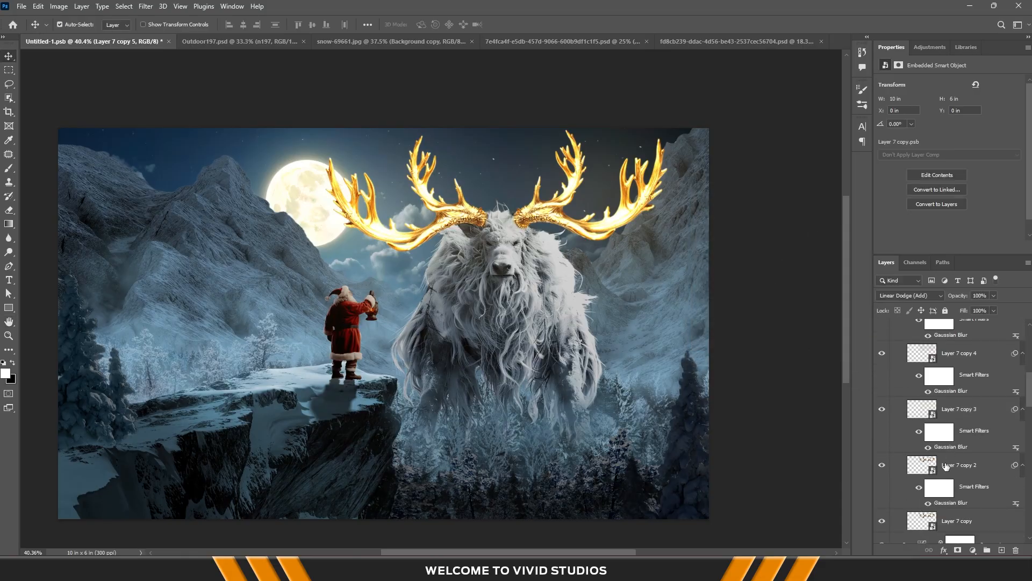
{"action": "left_click", "coordinate": [882, 467]}
{"action": "left_click", "coordinate": [882, 467]}
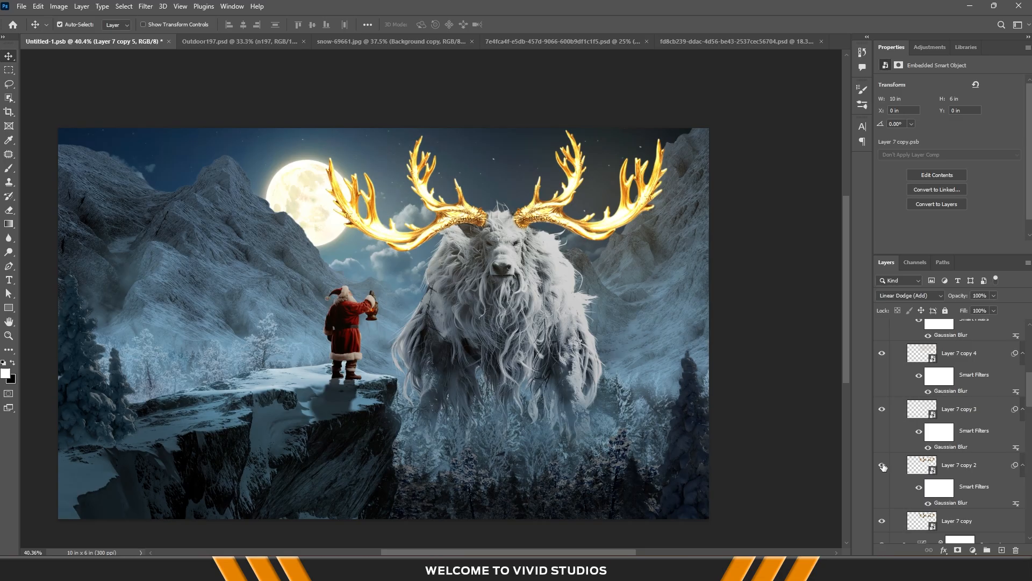
Lower the opacity of Layer 7 copy 2 to 80%
{"action": "left_click", "coordinate": [988, 471]}
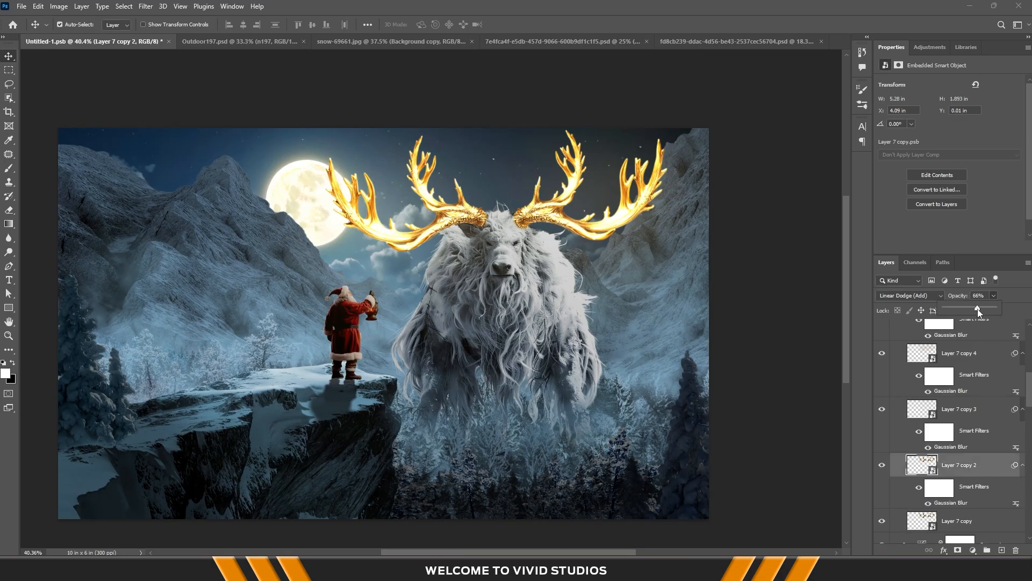
{"action": "mouse_move", "coordinate": [977, 309]}
{"action": "left_mouse_down"}
{"action": "mouse_move", "coordinate": [969, 309]}
{"action": "mouse_move", "coordinate": [985, 309]}
{"action": "left_mouse_up"}
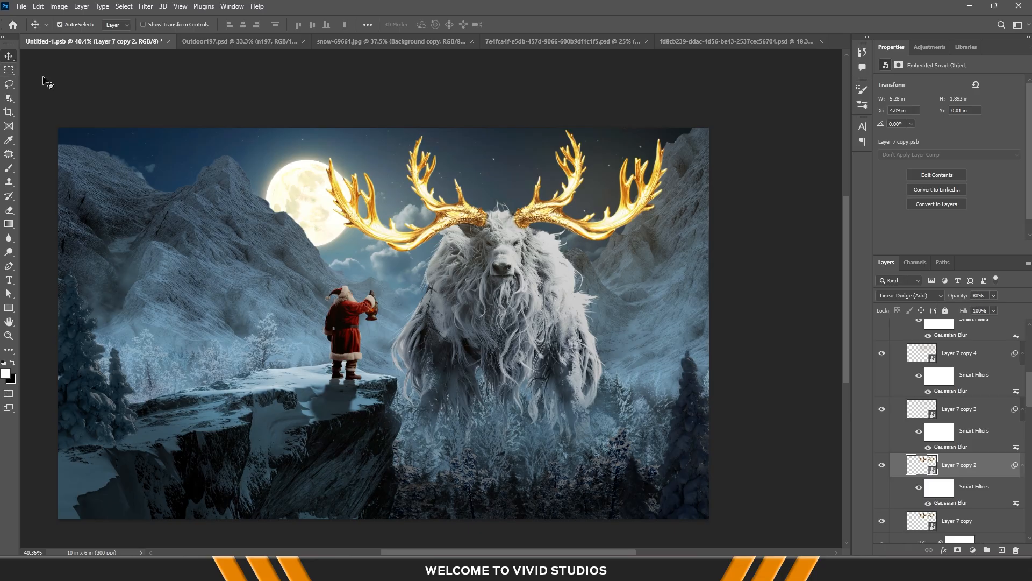
{"action": "scroll", "coordinate": [450, 261], "scroll_direction": "down", "scroll_amount": 3}
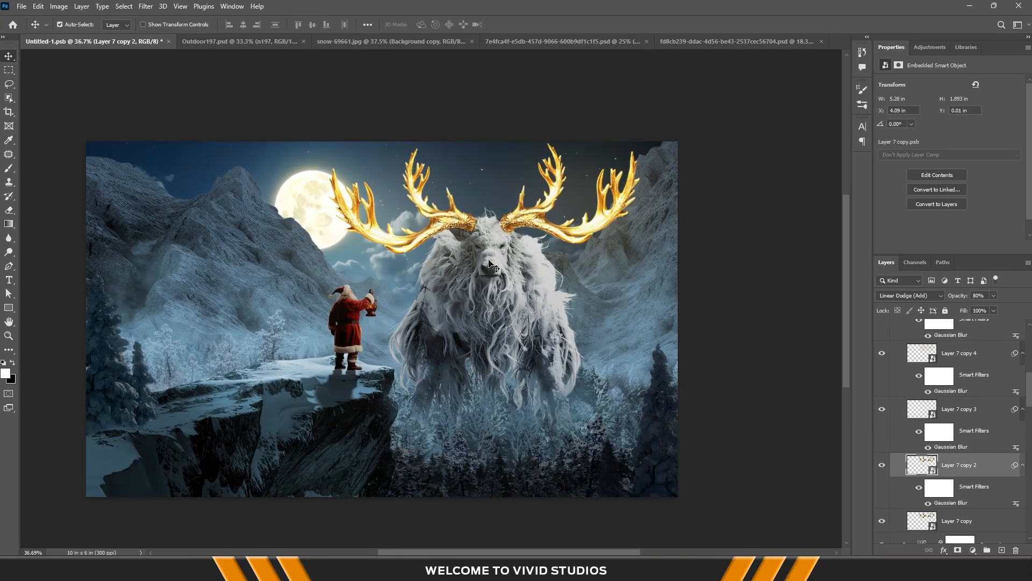
Select the layer mask of the Curves 5 adjustment above the Santa layer
{"action": "left_click", "coordinate": [526, 303]}
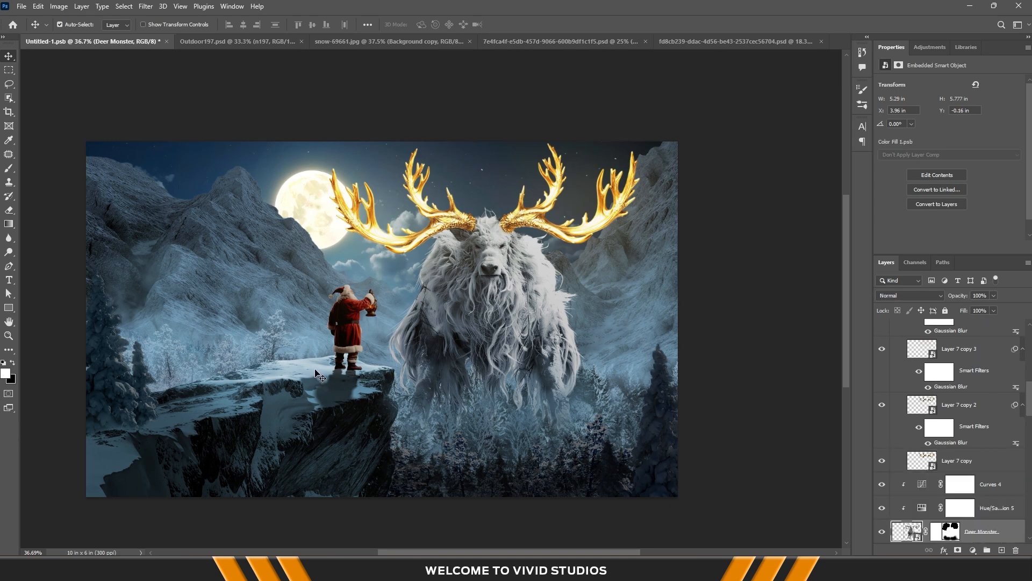
{"action": "left_click", "coordinate": [346, 313]}
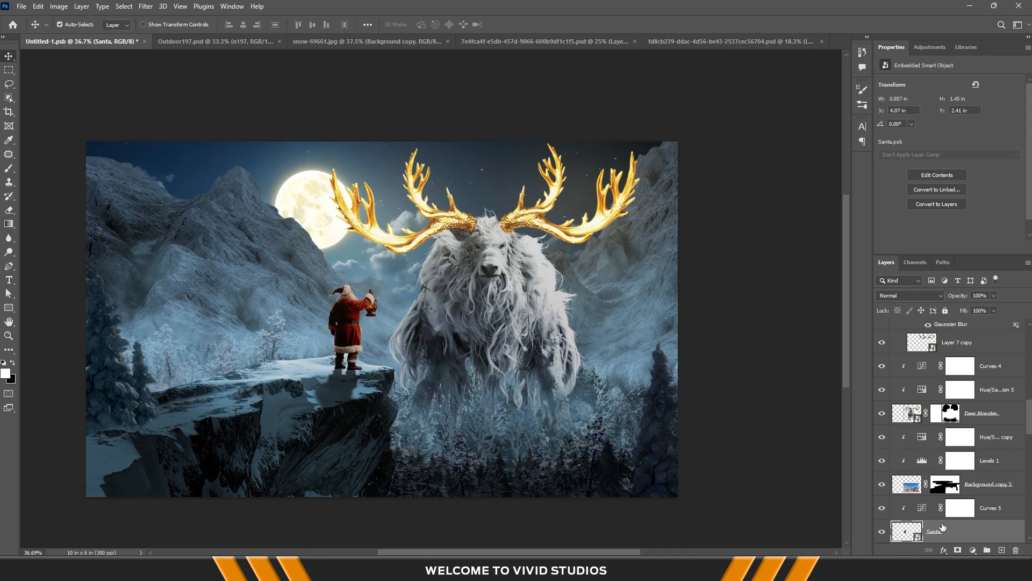
{"action": "left_click", "coordinate": [961, 513]}
{"action": "scroll", "coordinate": [344, 295], "scroll_direction": "up", "scroll_amount": 5}
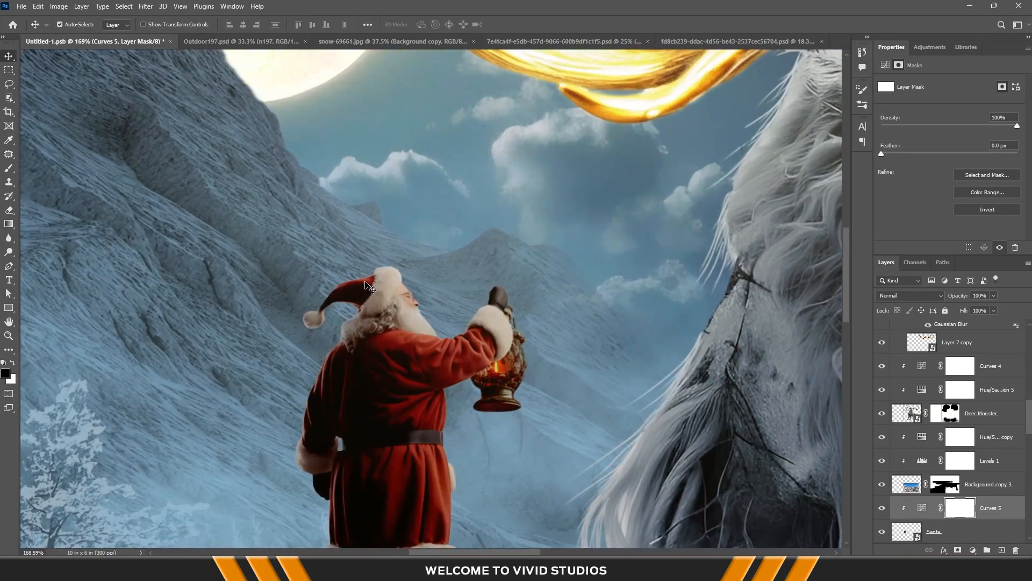
Set up a Soft Round brush at 15 px for painting on the Curves 5 mask
{"action": "key", "text": "b"}
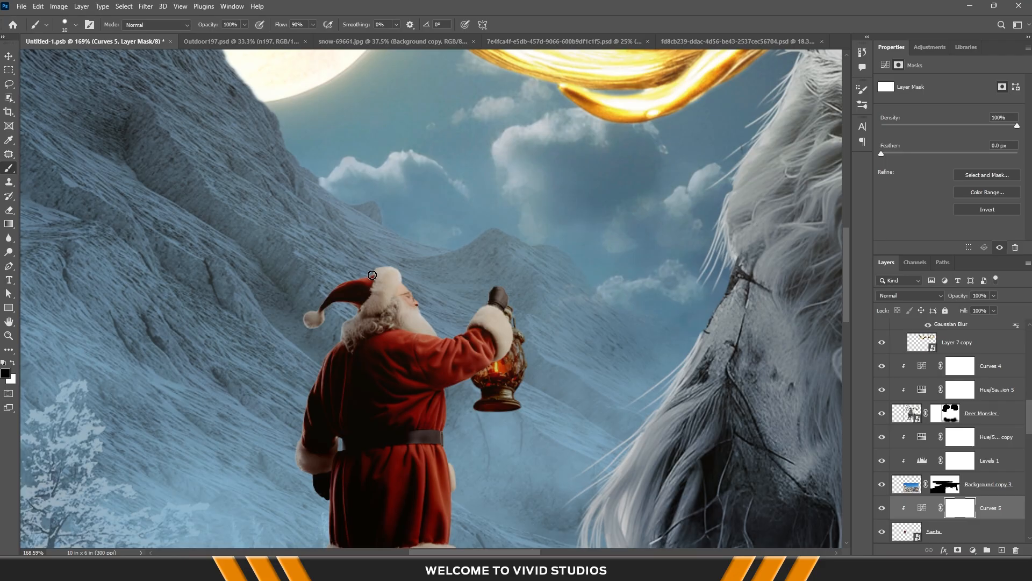
{"action": "right_click", "coordinate": [407, 274]}
{"action": "left_click", "coordinate": [426, 367]}
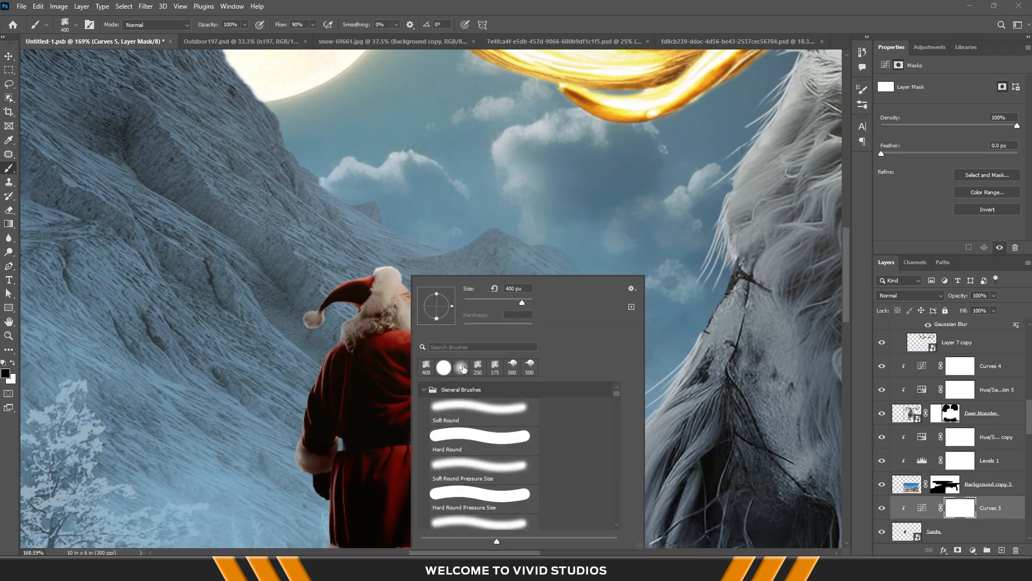
{"action": "left_click", "coordinate": [473, 409]}
{"action": "left_click", "coordinate": [529, 26]}
{"action": "key", "text": "["}
{"action": "key", "text": "["}
{"action": "key", "text": "["}
{"action": "key", "text": "["}
{"action": "key", "text": "["}
{"action": "key", "text": "["}
{"action": "key", "text": "["}
{"action": "key", "text": "["}
{"action": "key", "text": "["}
{"action": "key", "text": "["}
{"action": "key", "text": "["}
{"action": "key", "text": "["}
{"action": "key", "text": "["}
{"action": "key", "text": "["}
{"action": "key", "text": "["}
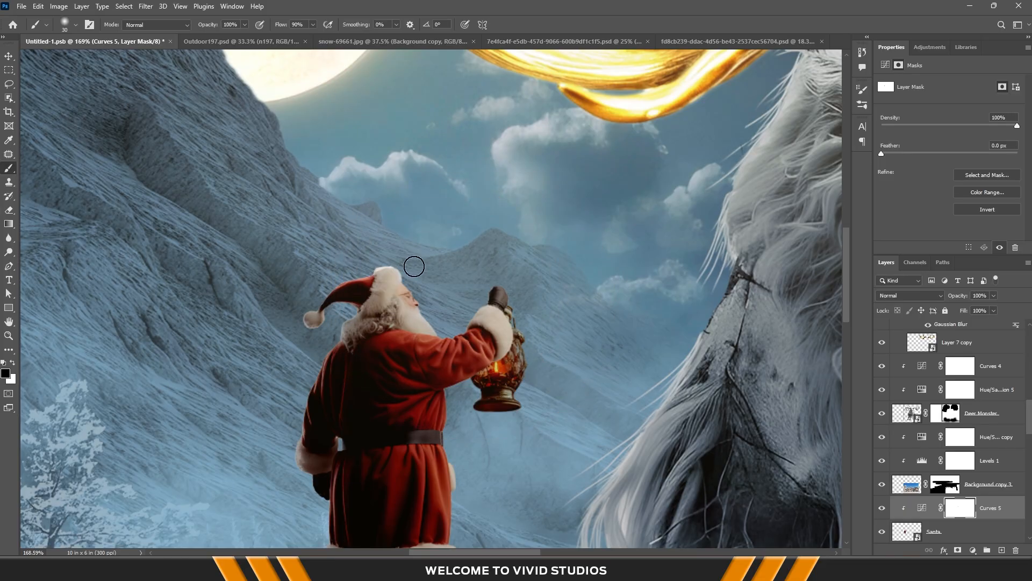
{"action": "key", "text": "["}
{"action": "key", "text": "["}
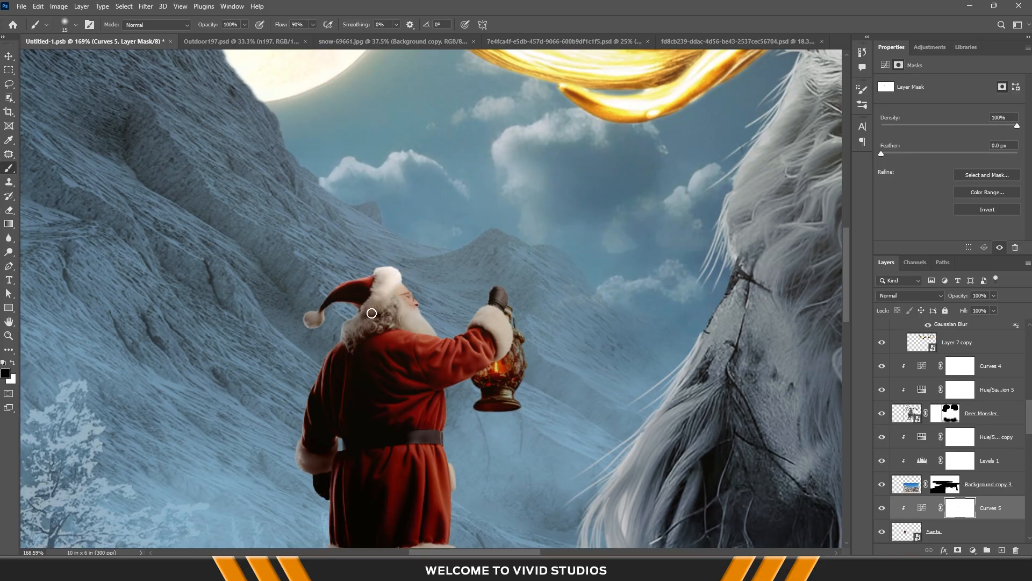
Paint on the Curves 5 mask to brighten the edges of Santa's hat, face, shoulder, sleeve, lantern and coat
{"action": "left_click_drag", "start_coordinate": [358, 276], "coordinate": [312, 311]}
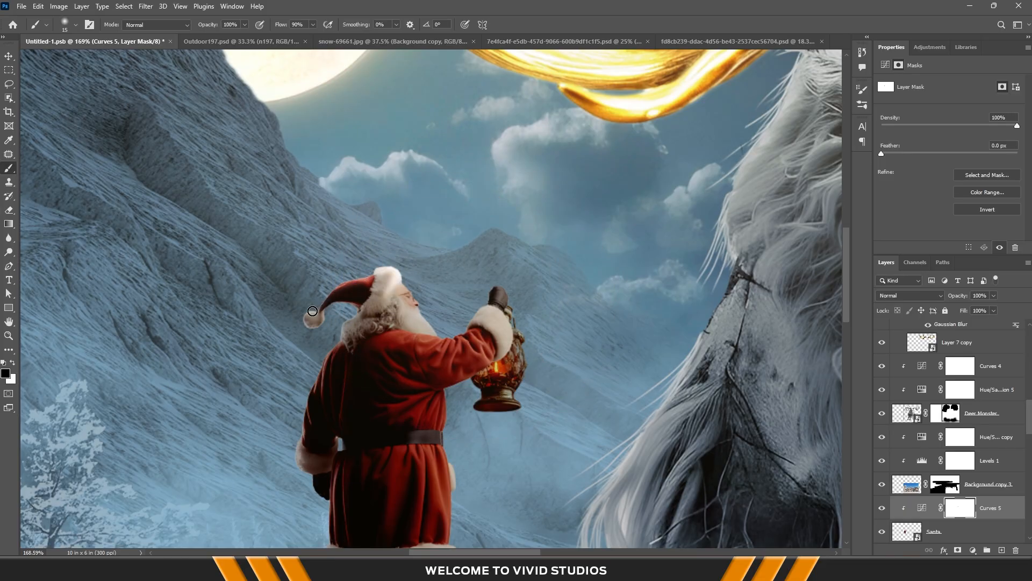
{"action": "left_click", "coordinate": [409, 286]}
{"action": "left_click_drag", "start_coordinate": [427, 319], "coordinate": [438, 332]}
{"action": "key", "text": "x"}
{"action": "mouse_move", "coordinate": [397, 300]}
{"action": "left_mouse_down"}
{"action": "mouse_move", "coordinate": [415, 330]}
{"action": "mouse_move", "coordinate": [411, 314]}
{"action": "mouse_move", "coordinate": [433, 332]}
{"action": "mouse_move", "coordinate": [406, 293]}
{"action": "mouse_move", "coordinate": [433, 331]}
{"action": "mouse_move", "coordinate": [453, 338]}
{"action": "mouse_move", "coordinate": [502, 281]}
{"action": "mouse_move", "coordinate": [522, 325]}
{"action": "mouse_move", "coordinate": [520, 361]}
{"action": "mouse_move", "coordinate": [521, 341]}
{"action": "mouse_move", "coordinate": [491, 371]}
{"action": "mouse_move", "coordinate": [506, 361]}
{"action": "mouse_move", "coordinate": [509, 323]}
{"action": "mouse_move", "coordinate": [493, 315]}
{"action": "mouse_move", "coordinate": [514, 339]}
{"action": "mouse_move", "coordinate": [478, 311]}
{"action": "mouse_move", "coordinate": [498, 338]}
{"action": "left_mouse_up"}
{"action": "key", "text": "x"}
{"action": "key", "text": "x"}
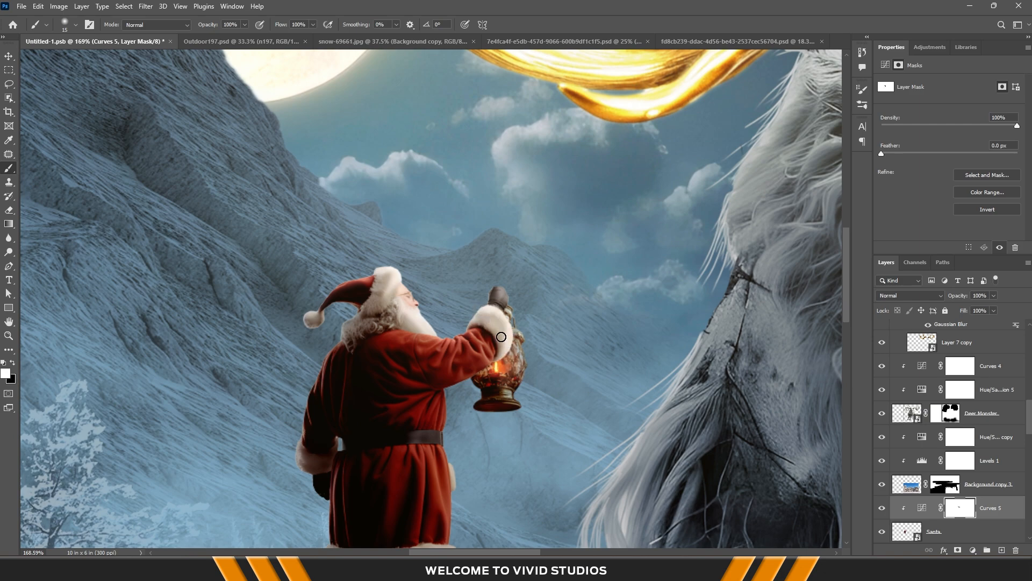
{"action": "key", "text": "x"}
{"action": "mouse_move", "coordinate": [511, 379]}
{"action": "left_mouse_down"}
{"action": "mouse_move", "coordinate": [505, 403]}
{"action": "mouse_move", "coordinate": [522, 401]}
{"action": "left_mouse_up"}
{"action": "key", "text": "x"}
{"action": "key", "text": "x"}
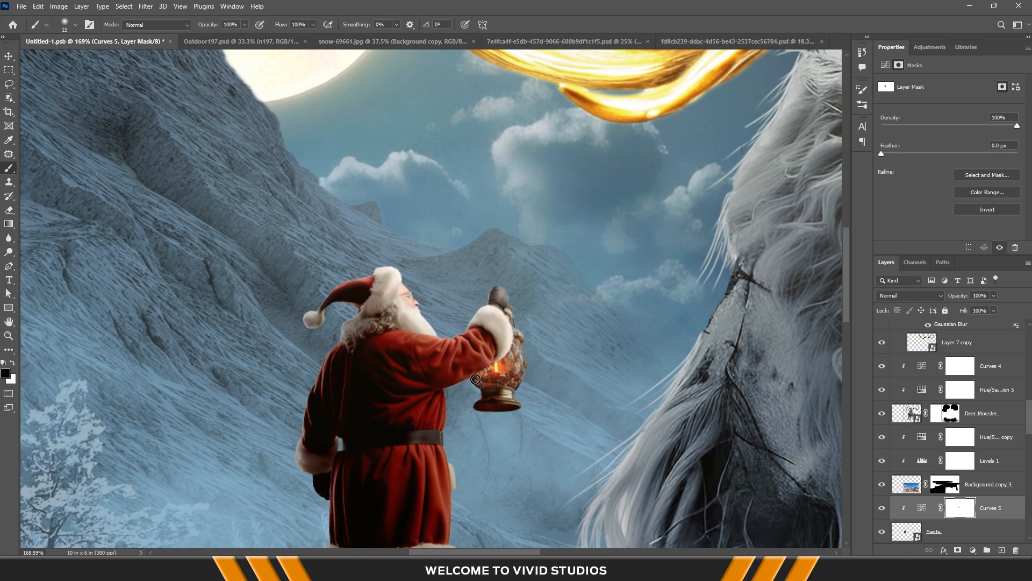
{"action": "scroll", "coordinate": [522, 355], "scroll_direction": "down", "scroll_amount": 3}
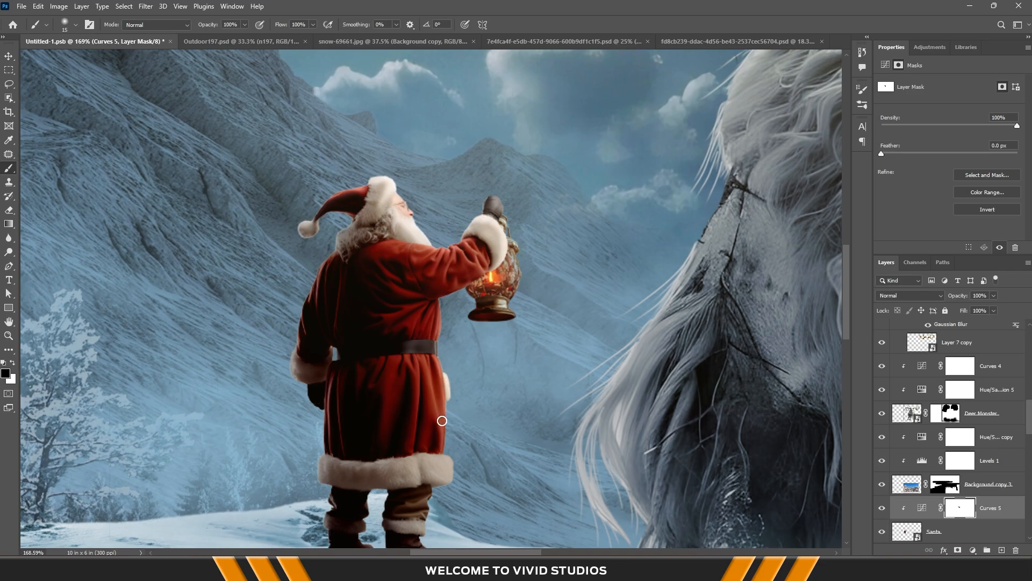
{"action": "scroll", "coordinate": [478, 476], "scroll_direction": "down", "scroll_amount": 3}
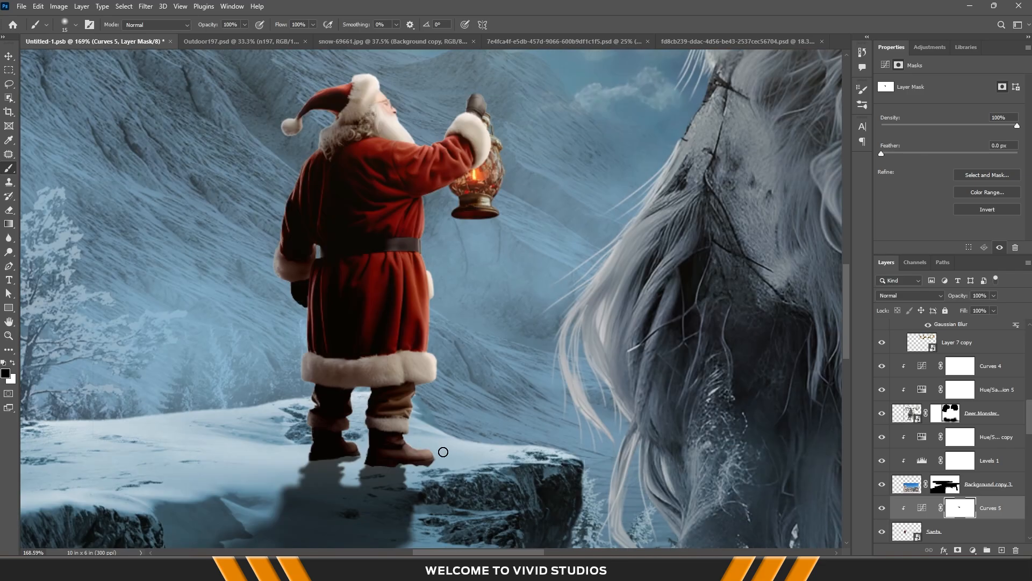
{"action": "scroll", "coordinate": [356, 317], "scroll_direction": "up", "scroll_amount": 3}
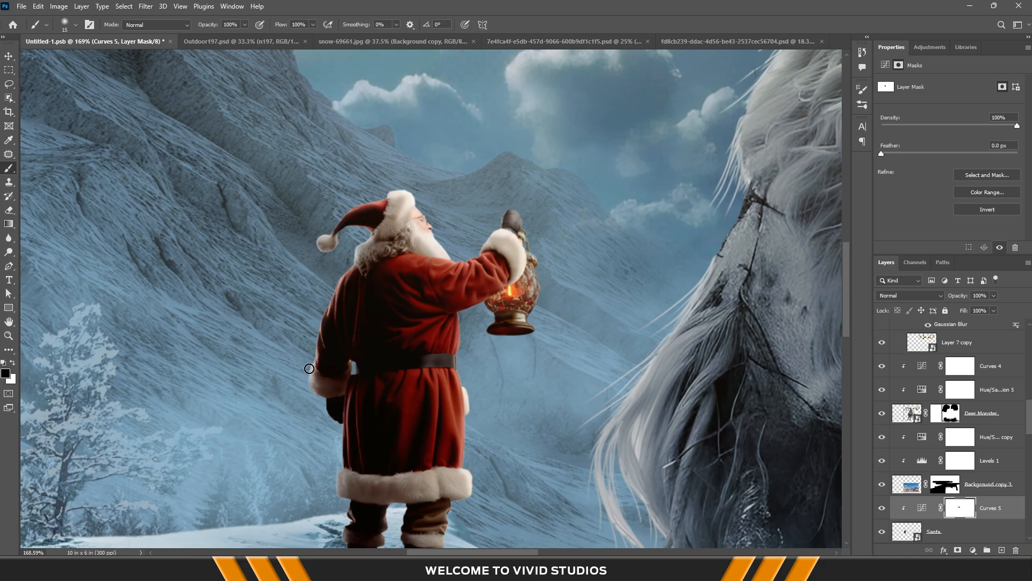
{"action": "mouse_move", "coordinate": [339, 439]}
{"action": "left_mouse_down"}
{"action": "mouse_move", "coordinate": [347, 423]}
{"action": "mouse_move", "coordinate": [335, 479]}
{"action": "left_mouse_up"}
Shrink the brush and mask finer highlights into Santa's sleeve folds, shoulder, hair and hat on Curves 5
{"action": "scroll", "coordinate": [422, 264], "scroll_direction": "up", "scroll_amount": 4}
{"action": "key", "text": "bracketleft"}
{"action": "key", "text": "bracketleft"}
{"action": "key", "text": "bracketleft"}
{"action": "key", "text": "bracketleft"}
{"action": "key", "text": "bracketleft"}
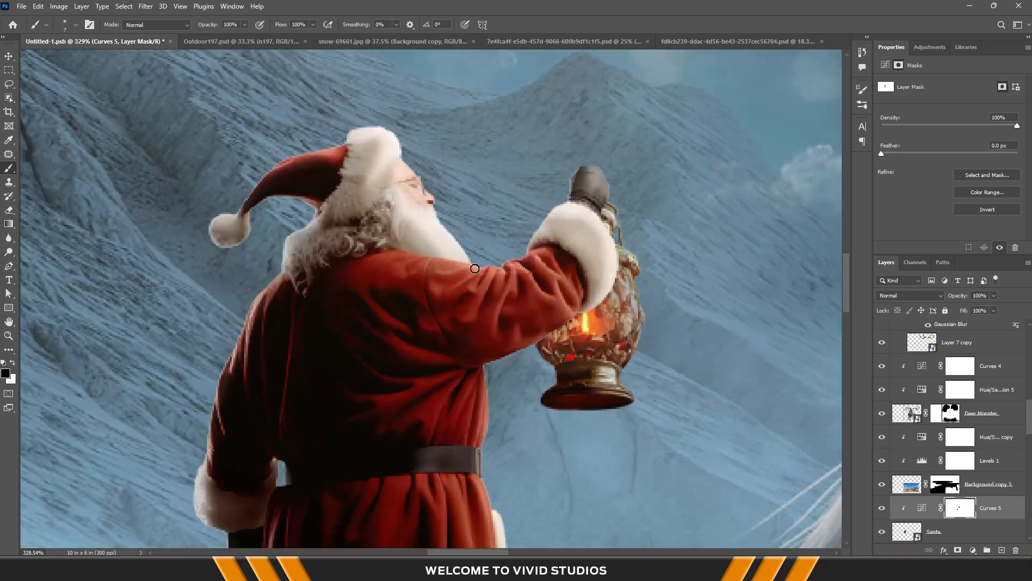
{"action": "mouse_move", "coordinate": [491, 271]}
{"action": "left_mouse_down"}
{"action": "mouse_move", "coordinate": [513, 265]}
{"action": "mouse_move", "coordinate": [498, 351]}
{"action": "mouse_move", "coordinate": [521, 268]}
{"action": "mouse_move", "coordinate": [537, 262]}
{"action": "mouse_move", "coordinate": [555, 300]}
{"action": "left_mouse_up"}
{"action": "left_click_drag", "start_coordinate": [537, 263], "coordinate": [571, 311]}
{"action": "mouse_move", "coordinate": [469, 265]}
{"action": "left_mouse_down"}
{"action": "mouse_move", "coordinate": [354, 236]}
{"action": "mouse_move", "coordinate": [380, 238]}
{"action": "left_mouse_up"}
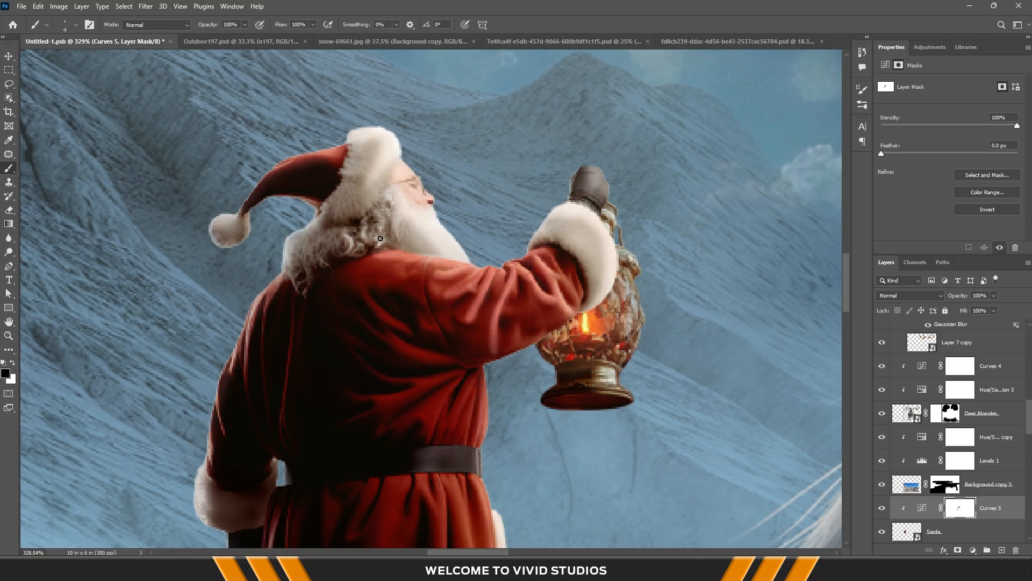
{"action": "mouse_move", "coordinate": [312, 252]}
{"action": "left_mouse_down"}
{"action": "mouse_move", "coordinate": [319, 229]}
{"action": "mouse_move", "coordinate": [250, 214]}
{"action": "left_mouse_up"}
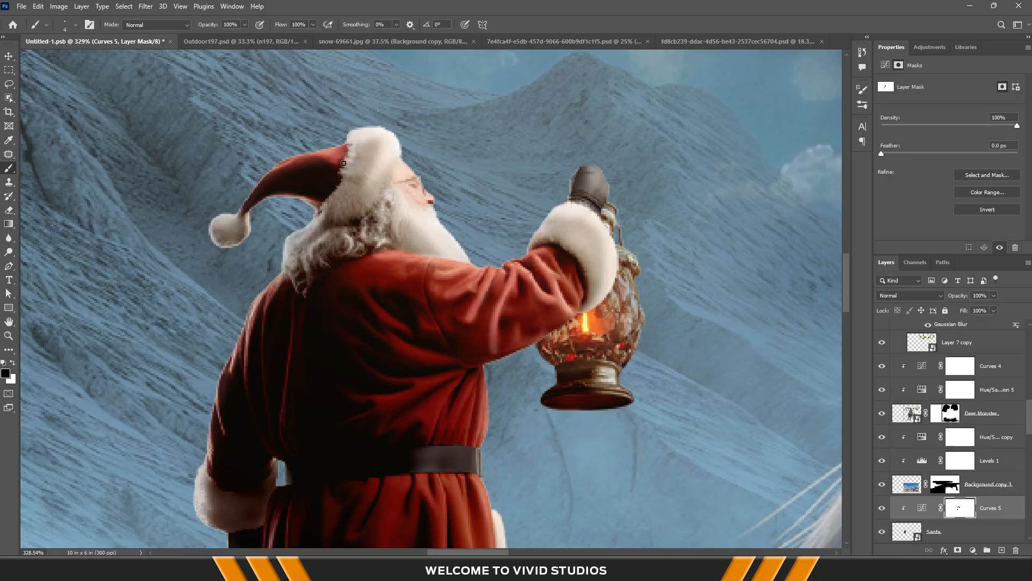
Add a clipped Hue/Saturation adjustment directly above Santa with Colorize on, Hue 35 and Saturation 50
{"action": "scroll", "coordinate": [345, 184], "scroll_direction": "down", "scroll_amount": 10}
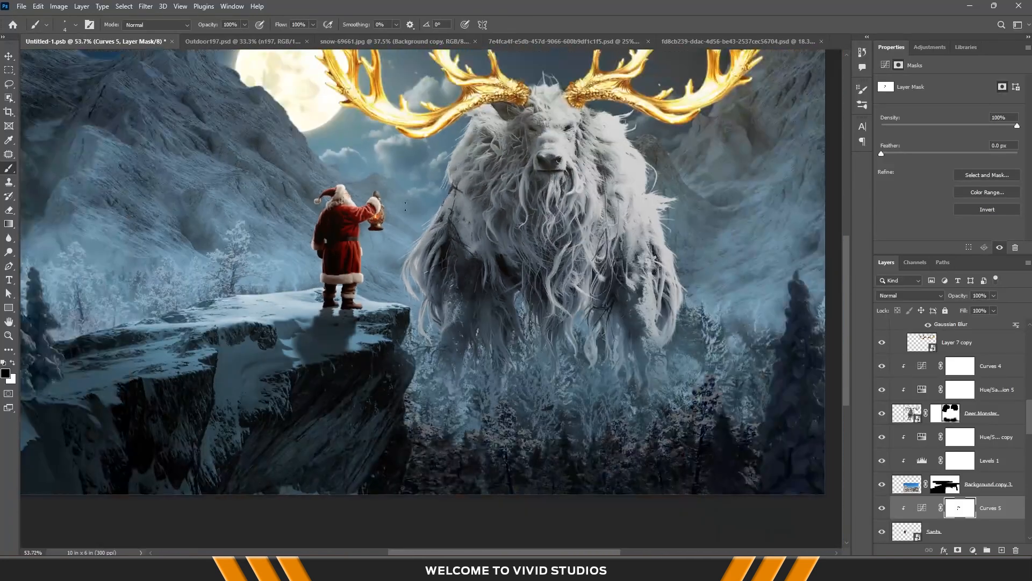
{"action": "left_click_drag", "start_coordinate": [404, 207], "coordinate": [503, 278]}
{"action": "scroll", "coordinate": [524, 309], "scroll_direction": "up", "scroll_amount": 4}
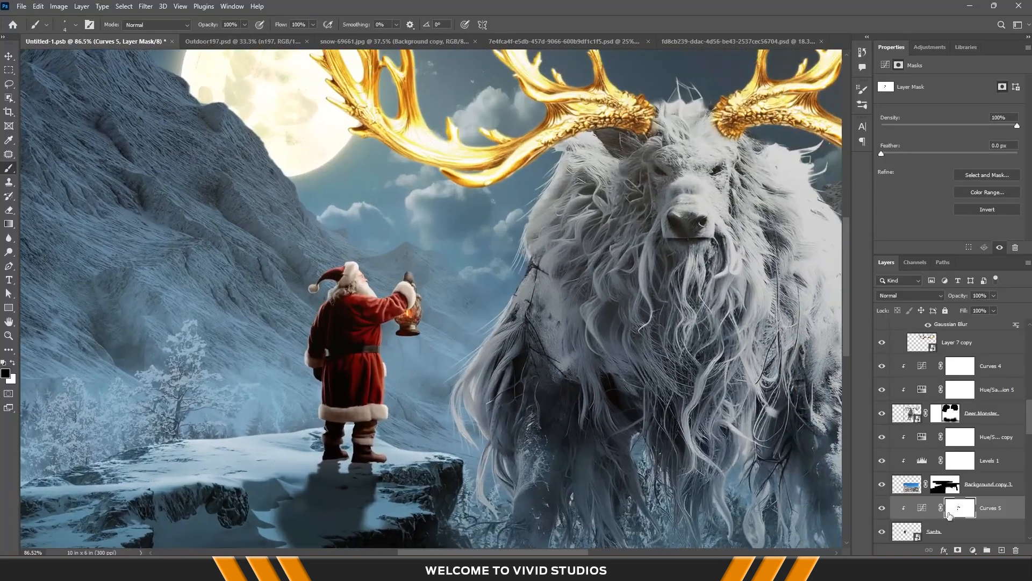
{"action": "left_click", "coordinate": [968, 532]}
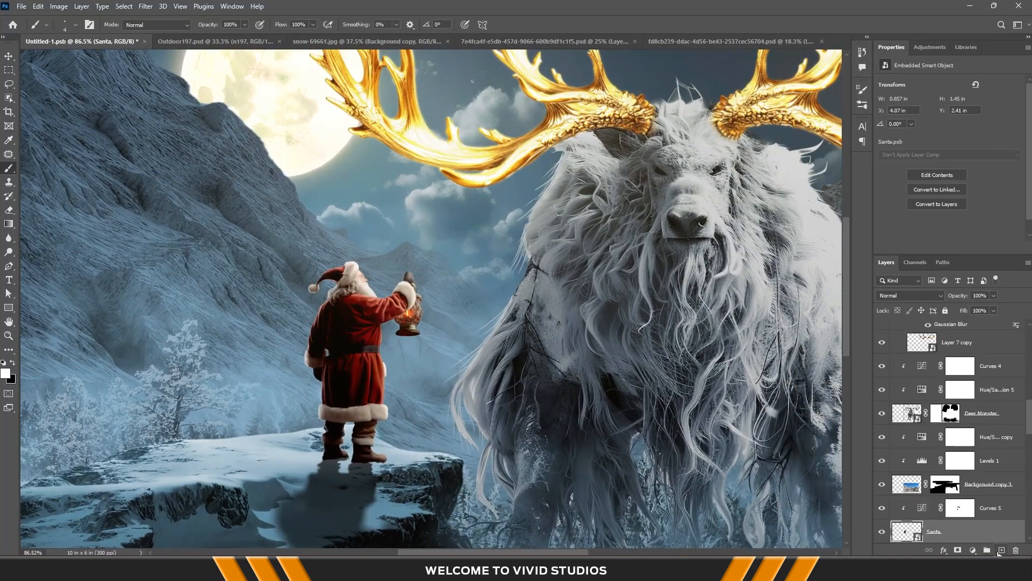
{"action": "left_click", "coordinate": [972, 549]}
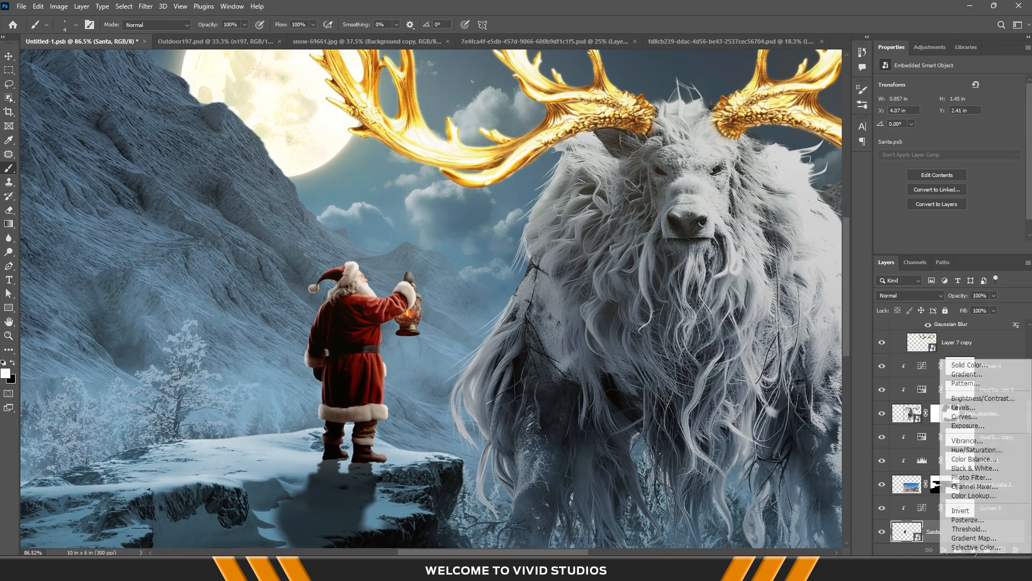
{"action": "left_click", "coordinate": [974, 450]}
{"action": "left_click", "coordinate": [935, 180]}
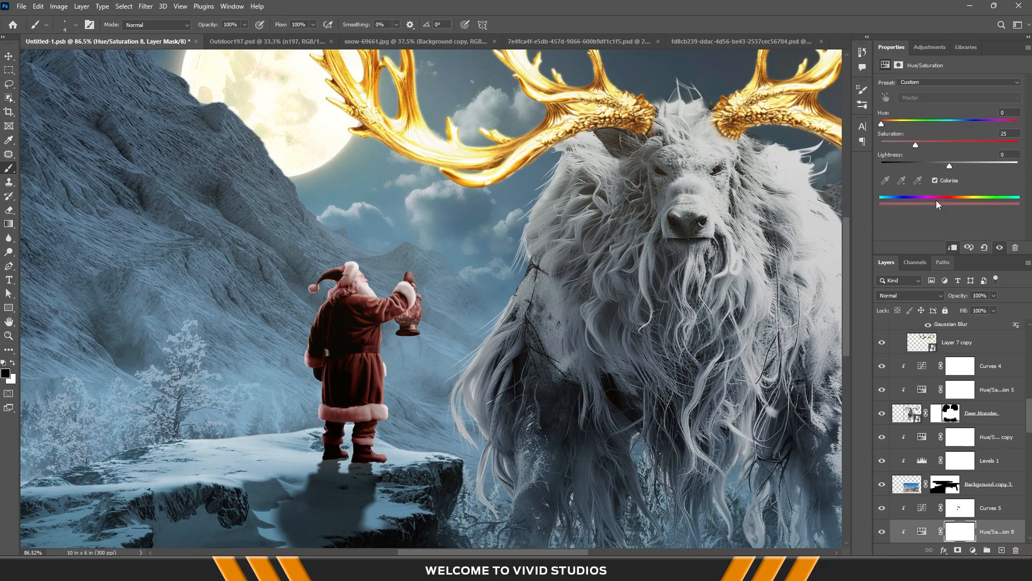
{"action": "left_click_drag", "start_coordinate": [940, 147], "coordinate": [951, 144]}
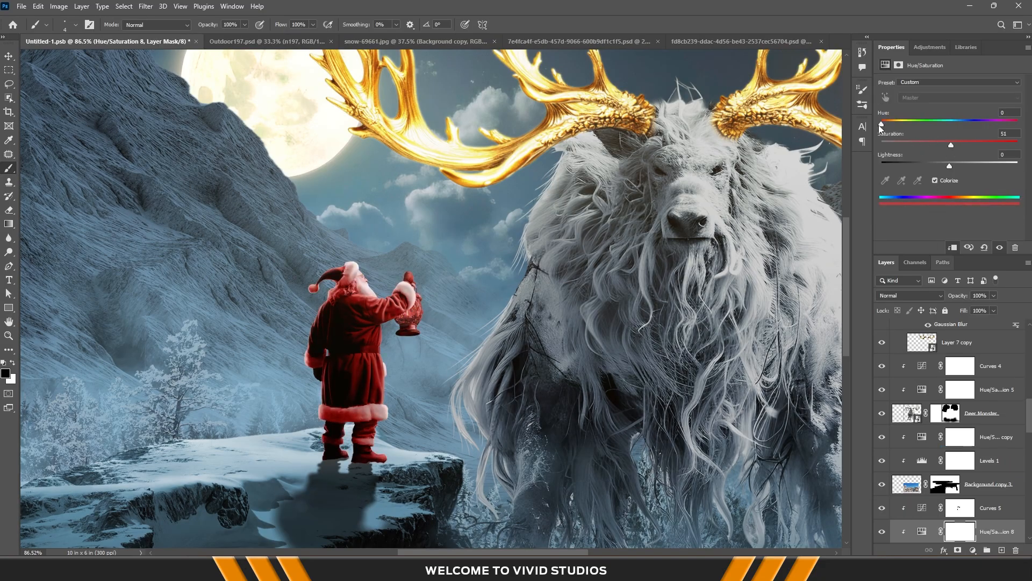
{"action": "left_click_drag", "start_coordinate": [881, 125], "coordinate": [896, 125]}
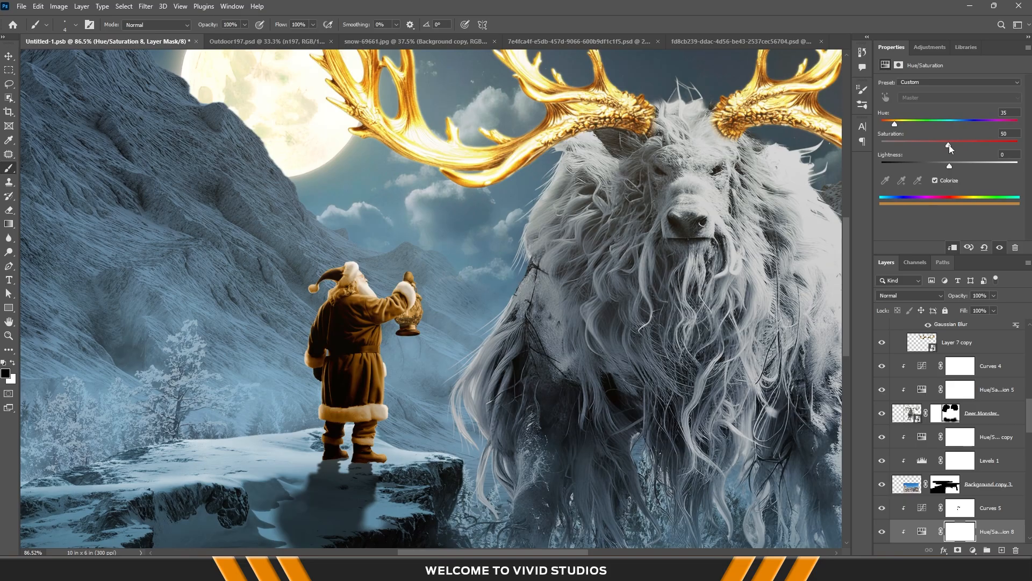
Invert the Hue/Saturation 8 mask and paint the golden tint along Santa's hat, shoulder, sleeve, glove and coat edge
{"action": "left_click", "coordinate": [960, 525]}
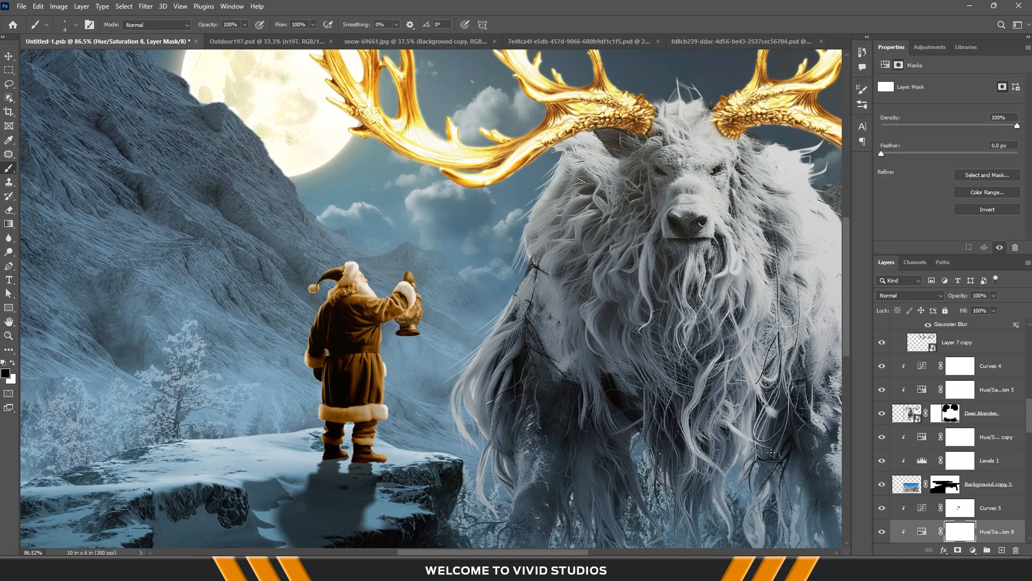
{"action": "key", "text": "ctrl+i"}
{"action": "scroll", "coordinate": [337, 267], "scroll_direction": "up", "scroll_amount": 6}
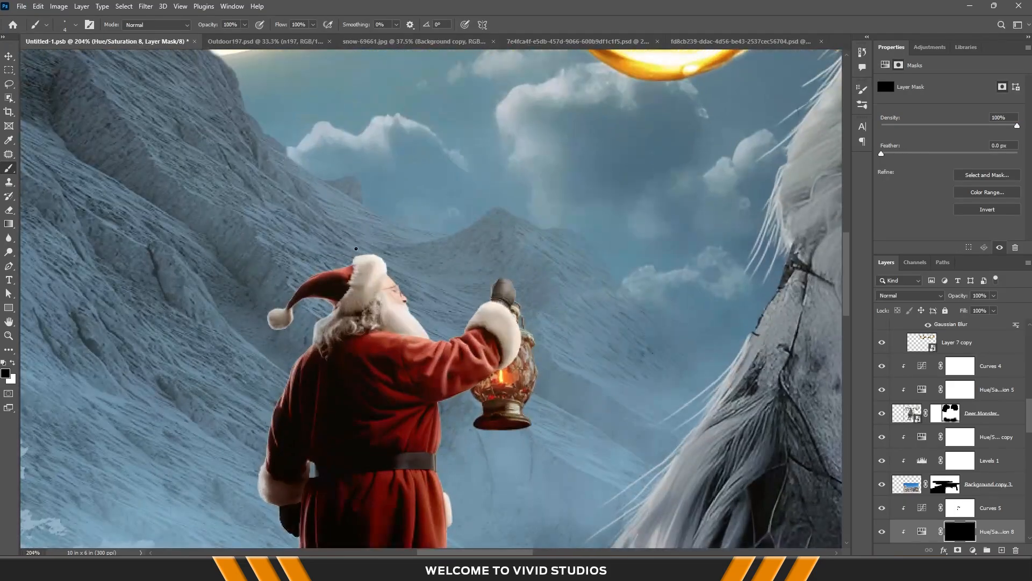
{"action": "key", "text": "x"}
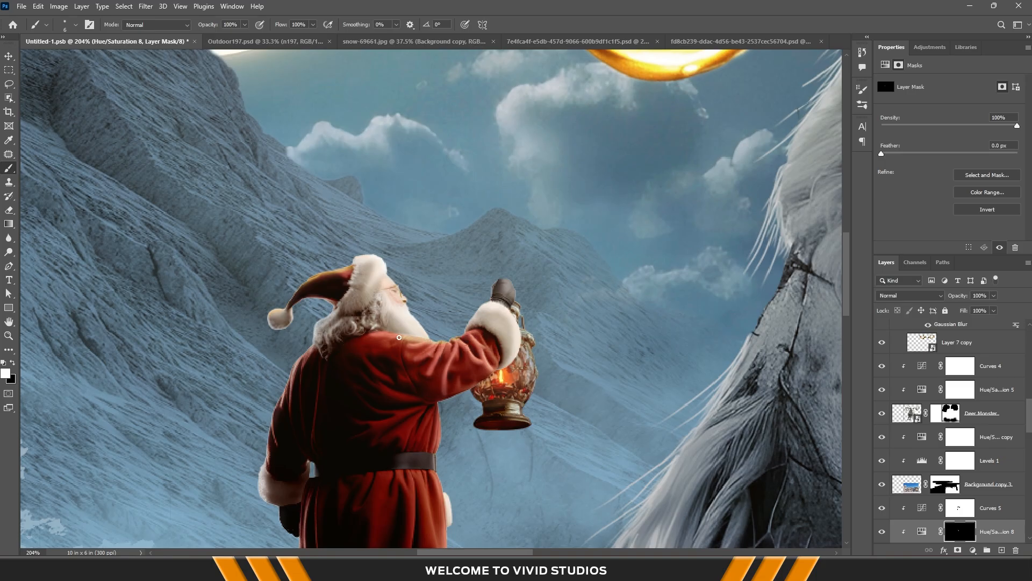
{"action": "left_click_drag", "start_coordinate": [399, 337], "coordinate": [456, 333]}
{"action": "left_click_drag", "start_coordinate": [442, 374], "coordinate": [445, 361]}
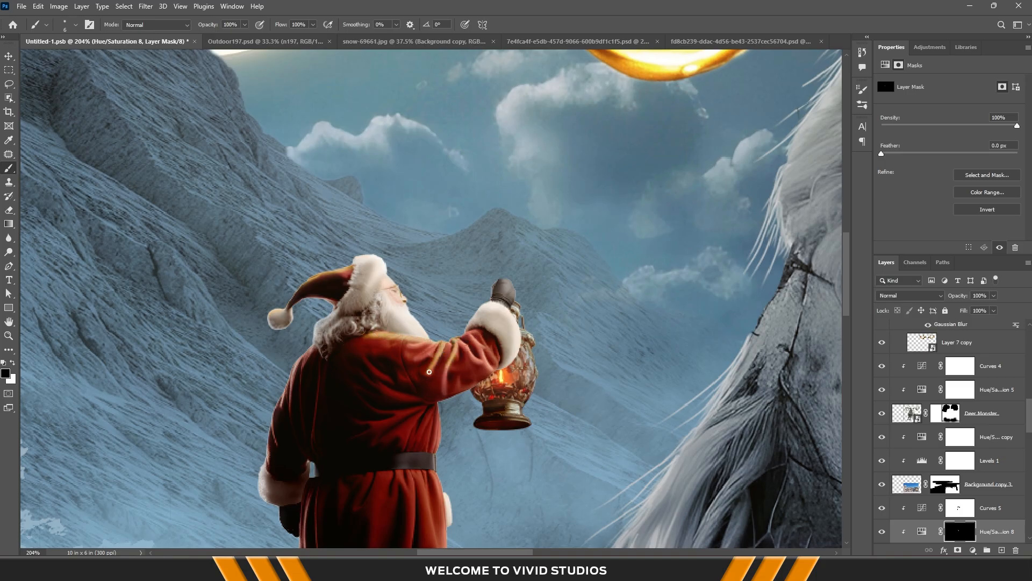
{"action": "key", "text": "x"}
{"action": "left_click_drag", "start_coordinate": [443, 408], "coordinate": [440, 460]}
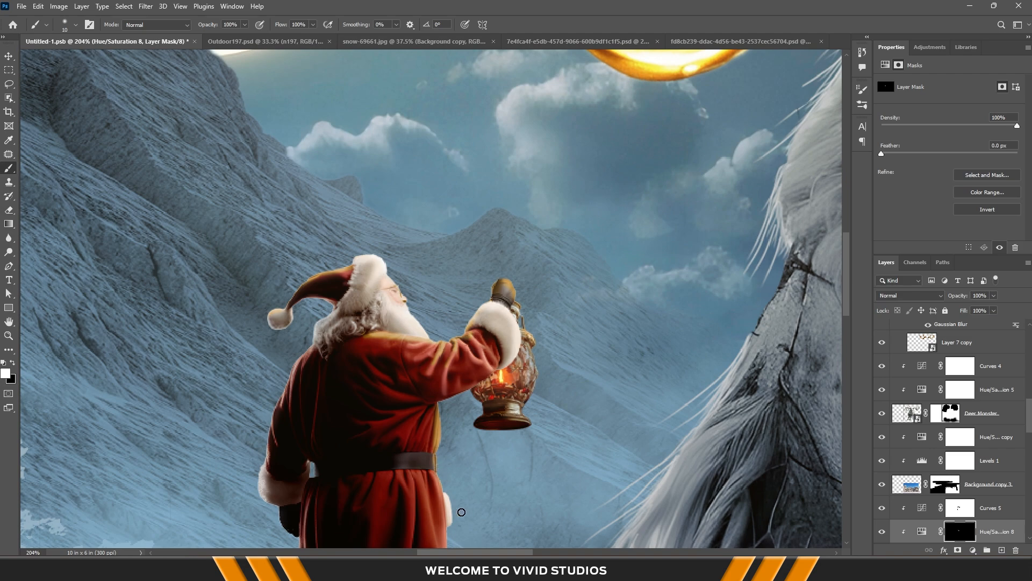
{"action": "left_click_drag", "start_coordinate": [452, 495], "coordinate": [434, 401]}
{"action": "left_click_drag", "start_coordinate": [431, 443], "coordinate": [430, 463]}
Set the Hue/Saturation 8 layer's blend mode to Linear Dodge (Add)
{"action": "scroll", "coordinate": [381, 400], "scroll_direction": "down", "scroll_amount": 5}
{"action": "left_click", "coordinate": [908, 296]}
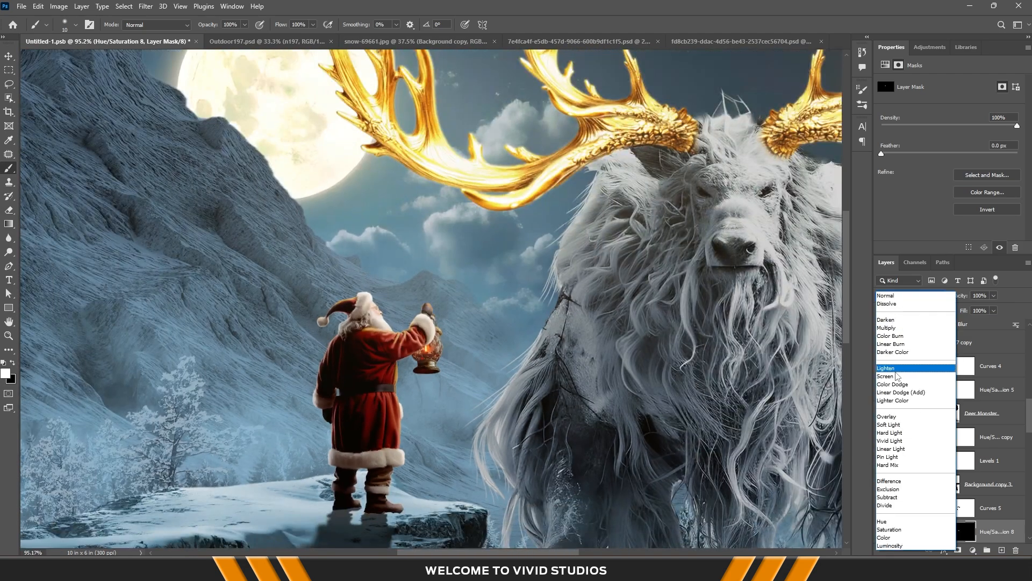
{"action": "left_click", "coordinate": [902, 393]}
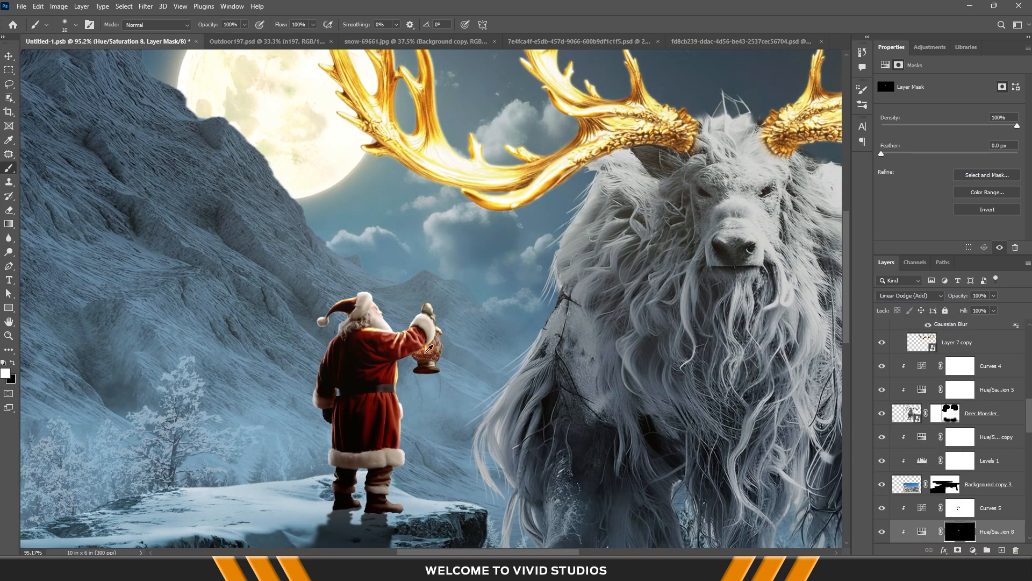
Paint black on the Hue/Saturation 8 mask to trim excess golden light from Santa's shoulder and raised sleeve
{"action": "scroll", "coordinate": [408, 342], "scroll_direction": "up", "scroll_amount": 5}
{"action": "mouse_move", "coordinate": [397, 353]}
{"action": "left_mouse_down"}
{"action": "mouse_move", "coordinate": [409, 332]}
{"action": "mouse_move", "coordinate": [373, 345]}
{"action": "left_mouse_up"}
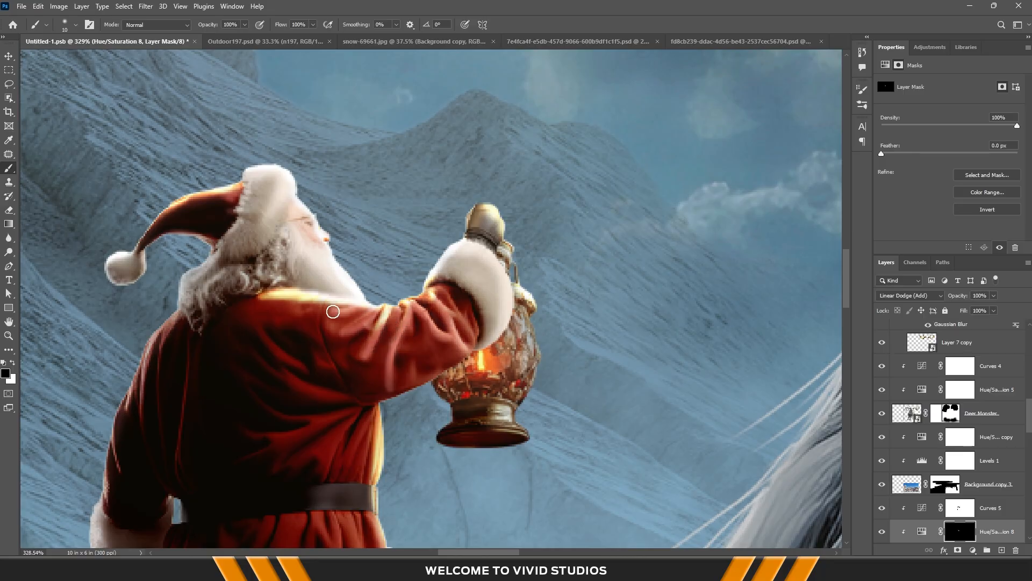
{"action": "left_click_drag", "start_coordinate": [333, 310], "coordinate": [268, 300]}
{"action": "left_click_drag", "start_coordinate": [405, 307], "coordinate": [428, 296]}
{"action": "key", "text": "x"}
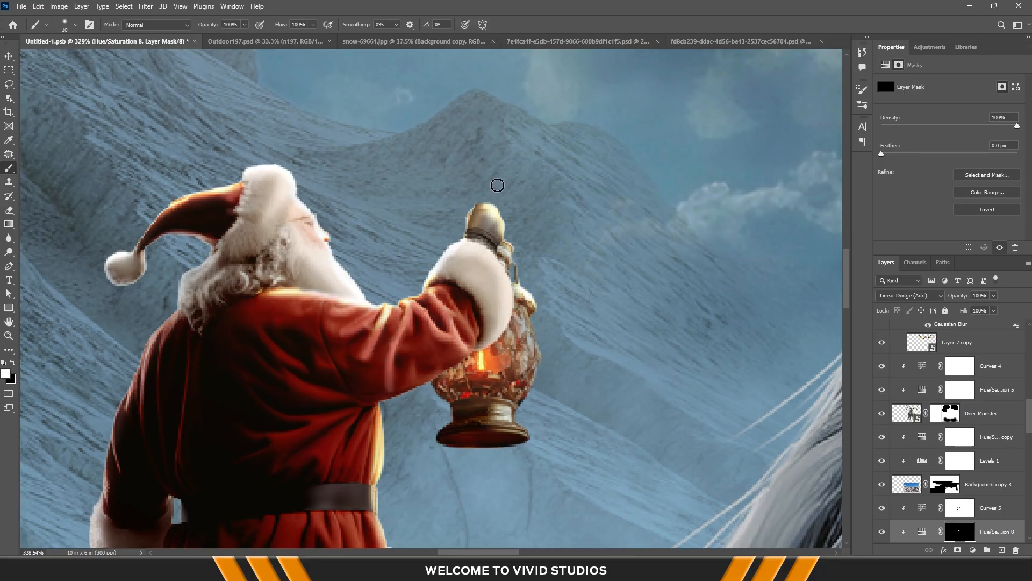
Refine the golden rim light on the Hue/Saturation 8 mask along Santa's raised glove cuff and sleeve, trimming the excess in black
{"action": "left_click_drag", "start_coordinate": [462, 242], "coordinate": [504, 273]}
{"action": "mouse_move", "coordinate": [444, 289]}
{"action": "left_mouse_down"}
{"action": "mouse_move", "coordinate": [468, 325]}
{"action": "mouse_move", "coordinate": [463, 348]}
{"action": "left_mouse_up"}
{"action": "key", "text": "x"}
{"action": "mouse_move", "coordinate": [463, 347]}
{"action": "left_mouse_down"}
{"action": "mouse_move", "coordinate": [455, 321]}
{"action": "mouse_move", "coordinate": [460, 343]}
{"action": "left_mouse_up"}
{"action": "scroll", "coordinate": [452, 318], "scroll_direction": "down", "scroll_amount": 8}
{"action": "scroll", "coordinate": [379, 327], "scroll_direction": "up", "scroll_amount": 6}
{"action": "scroll", "coordinate": [381, 322], "scroll_direction": "up", "scroll_amount": 1}
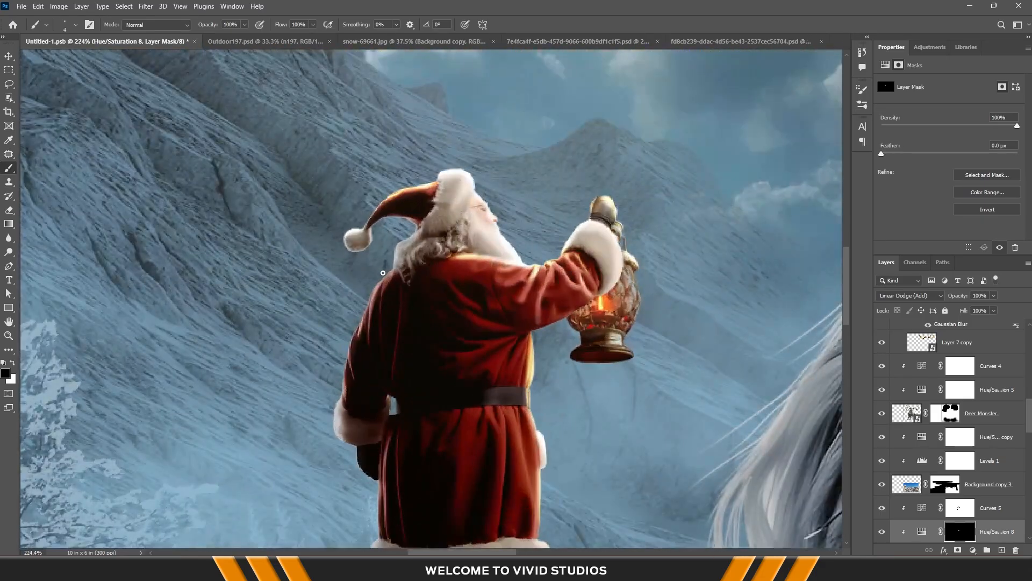
Paint golden rim light on the Hue/Saturation 8 mask along the shoulder and upper edge of Santa's lowered arm
{"action": "left_click_drag", "start_coordinate": [375, 290], "coordinate": [367, 339]}
{"action": "key", "text": "x"}
{"action": "key", "text": "x"}
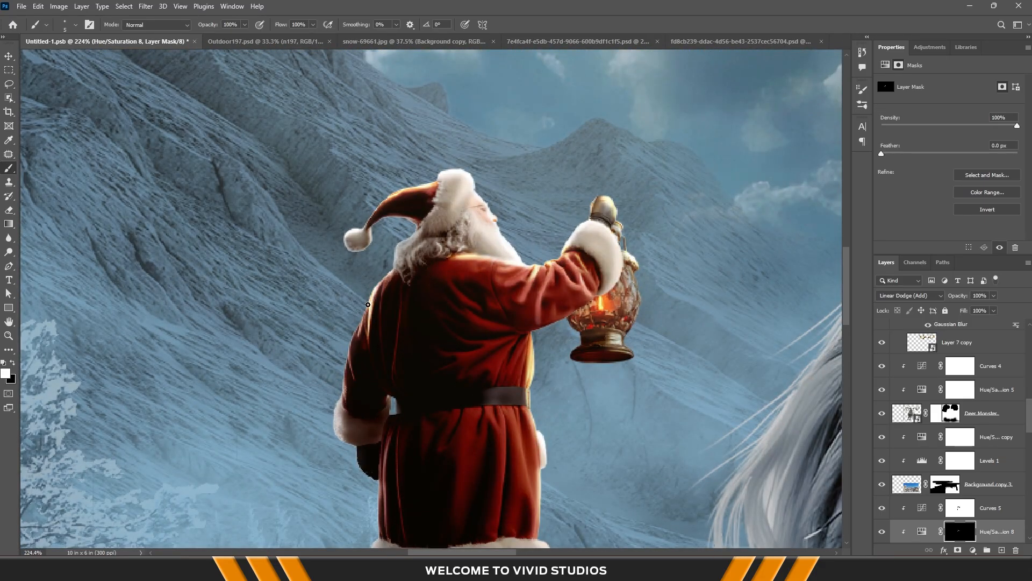
Paint golden light on the Hue/Saturation 8 mask over the front of Santa's boots with a 30 px soft brush
{"action": "scroll", "coordinate": [344, 331], "scroll_direction": "down", "scroll_amount": 3}
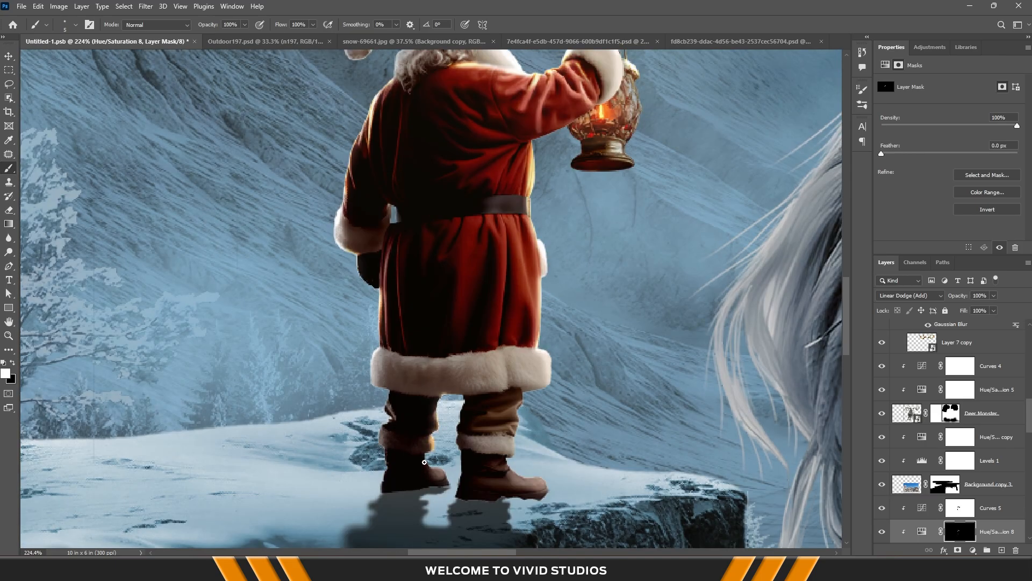
{"action": "key", "text": "]"}
{"action": "key", "text": "]"}
{"action": "key", "text": "]"}
{"action": "key", "text": "]"}
{"action": "key", "text": "]"}
{"action": "key", "text": "]"}
{"action": "key", "text": "]"}
{"action": "key", "text": "]"}
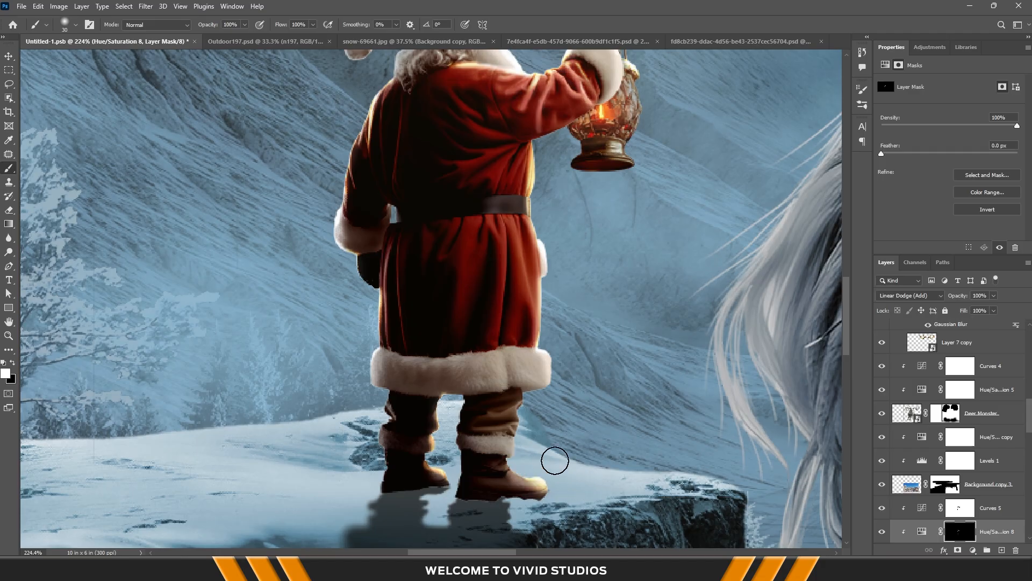
{"action": "scroll", "coordinate": [313, 374], "scroll_direction": "down", "scroll_amount": 8}
{"action": "scroll", "coordinate": [317, 372], "scroll_direction": "down", "scroll_amount": 3}
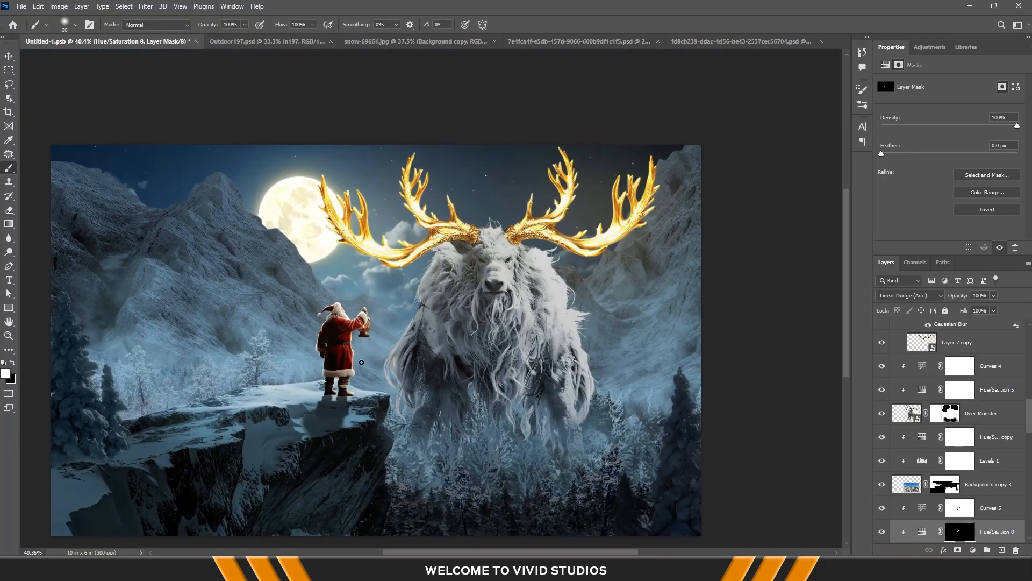
{"action": "scroll", "coordinate": [512, 348], "scroll_direction": "up", "scroll_amount": 1}
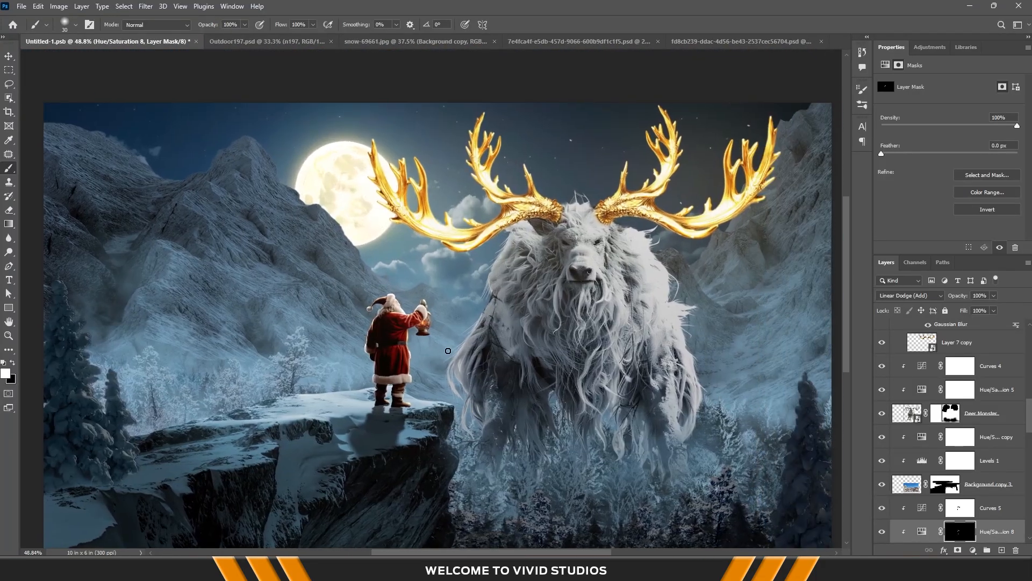
Add a Solid Color fill layer directly above Santa copy in orange #ffa200
{"action": "scroll", "coordinate": [430, 334], "scroll_direction": "up", "scroll_amount": 10}
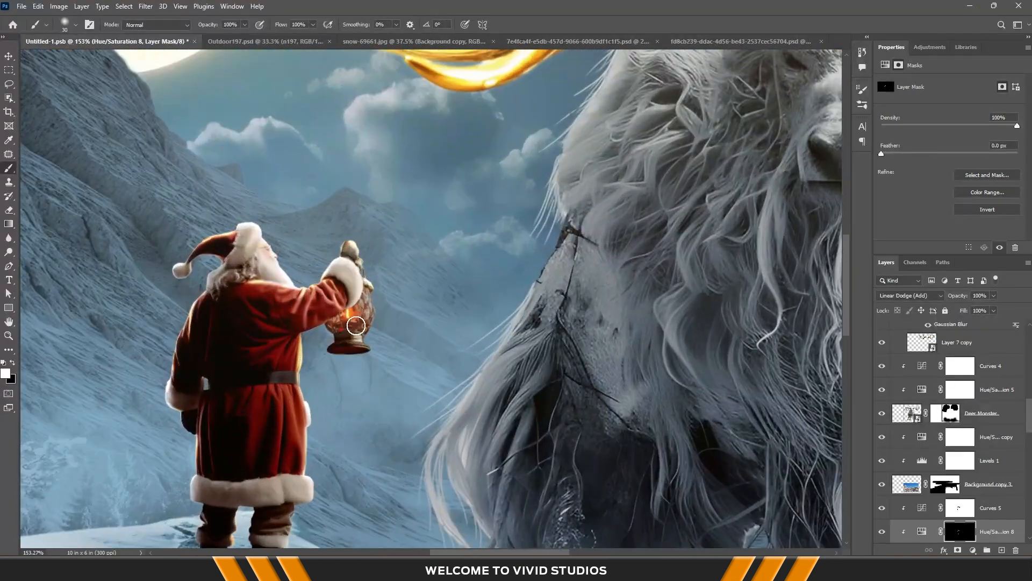
{"action": "key", "text": "v"}
{"action": "left_click", "coordinate": [356, 325]}
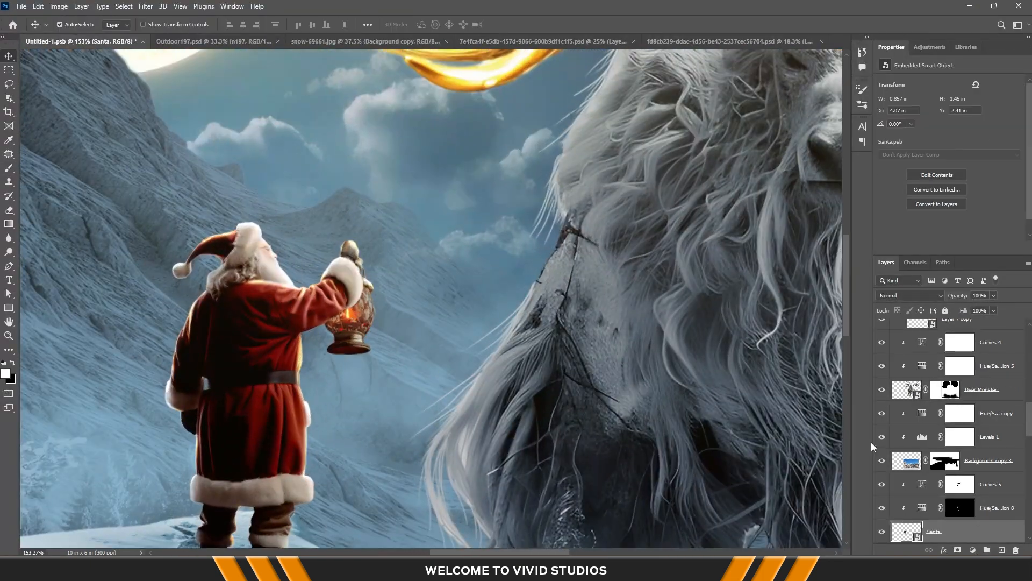
{"action": "scroll", "coordinate": [951, 463], "scroll_direction": "down", "scroll_amount": 2}
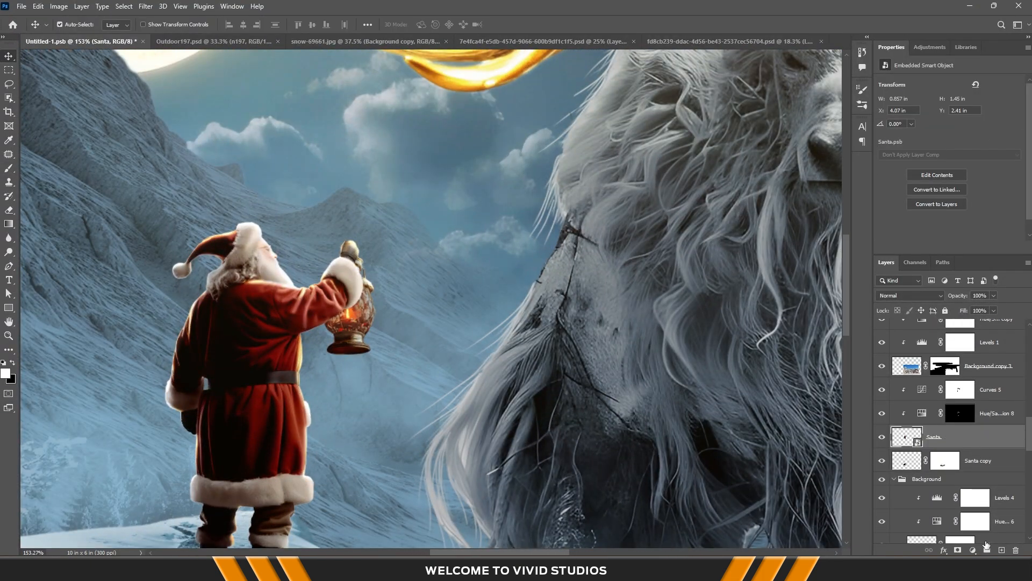
{"action": "left_click", "coordinate": [981, 466]}
{"action": "left_click", "coordinate": [973, 550]}
{"action": "left_click", "coordinate": [960, 359]}
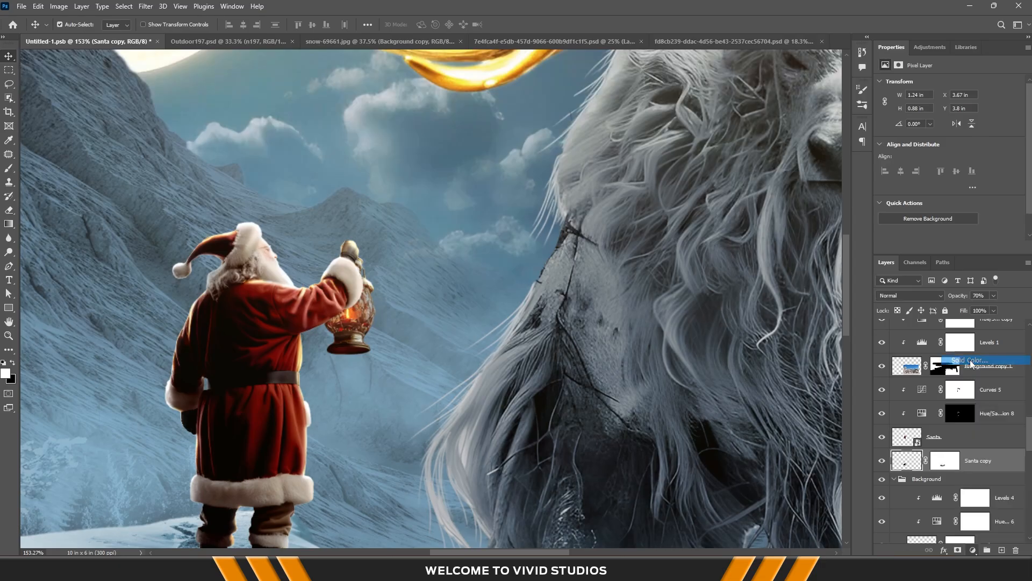
{"action": "left_click", "coordinate": [754, 427]}
{"action": "left_click_drag", "start_coordinate": [726, 317], "coordinate": [769, 299]}
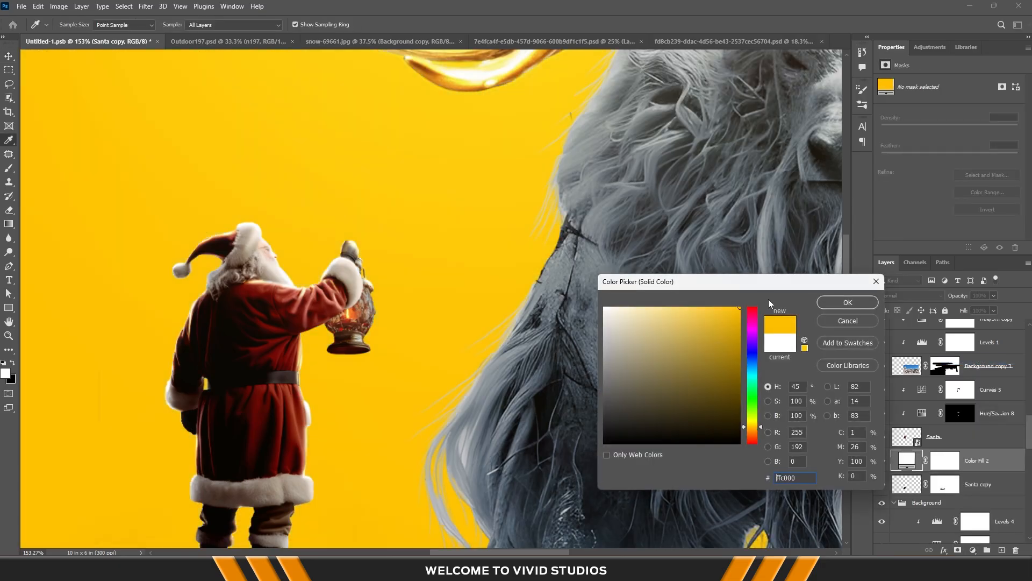
{"action": "left_click", "coordinate": [756, 430]}
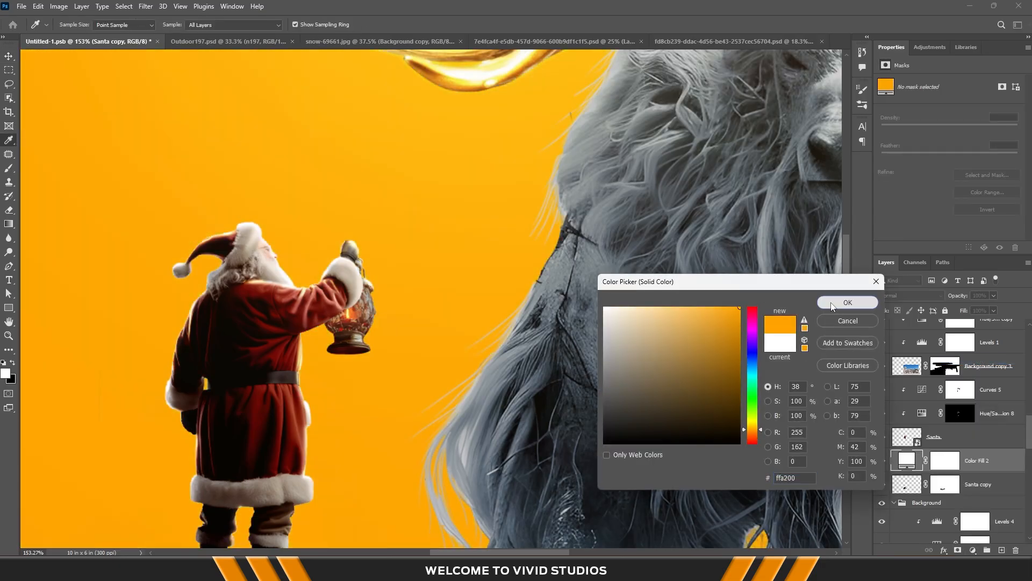
{"action": "left_click", "coordinate": [848, 302]}
Set the Color Fill 2 layer's blend mode to Linear Dodge (Add) and its colour to #ff6000
{"action": "left_click", "coordinate": [912, 295]}
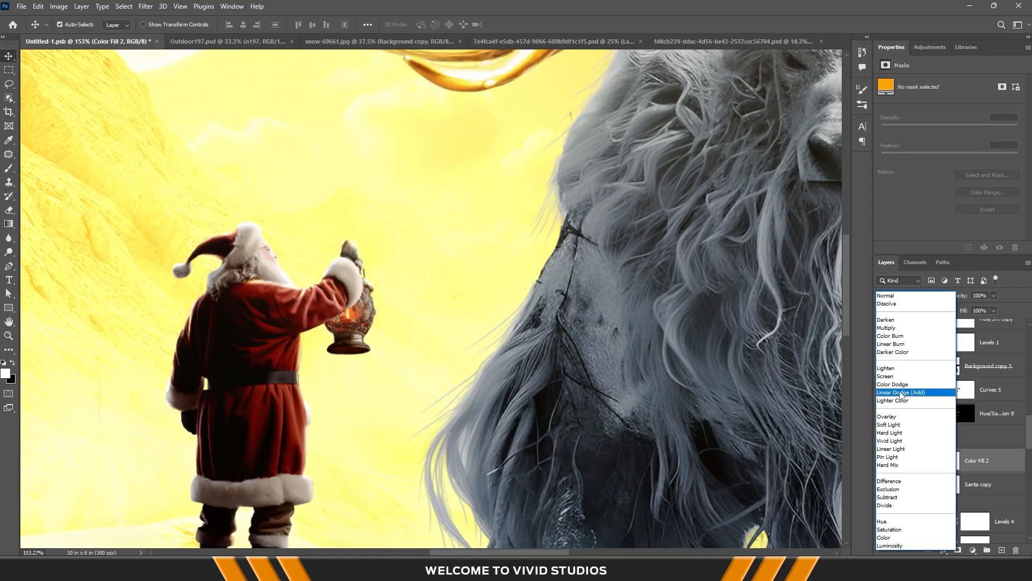
{"action": "left_click", "coordinate": [903, 386]}
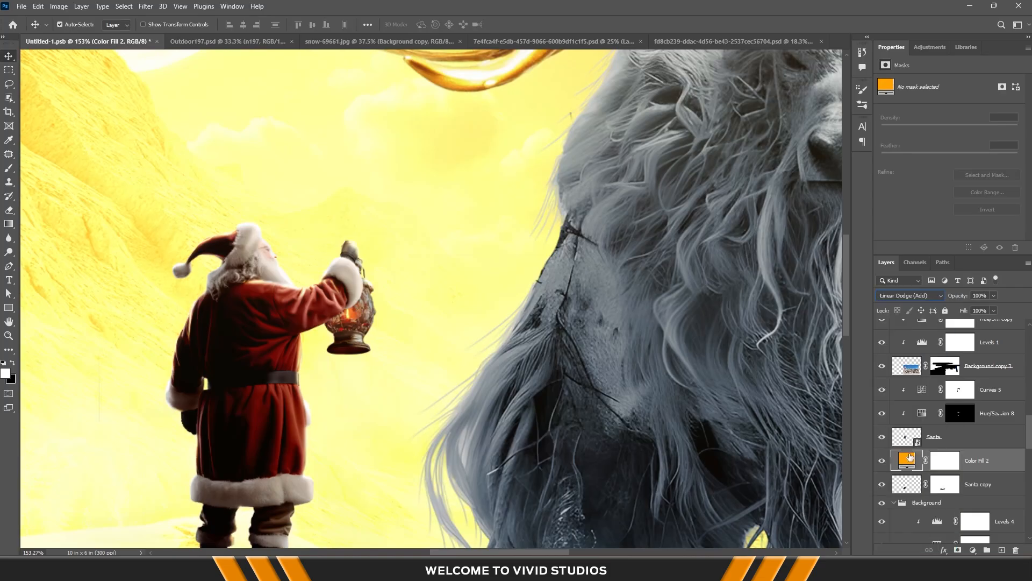
{"action": "double_click", "coordinate": [908, 461]}
{"action": "left_click", "coordinate": [752, 434]}
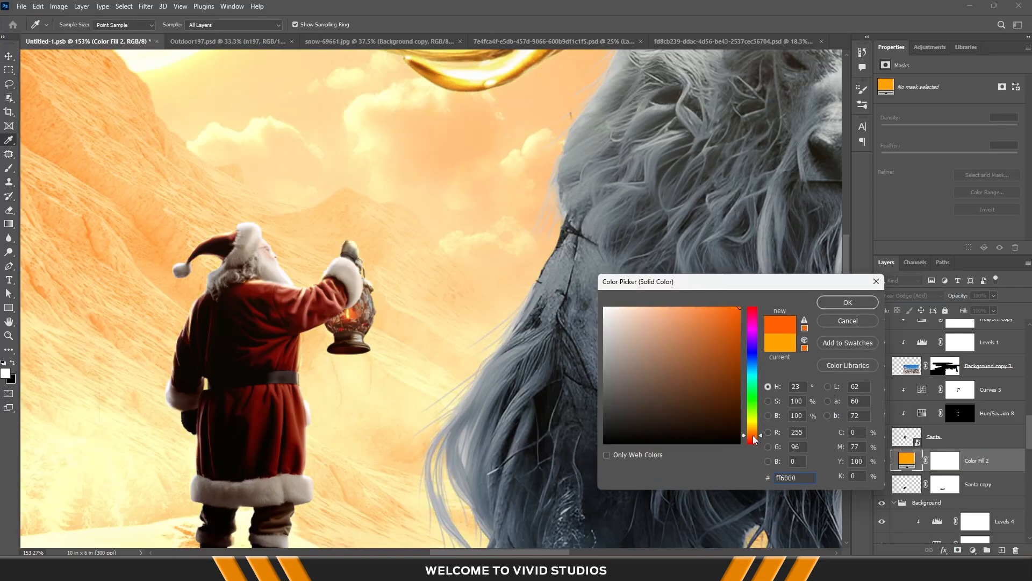
{"action": "left_click", "coordinate": [824, 308]}
{"action": "key", "text": "v"}
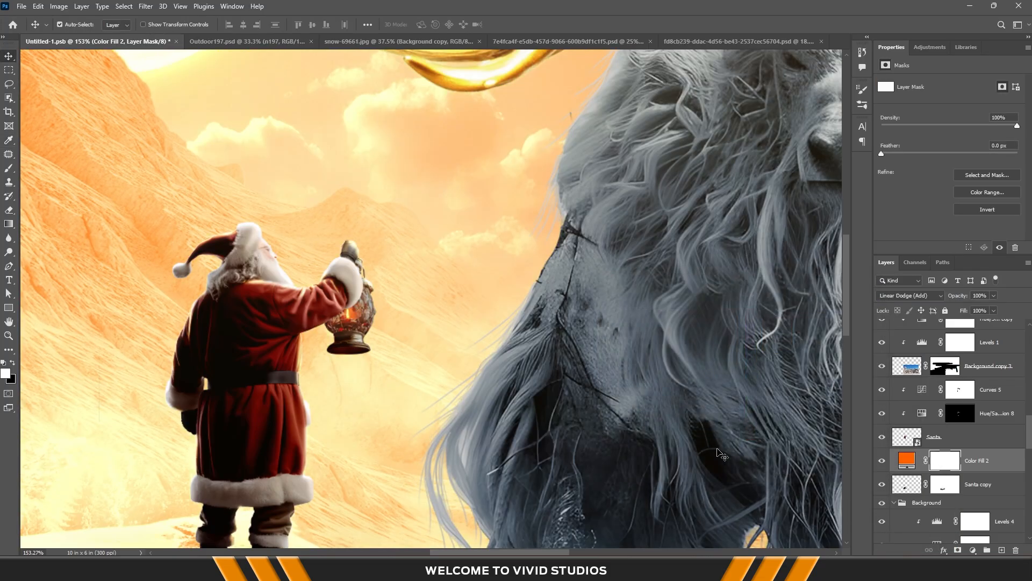
Invert the Color Fill 2 mask and paint a soft glow over the lantern with a 150 px white brush
{"action": "key", "text": "ctrl+i"}
{"action": "key", "text": "b"}
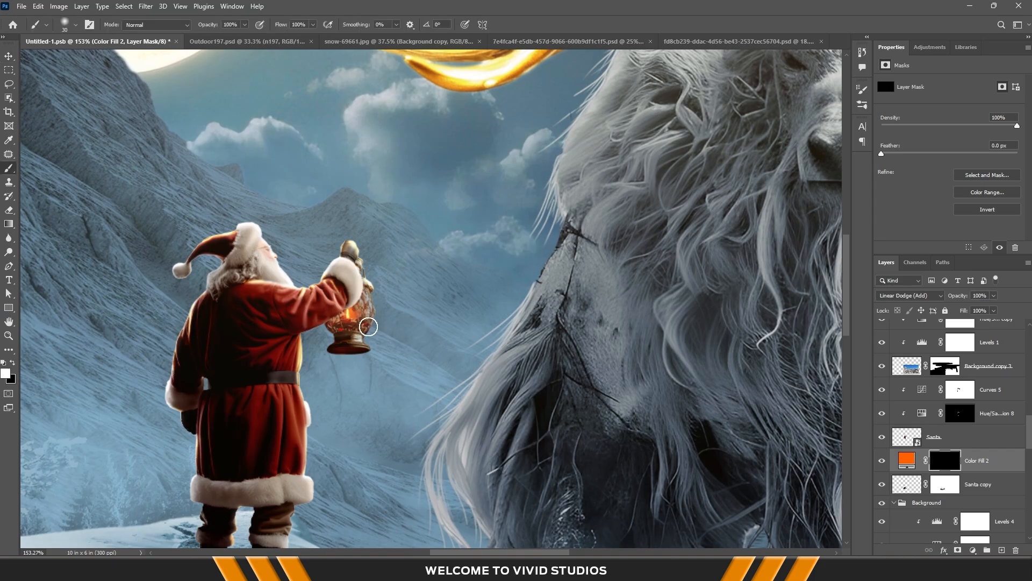
{"action": "key", "text": "bracketright"}
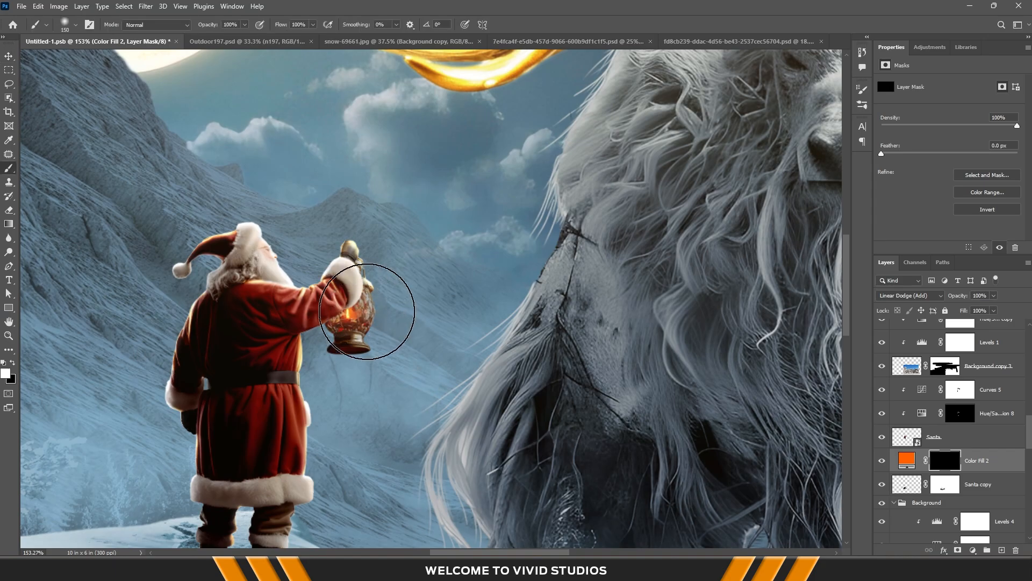
{"action": "left_click", "coordinate": [377, 306]}
{"action": "key", "text": "ctrl+z"}
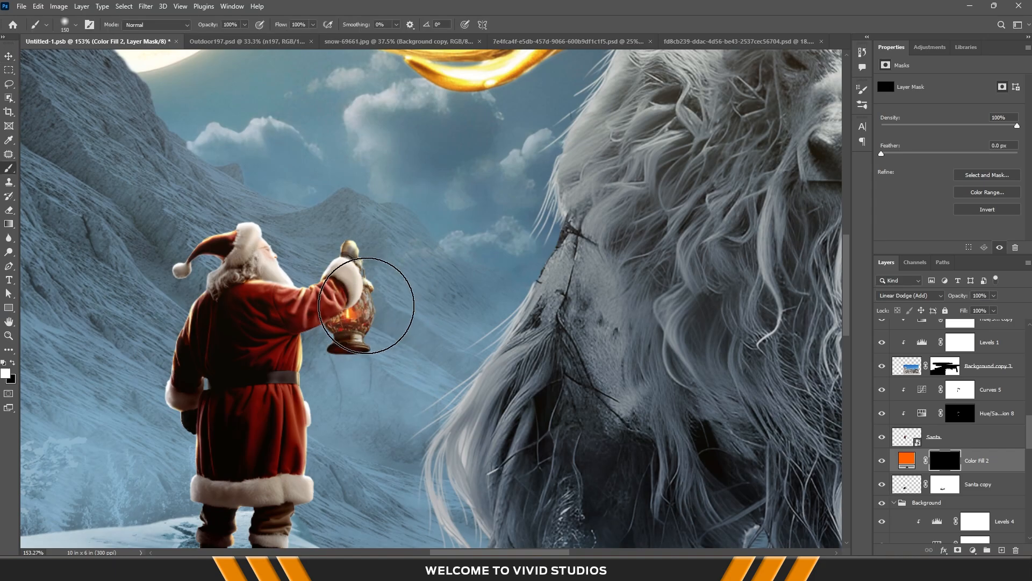
{"action": "left_click", "coordinate": [366, 305]}
Move Color Fill 2 above Curves 5 and mask its glow off Santa's glove and fur cuff with a 40 px black brush
{"action": "left_click_drag", "start_coordinate": [976, 455], "coordinate": [978, 378]}
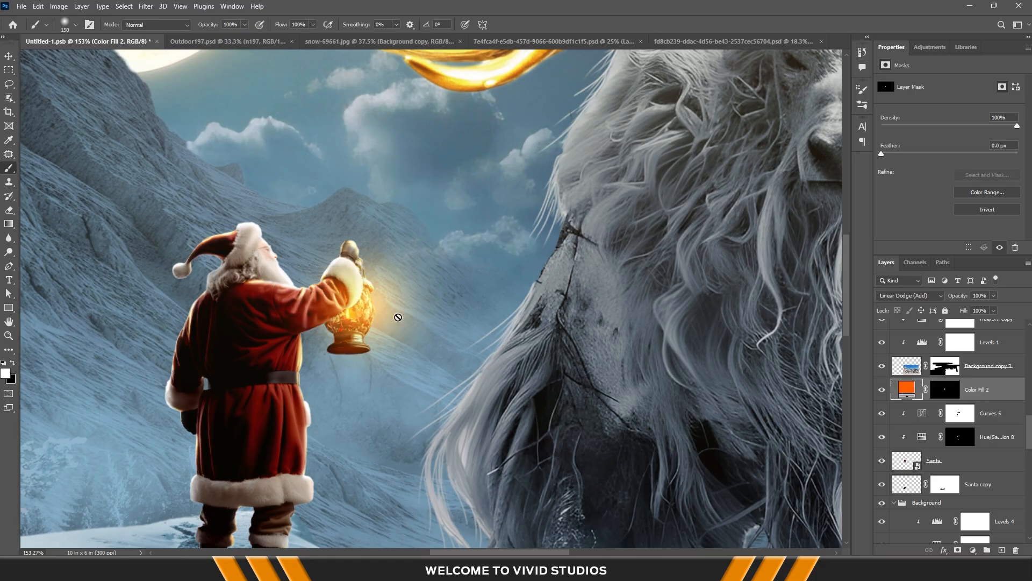
{"action": "left_click", "coordinate": [944, 390]}
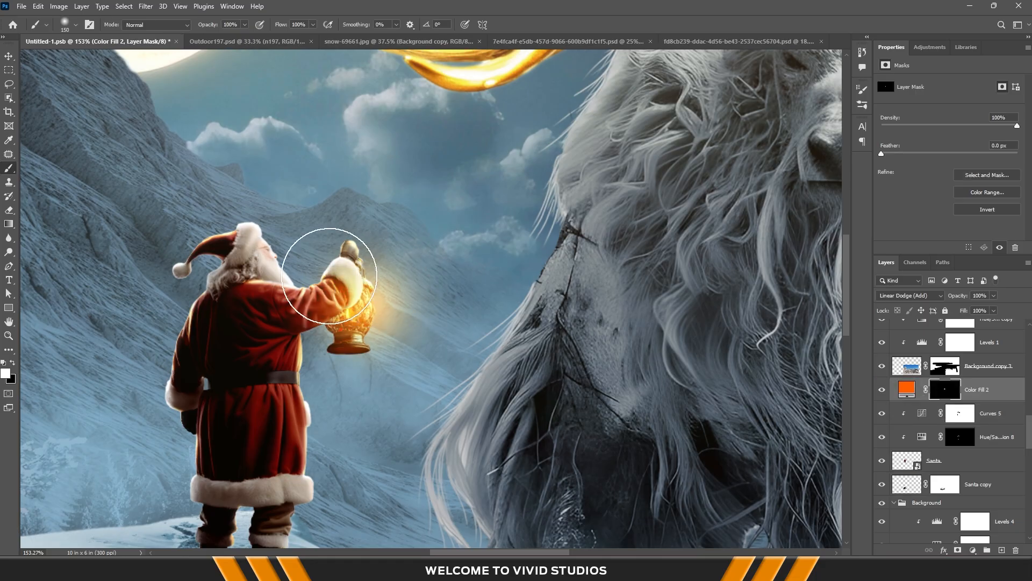
{"action": "key", "text": "bracketleft"}
{"action": "key", "text": "bracketleft"}
{"action": "key", "text": "bracketleft"}
{"action": "key", "text": "bracketleft"}
{"action": "key", "text": "bracketleft"}
{"action": "key", "text": "bracketleft"}
{"action": "key", "text": "bracketleft"}
{"action": "key", "text": "bracketleft"}
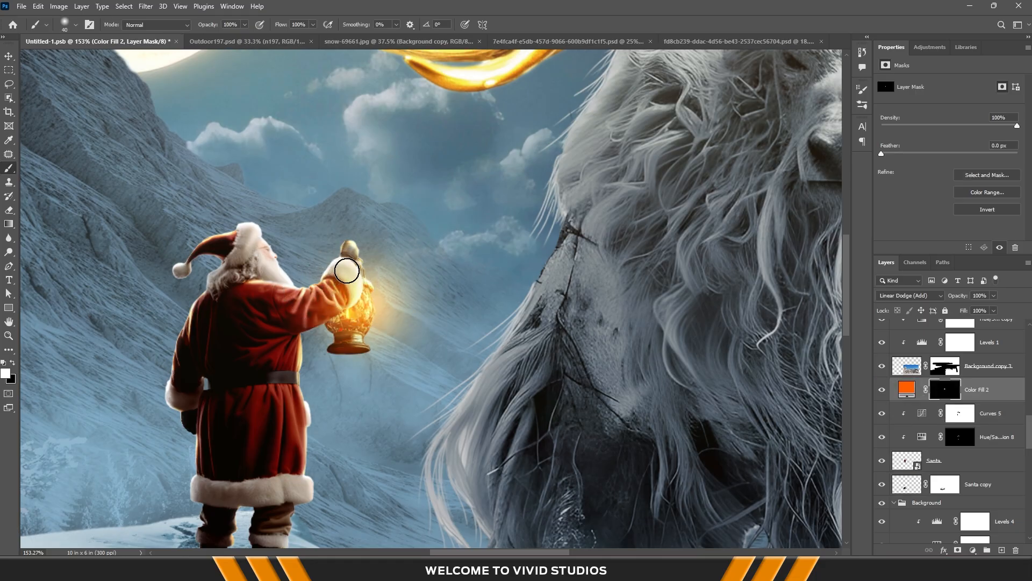
{"action": "key", "text": "x"}
{"action": "mouse_move", "coordinate": [347, 265]}
{"action": "left_mouse_down"}
{"action": "mouse_move", "coordinate": [340, 297]}
{"action": "mouse_move", "coordinate": [304, 316]}
{"action": "mouse_move", "coordinate": [348, 257]}
{"action": "left_mouse_up"}
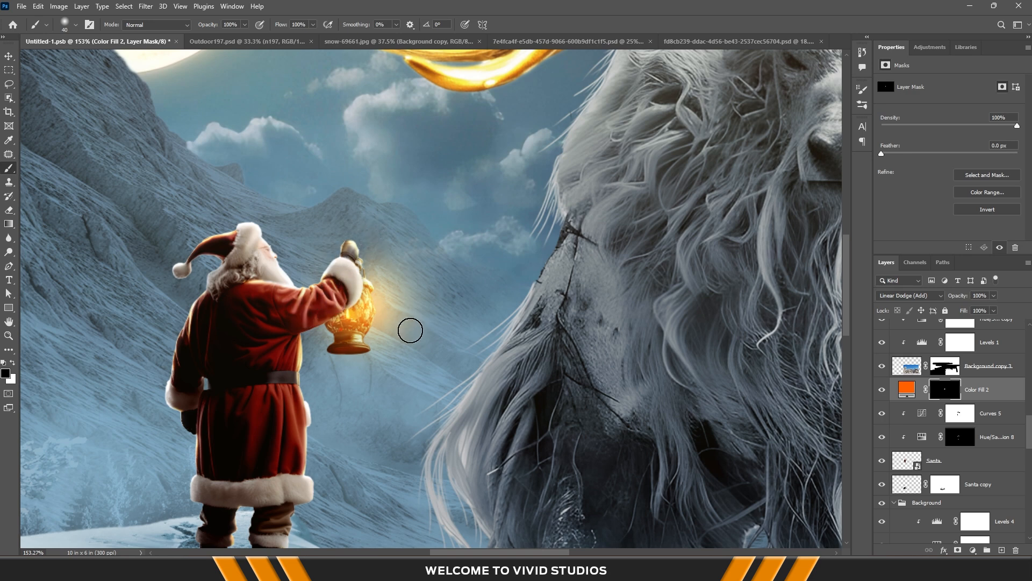
Spread the lantern's glow onto the mountainside beside it by painting the Color Fill 2 mask with a 125 px white brush
{"action": "key", "text": "bracketright"}
{"action": "key", "text": "bracketright"}
{"action": "key", "text": "bracketright"}
{"action": "key", "text": "bracketright"}
{"action": "key", "text": "bracketright"}
{"action": "key", "text": "bracketright"}
{"action": "key", "text": "bracketright"}
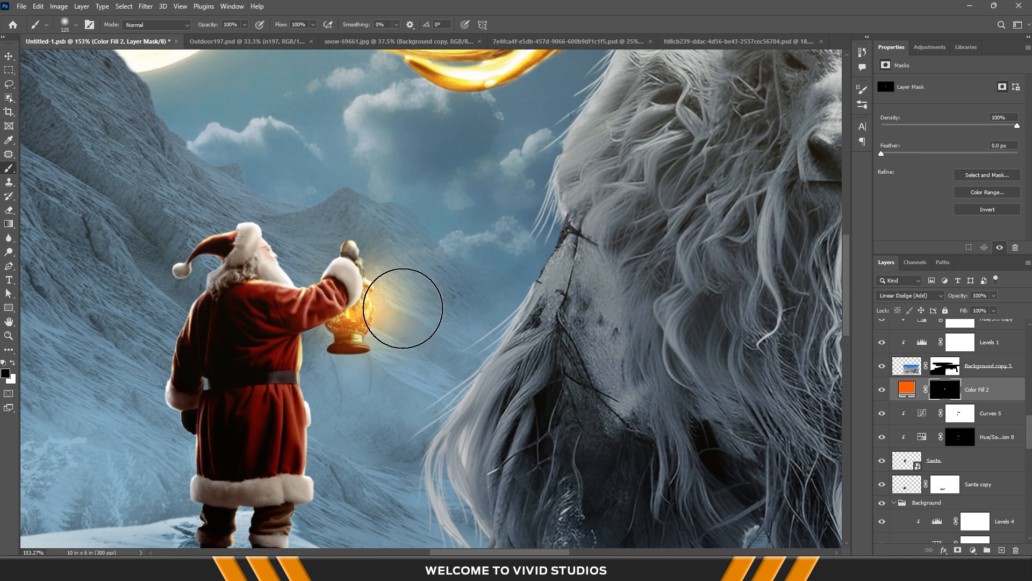
{"action": "left_click", "coordinate": [409, 310]}
{"action": "key", "text": "x"}
{"action": "left_click", "coordinate": [411, 308]}
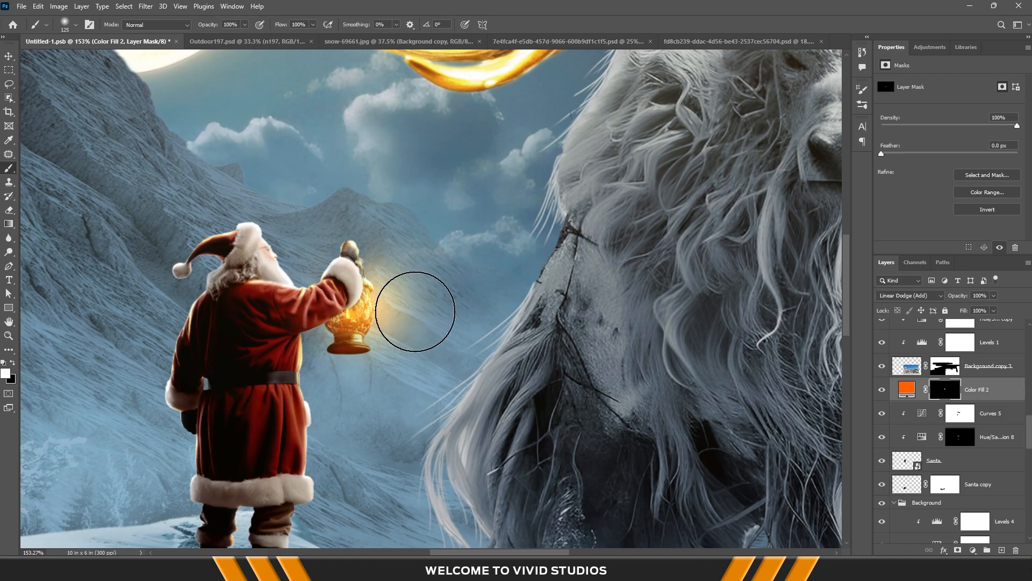
{"action": "left_click", "coordinate": [405, 305]}
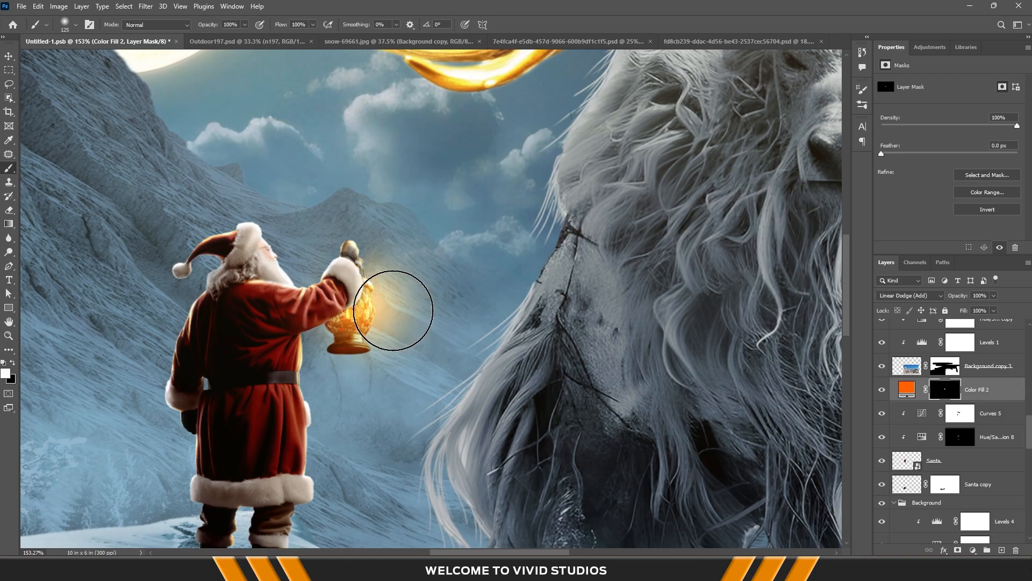
{"action": "left_click", "coordinate": [394, 307]}
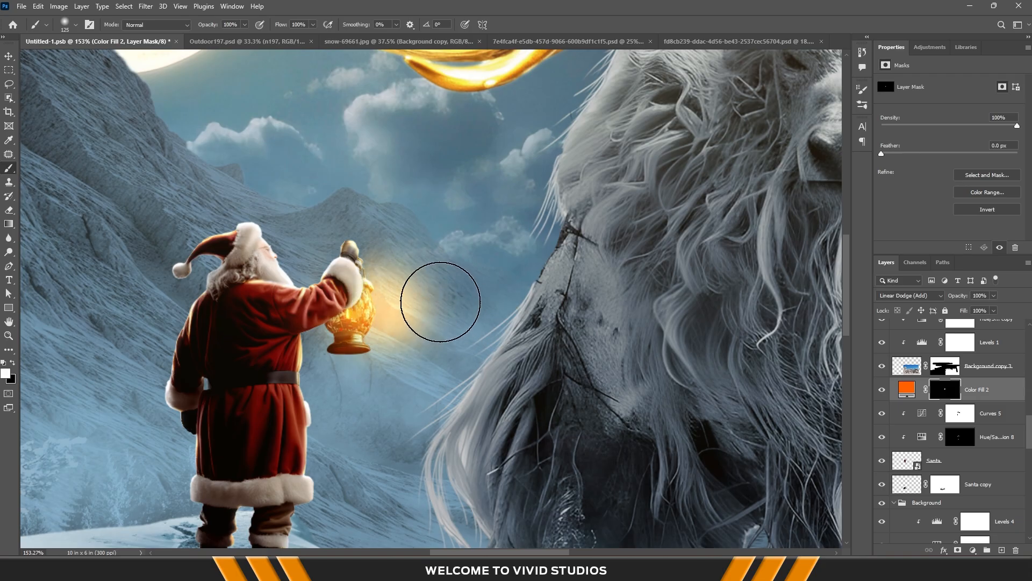
Mask the orange glow off the lantern's metal base with a 20 px black brush on the Color Fill 2 mask
{"action": "key", "text": "bracketleft"}
{"action": "key", "text": "bracketleft"}
{"action": "key", "text": "bracketleft"}
{"action": "key", "text": "bracketleft"}
{"action": "key", "text": "bracketleft"}
{"action": "key", "text": "bracketleft"}
{"action": "key", "text": "bracketleft"}
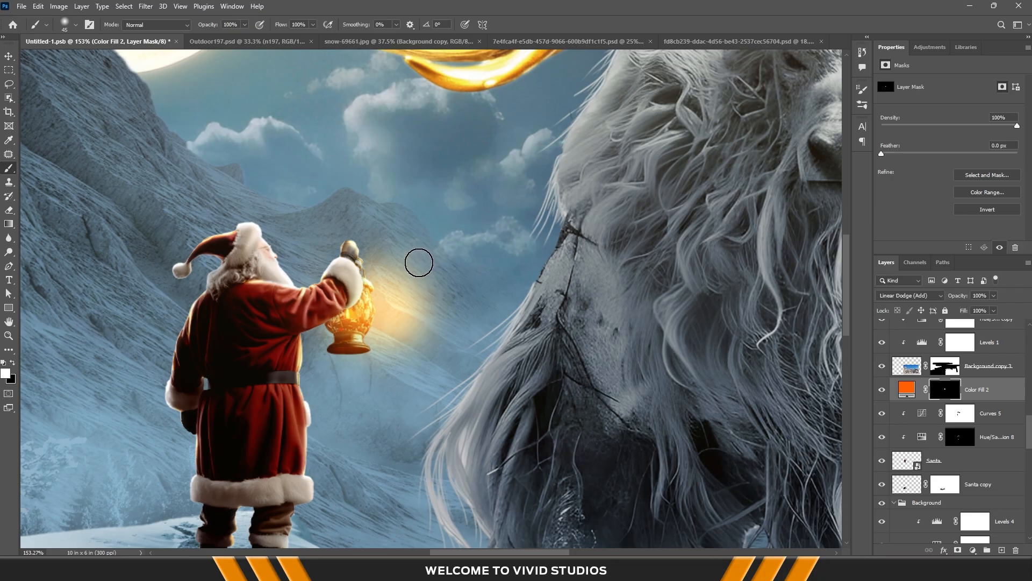
{"action": "key", "text": "x"}
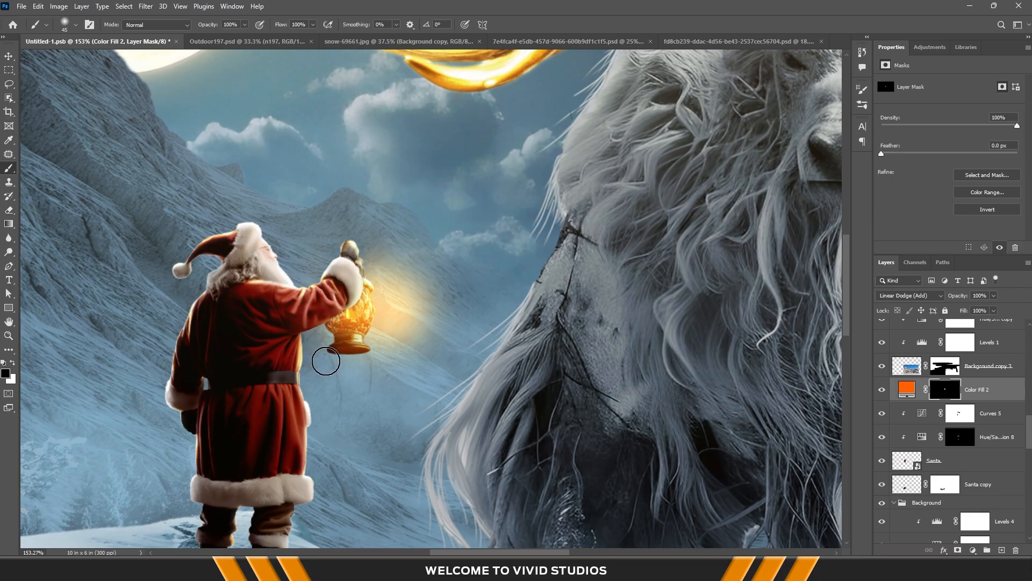
{"action": "key", "text": "bracketleft"}
{"action": "key", "text": "bracketleft"}
{"action": "key", "text": "bracketleft"}
{"action": "key", "text": "bracketleft"}
{"action": "key", "text": "bracketleft"}
{"action": "scroll", "coordinate": [362, 363], "scroll_direction": "up", "scroll_amount": 2}
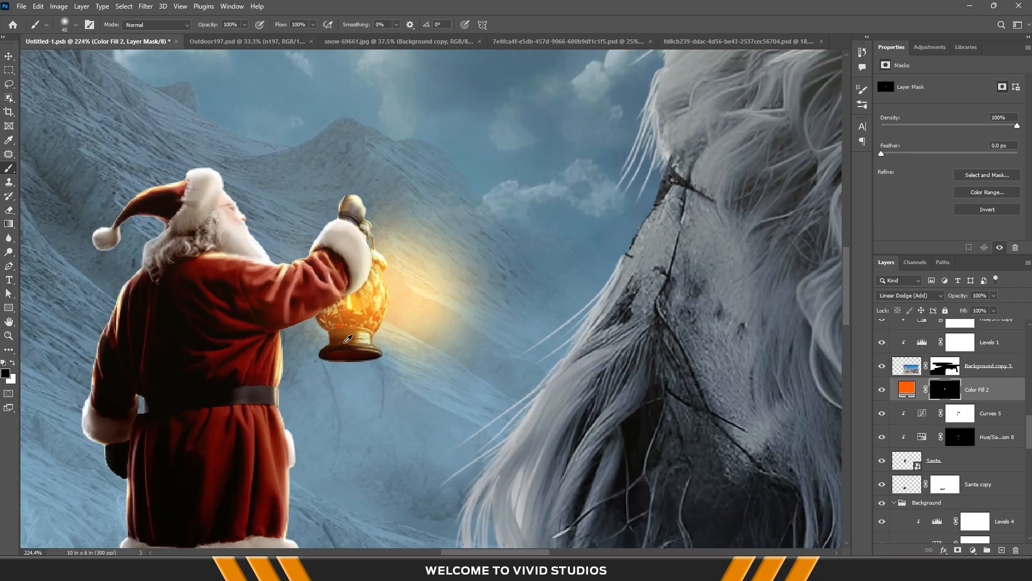
{"action": "mouse_move", "coordinate": [358, 340]}
{"action": "left_mouse_down"}
{"action": "mouse_move", "coordinate": [313, 344]}
{"action": "mouse_move", "coordinate": [344, 342]}
{"action": "mouse_move", "coordinate": [322, 342]}
{"action": "mouse_move", "coordinate": [309, 305]}
{"action": "mouse_move", "coordinate": [325, 338]}
{"action": "mouse_move", "coordinate": [358, 338]}
{"action": "left_mouse_up"}
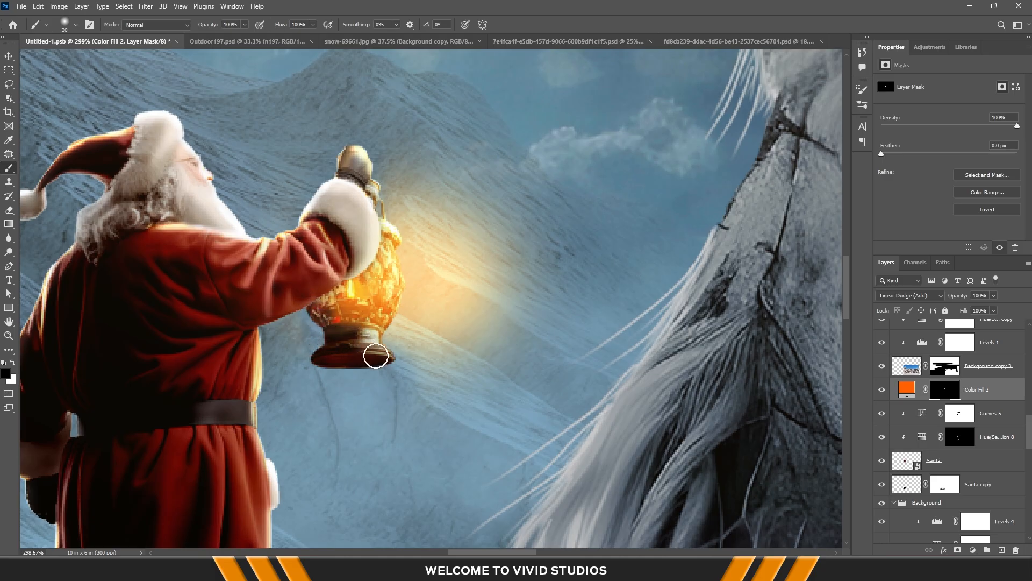
Set Color Fill 2's blend mode to Linear Dodge (Add) and its fill colour to orange ff5400
{"action": "scroll", "coordinate": [461, 347], "scroll_direction": "down", "scroll_amount": 8}
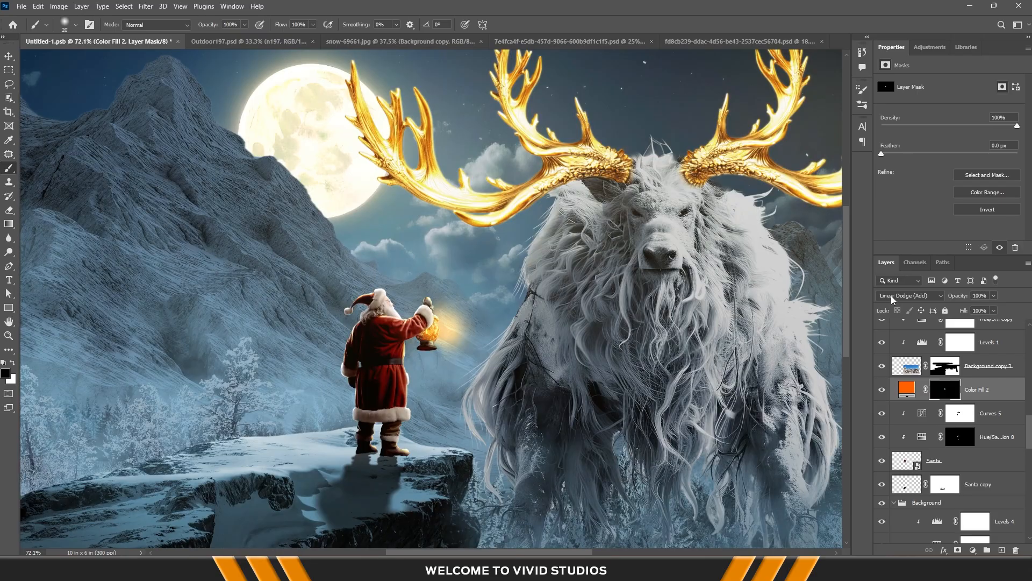
{"action": "left_click", "coordinate": [892, 295]}
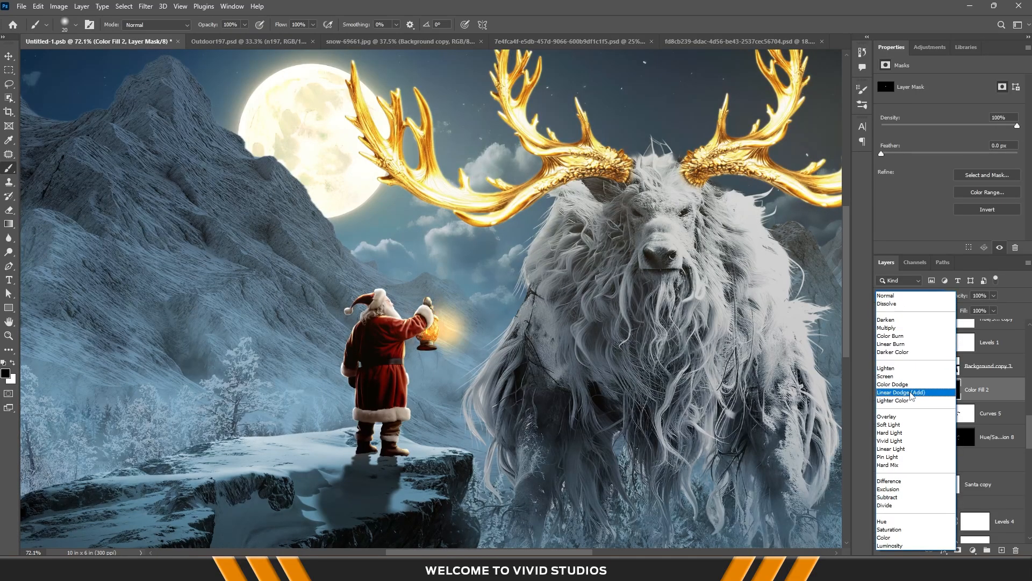
{"action": "left_click", "coordinate": [916, 393]}
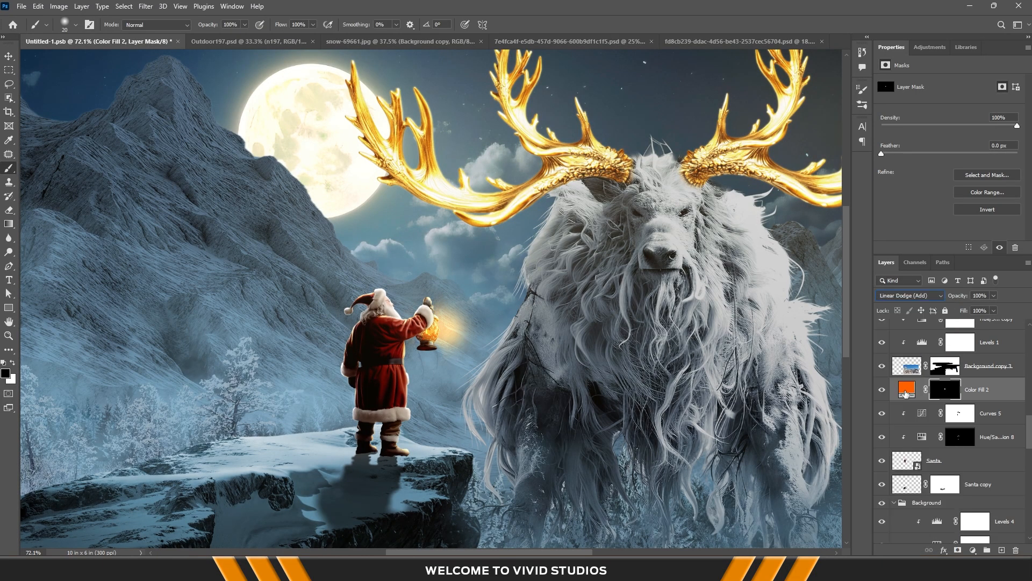
{"action": "double_click", "coordinate": [905, 394]}
{"action": "mouse_move", "coordinate": [726, 344]}
{"action": "left_mouse_down"}
{"action": "mouse_move", "coordinate": [752, 337]}
{"action": "mouse_move", "coordinate": [765, 386]}
{"action": "mouse_move", "coordinate": [672, 429]}
{"action": "mouse_move", "coordinate": [740, 369]}
{"action": "mouse_move", "coordinate": [741, 306]}
{"action": "left_mouse_up"}
{"action": "left_click_drag", "start_coordinate": [753, 435], "coordinate": [753, 437]}
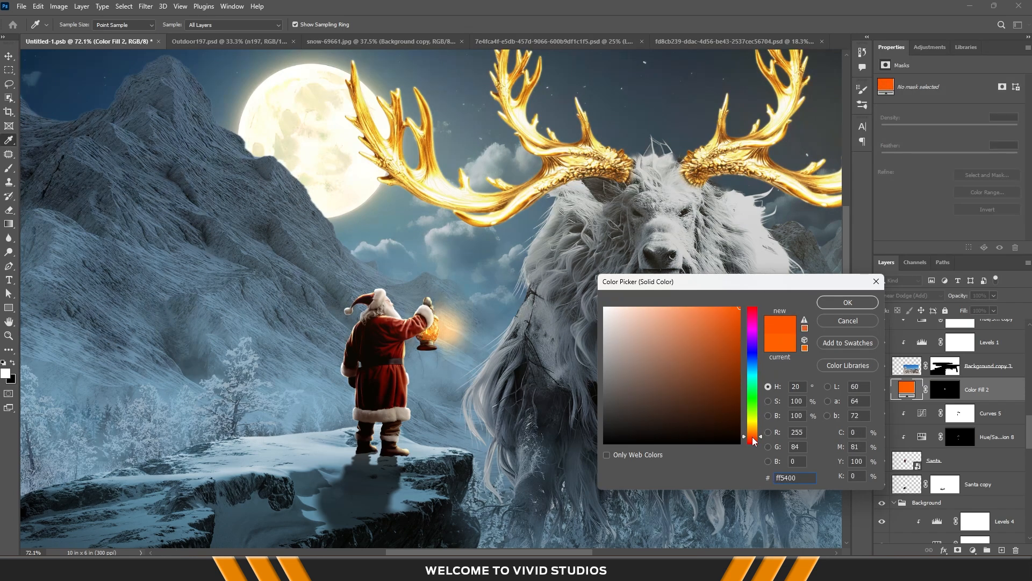
{"action": "left_click", "coordinate": [833, 309]}
Trim the lantern glow's outer edge on the Color Fill 2 mask with a 100 px black brush, and set the brush flow to 75%
{"action": "key", "text": "b"}
{"action": "left_click", "coordinate": [951, 389]}
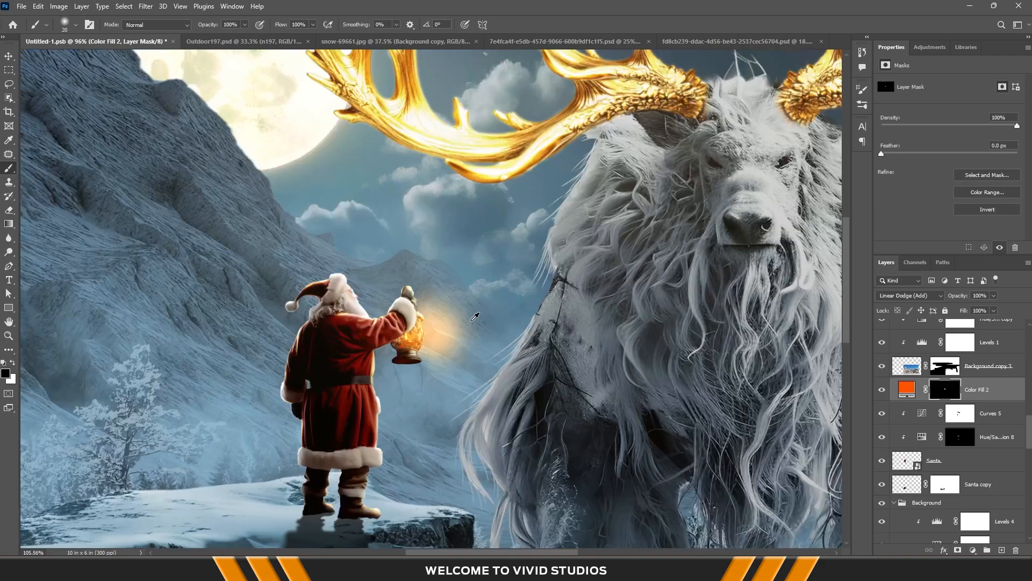
{"action": "scroll", "coordinate": [451, 329], "scroll_direction": "up", "scroll_amount": 5}
{"action": "key", "text": "bracketright"}
{"action": "key", "text": "bracketright"}
{"action": "key", "text": "bracketright"}
{"action": "key", "text": "bracketright"}
{"action": "key", "text": "bracketright"}
{"action": "key", "text": "bracketright"}
{"action": "key", "text": "bracketright"}
{"action": "key", "text": "bracketright"}
{"action": "key", "text": "bracketright"}
{"action": "key", "text": "bracketright"}
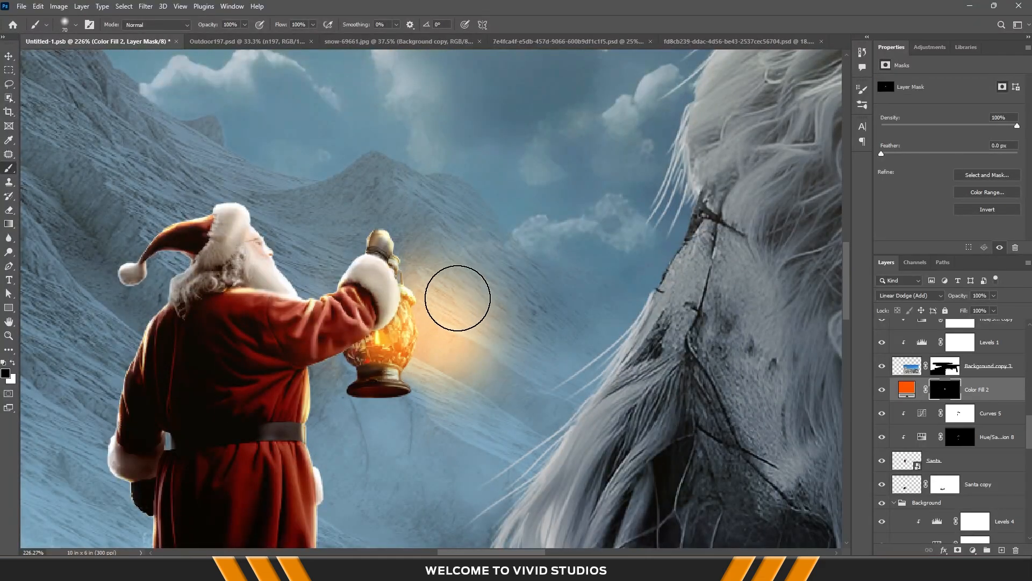
{"action": "mouse_move", "coordinate": [492, 285]}
{"action": "left_mouse_down"}
{"action": "mouse_move", "coordinate": [516, 323]}
{"action": "mouse_move", "coordinate": [475, 438]}
{"action": "left_mouse_up"}
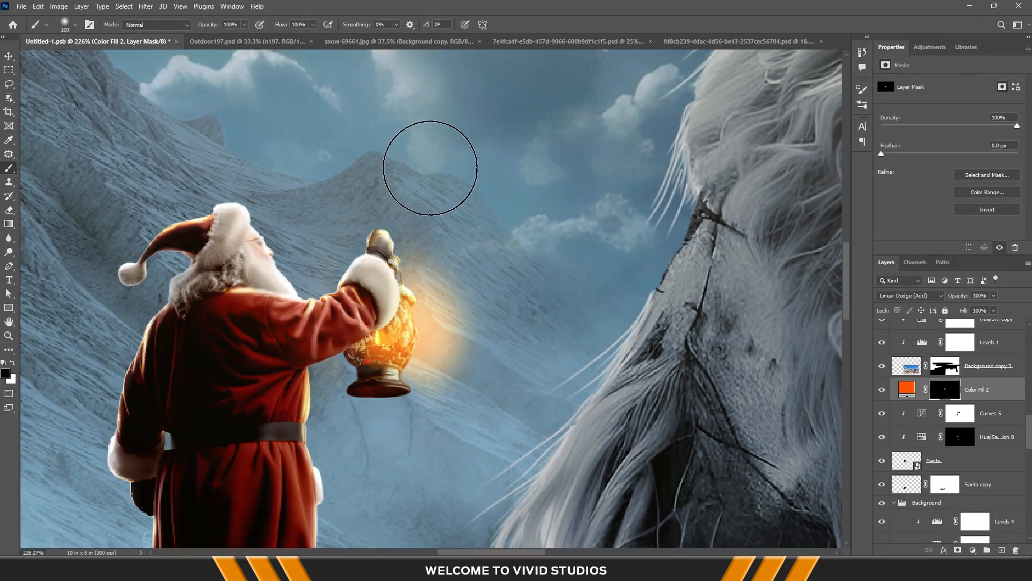
{"action": "left_click", "coordinate": [313, 24]}
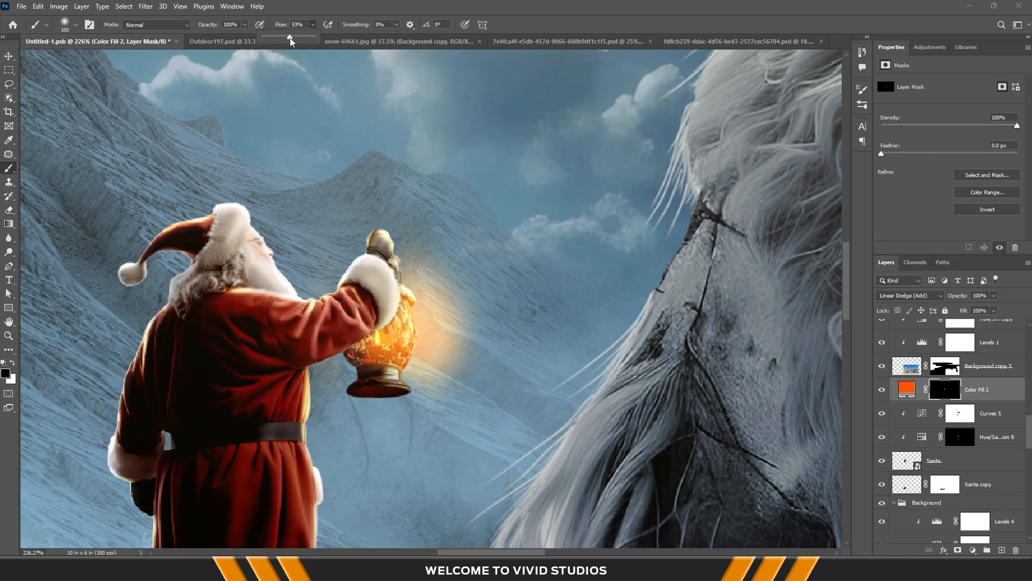
{"action": "left_click_drag", "start_coordinate": [290, 39], "coordinate": [303, 39]}
{"action": "scroll", "coordinate": [369, 430], "scroll_direction": "down", "scroll_amount": 5}
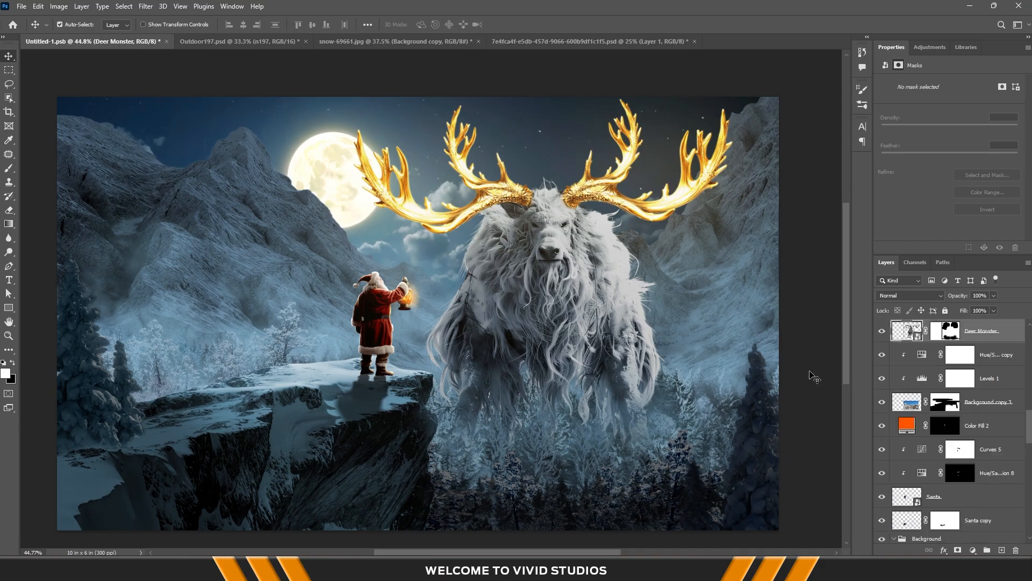
Collapse Group 1 and toggle its visibility to check what it contains
{"action": "scroll", "coordinate": [942, 462], "scroll_direction": "down", "scroll_amount": 2}
{"action": "left_click_drag", "start_coordinate": [1000, 413], "coordinate": [998, 472]}
{"action": "left_click", "coordinate": [500, 226]}
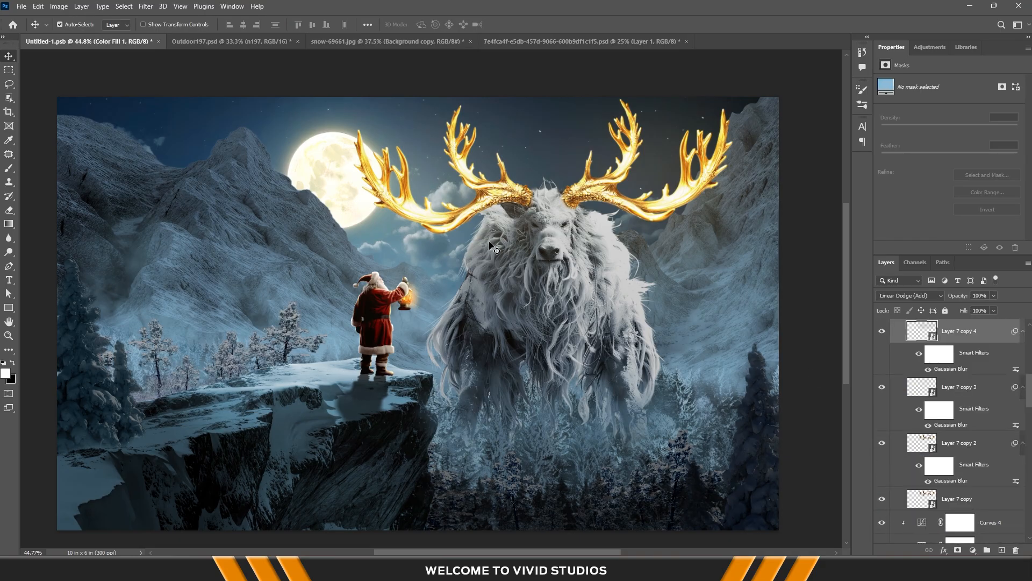
{"action": "scroll", "coordinate": [900, 406], "scroll_direction": "down", "scroll_amount": 1}
{"action": "left_click", "coordinate": [894, 398]}
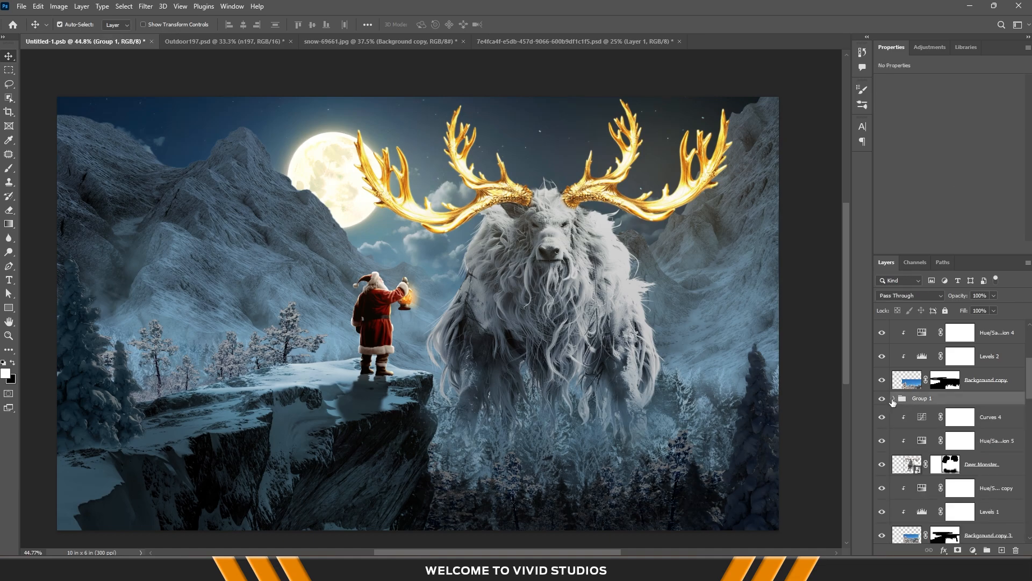
{"action": "left_click", "coordinate": [882, 398]}
{"action": "left_click", "coordinate": [882, 399]}
Add a Hue/Saturation adjustment clipped to the Deer Monster layer and place it above Hue/Saturation 5
{"action": "left_click", "coordinate": [1003, 474]}
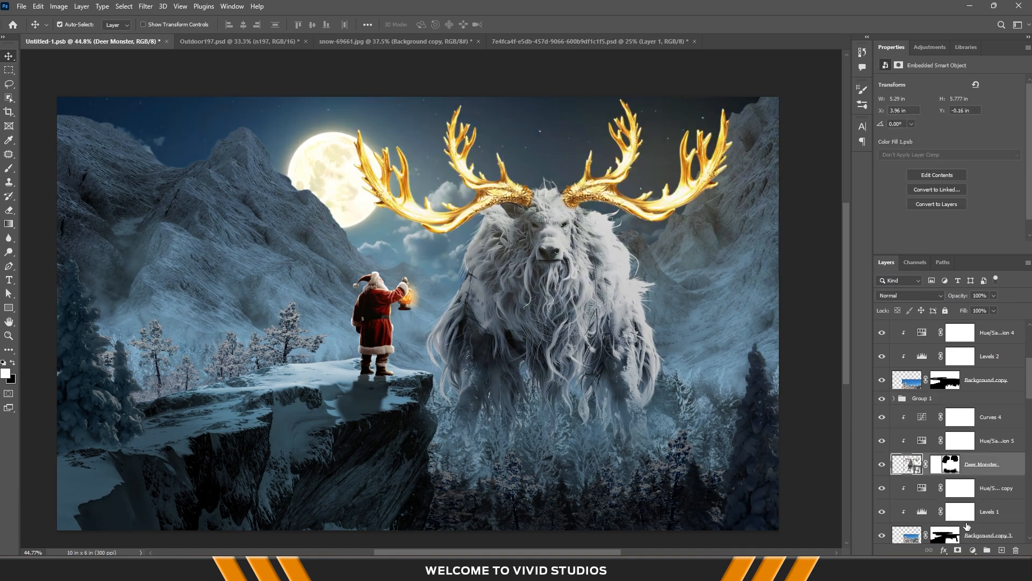
{"action": "left_click", "coordinate": [970, 550]}
{"action": "left_click", "coordinate": [985, 453]}
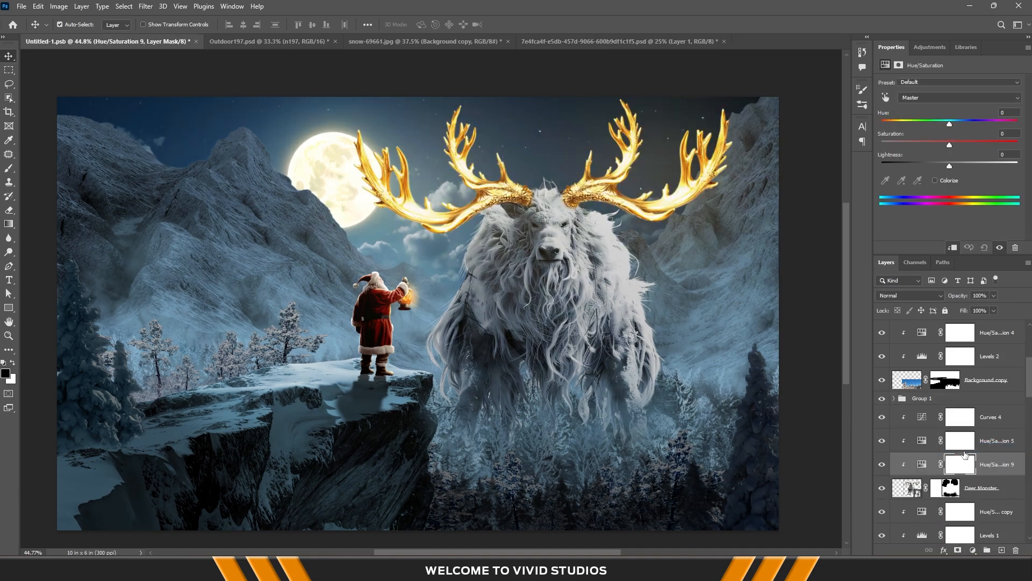
{"action": "left_click_drag", "start_coordinate": [985, 461], "coordinate": [992, 438]}
Colorize the monster golden with hue about 37 and saturation 56, and invert the Hue/Saturation 9 mask to hide the tint
{"action": "left_click", "coordinate": [940, 180]}
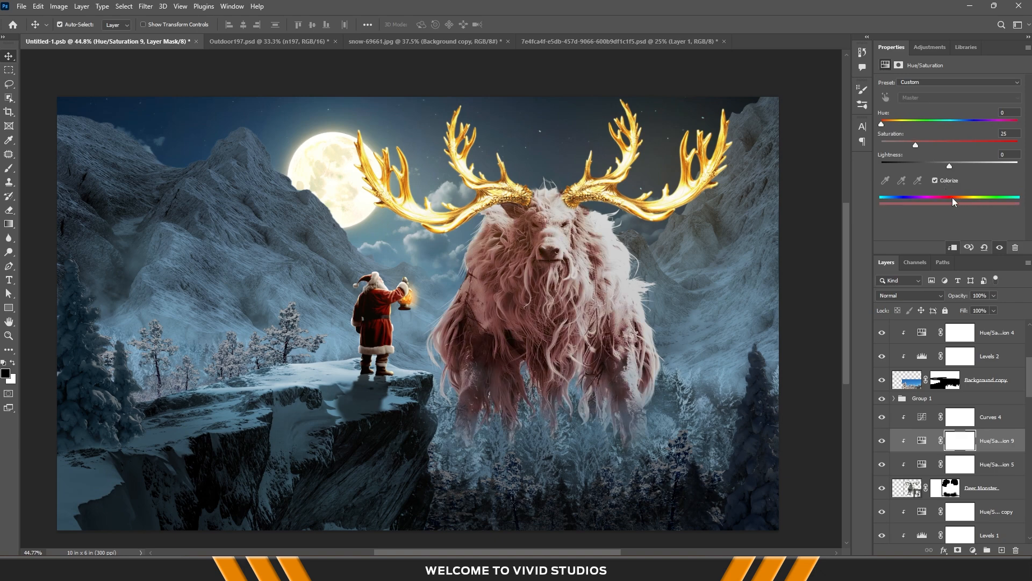
{"action": "left_click_drag", "start_coordinate": [894, 129], "coordinate": [960, 154]}
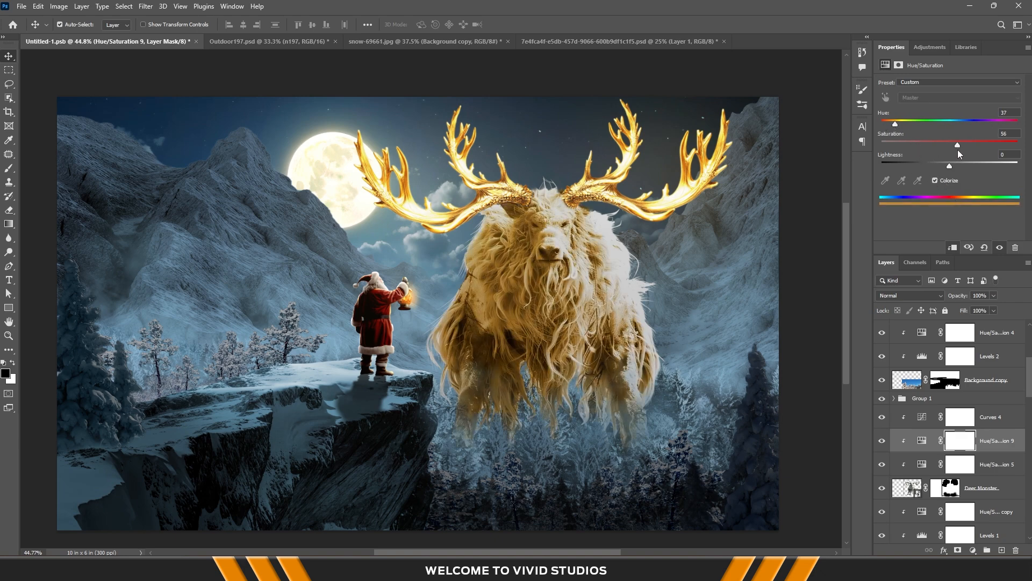
{"action": "left_click_drag", "start_coordinate": [896, 125], "coordinate": [894, 128]}
{"action": "left_click", "coordinate": [954, 443]}
{"action": "key", "text": "ctrl+i"}
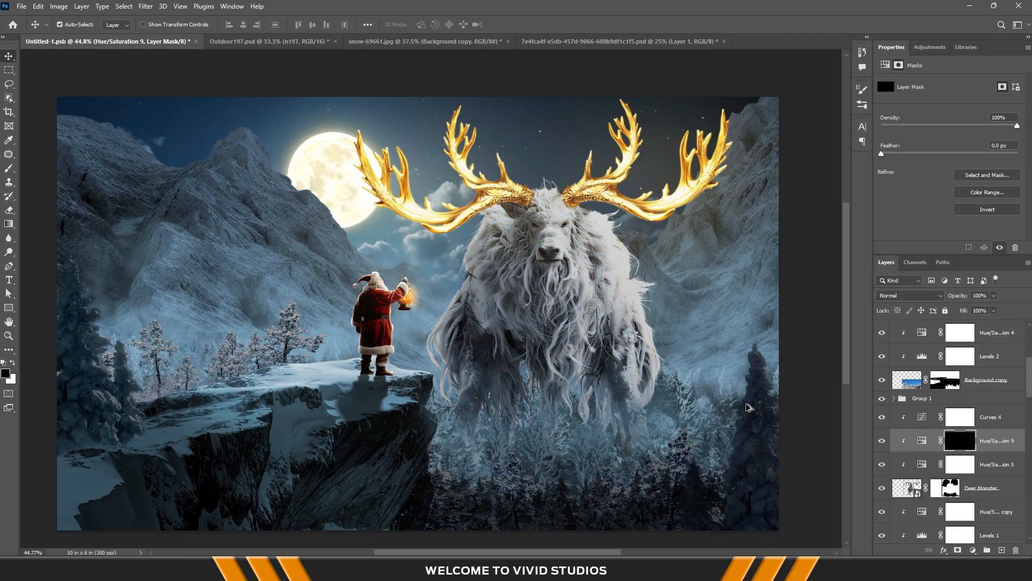
Paint the golden tint onto the fur beneath the antler bases with a 45 px white brush on the Hue/Saturation 9 mask
{"action": "scroll", "coordinate": [562, 239], "scroll_direction": "up", "scroll_amount": 3}
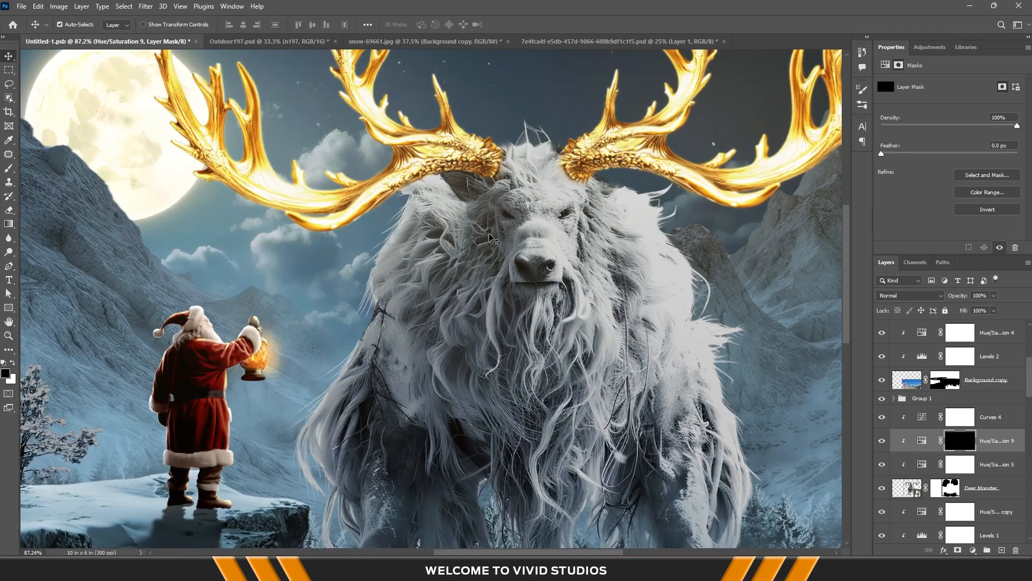
{"action": "key", "text": "b"}
{"action": "key", "text": "bracketright"}
{"action": "key", "text": "bracketright"}
{"action": "key", "text": "bracketright"}
{"action": "key", "text": "bracketright"}
{"action": "key", "text": "bracketright"}
{"action": "key", "text": "bracketright"}
{"action": "key", "text": "bracketright"}
{"action": "key", "text": "bracketright"}
{"action": "key", "text": "bracketright"}
{"action": "key", "text": "bracketright"}
{"action": "key", "text": "bracketright"}
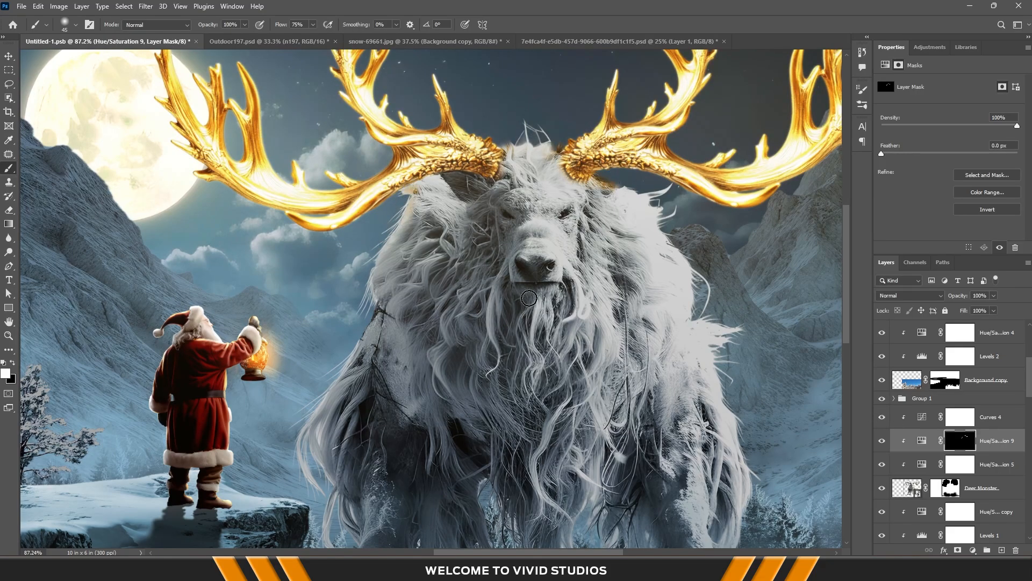
Brighten the outer fur of the monster's Santa-side shoulder and arm with a small black brush on the Curves 4 mask
{"action": "left_click", "coordinate": [958, 418]}
{"action": "key", "text": "x"}
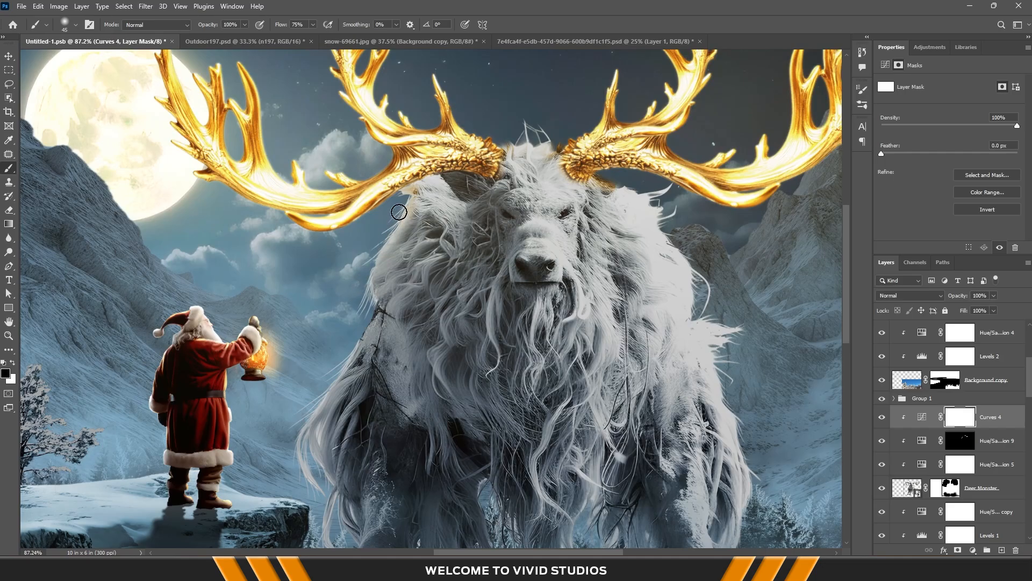
{"action": "left_click_drag", "start_coordinate": [398, 207], "coordinate": [354, 295]}
{"action": "left_click_drag", "start_coordinate": [379, 247], "coordinate": [317, 424]}
{"action": "scroll", "coordinate": [309, 347], "scroll_direction": "down", "scroll_amount": 3}
{"action": "mouse_move", "coordinate": [310, 347]}
{"action": "left_mouse_down"}
{"action": "mouse_move", "coordinate": [322, 421]}
{"action": "mouse_move", "coordinate": [326, 383]}
{"action": "left_mouse_up"}
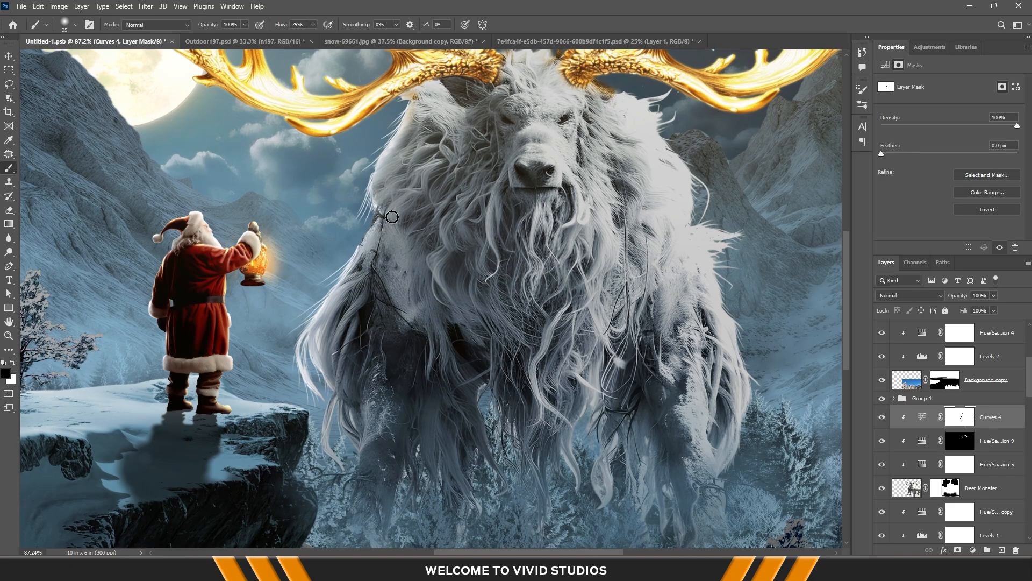
Brighten the monster's forehead and the fur between its antlers with a 50 px black brush on the Curves 4 mask
{"action": "mouse_move", "coordinate": [392, 216]}
{"action": "left_mouse_down"}
{"action": "mouse_move", "coordinate": [317, 366]}
{"action": "mouse_move", "coordinate": [362, 266]}
{"action": "left_mouse_up"}
{"action": "key", "text": "]"}
{"action": "key", "text": "]"}
{"action": "key", "text": "]"}
{"action": "key", "text": "]"}
{"action": "key", "text": "]"}
{"action": "key", "text": "]"}
{"action": "key", "text": "]"}
{"action": "key", "text": "]"}
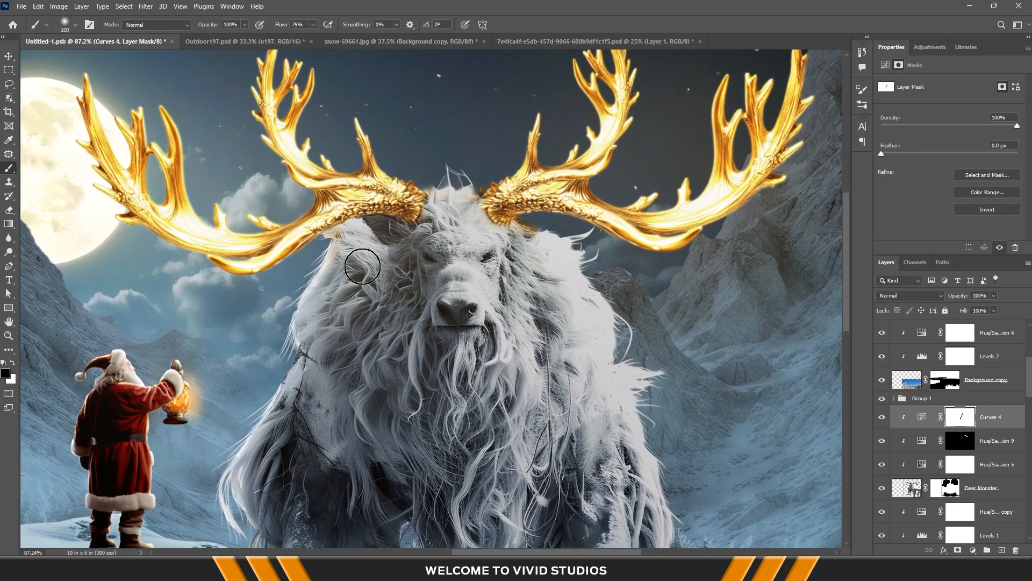
{"action": "key", "text": "["}
{"action": "key", "text": "["}
{"action": "key", "text": "["}
{"action": "key", "text": "["}
{"action": "key", "text": "["}
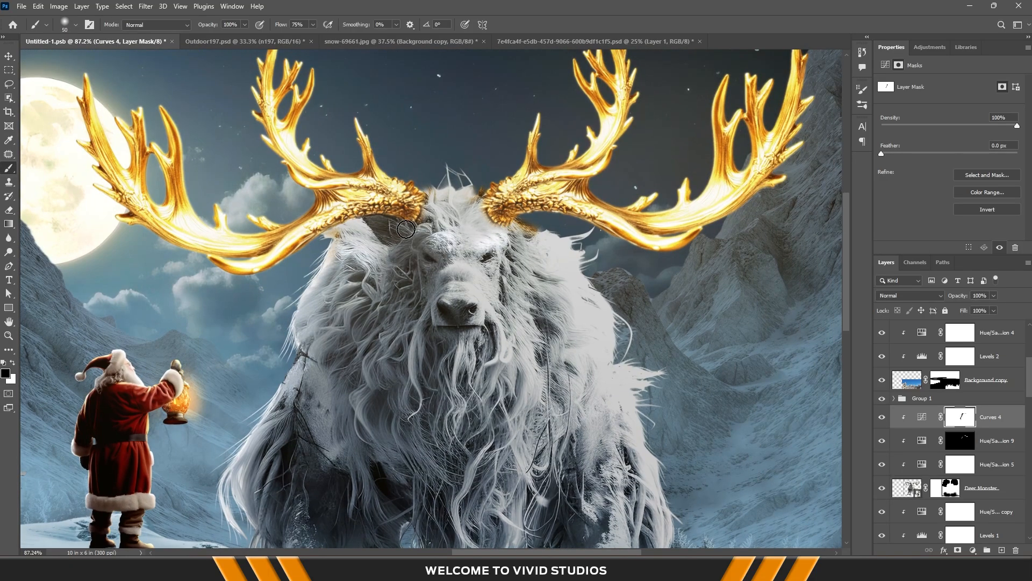
{"action": "mouse_move", "coordinate": [406, 229]}
{"action": "left_mouse_down"}
{"action": "mouse_move", "coordinate": [381, 220]}
{"action": "mouse_move", "coordinate": [425, 214]}
{"action": "mouse_move", "coordinate": [444, 226]}
{"action": "mouse_move", "coordinate": [433, 196]}
{"action": "left_mouse_up"}
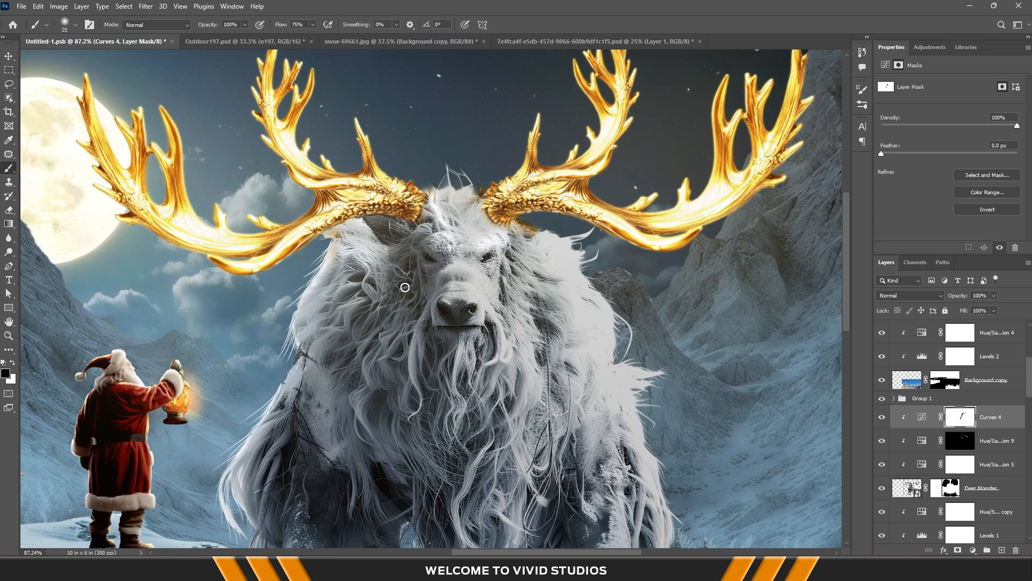
Highlight the bridge of the monster's nose and the strands beside its mouth with 40 px and 15 px black brushes on the Curves 4 mask
{"action": "mouse_move", "coordinate": [425, 306]}
{"action": "left_mouse_down"}
{"action": "mouse_move", "coordinate": [412, 409]}
{"action": "mouse_move", "coordinate": [415, 392]}
{"action": "left_mouse_up"}
{"action": "key", "text": "ctrl+z"}
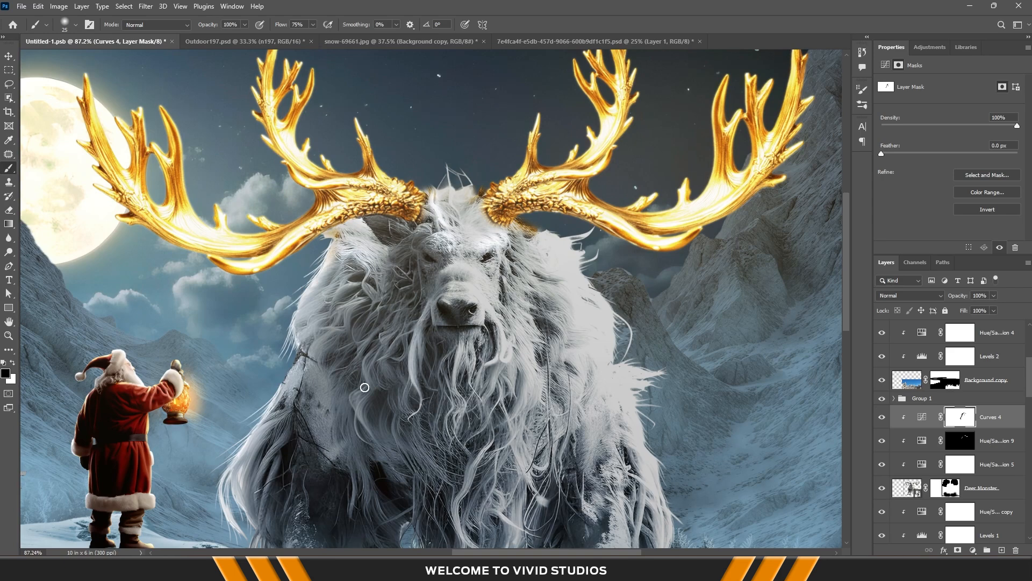
{"action": "key", "text": "bracketleft"}
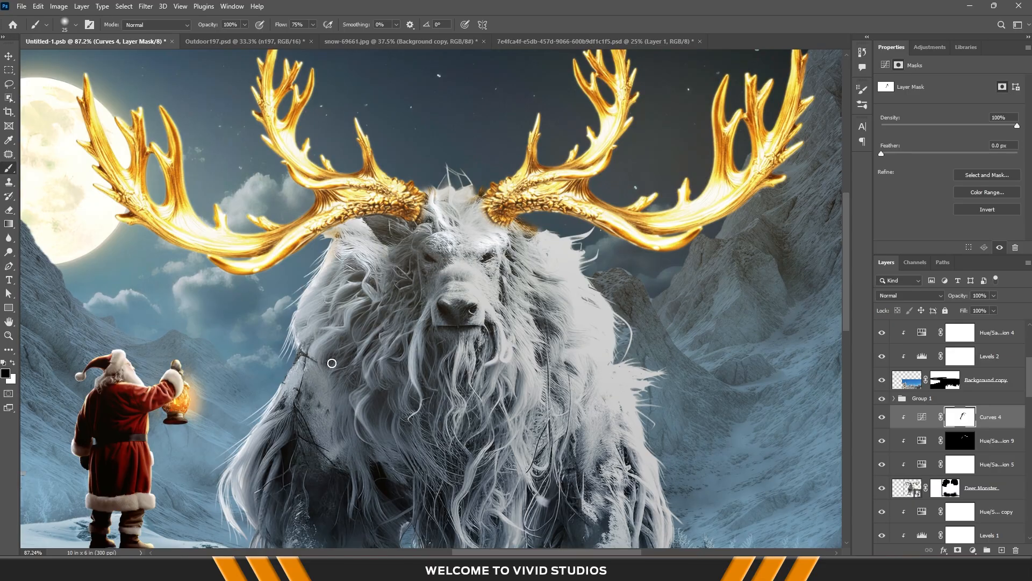
{"action": "left_click_drag", "start_coordinate": [368, 344], "coordinate": [340, 328]}
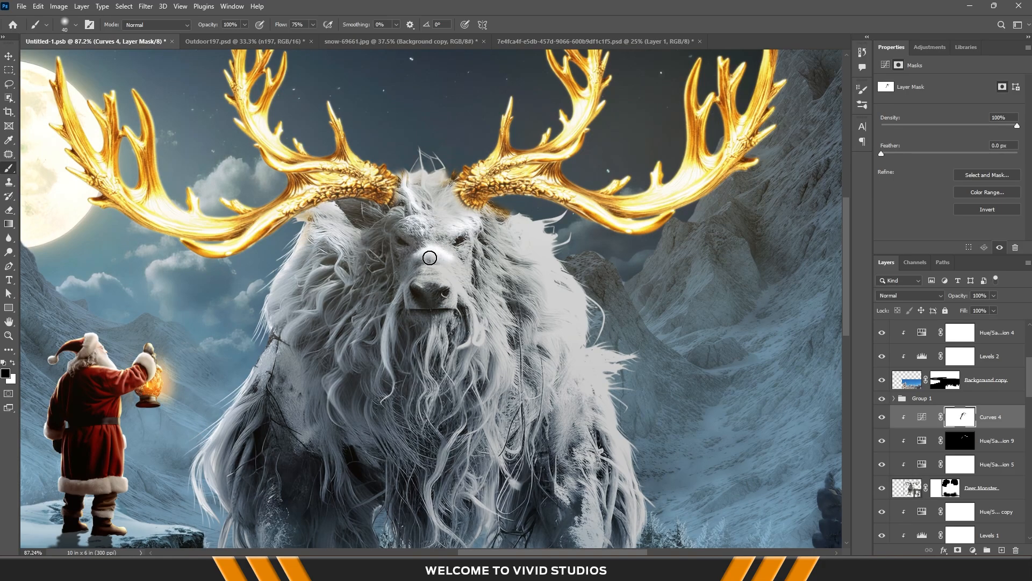
{"action": "key", "text": "bracketright"}
{"action": "key", "text": "bracketright"}
{"action": "key", "text": "bracketright"}
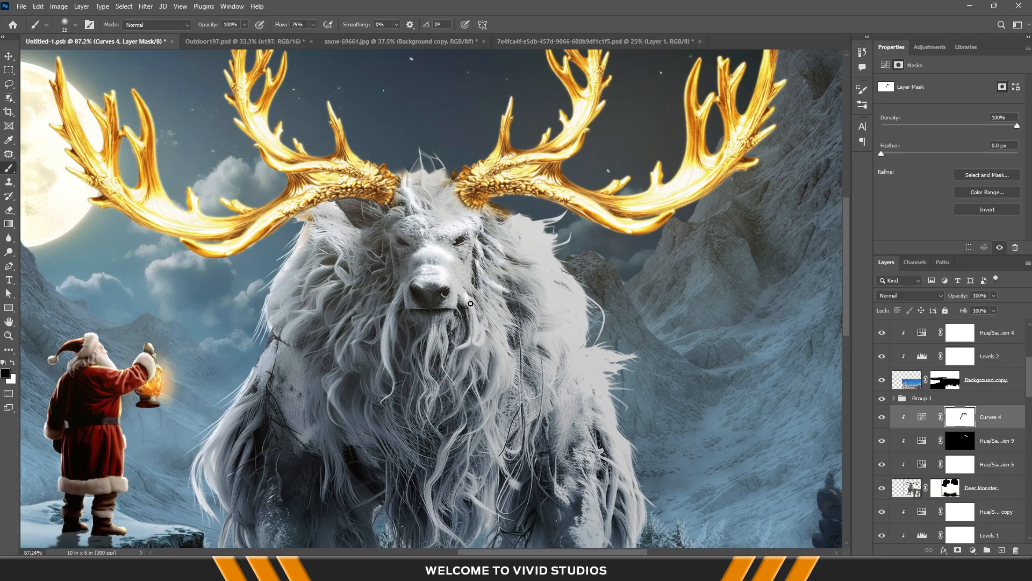
{"action": "scroll", "coordinate": [471, 256], "scroll_direction": "down", "scroll_amount": 1}
{"action": "key", "text": "x"}
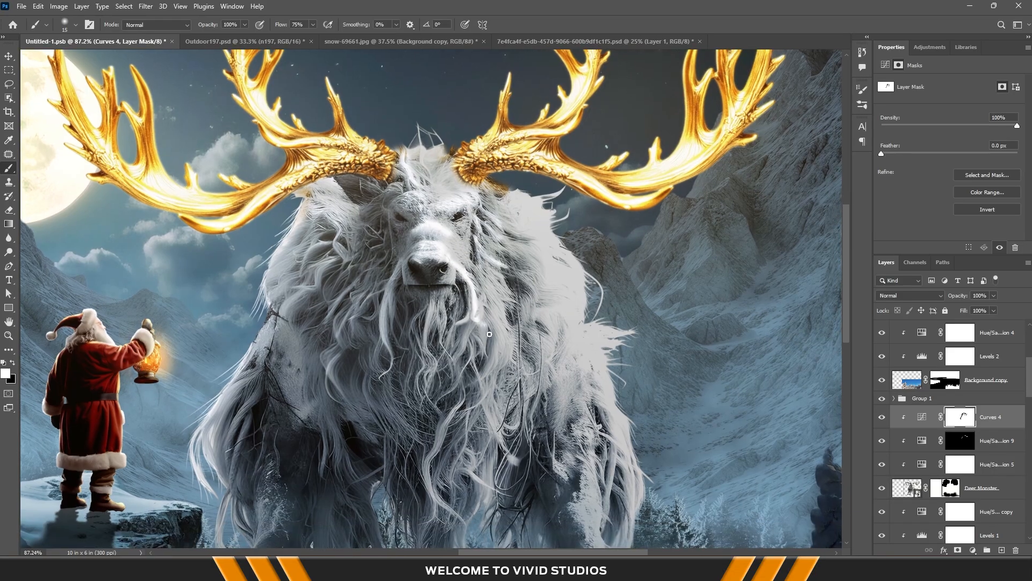
Brighten the monster's shoulder and arm on the side away from Santa with a 70 px black brush, lowering the flow to 40%
{"action": "key", "text": "]"}
{"action": "key", "text": "]"}
{"action": "key", "text": "]"}
{"action": "key", "text": "]"}
{"action": "mouse_move", "coordinate": [513, 198]}
{"action": "left_mouse_down"}
{"action": "mouse_move", "coordinate": [559, 212]}
{"action": "mouse_move", "coordinate": [540, 195]}
{"action": "mouse_move", "coordinate": [595, 280]}
{"action": "mouse_move", "coordinate": [587, 322]}
{"action": "left_mouse_up"}
{"action": "left_click", "coordinate": [312, 24]}
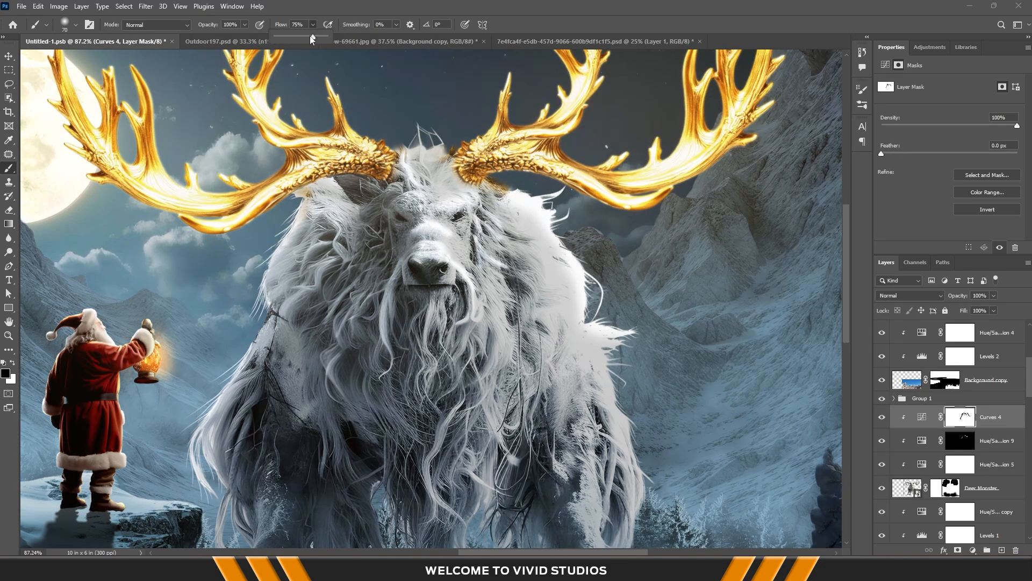
{"action": "left_click_drag", "start_coordinate": [571, 272], "coordinate": [629, 472]}
{"action": "left_click_drag", "start_coordinate": [626, 472], "coordinate": [619, 378]}
Softly brighten more fur on the monster's Santa-side shoulder and chest using the 70 px black brush at 40% flow on the Curves 4 mask
{"action": "left_click_drag", "start_coordinate": [480, 124], "coordinate": [488, 258]}
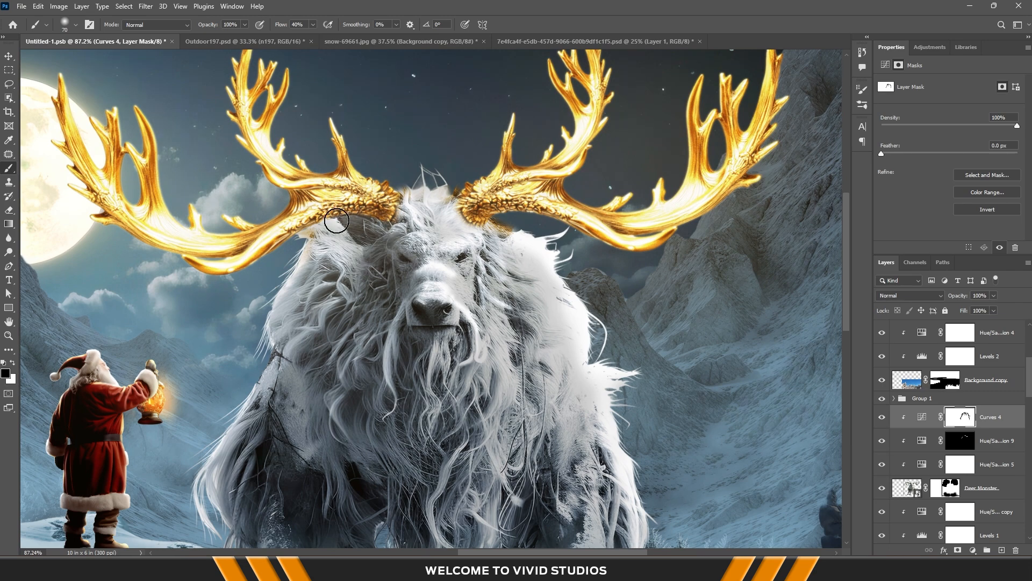
{"action": "scroll", "coordinate": [289, 340], "scroll_direction": "down", "scroll_amount": 1}
{"action": "left_click_drag", "start_coordinate": [276, 326], "coordinate": [292, 392]}
{"action": "left_click_drag", "start_coordinate": [320, 261], "coordinate": [328, 226]}
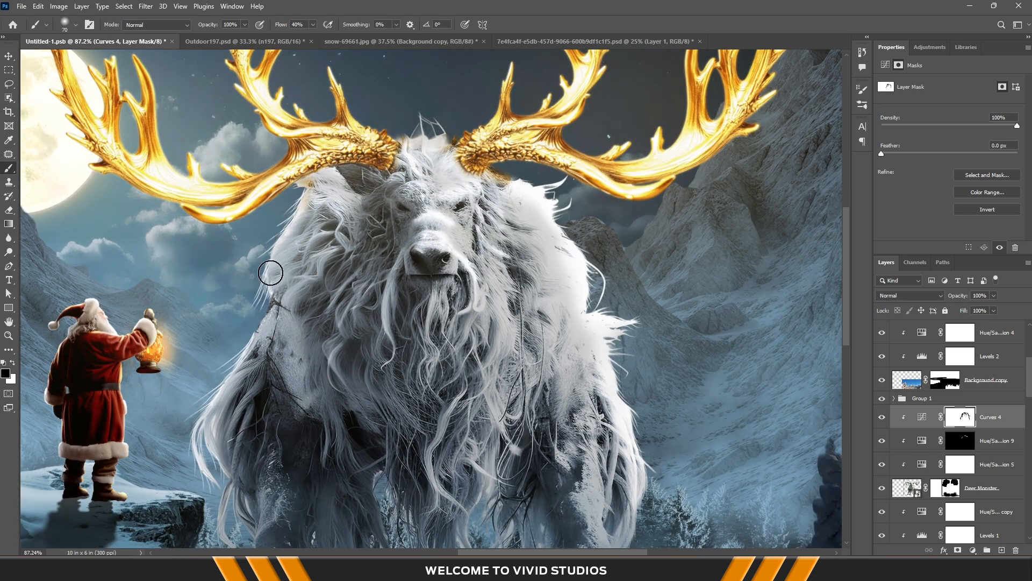
{"action": "scroll", "coordinate": [296, 252], "scroll_direction": "down", "scroll_amount": 2}
{"action": "scroll", "coordinate": [571, 334], "scroll_direction": "down", "scroll_amount": 5}
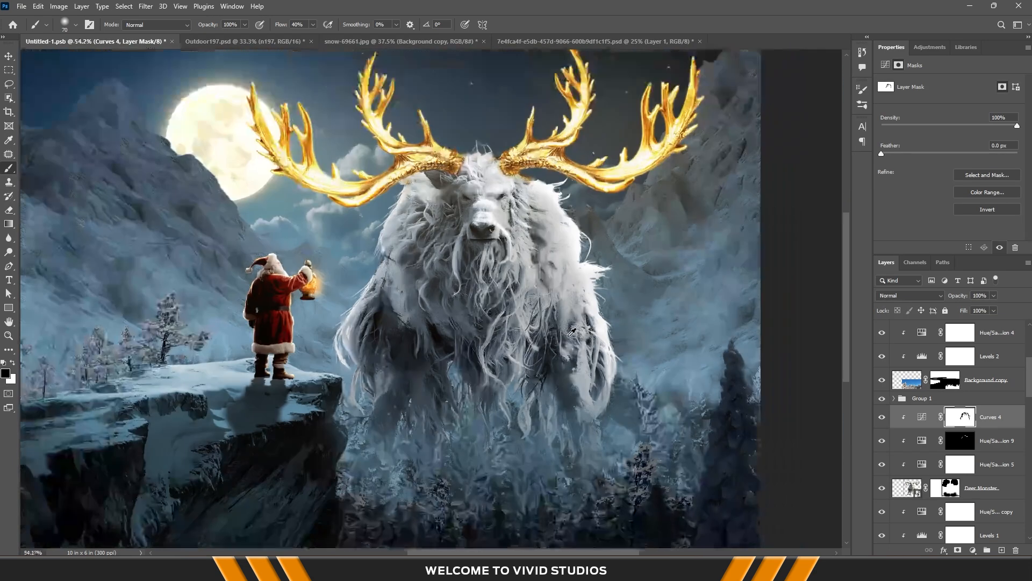
Paint golden light onto the crown and Santa-side shoulder with a 70 px white brush on the Hue/Saturation 9 mask, and toggle Deer Monster's visibility to check
{"action": "scroll", "coordinate": [542, 247], "scroll_direction": "up", "scroll_amount": 2}
{"action": "key", "text": "alt+bracketleft"}
{"action": "scroll", "coordinate": [493, 258], "scroll_direction": "up", "scroll_amount": 4}
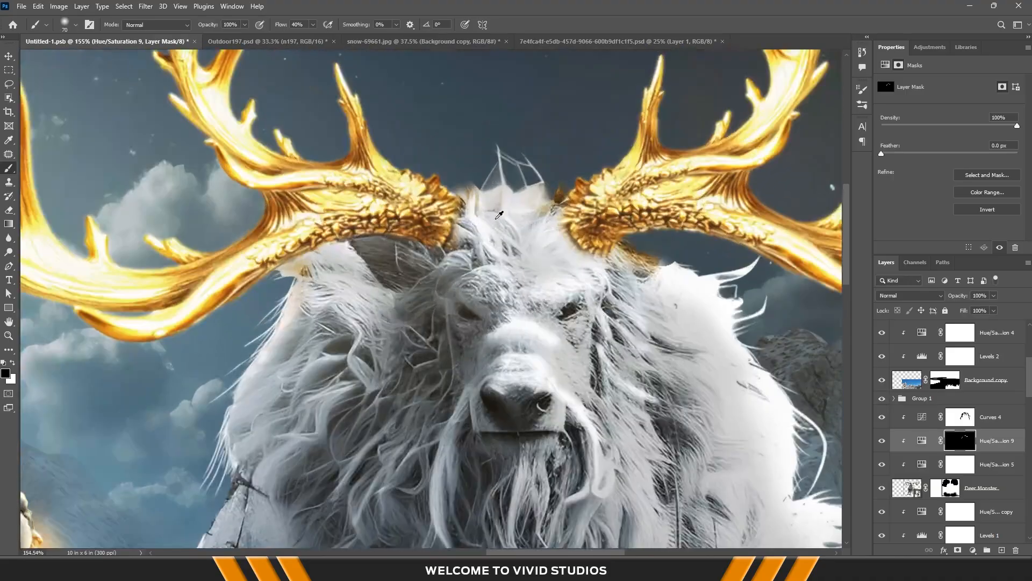
{"action": "key", "text": "x"}
{"action": "mouse_move", "coordinate": [486, 185]}
{"action": "left_mouse_down"}
{"action": "mouse_move", "coordinate": [505, 223]}
{"action": "mouse_move", "coordinate": [472, 208]}
{"action": "mouse_move", "coordinate": [580, 215]}
{"action": "mouse_move", "coordinate": [551, 245]}
{"action": "mouse_move", "coordinate": [624, 253]}
{"action": "mouse_move", "coordinate": [476, 236]}
{"action": "mouse_move", "coordinate": [442, 214]}
{"action": "mouse_move", "coordinate": [461, 172]}
{"action": "mouse_move", "coordinate": [458, 226]}
{"action": "mouse_move", "coordinate": [415, 239]}
{"action": "mouse_move", "coordinate": [400, 223]}
{"action": "mouse_move", "coordinate": [276, 235]}
{"action": "mouse_move", "coordinate": [683, 239]}
{"action": "mouse_move", "coordinate": [739, 275]}
{"action": "mouse_move", "coordinate": [726, 261]}
{"action": "mouse_move", "coordinate": [637, 255]}
{"action": "mouse_move", "coordinate": [286, 263]}
{"action": "mouse_move", "coordinate": [309, 247]}
{"action": "mouse_move", "coordinate": [318, 277]}
{"action": "mouse_move", "coordinate": [265, 318]}
{"action": "mouse_move", "coordinate": [218, 401]}
{"action": "mouse_move", "coordinate": [247, 352]}
{"action": "mouse_move", "coordinate": [241, 396]}
{"action": "left_mouse_up"}
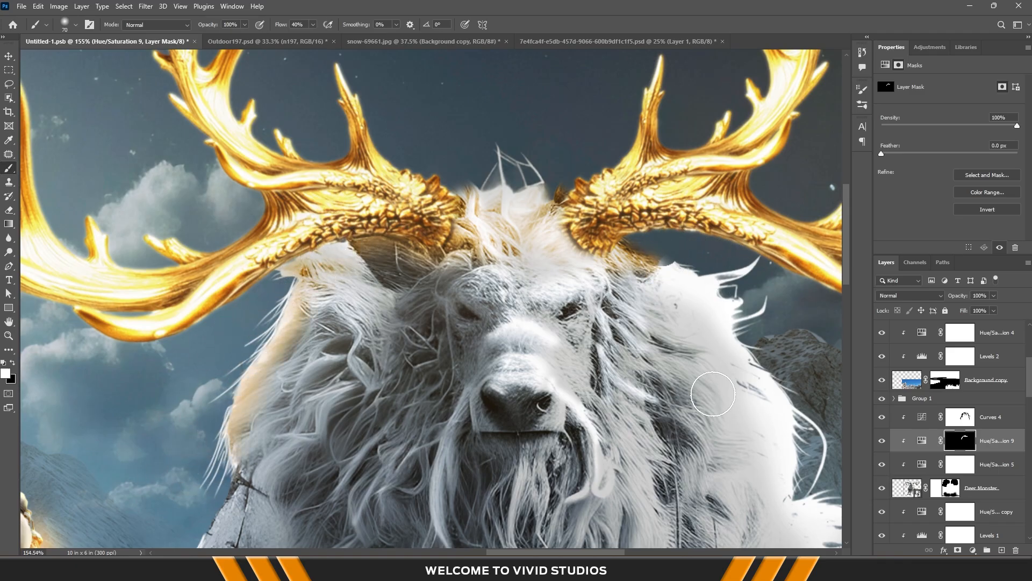
{"action": "left_click", "coordinate": [882, 488]}
{"action": "left_click", "coordinate": [882, 488]}
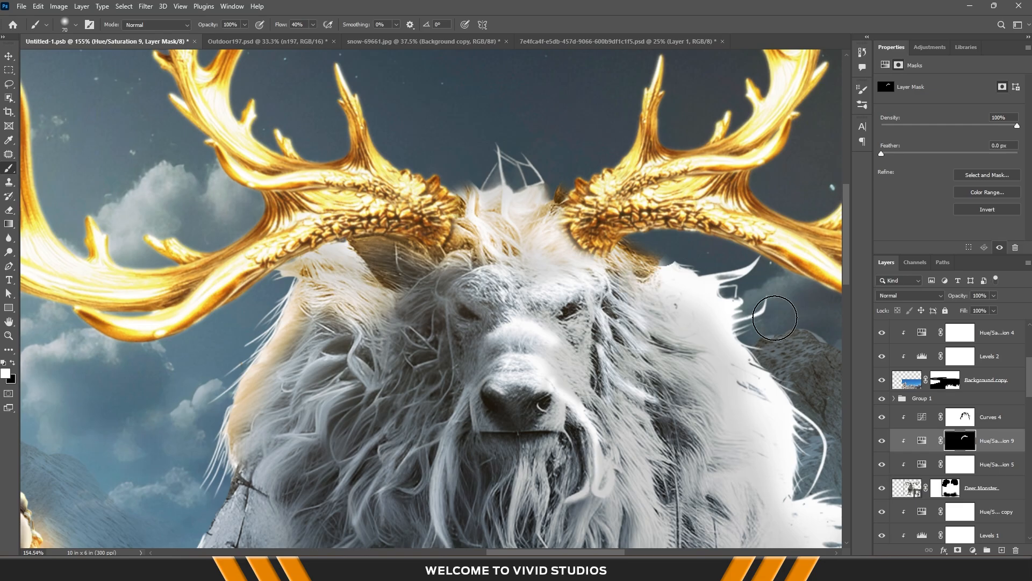
Paint golden rim light down the monster's Santa-side shoulder and arm with the 70 px white brush on the Hue/Saturation 9 mask, raising the flow to 100%
{"action": "left_click_drag", "start_coordinate": [215, 453], "coordinate": [310, 295]}
{"action": "left_click_drag", "start_coordinate": [215, 473], "coordinate": [286, 314]}
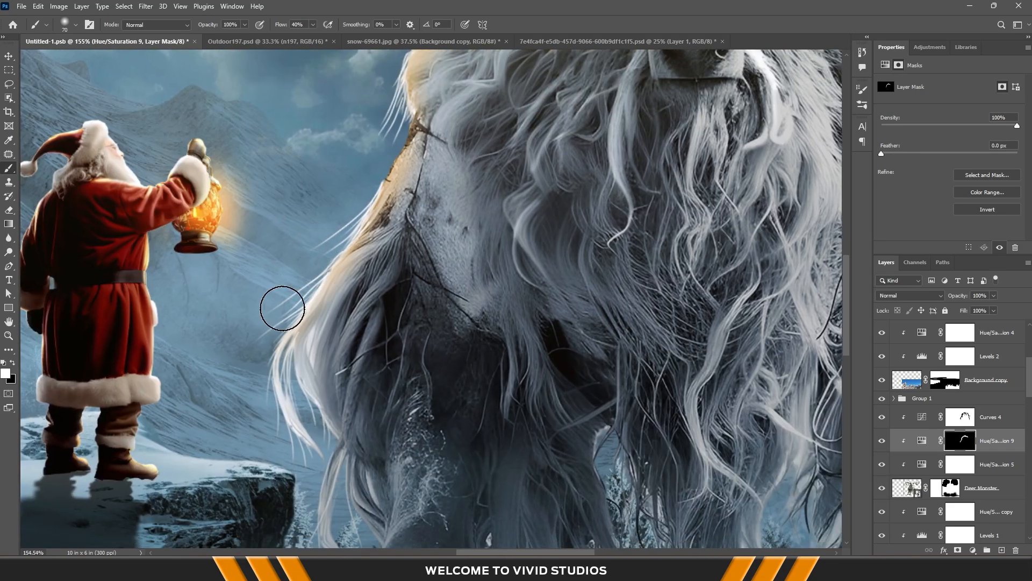
{"action": "left_click", "coordinate": [312, 24]}
{"action": "left_click_drag", "start_coordinate": [313, 36], "coordinate": [349, 36]}
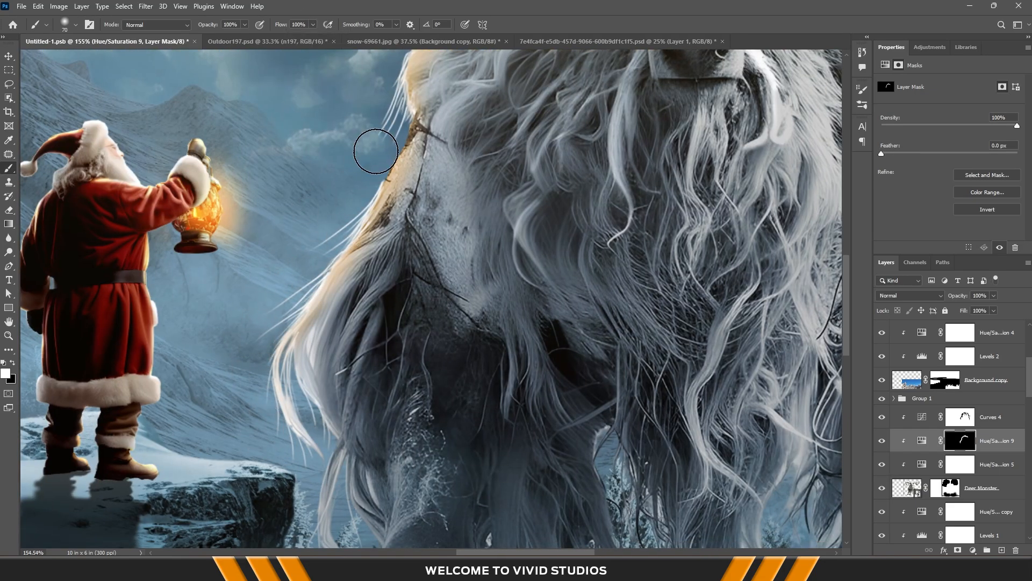
{"action": "left_click_drag", "start_coordinate": [366, 138], "coordinate": [273, 460]}
{"action": "left_click_drag", "start_coordinate": [260, 381], "coordinate": [302, 392]}
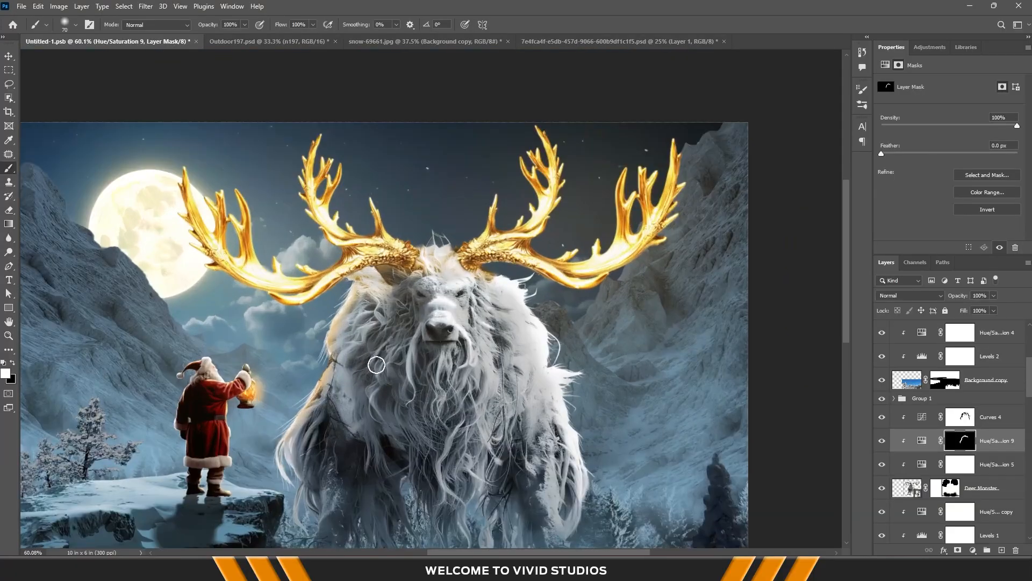
Add soft golden light to the mane on the Santa side of the monster's face with a 125 px brush at 25% flow
{"action": "left_click_drag", "start_coordinate": [379, 339], "coordinate": [399, 291]}
{"action": "scroll", "coordinate": [397, 284], "scroll_direction": "up", "scroll_amount": 3}
{"action": "mouse_move", "coordinate": [313, 25]}
{"action": "left_mouse_down"}
{"action": "mouse_move", "coordinate": [306, 39]}
{"action": "mouse_move", "coordinate": [273, 39]}
{"action": "left_mouse_up"}
{"action": "key", "text": "bracketright"}
{"action": "key", "text": "bracketright"}
{"action": "key", "text": "bracketright"}
{"action": "key", "text": "bracketright"}
{"action": "mouse_move", "coordinate": [406, 238]}
{"action": "left_mouse_down"}
{"action": "mouse_move", "coordinate": [410, 224]}
{"action": "mouse_move", "coordinate": [350, 286]}
{"action": "left_mouse_up"}
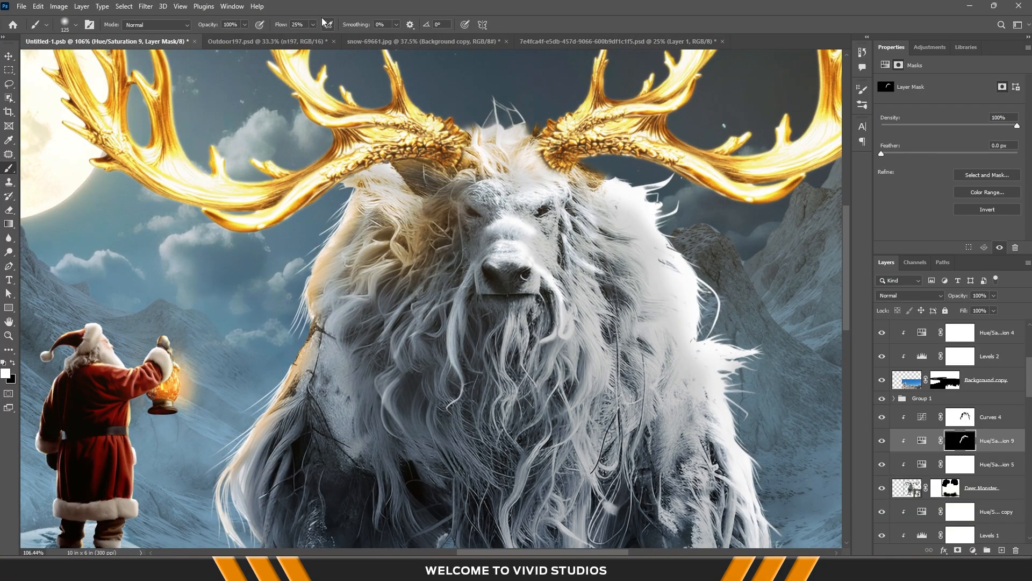
Lower the flow to 19% and paint golden light over the mane, the far side of the face and the Santa-side arm
{"action": "left_click", "coordinate": [313, 25]}
{"action": "left_click_drag", "start_coordinate": [313, 36], "coordinate": [310, 36]}
{"action": "left_click_drag", "start_coordinate": [363, 261], "coordinate": [404, 209]}
{"action": "mouse_move", "coordinate": [543, 225]}
{"action": "left_mouse_down"}
{"action": "mouse_move", "coordinate": [610, 210]}
{"action": "mouse_move", "coordinate": [712, 275]}
{"action": "mouse_move", "coordinate": [635, 291]}
{"action": "mouse_move", "coordinate": [676, 363]}
{"action": "left_mouse_up"}
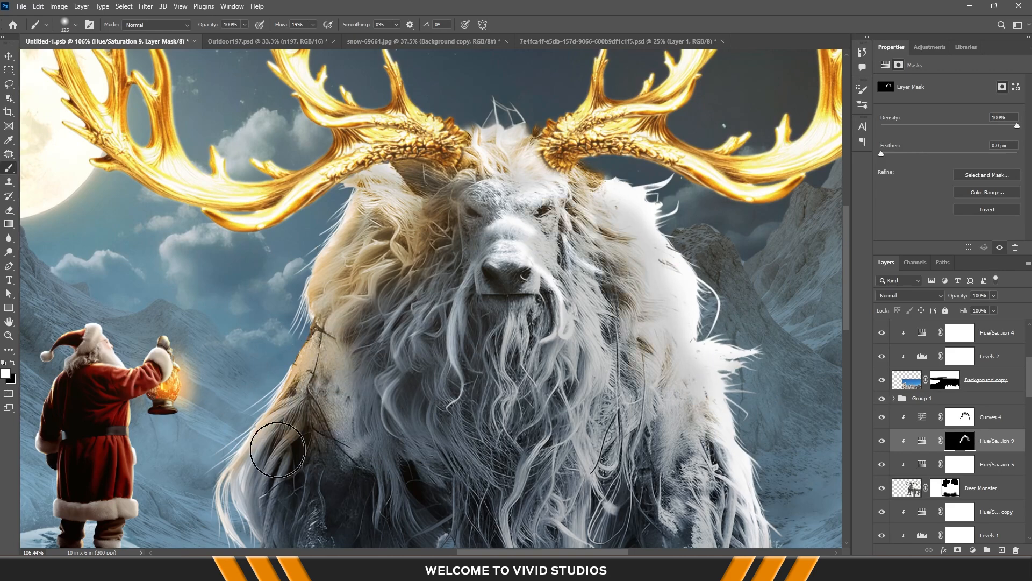
{"action": "left_click_drag", "start_coordinate": [276, 499], "coordinate": [278, 355]}
{"action": "left_click_drag", "start_coordinate": [348, 232], "coordinate": [285, 385]}
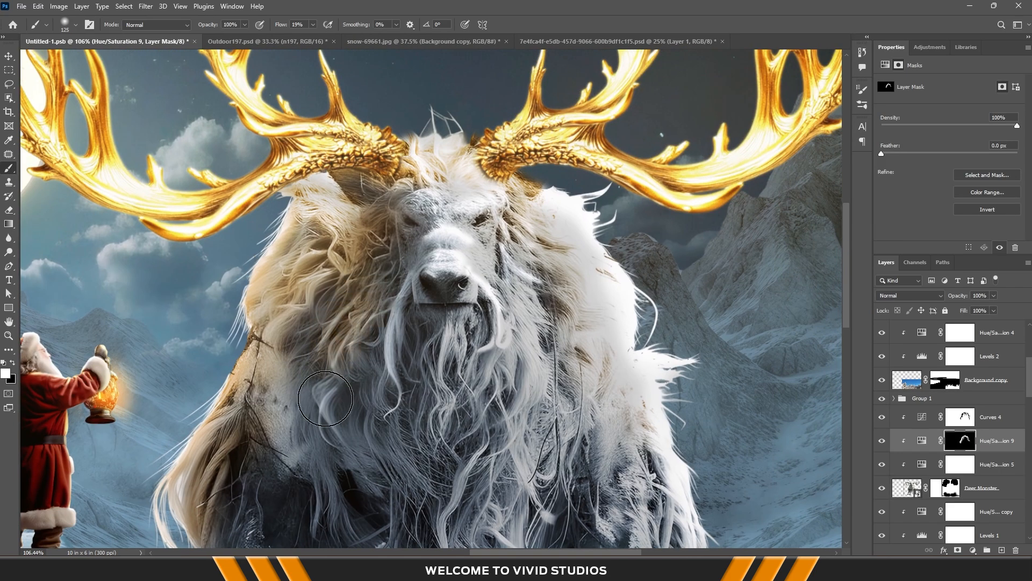
Resize the white brush, up to 250 px, and spread faint golden light across the monster's mane and chest
{"action": "key", "text": "bracketright"}
{"action": "key", "text": "bracketright"}
{"action": "key", "text": "bracketright"}
{"action": "key", "text": "bracketright"}
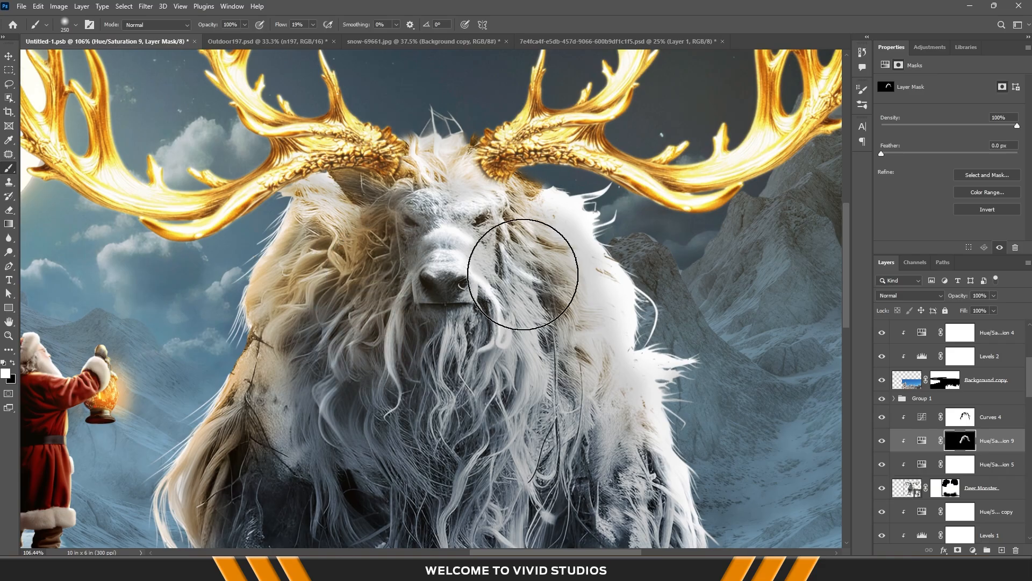
{"action": "key", "text": "bracketleft"}
{"action": "key", "text": "bracketleft"}
{"action": "key", "text": "bracketleft"}
{"action": "key", "text": "bracketleft"}
{"action": "key", "text": "bracketleft"}
{"action": "key", "text": "bracketleft"}
{"action": "key", "text": "bracketleft"}
{"action": "key", "text": "bracketleft"}
{"action": "key", "text": "bracketleft"}
{"action": "key", "text": "bracketleft"}
{"action": "key", "text": "bracketleft"}
{"action": "key", "text": "bracketleft"}
{"action": "key", "text": "bracketleft"}
{"action": "key", "text": "bracketleft"}
{"action": "key", "text": "bracketleft"}
{"action": "key", "text": "bracketleft"}
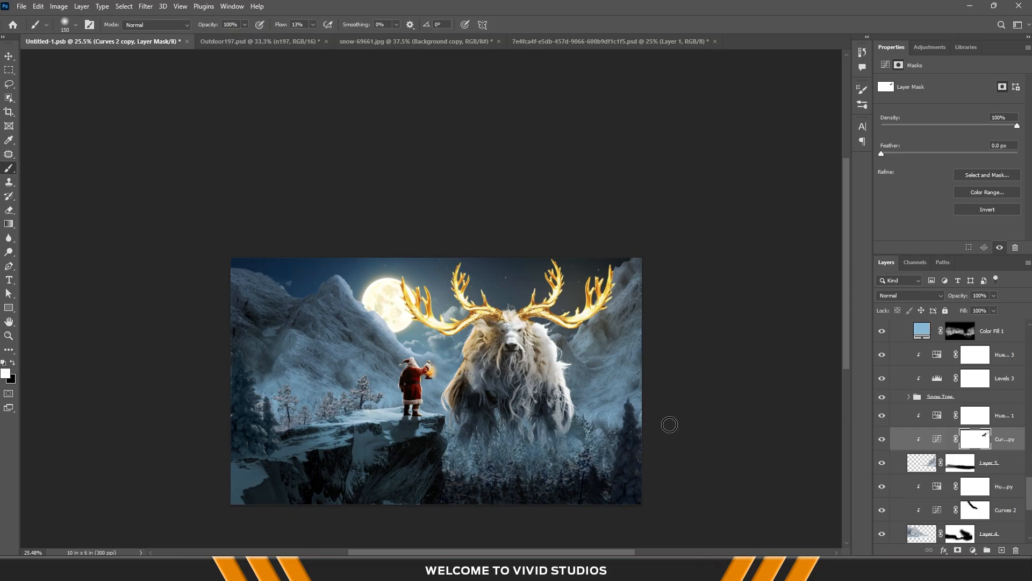
Paint highlights on the mountain ridge behind Santa with a 35 px black brush at 13% flow on the Curves 2 mask
{"action": "left_click", "coordinate": [974, 510]}
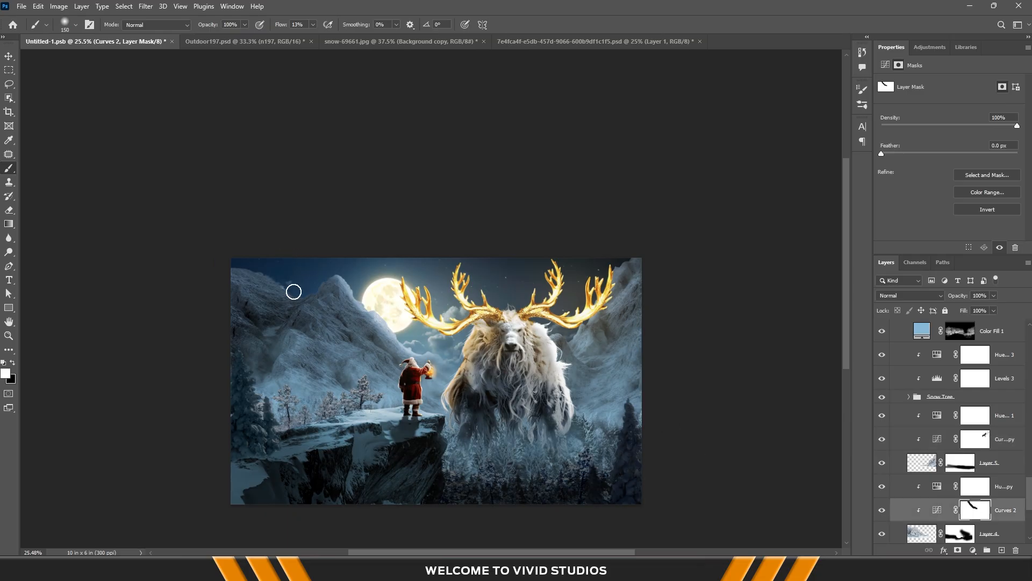
{"action": "scroll", "coordinate": [233, 256], "scroll_direction": "up", "scroll_amount": 3}
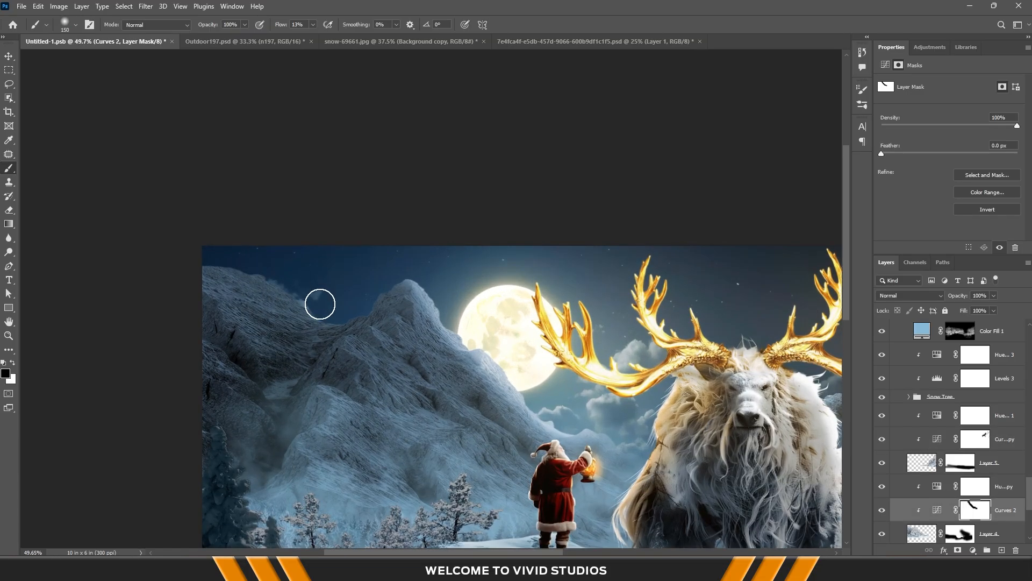
{"action": "key", "text": "bracketleft"}
{"action": "key", "text": "bracketleft"}
{"action": "key", "text": "bracketleft"}
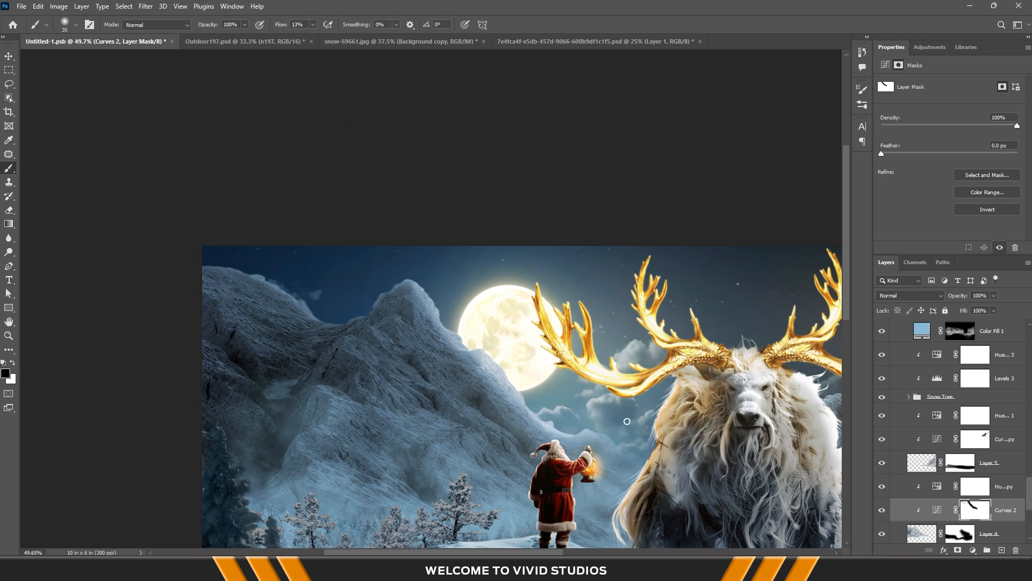
{"action": "scroll", "coordinate": [548, 404], "scroll_direction": "down", "scroll_amount": 5}
{"action": "left_click_drag", "start_coordinate": [594, 404], "coordinate": [434, 344]}
{"action": "scroll", "coordinate": [340, 348], "scroll_direction": "up", "scroll_amount": 3}
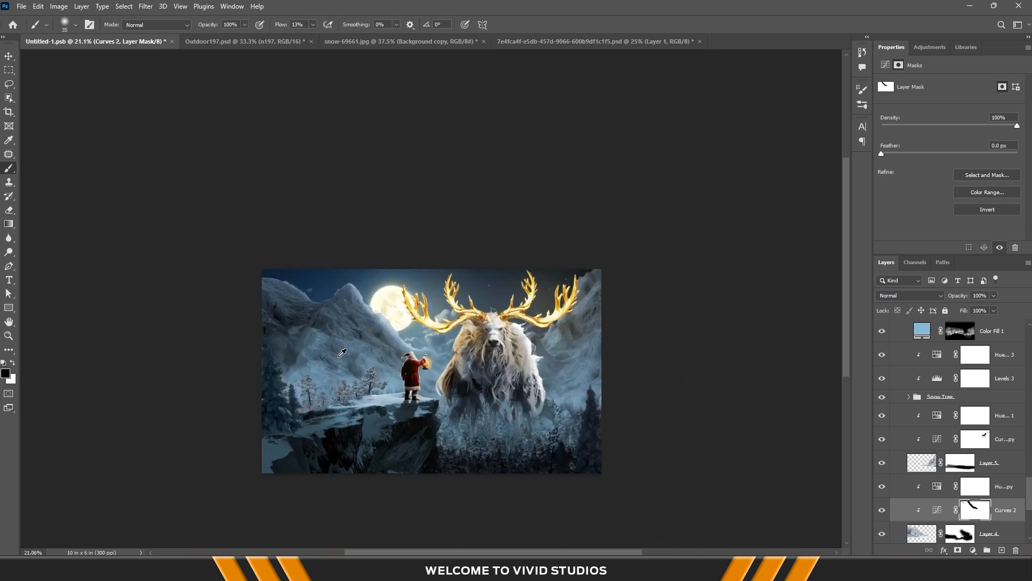
{"action": "left_click_drag", "start_coordinate": [606, 396], "coordinate": [576, 373]}
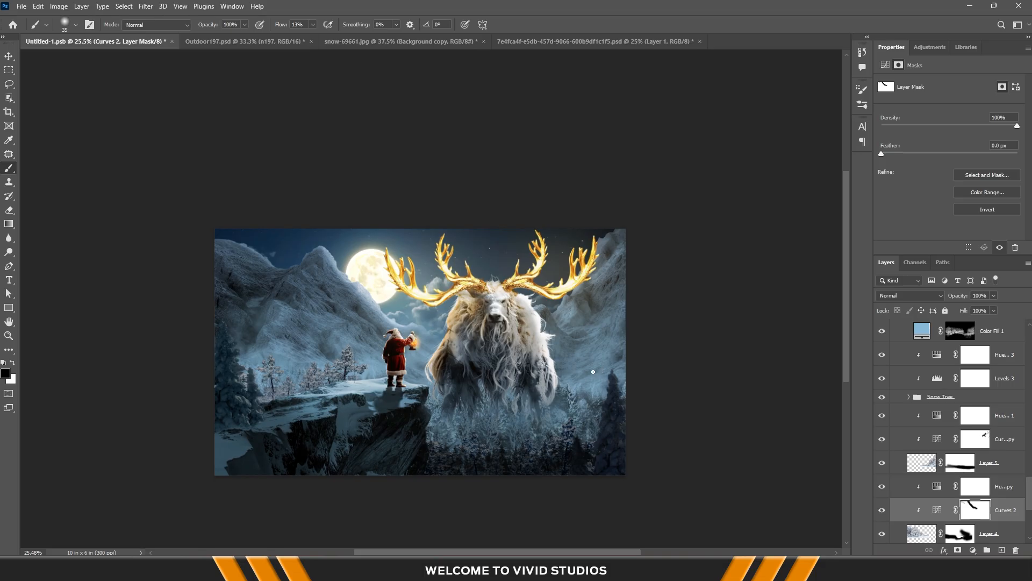
{"action": "scroll", "coordinate": [453, 411], "scroll_direction": "up", "scroll_amount": 4}
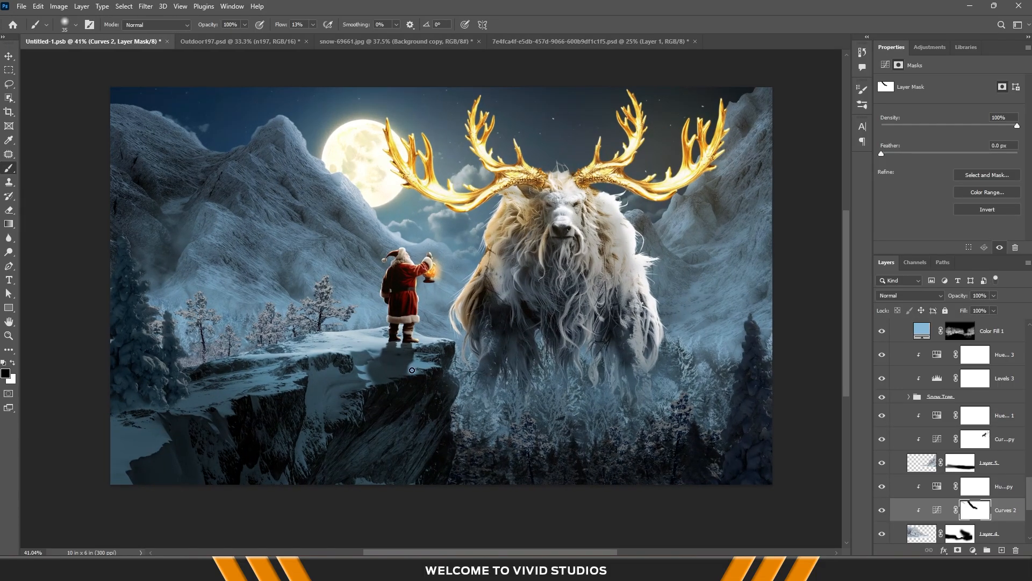
Toggle the antler layers Layer 7 copy and copy 2 to compare them, and set Layer 7 copy 2's Gaussian Blur radius to 2.5 pixels
{"action": "key", "text": "v"}
{"action": "left_click", "coordinate": [514, 183]}
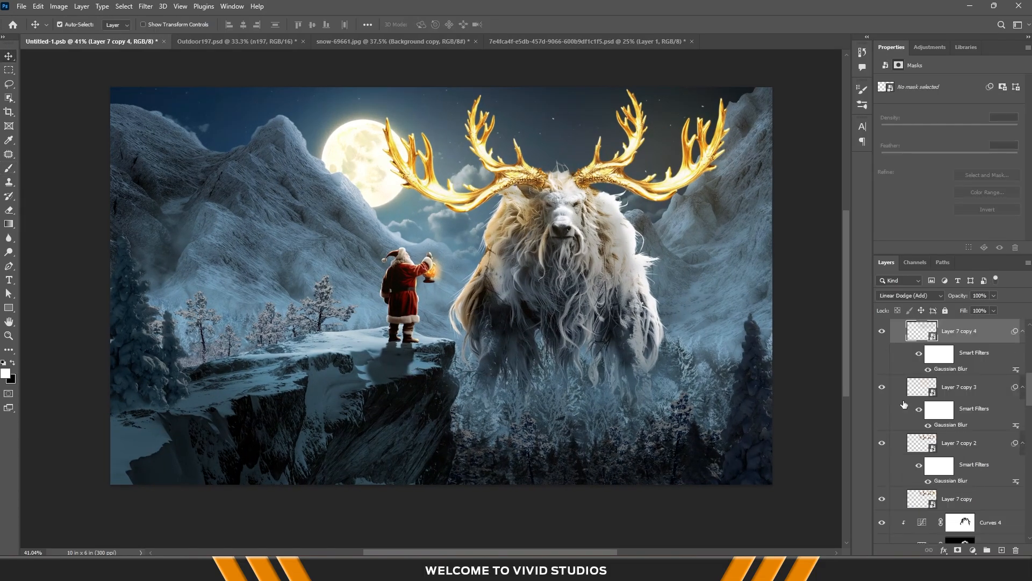
{"action": "left_click", "coordinate": [952, 484]}
{"action": "left_click_drag", "start_coordinate": [994, 311], "coordinate": [1016, 322]}
{"action": "left_click", "coordinate": [882, 499]}
{"action": "left_click", "coordinate": [882, 499]}
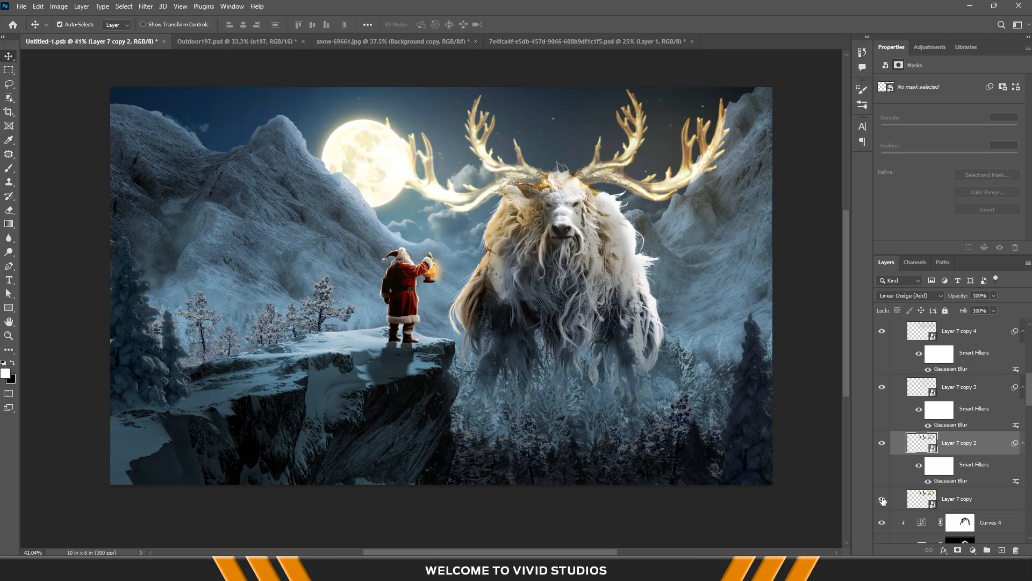
{"action": "left_click", "coordinate": [882, 443]}
{"action": "left_click", "coordinate": [882, 443]}
{"action": "double_click", "coordinate": [963, 480]}
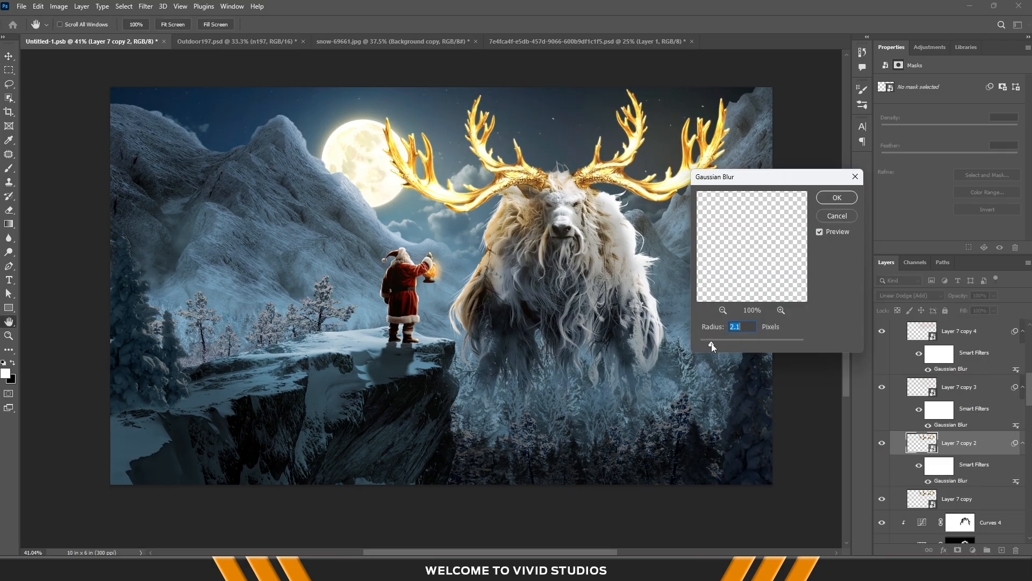
{"action": "left_click", "coordinate": [837, 197]}
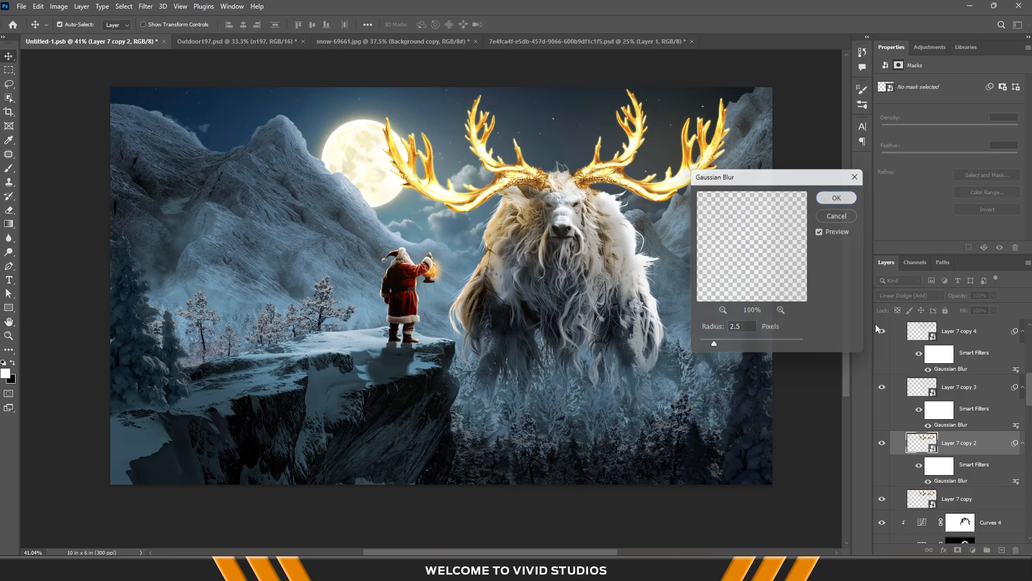
Set Layer 7 copy 3's Gaussian Blur radius to about 40 pixels and reduce the blur radius of Layer 7 copy 4
{"action": "double_click", "coordinate": [951, 425]}
{"action": "left_click_drag", "start_coordinate": [793, 345], "coordinate": [754, 344]}
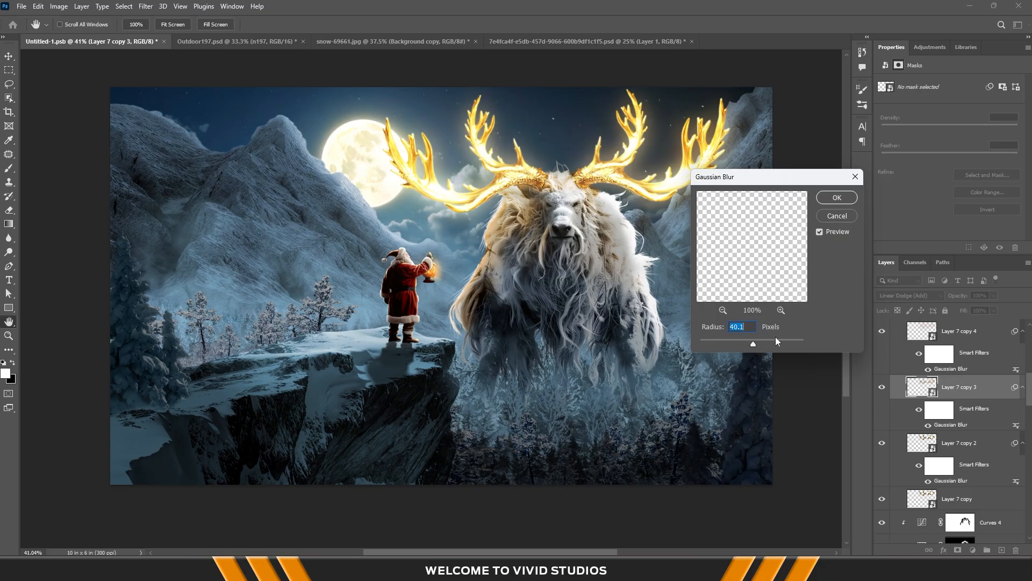
{"action": "key", "text": "Return"}
{"action": "double_click", "coordinate": [950, 368]}
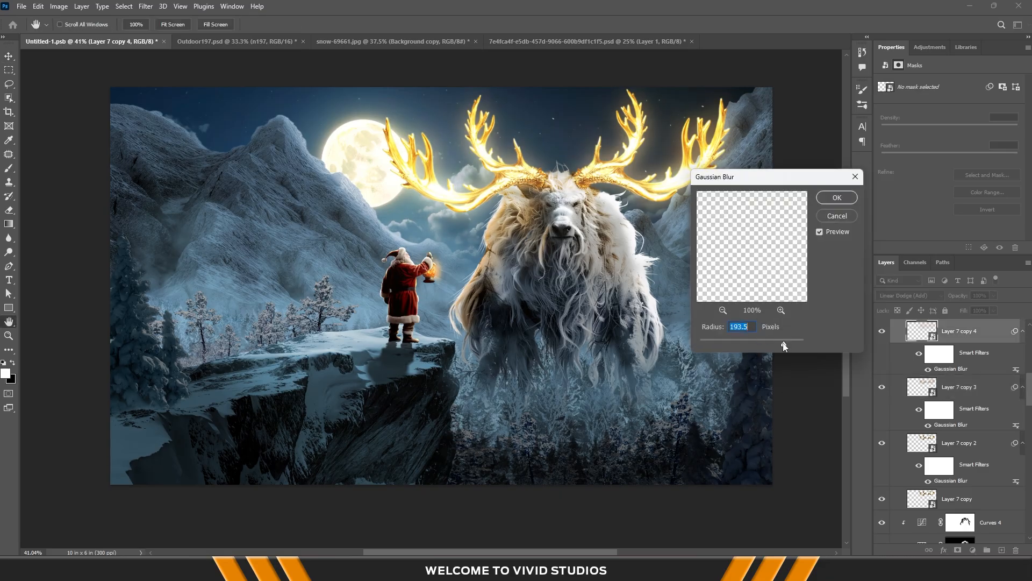
{"action": "left_click_drag", "start_coordinate": [768, 346], "coordinate": [772, 346]}
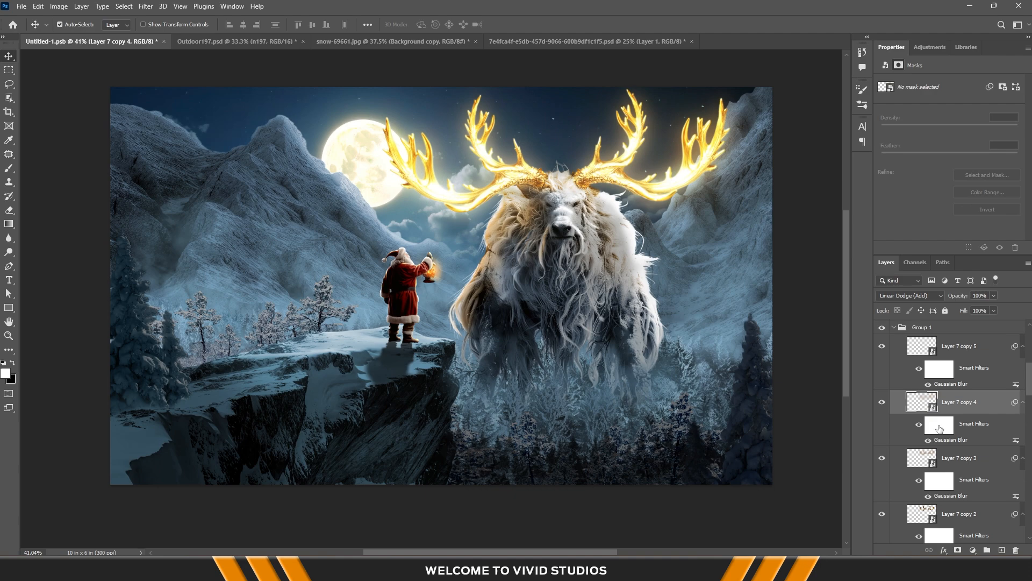
Reduce the Gaussian Blur radius of Layer 7 copy 5 to about 144 pixels and check the antler glow in the whole composition
{"action": "double_click", "coordinate": [951, 384]}
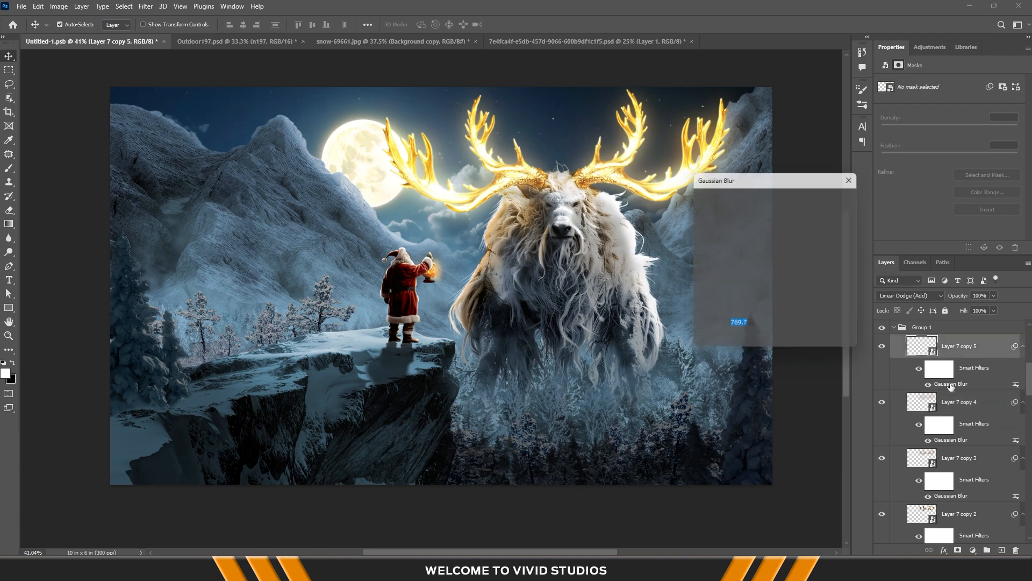
{"action": "left_click_drag", "start_coordinate": [798, 344], "coordinate": [778, 349]}
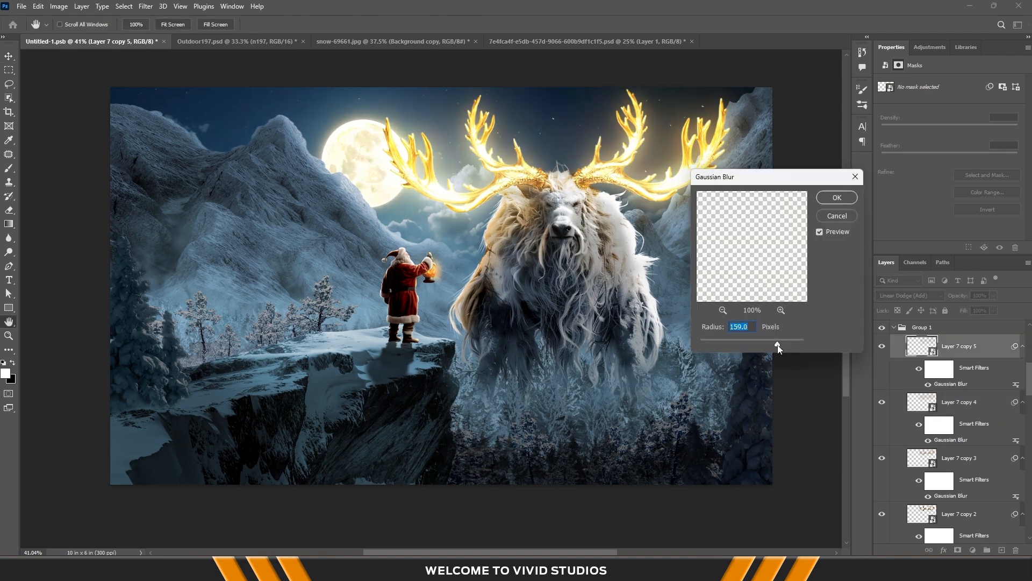
{"action": "left_click", "coordinate": [839, 200]}
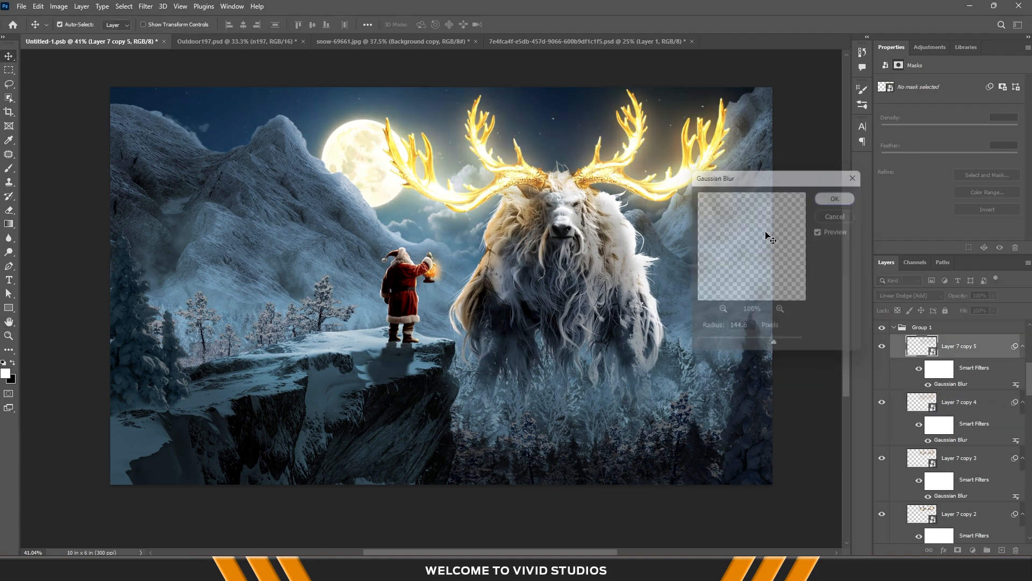
{"action": "scroll", "coordinate": [520, 340], "scroll_direction": "down", "scroll_amount": 12}
{"action": "scroll", "coordinate": [543, 283], "scroll_direction": "up", "scroll_amount": 4}
{"action": "scroll", "coordinate": [543, 283], "scroll_direction": "up", "scroll_amount": 1}
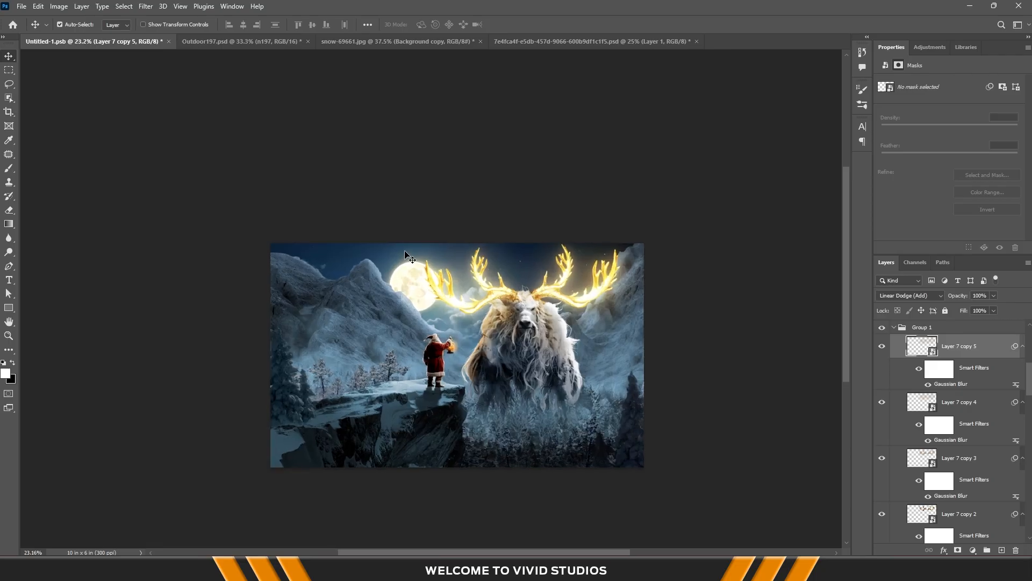
Select the snowy cliff's base layer, Layer 2, below its Curves 1 and Levels 6 adjustments
{"action": "left_click", "coordinate": [406, 252]}
{"action": "left_click_drag", "start_coordinate": [409, 253], "coordinate": [402, 251]}
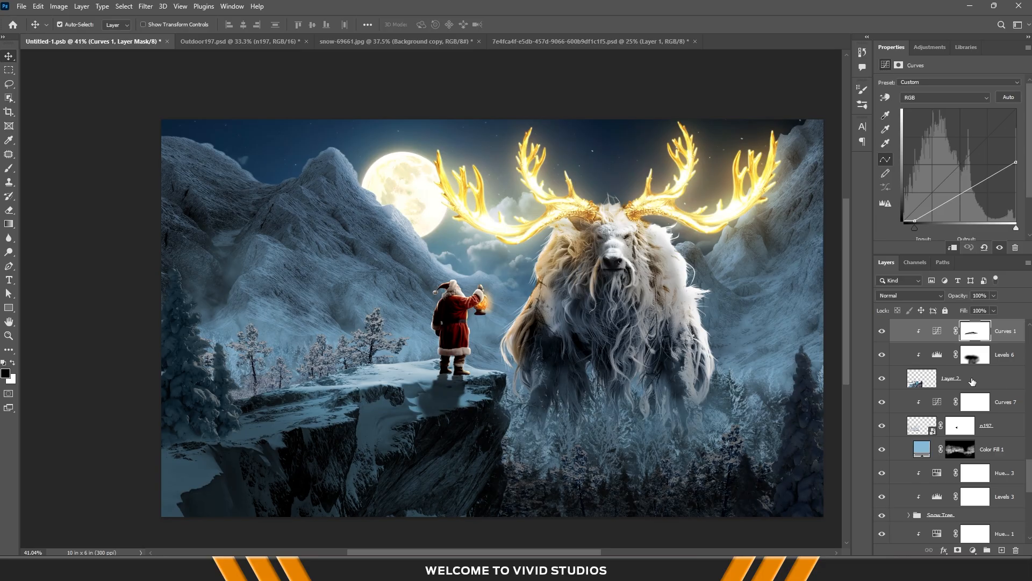
{"action": "left_click", "coordinate": [972, 381]}
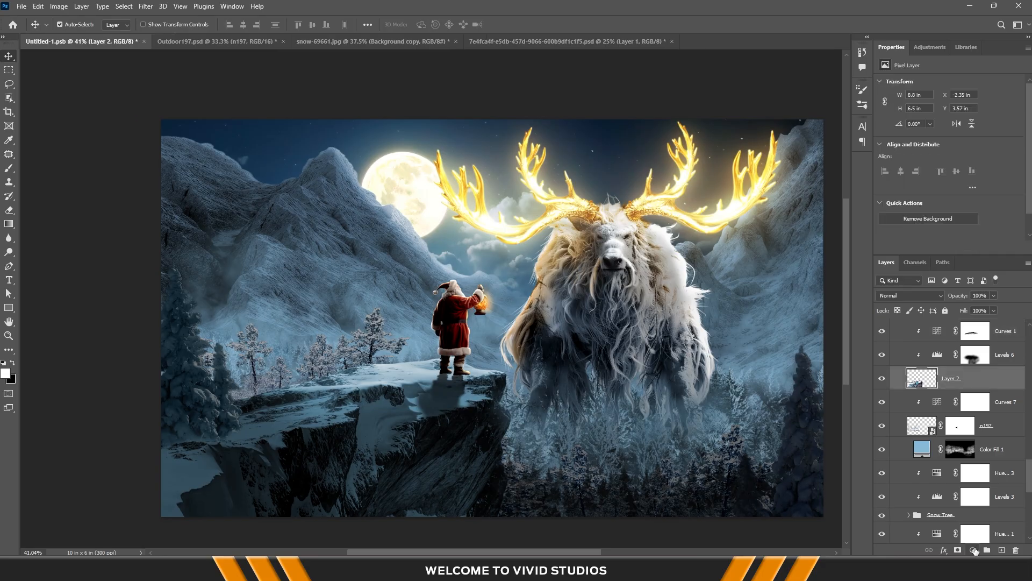
Add a colorized Hue/Saturation adjustment with hue 35 and saturation 33 to the cliff layer, placed above its other clipped adjustments
{"action": "left_click", "coordinate": [972, 549]}
{"action": "left_click", "coordinate": [961, 451]}
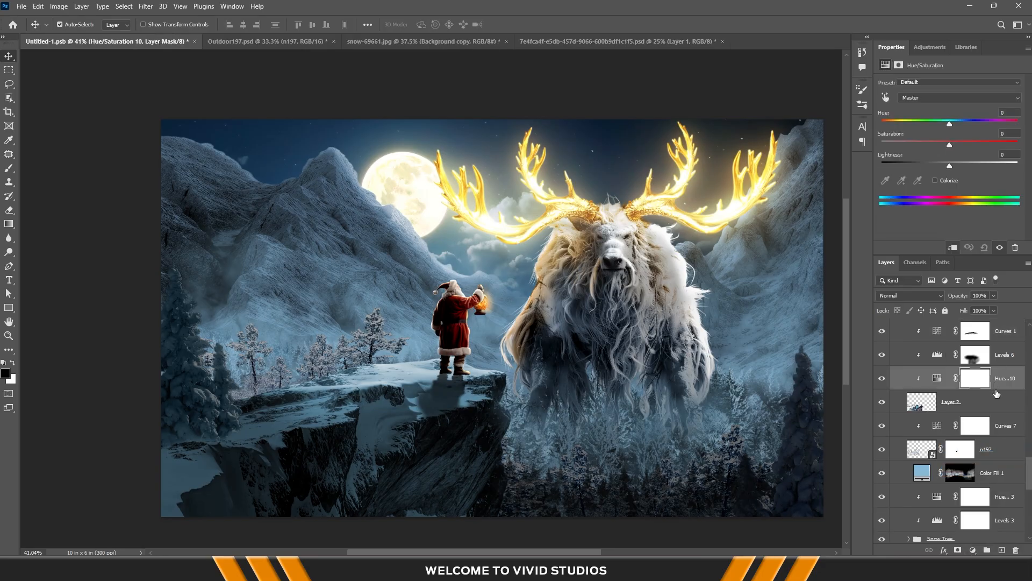
{"action": "left_click", "coordinate": [935, 181]}
{"action": "left_click_drag", "start_coordinate": [1006, 387], "coordinate": [1003, 344]}
{"action": "left_click_drag", "start_coordinate": [881, 124], "coordinate": [961, 144]}
{"action": "scroll", "coordinate": [955, 400], "scroll_direction": "up", "scroll_amount": 2}
{"action": "left_click_drag", "start_coordinate": [1012, 407], "coordinate": [1012, 370]}
{"action": "left_click_drag", "start_coordinate": [902, 125], "coordinate": [893, 127]}
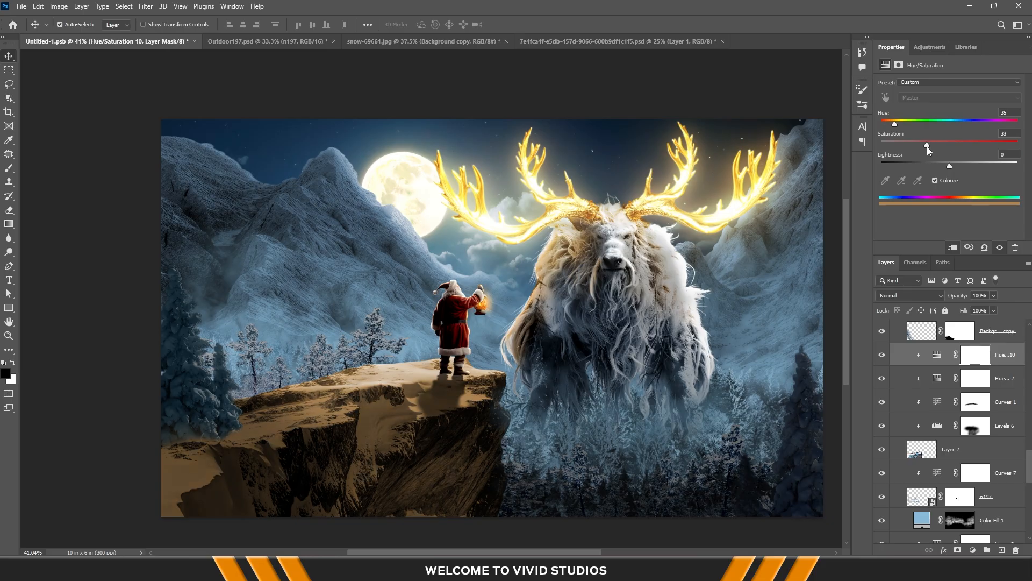
Keep the new Hue/Saturation layer in Normal blend mode and invert its mask to black
{"action": "left_click", "coordinate": [975, 359]}
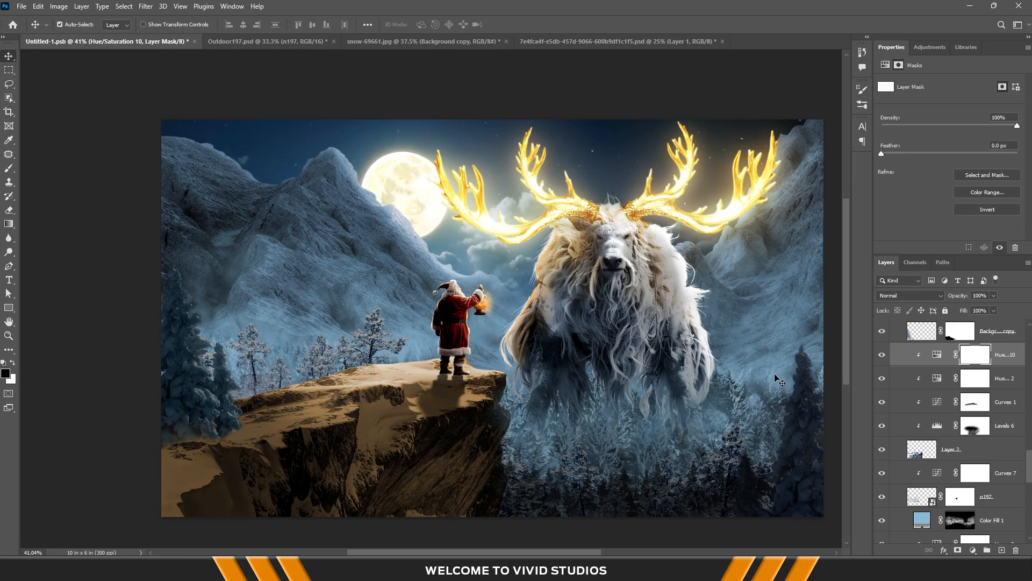
{"action": "left_click", "coordinate": [899, 294]}
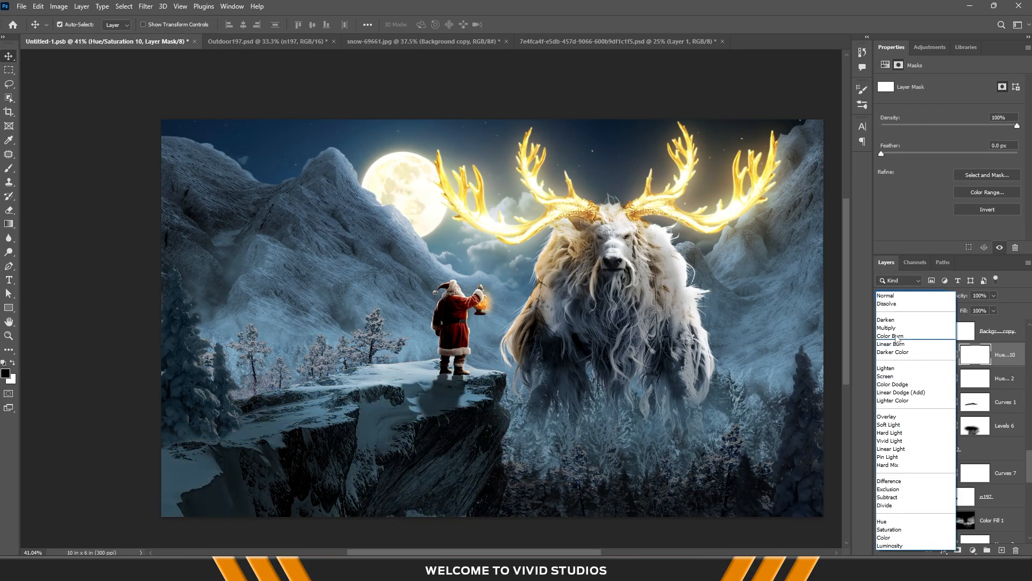
{"action": "left_click", "coordinate": [903, 296]}
{"action": "left_click", "coordinate": [764, 373]}
{"action": "left_click", "coordinate": [967, 358]}
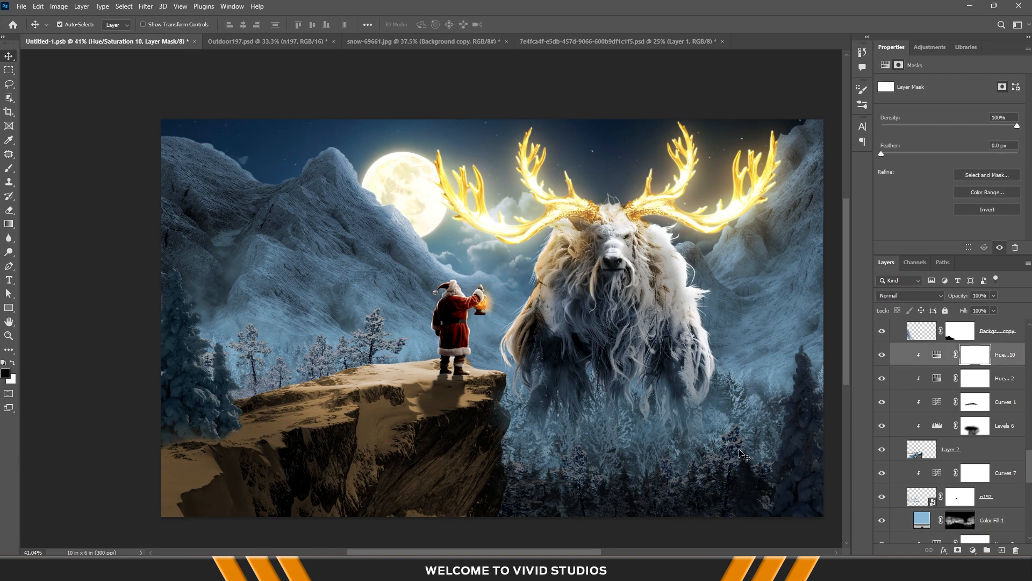
{"action": "key", "text": "ctrl+i"}
Paint white on the Hue/Saturation mask with a 70 px soft brush to warm the snow edge around Santa's boots
{"action": "scroll", "coordinate": [505, 387], "scroll_direction": "up", "scroll_amount": 2}
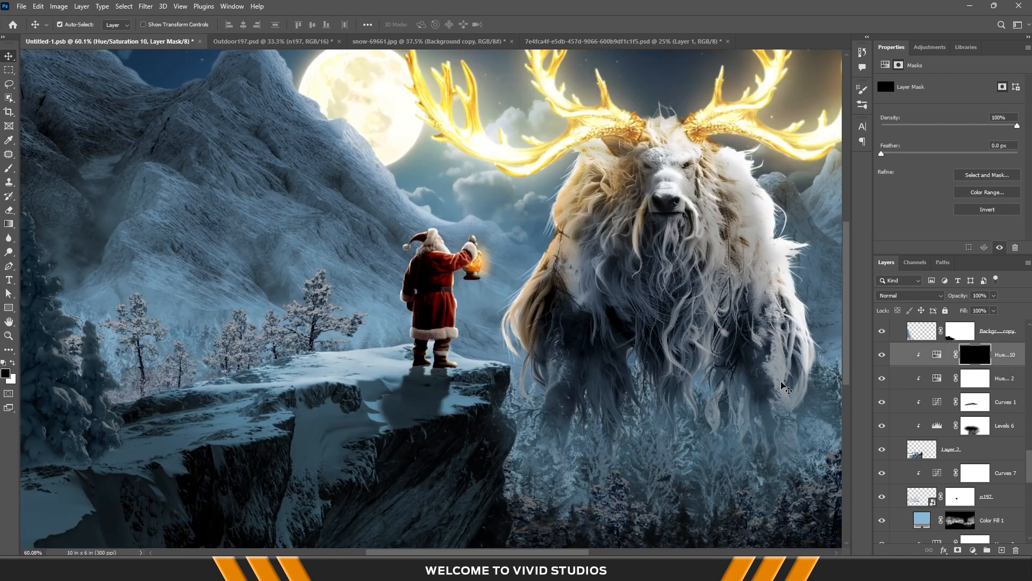
{"action": "key", "text": "b"}
{"action": "scroll", "coordinate": [392, 379], "scroll_direction": "up", "scroll_amount": 2}
{"action": "key", "text": "bracketright"}
{"action": "key", "text": "bracketright"}
{"action": "key", "text": "bracketright"}
{"action": "key", "text": "bracketright"}
{"action": "key", "text": "bracketright"}
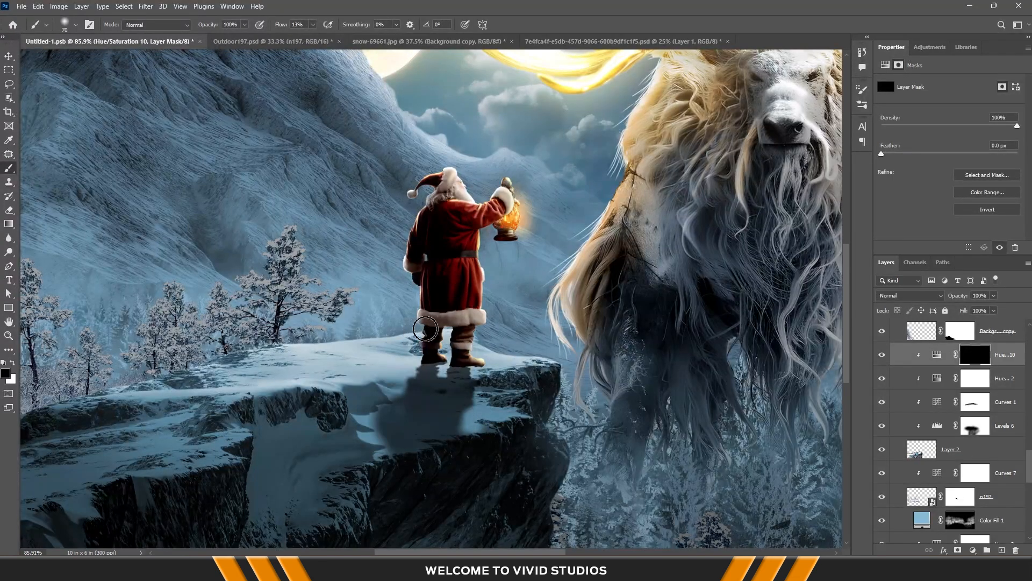
{"action": "key", "text": "x"}
{"action": "left_click_drag", "start_coordinate": [458, 322], "coordinate": [382, 325]}
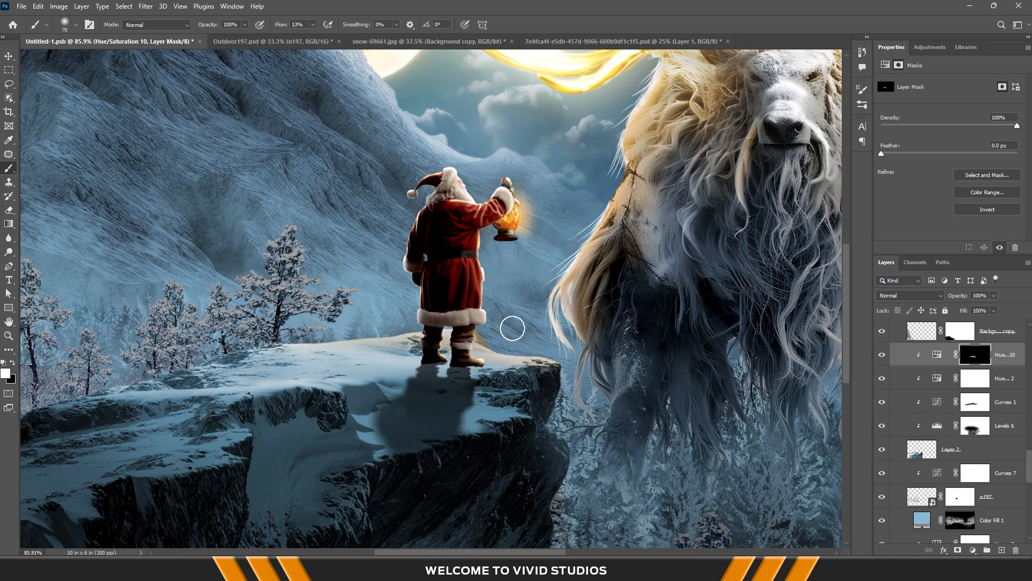
Inspect the warm snow tint around Santa's boots up close and in the full composition, with the Curves 1 mask selected
{"action": "key", "text": "h"}
{"action": "left_click_drag", "start_coordinate": [510, 336], "coordinate": [536, 353]}
{"action": "scroll", "coordinate": [537, 354], "scroll_direction": "up", "scroll_amount": 3}
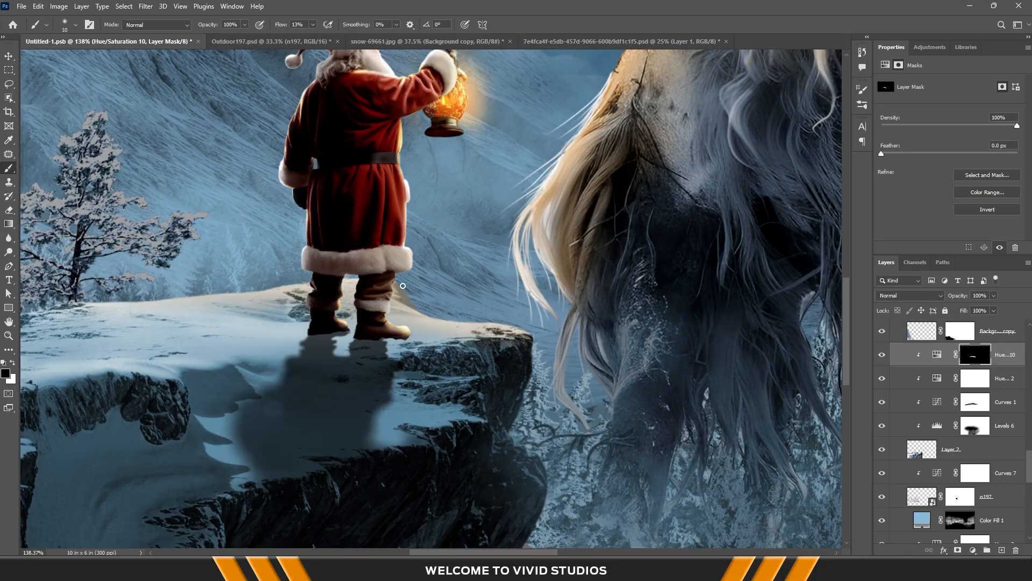
{"action": "left_click", "coordinate": [971, 403]}
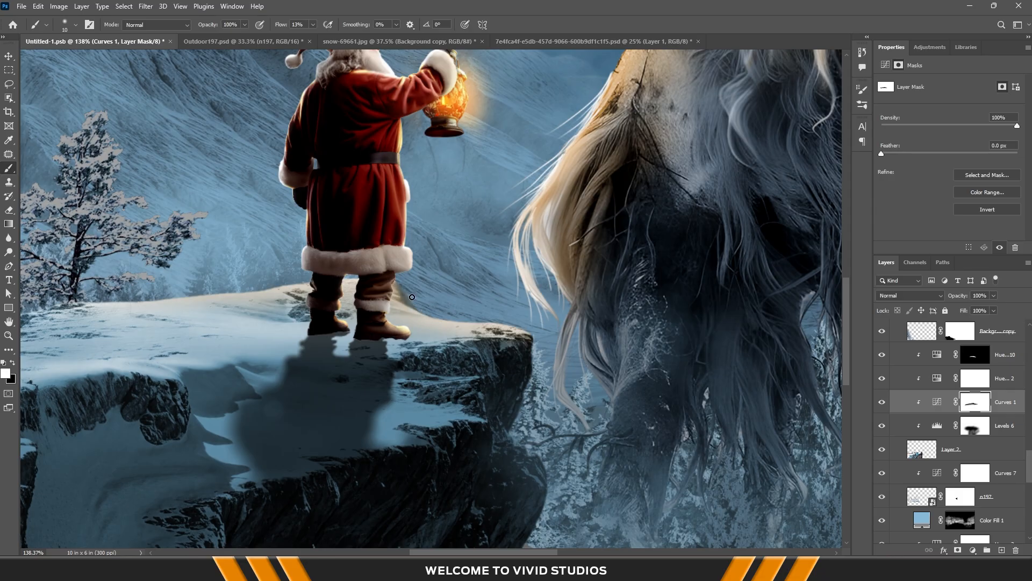
{"action": "scroll", "coordinate": [486, 303], "scroll_direction": "down", "scroll_amount": 6, "text": "alt"}
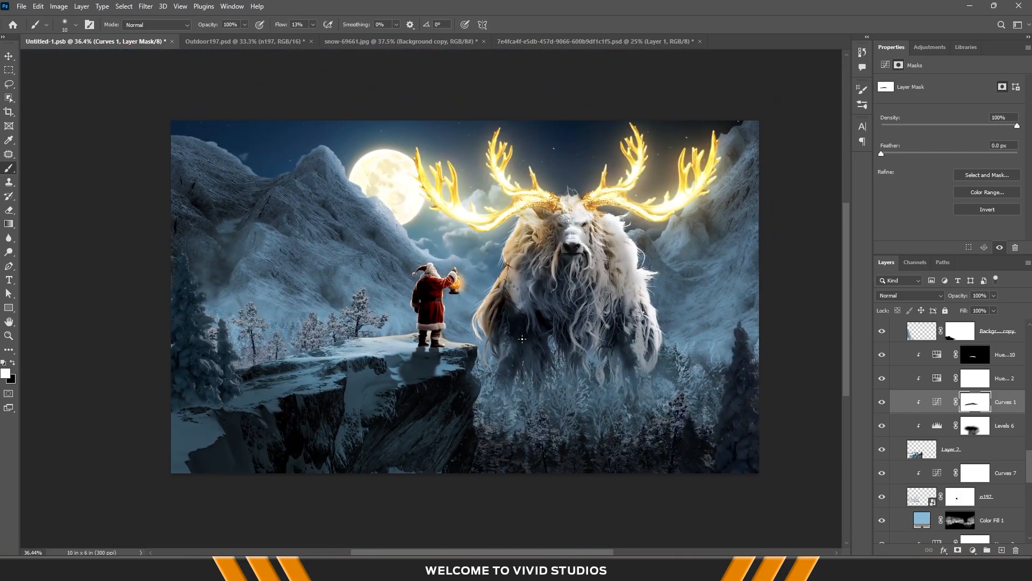
{"action": "left_click_drag", "start_coordinate": [519, 336], "coordinate": [499, 350]}
{"action": "key", "text": "v"}
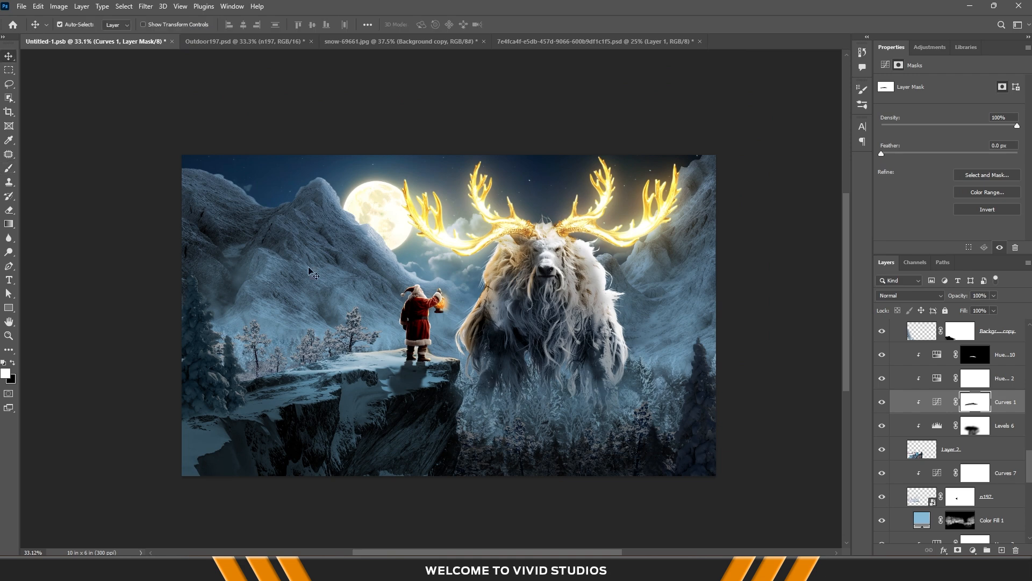
Change the Color Fill 1 fog color to a darker, more saturated blue and deselect the layer
{"action": "left_click", "coordinate": [923, 520]}
{"action": "scroll", "coordinate": [944, 483], "scroll_direction": "down", "scroll_amount": 2}
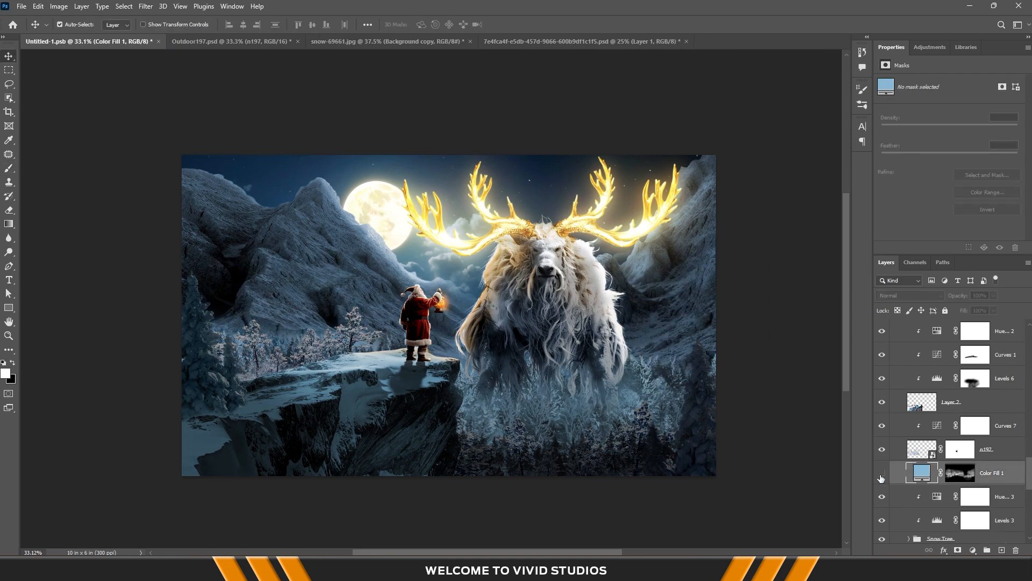
{"action": "double_click", "coordinate": [921, 472]}
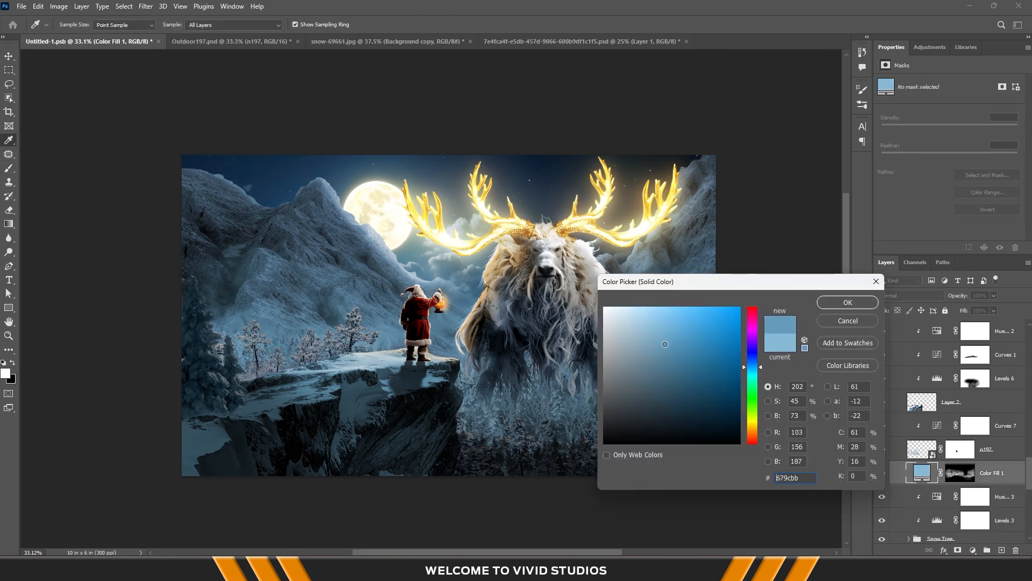
{"action": "mouse_move", "coordinate": [665, 344]}
{"action": "left_mouse_down"}
{"action": "mouse_move", "coordinate": [699, 351]}
{"action": "mouse_move", "coordinate": [679, 357]}
{"action": "left_mouse_up"}
{"action": "left_click", "coordinate": [848, 302]}
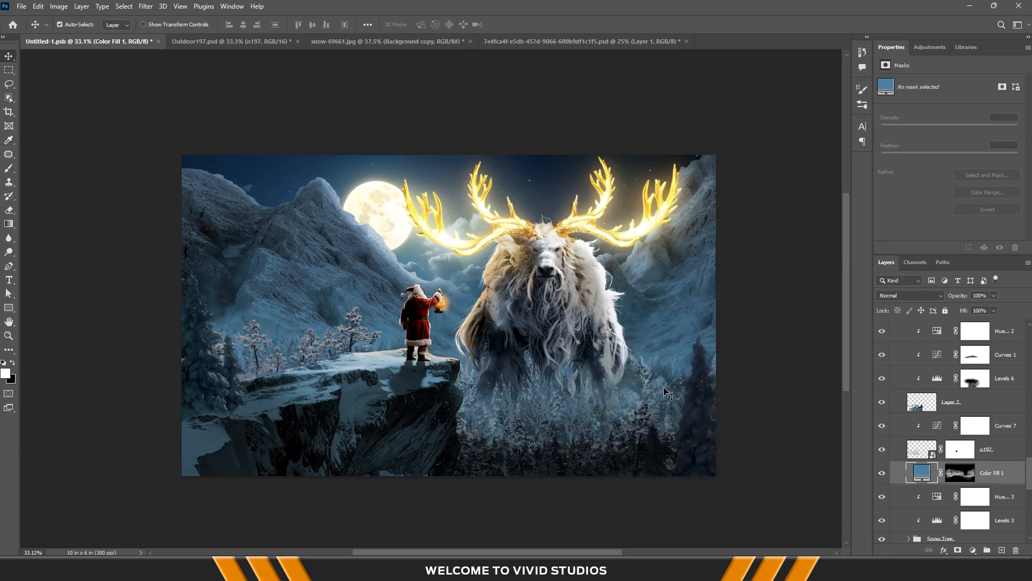
{"action": "scroll", "coordinate": [591, 392], "scroll_direction": "up", "scroll_amount": 1}
{"action": "left_click", "coordinate": [791, 321]}
{"action": "scroll", "coordinate": [623, 349], "scroll_direction": "up", "scroll_amount": 1}
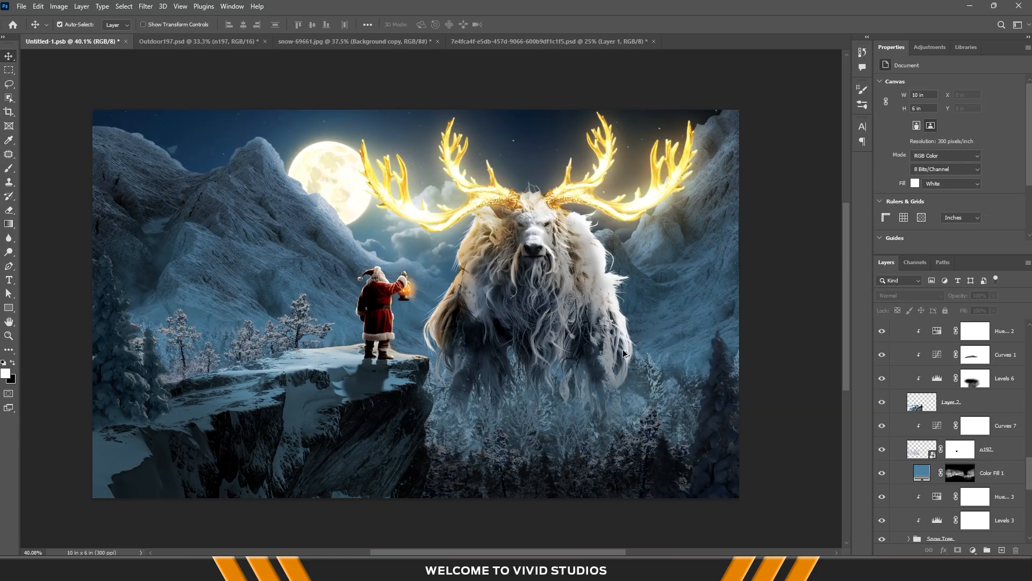
{"action": "left_click_drag", "start_coordinate": [611, 352], "coordinate": [631, 343]}
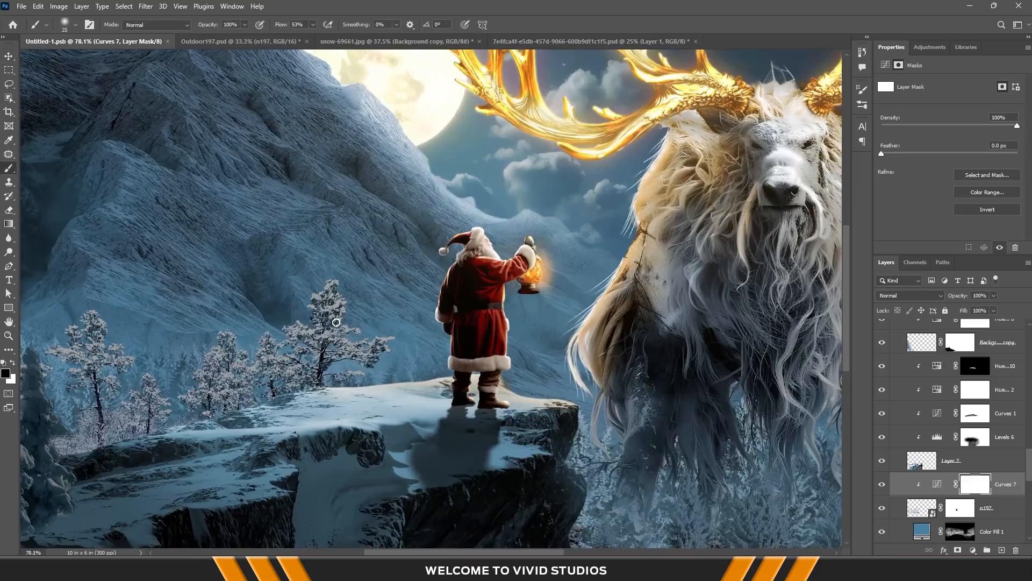
Choose the Texture paint brush 3 preset for painting on the Curves 7 mask
{"action": "right_click", "coordinate": [339, 307]}
{"action": "right_click", "coordinate": [445, 167]}
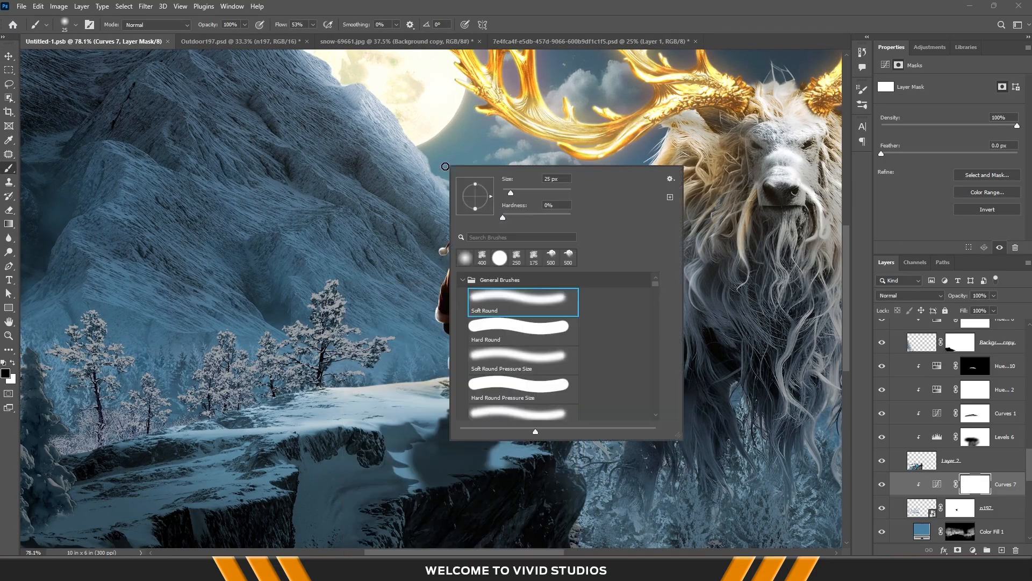
{"action": "left_click_drag", "start_coordinate": [658, 286], "coordinate": [660, 336]}
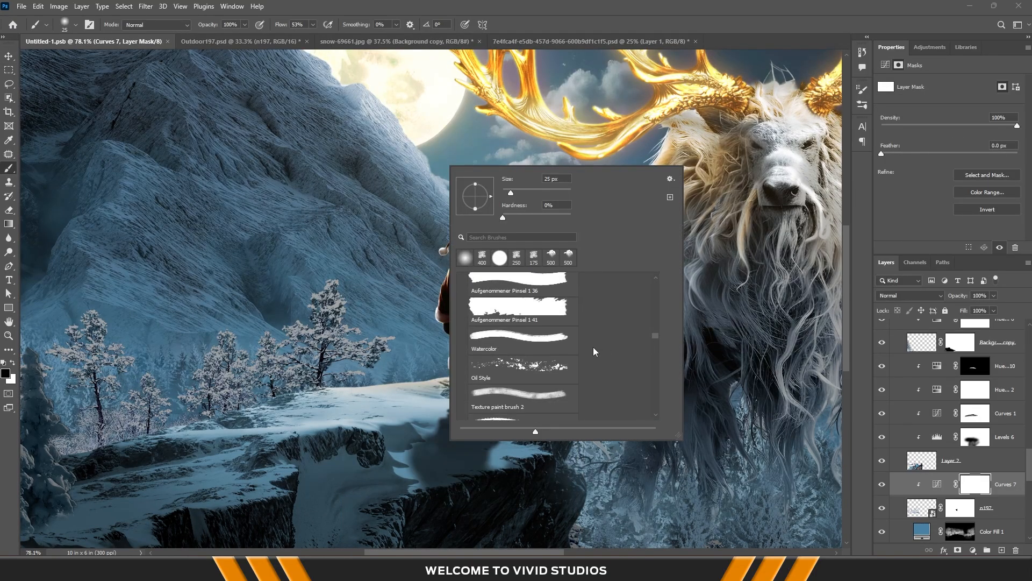
{"action": "scroll", "coordinate": [574, 357], "scroll_direction": "down", "scroll_amount": 3}
{"action": "left_click", "coordinate": [533, 308]}
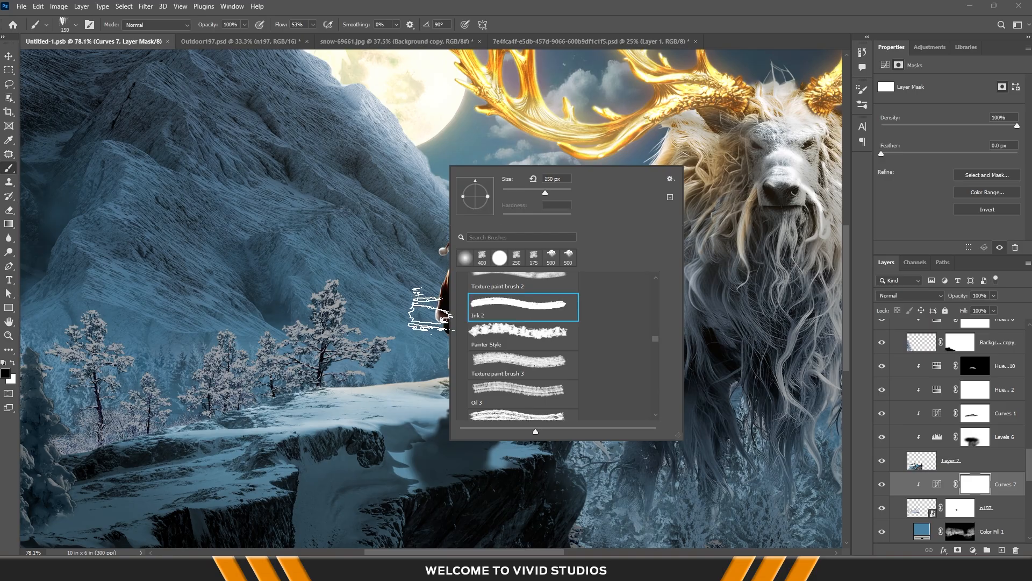
{"action": "left_click", "coordinate": [486, 365]}
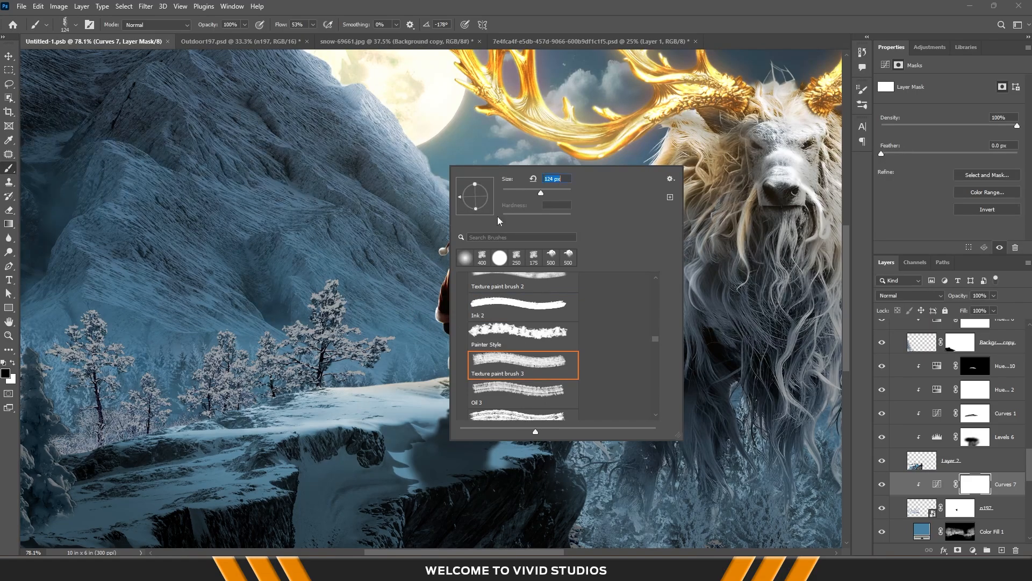
{"action": "left_click", "coordinate": [414, 292]}
Paint black on the Curves 7 mask over the large tree beside Santa, using a 50 px brush angled at -134°
{"action": "scroll", "coordinate": [368, 301], "scroll_direction": "up", "scroll_amount": 4}
{"action": "key", "text": "bracketleft"}
{"action": "key", "text": "bracketleft"}
{"action": "key", "text": "bracketleft"}
{"action": "key", "text": "bracketleft"}
{"action": "key", "text": "bracketleft"}
{"action": "key", "text": "bracketleft"}
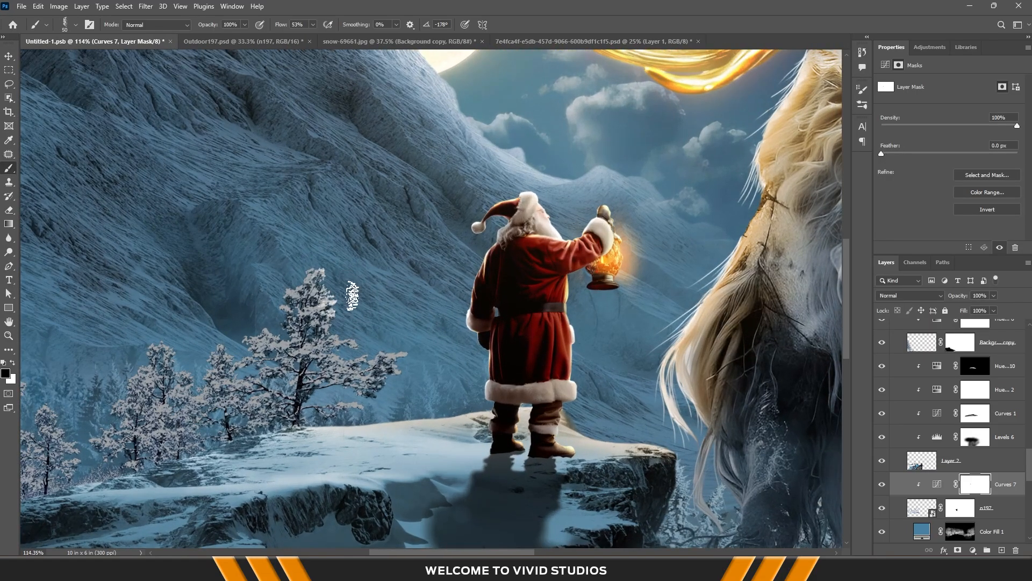
{"action": "right_click", "coordinate": [353, 295]}
{"action": "left_click", "coordinate": [323, 275]}
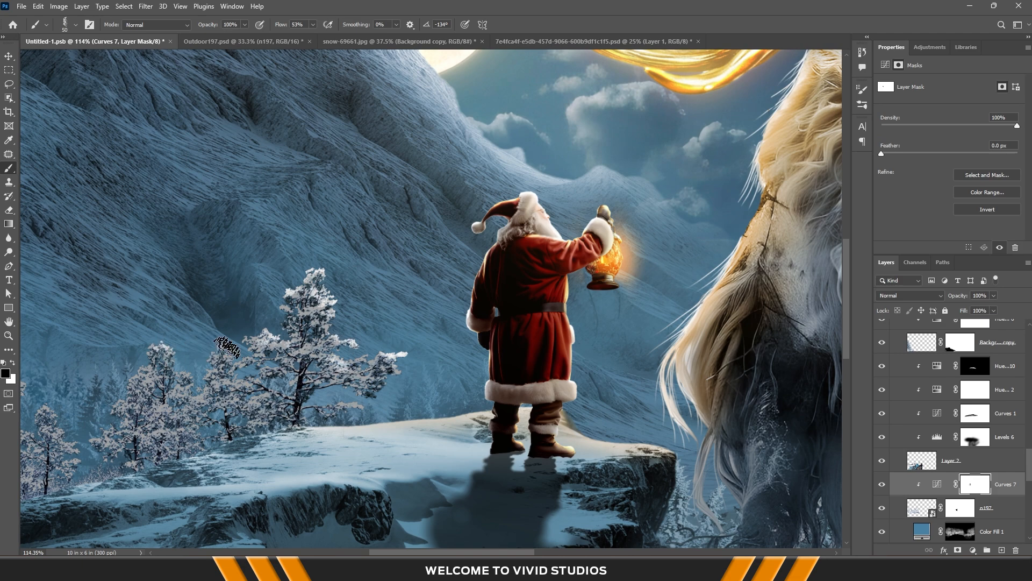
Switch to the Sampled Brush 13 2 preset for painting the remaining trees on the Curves 7 mask
{"action": "scroll", "coordinate": [242, 369], "scroll_direction": "down", "scroll_amount": 3}
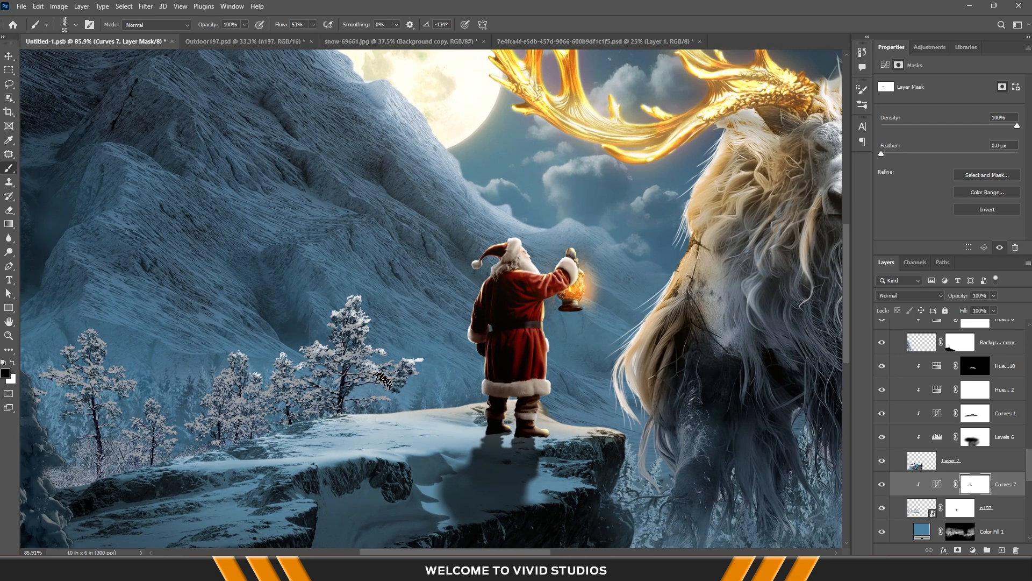
{"action": "scroll", "coordinate": [448, 381], "scroll_direction": "down", "scroll_amount": 2}
{"action": "scroll", "coordinate": [353, 349], "scroll_direction": "up", "scroll_amount": 2}
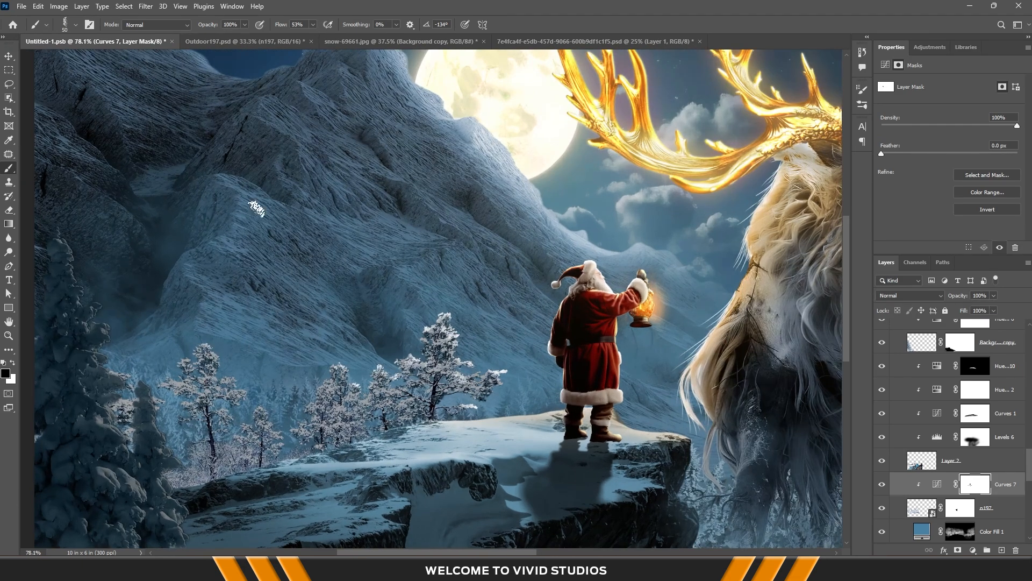
{"action": "right_click", "coordinate": [303, 283]}
{"action": "scroll", "coordinate": [436, 457], "scroll_direction": "down", "scroll_amount": 2}
{"action": "left_click", "coordinate": [370, 480]}
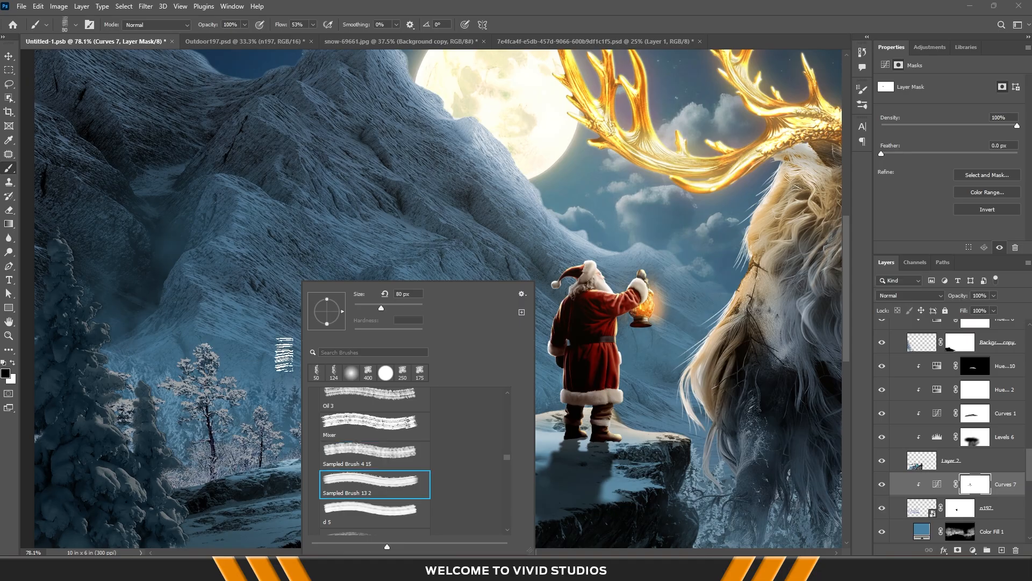
Paint black on the Curves 7 mask over the smaller snowy trees, using a 50 px brush angled at 42°
{"action": "scroll", "coordinate": [261, 365], "scroll_direction": "up", "scroll_amount": 1}
{"action": "scroll", "coordinate": [261, 366], "scroll_direction": "up", "scroll_amount": 2}
{"action": "key", "text": "bracketleft"}
{"action": "key", "text": "bracketleft"}
{"action": "key", "text": "bracketleft"}
{"action": "left_click", "coordinate": [241, 399]}
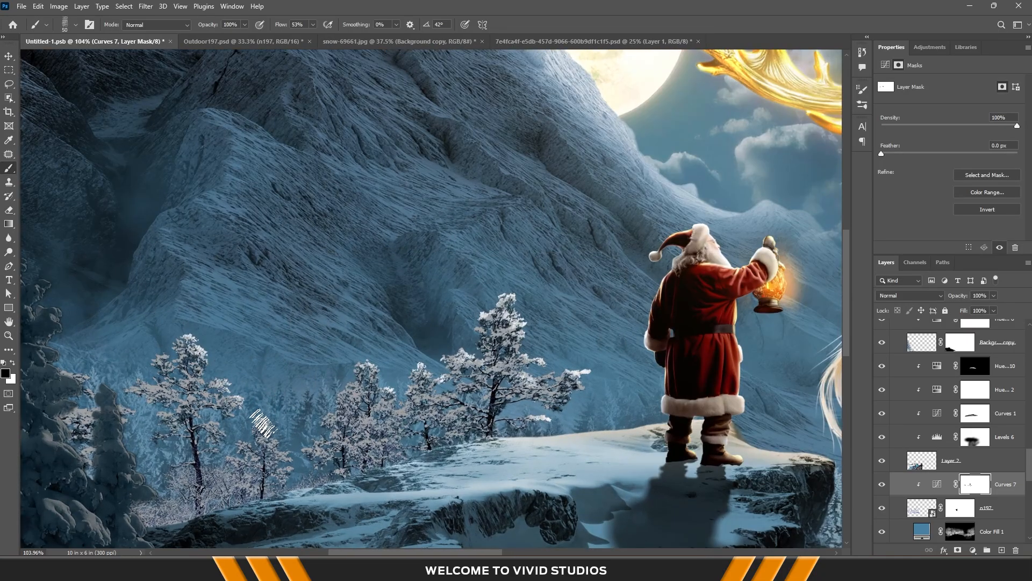
{"action": "left_click", "coordinate": [264, 429]}
{"action": "left_click", "coordinate": [359, 364]}
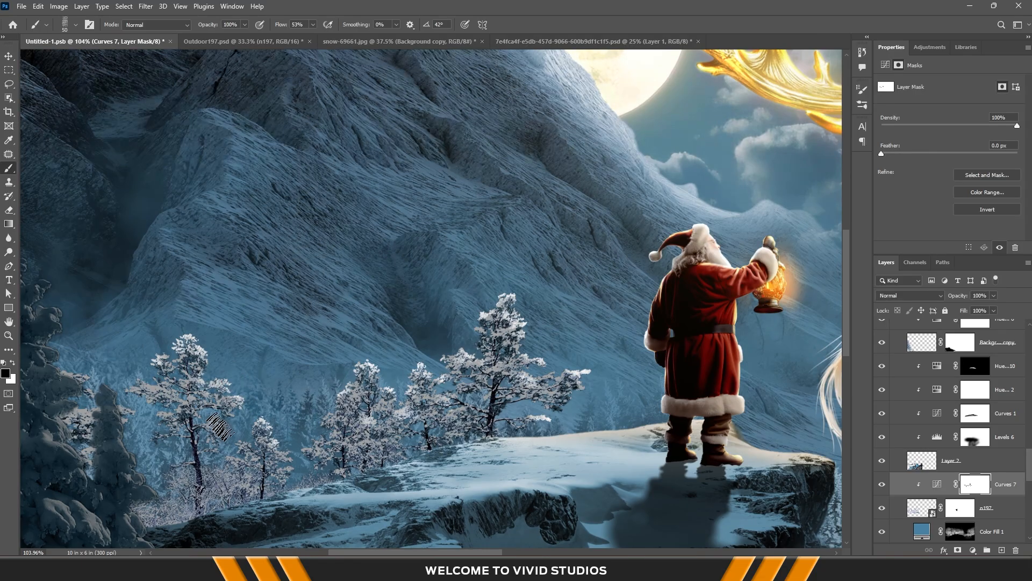
Add a colorized Hue/Saturation adjustment with hue 31 and saturation 46 clipped to the n197 tree layer
{"action": "scroll", "coordinate": [201, 355], "scroll_direction": "down", "scroll_amount": 4}
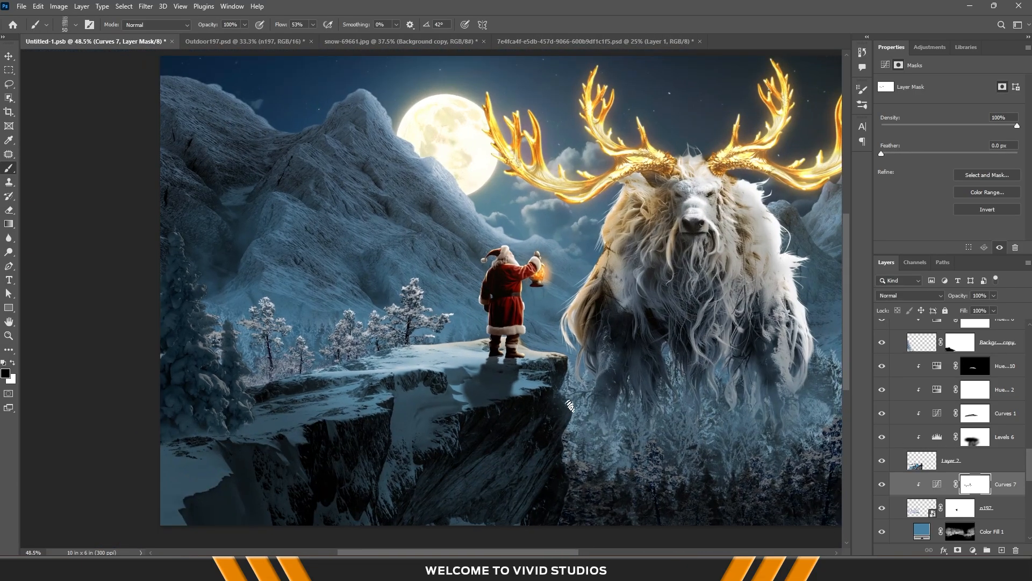
{"action": "left_click", "coordinate": [990, 510]}
{"action": "left_click", "coordinate": [972, 550]}
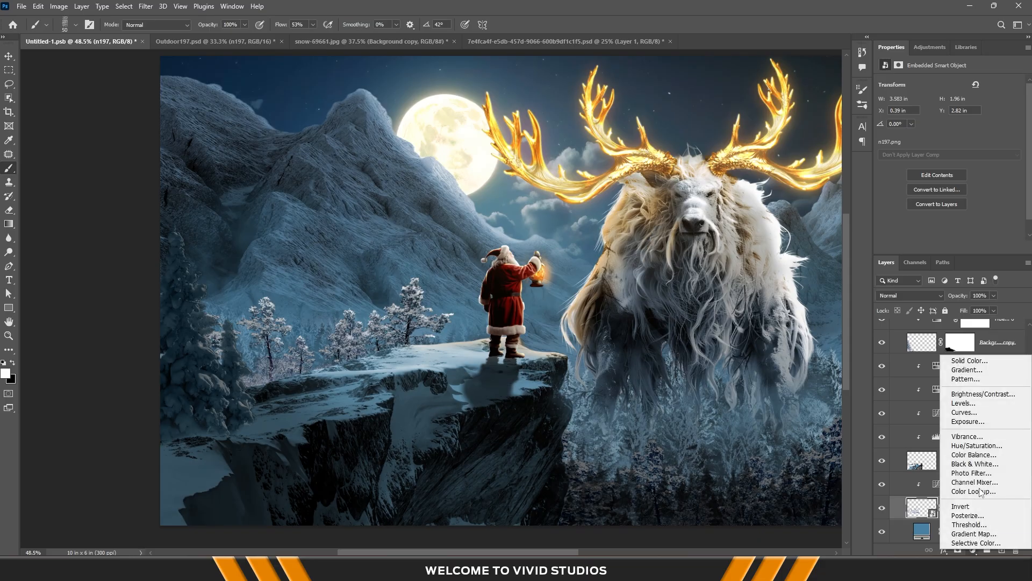
{"action": "left_click", "coordinate": [971, 446]}
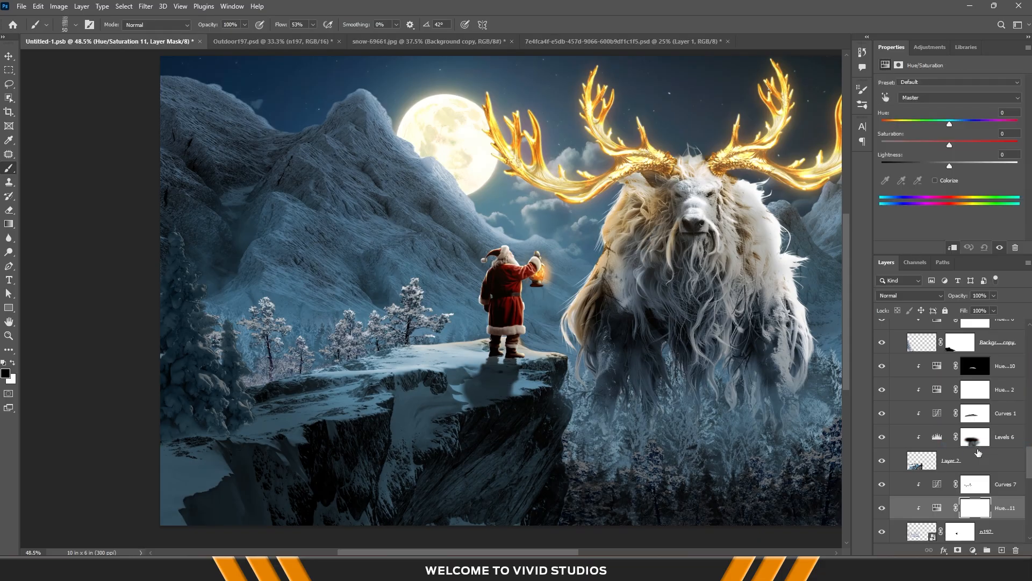
{"action": "left_click", "coordinate": [934, 180]}
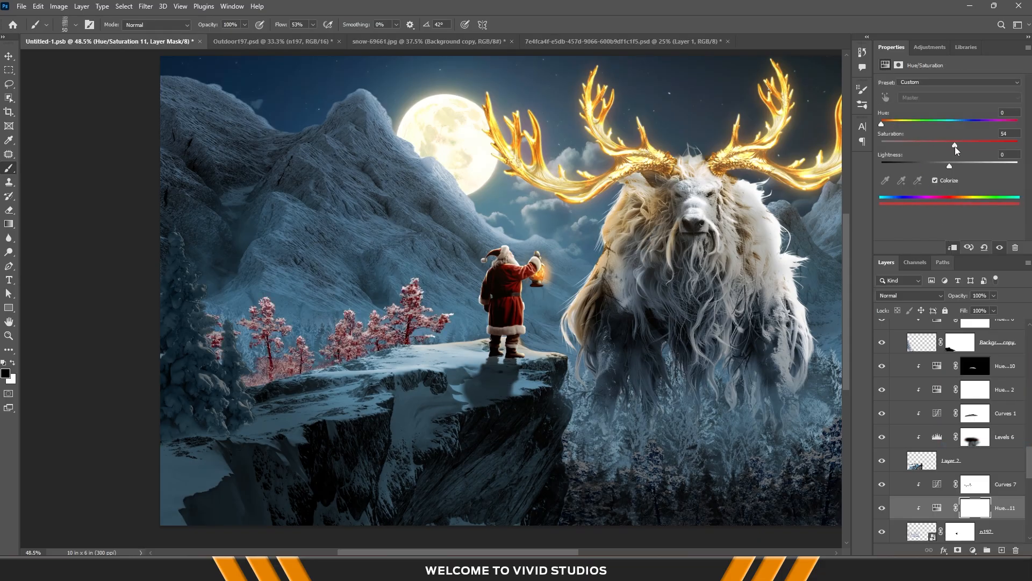
{"action": "left_click_drag", "start_coordinate": [888, 125], "coordinate": [893, 124]}
{"action": "left_click_drag", "start_coordinate": [953, 146], "coordinate": [943, 145]}
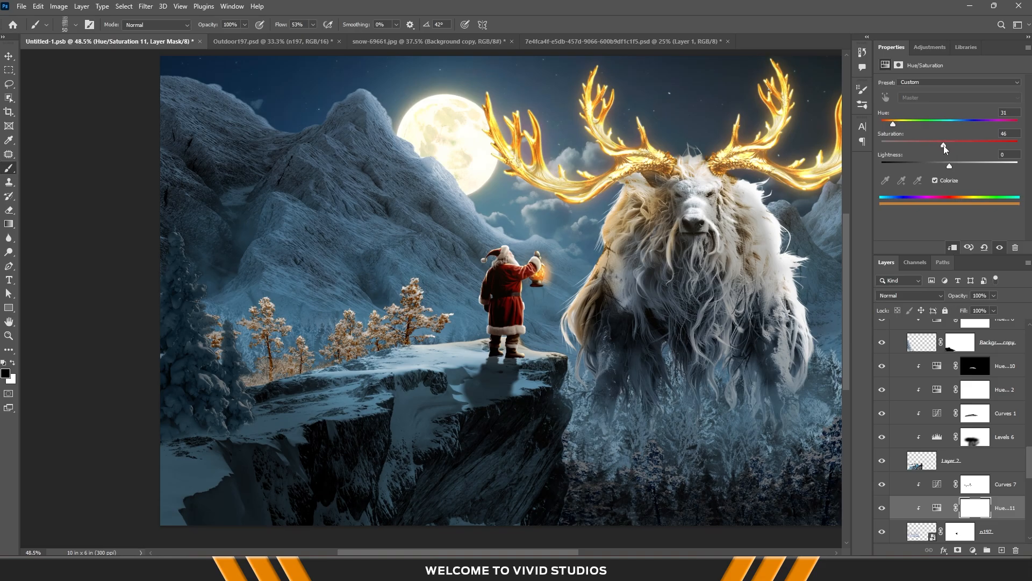
{"action": "left_click_drag", "start_coordinate": [893, 124], "coordinate": [893, 125]}
Invert the mask of the trees' Hue/Saturation adjustment to black
{"action": "left_click", "coordinate": [971, 505]}
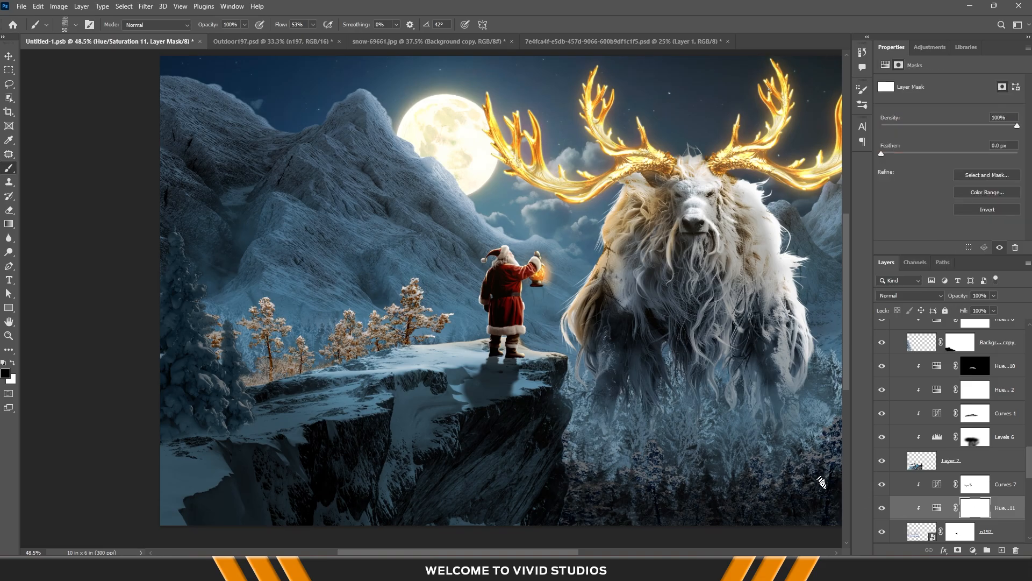
{"action": "key", "text": "ctrl+i"}
{"action": "scroll", "coordinate": [408, 346], "scroll_direction": "up", "scroll_amount": 4}
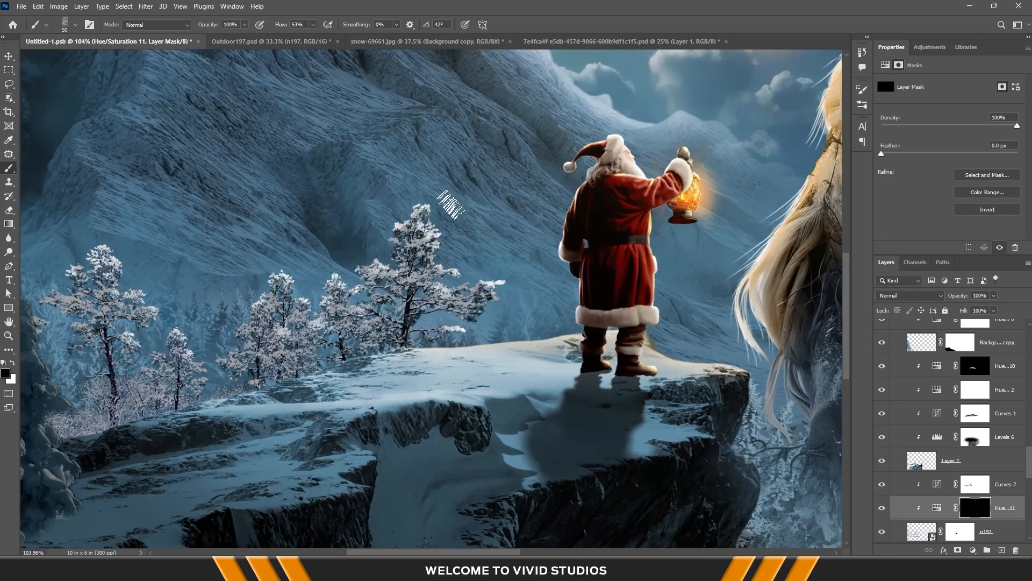
Paint white on the Hue/Saturation 11 mask over the snowy tree nearest Santa to reveal the warm tint
{"action": "key", "text": "x"}
{"action": "left_click", "coordinate": [434, 210]}
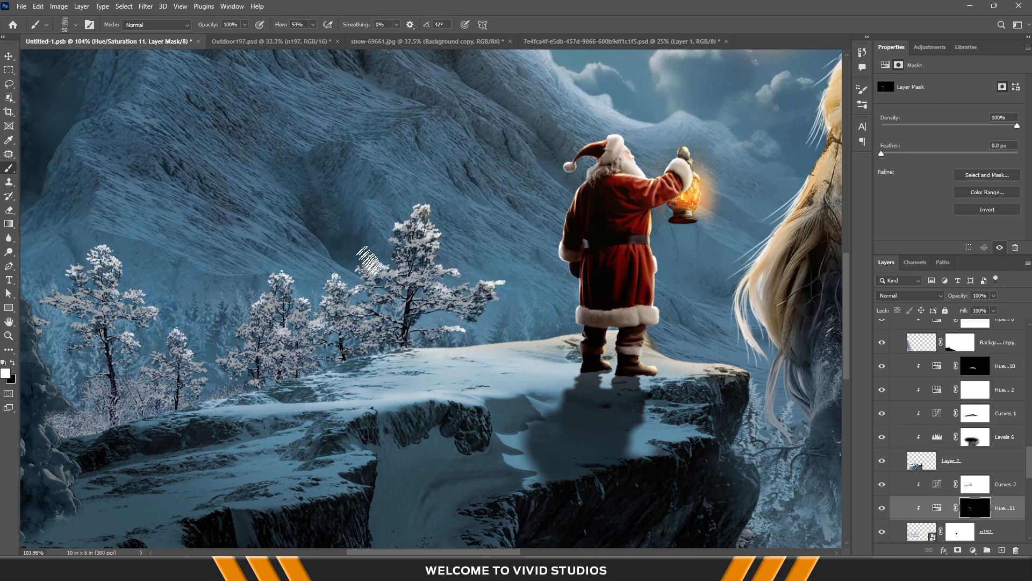
{"action": "left_click", "coordinate": [480, 293]}
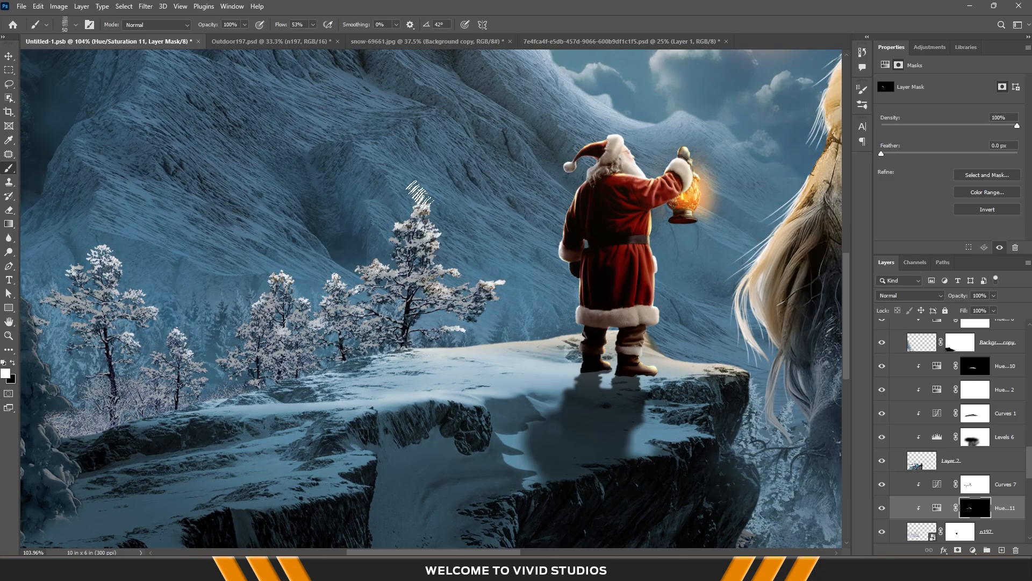
{"action": "scroll", "coordinate": [596, 245], "scroll_direction": "down", "scroll_amount": 10}
{"action": "left_click_drag", "start_coordinate": [609, 246], "coordinate": [533, 278]}
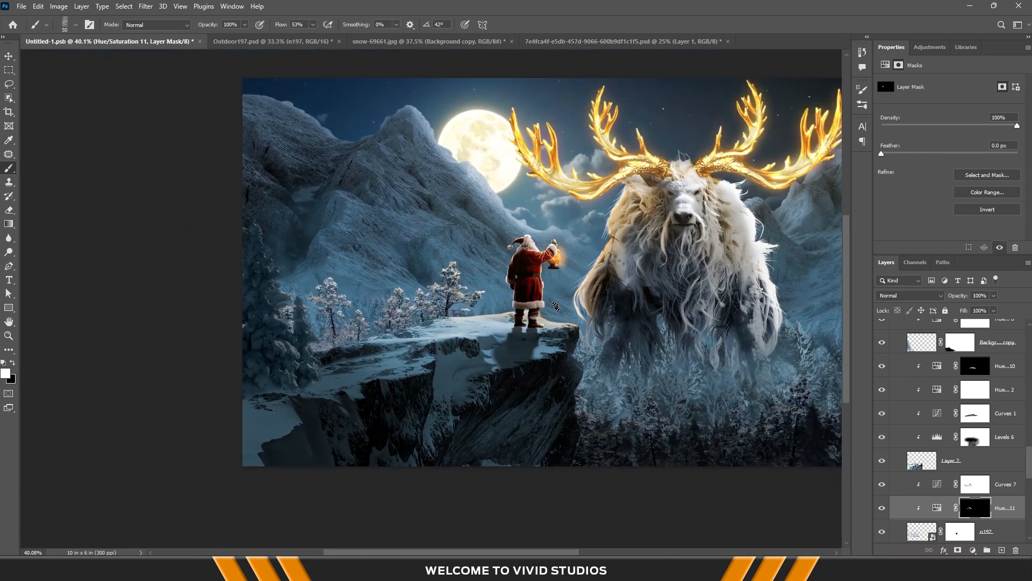
{"action": "left_click_drag", "start_coordinate": [633, 281], "coordinate": [591, 279]}
Target the Levels 4 mask above the large spruce's layer and set up a soft round 50 px brush with 27% flow
{"action": "key", "text": "v"}
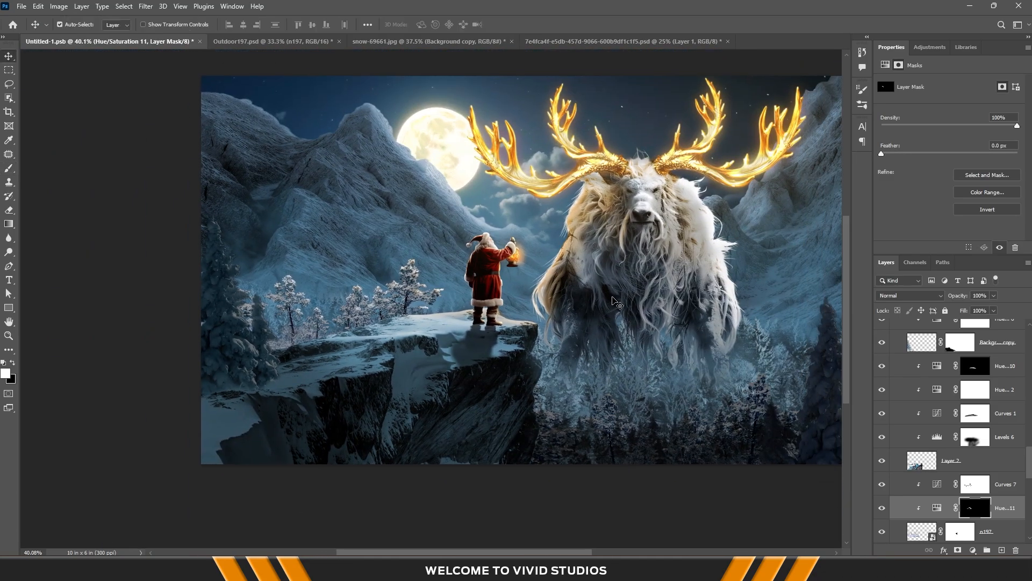
{"action": "left_click", "coordinate": [222, 279]}
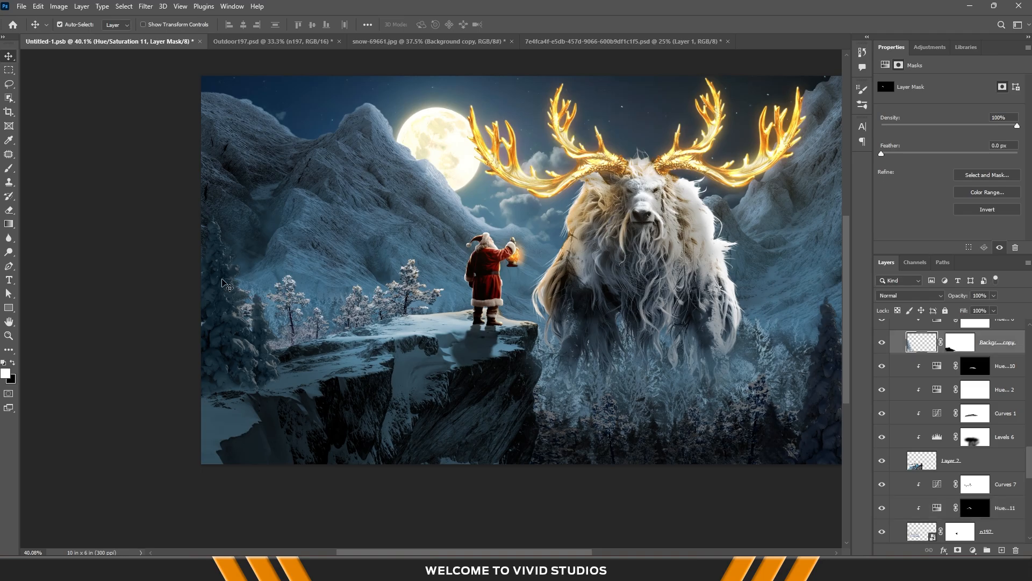
{"action": "scroll", "coordinate": [967, 392], "scroll_direction": "up", "scroll_amount": 3}
{"action": "left_click", "coordinate": [981, 369]}
{"action": "key", "text": "b"}
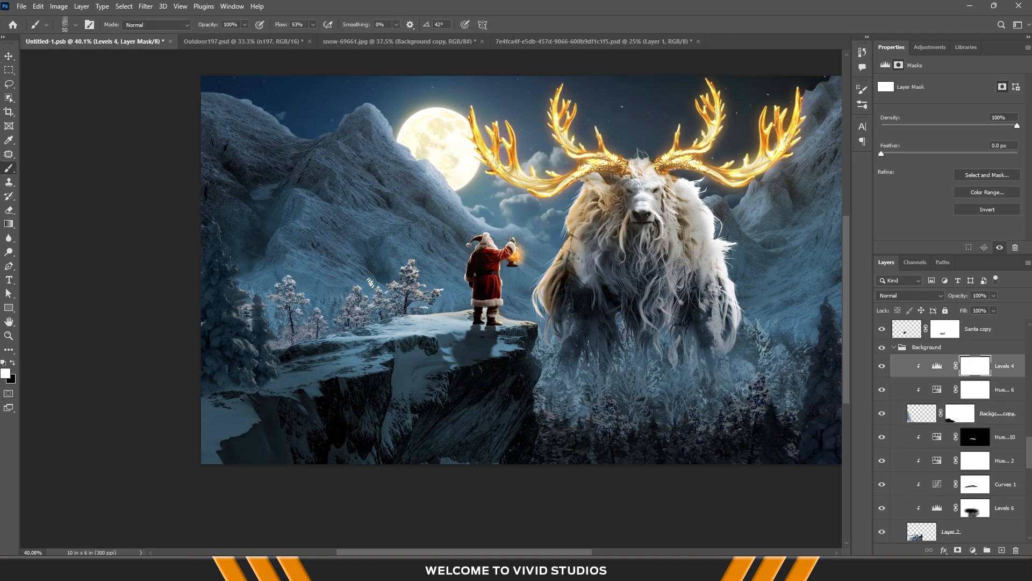
{"action": "right_click", "coordinate": [408, 311]}
{"action": "key", "text": "Escape"}
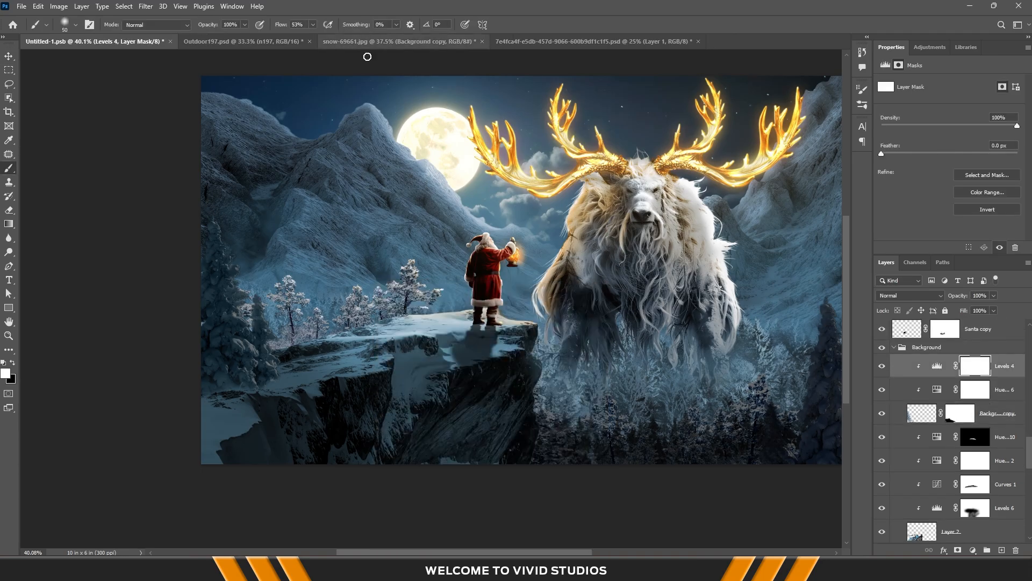
{"action": "scroll", "coordinate": [196, 170], "scroll_direction": "up", "scroll_amount": 3}
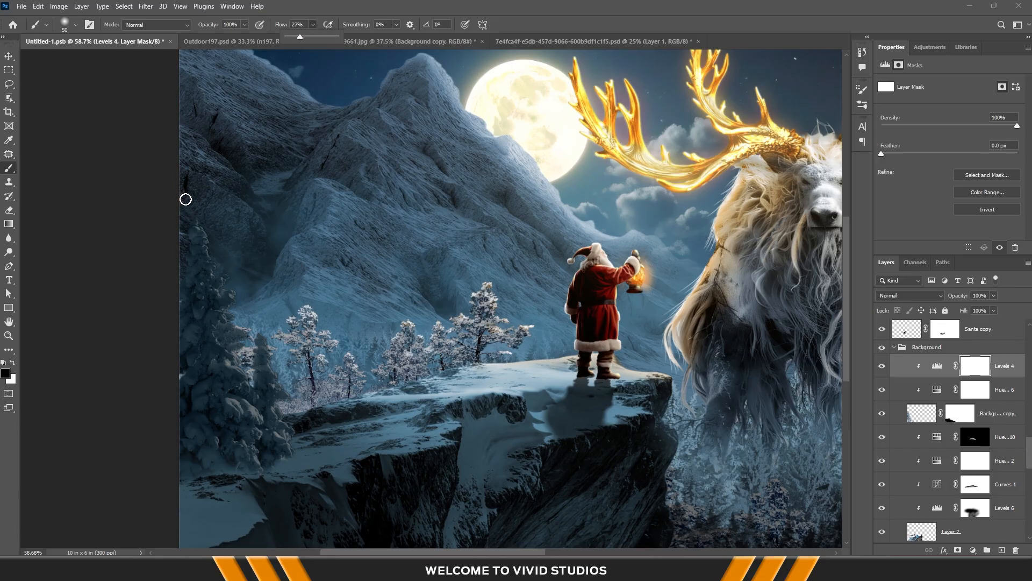
Paint black with a small soft brush on the Levels 4 mask along the large spruce's moon-facing branch edges
{"action": "left_click", "coordinate": [233, 273]}
{"action": "scroll", "coordinate": [219, 277], "scroll_direction": "up", "scroll_amount": 4}
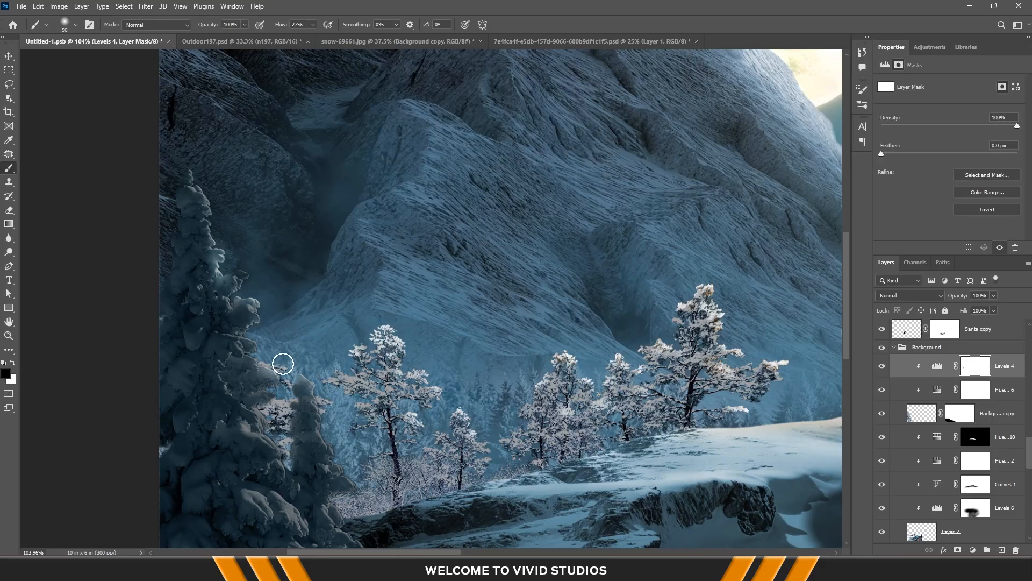
{"action": "scroll", "coordinate": [251, 336], "scroll_direction": "up", "scroll_amount": 4}
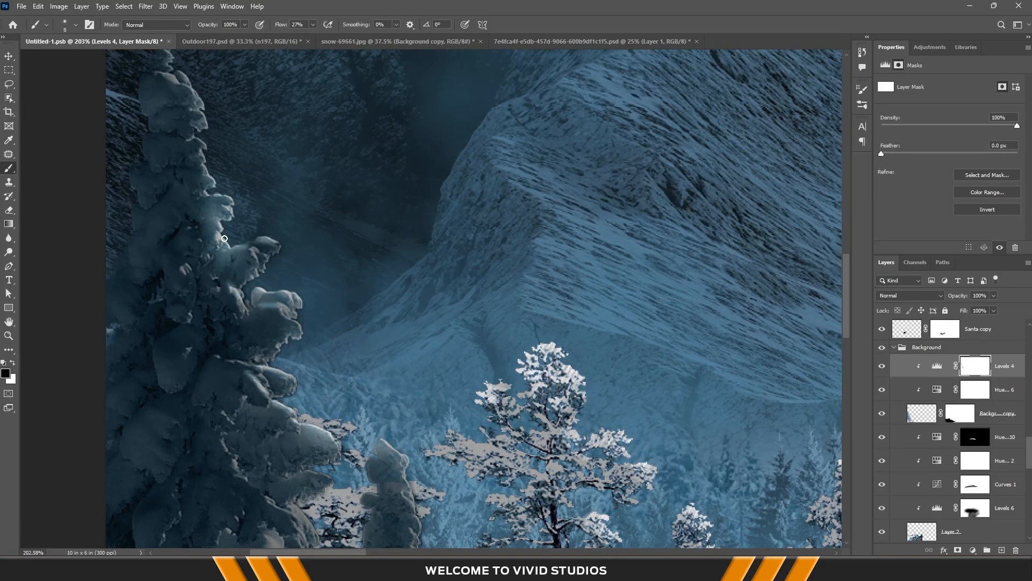
{"action": "left_click_drag", "start_coordinate": [188, 89], "coordinate": [171, 79]}
{"action": "mouse_move", "coordinate": [165, 75]}
{"action": "left_mouse_down"}
{"action": "mouse_move", "coordinate": [228, 154]}
{"action": "mouse_move", "coordinate": [245, 141]}
{"action": "left_mouse_up"}
{"action": "left_click_drag", "start_coordinate": [265, 178], "coordinate": [241, 72]}
{"action": "left_click_drag", "start_coordinate": [266, 333], "coordinate": [292, 343]}
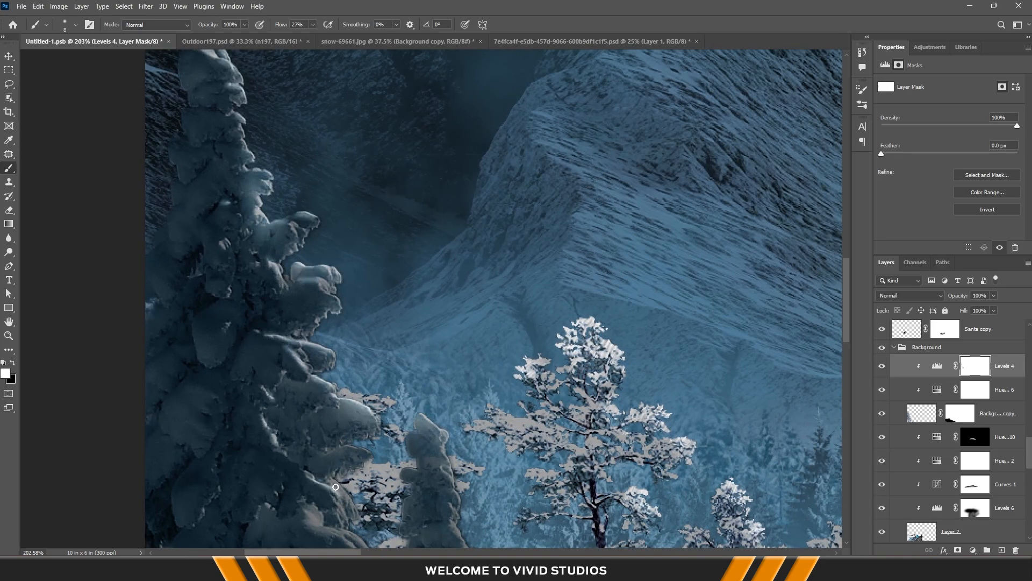
Paint black on the Levels 4 mask along the moon-facing edge of the smaller spruce with a 15 px brush
{"action": "scroll", "coordinate": [335, 486], "scroll_direction": "down", "scroll_amount": 5}
{"action": "scroll", "coordinate": [302, 302], "scroll_direction": "up", "scroll_amount": 4}
{"action": "scroll", "coordinate": [312, 315], "scroll_direction": "up", "scroll_amount": 2}
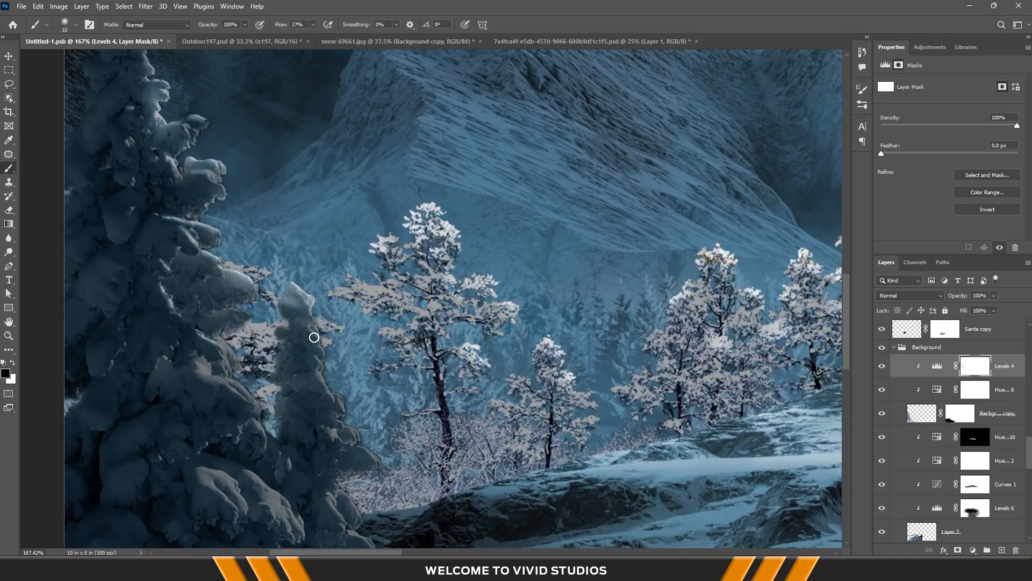
{"action": "left_click_drag", "start_coordinate": [312, 355], "coordinate": [391, 471]}
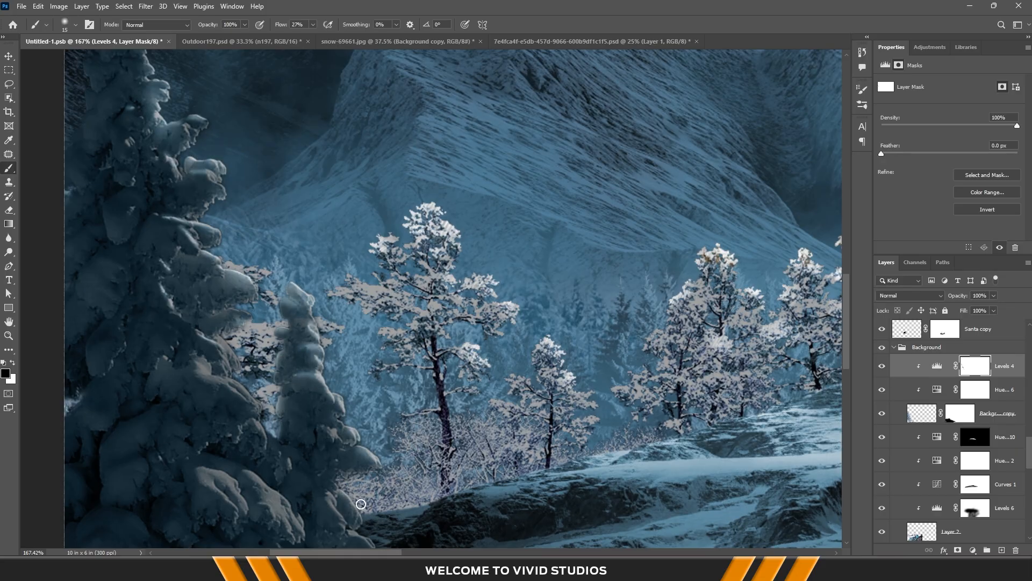
{"action": "scroll", "coordinate": [361, 504], "scroll_direction": "down", "scroll_amount": 6}
Darken the snowy trees in Curves 7 by lowering the curve's white end and moving its black point inward
{"action": "key", "text": "v"}
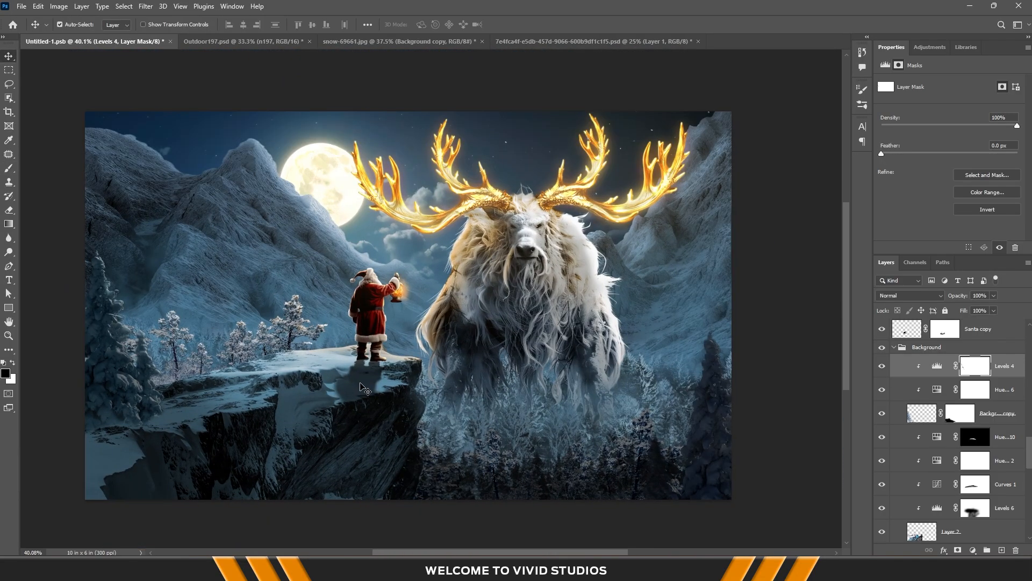
{"action": "left_click", "coordinate": [361, 386]}
{"action": "scroll", "coordinate": [966, 468], "scroll_direction": "down", "scroll_amount": 3}
{"action": "left_click", "coordinate": [966, 466]}
{"action": "left_click", "coordinate": [937, 460]}
{"action": "left_click_drag", "start_coordinate": [1015, 142], "coordinate": [1015, 171]}
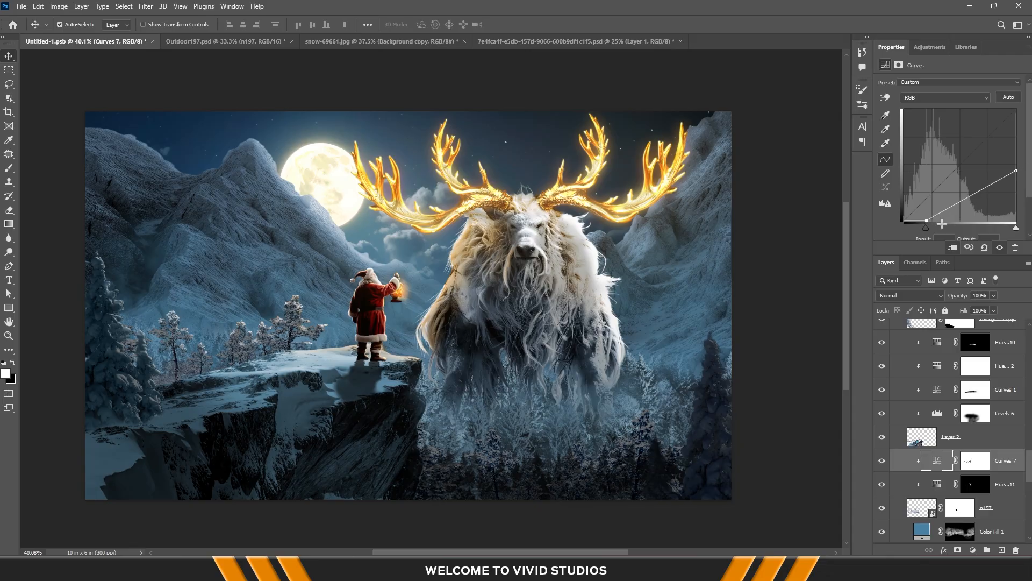
{"action": "left_click_drag", "start_coordinate": [942, 223], "coordinate": [950, 225]}
{"action": "left_click", "coordinate": [776, 247]}
{"action": "scroll", "coordinate": [699, 282], "scroll_direction": "down", "scroll_amount": 4}
{"action": "scroll", "coordinate": [609, 290], "scroll_direction": "up", "scroll_amount": 5}
{"action": "left_click_drag", "start_coordinate": [607, 293], "coordinate": [604, 284]}
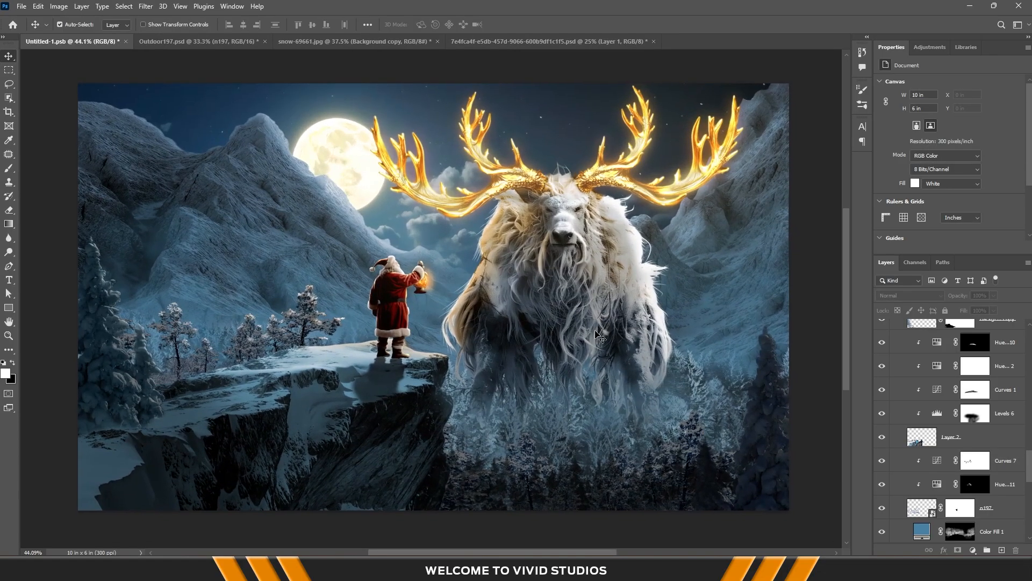
Select Layer 6 and load the Pine brush preset, enlarging it to 1000 px
{"action": "left_click", "coordinate": [582, 497]}
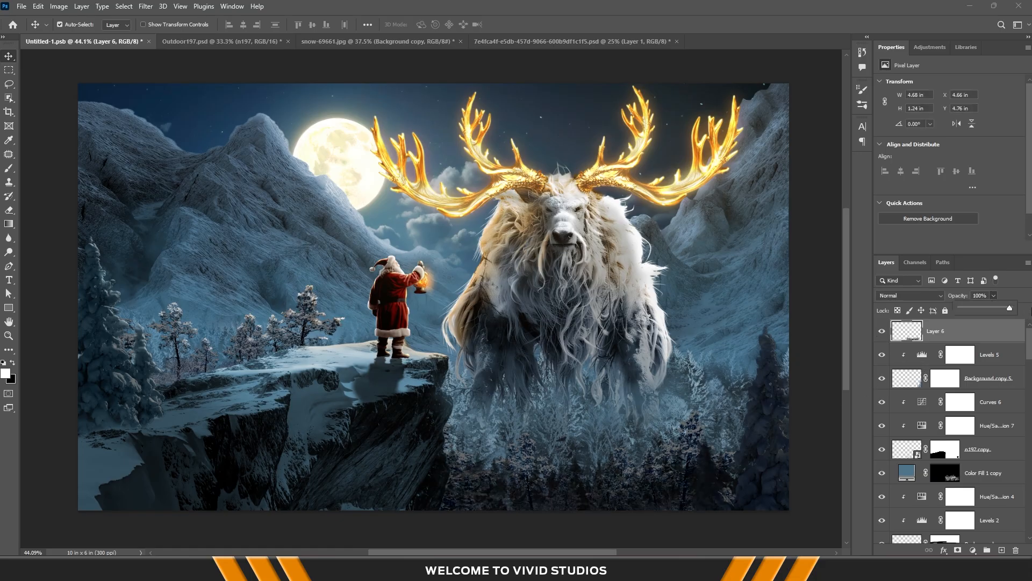
{"action": "key", "text": "b"}
{"action": "right_click", "coordinate": [464, 499]}
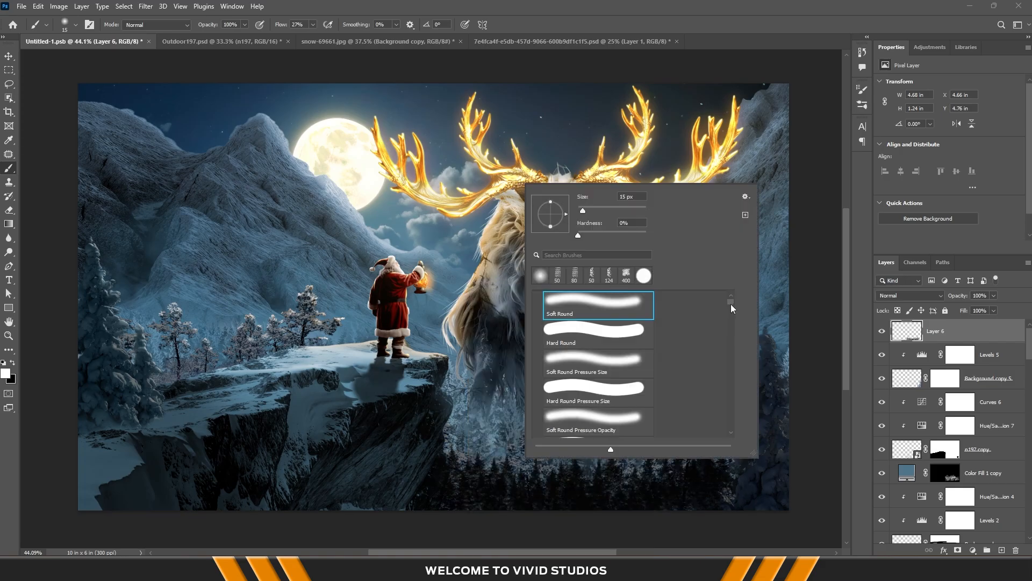
{"action": "scroll", "coordinate": [730, 304], "scroll_direction": "down", "scroll_amount": 1}
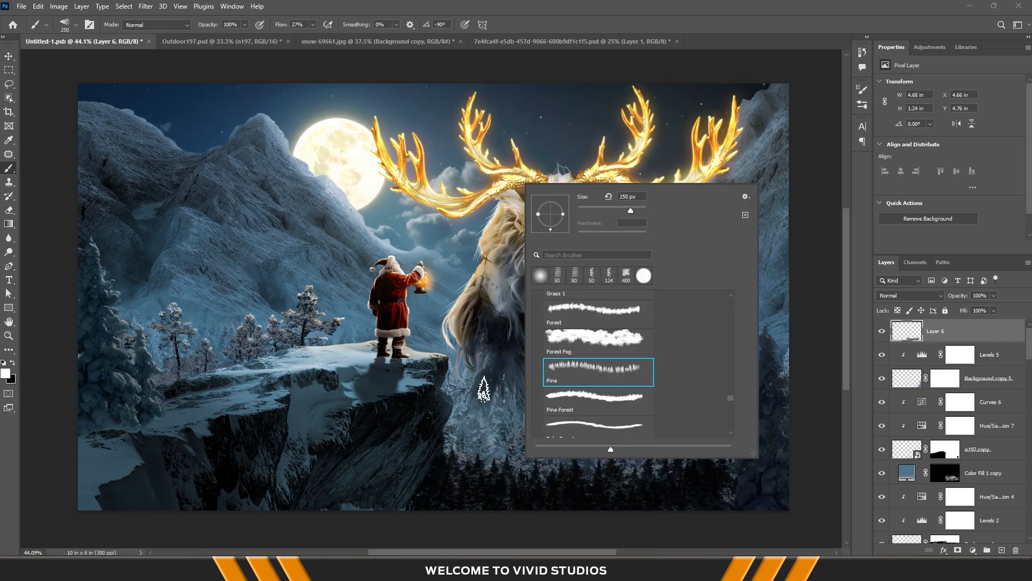
{"action": "left_click", "coordinate": [633, 24]}
{"action": "key", "text": "bracketright"}
{"action": "key", "text": "bracketright"}
{"action": "key", "text": "bracketright"}
{"action": "key", "text": "bracketright"}
{"action": "key", "text": "bracketright"}
{"action": "key", "text": "bracketright"}
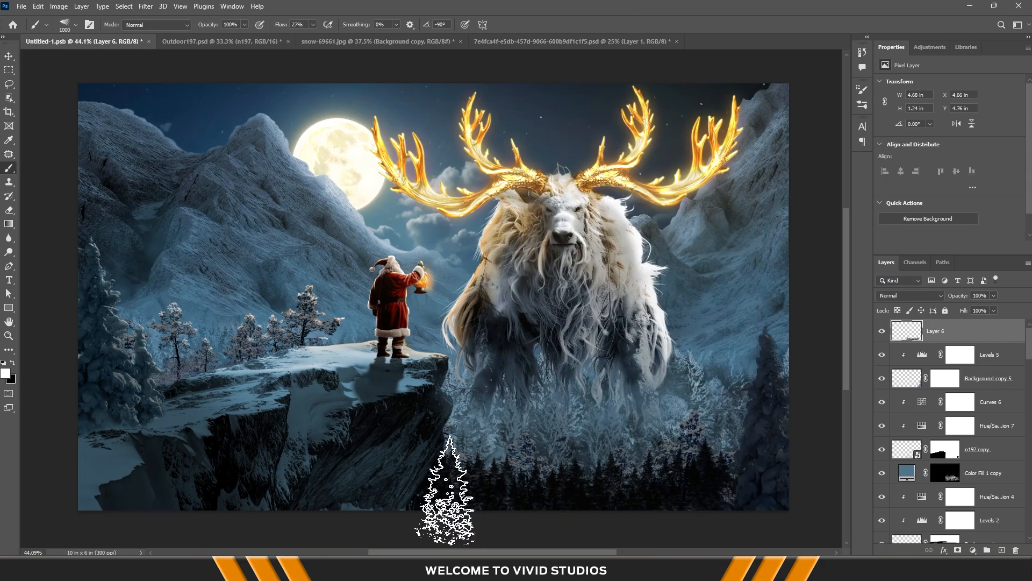
Set the Pine brush to 800 px and 100% flow and try a white pine below the cliff
{"action": "key", "text": "x"}
{"action": "key", "text": "bracketleft"}
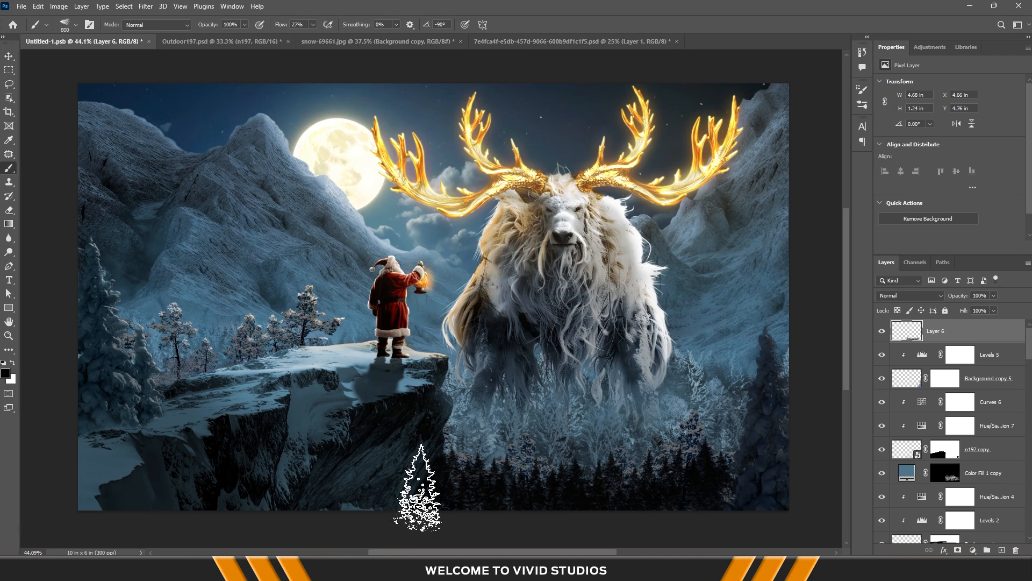
{"action": "left_click", "coordinate": [419, 486]}
{"action": "left_click", "coordinate": [313, 24]}
{"action": "left_click_drag", "start_coordinate": [314, 38], "coordinate": [422, 489]}
{"action": "key", "text": "x"}
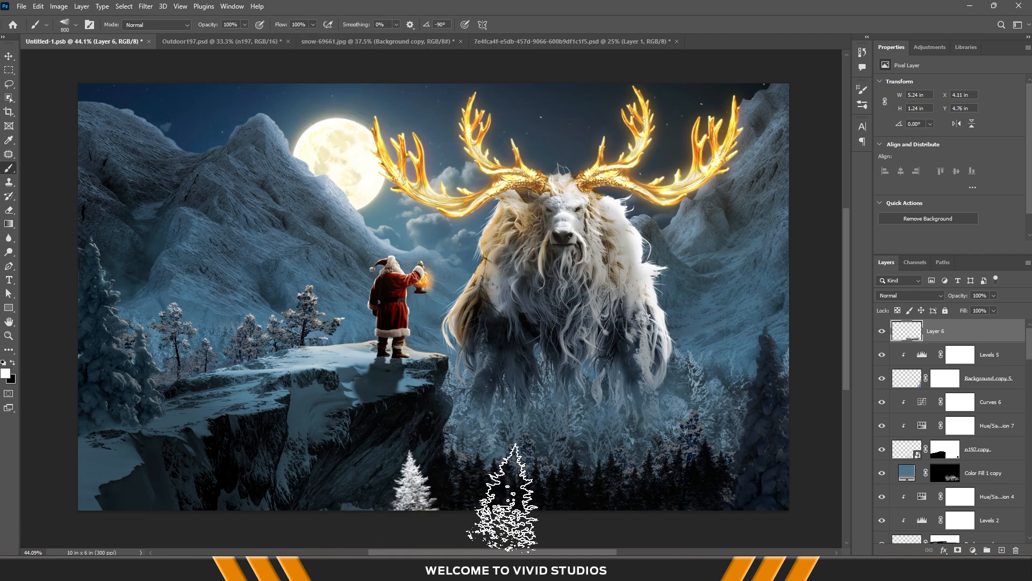
Set the foreground color to #7891a1 sampled from the frosty forest and paint a pine at the cliff's base
{"action": "left_click", "coordinate": [5, 373]}
{"action": "left_click", "coordinate": [496, 439]}
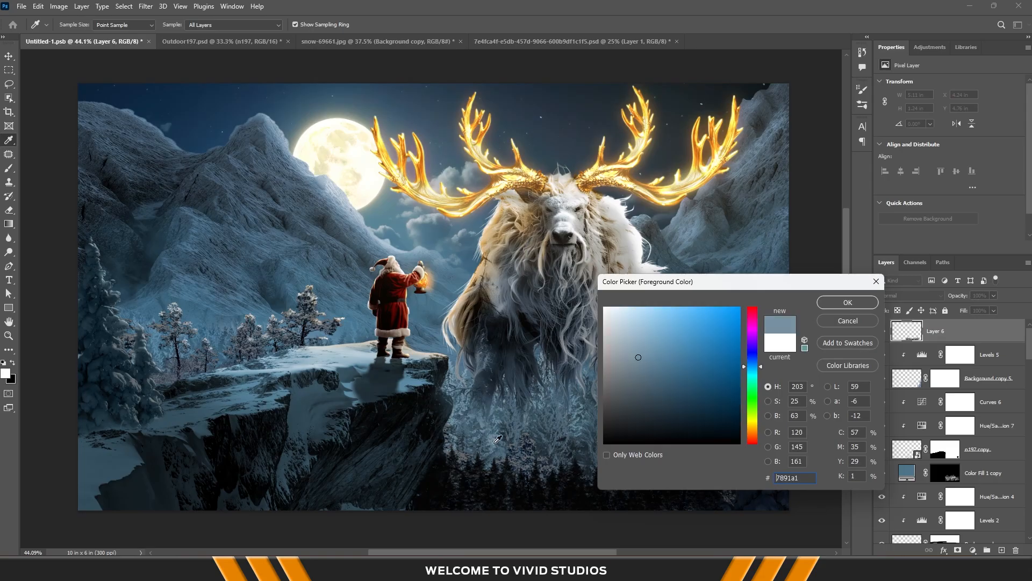
{"action": "left_click", "coordinate": [848, 303]}
{"action": "scroll", "coordinate": [500, 487], "scroll_direction": "down", "scroll_amount": 3}
{"action": "left_click_drag", "start_coordinate": [480, 445], "coordinate": [469, 373]}
Reduce the Pine brush to 600 px and paint smaller pines on both sides of the large one
{"action": "key", "text": "bracketleft"}
{"action": "key", "text": "bracketleft"}
{"action": "scroll", "coordinate": [431, 429], "scroll_direction": "up", "scroll_amount": 4}
{"action": "left_click", "coordinate": [384, 417]}
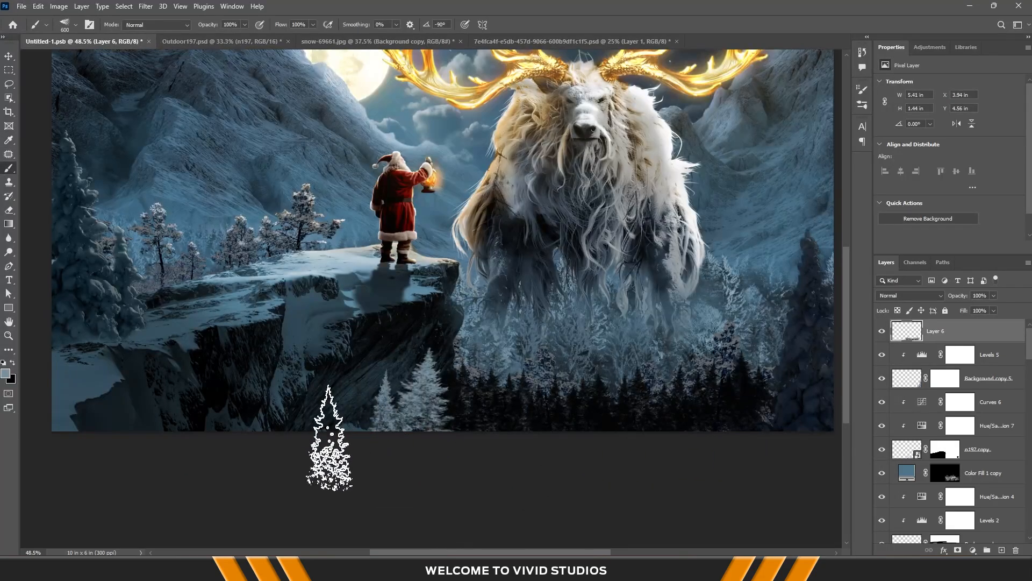
{"action": "left_click", "coordinate": [460, 455]}
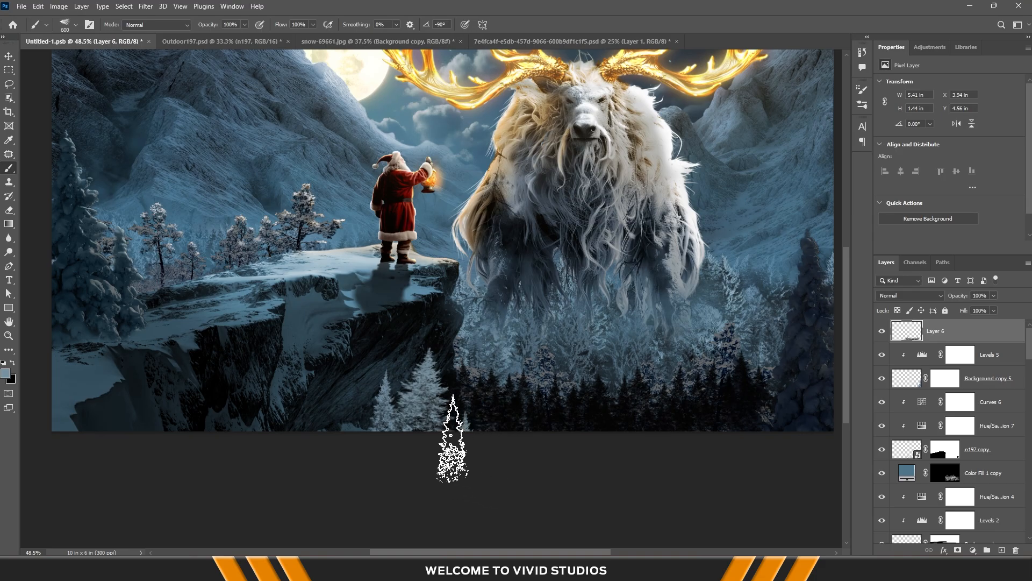
{"action": "left_click", "coordinate": [455, 430]}
{"action": "left_click", "coordinate": [353, 454]}
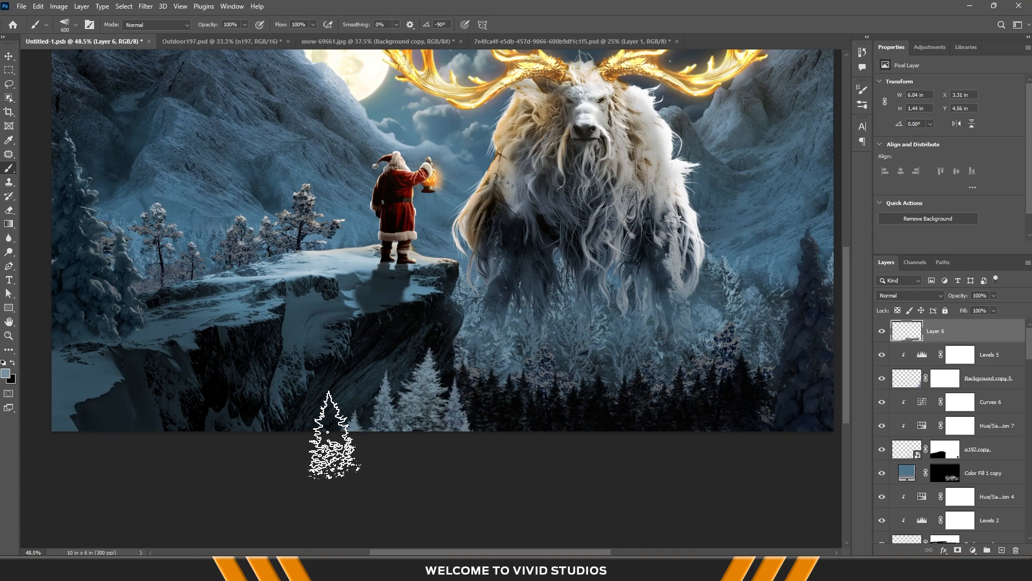
{"action": "scroll", "coordinate": [487, 454], "scroll_direction": "right", "scroll_amount": 3}
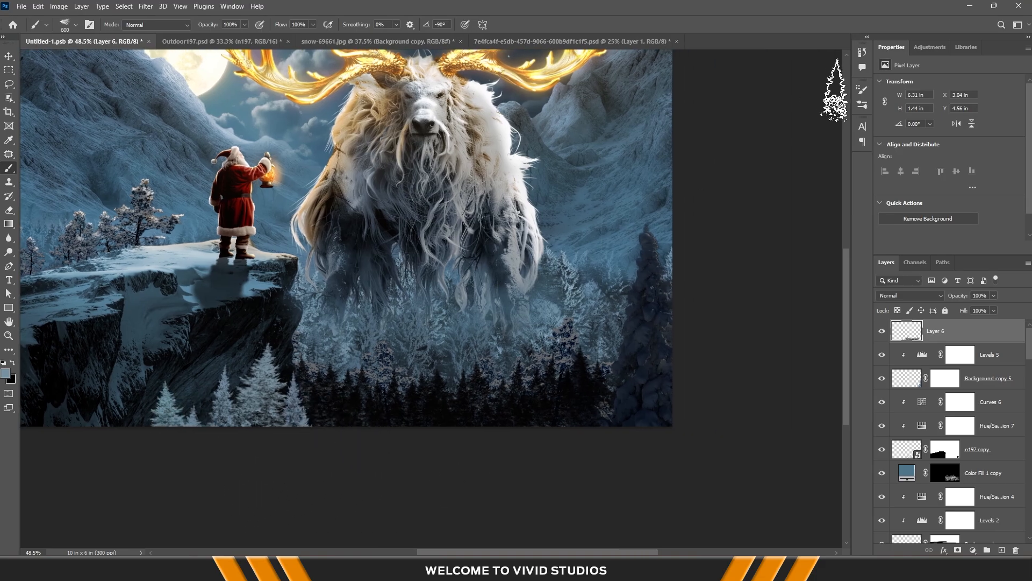
Set the Pine brush's foreground/background jitter to 17% and paint a row of pines along the forest's lower edge
{"action": "left_click", "coordinate": [863, 90]}
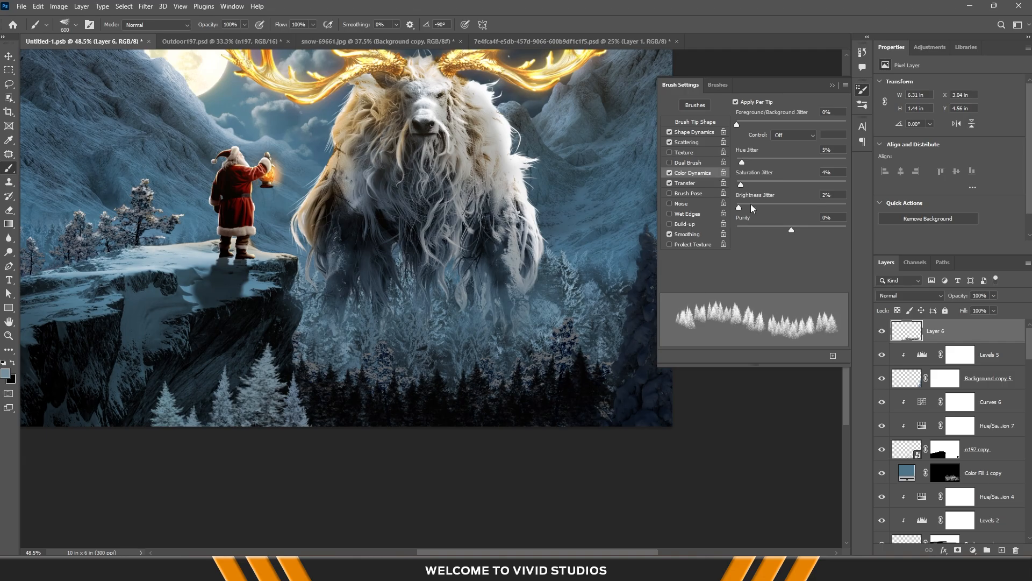
{"action": "left_click_drag", "start_coordinate": [752, 124], "coordinate": [755, 124]}
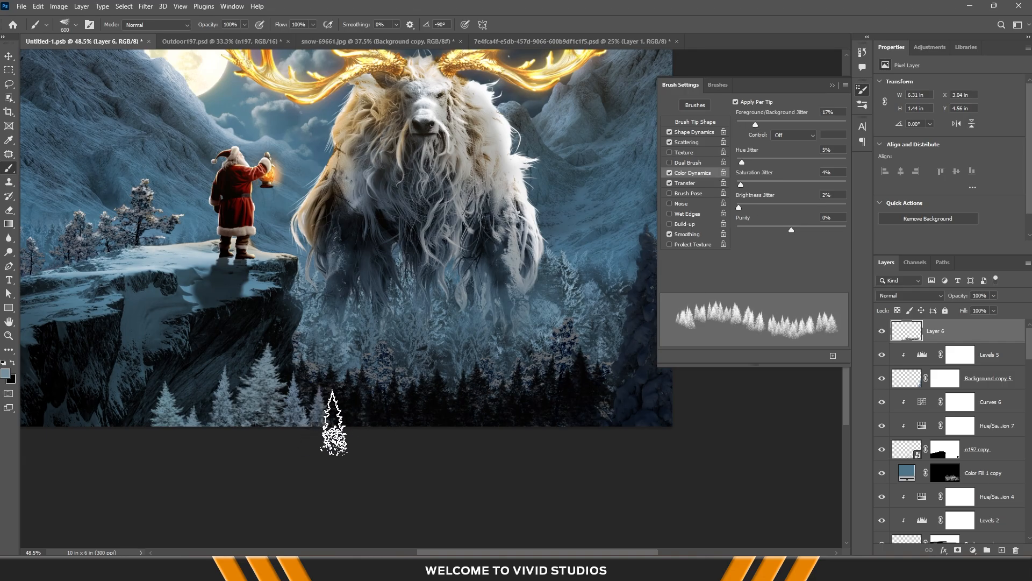
{"action": "left_click", "coordinate": [609, 430]}
{"action": "left_click", "coordinate": [344, 411]}
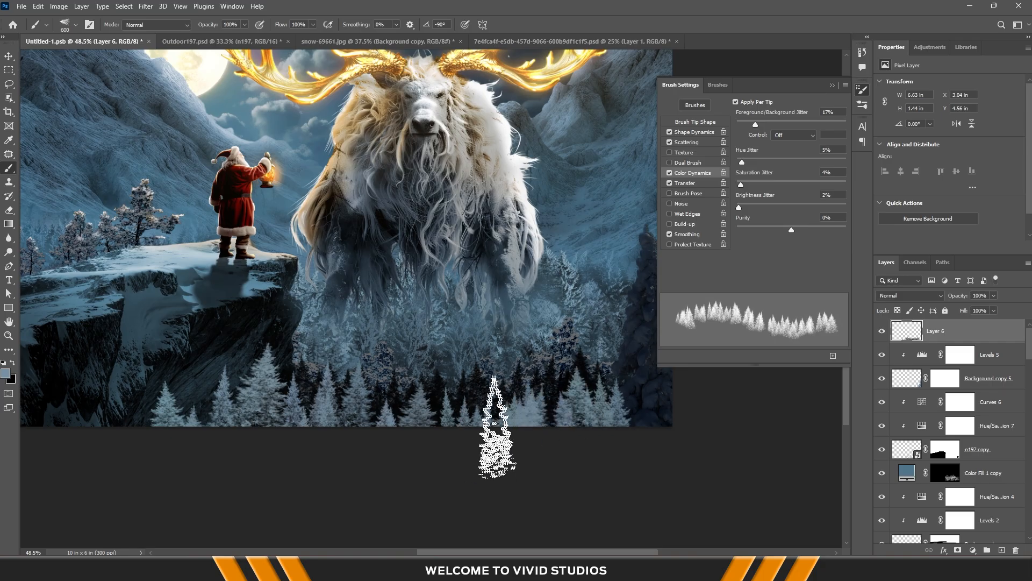
{"action": "scroll", "coordinate": [487, 419], "scroll_direction": "down", "scroll_amount": 3}
{"action": "scroll", "coordinate": [486, 419], "scroll_direction": "up", "scroll_amount": 3}
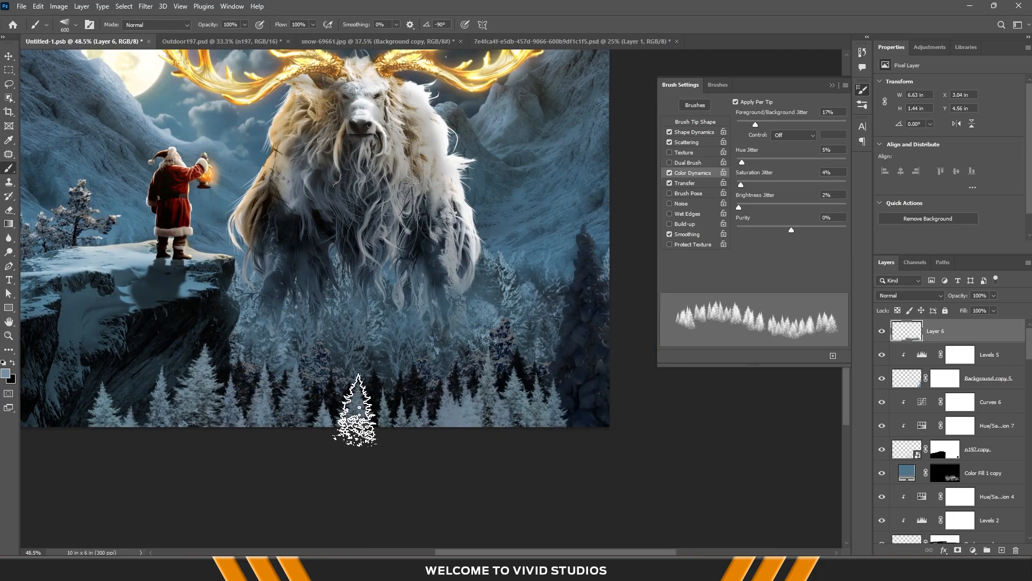
{"action": "scroll", "coordinate": [504, 449], "scroll_direction": "down", "scroll_amount": 3}
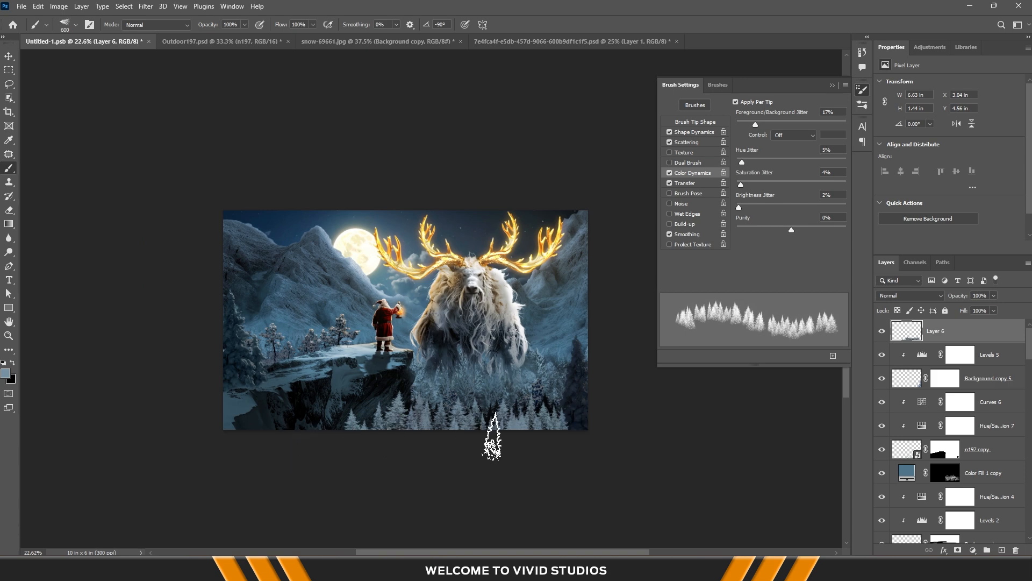
Add a new layer above Layer 6 and paint black pines along the image's lower edge
{"action": "left_click", "coordinate": [1000, 550]}
{"action": "scroll", "coordinate": [490, 417], "scroll_direction": "up", "scroll_amount": 2}
{"action": "key", "text": "x"}
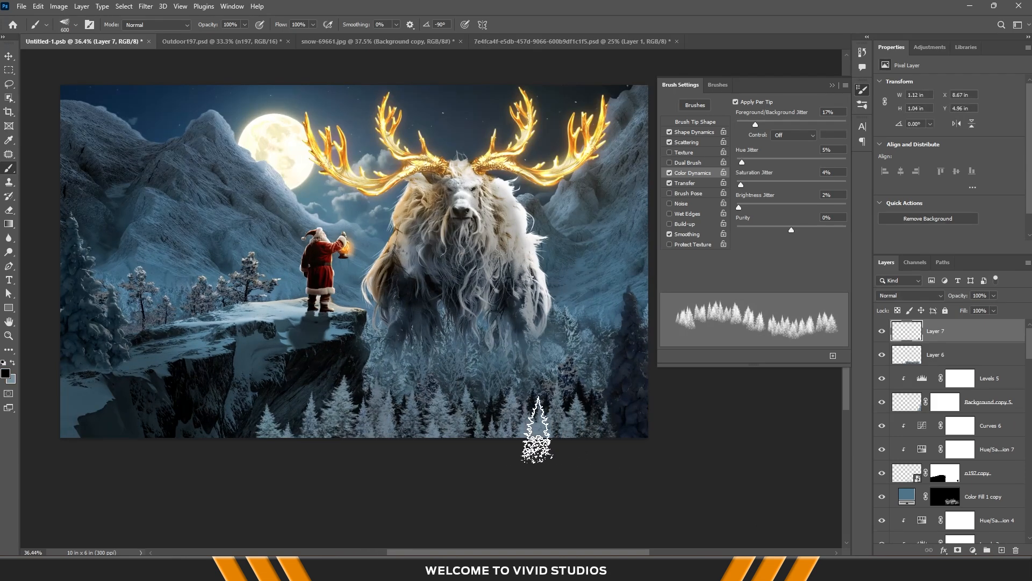
{"action": "mouse_move", "coordinate": [565, 433]}
{"action": "left_mouse_down"}
{"action": "mouse_move", "coordinate": [479, 431]}
{"action": "mouse_move", "coordinate": [535, 434]}
{"action": "mouse_move", "coordinate": [515, 445]}
{"action": "mouse_move", "coordinate": [280, 424]}
{"action": "left_mouse_up"}
Compare the image with Layer 6 hidden and shown, and reduce Layer 6's opacity to 51%
{"action": "left_click", "coordinate": [882, 355]}
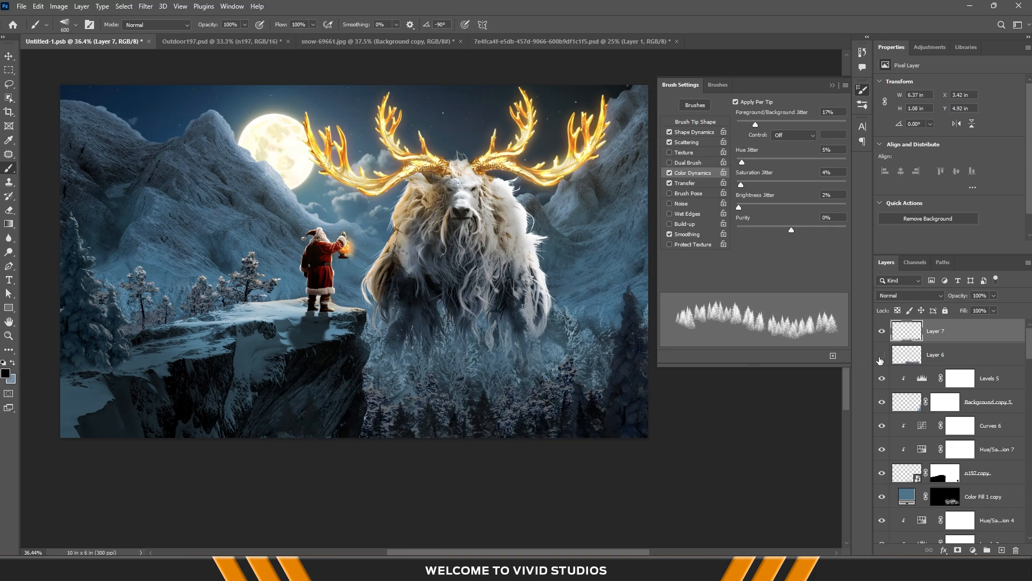
{"action": "left_click", "coordinate": [881, 354]}
{"action": "left_click", "coordinate": [949, 355]}
{"action": "left_click", "coordinate": [994, 295]}
{"action": "left_click_drag", "start_coordinate": [997, 307], "coordinate": [970, 308]}
{"action": "left_click", "coordinate": [9, 56]}
{"action": "scroll", "coordinate": [335, 297], "scroll_direction": "down", "scroll_amount": 3}
{"action": "scroll", "coordinate": [355, 268], "scroll_direction": "up", "scroll_amount": 2}
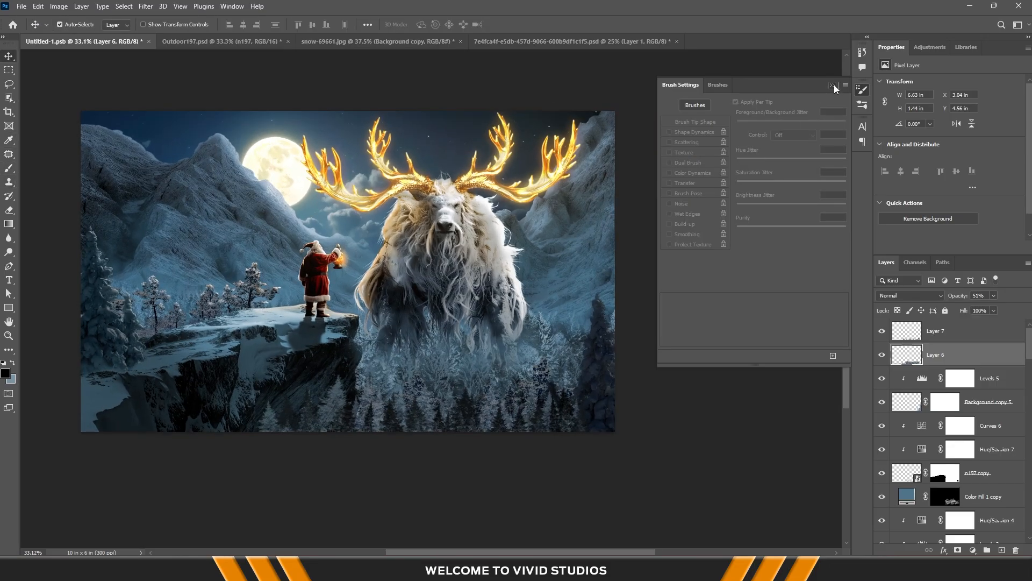
Add a dark orange Solid Color fill layer (7e3e00) above Curves 4 and blend it with Linear Dodge (Add)
{"action": "left_click", "coordinate": [832, 84]}
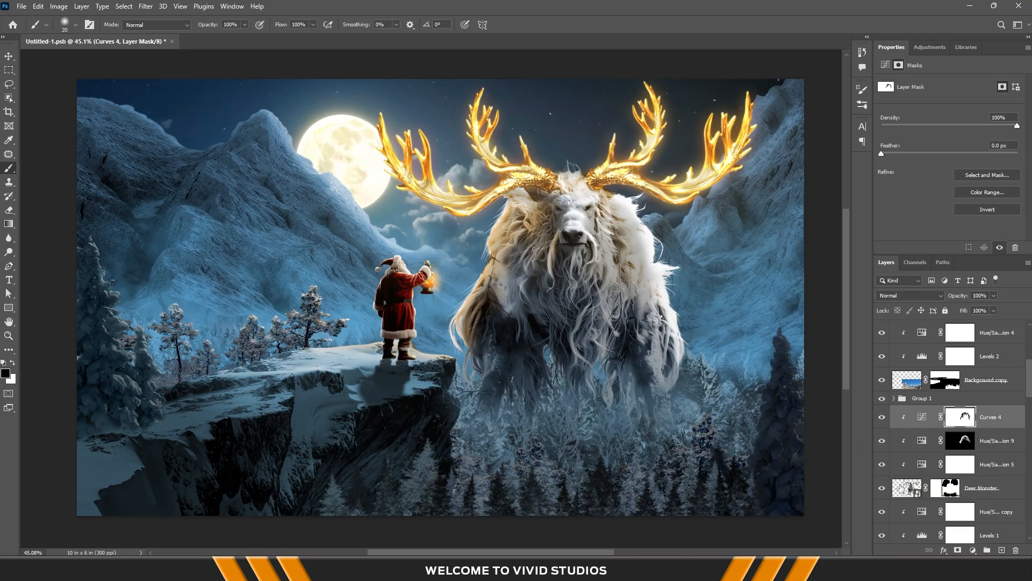
{"action": "left_click", "coordinate": [8, 59]}
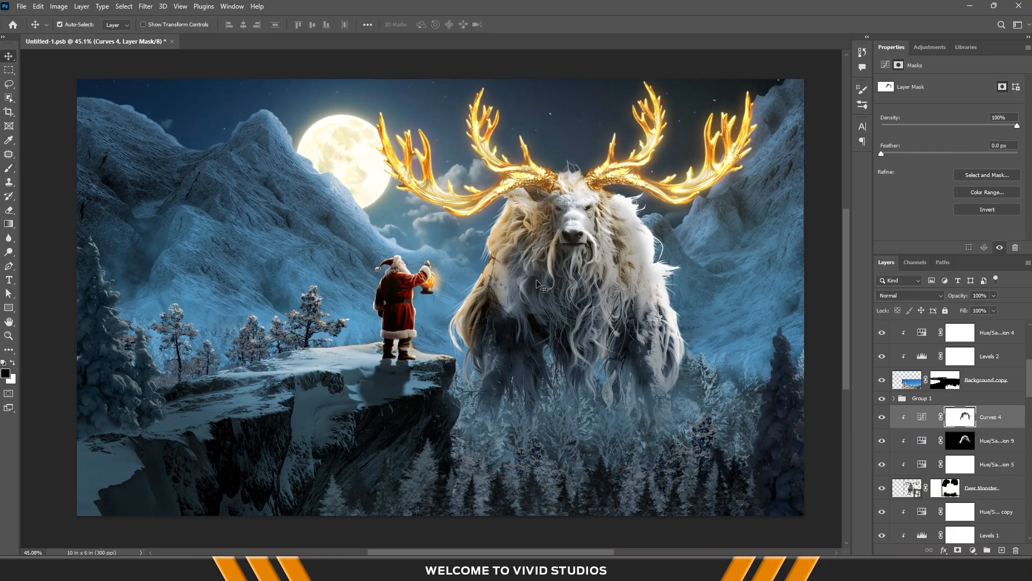
{"action": "left_click", "coordinate": [922, 417]}
{"action": "left_click", "coordinate": [973, 550]}
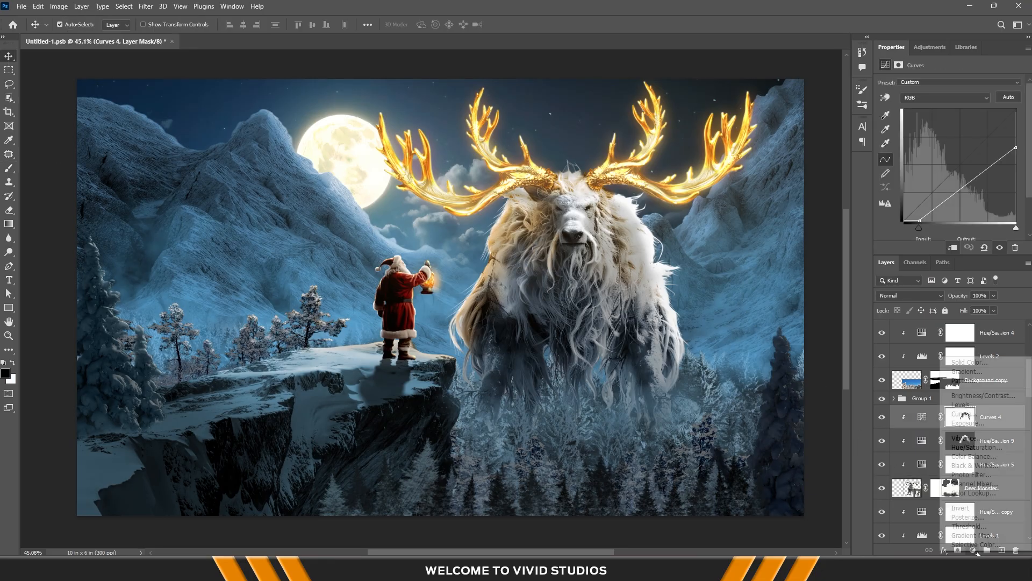
{"action": "left_click", "coordinate": [963, 361]}
{"action": "left_click_drag", "start_coordinate": [752, 442], "coordinate": [753, 432]}
{"action": "left_click", "coordinate": [740, 376]}
{"action": "left_click", "coordinate": [848, 302]}
{"action": "left_click", "coordinate": [914, 295]}
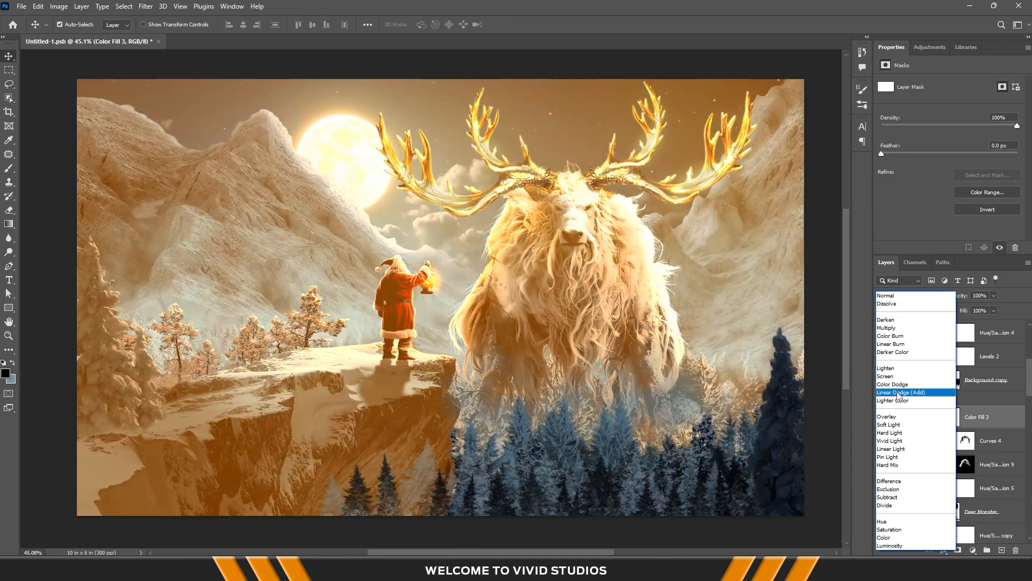
{"action": "left_click", "coordinate": [899, 392]}
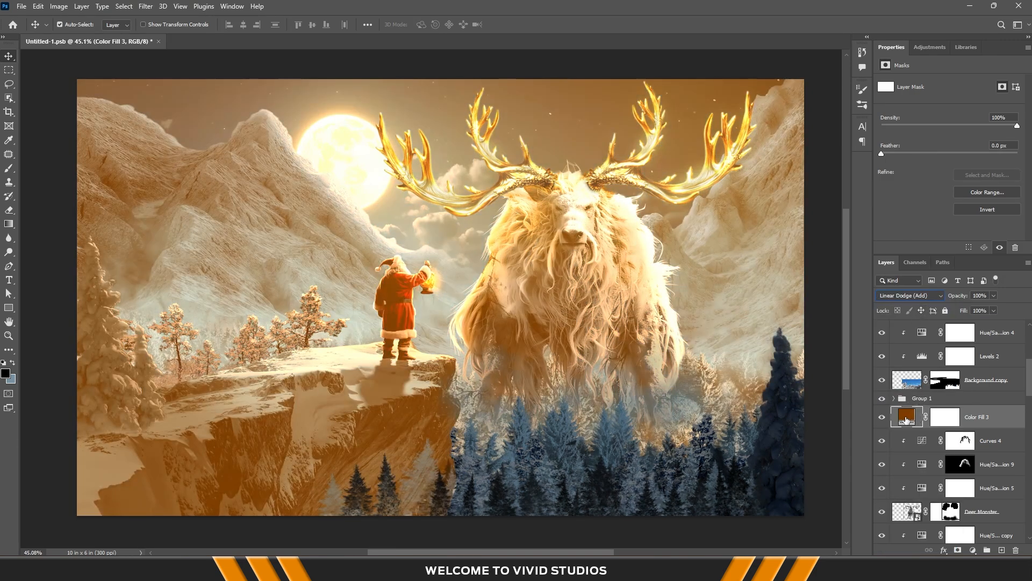
Clip Color Fill 3 to the beast's layer stack and brighten its orange fill colour
{"action": "left_click", "coordinate": [962, 423], "text": "alt"}
{"action": "double_click", "coordinate": [921, 415]}
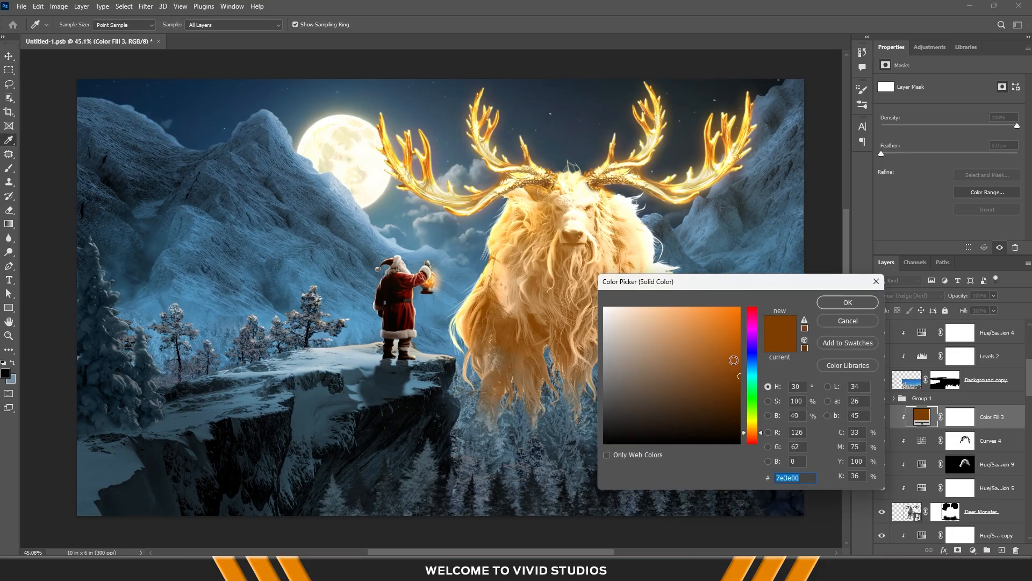
{"action": "left_click_drag", "start_coordinate": [757, 348], "coordinate": [769, 361]}
{"action": "left_click", "coordinate": [846, 303]}
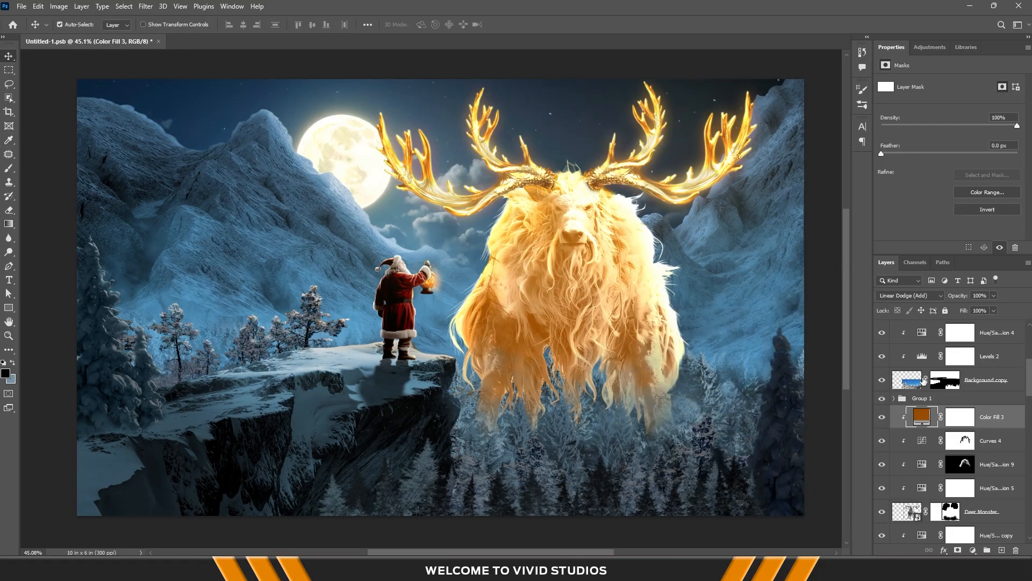
Invert Color Fill 3's mask to black and set the Soft Round brush's size control to Pen Pressure
{"action": "left_click", "coordinate": [962, 416]}
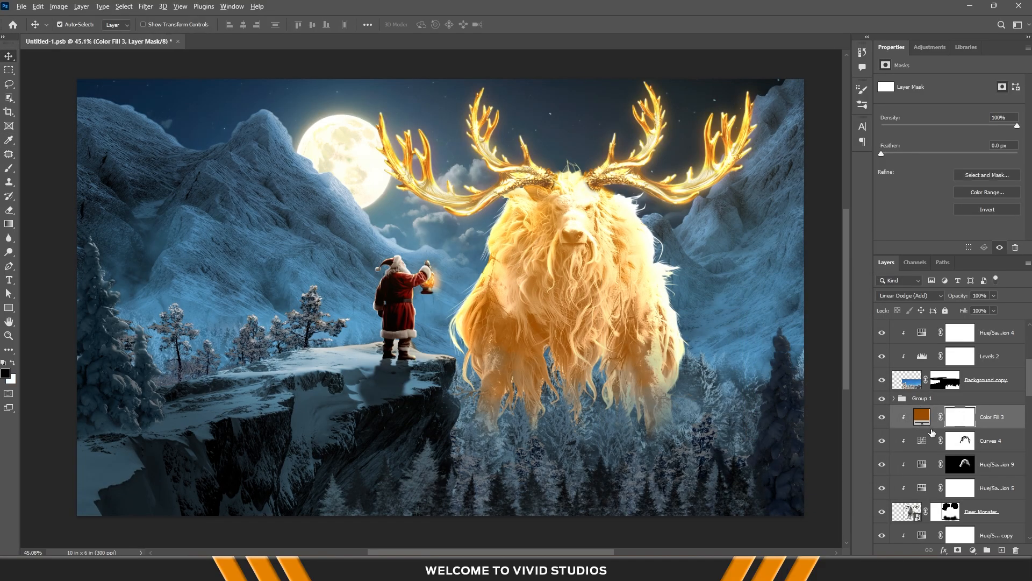
{"action": "key", "text": "ctrl+i"}
{"action": "key", "text": "b"}
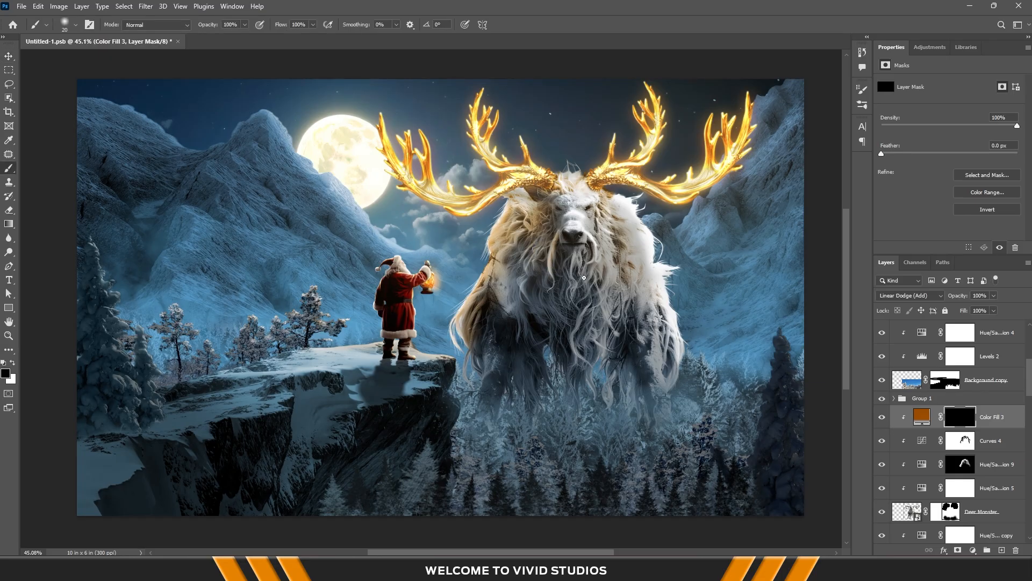
{"action": "right_click", "coordinate": [604, 321]}
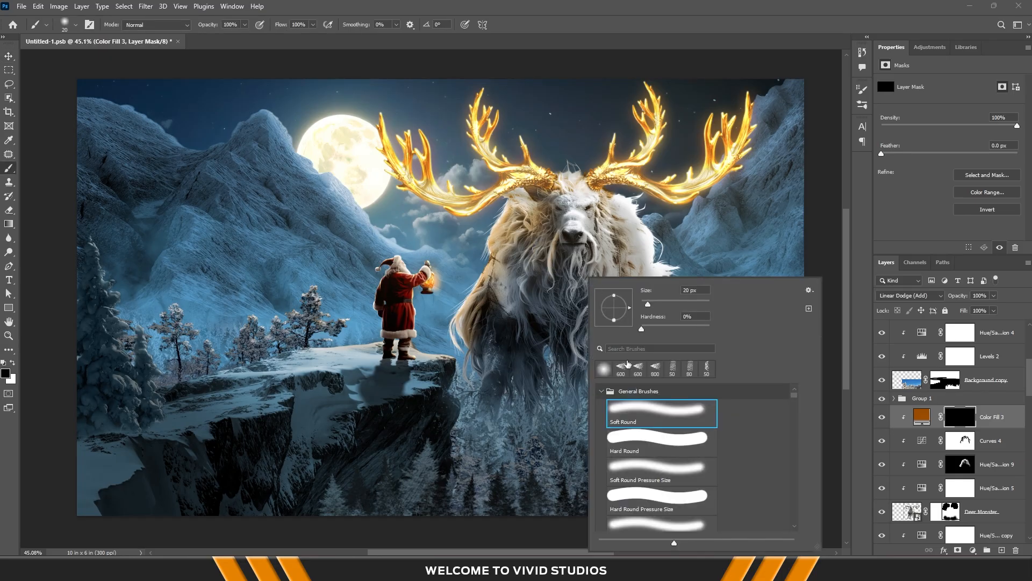
{"action": "left_click", "coordinate": [862, 89]}
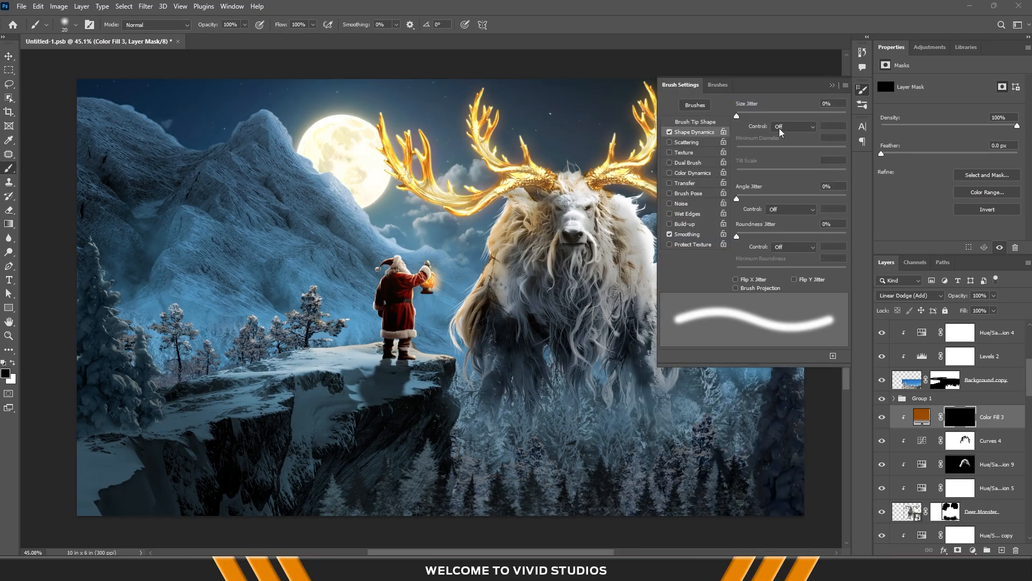
{"action": "left_click", "coordinate": [790, 126]}
{"action": "left_click", "coordinate": [782, 148]}
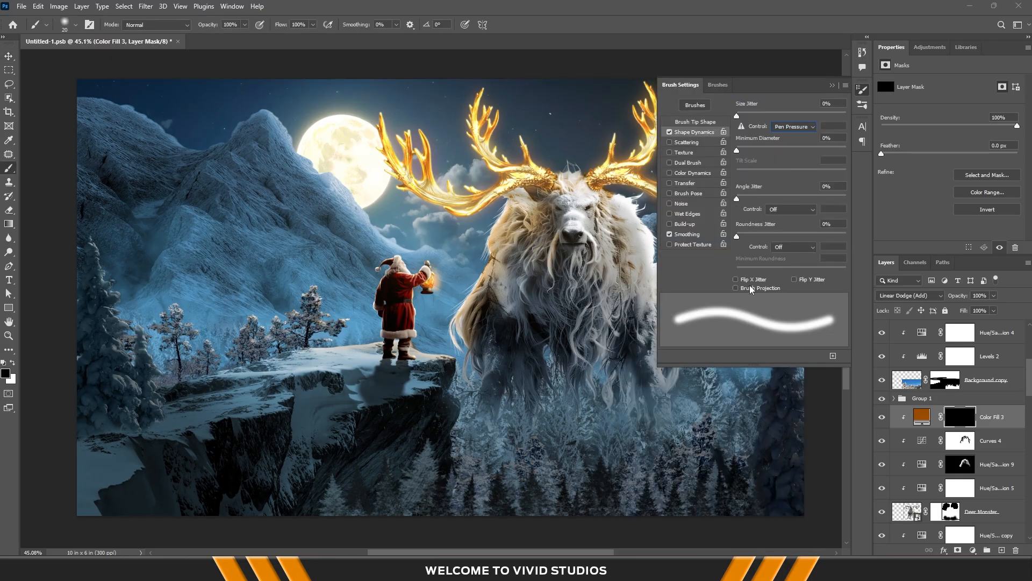
{"action": "left_click", "coordinate": [833, 85]}
With a 4 px soft brush, paint white on Color Fill 3's mask along the hair strands beside the beast's muzzle
{"action": "left_click", "coordinate": [9, 335]}
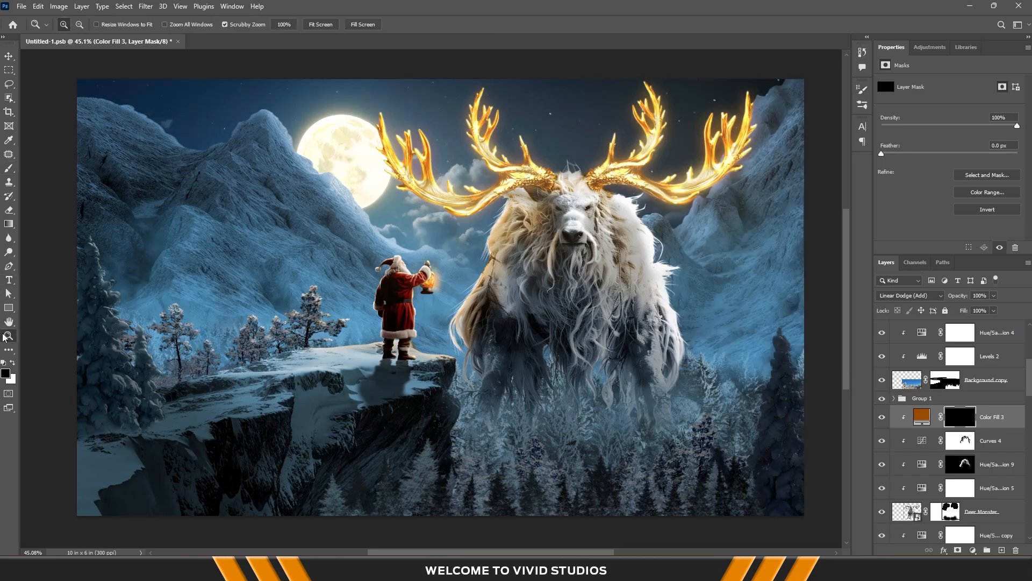
{"action": "left_click", "coordinate": [592, 250]}
{"action": "left_click", "coordinate": [604, 280]}
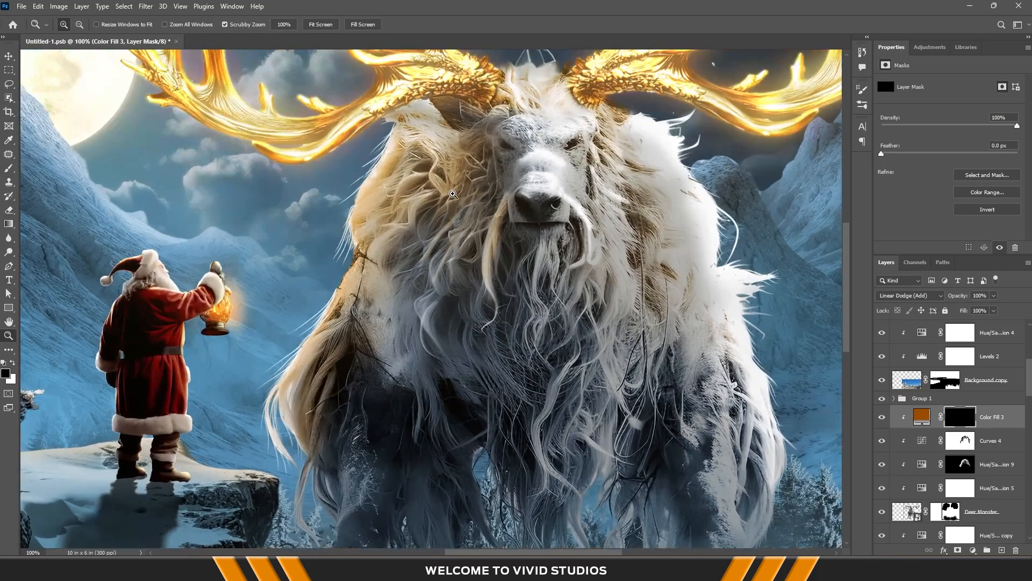
{"action": "left_click", "coordinate": [453, 194]}
{"action": "right_click", "coordinate": [478, 222]}
{"action": "left_click", "coordinate": [505, 229]}
{"action": "left_click", "coordinate": [555, 238]}
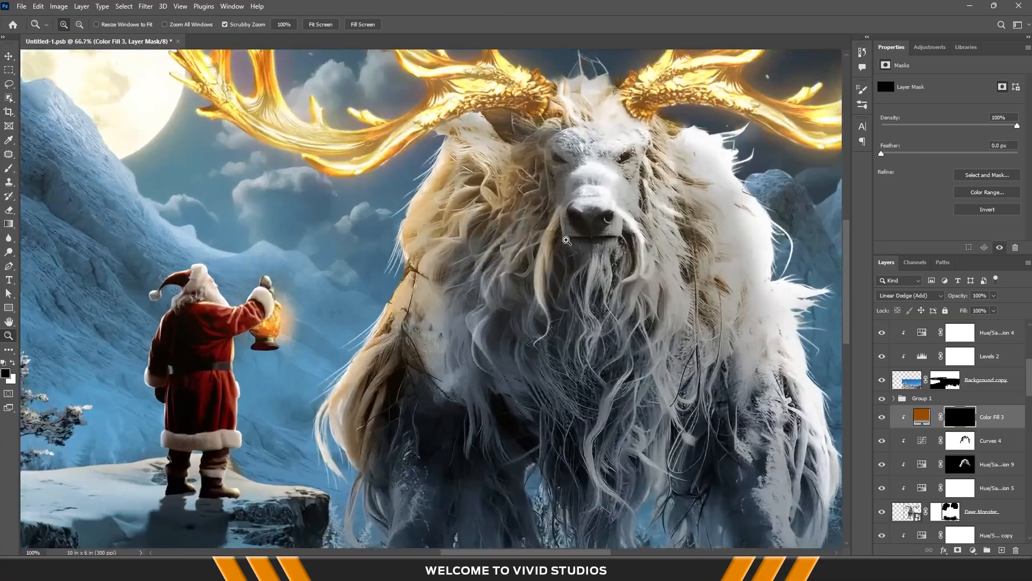
{"action": "key", "text": "b"}
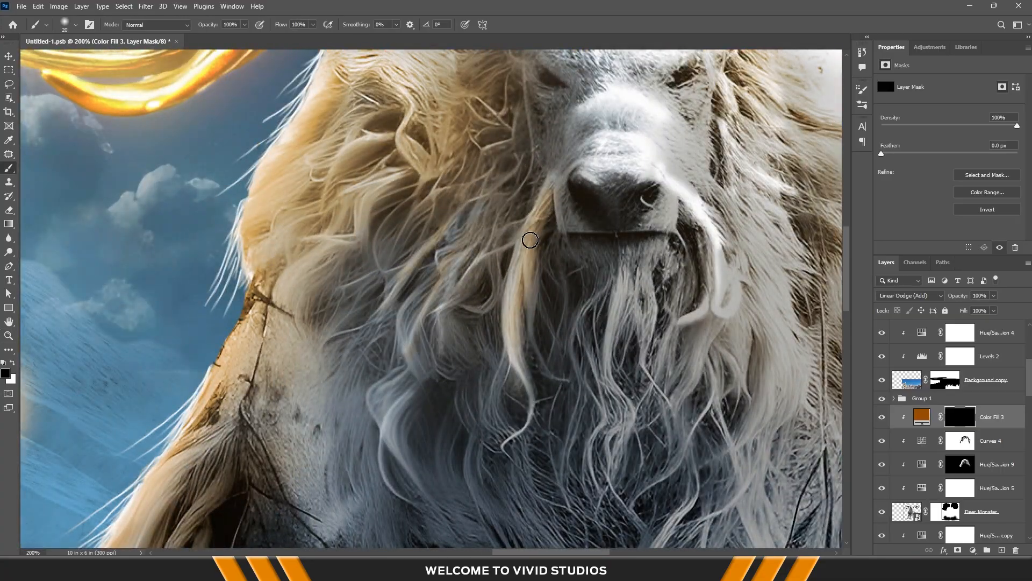
{"action": "key", "text": "bracketleft"}
{"action": "key", "text": "bracketleft"}
{"action": "key", "text": "bracketleft"}
{"action": "key", "text": "bracketleft"}
{"action": "key", "text": "bracketleft"}
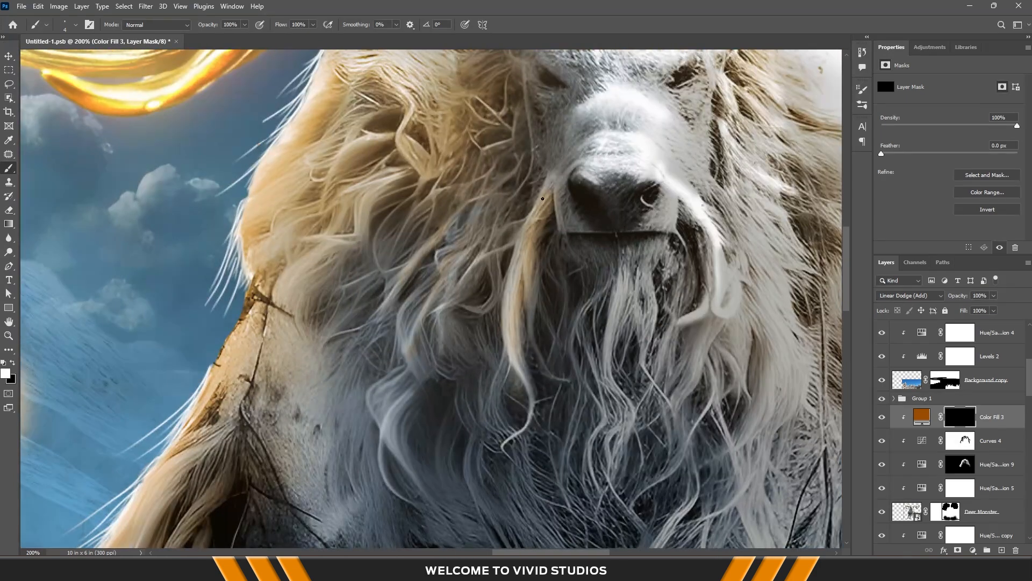
{"action": "mouse_move", "coordinate": [543, 194]}
{"action": "left_mouse_down"}
{"action": "mouse_move", "coordinate": [512, 292]}
{"action": "mouse_move", "coordinate": [519, 317]}
{"action": "left_mouse_up"}
{"action": "left_click_drag", "start_coordinate": [470, 206], "coordinate": [425, 261]}
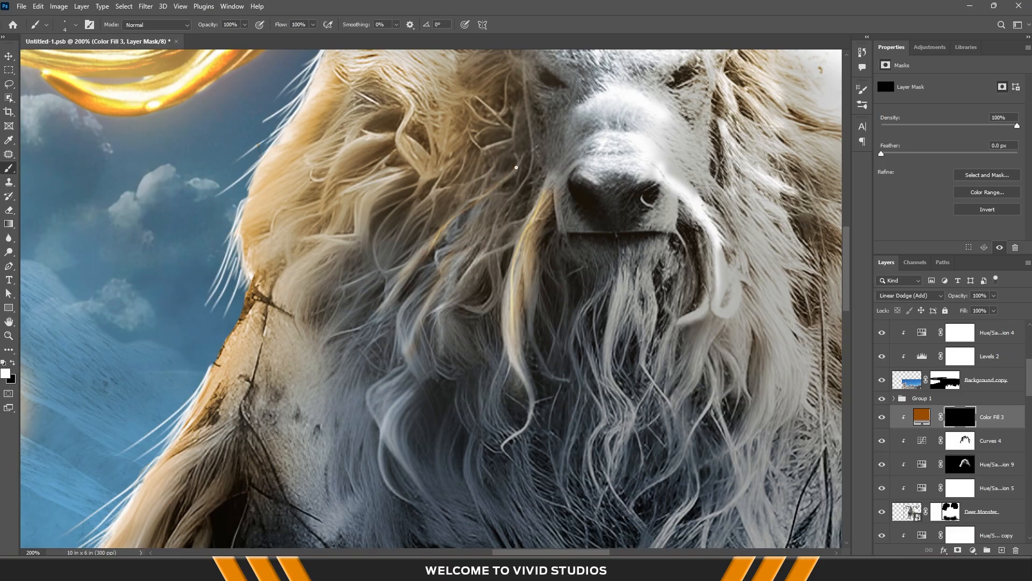
{"action": "left_click_drag", "start_coordinate": [475, 206], "coordinate": [411, 275]}
Set brush smoothing to 32%, enable opacity pressure and airbrush build-up, and paint glowing strands in the mane on Santa's side
{"action": "left_click", "coordinate": [396, 25]}
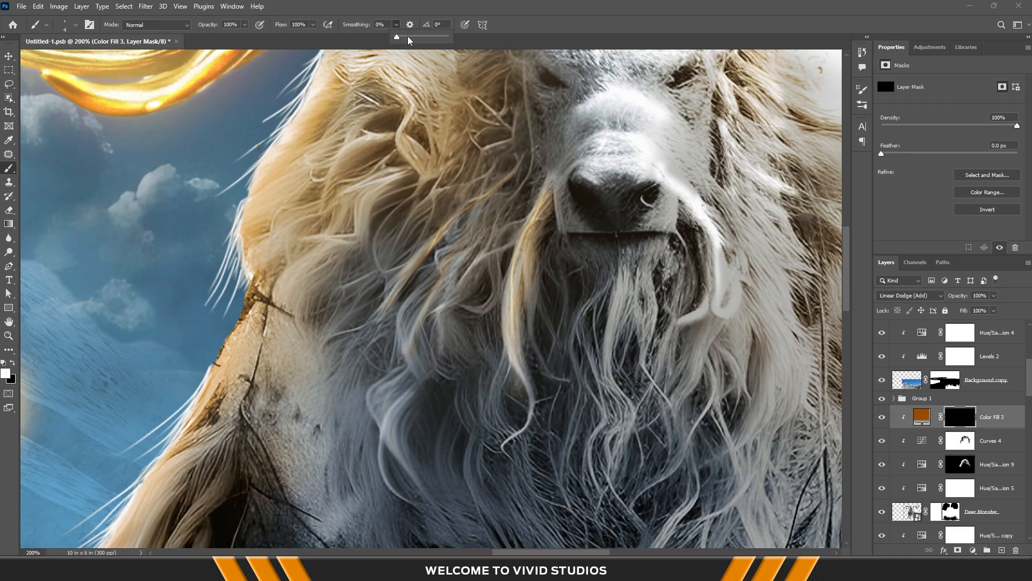
{"action": "left_click", "coordinate": [261, 25]}
{"action": "left_click", "coordinate": [329, 26]}
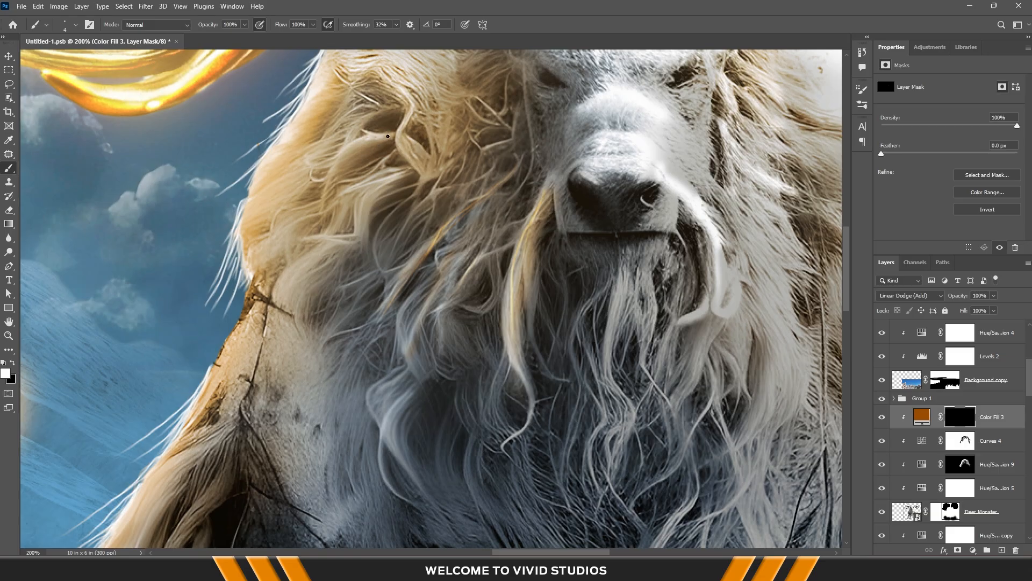
{"action": "left_click_drag", "start_coordinate": [388, 136], "coordinate": [325, 237]}
{"action": "key", "text": "ctrl+z"}
{"action": "left_click_drag", "start_coordinate": [396, 175], "coordinate": [368, 267]}
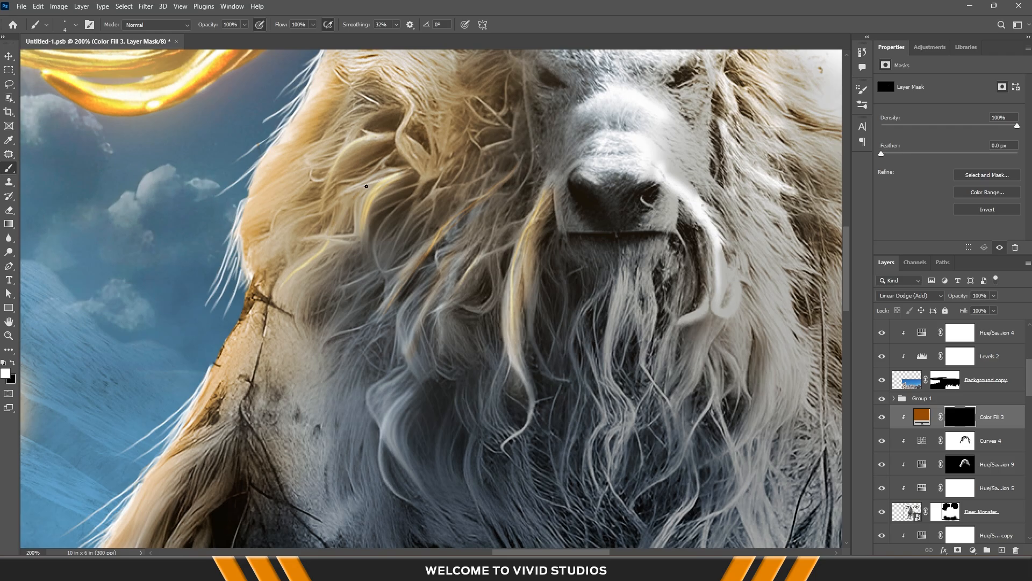
{"action": "left_click_drag", "start_coordinate": [366, 186], "coordinate": [313, 270]}
{"action": "left_click_drag", "start_coordinate": [472, 198], "coordinate": [411, 333]}
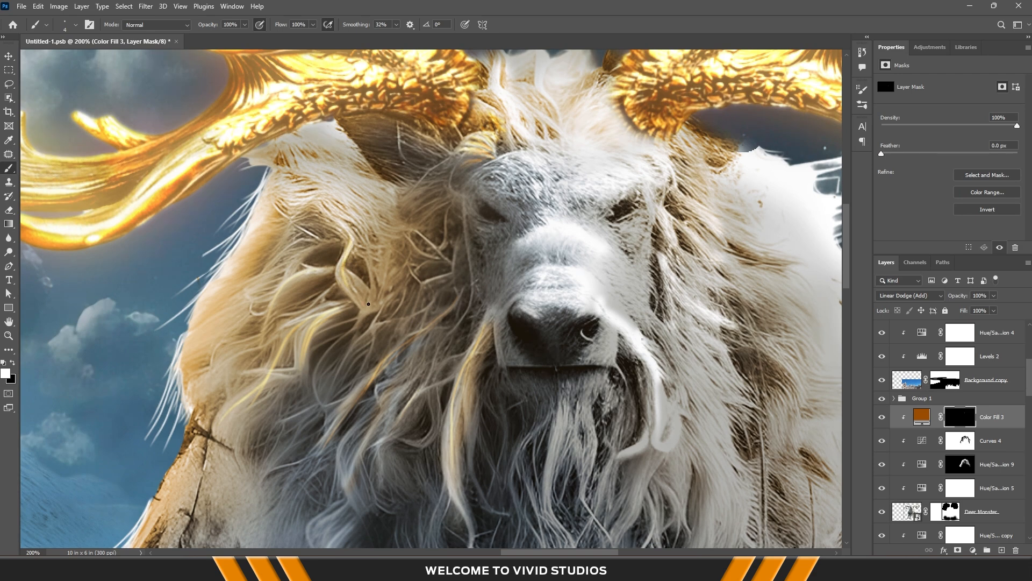
Paint orange highlights on the mask along the strands beside the beast's face and the long curl on its chest
{"action": "left_click_drag", "start_coordinate": [379, 310], "coordinate": [338, 373]}
{"action": "left_click_drag", "start_coordinate": [426, 340], "coordinate": [432, 275]}
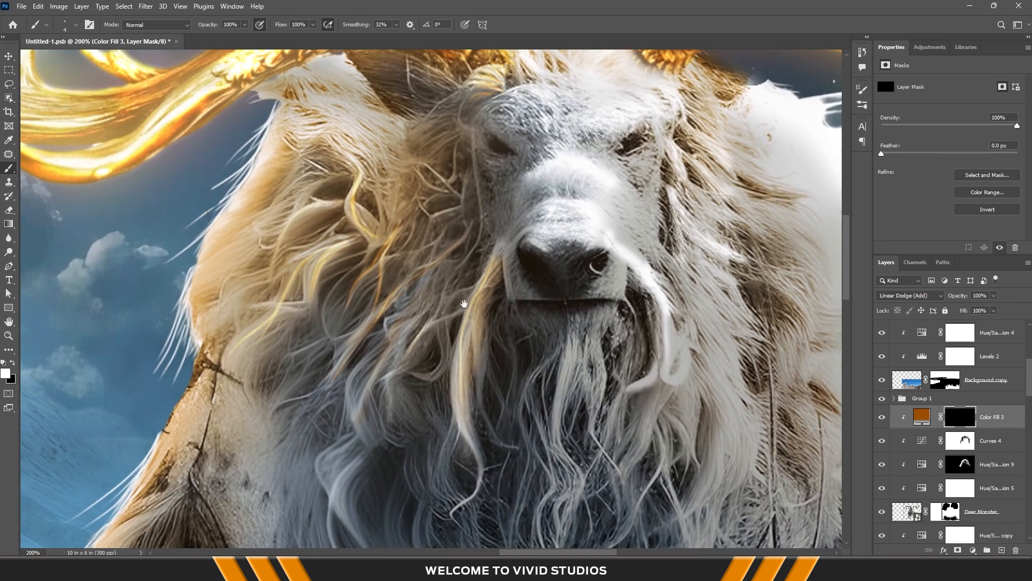
{"action": "left_click_drag", "start_coordinate": [471, 120], "coordinate": [468, 249]}
{"action": "left_click_drag", "start_coordinate": [463, 339], "coordinate": [470, 254]}
{"action": "mouse_move", "coordinate": [482, 212]}
{"action": "left_mouse_down"}
{"action": "mouse_move", "coordinate": [475, 329]}
{"action": "mouse_move", "coordinate": [465, 276]}
{"action": "mouse_move", "coordinate": [478, 359]}
{"action": "mouse_move", "coordinate": [459, 293]}
{"action": "left_mouse_up"}
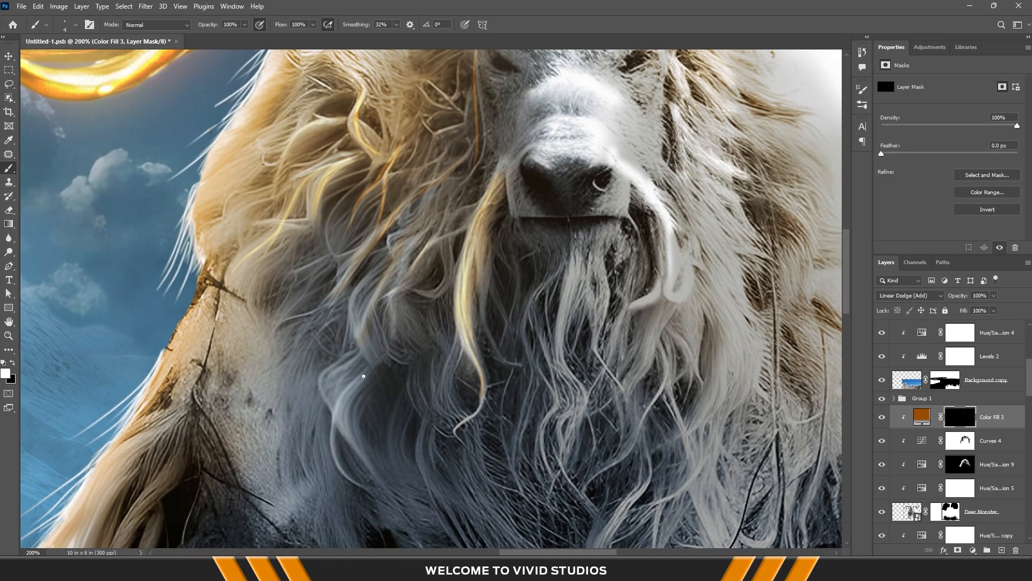
{"action": "left_click_drag", "start_coordinate": [364, 376], "coordinate": [356, 458]}
{"action": "key", "text": "ctrl+z"}
{"action": "key", "text": "ctrl+shift+z"}
{"action": "key", "text": "ctrl+z"}
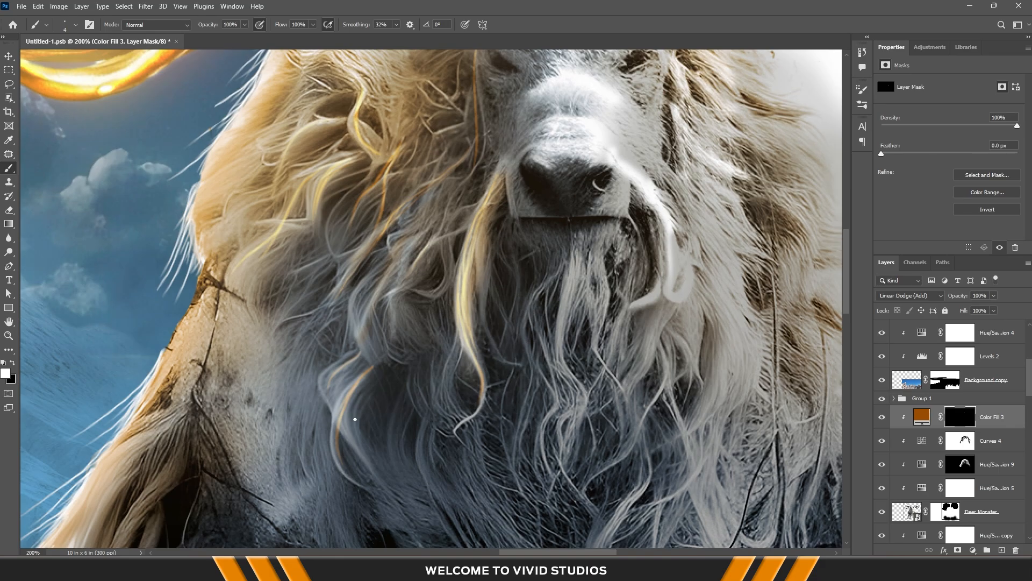
Switch to a smaller Hair 1 brush with 65% flow, airbrush build-up off and 46% smoothing
{"action": "left_click", "coordinate": [312, 25]}
{"action": "right_click", "coordinate": [393, 211]}
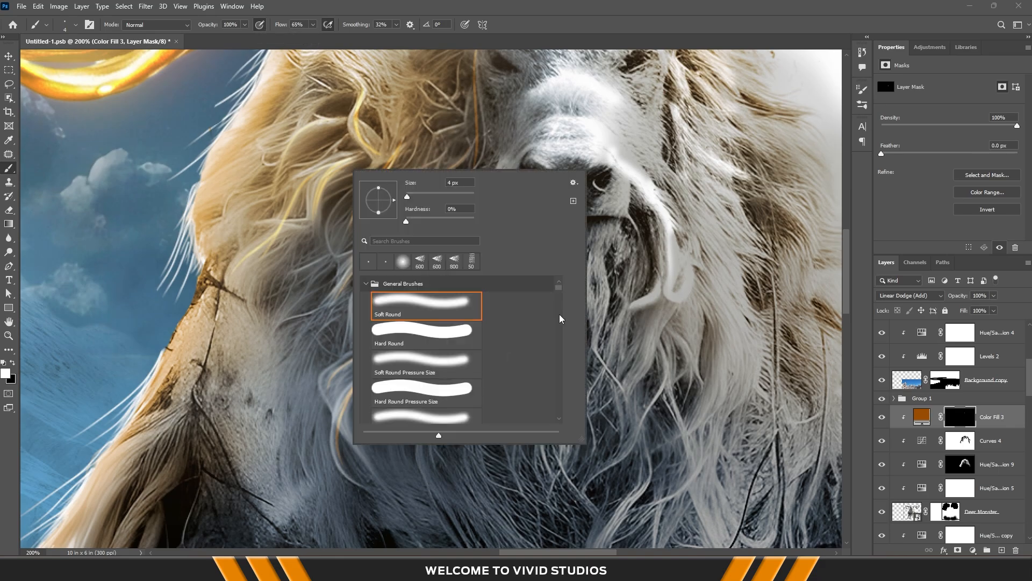
{"action": "scroll", "coordinate": [560, 318], "scroll_direction": "down", "scroll_amount": 5}
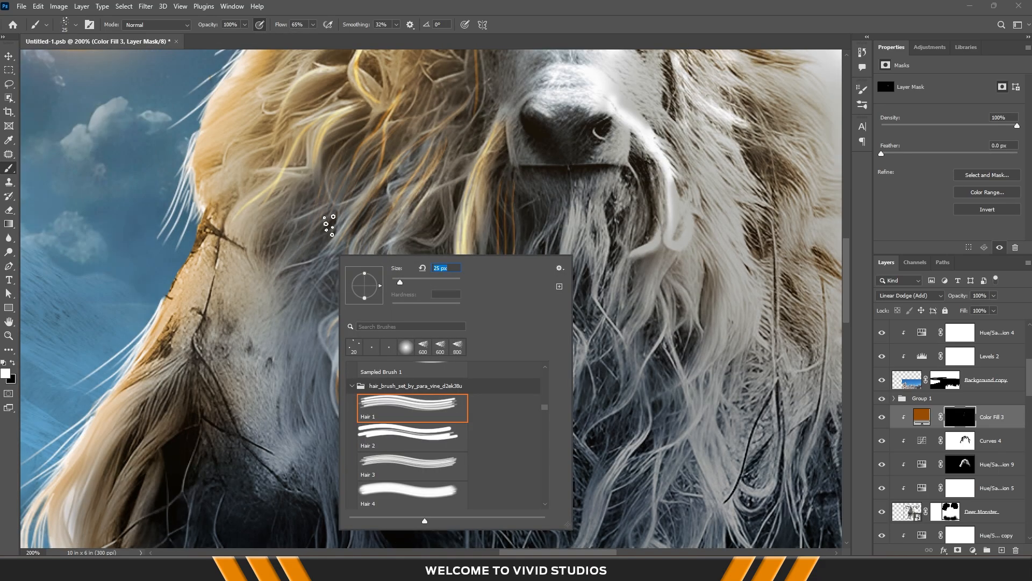
{"action": "key", "text": "Return"}
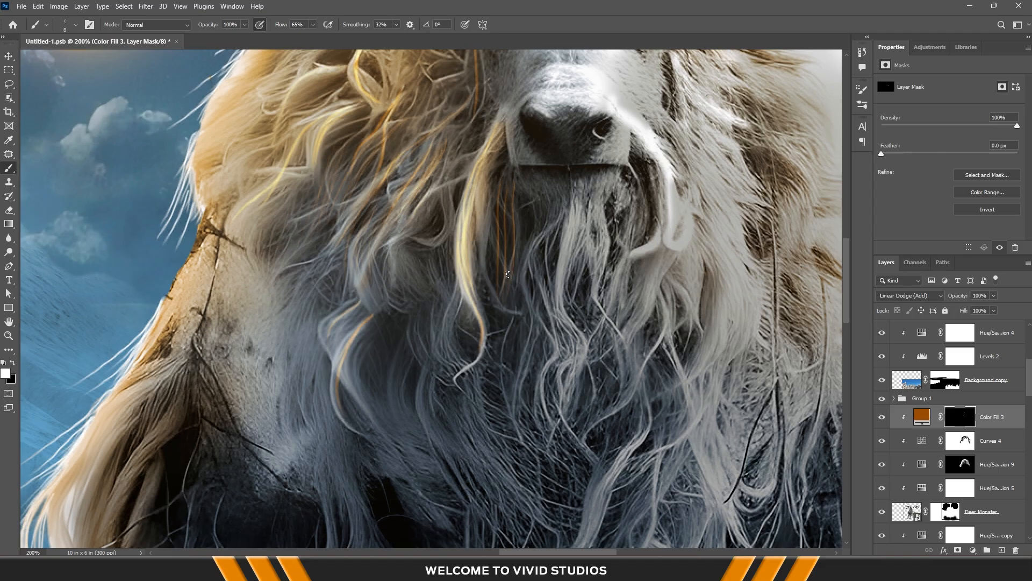
{"action": "left_click", "coordinate": [396, 25]}
{"action": "left_click", "coordinate": [417, 10]}
Paint hair highlights on the mask over the beard strand under the muzzle and the mane locks beside it
{"action": "left_click_drag", "start_coordinate": [569, 194], "coordinate": [570, 303]}
{"action": "mouse_move", "coordinate": [345, 143]}
{"action": "left_mouse_down"}
{"action": "mouse_move", "coordinate": [331, 174]}
{"action": "mouse_move", "coordinate": [346, 227]}
{"action": "left_mouse_up"}
{"action": "mouse_move", "coordinate": [393, 205]}
{"action": "left_mouse_down"}
{"action": "mouse_move", "coordinate": [356, 258]}
{"action": "mouse_move", "coordinate": [294, 415]}
{"action": "left_mouse_up"}
{"action": "key", "text": "ctrl+plus"}
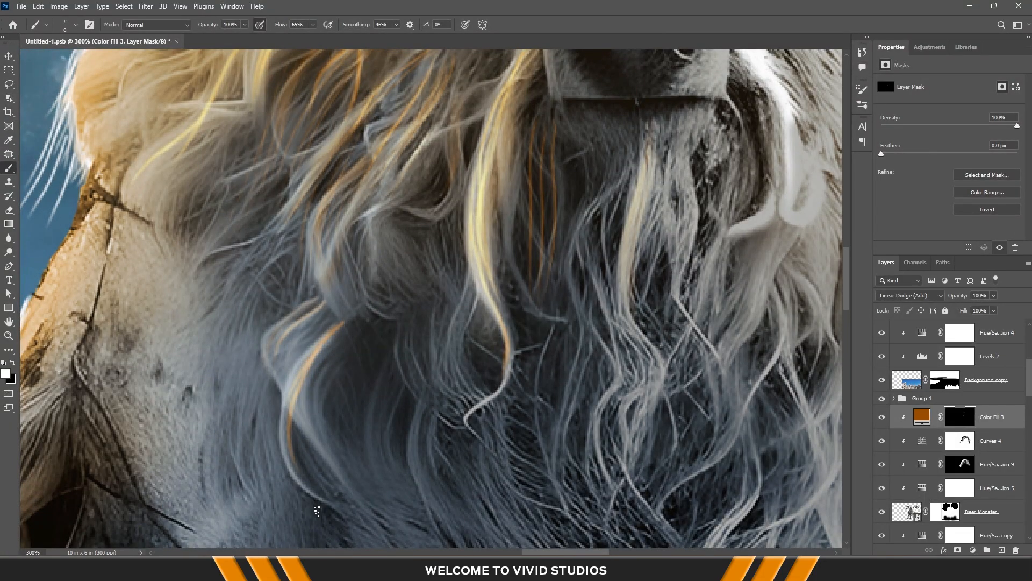
{"action": "left_click_drag", "start_coordinate": [373, 218], "coordinate": [367, 273]}
{"action": "left_click_drag", "start_coordinate": [433, 206], "coordinate": [591, 479]}
Paint warm highlights along the wavy mane strands on the shoulder facing Santa
{"action": "left_click_drag", "start_coordinate": [403, 208], "coordinate": [334, 258]}
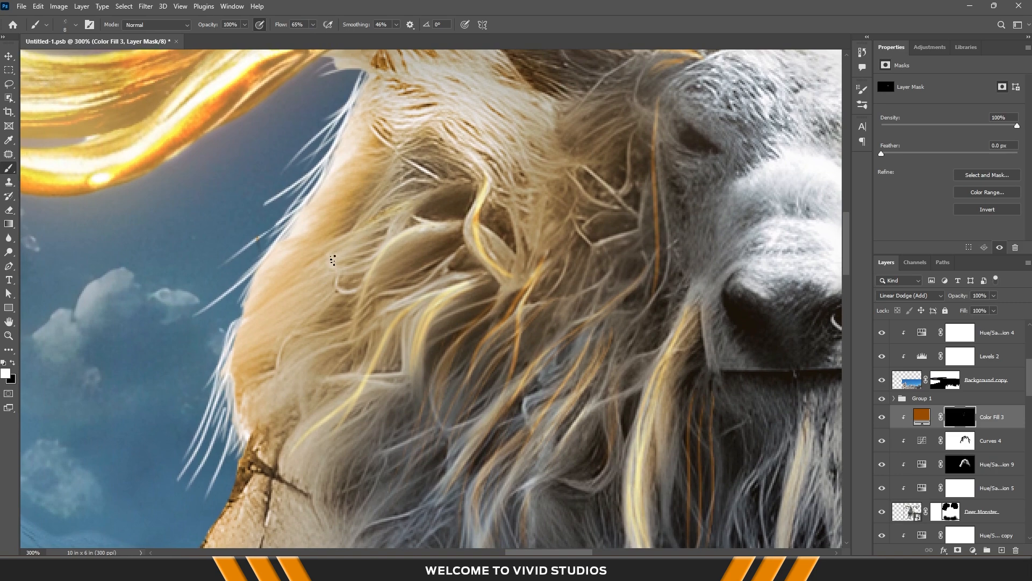
{"action": "left_click_drag", "start_coordinate": [406, 160], "coordinate": [438, 178]}
{"action": "left_click_drag", "start_coordinate": [399, 231], "coordinate": [460, 181]}
{"action": "left_click_drag", "start_coordinate": [473, 276], "coordinate": [388, 312]}
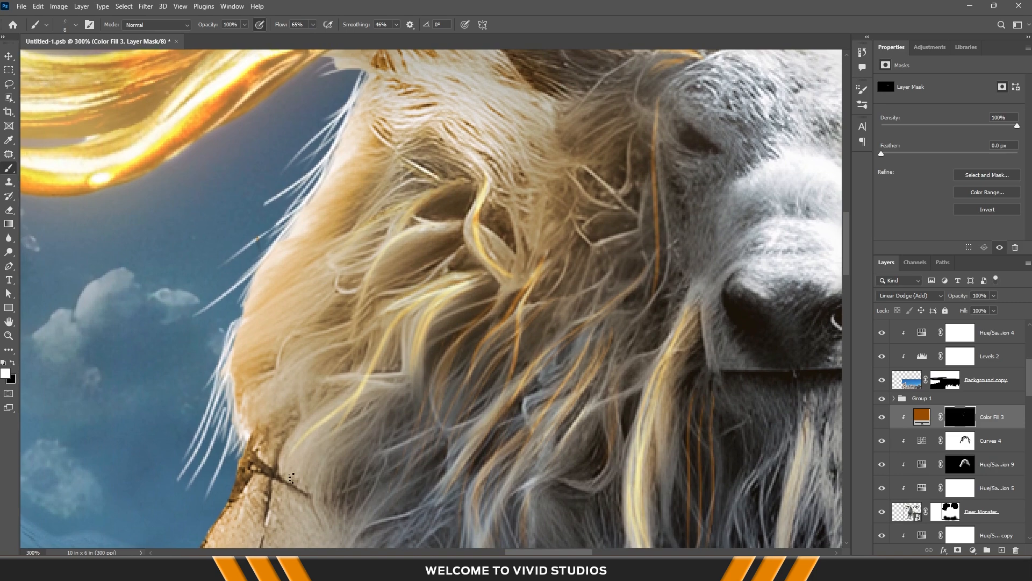
{"action": "left_click_drag", "start_coordinate": [440, 372], "coordinate": [452, 280]}
{"action": "left_click_drag", "start_coordinate": [437, 208], "coordinate": [414, 257]}
{"action": "left_click_drag", "start_coordinate": [483, 443], "coordinate": [495, 348]}
{"action": "left_click_drag", "start_coordinate": [483, 311], "coordinate": [459, 343]}
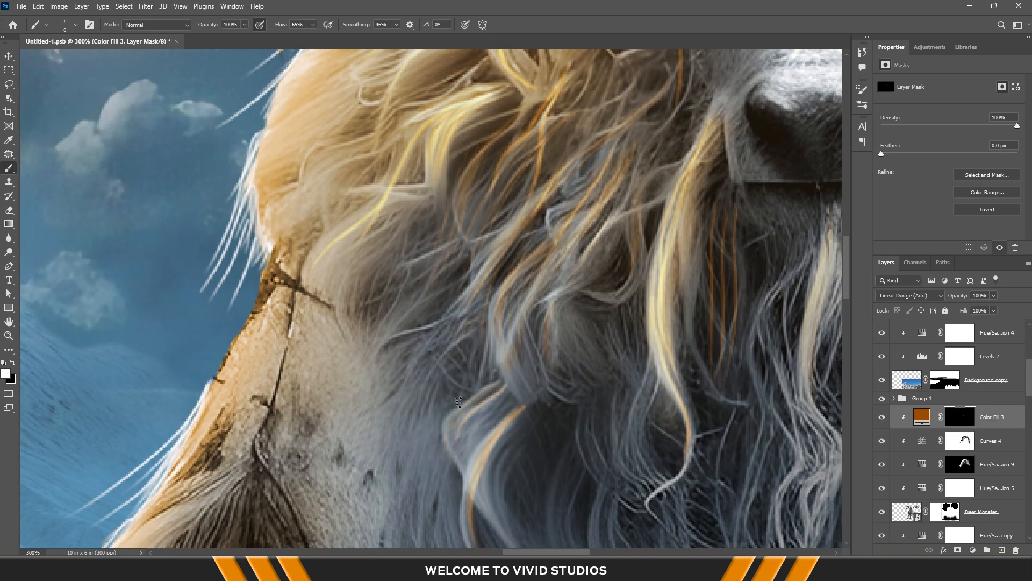
Paint warm highlights on the long fur hanging from the beast's arm nearest Santa's lantern
{"action": "left_click_drag", "start_coordinate": [459, 401], "coordinate": [627, 185]}
{"action": "left_click_drag", "start_coordinate": [293, 366], "coordinate": [388, 265]}
{"action": "left_click_drag", "start_coordinate": [288, 355], "coordinate": [349, 274]}
{"action": "mouse_move", "coordinate": [340, 391]}
{"action": "left_mouse_down"}
{"action": "mouse_move", "coordinate": [362, 292]}
{"action": "mouse_move", "coordinate": [390, 241]}
{"action": "left_mouse_up"}
{"action": "mouse_move", "coordinate": [278, 296]}
{"action": "left_mouse_down"}
{"action": "mouse_move", "coordinate": [263, 327]}
{"action": "mouse_move", "coordinate": [277, 403]}
{"action": "left_mouse_up"}
{"action": "left_click_drag", "start_coordinate": [337, 319], "coordinate": [334, 468]}
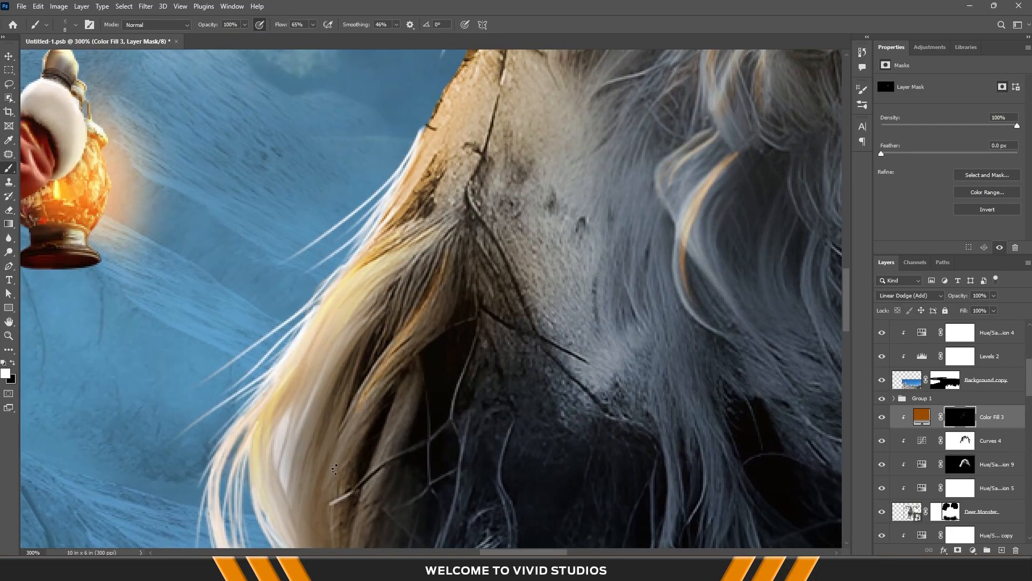
Paint diagonal warm streaks through the fur beside the beast's eye on the side away from Santa
{"action": "mouse_move", "coordinate": [538, 97]}
{"action": "left_mouse_down"}
{"action": "mouse_move", "coordinate": [498, 364]}
{"action": "mouse_move", "coordinate": [554, 339]}
{"action": "left_mouse_up"}
{"action": "mouse_move", "coordinate": [485, 309]}
{"action": "left_mouse_down"}
{"action": "mouse_move", "coordinate": [488, 336]}
{"action": "mouse_move", "coordinate": [157, 572]}
{"action": "left_mouse_up"}
{"action": "mouse_move", "coordinate": [493, 318]}
{"action": "left_mouse_down"}
{"action": "mouse_move", "coordinate": [529, 310]}
{"action": "mouse_move", "coordinate": [537, 278]}
{"action": "left_mouse_up"}
{"action": "mouse_move", "coordinate": [572, 306]}
{"action": "left_mouse_down"}
{"action": "mouse_move", "coordinate": [545, 273]}
{"action": "mouse_move", "coordinate": [556, 263]}
{"action": "left_mouse_up"}
{"action": "left_click_drag", "start_coordinate": [591, 291], "coordinate": [571, 269]}
{"action": "mouse_move", "coordinate": [744, 216]}
{"action": "left_mouse_down"}
{"action": "mouse_move", "coordinate": [525, 297]}
{"action": "mouse_move", "coordinate": [490, 125]}
{"action": "left_mouse_up"}
{"action": "left_click_drag", "start_coordinate": [475, 297], "coordinate": [521, 395]}
{"action": "left_click_drag", "start_coordinate": [604, 424], "coordinate": [488, 341]}
{"action": "left_click_drag", "start_coordinate": [406, 255], "coordinate": [519, 368]}
{"action": "left_click_drag", "start_coordinate": [420, 273], "coordinate": [542, 378]}
{"action": "left_click_drag", "start_coordinate": [410, 229], "coordinate": [522, 349]}
{"action": "left_click_drag", "start_coordinate": [411, 205], "coordinate": [502, 287]}
{"action": "mouse_move", "coordinate": [417, 179]}
{"action": "left_mouse_down"}
{"action": "mouse_move", "coordinate": [502, 274]}
{"action": "mouse_move", "coordinate": [527, 284]}
{"action": "left_mouse_up"}
{"action": "left_click_drag", "start_coordinate": [445, 163], "coordinate": [519, 250]}
Paint warm highlights on the white curl at the muzzle's far side and the wavy beard strands below the mouth
{"action": "left_click_drag", "start_coordinate": [461, 372], "coordinate": [477, 269]}
{"action": "left_click_drag", "start_coordinate": [375, 359], "coordinate": [407, 477]}
{"action": "left_click_drag", "start_coordinate": [394, 403], "coordinate": [410, 496]}
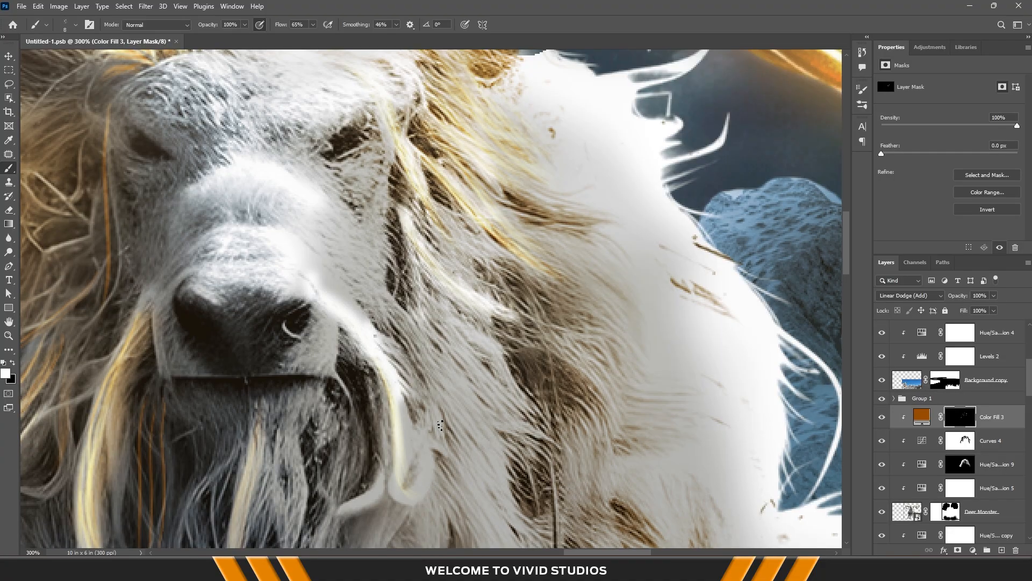
{"action": "mouse_move", "coordinate": [215, 483]}
{"action": "left_mouse_down"}
{"action": "mouse_move", "coordinate": [352, 243]}
{"action": "mouse_move", "coordinate": [364, 181]}
{"action": "mouse_move", "coordinate": [368, 346]}
{"action": "left_mouse_up"}
{"action": "left_click_drag", "start_coordinate": [359, 209], "coordinate": [382, 359]}
{"action": "left_click_drag", "start_coordinate": [434, 140], "coordinate": [475, 368]}
{"action": "left_click_drag", "start_coordinate": [541, 264], "coordinate": [481, 408]}
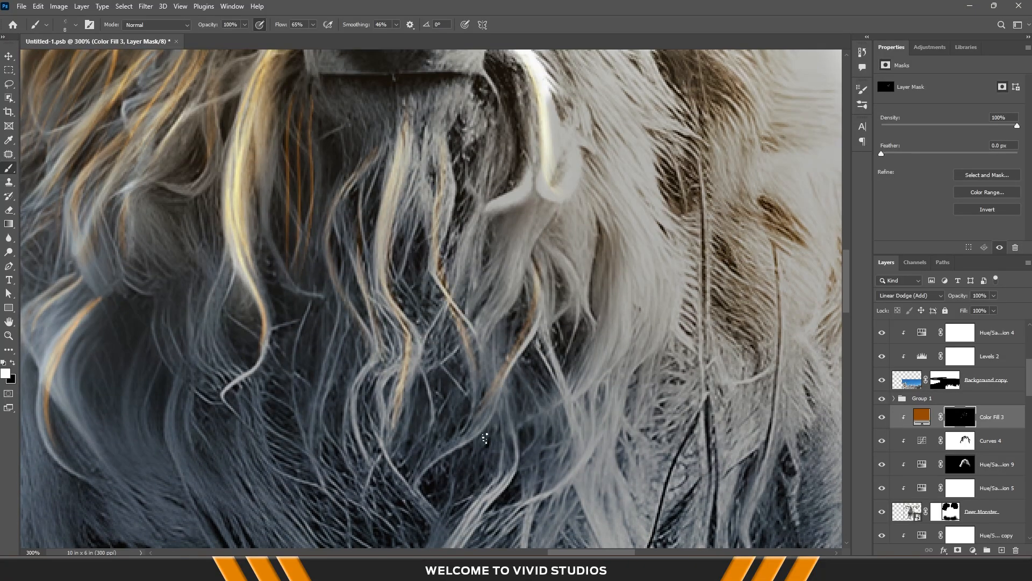
Paint warm highlights on the curved fur strands below the white curl at the muzzle's far side
{"action": "mouse_move", "coordinate": [546, 321]}
{"action": "left_mouse_down"}
{"action": "mouse_move", "coordinate": [567, 239]}
{"action": "mouse_move", "coordinate": [580, 299]}
{"action": "left_mouse_up"}
{"action": "scroll", "coordinate": [611, 311], "scroll_direction": "down", "scroll_amount": 4}
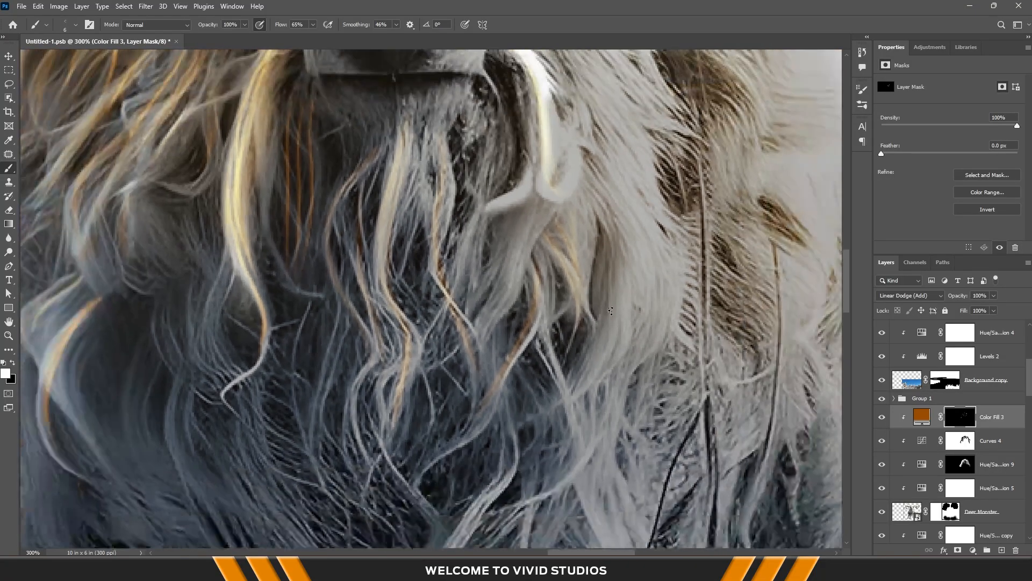
{"action": "scroll", "coordinate": [609, 310], "scroll_direction": "up", "scroll_amount": 2}
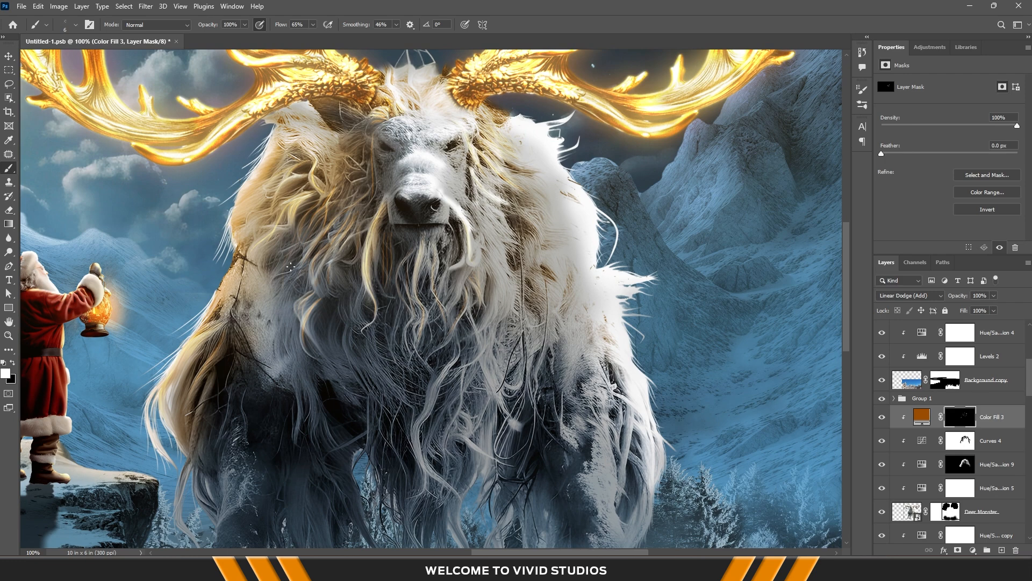
{"action": "key", "text": "v"}
{"action": "key", "text": "ctrl+minus"}
{"action": "key", "text": "ctrl+minus"}
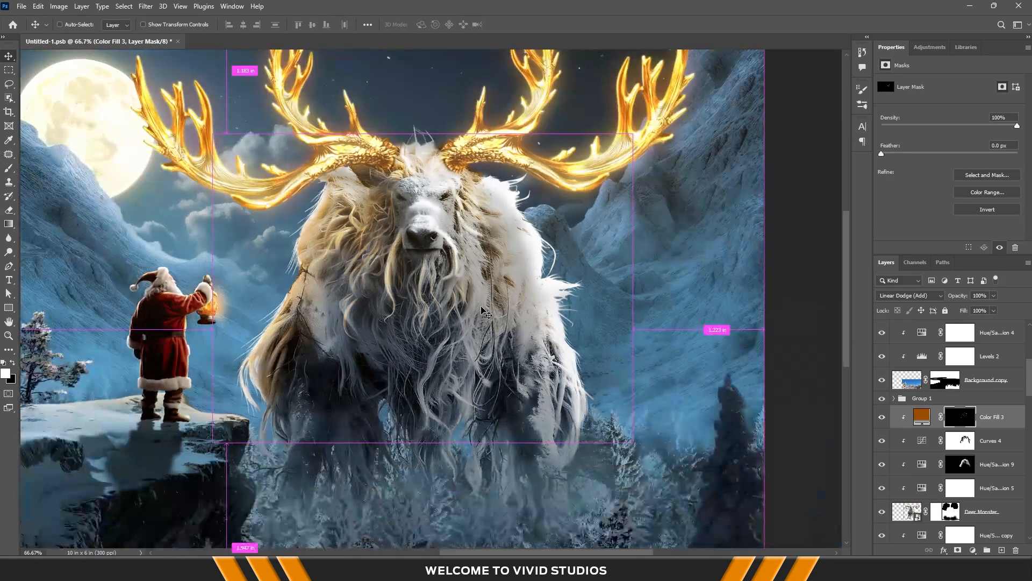
On the Hue/Saturation 9 mask, brush the warm tint over the mane facing Santa with a 168 px soft round brush at 23% flow
{"action": "left_click", "coordinate": [956, 446]}
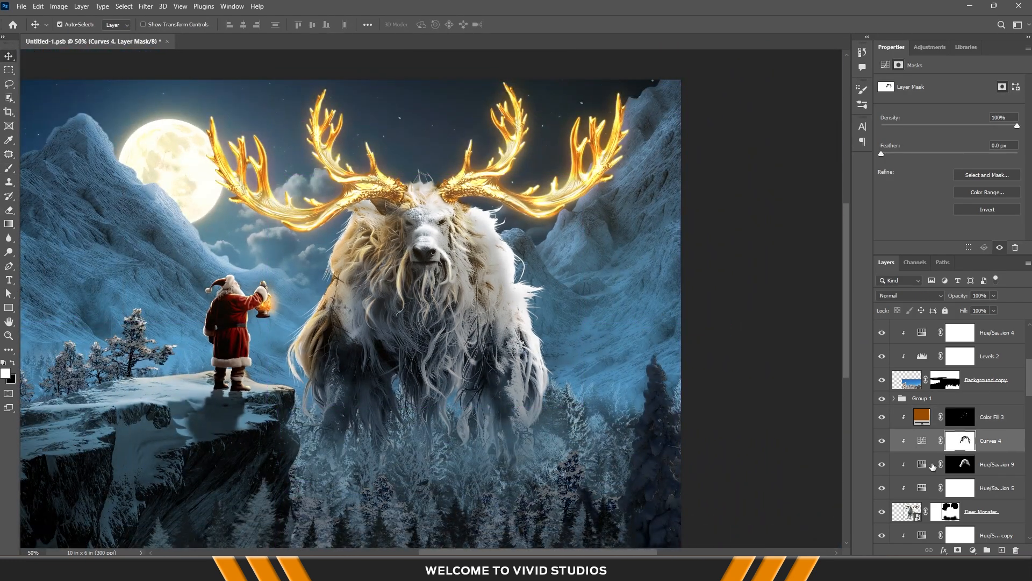
{"action": "left_click", "coordinate": [932, 465]}
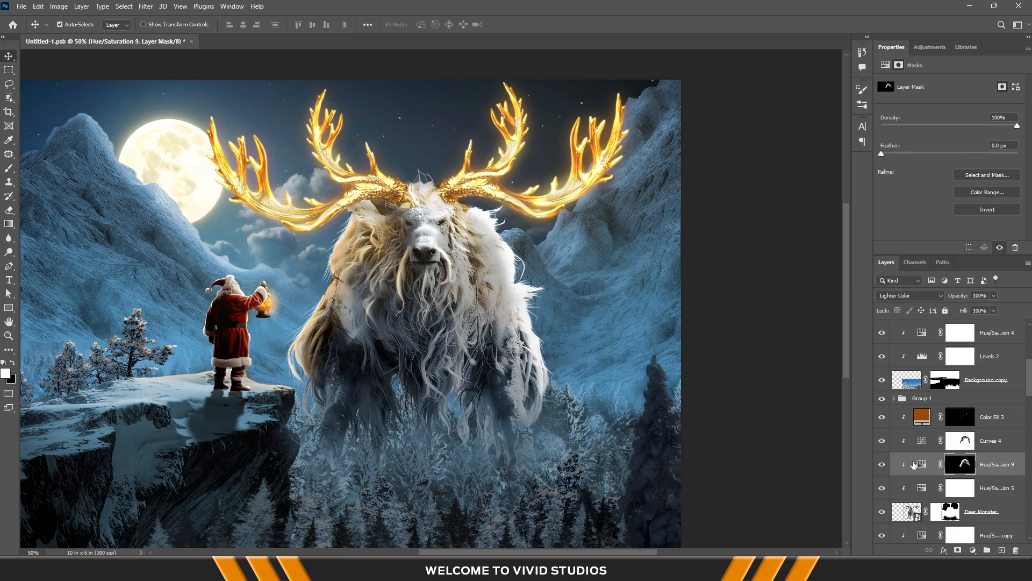
{"action": "key", "text": "b"}
{"action": "right_click", "coordinate": [540, 290]}
{"action": "left_click", "coordinate": [639, 305]}
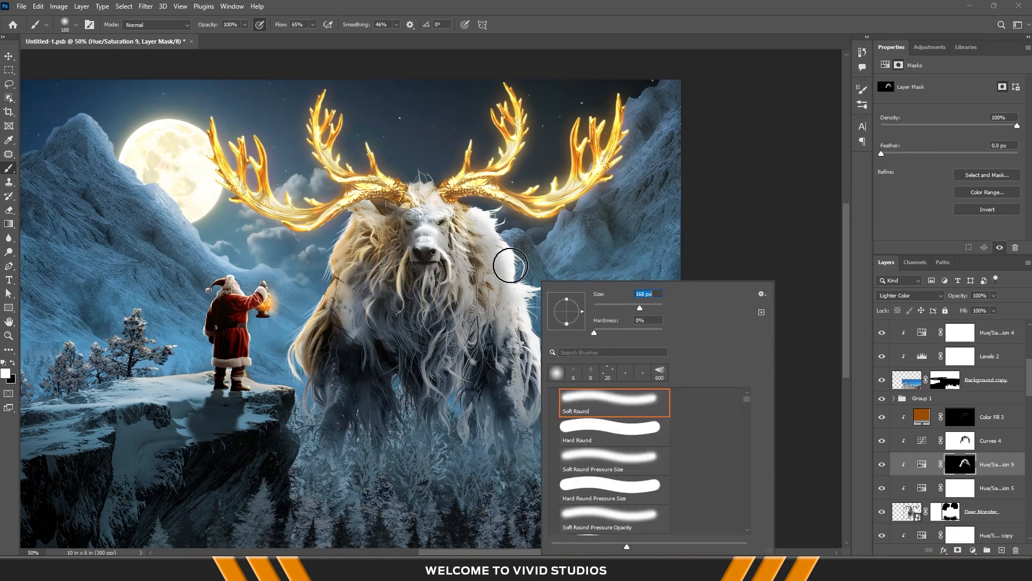
{"action": "key", "text": "Return"}
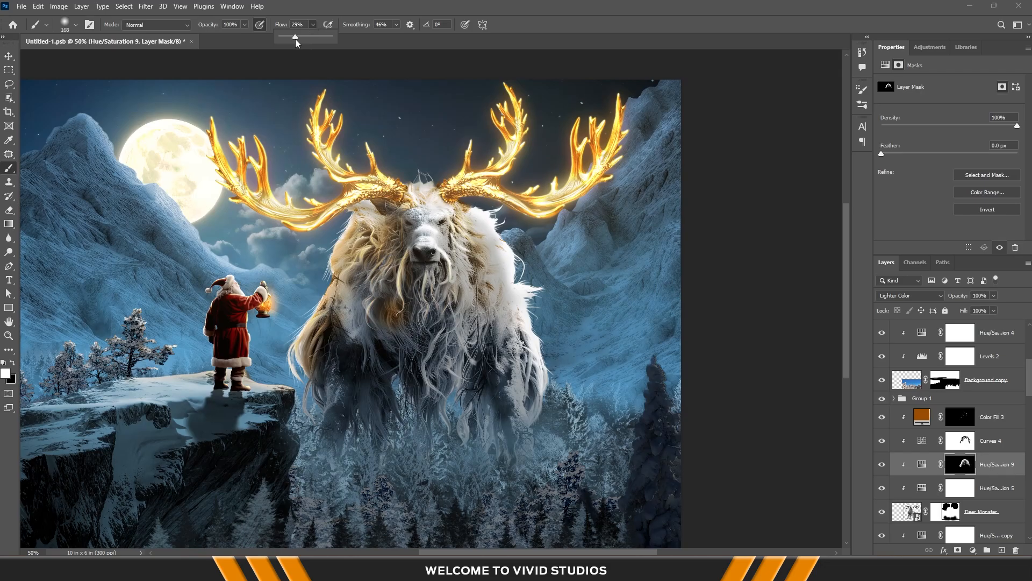
{"action": "mouse_move", "coordinate": [375, 236]}
{"action": "left_mouse_down"}
{"action": "mouse_move", "coordinate": [361, 263]}
{"action": "mouse_move", "coordinate": [380, 318]}
{"action": "mouse_move", "coordinate": [348, 323]}
{"action": "left_mouse_up"}
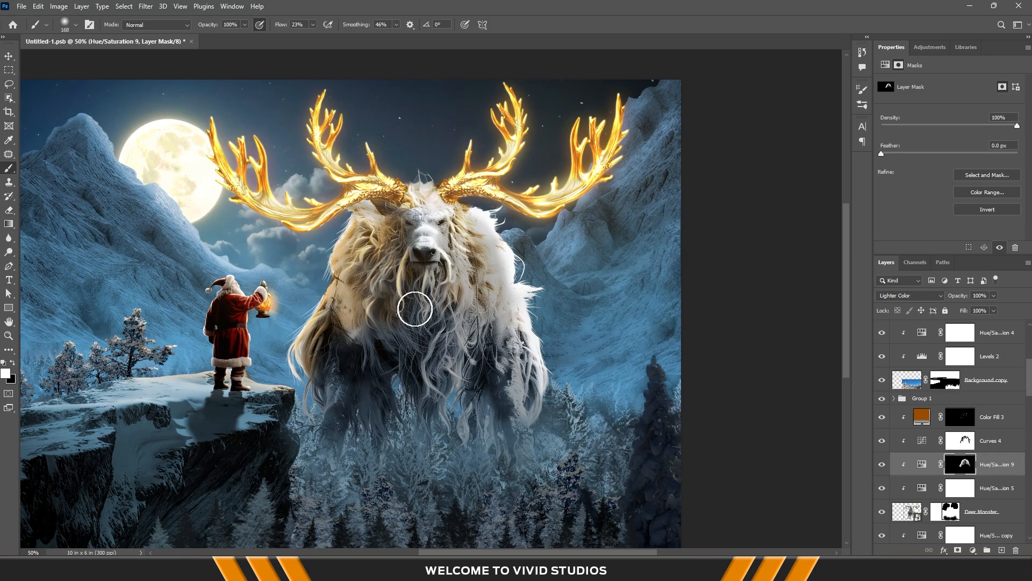
Extend the Hue/Saturation 9 mask's warm tint over the beast's face, chest and arms with a 150 px soft brush
{"action": "mouse_move", "coordinate": [428, 203]}
{"action": "left_mouse_down"}
{"action": "mouse_move", "coordinate": [419, 207]}
{"action": "mouse_move", "coordinate": [428, 202]}
{"action": "mouse_move", "coordinate": [430, 235]}
{"action": "left_mouse_up"}
{"action": "key", "text": "ctrl+z"}
{"action": "key", "text": "bracketleft"}
{"action": "key", "text": "bracketleft"}
{"action": "key", "text": "bracketleft"}
{"action": "key", "text": "bracketleft"}
{"action": "key", "text": "bracketleft"}
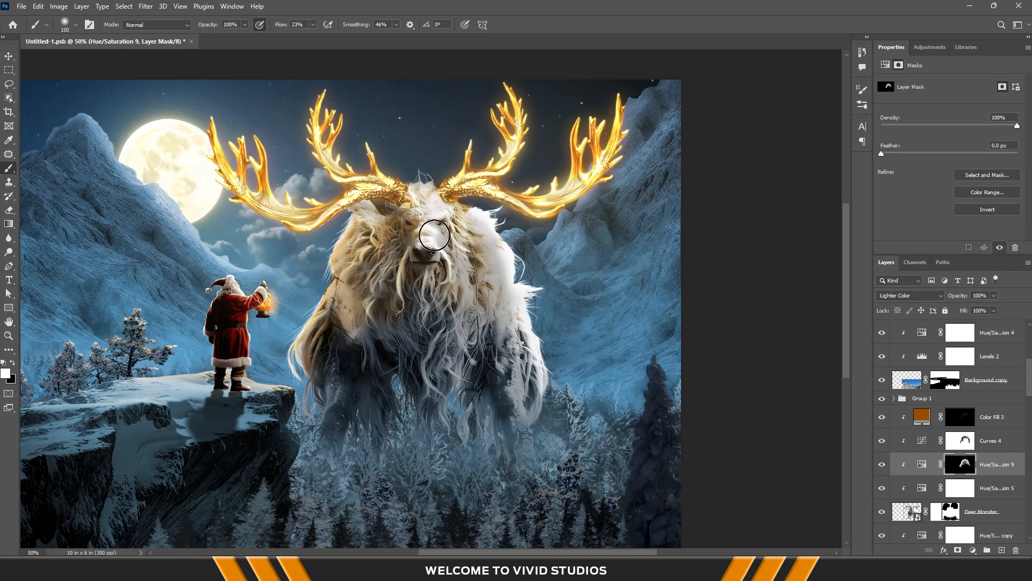
{"action": "key", "text": "bracketleft"}
{"action": "key", "text": "bracketright"}
{"action": "key", "text": "bracketright"}
{"action": "key", "text": "bracketright"}
{"action": "key", "text": "bracketright"}
{"action": "key", "text": "bracketright"}
Darken the Curves 4 adjustment by moving its black point inward and lowering its white point
{"action": "left_click", "coordinate": [882, 442]}
{"action": "left_click", "coordinate": [960, 440]}
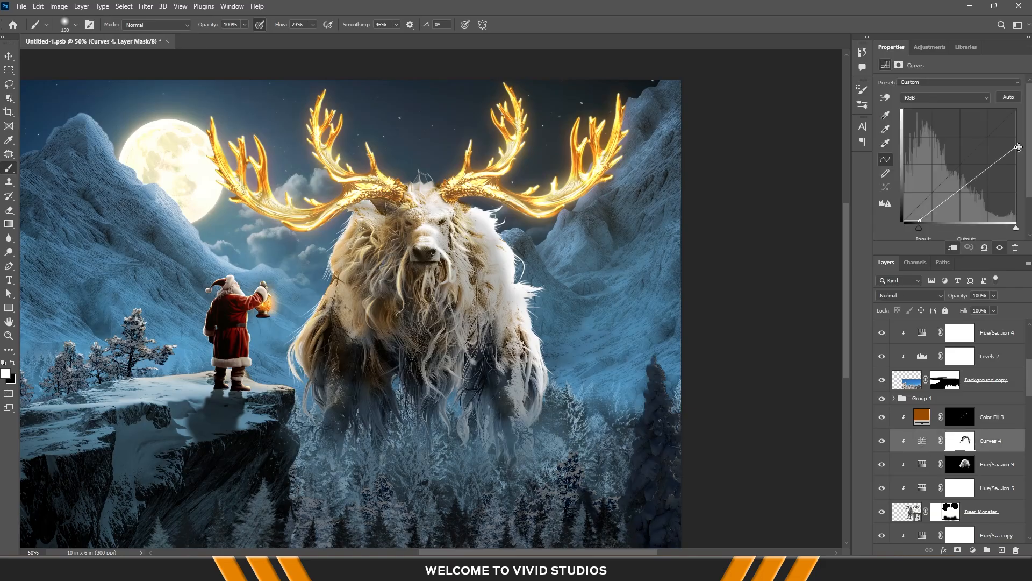
{"action": "left_click_drag", "start_coordinate": [926, 223], "coordinate": [932, 224]}
{"action": "left_click_drag", "start_coordinate": [1015, 153], "coordinate": [1017, 160]}
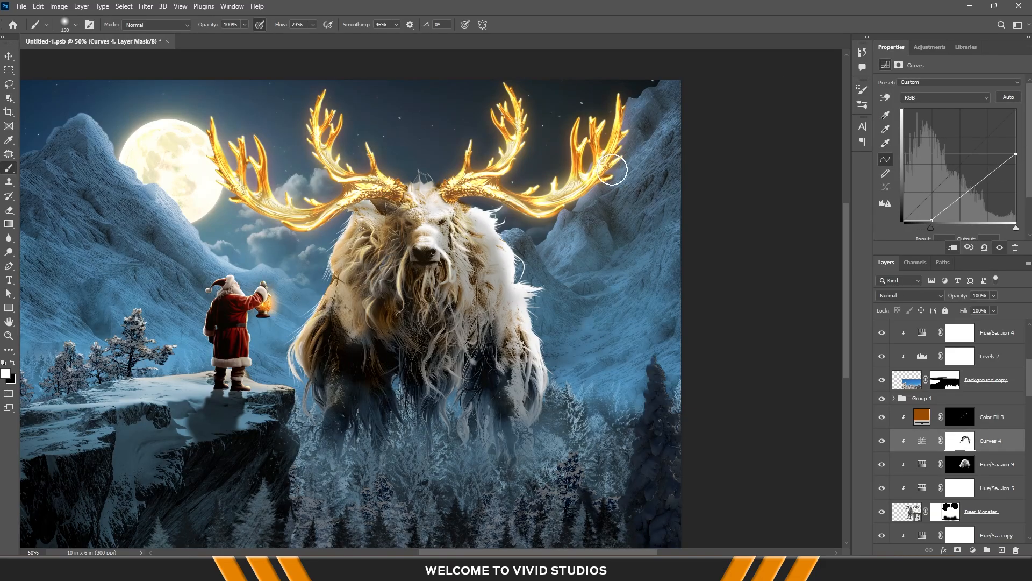
Move Curves 4 above Color Fill 3 and compare the beast with the adjustment hidden and shown
{"action": "key", "text": "z"}
{"action": "key", "text": "ctrl+0"}
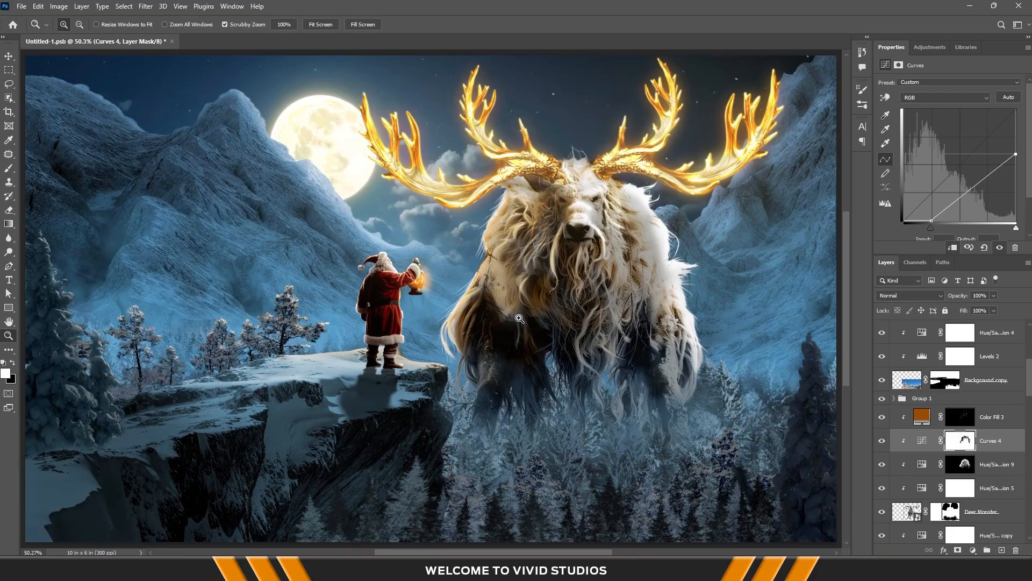
{"action": "key", "text": "ctrl+]"}
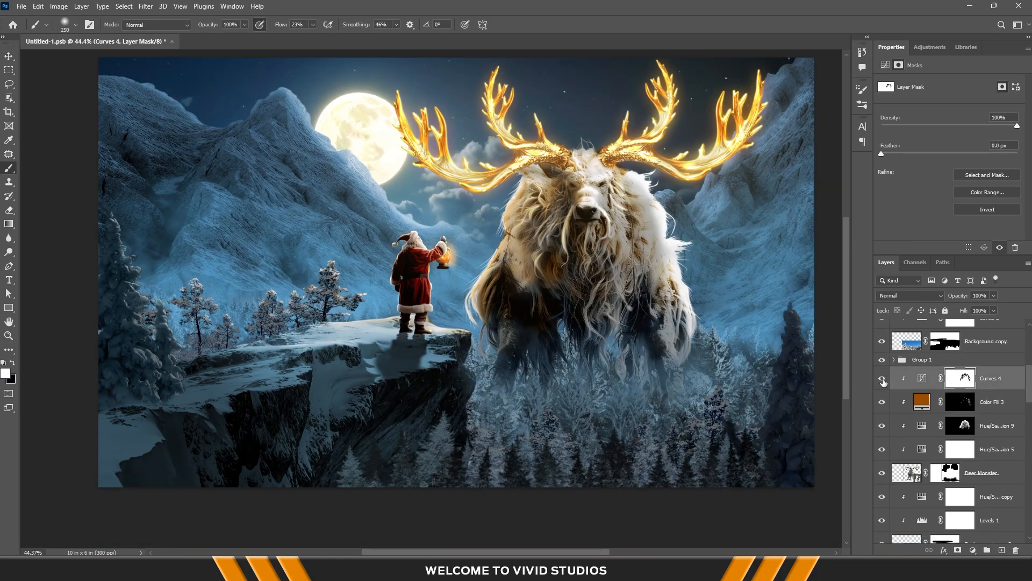
{"action": "left_click", "coordinate": [883, 379]}
{"action": "left_click", "coordinate": [883, 378]}
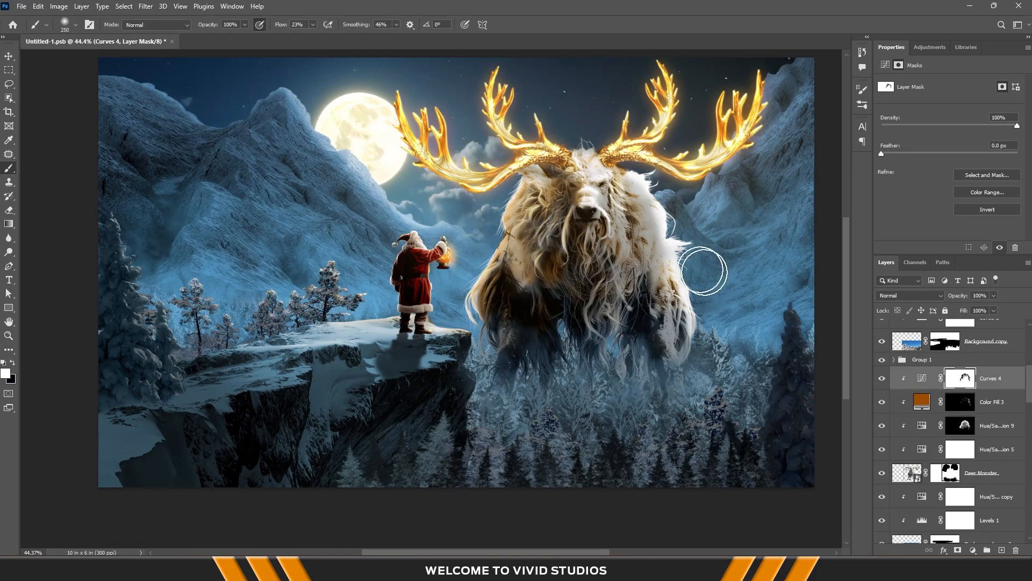
Mask Curves 4 off the beast's shoulder and arm on the side away from Santa, painting black with a 250 px soft brush
{"action": "mouse_move", "coordinate": [625, 191]}
{"action": "left_mouse_down"}
{"action": "mouse_move", "coordinate": [668, 219]}
{"action": "mouse_move", "coordinate": [653, 222]}
{"action": "left_mouse_up"}
{"action": "key", "text": "x"}
{"action": "left_click_drag", "start_coordinate": [621, 182], "coordinate": [643, 217]}
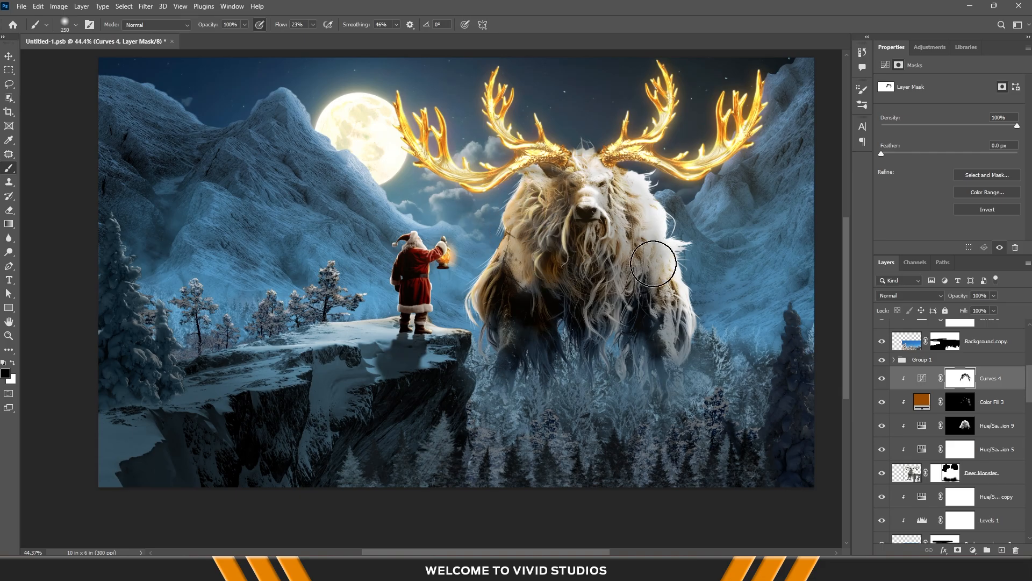
{"action": "left_click_drag", "start_coordinate": [655, 263], "coordinate": [689, 301]}
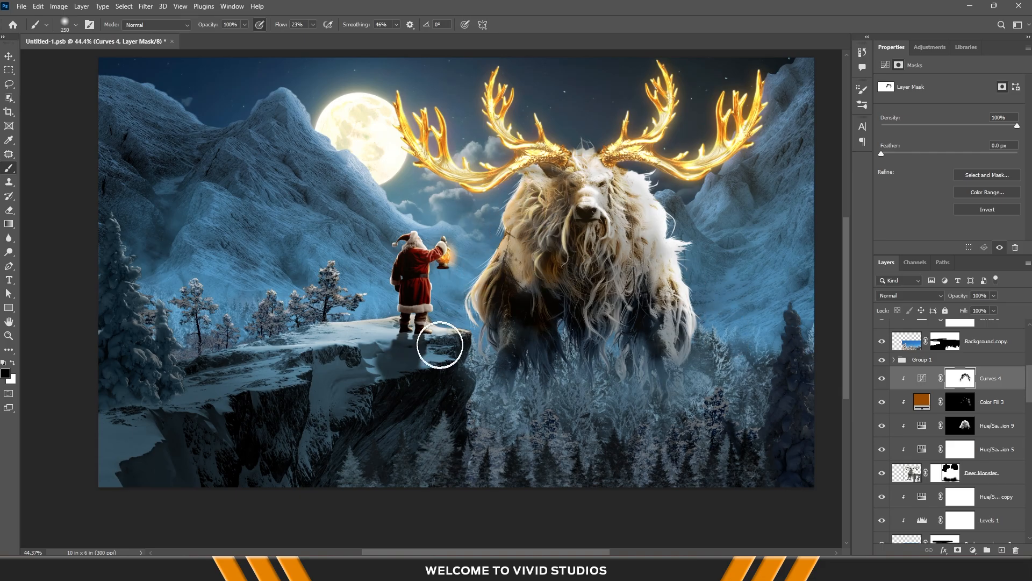
{"action": "scroll", "coordinate": [686, 258], "scroll_direction": "down", "scroll_amount": 3}
{"action": "scroll", "coordinate": [686, 258], "scroll_direction": "up", "scroll_amount": 1}
{"action": "key", "text": "v"}
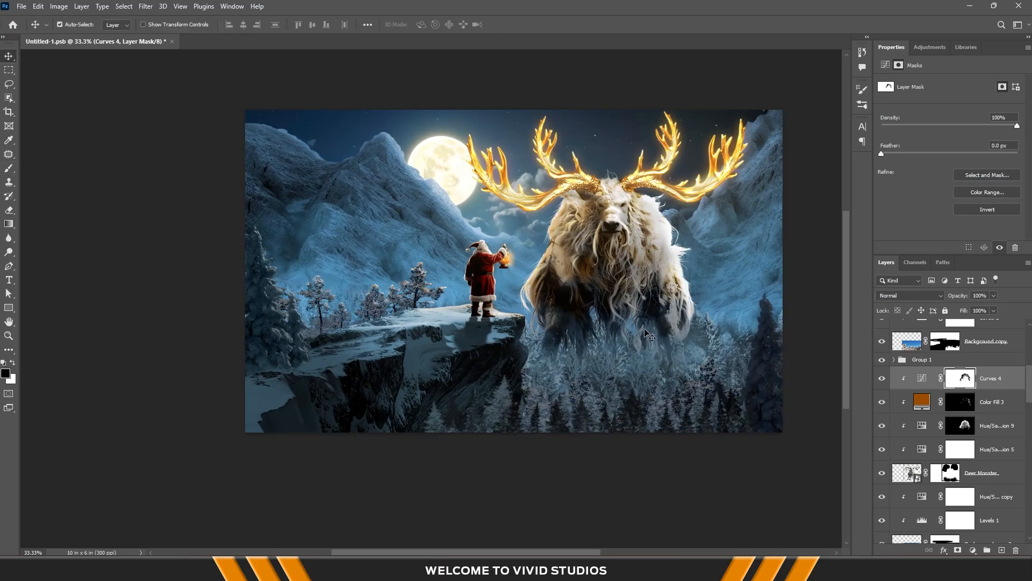
Switch to File Explorer and open the golden abstract-connecting-dark-background image from the Photo folder in Adobe Photoshop 2023
{"action": "mouse_move", "coordinate": [566, 571]}
{"action": "left_click", "coordinate": [506, 538]}
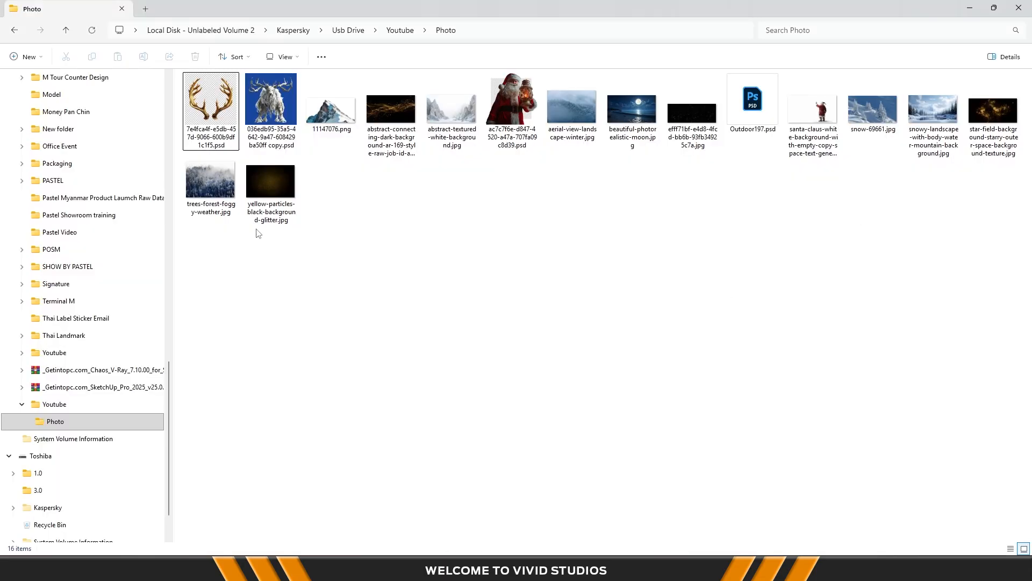
{"action": "left_click", "coordinate": [391, 110]}
{"action": "right_click", "coordinate": [392, 114]}
{"action": "mouse_move", "coordinate": [461, 174]}
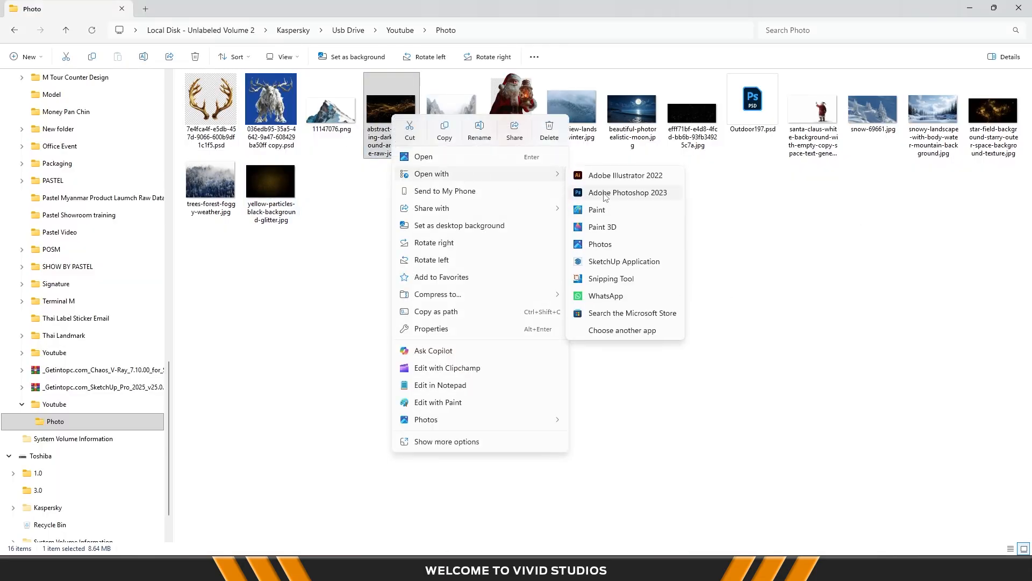
{"action": "left_click", "coordinate": [606, 194]}
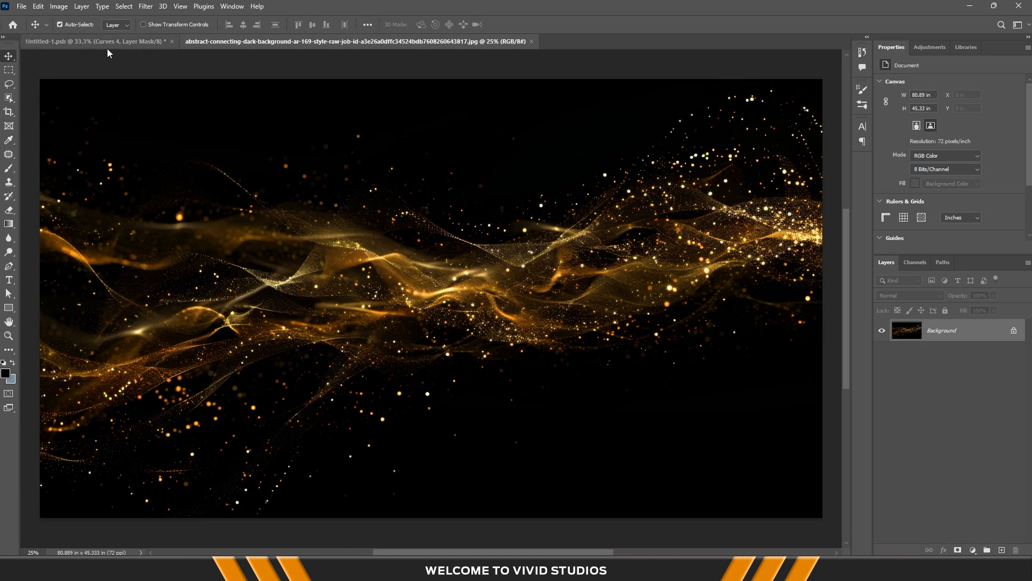
Copy the golden particle image into the Untitled-1.psb composite and place it directly below Layer 7 copy
{"action": "left_click", "coordinate": [102, 42]}
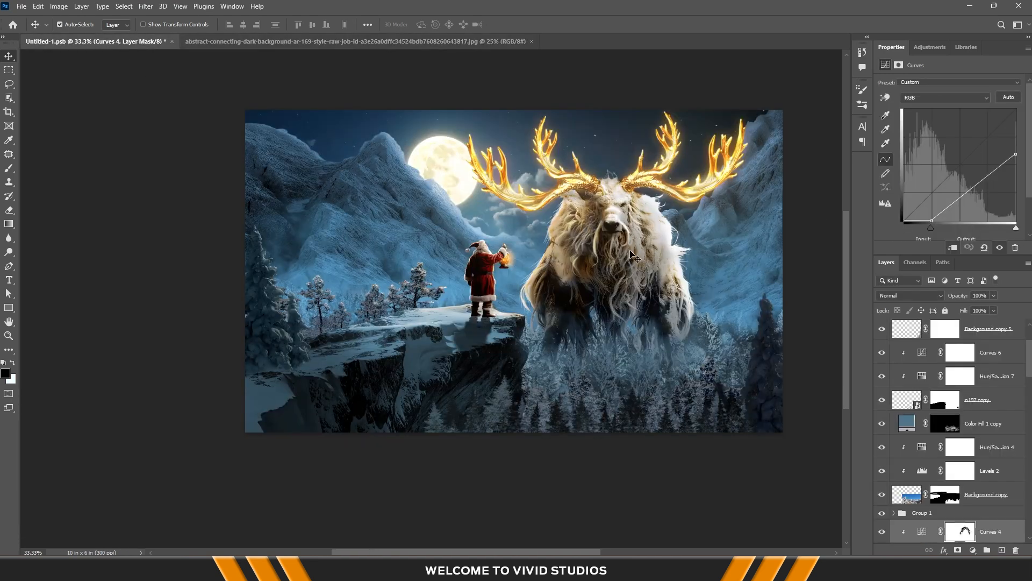
{"action": "left_click", "coordinate": [591, 189]}
{"action": "scroll", "coordinate": [968, 487], "scroll_direction": "down", "scroll_amount": 2}
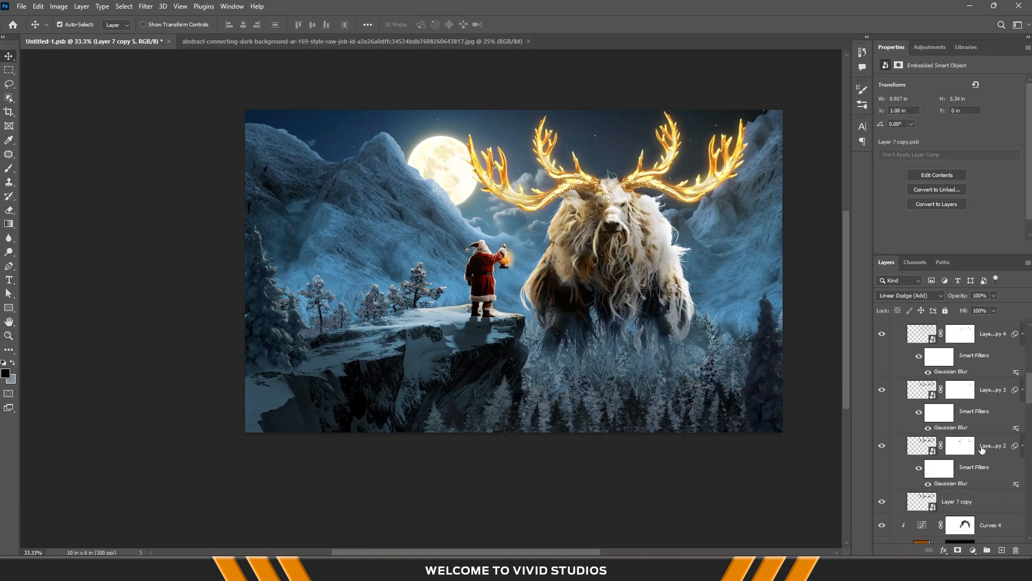
{"action": "left_click", "coordinate": [985, 506]}
{"action": "left_click", "coordinate": [451, 43]}
{"action": "left_click_drag", "start_coordinate": [408, 145], "coordinate": [531, 214]}
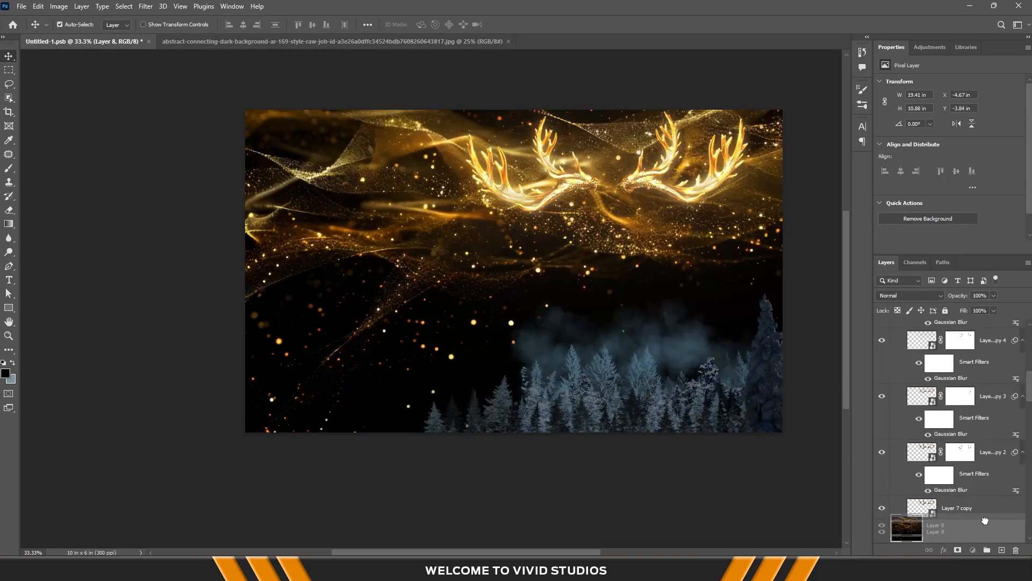
Scale the particle layer to about 3 by 1.68 in and position it behind the antler nearest the moon
{"action": "key", "text": "ctrl+t"}
{"action": "left_click_drag", "start_coordinate": [515, 487], "coordinate": [546, 246]}
{"action": "scroll", "coordinate": [600, 145], "scroll_direction": "up", "scroll_amount": 7}
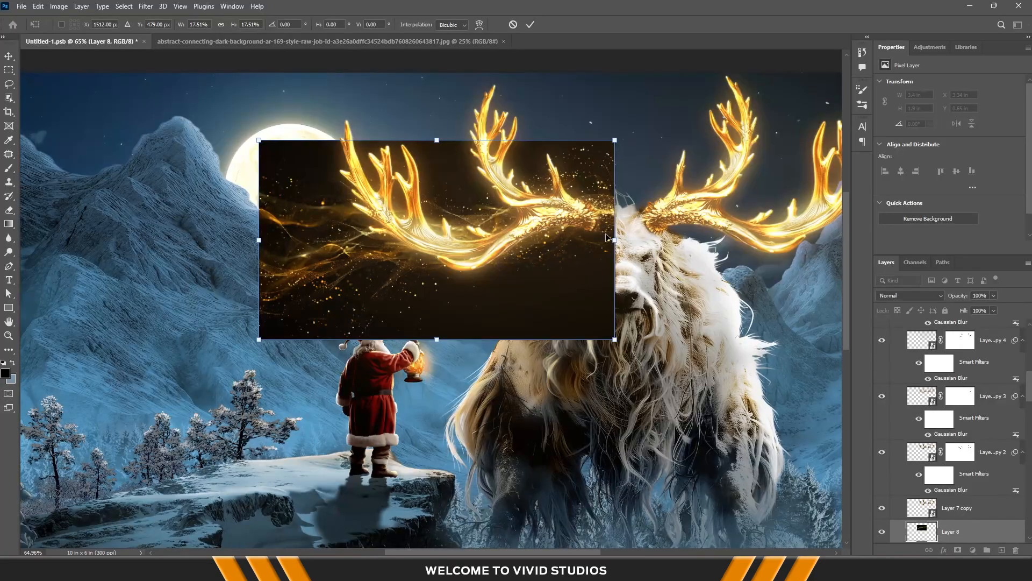
{"action": "left_click_drag", "start_coordinate": [613, 239], "coordinate": [595, 239]}
{"action": "left_click_drag", "start_coordinate": [572, 238], "coordinate": [600, 230]}
{"action": "key", "text": "Return"}
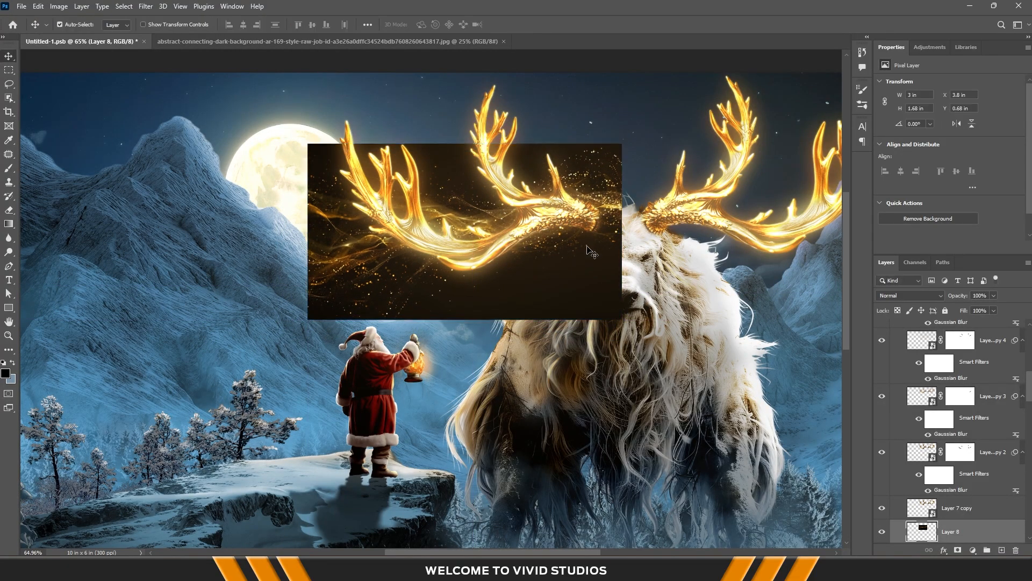
Warp the particle layer, lifting both corners on the moon side so its golden streaks bend upward behind the antler
{"action": "key", "text": "alt+e"}
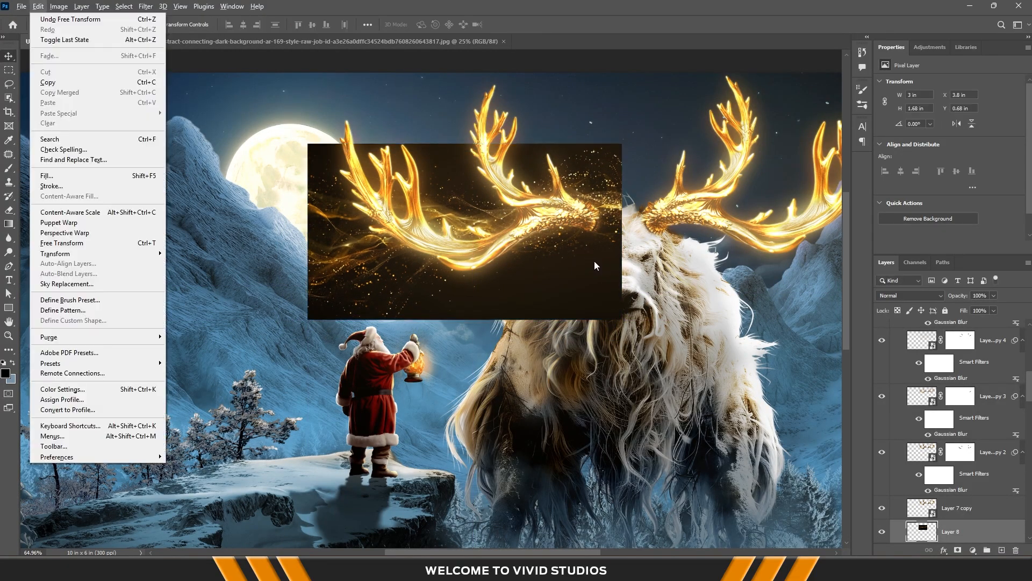
{"action": "key", "text": "a"}
{"action": "key", "text": "w"}
{"action": "left_click_drag", "start_coordinate": [408, 191], "coordinate": [507, 90]}
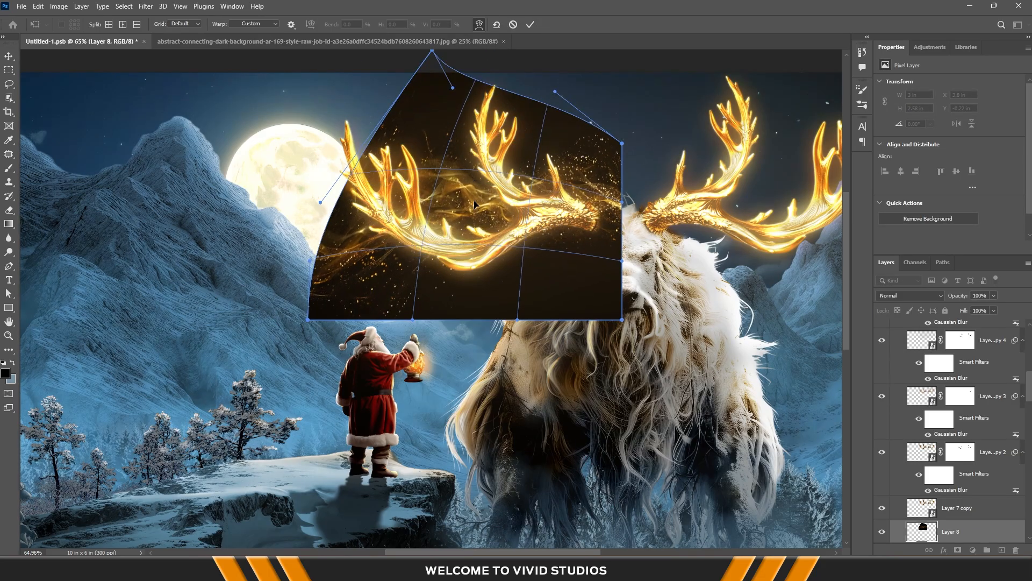
{"action": "left_click_drag", "start_coordinate": [307, 319], "coordinate": [304, 213]}
{"action": "left_click_drag", "start_coordinate": [320, 202], "coordinate": [417, 80]}
{"action": "left_click_drag", "start_coordinate": [408, 171], "coordinate": [427, 127]}
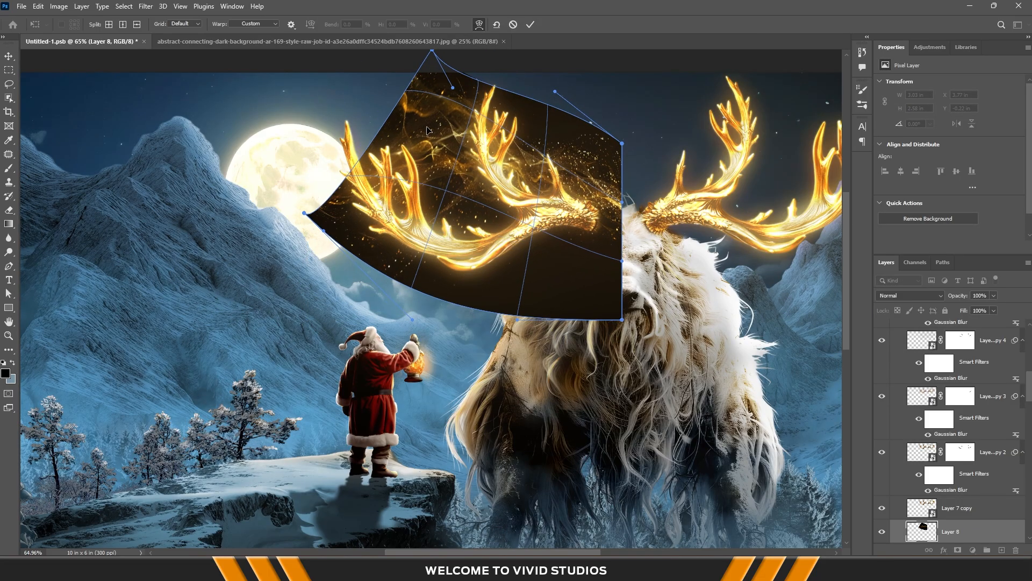
{"action": "left_click_drag", "start_coordinate": [393, 219], "coordinate": [401, 161]}
{"action": "left_click_drag", "start_coordinate": [532, 169], "coordinate": [518, 202]}
{"action": "left_click_drag", "start_coordinate": [454, 87], "coordinate": [454, 110]}
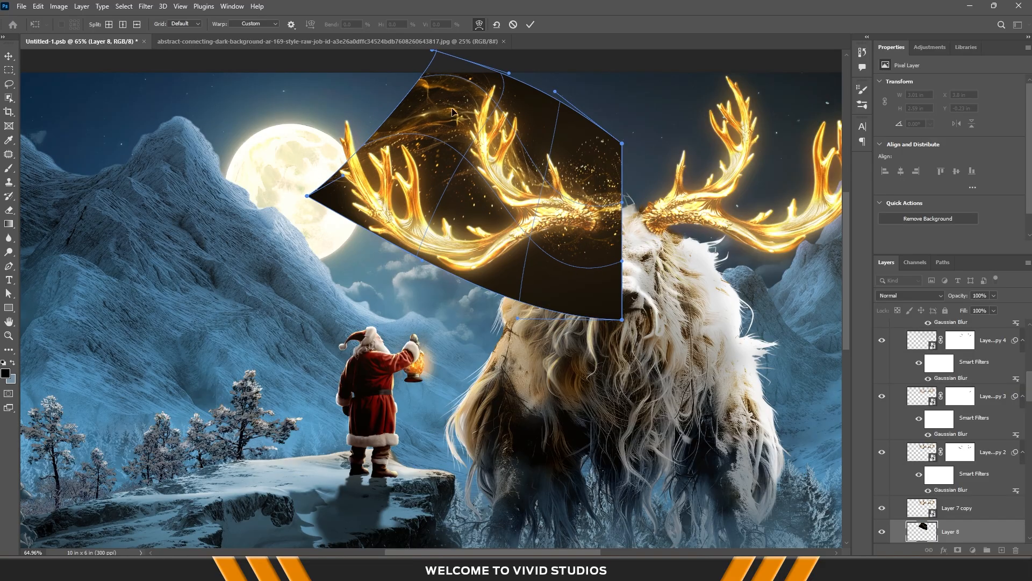
Bend the warp mesh further so the streaks rise steeply along the antler's inner branch past the image's upper edge, and apply it
{"action": "left_click_drag", "start_coordinate": [554, 91], "coordinate": [509, 177]}
{"action": "left_click_drag", "start_coordinate": [307, 196], "coordinate": [314, 106]}
{"action": "left_click_drag", "start_coordinate": [384, 107], "coordinate": [554, 80]}
{"action": "left_click_drag", "start_coordinate": [508, 130], "coordinate": [481, 234]}
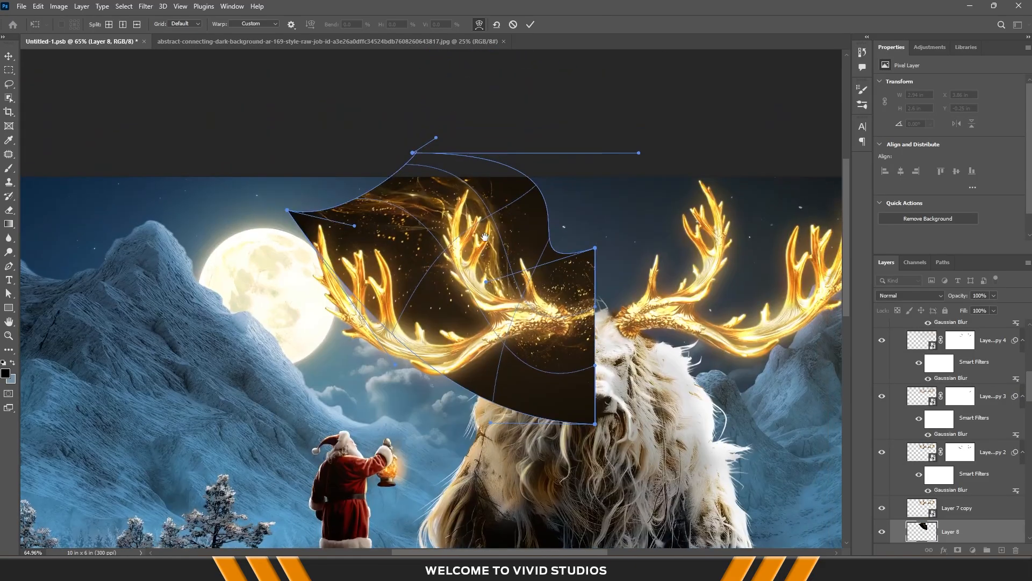
{"action": "left_click_drag", "start_coordinate": [287, 210], "coordinate": [339, 189]}
{"action": "left_click_drag", "start_coordinate": [413, 152], "coordinate": [482, 113]}
{"action": "left_click_drag", "start_coordinate": [356, 231], "coordinate": [348, 119]}
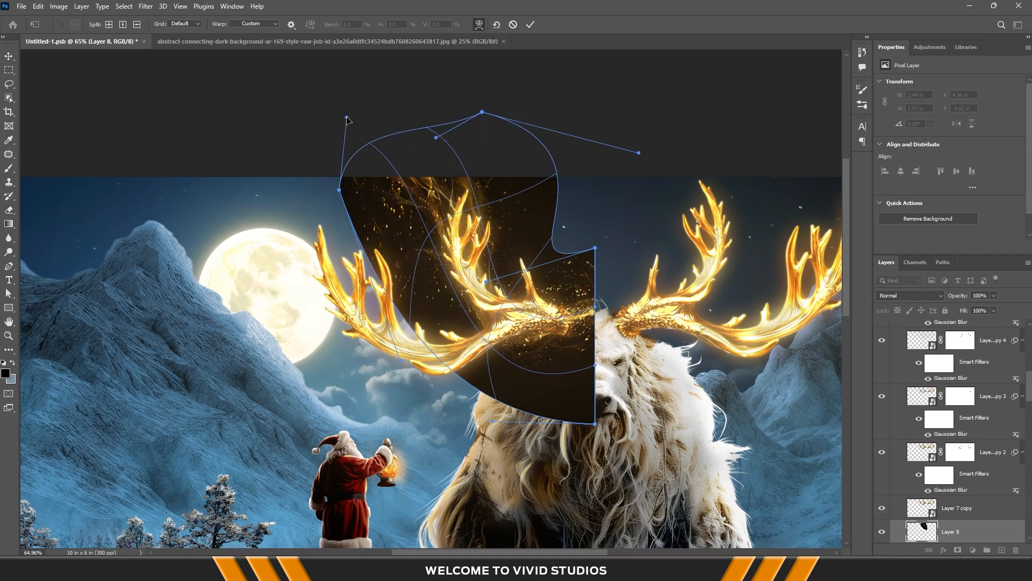
{"action": "key", "text": "Return"}
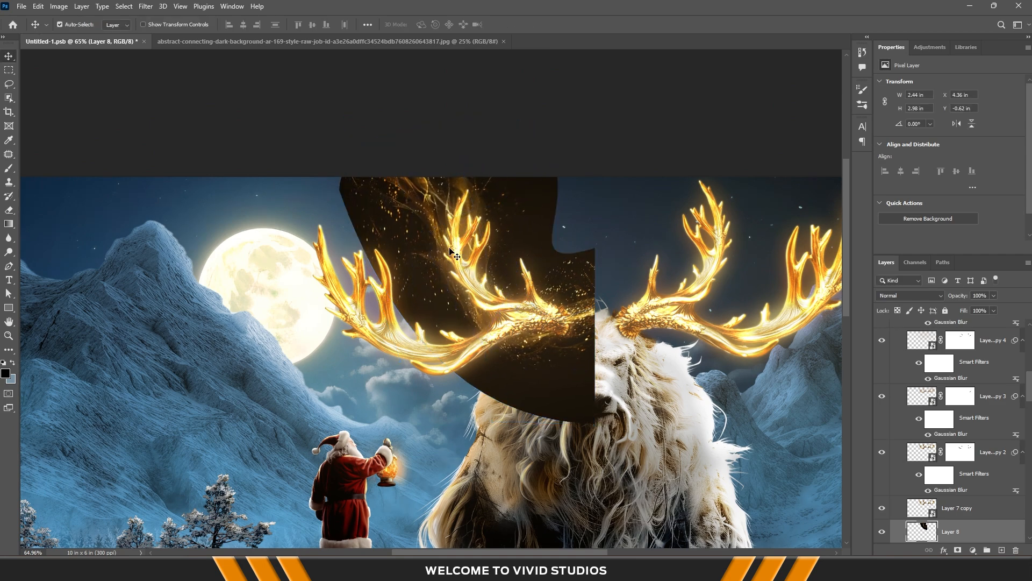
Set the particle layer's blend mode to Linear Dodge (Add) and add a layer mask ready for brushing
{"action": "left_click", "coordinate": [908, 296]}
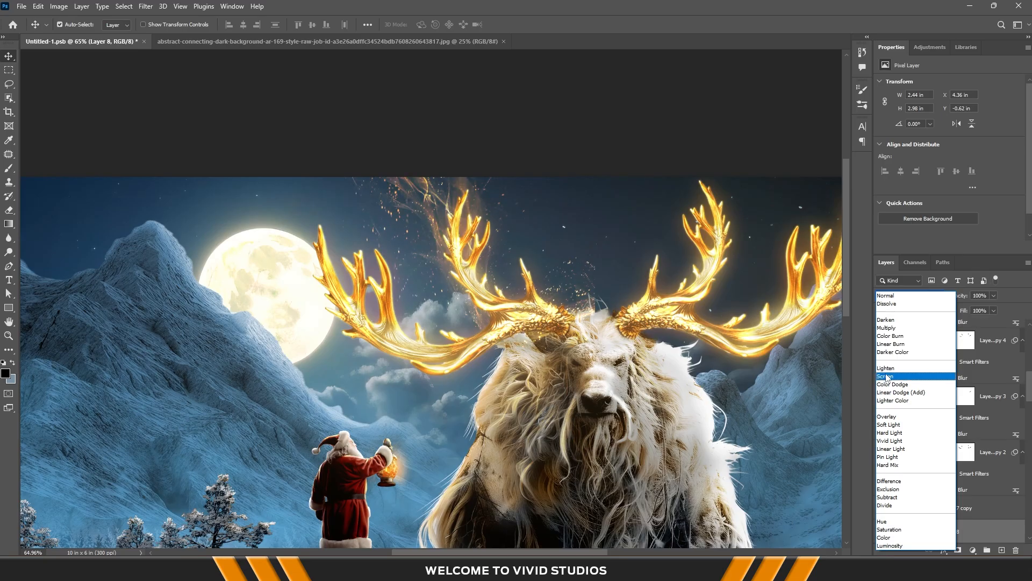
{"action": "left_click", "coordinate": [889, 393]}
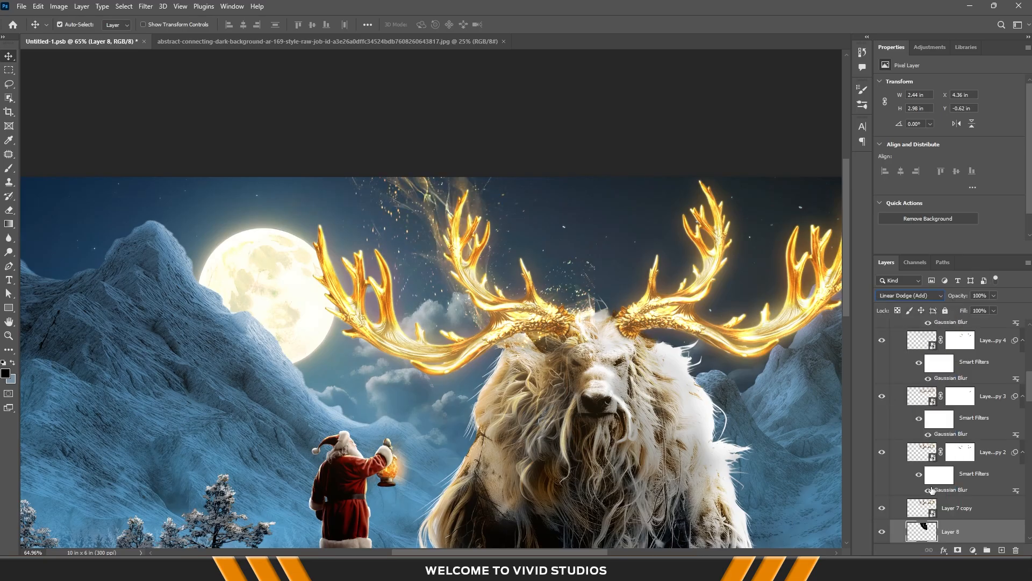
{"action": "left_click", "coordinate": [957, 550]}
{"action": "key", "text": "b"}
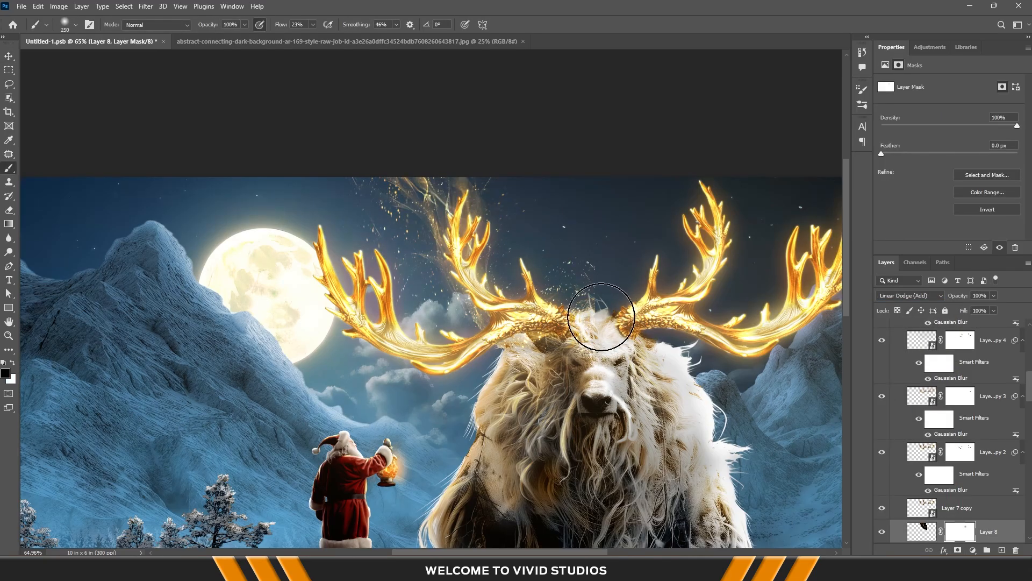
Mask the stray particles around the beast's head, and place a horizontally flipped copy of the layer behind the opposite inner antler branch
{"action": "mouse_move", "coordinate": [590, 285]}
{"action": "left_mouse_down"}
{"action": "mouse_move", "coordinate": [584, 365]}
{"action": "mouse_move", "coordinate": [533, 381]}
{"action": "left_mouse_up"}
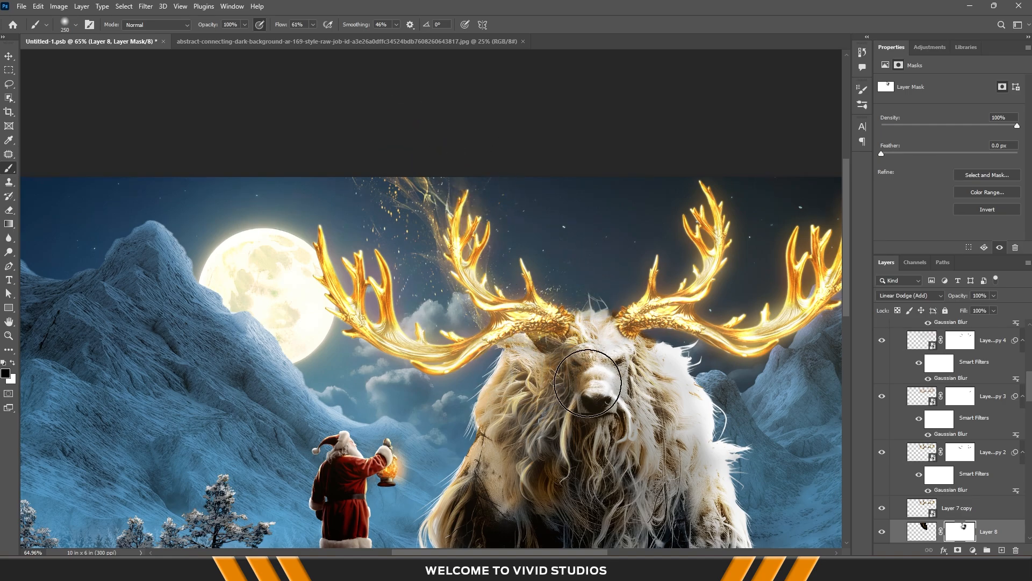
{"action": "scroll", "coordinate": [588, 383], "scroll_direction": "down", "scroll_amount": 3}
{"action": "key", "text": "ctrl+j"}
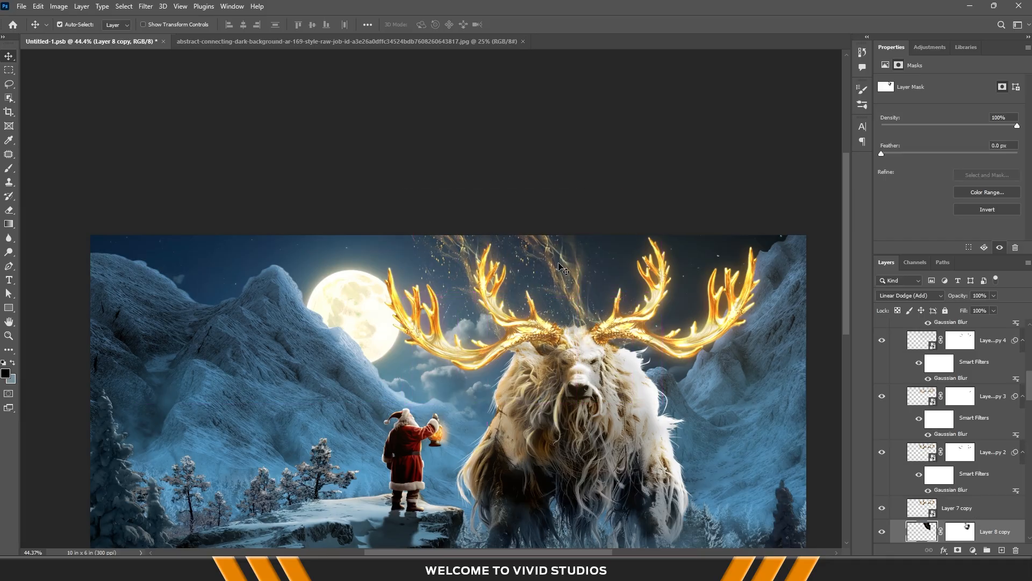
{"action": "key", "text": "ctrl+t"}
{"action": "right_click", "coordinate": [563, 267]}
{"action": "left_click", "coordinate": [606, 479]}
{"action": "left_click_drag", "start_coordinate": [586, 294], "coordinate": [647, 303]}
{"action": "key", "text": "Return"}
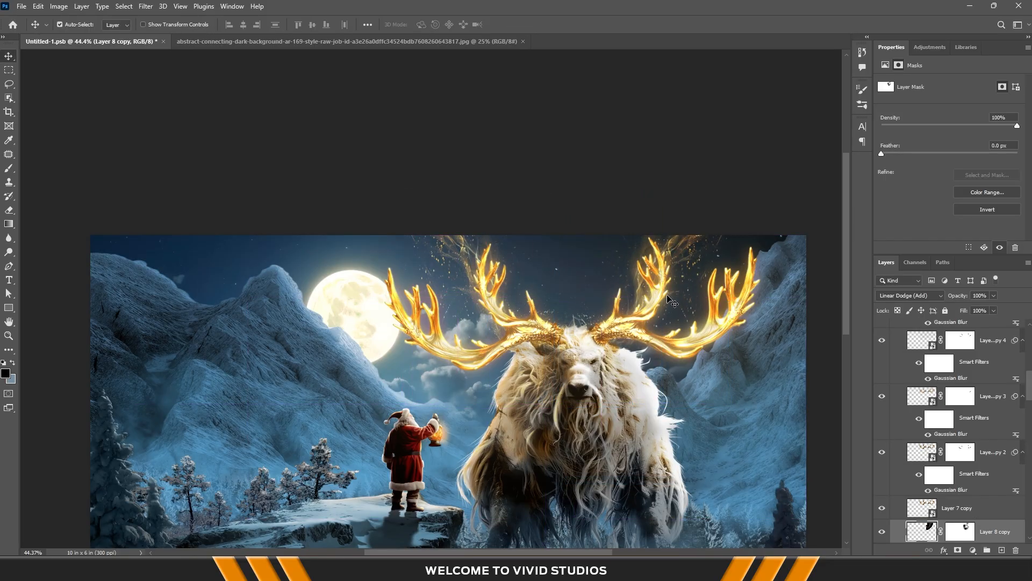
Copy the golden particle image into the composite as a new layer and scale it to about 3.19 by 1.79 in
{"action": "key", "text": "ctrl+0"}
{"action": "key", "text": "ctrl+Tab"}
{"action": "left_click_drag", "start_coordinate": [292, 151], "coordinate": [533, 215]}
{"action": "key", "text": "ctrl+t"}
{"action": "scroll", "coordinate": [526, 273], "scroll_direction": "down", "scroll_amount": 3}
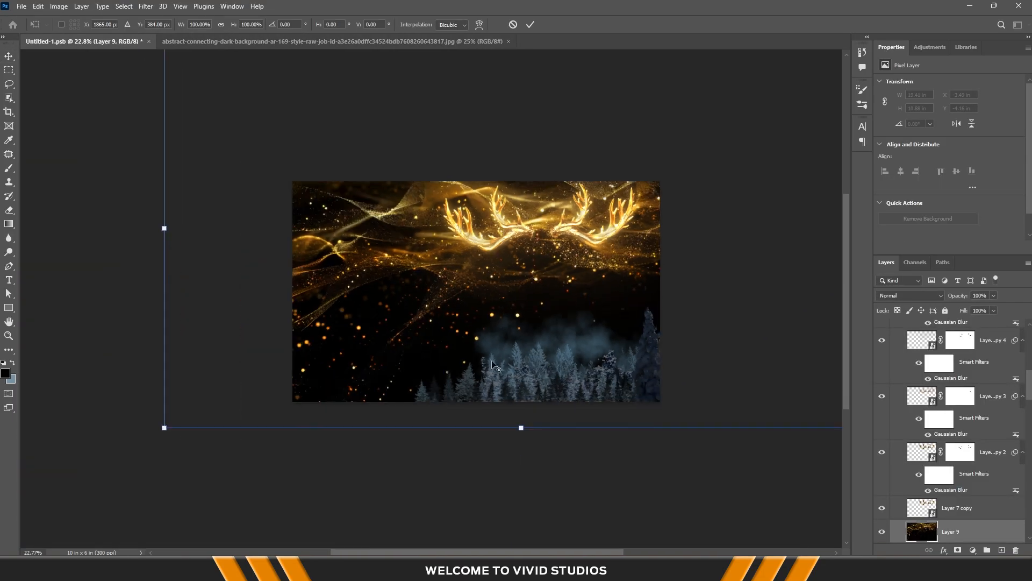
{"action": "left_click_drag", "start_coordinate": [521, 428], "coordinate": [521, 265]}
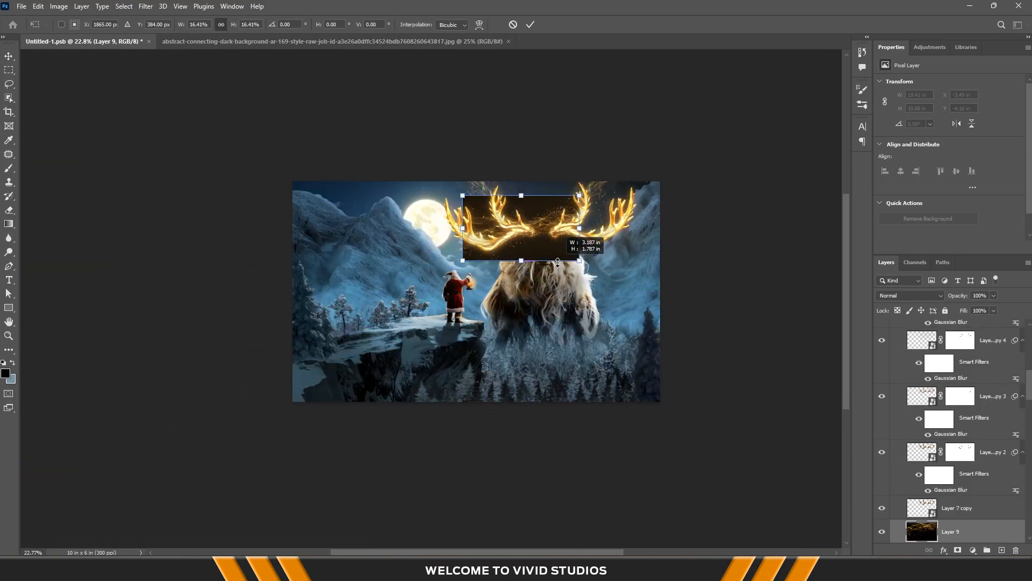
Enlarge the new particle layer, tilt it counter-clockwise, and place it over the antler farther from the moon
{"action": "mouse_move", "coordinate": [559, 226]}
{"action": "left_mouse_down"}
{"action": "mouse_move", "coordinate": [633, 235]}
{"action": "mouse_move", "coordinate": [559, 236]}
{"action": "left_mouse_up"}
{"action": "scroll", "coordinate": [633, 235], "scroll_direction": "up", "scroll_amount": 5}
{"action": "left_click_drag", "start_coordinate": [717, 151], "coordinate": [258, 371]}
{"action": "left_click_drag", "start_coordinate": [481, 285], "coordinate": [571, 250]}
{"action": "left_click_drag", "start_coordinate": [796, 216], "coordinate": [672, 207]}
{"action": "key", "text": "Return"}
Warp the particle layer, raising its inner edge and sagging its middle so the streaks follow the antler's lower curve
{"action": "left_click", "coordinate": [38, 6]}
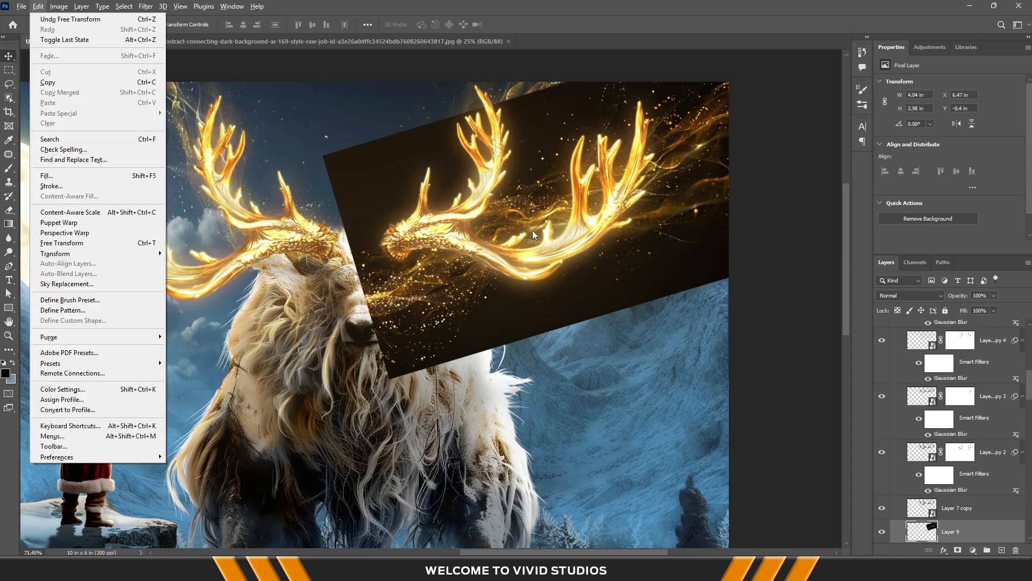
{"action": "mouse_move", "coordinate": [75, 252]}
{"action": "left_click", "coordinate": [215, 327]}
{"action": "left_click_drag", "start_coordinate": [382, 286], "coordinate": [392, 241]}
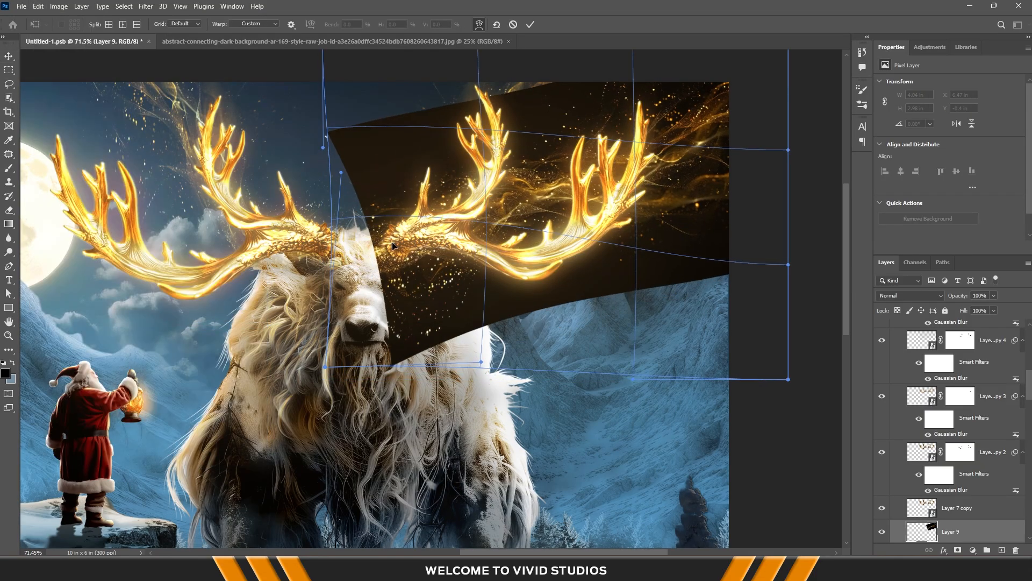
{"action": "left_click_drag", "start_coordinate": [573, 201], "coordinate": [573, 251]}
{"action": "left_click_drag", "start_coordinate": [400, 264], "coordinate": [389, 231]}
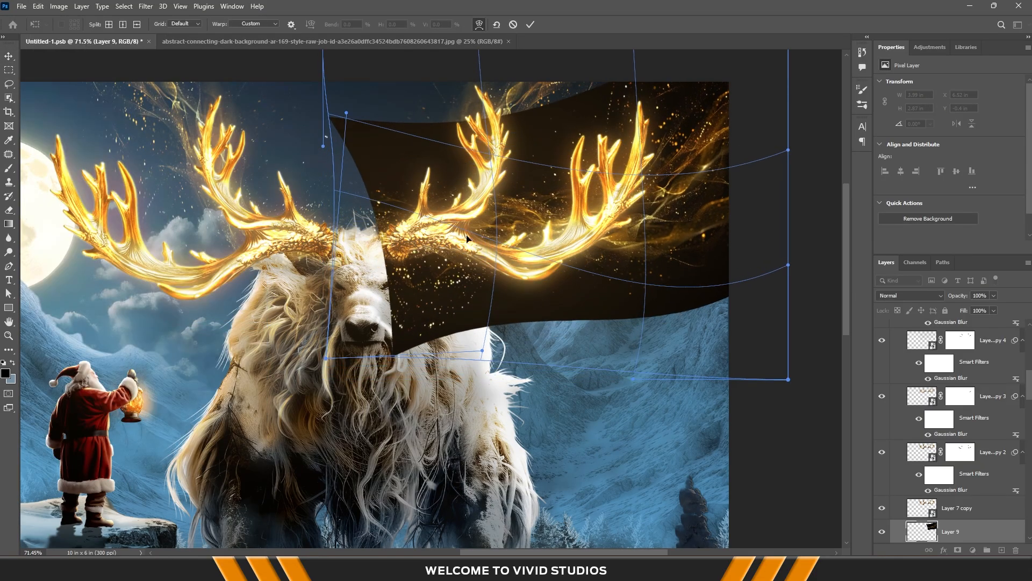
{"action": "left_click_drag", "start_coordinate": [554, 232], "coordinate": [557, 255]}
Pull the warp mesh's outer corners up and inward and bend its lower edge so the streaks sweep upward around the outer antler
{"action": "left_click_drag", "start_coordinate": [478, 355], "coordinate": [429, 446]}
{"action": "left_click_drag", "start_coordinate": [618, 446], "coordinate": [588, 499]}
{"action": "left_click_drag", "start_coordinate": [589, 174], "coordinate": [588, 200]}
{"action": "left_click_drag", "start_coordinate": [708, 169], "coordinate": [663, 138]}
{"action": "left_click_drag", "start_coordinate": [726, 62], "coordinate": [596, 58]}
{"action": "left_click_drag", "start_coordinate": [654, 117], "coordinate": [717, 70]}
{"action": "left_click_drag", "start_coordinate": [758, 431], "coordinate": [760, 242]}
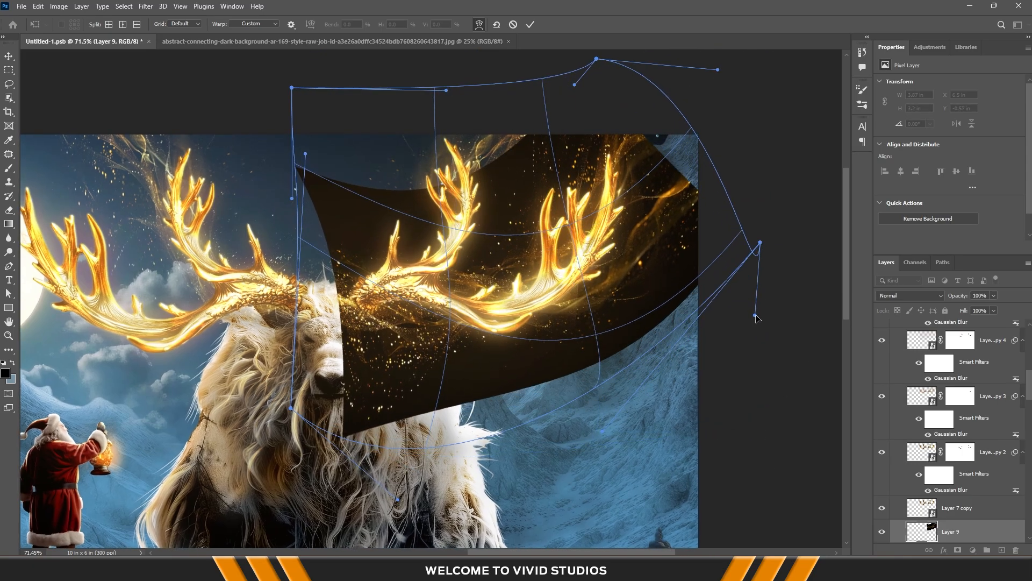
{"action": "left_click_drag", "start_coordinate": [756, 316], "coordinate": [751, 114]}
Draw the warp mesh's inner corners in toward the antler base and apply the warp
{"action": "left_click_drag", "start_coordinate": [559, 332], "coordinate": [560, 339]}
{"action": "left_click_drag", "start_coordinate": [291, 408], "coordinate": [307, 261]}
{"action": "left_click_drag", "start_coordinate": [291, 87], "coordinate": [324, 168]}
{"action": "left_click_drag", "start_coordinate": [349, 260], "coordinate": [353, 287]}
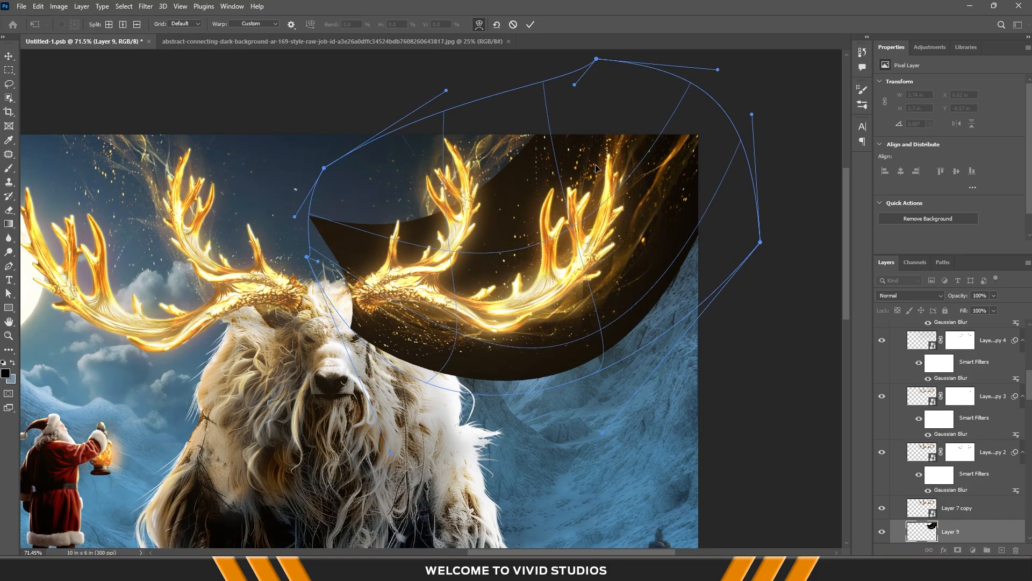
{"action": "key", "text": "Return"}
Blend the warped particle layer with Linear Dodge (Add), add a layer mask, and brush away the particles over the beast
{"action": "left_click", "coordinate": [917, 295]}
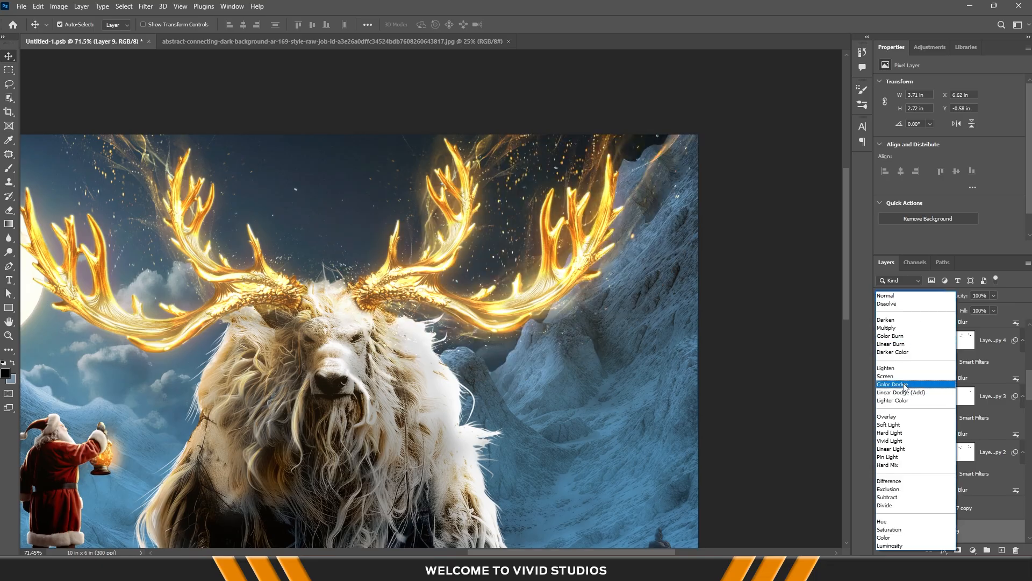
{"action": "left_click", "coordinate": [905, 398]}
{"action": "left_click", "coordinate": [957, 549]}
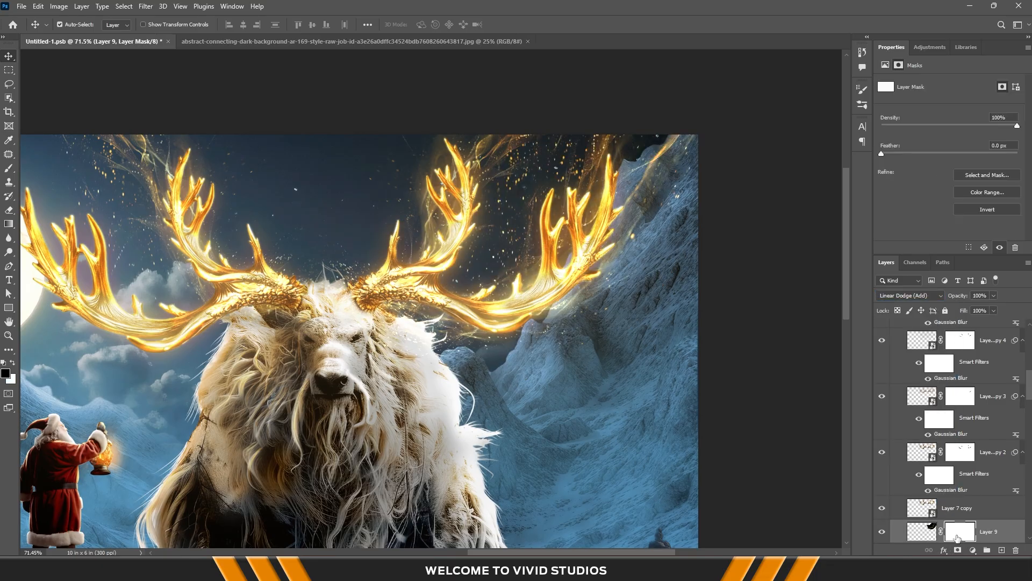
{"action": "key", "text": "b"}
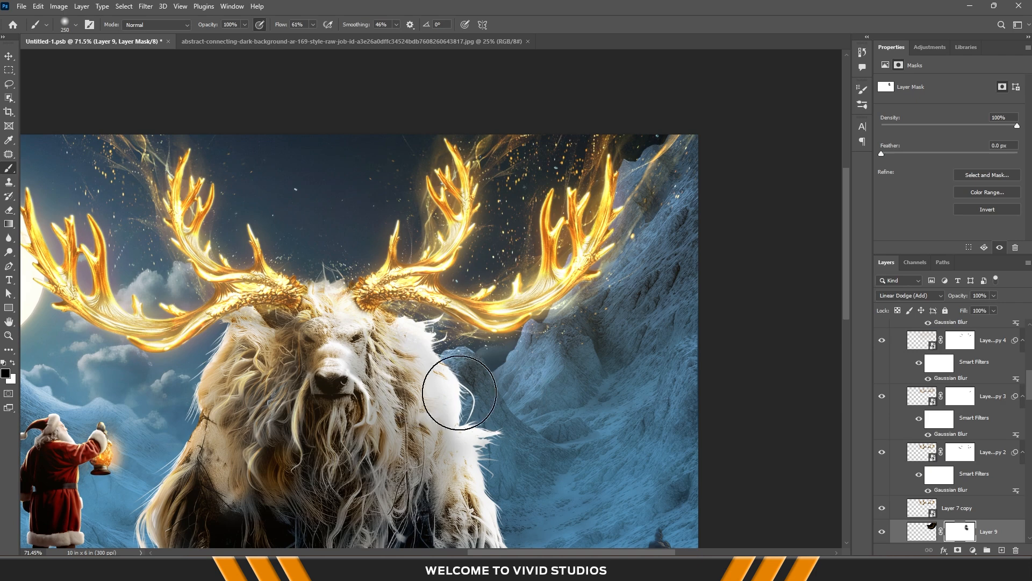
{"action": "left_click_drag", "start_coordinate": [571, 166], "coordinate": [749, 187]}
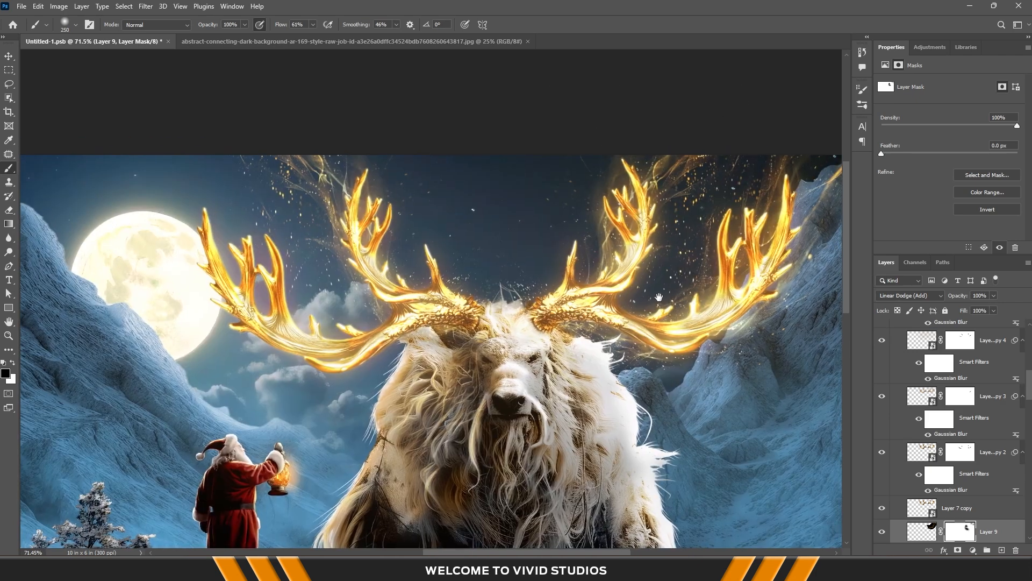
Duplicate the masked particle layer, flip the copy horizontally, and fit it around the moon-side antler with a slight rotation
{"action": "scroll", "coordinate": [577, 350], "scroll_direction": "down", "scroll_amount": 6}
{"action": "scroll", "coordinate": [578, 350], "scroll_direction": "up", "scroll_amount": 2}
{"action": "key", "text": "v"}
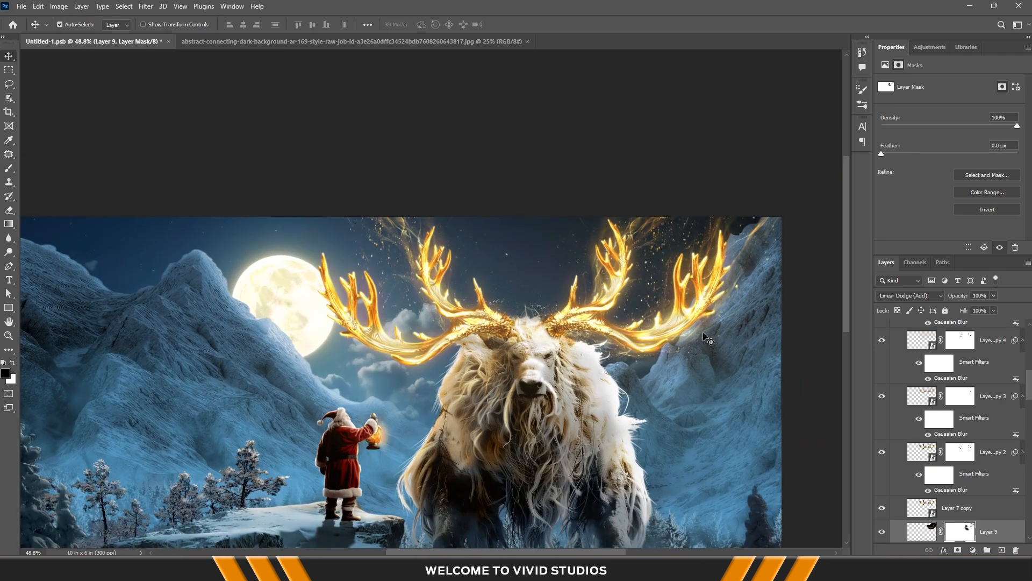
{"action": "left_click_drag", "start_coordinate": [751, 243], "coordinate": [647, 243], "text": "alt"}
{"action": "key", "text": "ctrl+t"}
{"action": "right_click", "coordinate": [629, 252]}
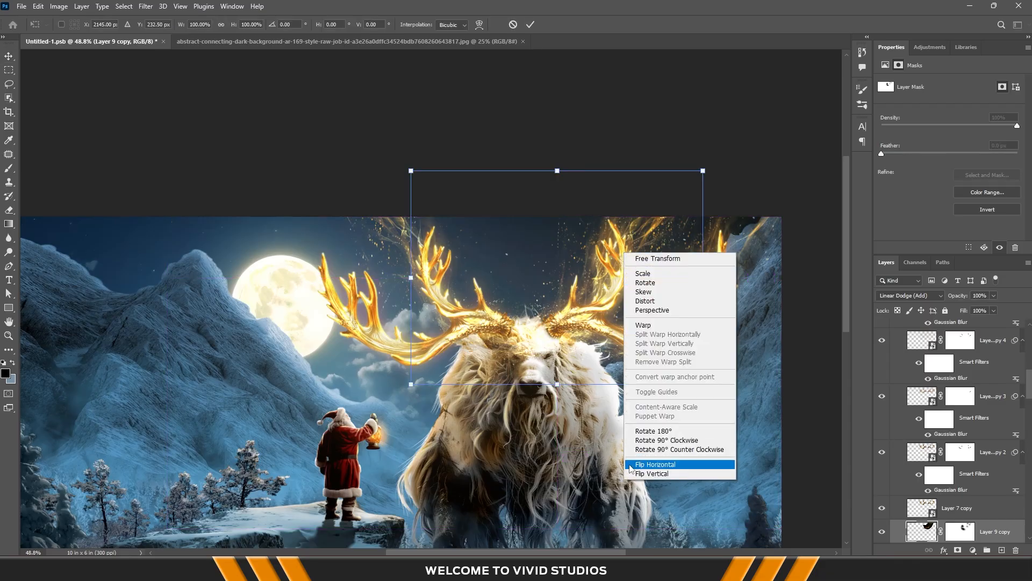
{"action": "left_click", "coordinate": [637, 463]}
{"action": "left_click_drag", "start_coordinate": [611, 312], "coordinate": [446, 325]}
{"action": "left_click_drag", "start_coordinate": [629, 360], "coordinate": [639, 325]}
{"action": "left_click_drag", "start_coordinate": [524, 321], "coordinate": [501, 327]}
{"action": "key", "text": "Return"}
Brush black on the flipped copy's mask to hide the streaks spilling over the sky and moon
{"action": "left_click", "coordinate": [960, 531]}
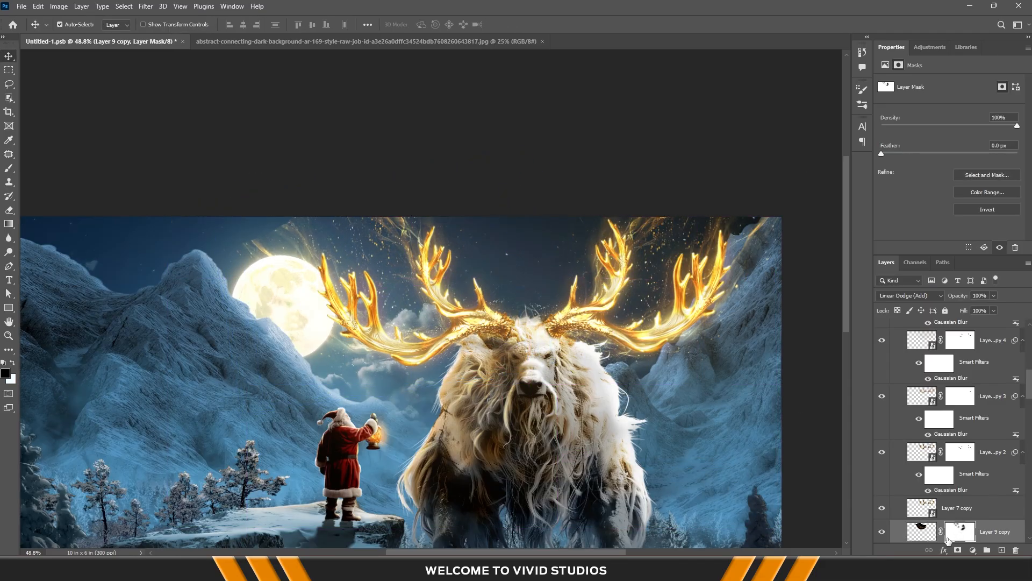
{"action": "key", "text": "b"}
{"action": "mouse_move", "coordinate": [258, 238]}
{"action": "left_mouse_down"}
{"action": "mouse_move", "coordinate": [268, 282]}
{"action": "mouse_move", "coordinate": [273, 255]}
{"action": "mouse_move", "coordinate": [293, 241]}
{"action": "left_mouse_up"}
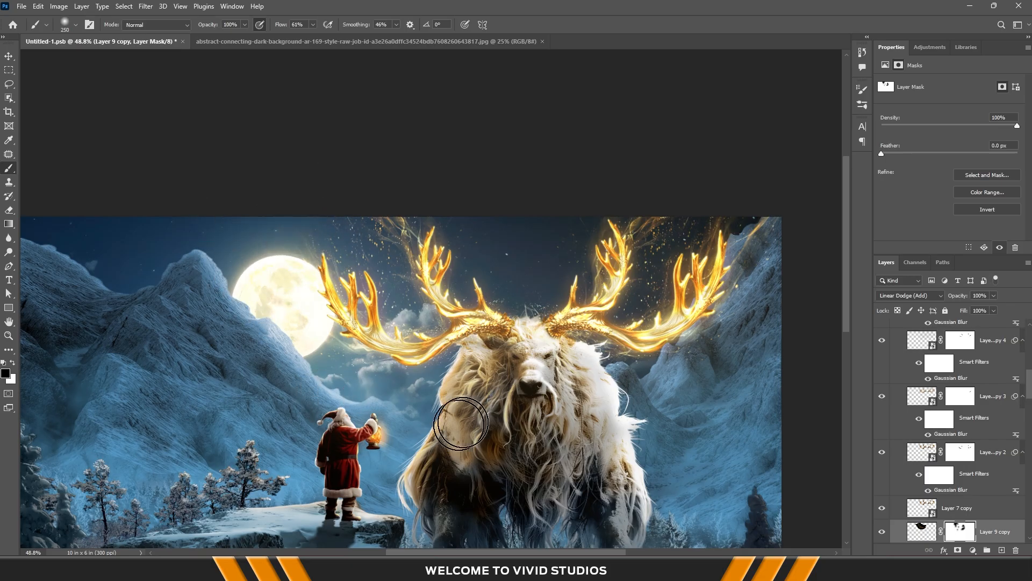
{"action": "scroll", "coordinate": [460, 424], "scroll_direction": "down", "scroll_amount": 3}
{"action": "scroll", "coordinate": [532, 275], "scroll_direction": "up", "scroll_amount": 2}
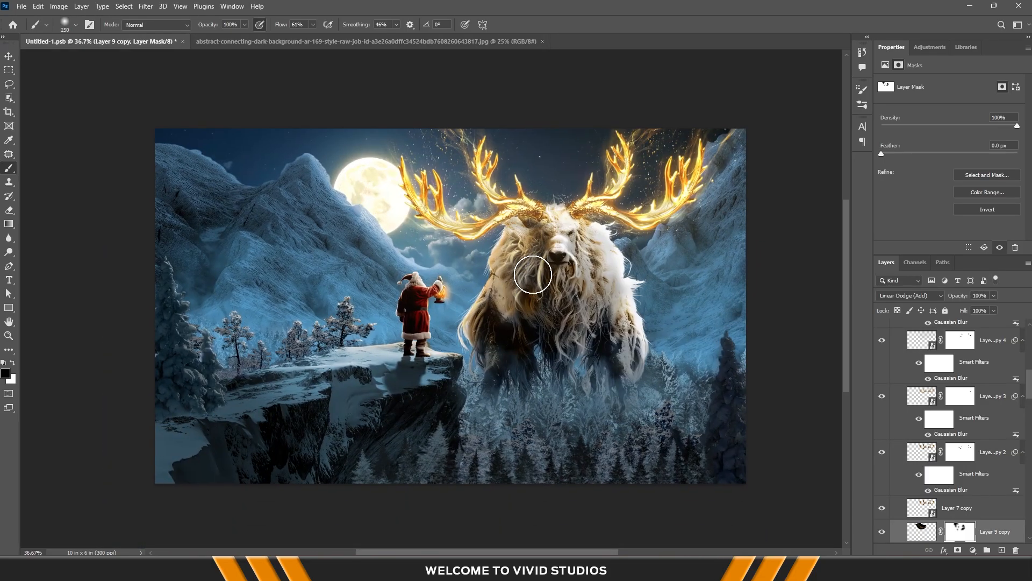
Add a solid color fill layer in dark orange #884a00 directly above the Color Fill 1 copy layer
{"action": "key", "text": "v"}
{"action": "left_click", "coordinate": [587, 397]}
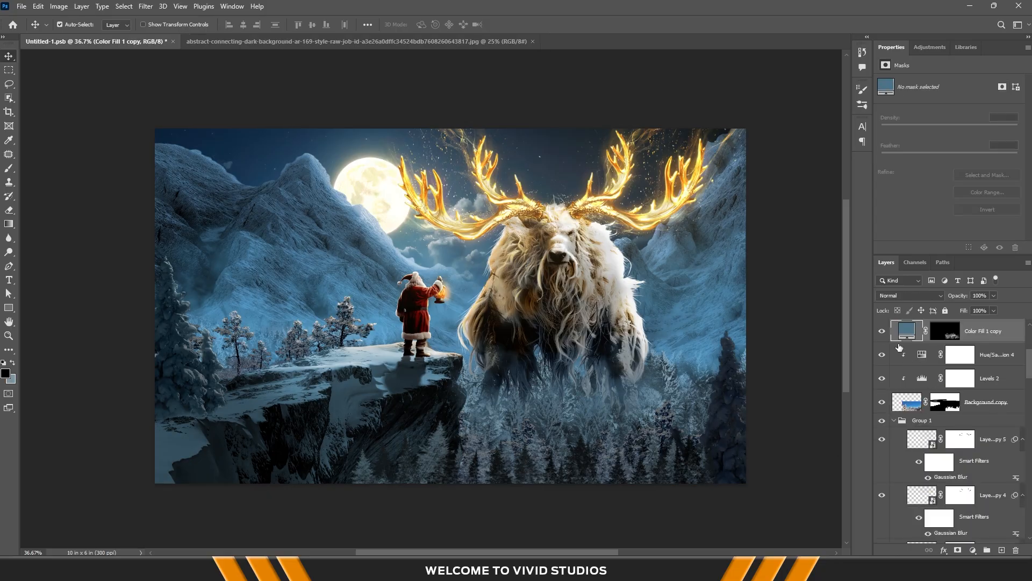
{"action": "left_click", "coordinate": [882, 331]}
{"action": "left_click", "coordinate": [882, 330]}
{"action": "left_click", "coordinate": [973, 550]}
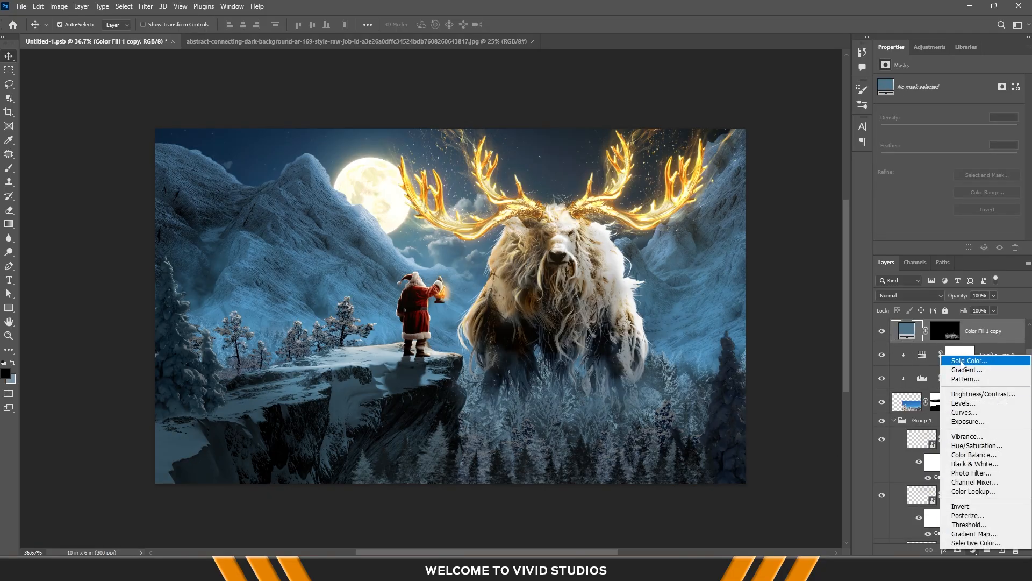
{"action": "left_click", "coordinate": [965, 360]}
{"action": "left_click", "coordinate": [751, 431]}
{"action": "left_click_drag", "start_coordinate": [735, 344], "coordinate": [740, 372]}
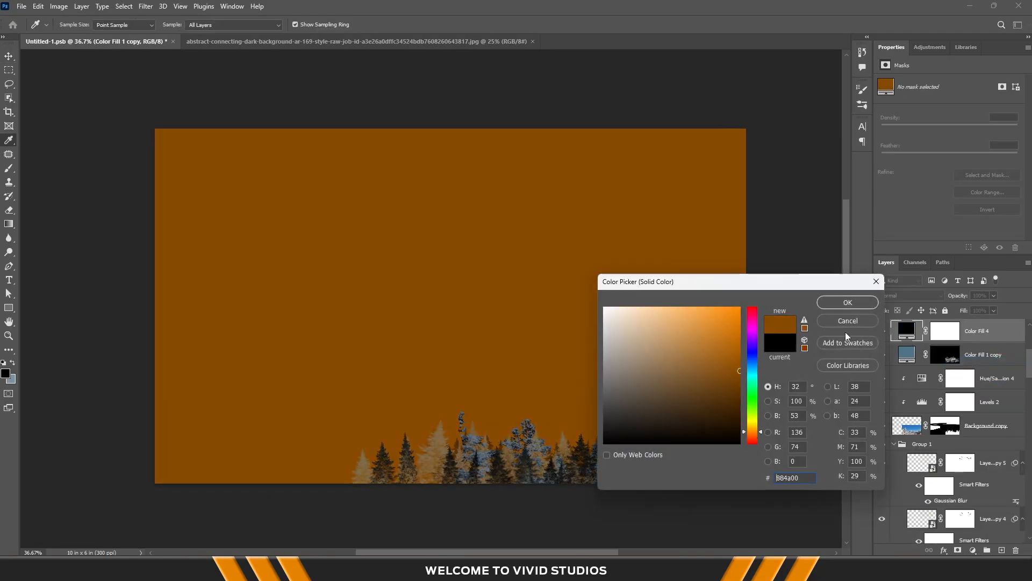
{"action": "left_click", "coordinate": [847, 301]}
Set the orange fill layer to Linear Dodge (Add) and invert its mask to hide the color
{"action": "left_click", "coordinate": [902, 296]}
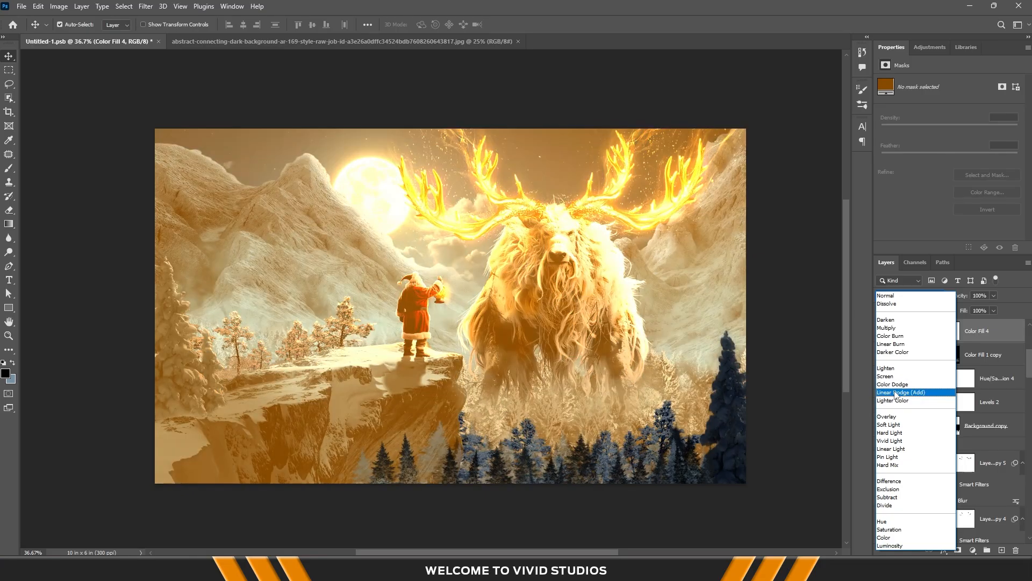
{"action": "left_click", "coordinate": [901, 392]}
{"action": "left_click", "coordinate": [936, 334]}
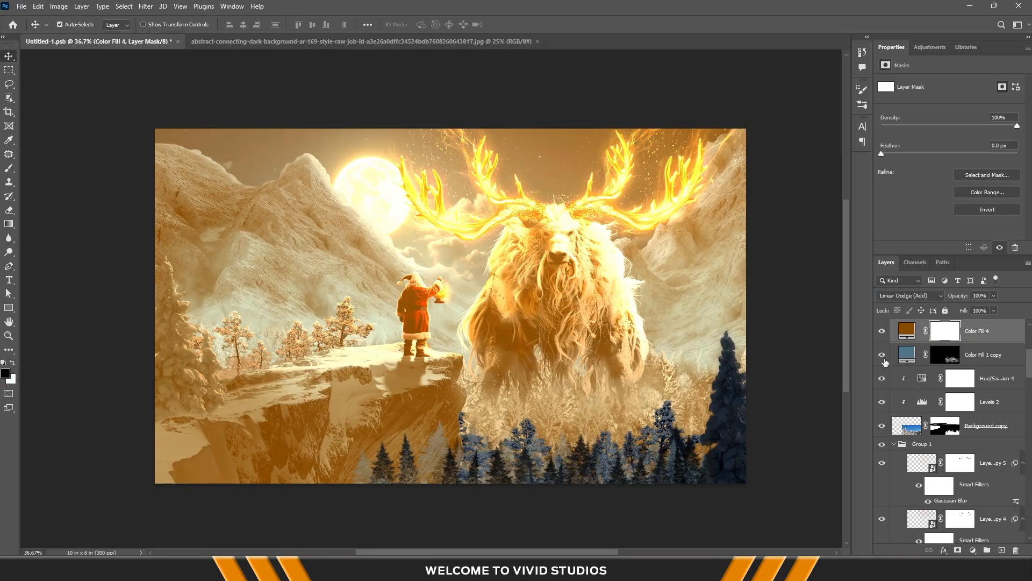
{"action": "key", "text": "ctrl+i"}
Choose the Smoke brush preset for painting on the orange fill's mask
{"action": "key", "text": "b"}
{"action": "right_click", "coordinate": [551, 283]}
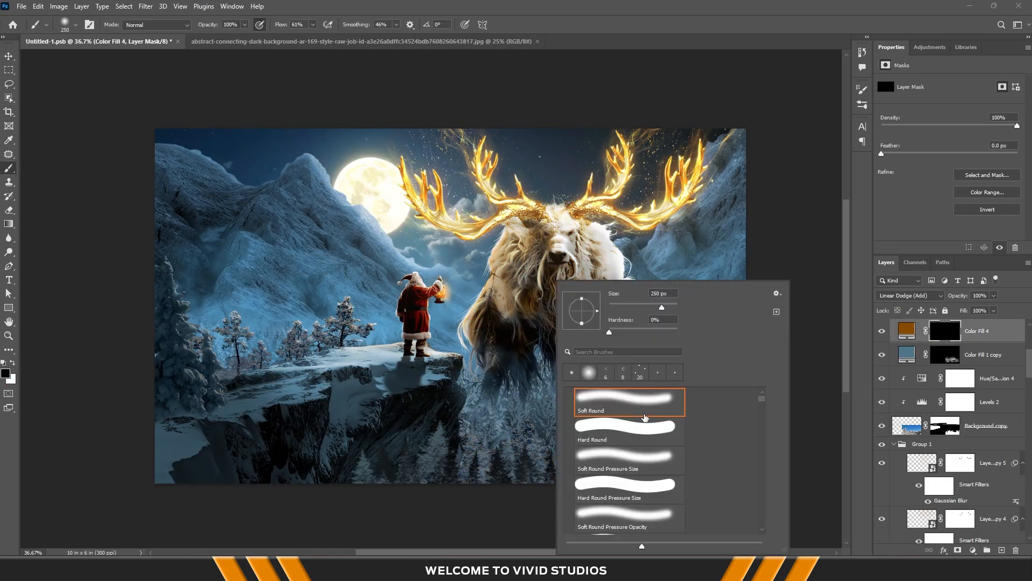
{"action": "right_click", "coordinate": [592, 182]}
{"action": "left_click_drag", "start_coordinate": [801, 303], "coordinate": [802, 366]}
{"action": "scroll", "coordinate": [683, 383], "scroll_direction": "down", "scroll_amount": 3}
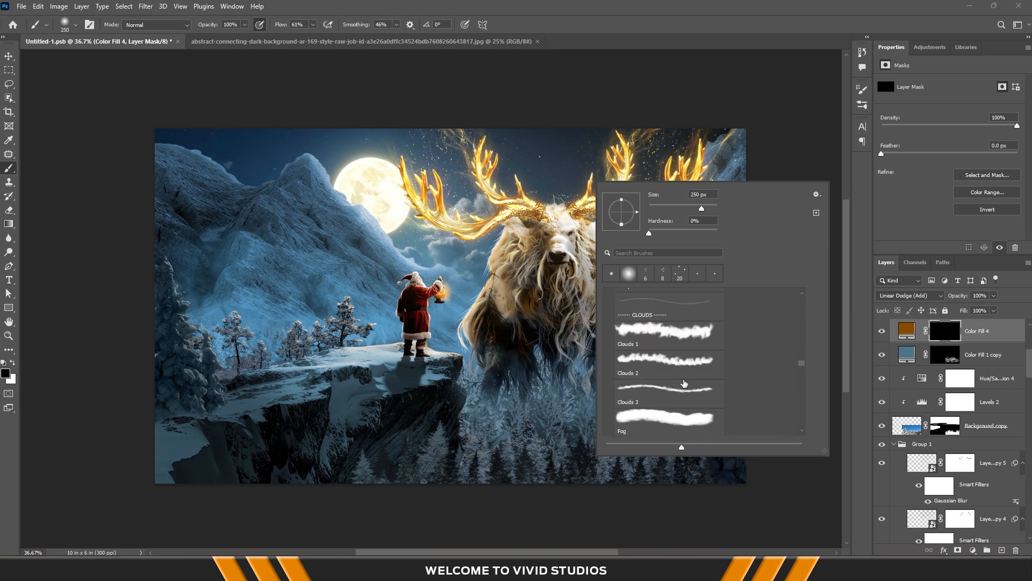
{"action": "left_click", "coordinate": [684, 383]}
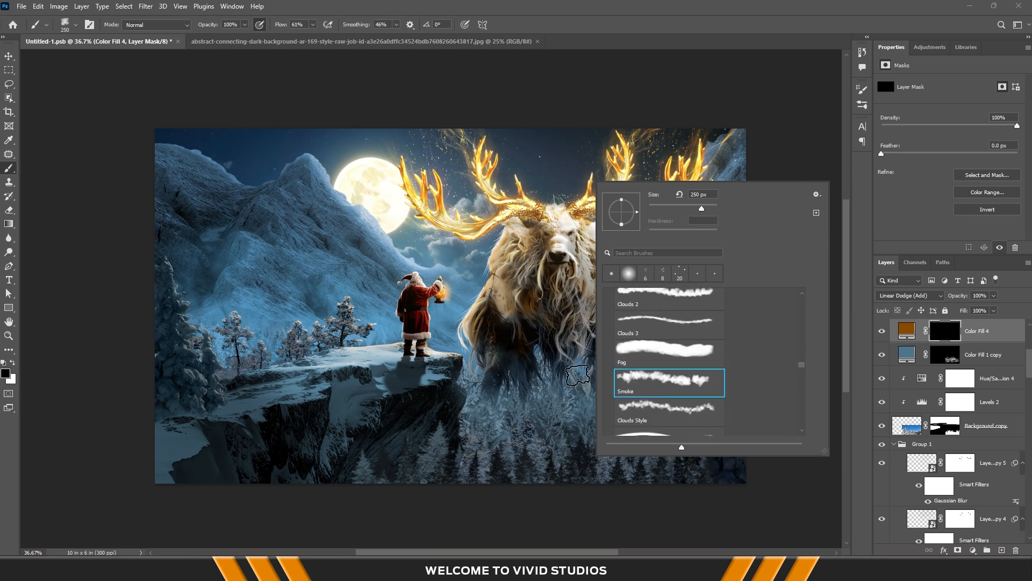
{"action": "left_click", "coordinate": [590, 25]}
{"action": "key", "text": "ctrl"}
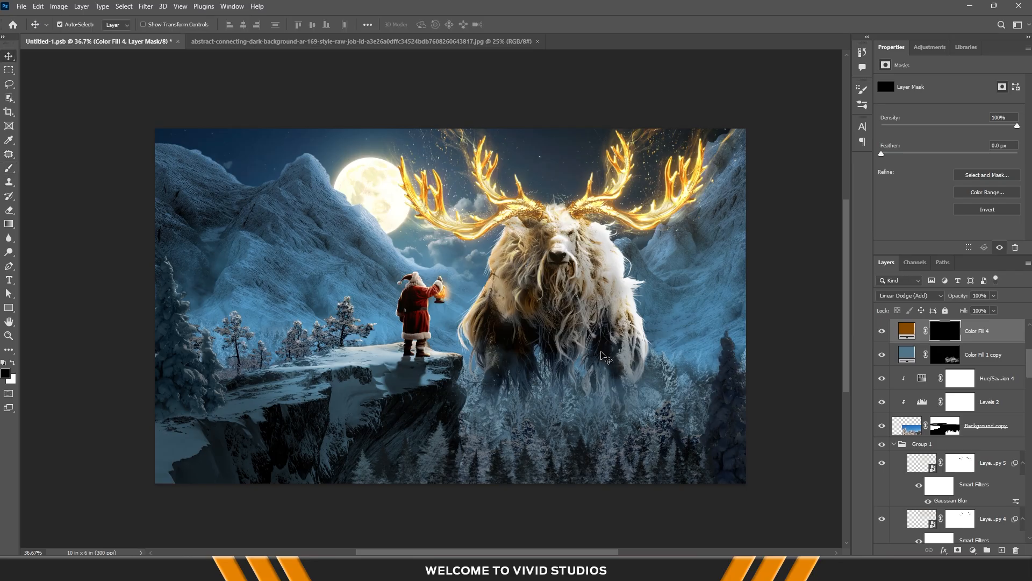
Set the smoke brush to 5% flow and 300 px with white as the foreground color
{"action": "left_click_drag", "start_coordinate": [312, 25], "coordinate": [294, 39]}
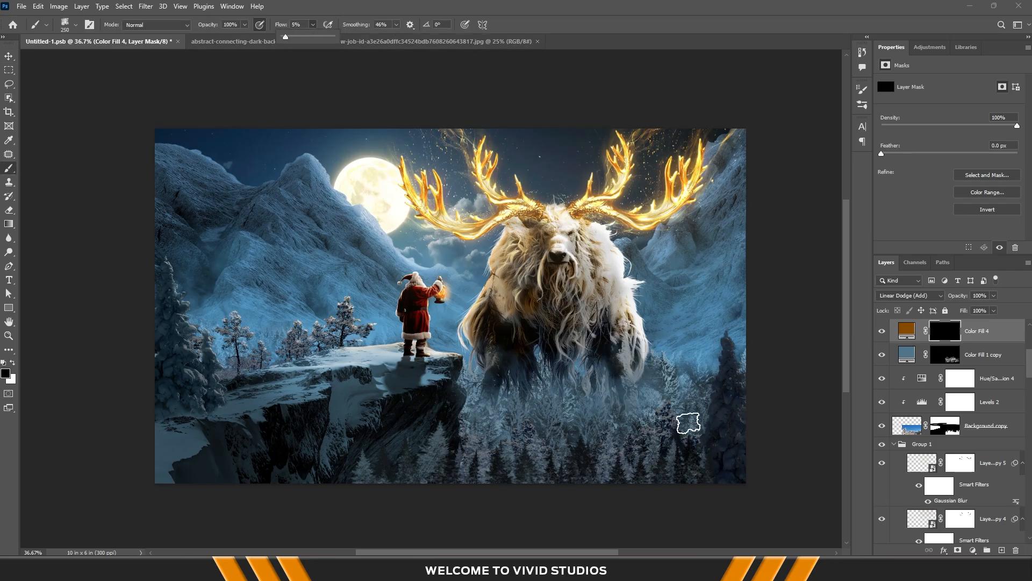
{"action": "key", "text": "bracketright"}
{"action": "key", "text": "bracketright"}
{"action": "key", "text": "bracketright"}
{"action": "key", "text": "bracketright"}
{"action": "key", "text": "bracketright"}
{"action": "key", "text": "bracketright"}
{"action": "key", "text": "x"}
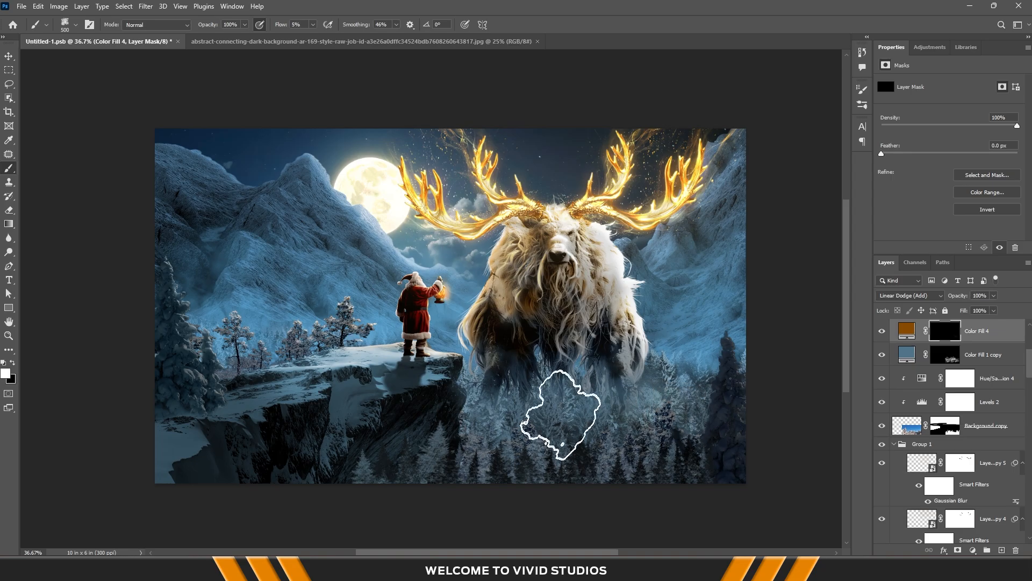
{"action": "key", "text": "bracketleft"}
{"action": "key", "text": "bracketleft"}
{"action": "key", "text": "bracketleft"}
{"action": "key", "text": "bracketleft"}
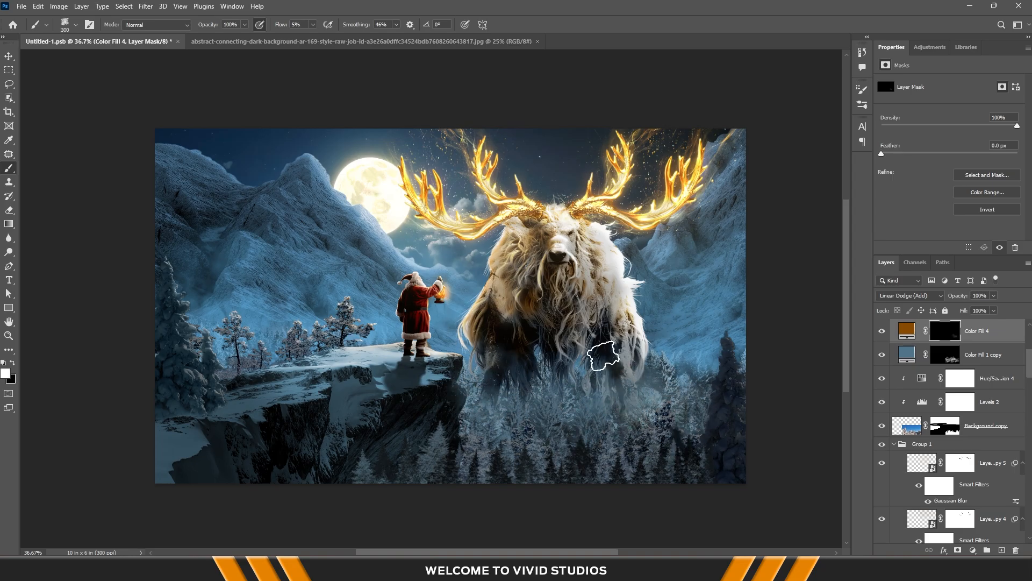
Brush faint orange mist around the beast's legs with 0% smoothing and pressure-controlled opacity off, keeping the fill on Linear Dodge (Add)
{"action": "left_click_drag", "start_coordinate": [396, 26], "coordinate": [311, 40]}
{"action": "left_click", "coordinate": [259, 26]}
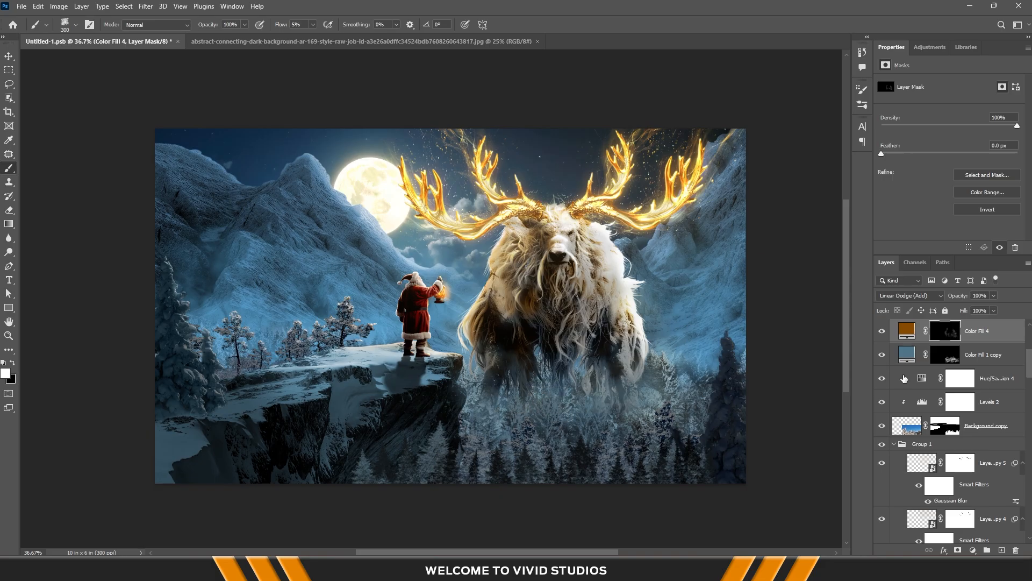
{"action": "left_click", "coordinate": [923, 298]}
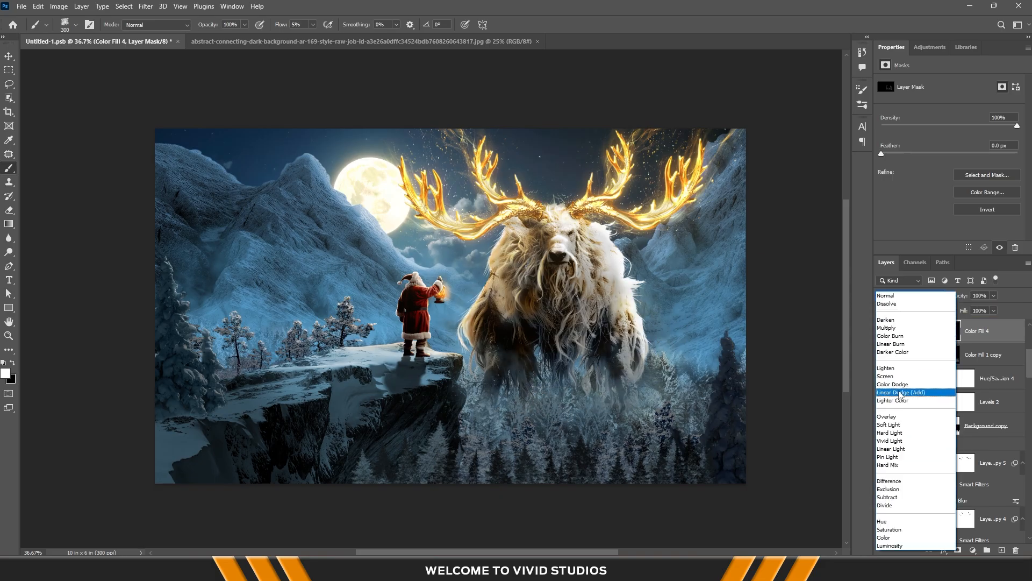
{"action": "left_click", "coordinate": [898, 392]}
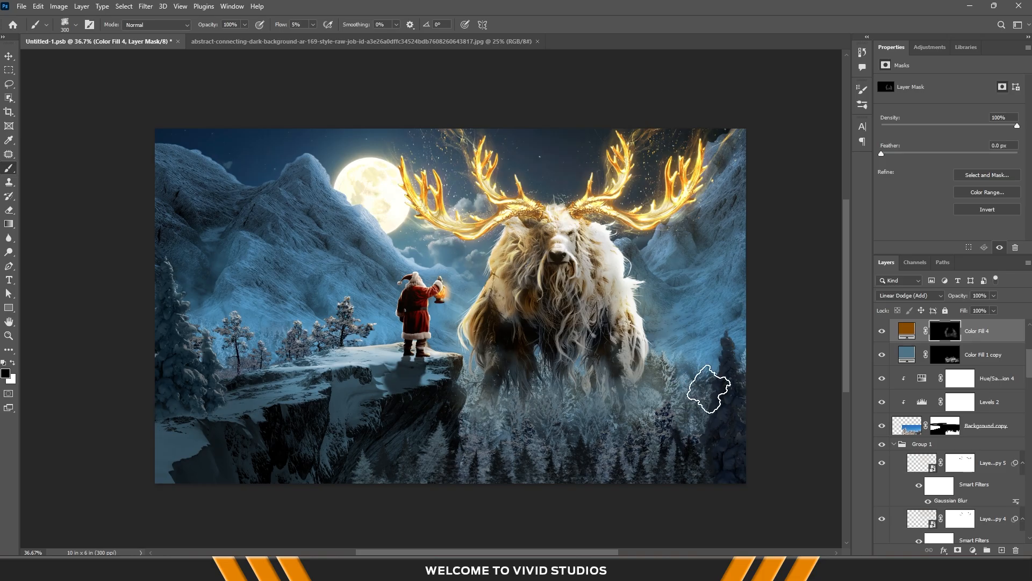
{"action": "key", "text": "v"}
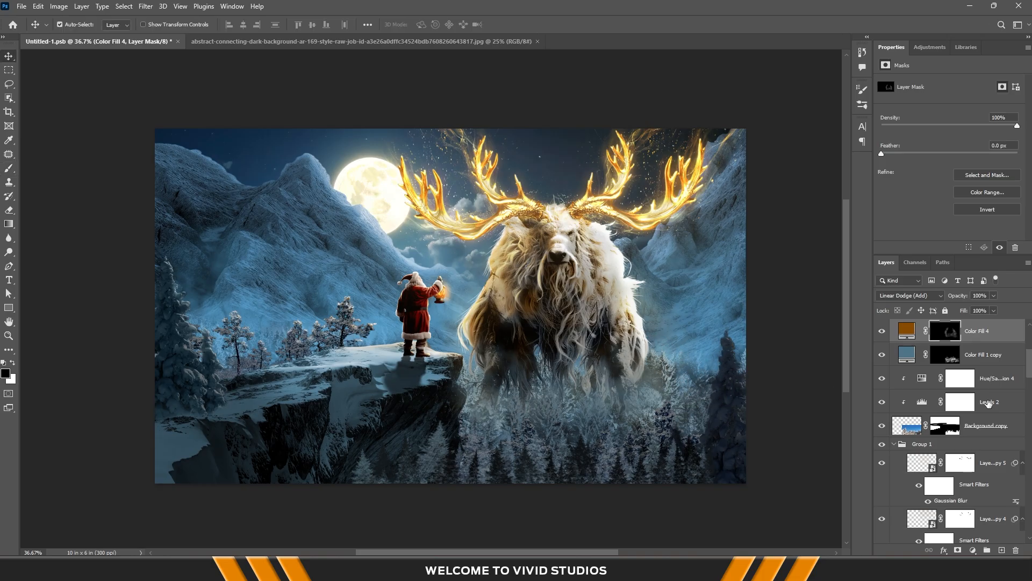
Open the star-field background texture from the Photo folder and paste it into the Santa composite
{"action": "mouse_move", "coordinate": [573, 568]}
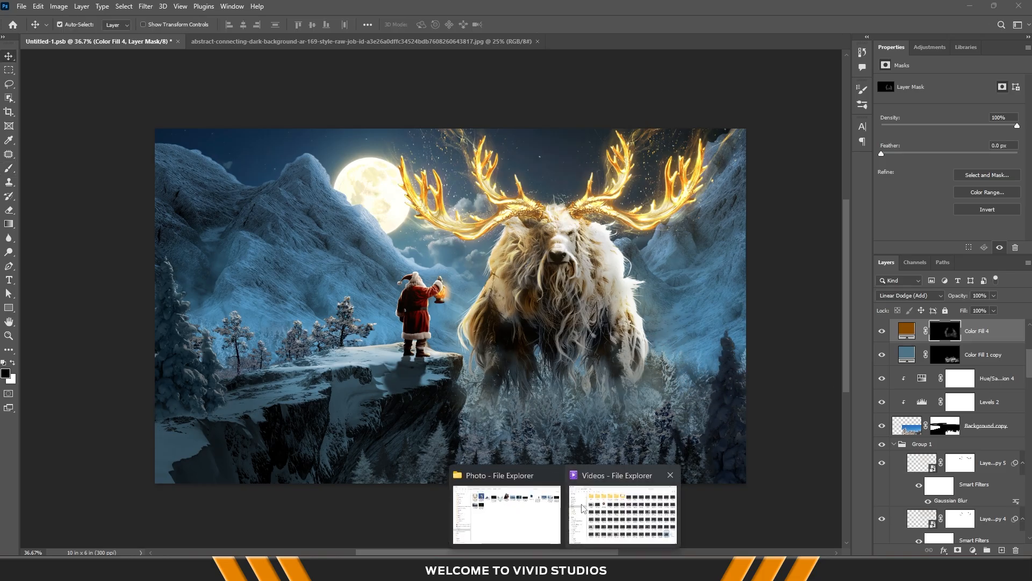
{"action": "left_click", "coordinate": [527, 501]}
{"action": "left_click_drag", "start_coordinate": [970, 106], "coordinate": [650, 44]}
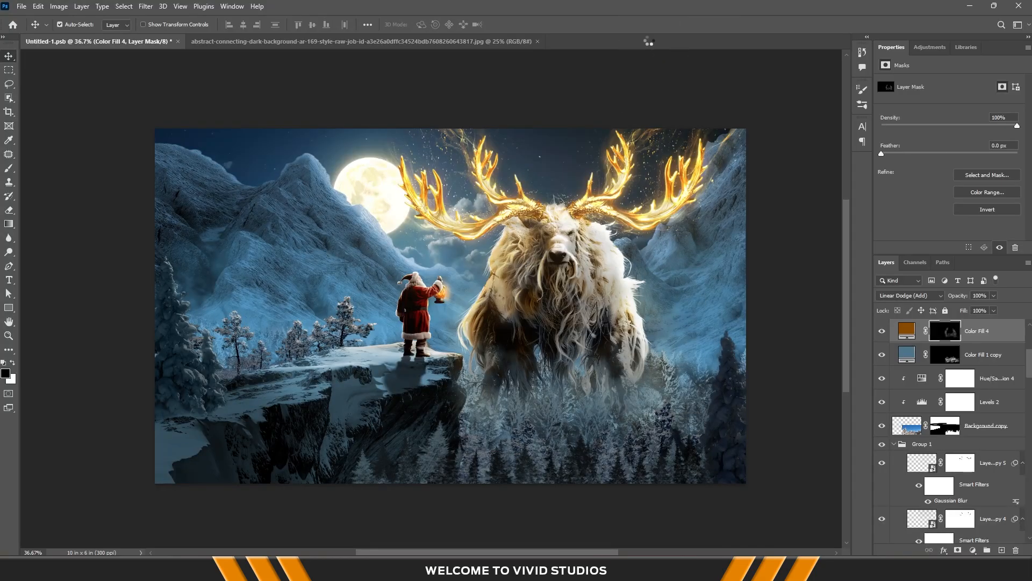
{"action": "left_click", "coordinate": [138, 41]}
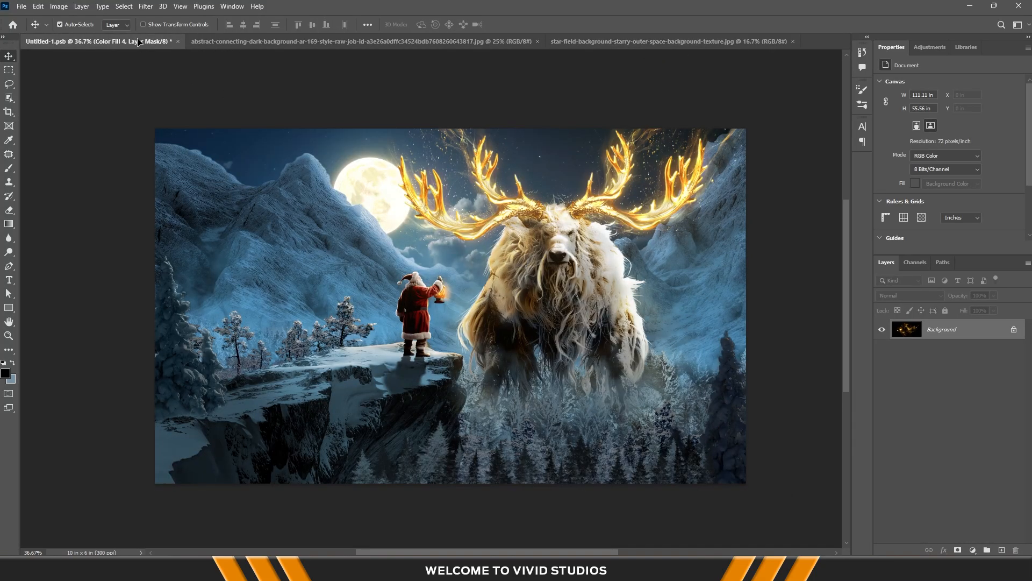
{"action": "key", "text": "ctrl+v"}
Scale the pasted star-field texture to about 33%, roughly 8.89 × 4.45 in, and position it over the beast
{"action": "key", "text": "ctrl+t"}
{"action": "scroll", "coordinate": [614, 286], "scroll_direction": "down", "scroll_amount": 5}
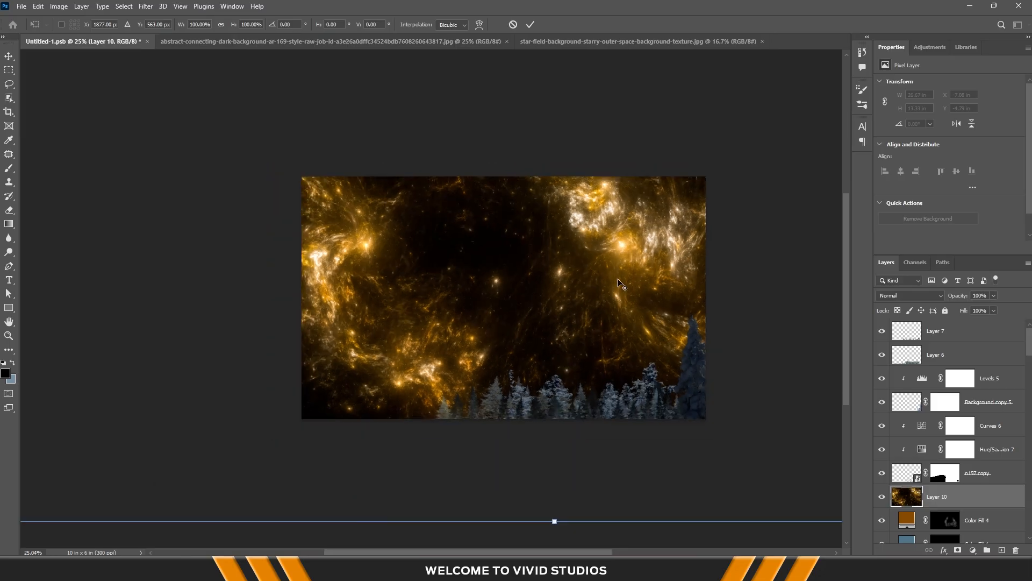
{"action": "left_click_drag", "start_coordinate": [590, 384], "coordinate": [593, 311]}
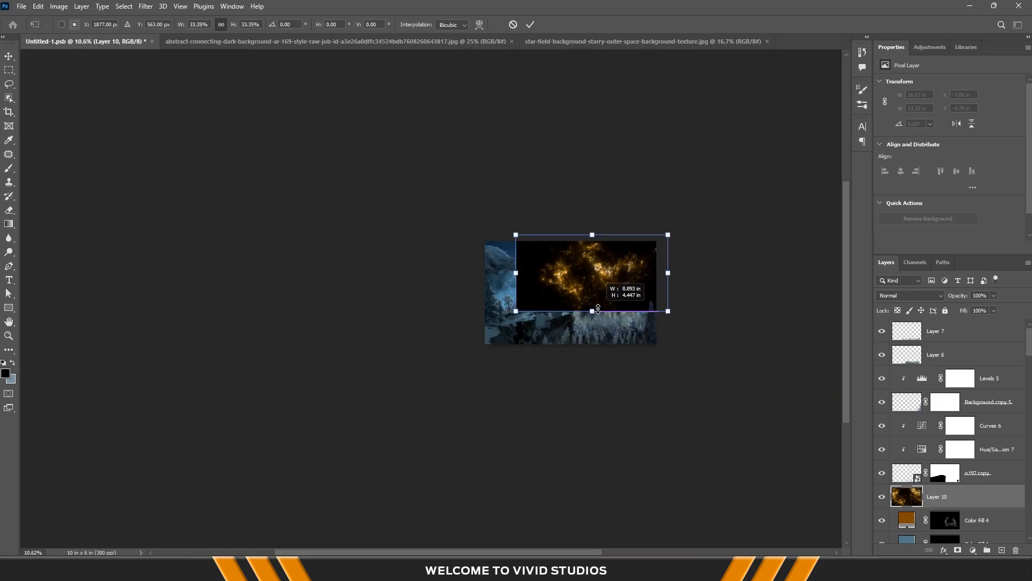
{"action": "left_click_drag", "start_coordinate": [613, 260], "coordinate": [619, 288]}
{"action": "key", "text": "Return"}
{"action": "scroll", "coordinate": [644, 301], "scroll_direction": "up", "scroll_amount": 3}
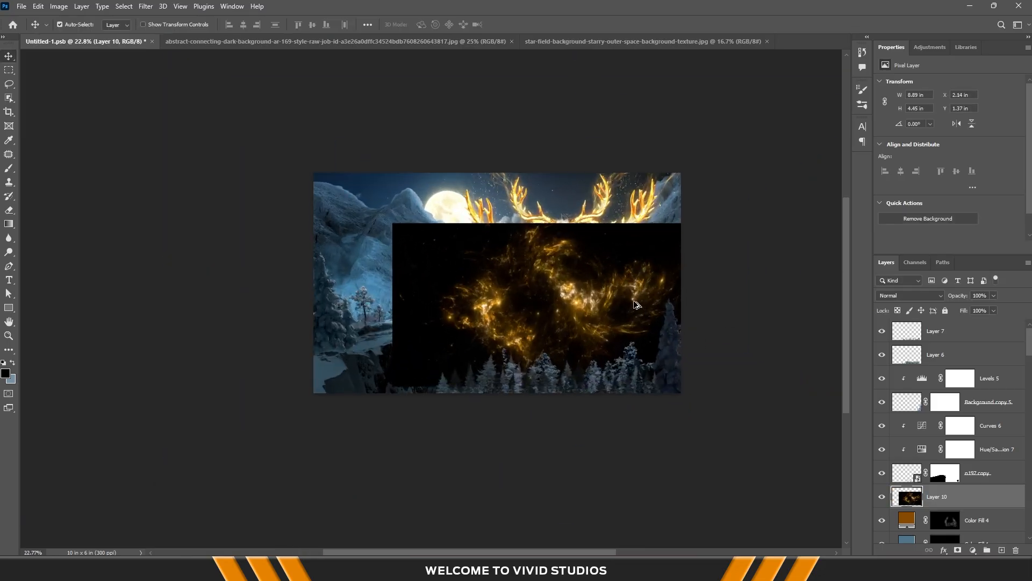
Blend the star-field texture with Linear Dodge (Add), scale it to about 72% and place it over the beast's lower body
{"action": "left_click", "coordinate": [909, 295]}
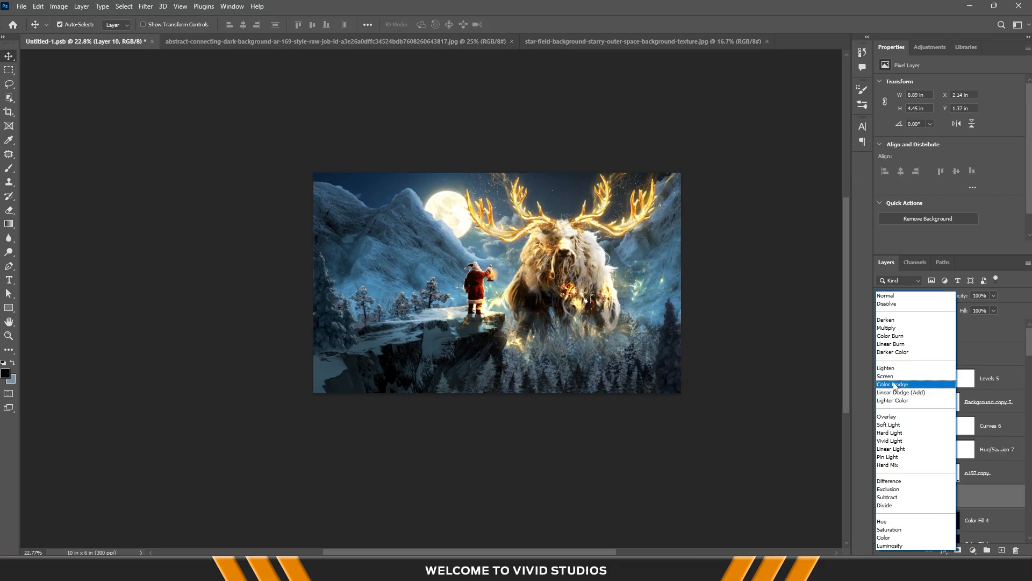
{"action": "left_click", "coordinate": [728, 326]}
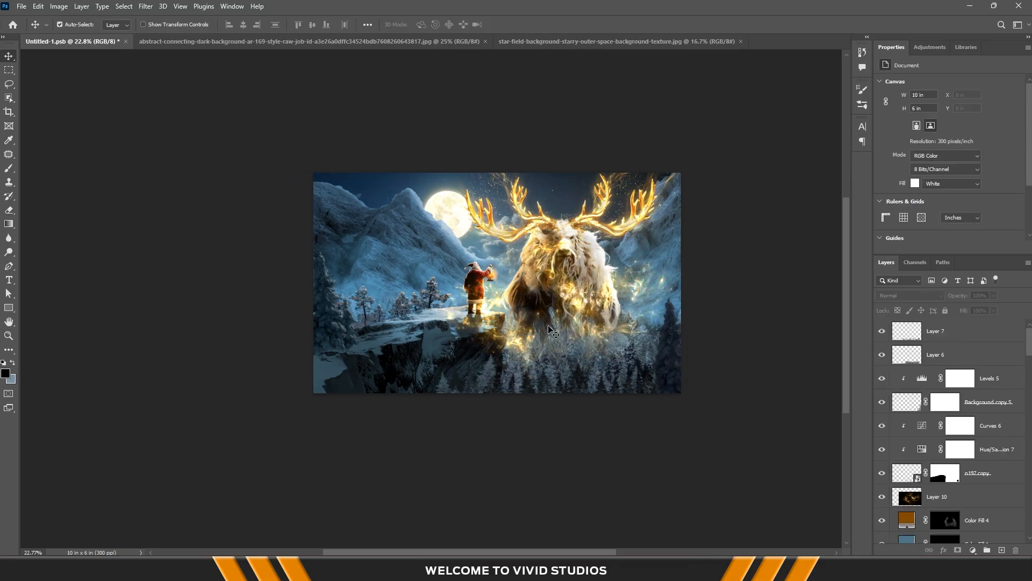
{"action": "scroll", "coordinate": [544, 326], "scroll_direction": "up", "scroll_amount": 3}
{"action": "left_click", "coordinate": [590, 294]}
{"action": "key", "text": "ctrl+t"}
{"action": "left_click_drag", "start_coordinate": [799, 294], "coordinate": [733, 294]}
{"action": "left_click_drag", "start_coordinate": [668, 282], "coordinate": [689, 294]}
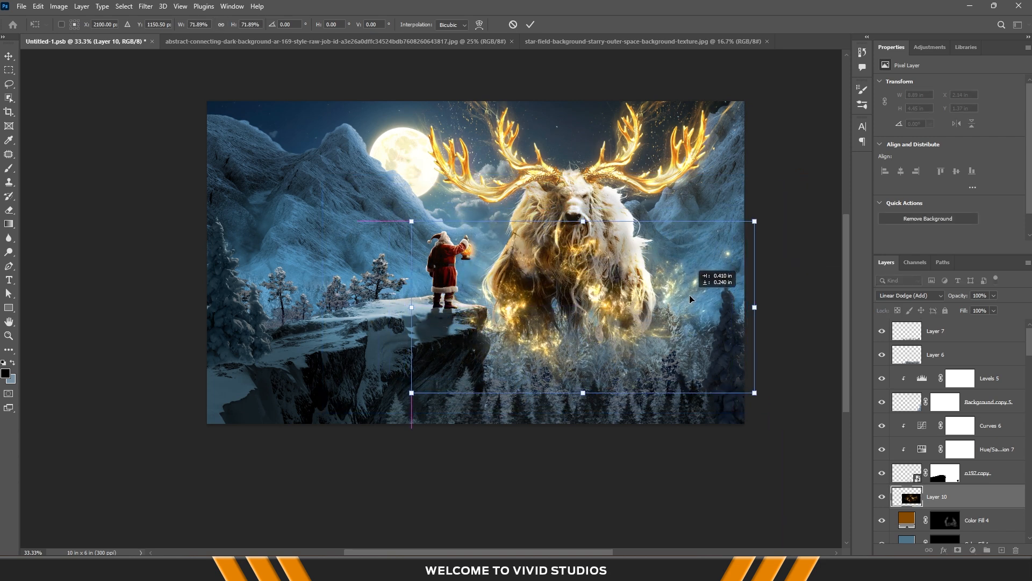
{"action": "key", "text": "Return"}
{"action": "scroll", "coordinate": [924, 442], "scroll_direction": "down", "scroll_amount": 3}
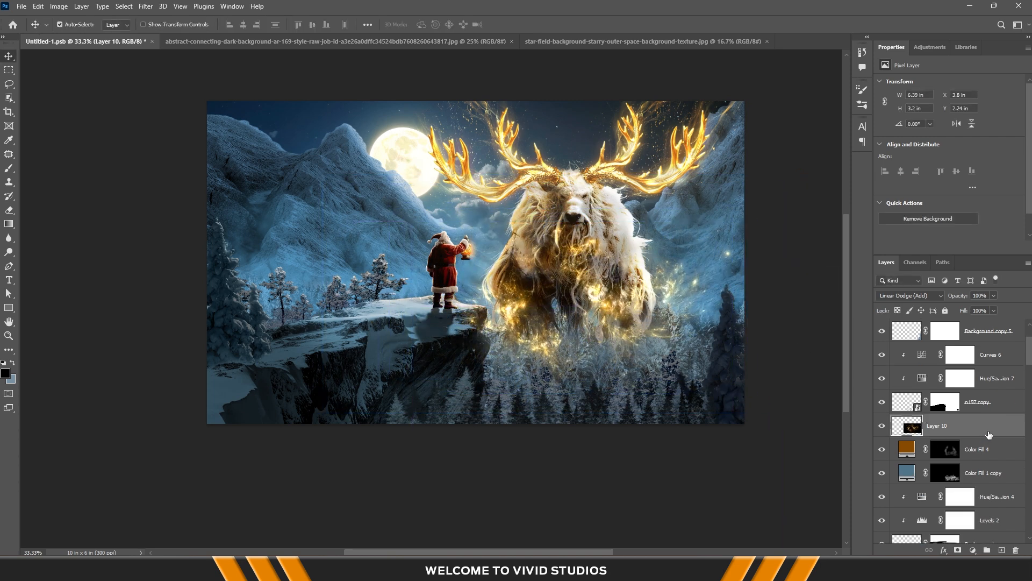
Move the star-field texture layer directly below the Deer Monster layer so the golden particles sit behind the beast
{"action": "left_click", "coordinate": [611, 219]}
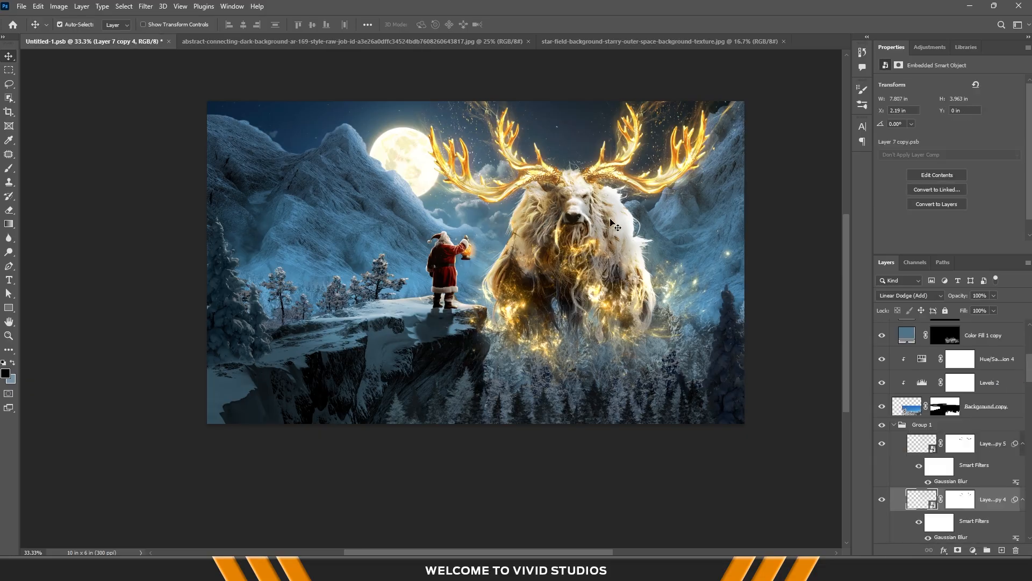
{"action": "left_click", "coordinate": [597, 289]}
{"action": "left_click_drag", "start_coordinate": [668, 282], "coordinate": [659, 342]}
{"action": "scroll", "coordinate": [626, 351], "scroll_direction": "up", "scroll_amount": 3}
{"action": "scroll", "coordinate": [974, 441], "scroll_direction": "up", "scroll_amount": 2}
{"action": "left_click_drag", "start_coordinate": [968, 471], "coordinate": [921, 471]}
{"action": "left_click", "coordinate": [676, 348]}
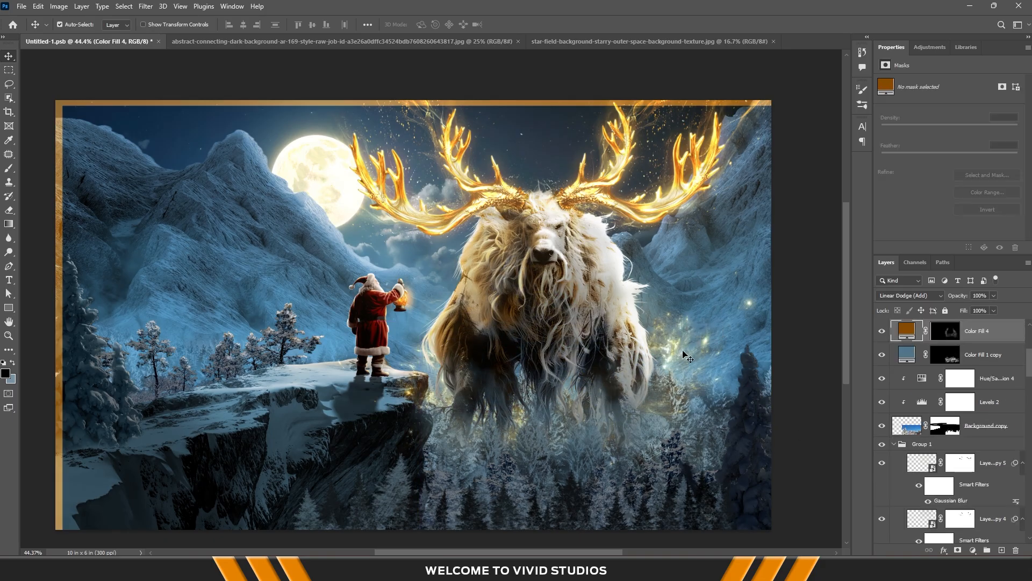
Stretch the star-field texture vertically to about 134% of its height behind the beast
{"action": "scroll", "coordinate": [966, 457], "scroll_direction": "down", "scroll_amount": 3}
{"action": "scroll", "coordinate": [966, 457], "scroll_direction": "down", "scroll_amount": 3}
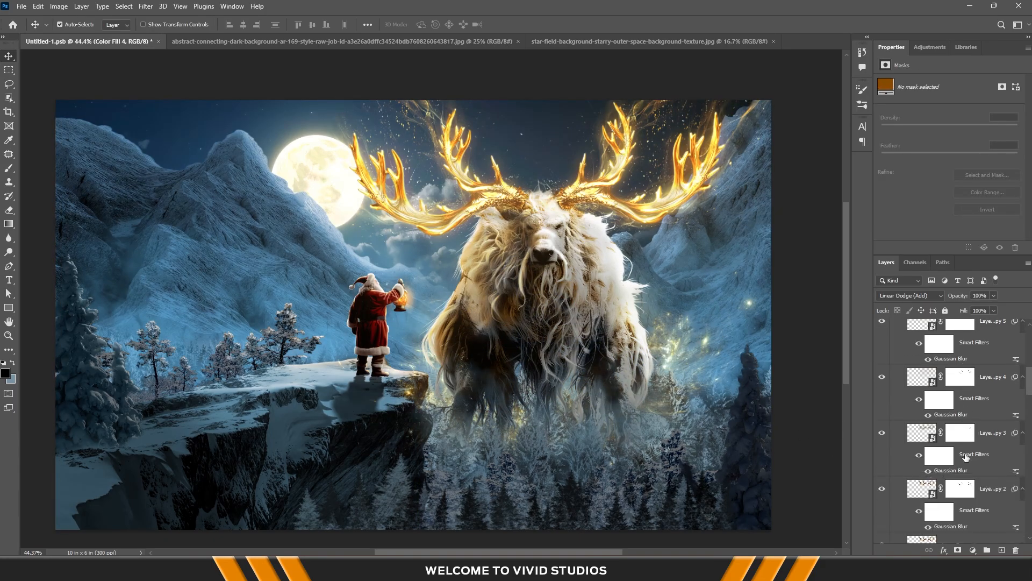
{"action": "scroll", "coordinate": [972, 478], "scroll_direction": "down", "scroll_amount": 3}
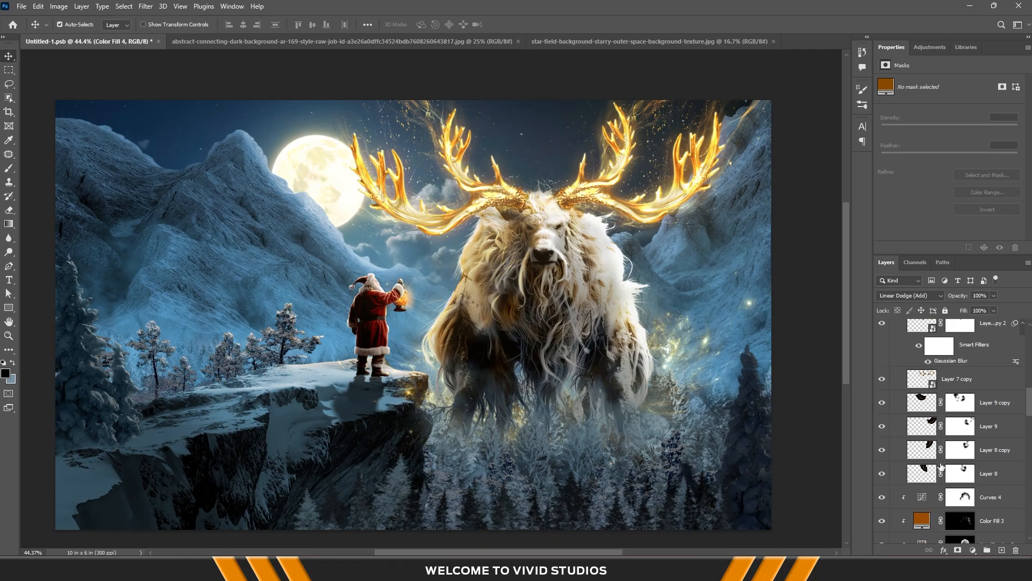
{"action": "left_click", "coordinate": [966, 501]}
{"action": "key", "text": "ctrl+t"}
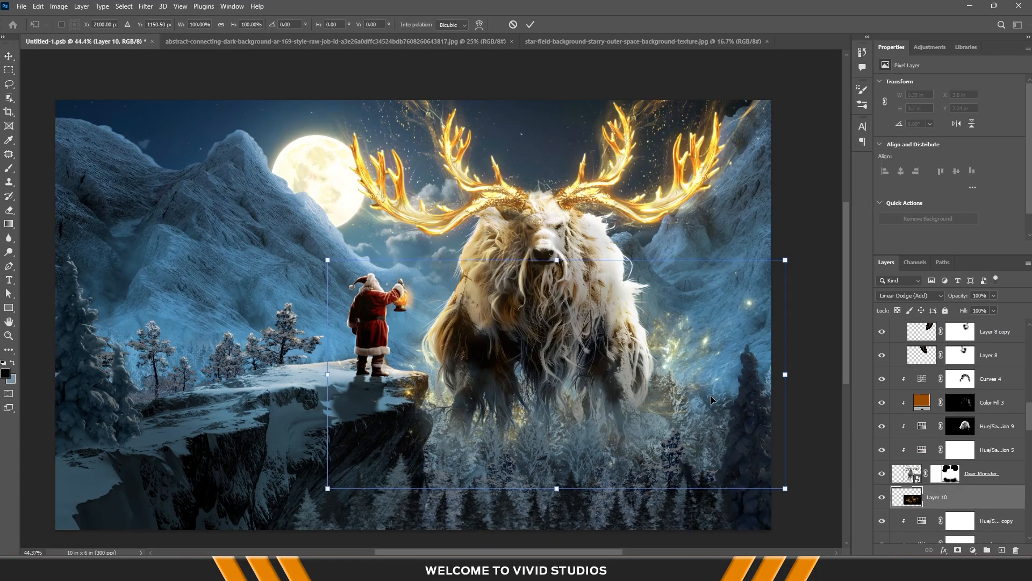
{"action": "left_click_drag", "start_coordinate": [711, 400], "coordinate": [726, 413]}
{"action": "left_click_drag", "start_coordinate": [571, 276], "coordinate": [594, 197]}
{"action": "left_click_drag", "start_coordinate": [615, 276], "coordinate": [608, 284]}
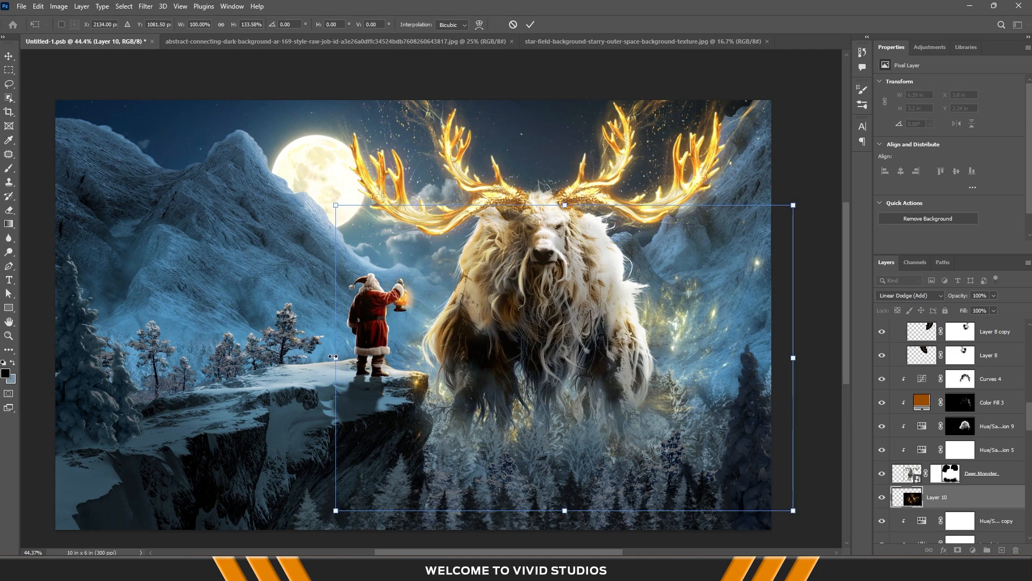
Narrow the texture to about 5.9 in wide and shift it up around the beast's body
{"action": "left_click_drag", "start_coordinate": [333, 356], "coordinate": [367, 357]}
{"action": "left_click_drag", "start_coordinate": [794, 357], "coordinate": [775, 363]}
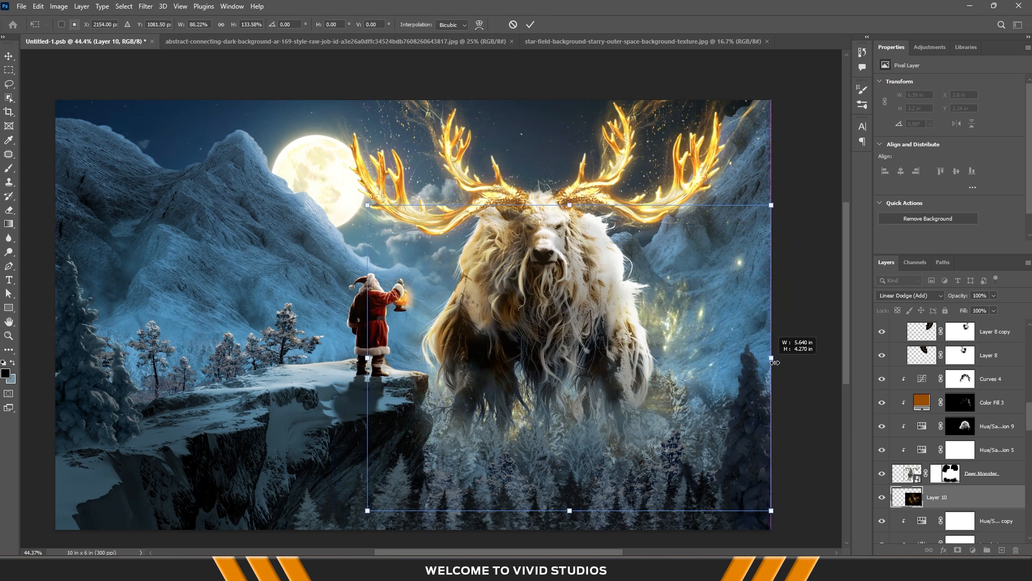
{"action": "left_click_drag", "start_coordinate": [368, 350], "coordinate": [350, 351]}
{"action": "left_click_drag", "start_coordinate": [567, 323], "coordinate": [544, 280]}
{"action": "key", "text": "Return"}
{"action": "scroll", "coordinate": [655, 358], "scroll_direction": "down", "scroll_amount": 3}
{"action": "scroll", "coordinate": [594, 346], "scroll_direction": "up", "scroll_amount": 2}
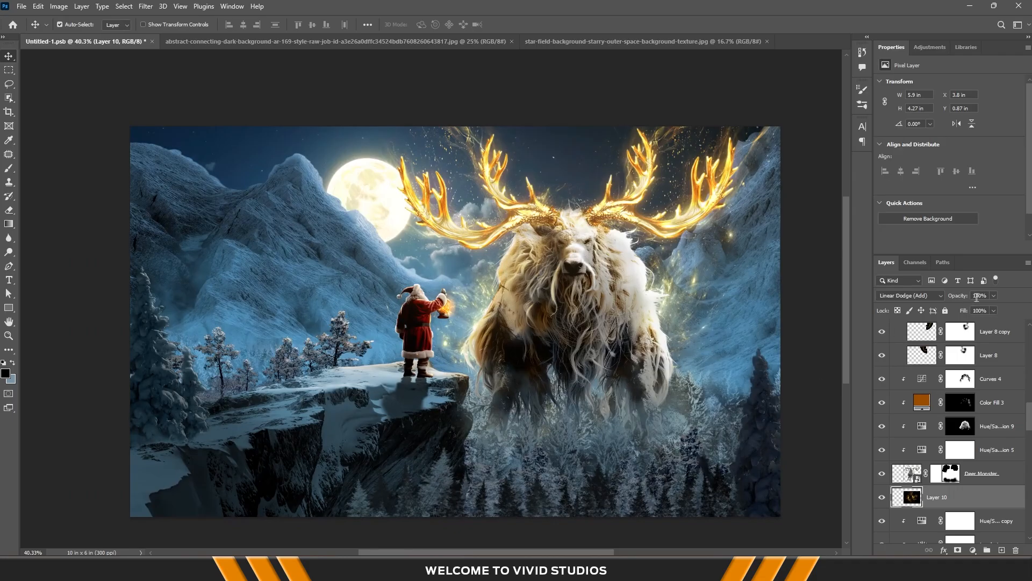
Lower the texture layer's opacity to 65% and apply a Motion Blur with a -88° angle and 15-pixel distance
{"action": "left_click_drag", "start_coordinate": [982, 310], "coordinate": [971, 311]}
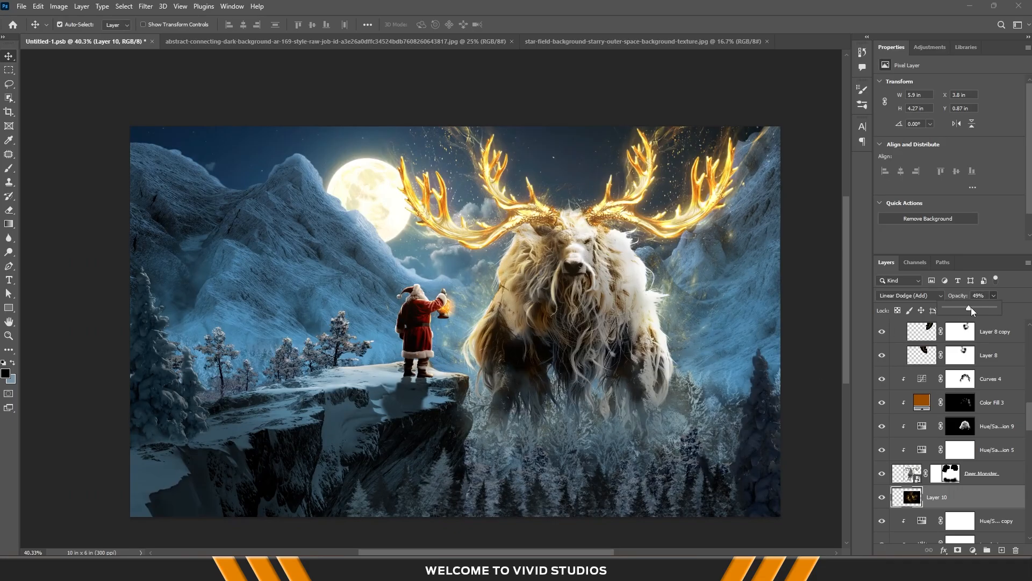
{"action": "left_click", "coordinate": [150, 8]}
{"action": "mouse_move", "coordinate": [248, 145]}
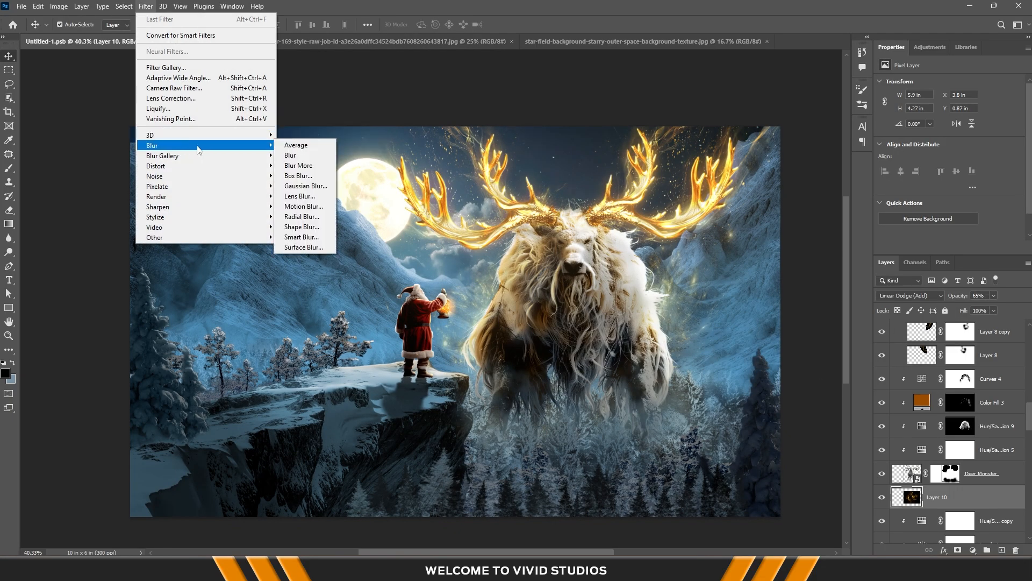
{"action": "left_click", "coordinate": [304, 206]}
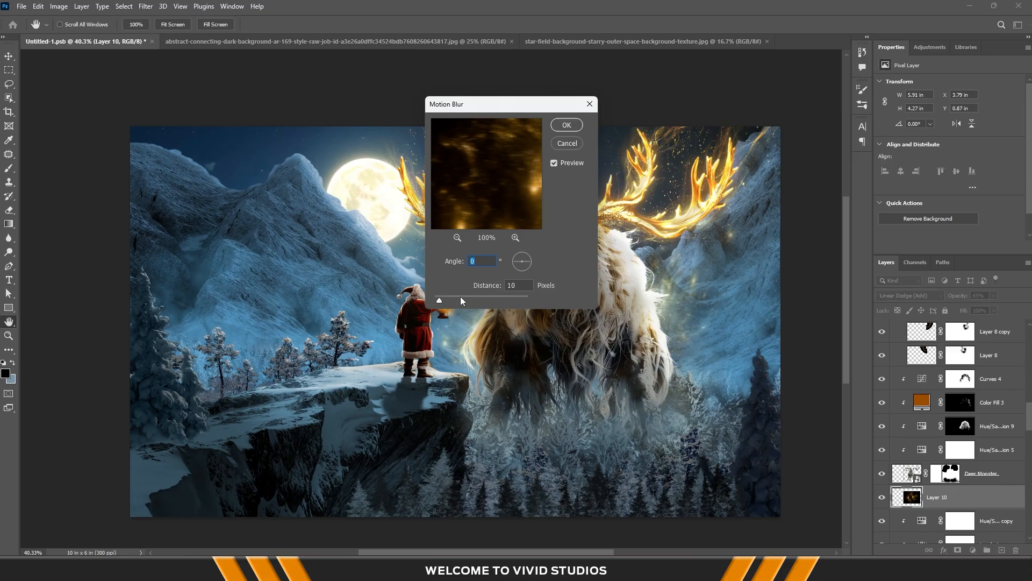
{"action": "left_click_drag", "start_coordinate": [460, 298], "coordinate": [442, 299]}
{"action": "key", "text": "shift+Tab"}
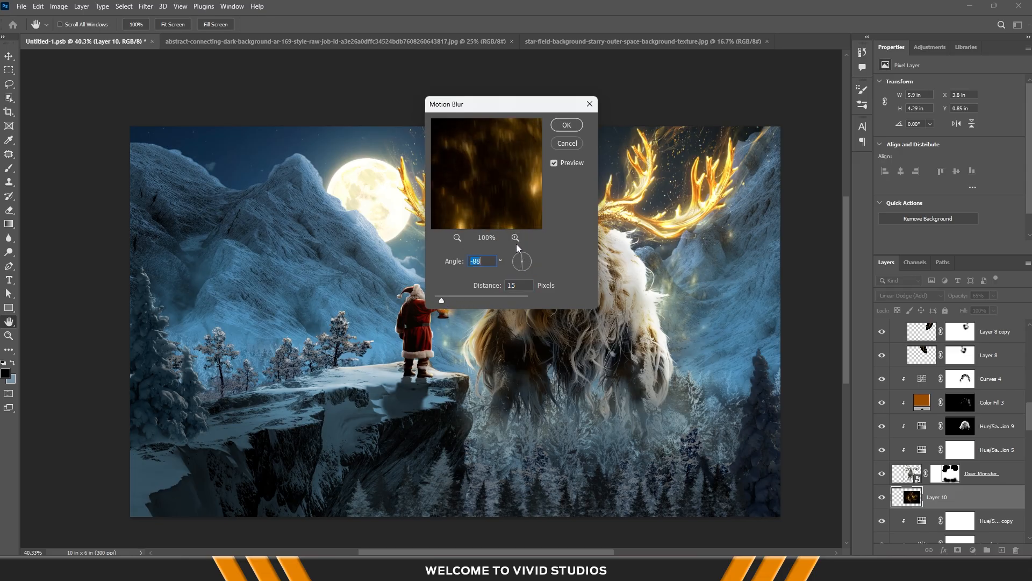
{"action": "left_click", "coordinate": [570, 125]}
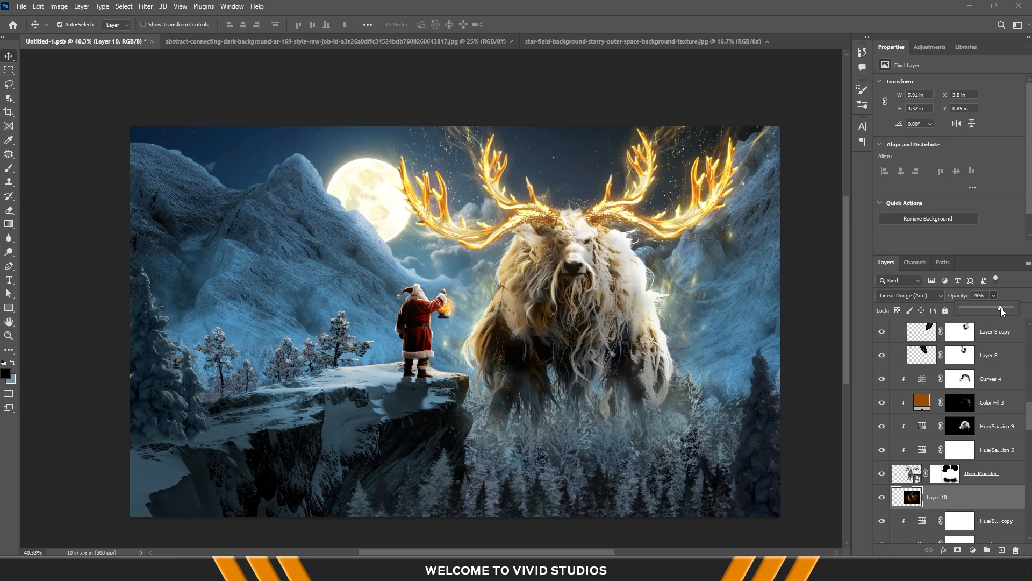
Raise the texture layer's opacity to 80% and squash it to about 3.69 in tall behind the beast
{"action": "scroll", "coordinate": [695, 341], "scroll_direction": "down", "scroll_amount": 9}
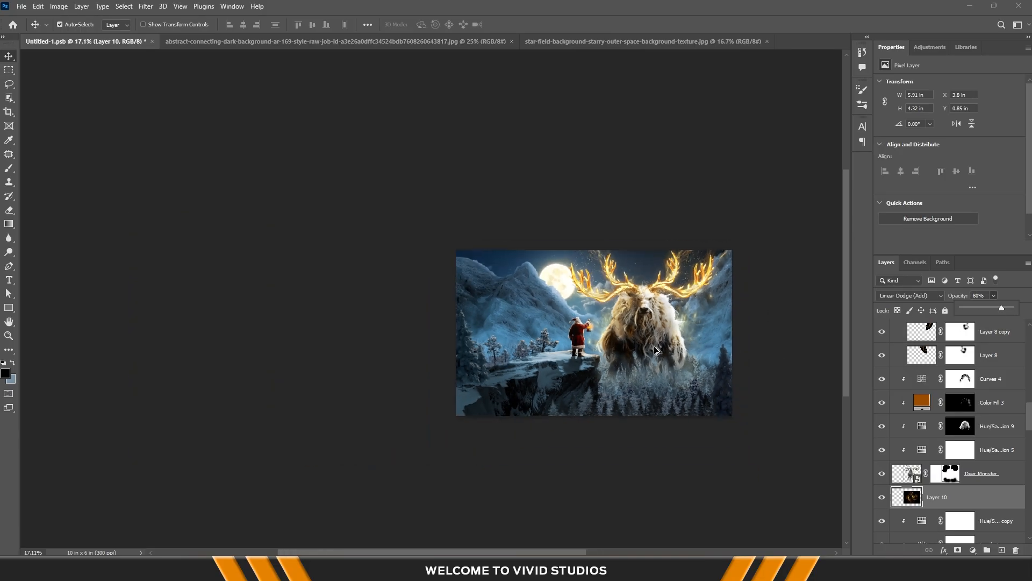
{"action": "scroll", "coordinate": [655, 345], "scroll_direction": "up", "scroll_amount": 8}
{"action": "key", "text": "ctrl+t"}
{"action": "left_click_drag", "start_coordinate": [629, 192], "coordinate": [629, 228]}
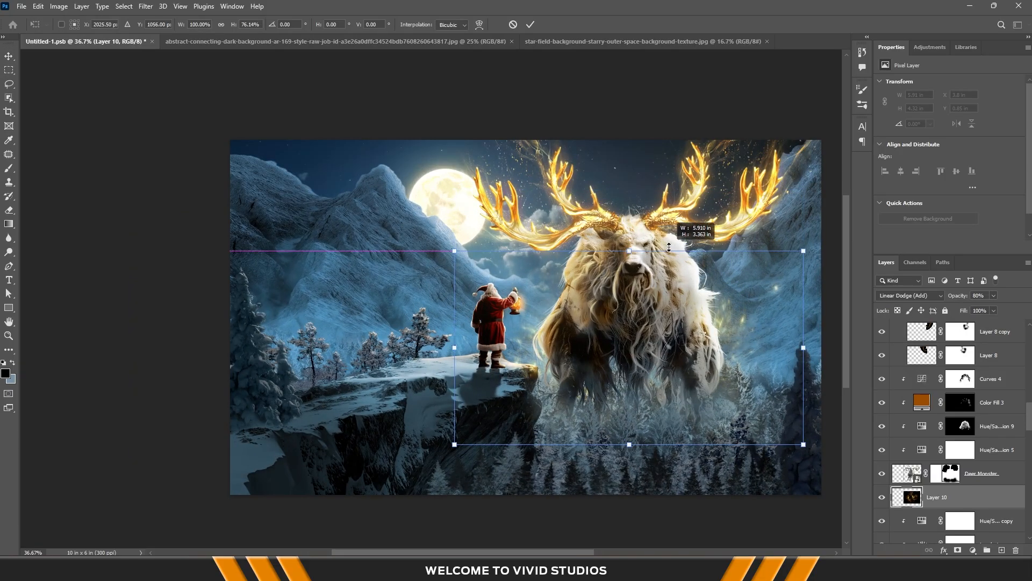
{"action": "left_click_drag", "start_coordinate": [665, 297], "coordinate": [665, 265]}
{"action": "key", "text": "Return"}
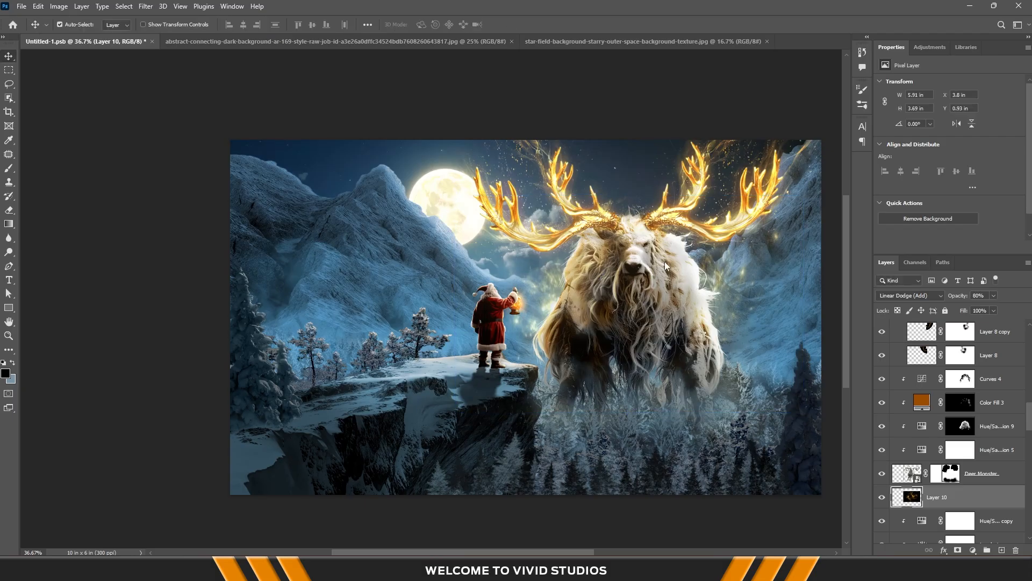
Duplicate the star-field texture layer above Group 1 and move the copy down over the beast's feet
{"action": "scroll", "coordinate": [685, 345], "scroll_direction": "down", "scroll_amount": 2}
{"action": "left_click_drag", "start_coordinate": [987, 494], "coordinate": [949, 344]}
{"action": "left_click_drag", "start_coordinate": [651, 324], "coordinate": [660, 419]}
{"action": "scroll", "coordinate": [682, 404], "scroll_direction": "up", "scroll_amount": 3}
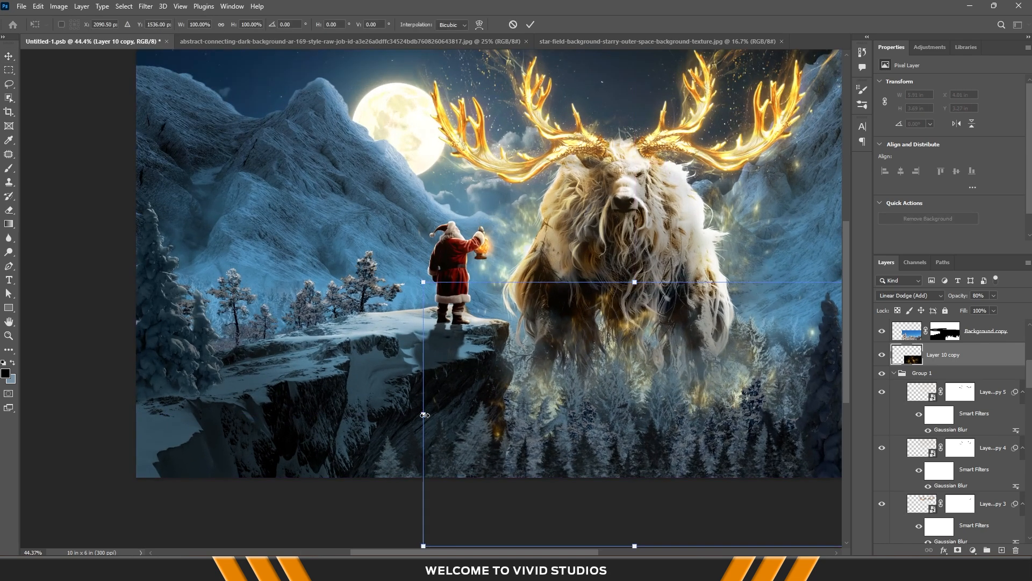
Resize the texture copy to about 4.67 × 2.46 in and position it over the beast's legs and the treetops
{"action": "left_click_drag", "start_coordinate": [424, 415], "coordinate": [494, 414]}
{"action": "left_click_drag", "start_coordinate": [559, 404], "coordinate": [544, 386]}
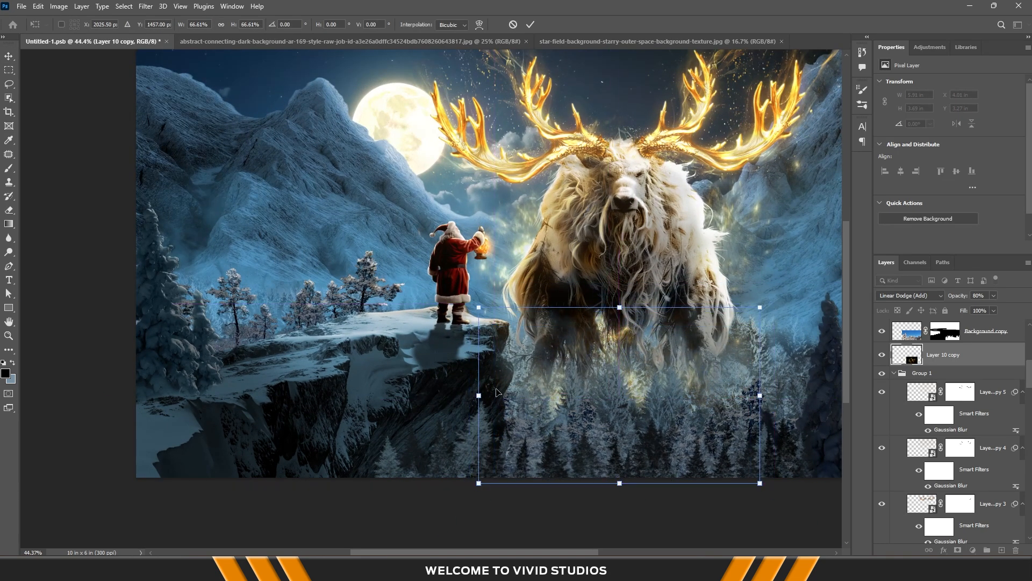
{"action": "left_click_drag", "start_coordinate": [479, 395], "coordinate": [467, 395]}
{"action": "left_click_drag", "start_coordinate": [757, 394], "coordinate": [789, 394]}
{"action": "left_click_drag", "start_coordinate": [467, 395], "coordinate": [458, 395]}
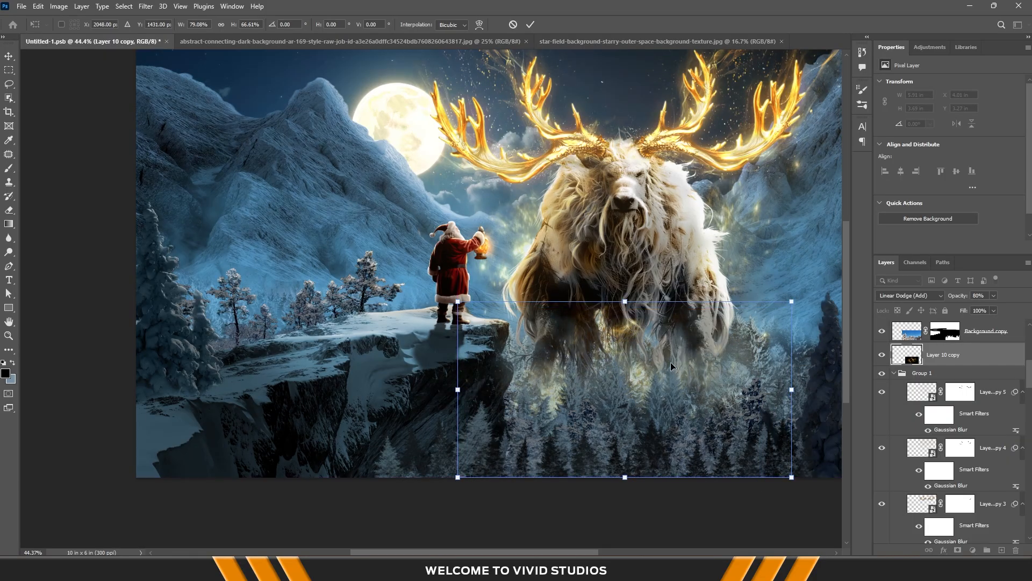
{"action": "key", "text": "Return"}
Set the texture copy's Blend If dark range for the underlying layer to 15 / 107 in its blending options
{"action": "right_click", "coordinate": [1001, 354]}
{"action": "left_click", "coordinate": [889, 100]}
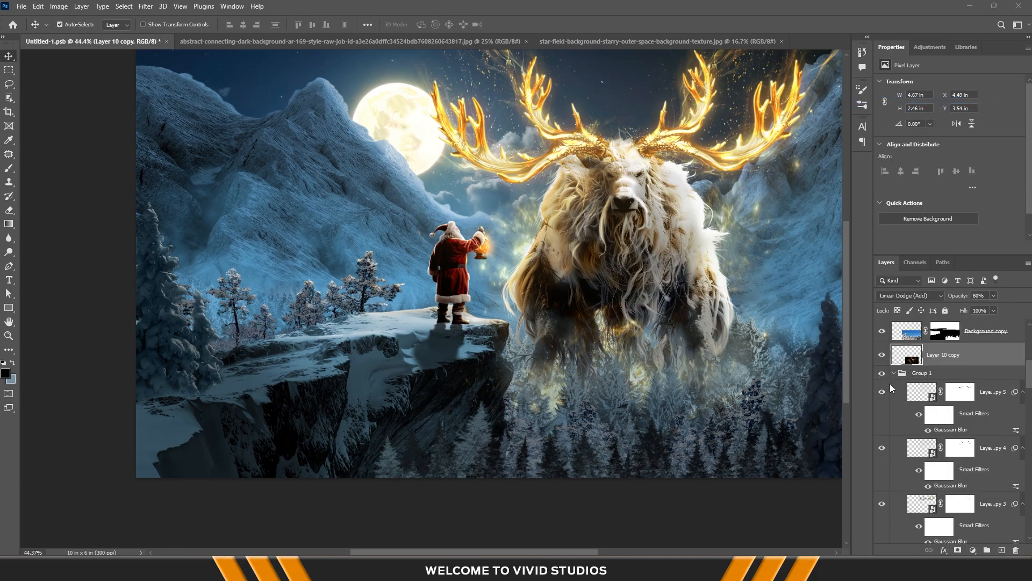
{"action": "left_click_drag", "start_coordinate": [611, 221], "coordinate": [767, 185]}
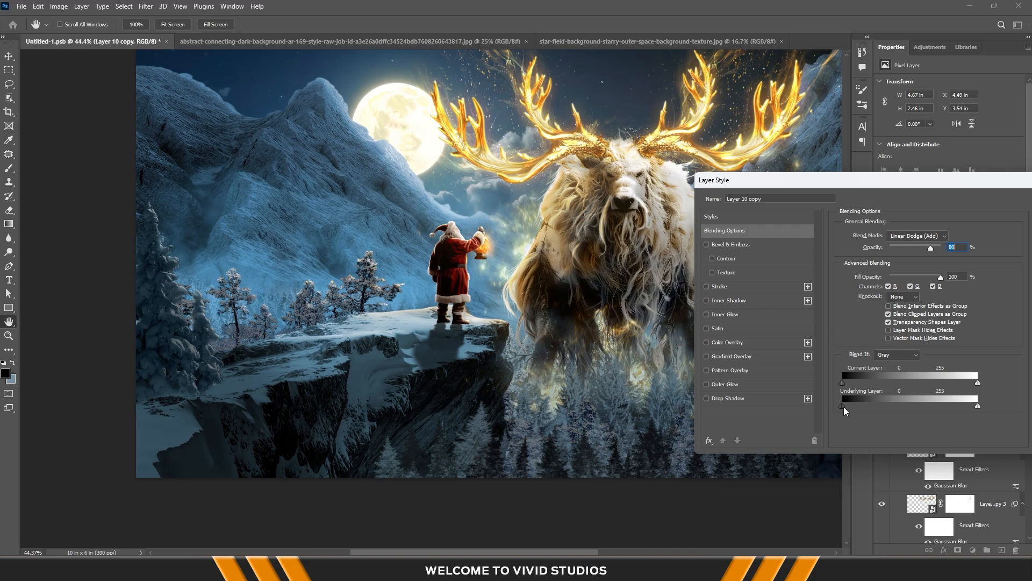
{"action": "left_click_drag", "start_coordinate": [843, 406], "coordinate": [901, 406]}
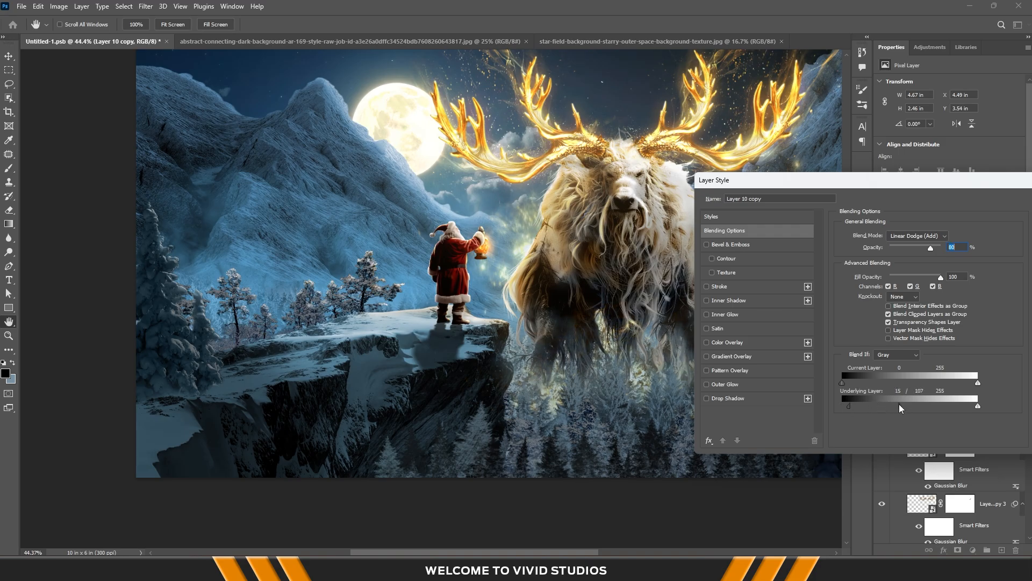
{"action": "left_click_drag", "start_coordinate": [894, 189], "coordinate": [649, 264]}
{"action": "left_click", "coordinate": [844, 280]}
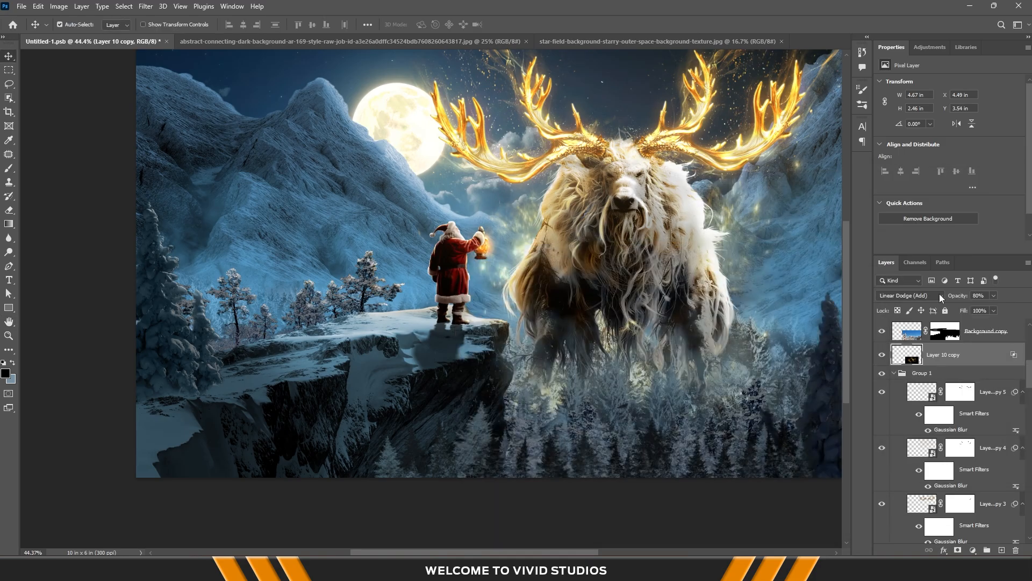
Raise the texture copy's opacity to 100%
{"action": "left_click", "coordinate": [993, 295]}
{"action": "left_click_drag", "start_coordinate": [993, 308], "coordinate": [1003, 308]}
{"action": "scroll", "coordinate": [657, 389], "scroll_direction": "down", "scroll_amount": 3}
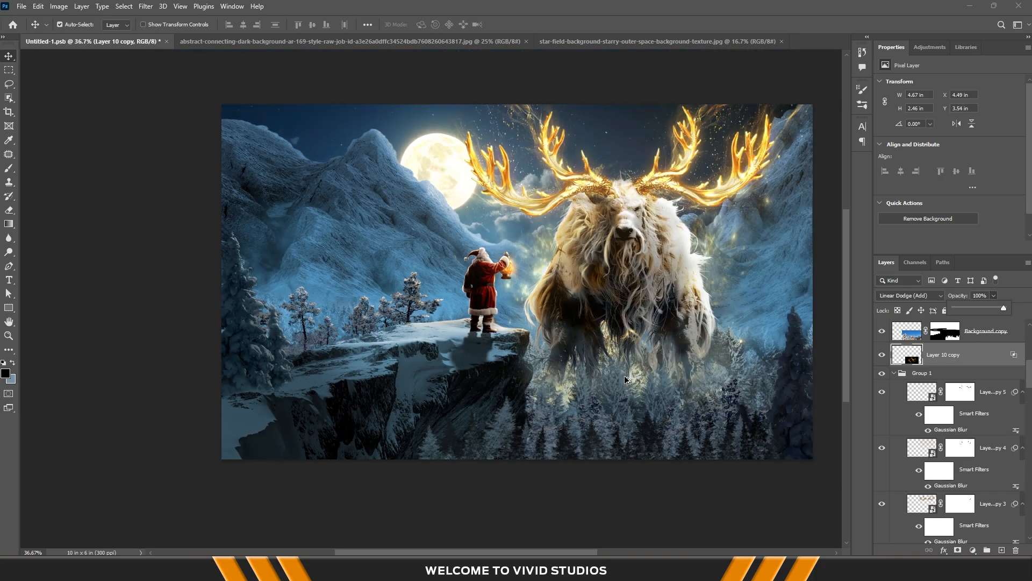
{"action": "scroll", "coordinate": [657, 389], "scroll_direction": "up", "scroll_amount": 4}
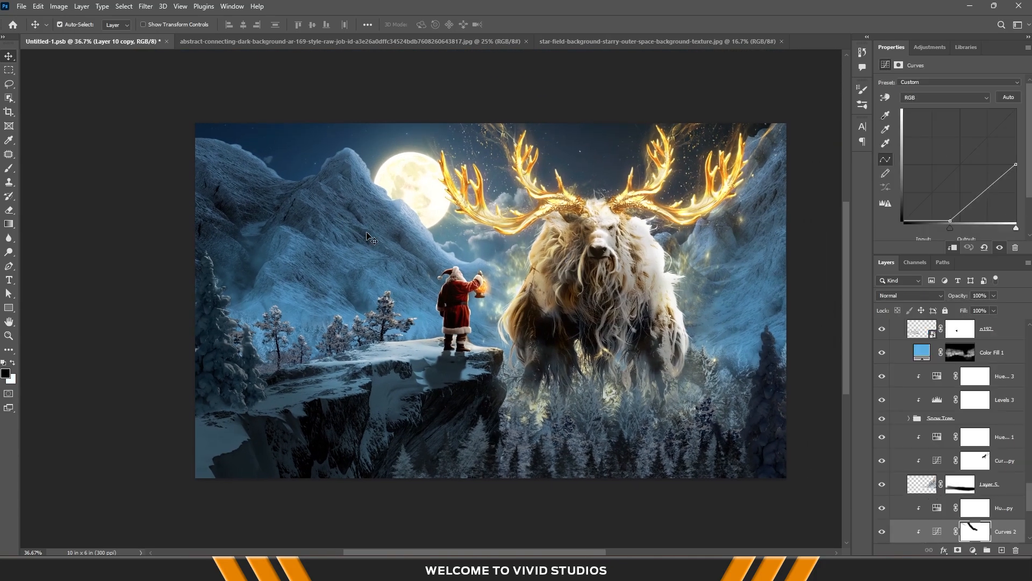
Darken the mountain layers by lowering the white end of their clipped Curves 2 adjustments
{"action": "left_click", "coordinate": [931, 475]}
{"action": "left_click", "coordinate": [933, 492]}
{"action": "left_click_drag", "start_coordinate": [1015, 166], "coordinate": [1015, 171]}
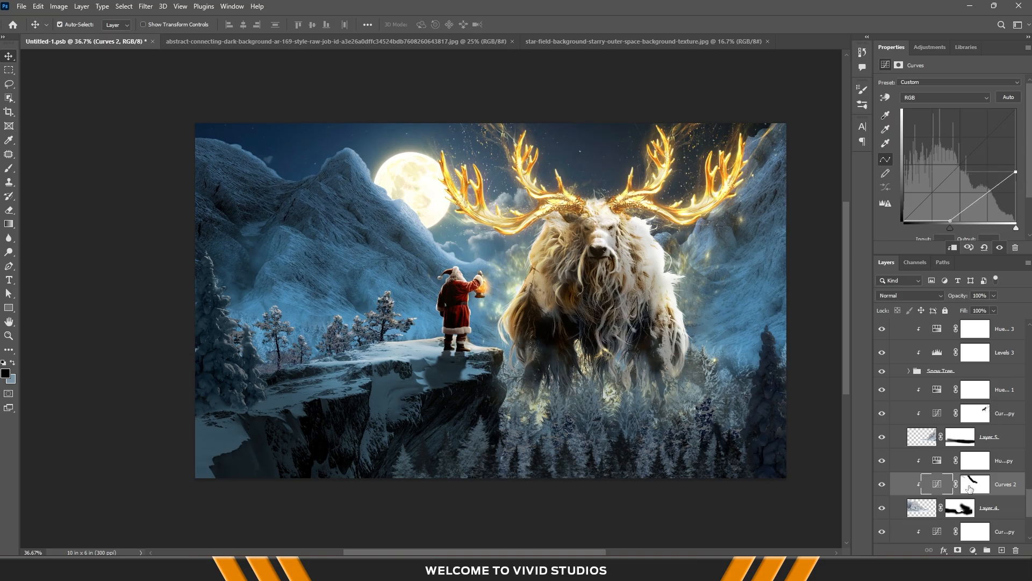
{"action": "left_click", "coordinate": [970, 488]}
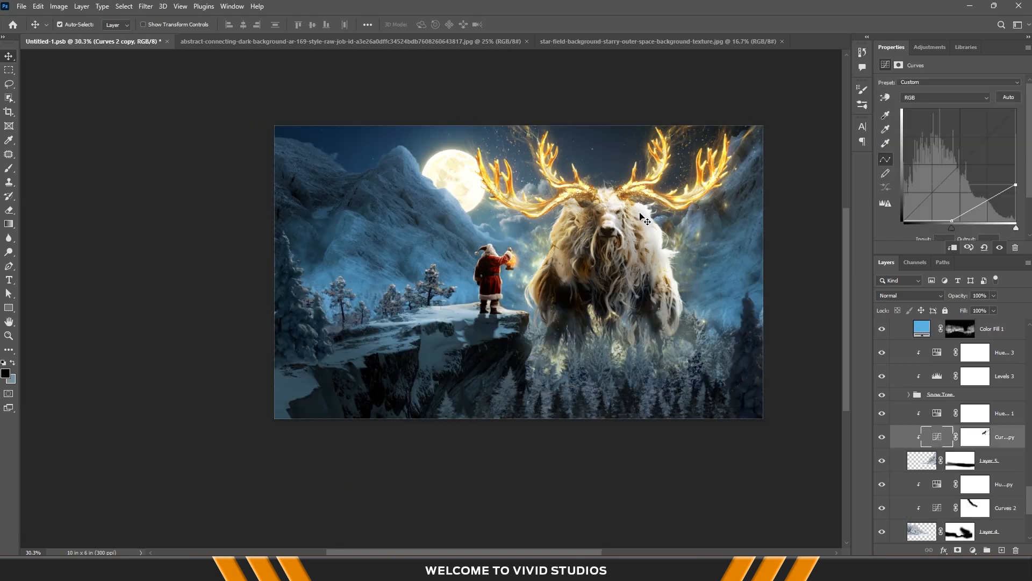
Move the moonlit sky layer toward the beast and enlarge it to about 13.95 × 7.85 in
{"action": "mouse_move", "coordinate": [410, 143]}
{"action": "left_mouse_down"}
{"action": "mouse_move", "coordinate": [406, 115]}
{"action": "mouse_move", "coordinate": [506, 152]}
{"action": "mouse_move", "coordinate": [425, 152]}
{"action": "left_mouse_up"}
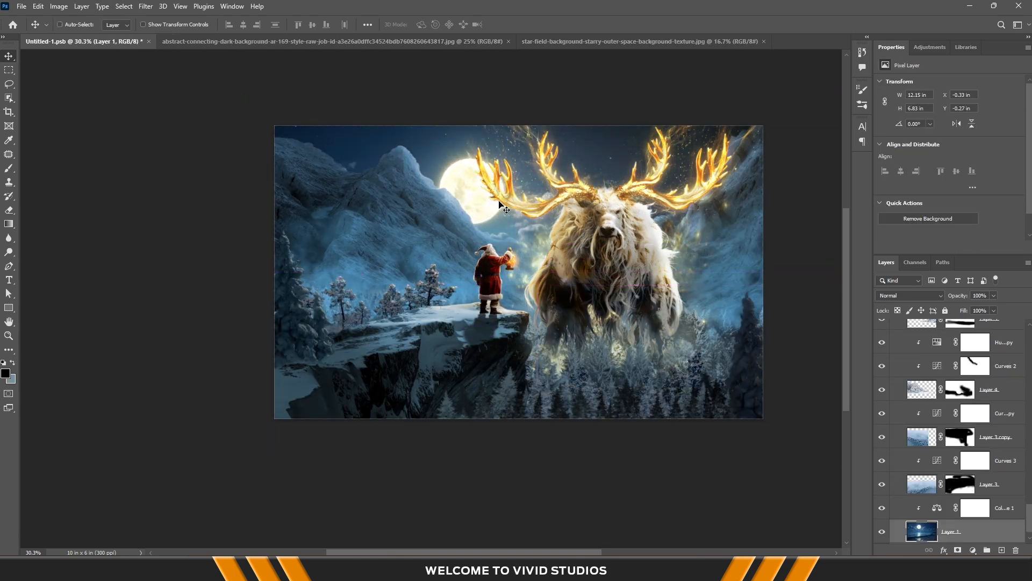
{"action": "key", "text": "ctrl+t"}
{"action": "left_click_drag", "start_coordinate": [255, 280], "coordinate": [214, 279]}
{"action": "mouse_move", "coordinate": [469, 220]}
{"action": "left_mouse_down"}
{"action": "mouse_move", "coordinate": [459, 229]}
{"action": "mouse_move", "coordinate": [473, 231]}
{"action": "left_mouse_up"}
{"action": "key", "text": "Return"}
{"action": "scroll", "coordinate": [572, 254], "scroll_direction": "down", "scroll_amount": 2}
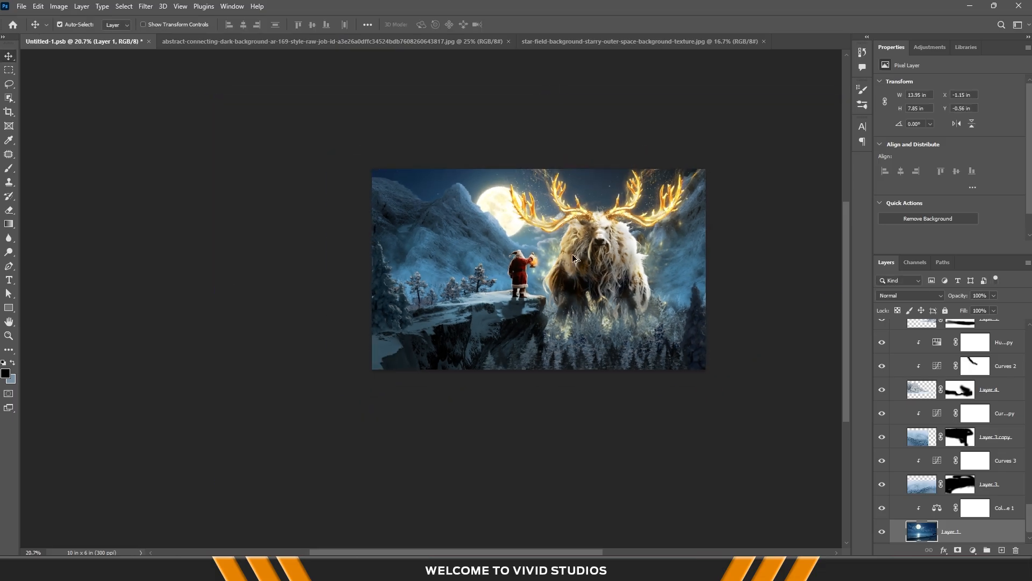
{"action": "scroll", "coordinate": [572, 254], "scroll_direction": "up", "scroll_amount": 4}
Darken the cliff with its Levels 6 adjustment, setting the midtones to 0.45 and the output white to 121
{"action": "left_click", "coordinate": [381, 384]}
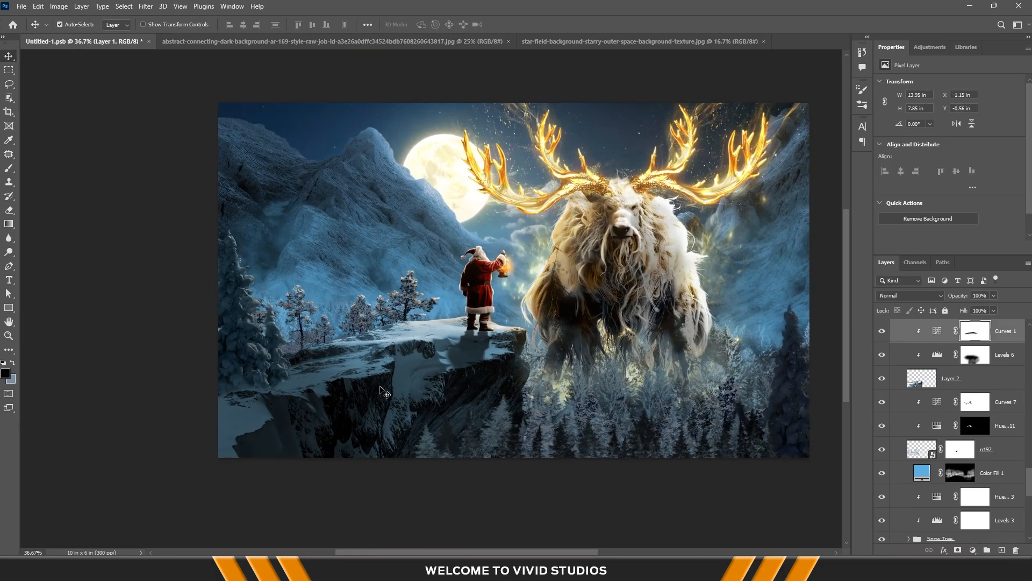
{"action": "scroll", "coordinate": [972, 382], "scroll_direction": "up", "scroll_amount": 1}
{"action": "left_click", "coordinate": [882, 356]}
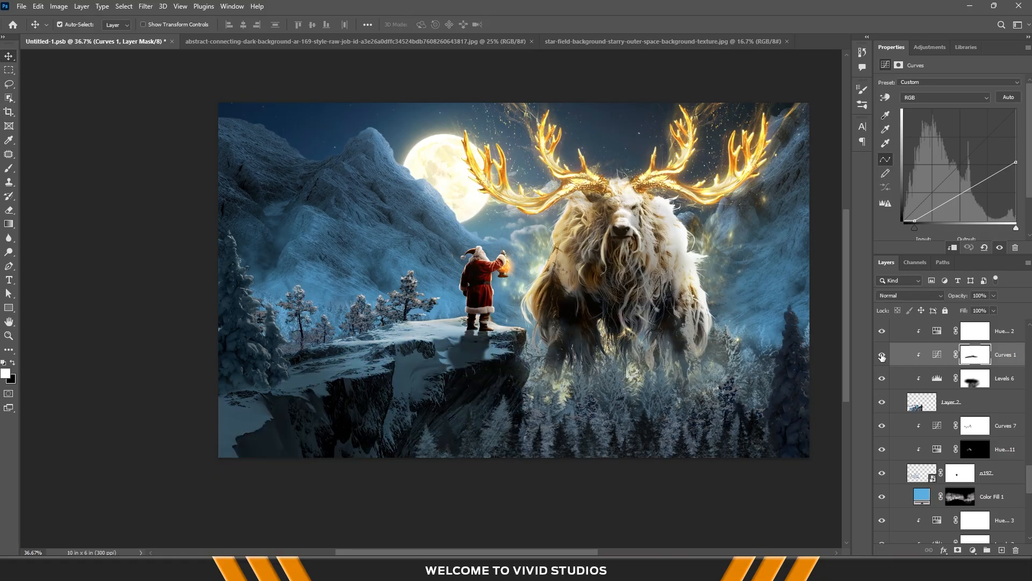
{"action": "left_click", "coordinate": [881, 378]}
{"action": "left_click", "coordinate": [882, 378]}
{"action": "left_click", "coordinate": [975, 378]}
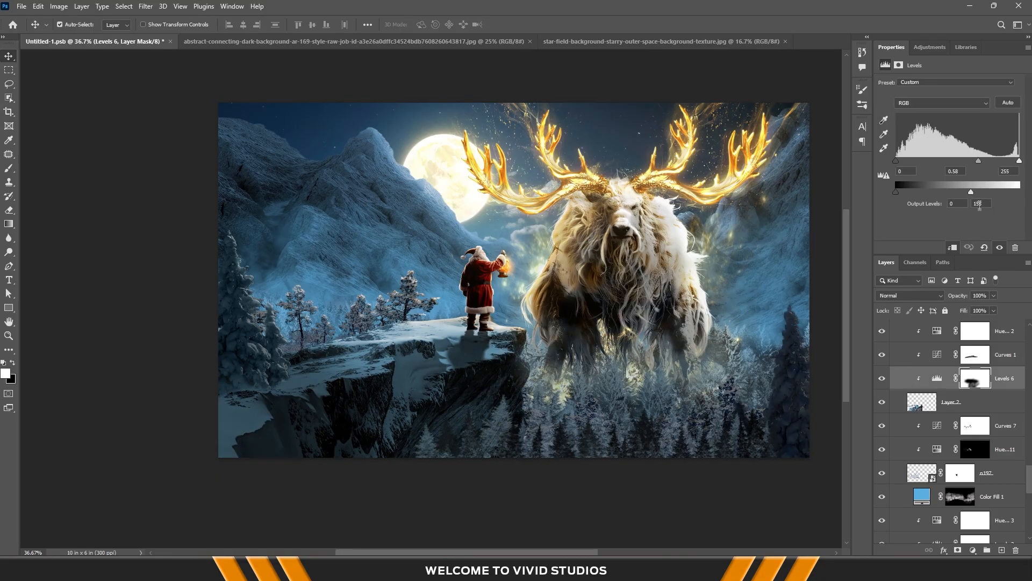
{"action": "left_click_drag", "start_coordinate": [979, 161], "coordinate": [955, 193]}
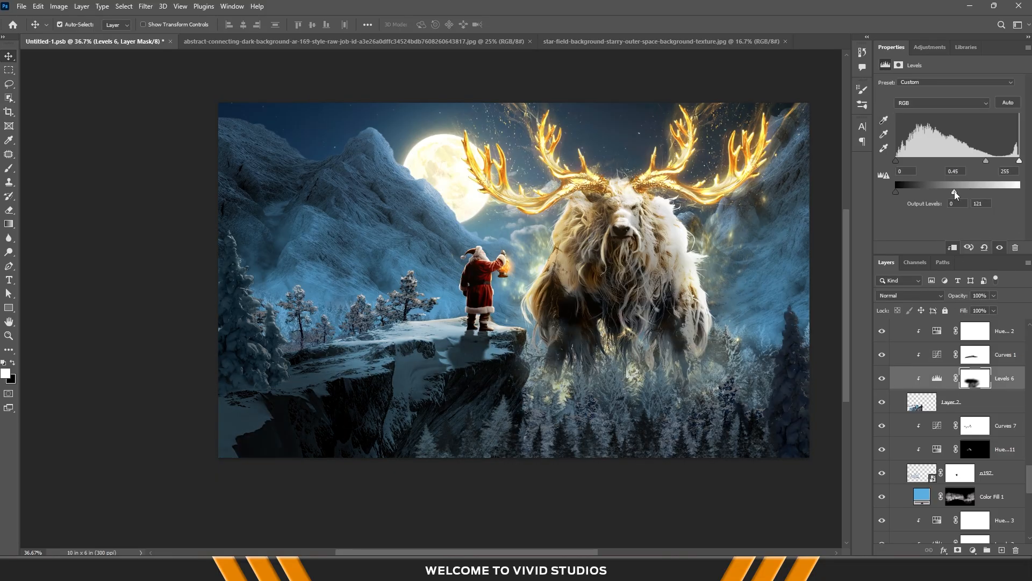
Paint black with a 15 px soft brush on the Levels 5 mask to lighten the edge of the tall tree beside the beast
{"action": "left_click", "coordinate": [794, 429]}
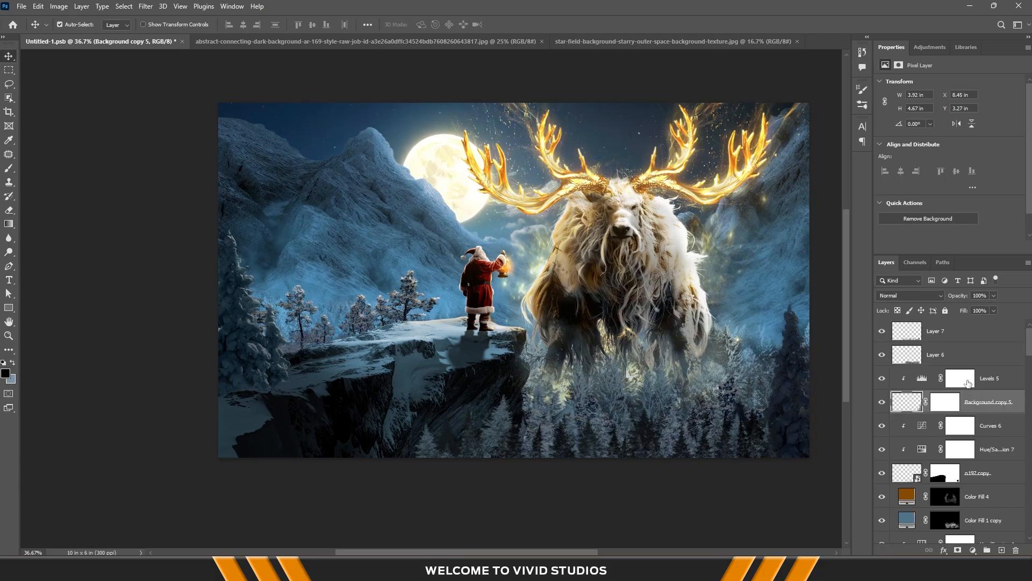
{"action": "left_click", "coordinate": [967, 381]}
{"action": "mouse_move", "coordinate": [763, 366]}
{"action": "left_mouse_down"}
{"action": "mouse_move", "coordinate": [824, 378]}
{"action": "mouse_move", "coordinate": [735, 362]}
{"action": "left_mouse_up"}
{"action": "key", "text": "b"}
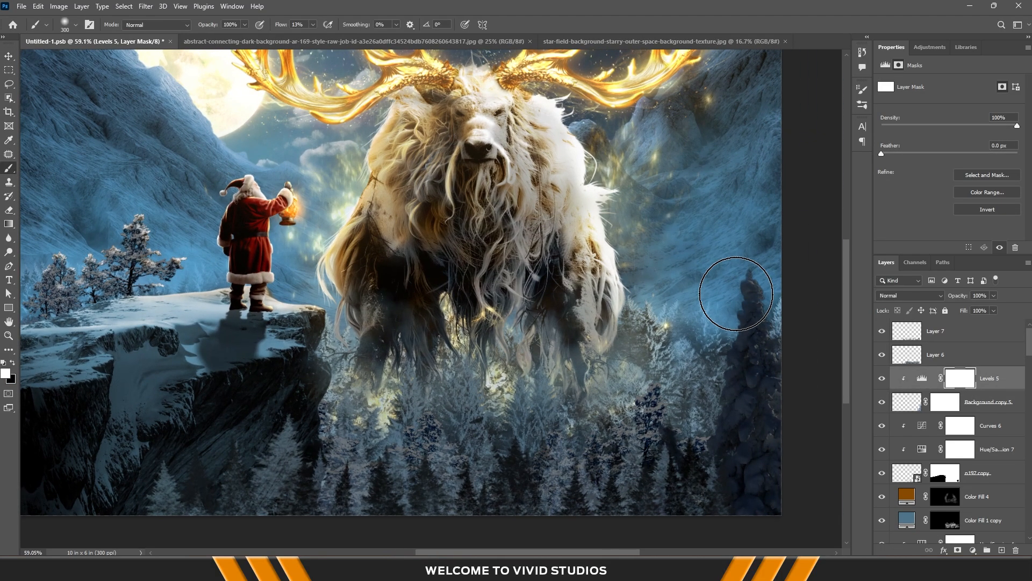
{"action": "key", "text": "bracketleft"}
{"action": "key", "text": "bracketleft"}
{"action": "key", "text": "bracketleft"}
{"action": "key", "text": "bracketleft"}
{"action": "key", "text": "bracketleft"}
{"action": "key", "text": "bracketleft"}
{"action": "key", "text": "bracketleft"}
{"action": "key", "text": "bracketleft"}
{"action": "key", "text": "bracketleft"}
{"action": "key", "text": "x"}
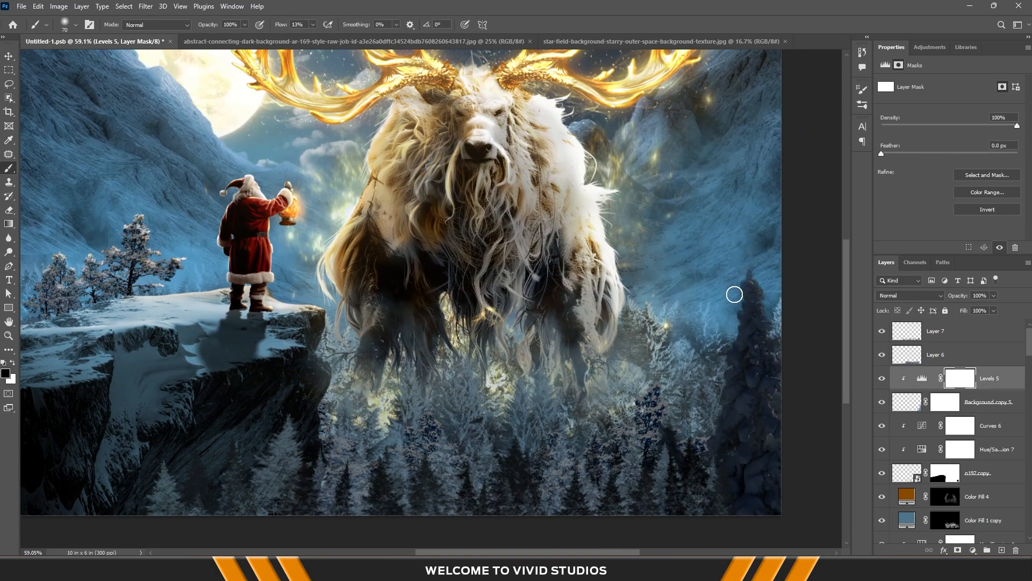
{"action": "scroll", "coordinate": [742, 327], "scroll_direction": "up", "scroll_amount": 3}
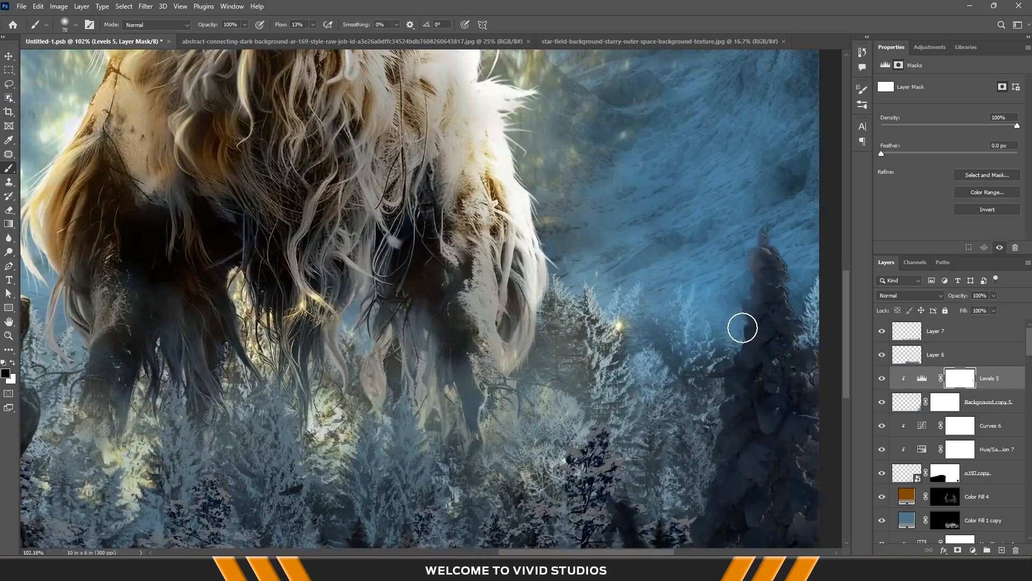
{"action": "key", "text": "bracketleft"}
{"action": "key", "text": "bracketleft"}
{"action": "key", "text": "bracketleft"}
{"action": "key", "text": "bracketleft"}
{"action": "key", "text": "bracketleft"}
{"action": "key", "text": "bracketleft"}
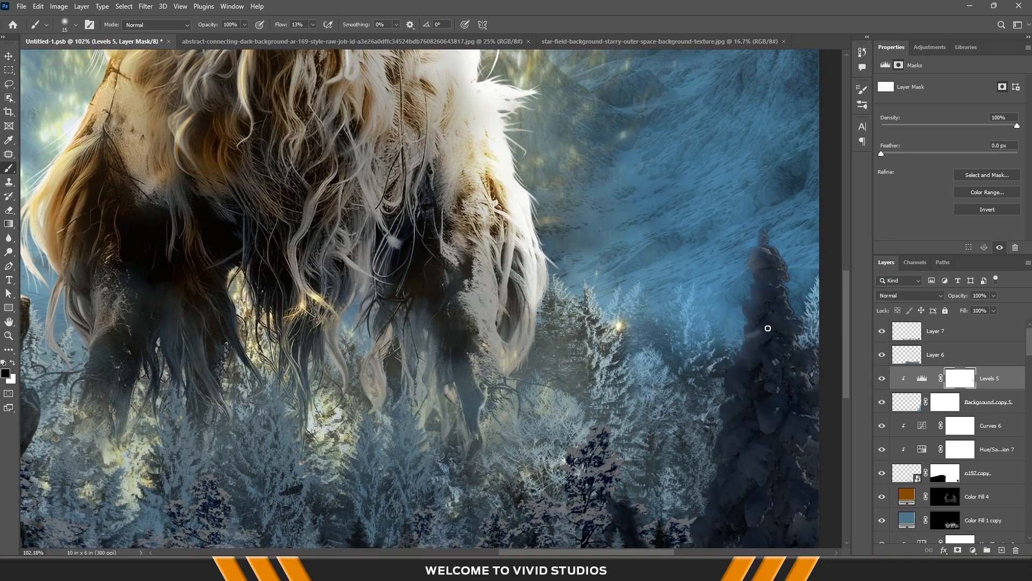
{"action": "left_click_drag", "start_coordinate": [750, 338], "coordinate": [747, 323]}
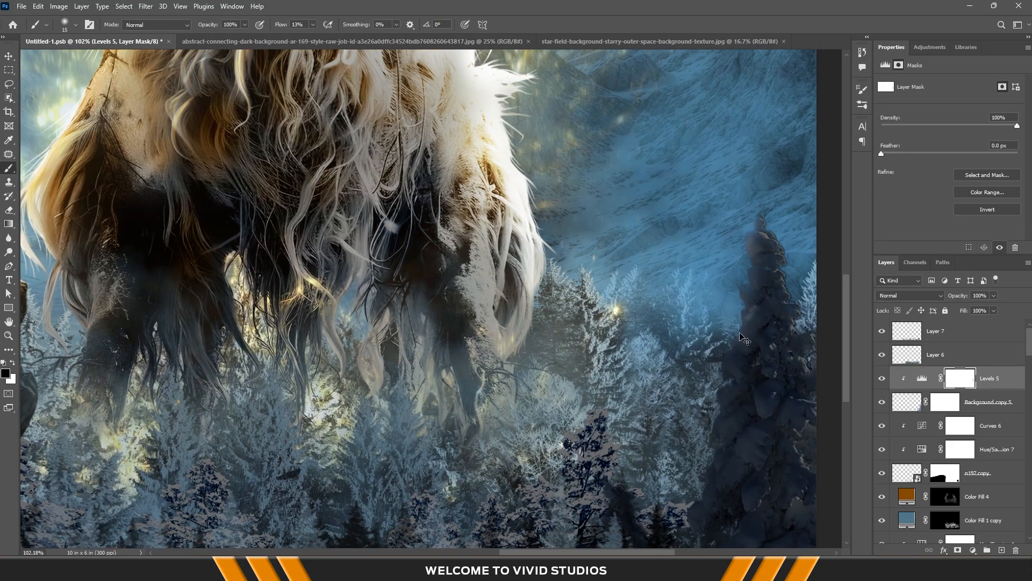
{"action": "left_click_drag", "start_coordinate": [709, 406], "coordinate": [707, 329]}
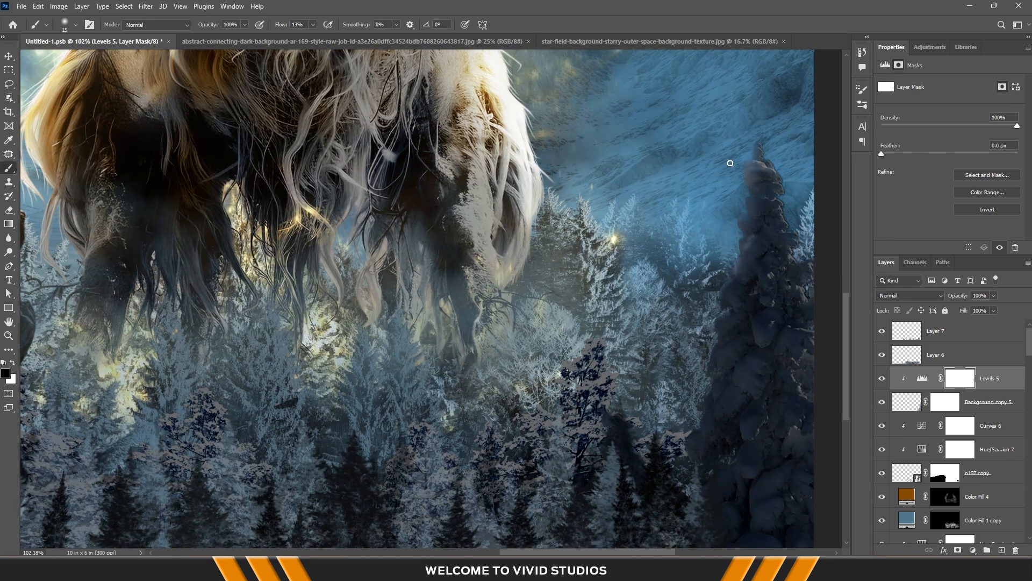
Brush more black into the Levels 5 mask over the tall tree's side and tip with a 50 px brush
{"action": "scroll", "coordinate": [732, 214], "scroll_direction": "down", "scroll_amount": 6}
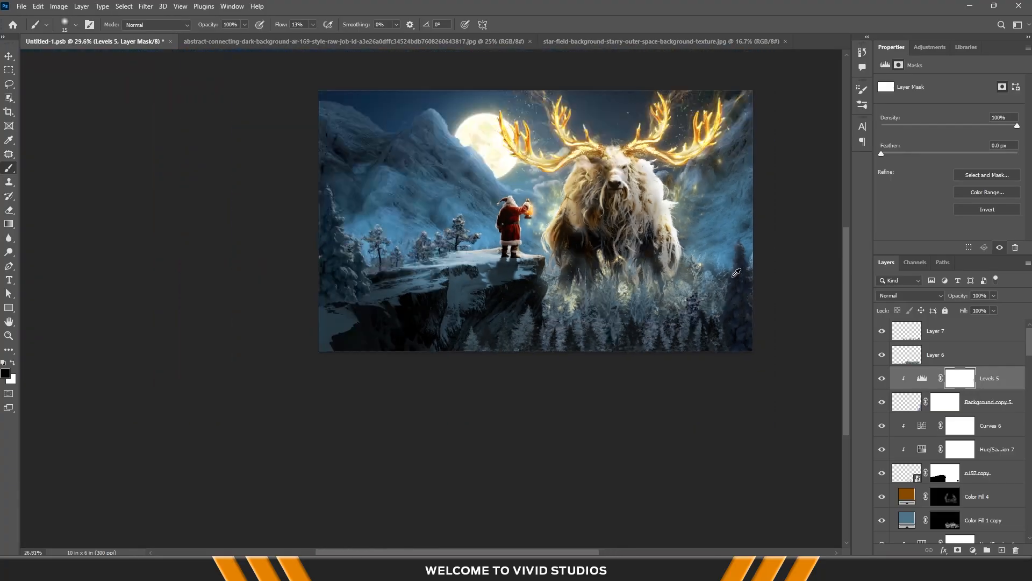
{"action": "scroll", "coordinate": [729, 303], "scroll_direction": "up", "scroll_amount": 4}
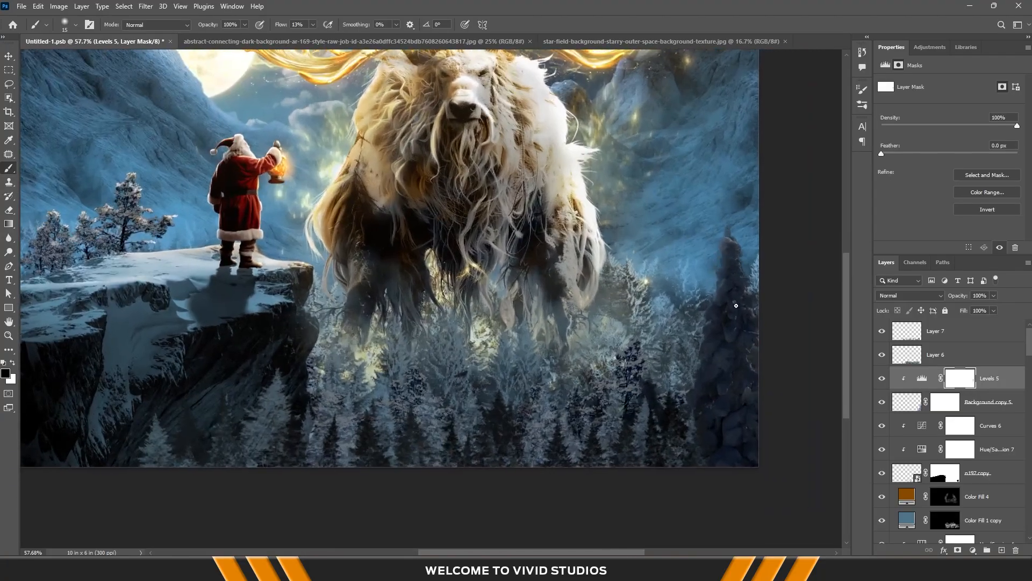
{"action": "scroll", "coordinate": [741, 339], "scroll_direction": "up", "scroll_amount": 2}
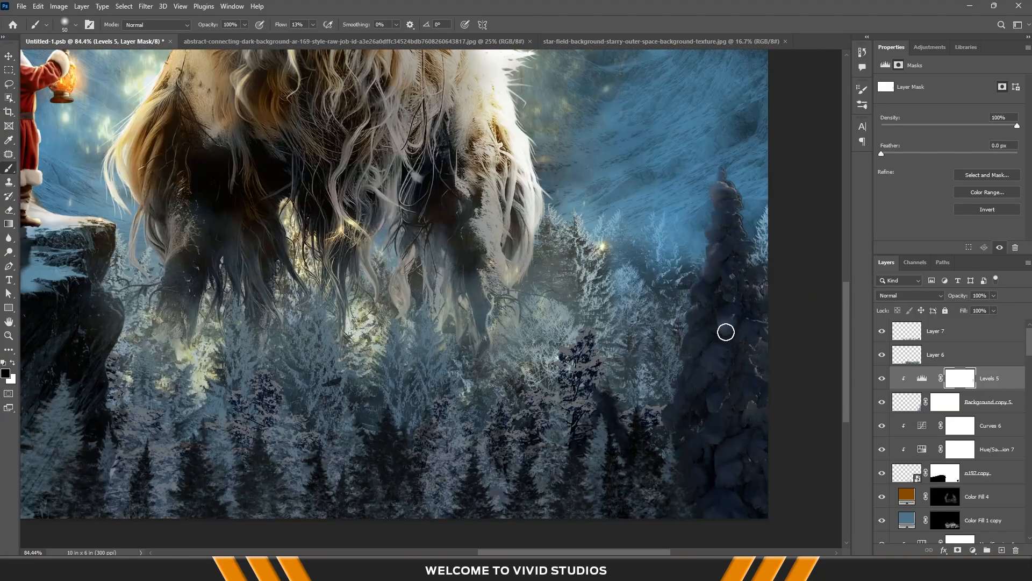
{"action": "mouse_move", "coordinate": [689, 288]}
{"action": "left_mouse_down"}
{"action": "mouse_move", "coordinate": [703, 252]}
{"action": "mouse_move", "coordinate": [671, 256]}
{"action": "mouse_move", "coordinate": [705, 226]}
{"action": "mouse_move", "coordinate": [656, 241]}
{"action": "left_mouse_up"}
{"action": "mouse_move", "coordinate": [699, 326]}
{"action": "left_mouse_down"}
{"action": "mouse_move", "coordinate": [675, 341]}
{"action": "mouse_move", "coordinate": [673, 392]}
{"action": "mouse_move", "coordinate": [647, 451]}
{"action": "left_mouse_up"}
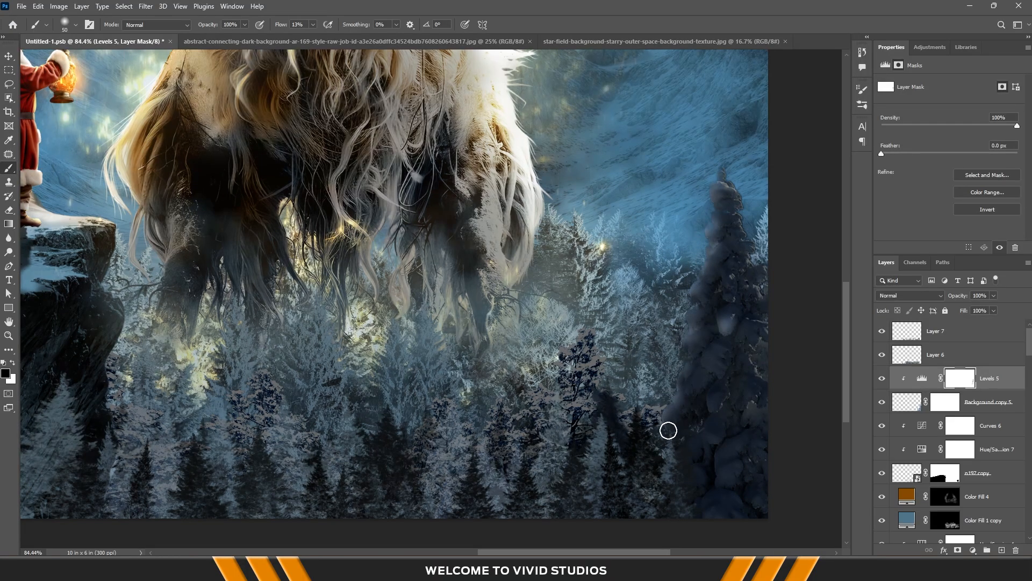
{"action": "mouse_move", "coordinate": [728, 206]}
{"action": "left_mouse_down"}
{"action": "mouse_move", "coordinate": [788, 193]}
{"action": "mouse_move", "coordinate": [734, 177]}
{"action": "left_mouse_up"}
{"action": "scroll", "coordinate": [707, 172], "scroll_direction": "down", "scroll_amount": 5}
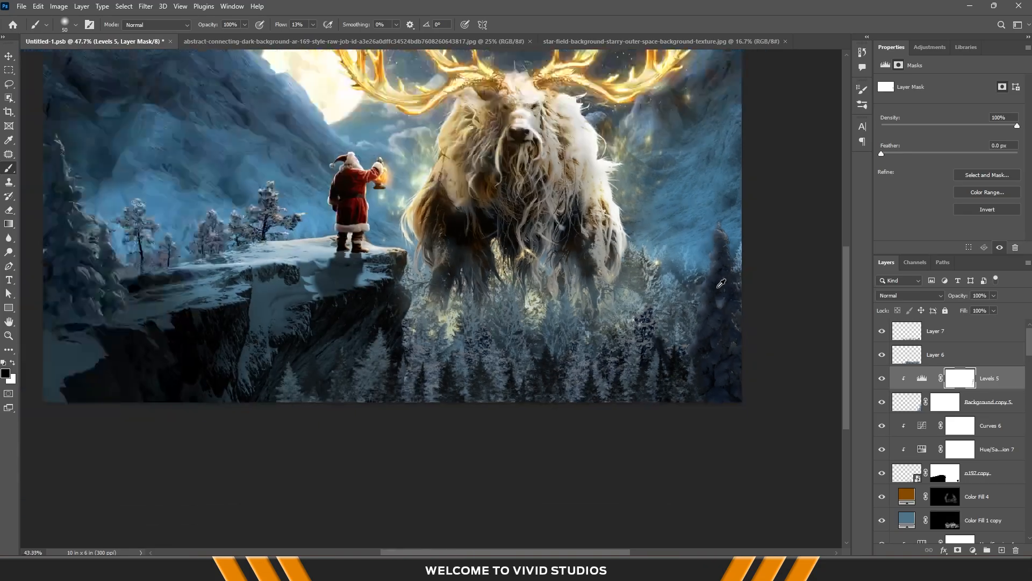
{"action": "scroll", "coordinate": [719, 297], "scroll_direction": "up", "scroll_amount": 1}
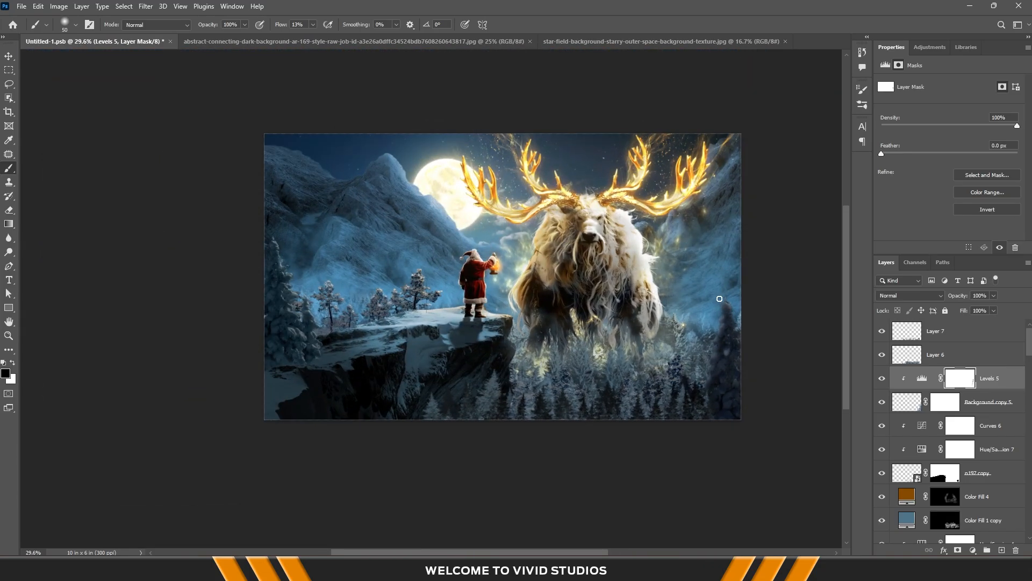
Recolor the Color Fill 1 copy mist around the beast's legs from blue to a muted orange-brown
{"action": "key", "text": "v"}
{"action": "left_click", "coordinate": [629, 359]}
{"action": "scroll", "coordinate": [629, 359], "scroll_direction": "up", "scroll_amount": 2}
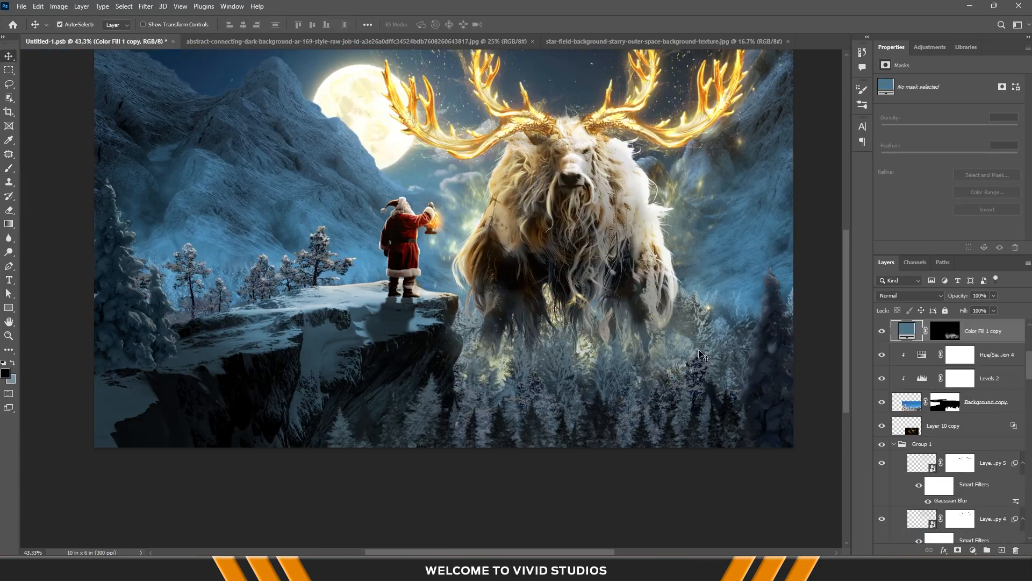
{"action": "double_click", "coordinate": [907, 332]}
{"action": "left_click_drag", "start_coordinate": [753, 359], "coordinate": [754, 435]}
{"action": "left_click_drag", "start_coordinate": [694, 279], "coordinate": [824, 242]}
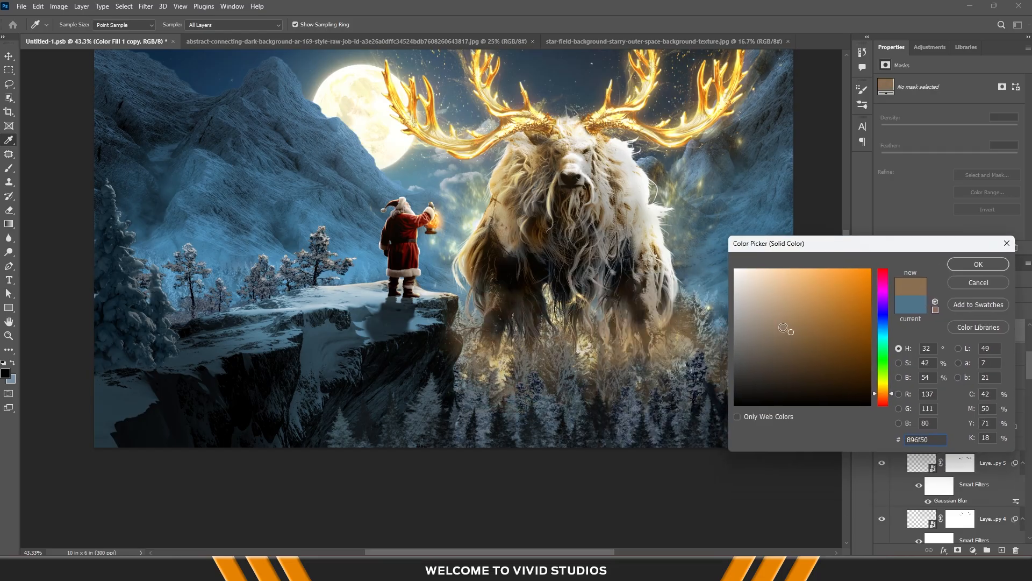
{"action": "mouse_move", "coordinate": [838, 298]}
{"action": "left_mouse_down"}
{"action": "mouse_move", "coordinate": [782, 301]}
{"action": "mouse_move", "coordinate": [804, 332]}
{"action": "left_mouse_up"}
{"action": "left_click", "coordinate": [979, 267]}
{"action": "key", "text": "v"}
{"action": "scroll", "coordinate": [721, 344], "scroll_direction": "down", "scroll_amount": 4}
{"action": "scroll", "coordinate": [721, 344], "scroll_direction": "up", "scroll_amount": 4}
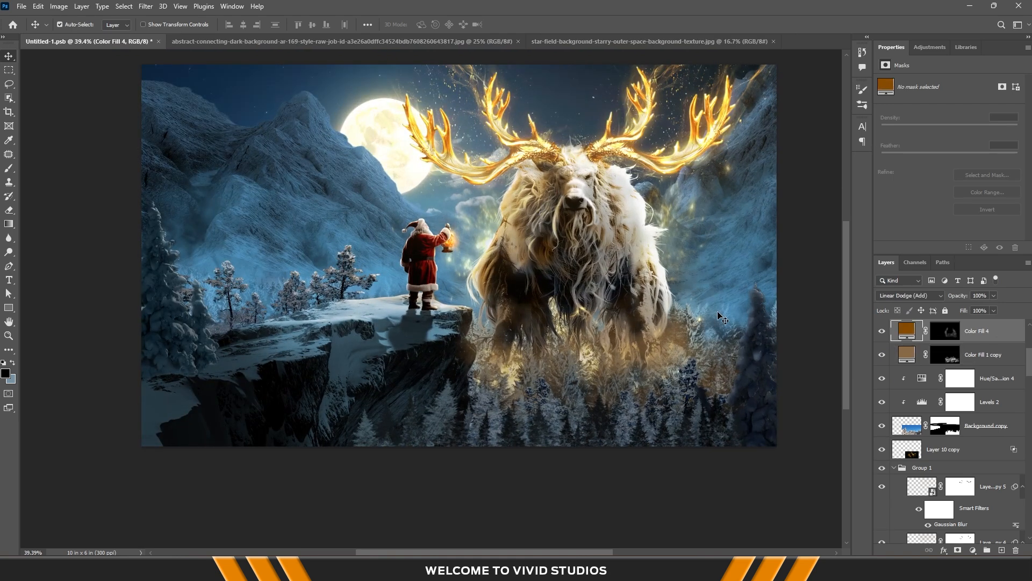
Add a dark orange Solid Color fill layer clipped to the n197 copy tree layer
{"action": "left_click", "coordinate": [717, 312]}
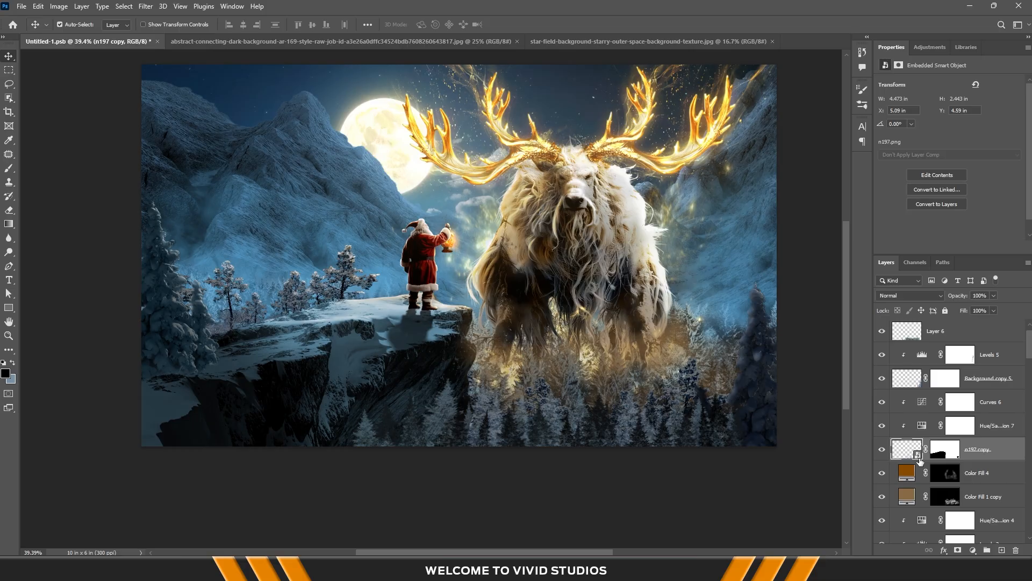
{"action": "left_click", "coordinate": [972, 550]}
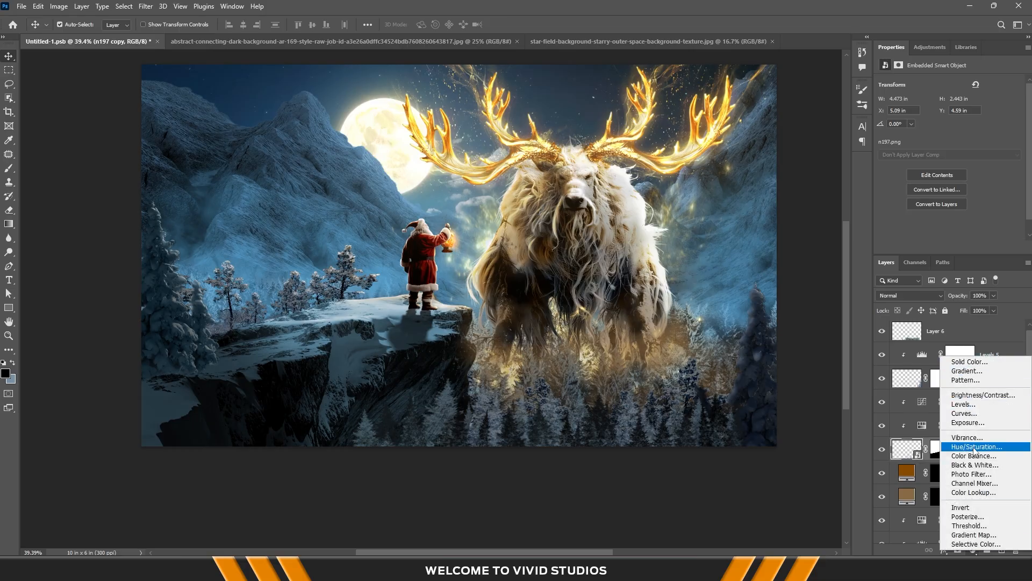
{"action": "left_click", "coordinate": [969, 361]}
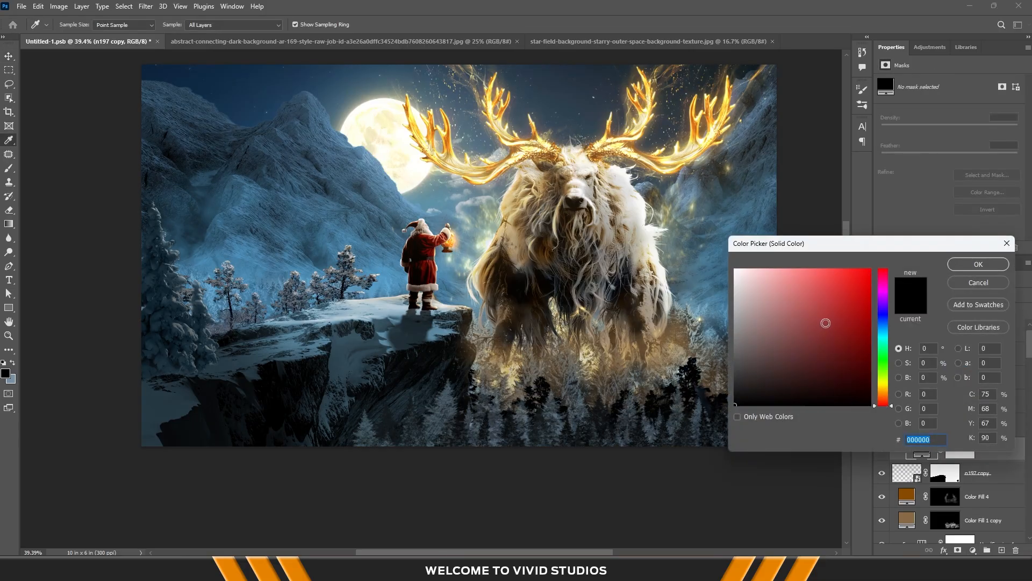
{"action": "left_click_drag", "start_coordinate": [886, 400], "coordinate": [886, 394]}
{"action": "left_click", "coordinate": [865, 341]}
{"action": "left_click", "coordinate": [978, 264]}
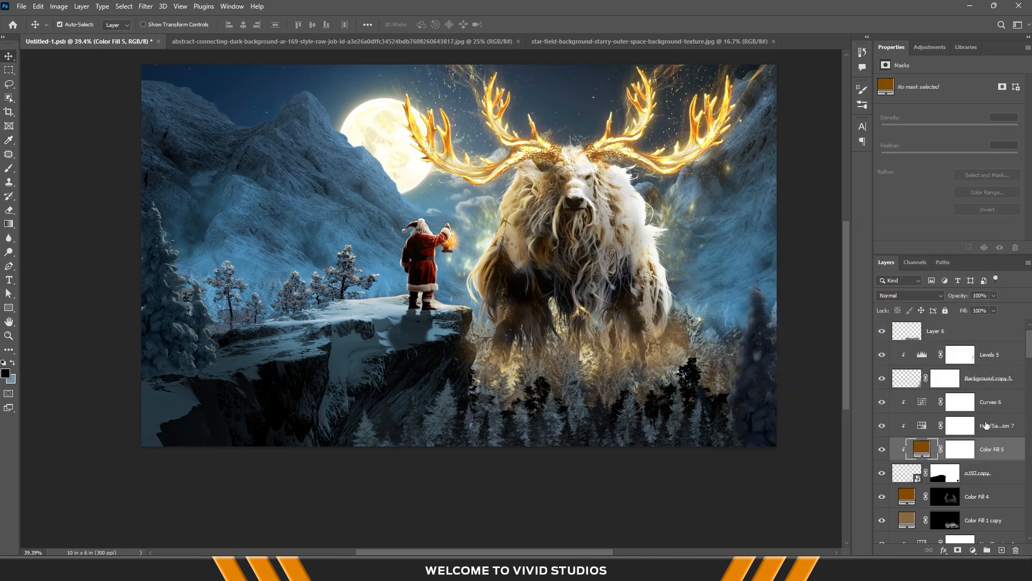
Move the clipped orange fill above Curves 6 and set its blend mode to Linear Dodge (Add)
{"action": "left_click_drag", "start_coordinate": [989, 451], "coordinate": [988, 400]}
{"action": "left_click", "coordinate": [914, 295]}
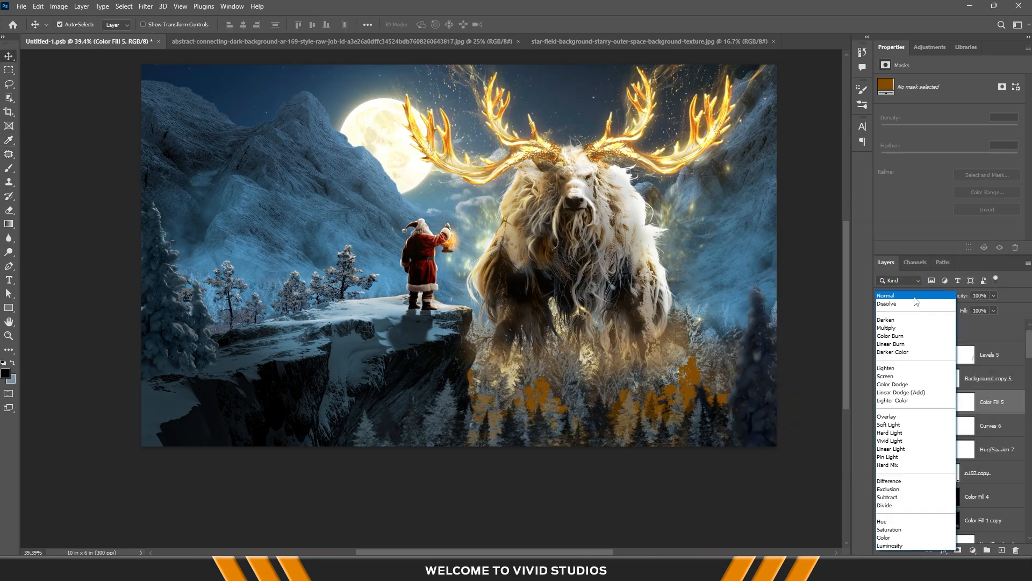
{"action": "left_click", "coordinate": [913, 392]}
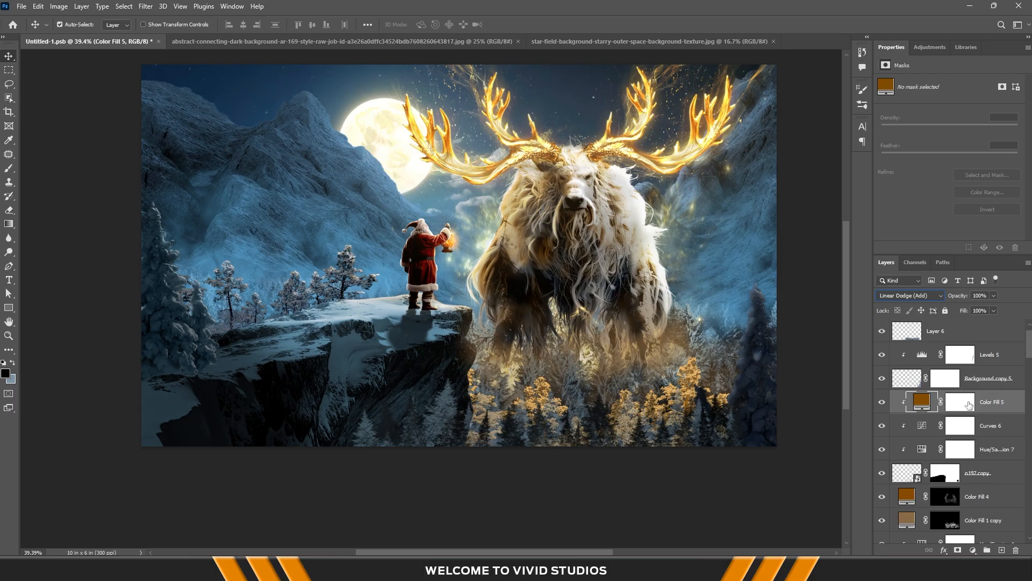
Set the orange fill's Blend If dark range for the underlying layer to 27 / 153 in its blending options
{"action": "right_click", "coordinate": [1013, 404]}
{"action": "left_click", "coordinate": [904, 105]}
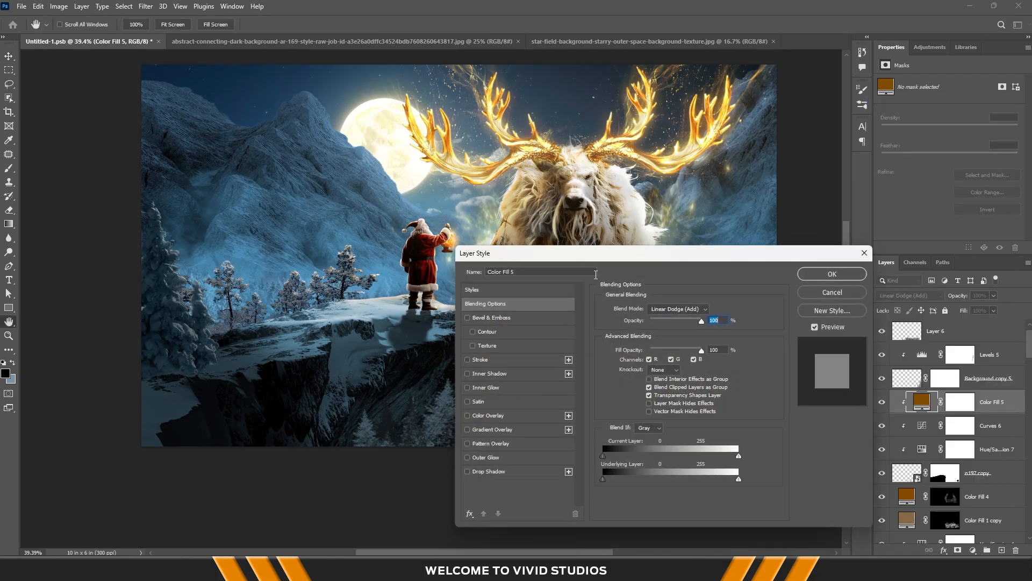
{"action": "left_click_drag", "start_coordinate": [571, 181], "coordinate": [816, 163]}
{"action": "left_click_drag", "start_coordinate": [842, 389], "coordinate": [926, 388]}
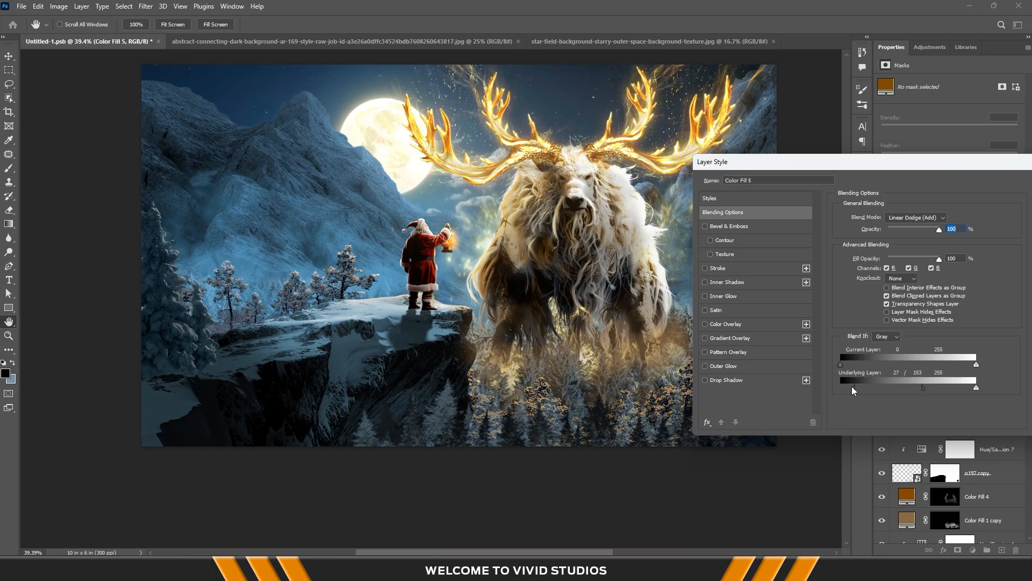
{"action": "left_click_drag", "start_coordinate": [896, 164], "coordinate": [721, 178]}
{"action": "left_click", "coordinate": [914, 218]}
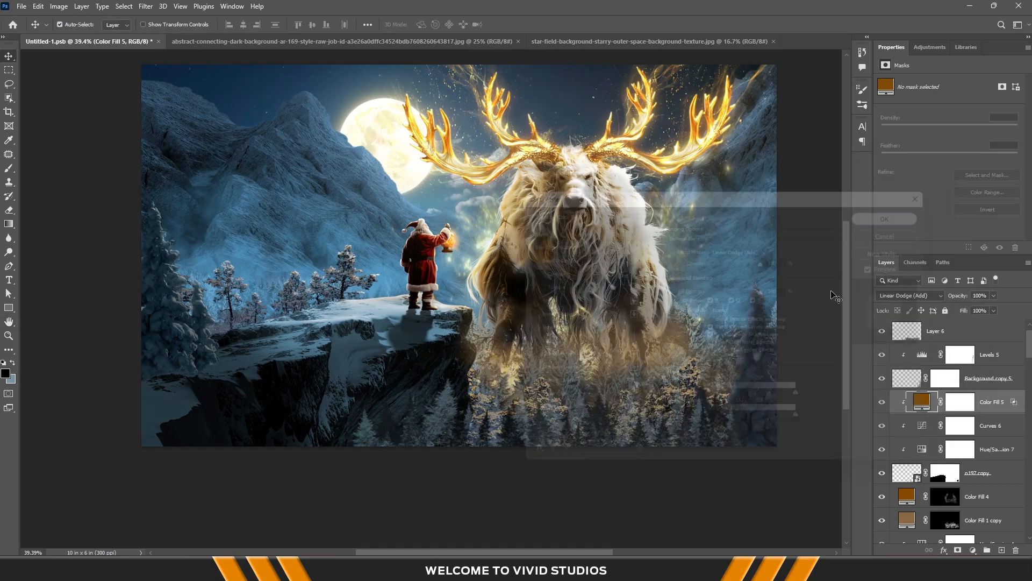
Lower the clipped orange fill's opacity to 68% and select Layer 7 over the foreground trees
{"action": "left_click_drag", "start_coordinate": [991, 311], "coordinate": [978, 312]}
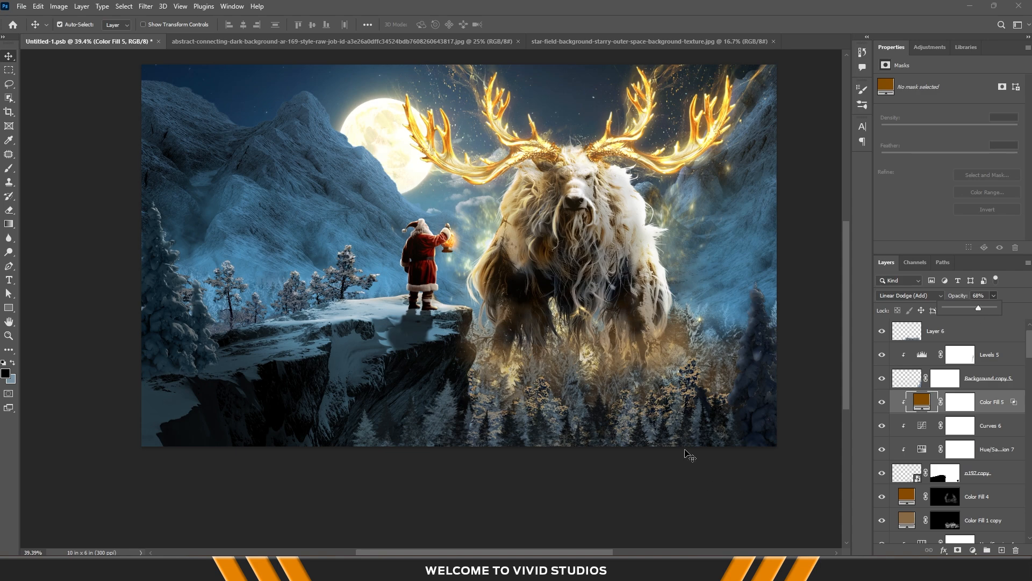
{"action": "left_click", "coordinate": [638, 430]}
{"action": "scroll", "coordinate": [634, 419], "scroll_direction": "down", "scroll_amount": 3}
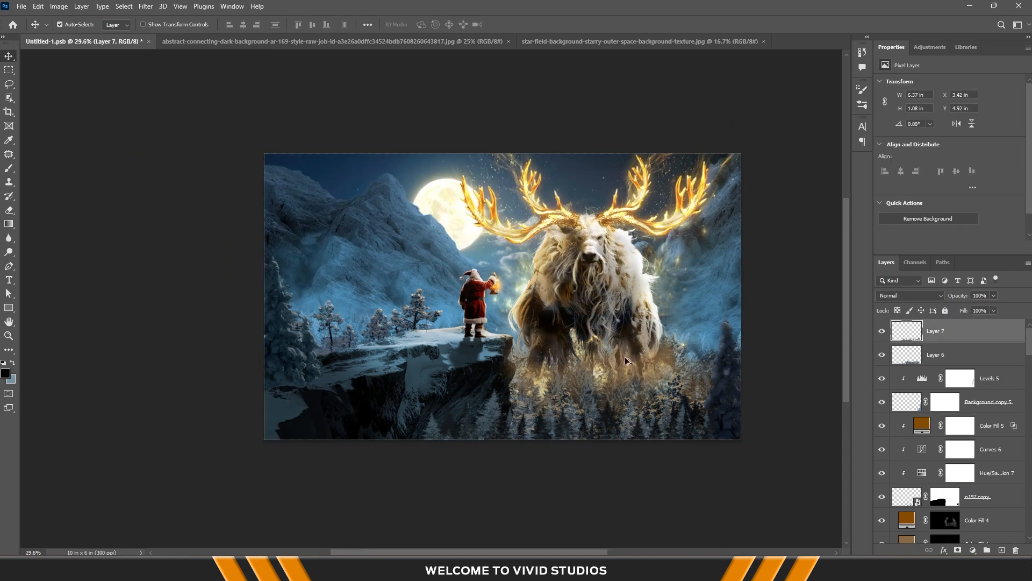
Change the light blue Color Fill 1 mist layer to a darker, more muted blue
{"action": "scroll", "coordinate": [557, 337], "scroll_direction": "up", "scroll_amount": 1}
{"action": "scroll", "coordinate": [557, 338], "scroll_direction": "up", "scroll_amount": 1}
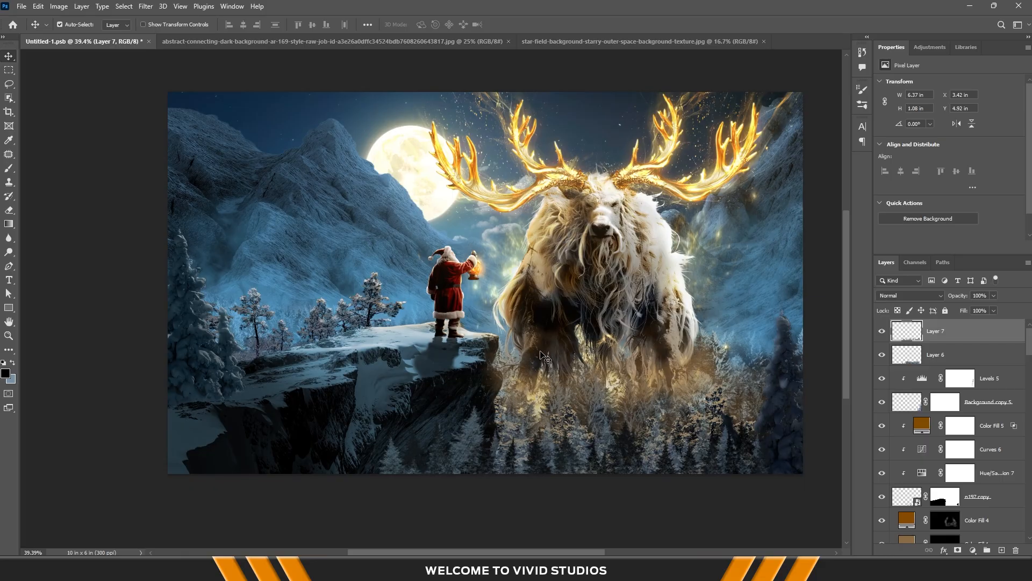
{"action": "left_click", "coordinate": [674, 383]}
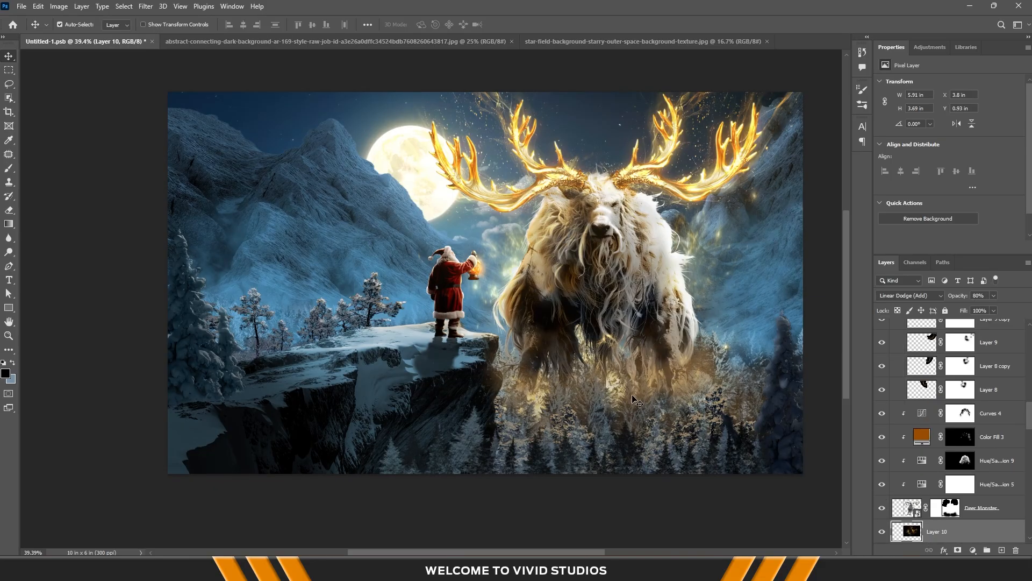
{"action": "left_click", "coordinate": [264, 291]}
{"action": "double_click", "coordinate": [922, 532]}
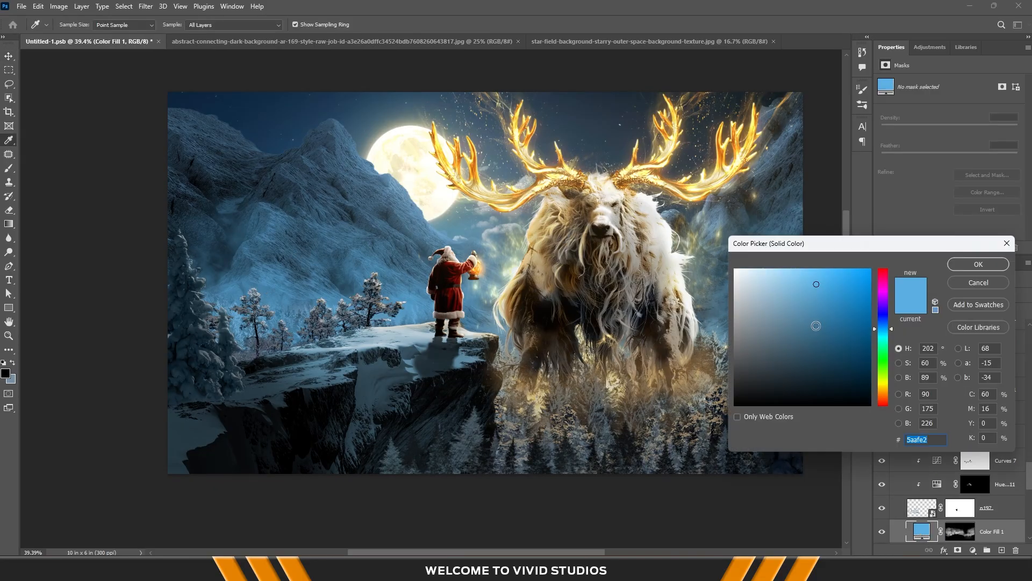
{"action": "mouse_move", "coordinate": [816, 326]}
{"action": "left_mouse_down"}
{"action": "mouse_move", "coordinate": [856, 312]}
{"action": "mouse_move", "coordinate": [832, 332]}
{"action": "left_mouse_up"}
{"action": "left_click", "coordinate": [979, 264]}
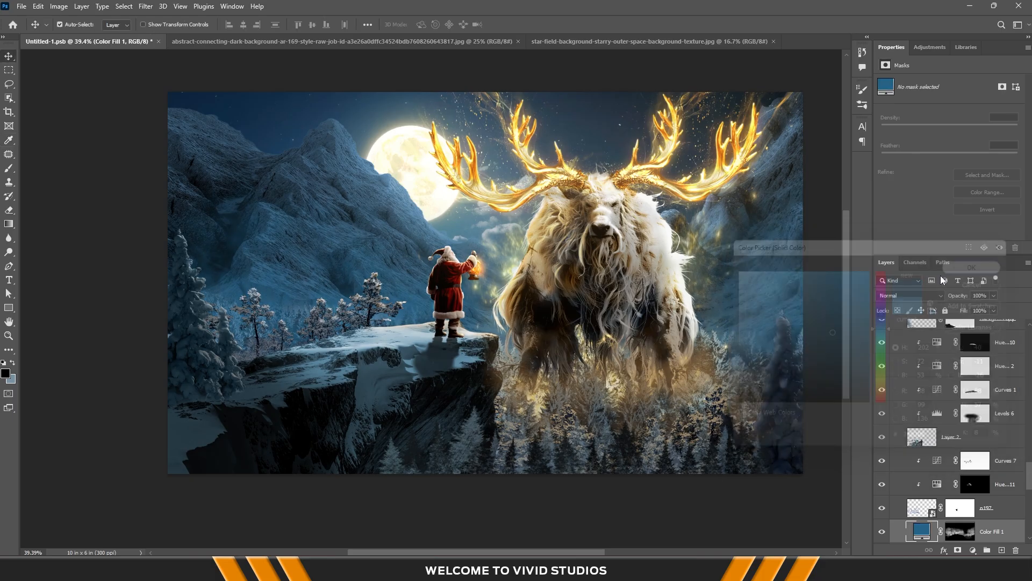
{"action": "scroll", "coordinate": [636, 320], "scroll_direction": "down", "scroll_amount": 3}
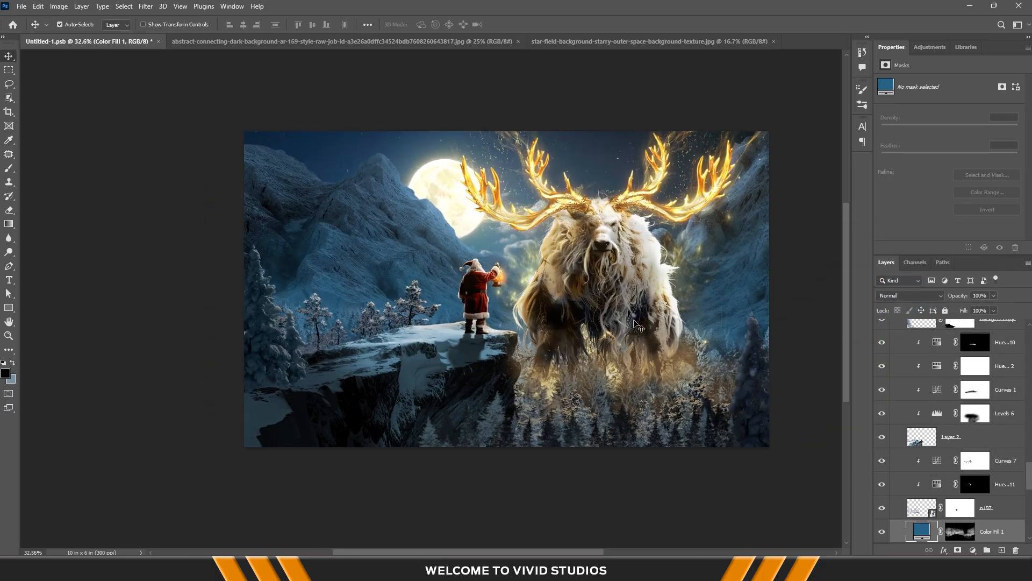
{"action": "scroll", "coordinate": [600, 321], "scroll_direction": "up", "scroll_amount": 3}
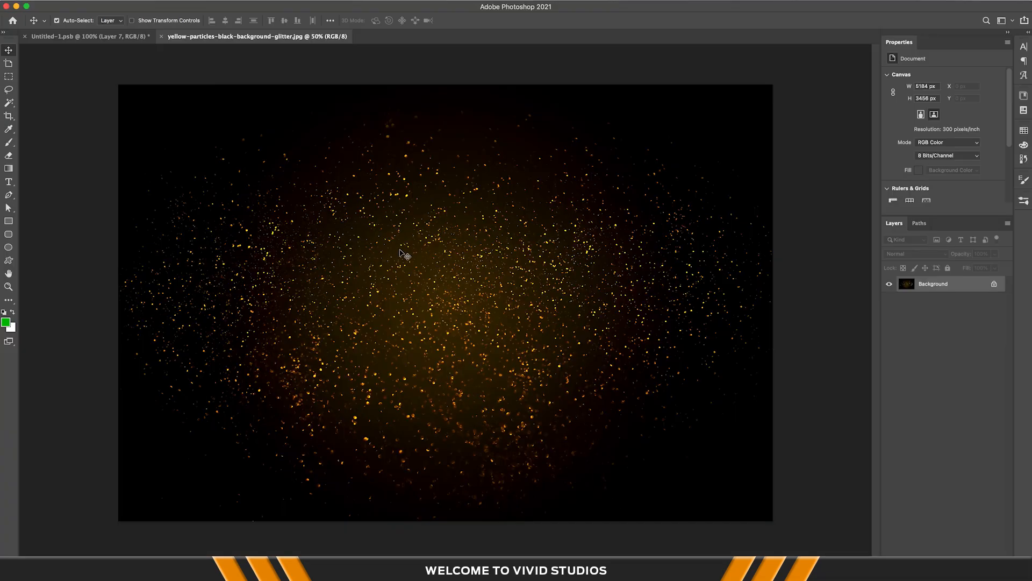
Unlock the yellow-particles-black-background-glitter.jpg background and bring it into Untitled-1.psb as a new layer above Layer 7
{"action": "left_click", "coordinate": [1003, 283]}
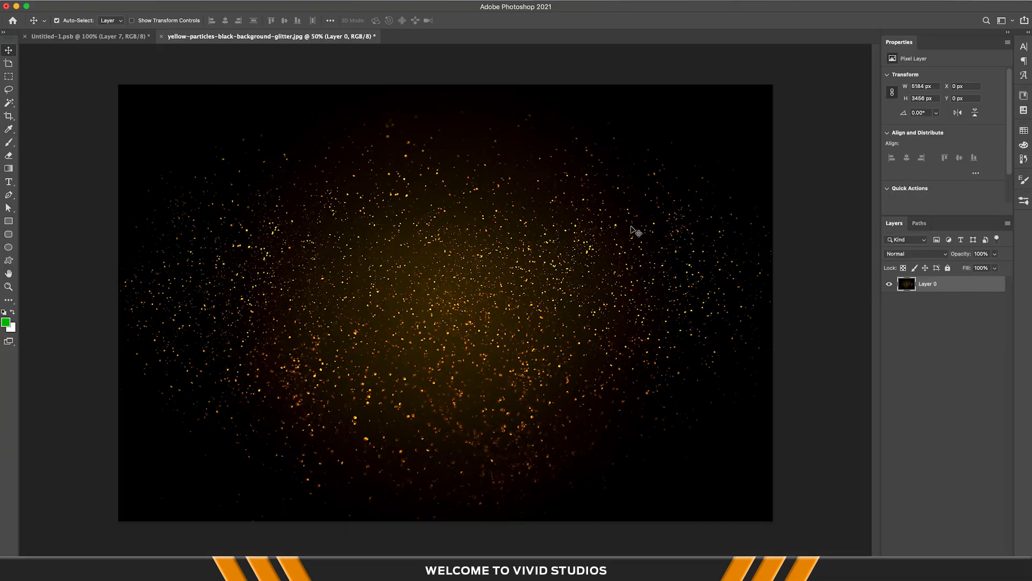
{"action": "left_click", "coordinate": [89, 36]}
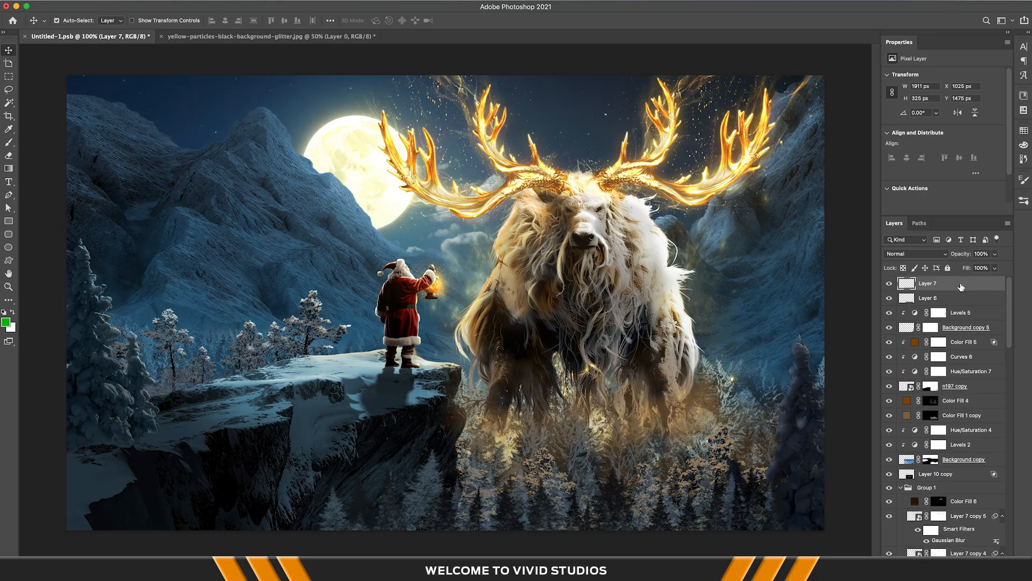
{"action": "left_click", "coordinate": [293, 33]}
{"action": "left_click_drag", "start_coordinate": [320, 70], "coordinate": [113, 33]}
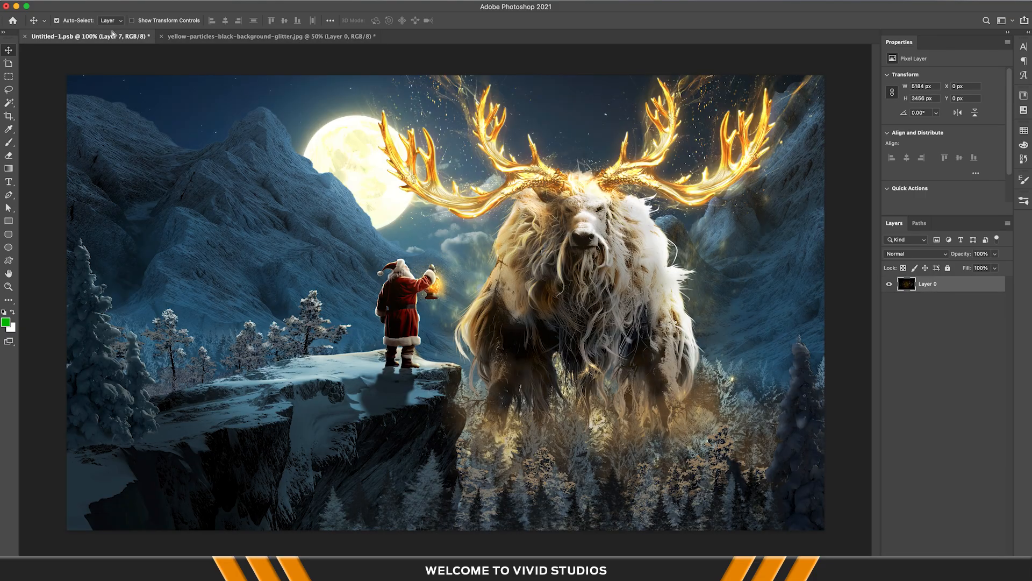
{"action": "left_click_drag", "start_coordinate": [528, 235], "coordinate": [528, 235]}
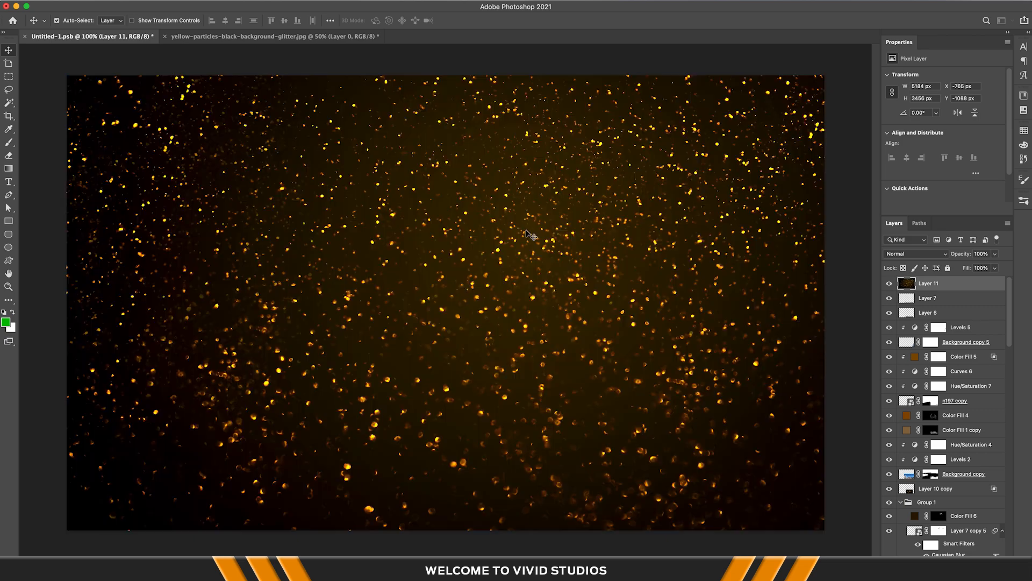
Scale the glitter layer down to about 1468 × 978 px and place it over the beast's antlers and upper body
{"action": "scroll", "coordinate": [530, 231], "scroll_direction": "down", "scroll_amount": 5}
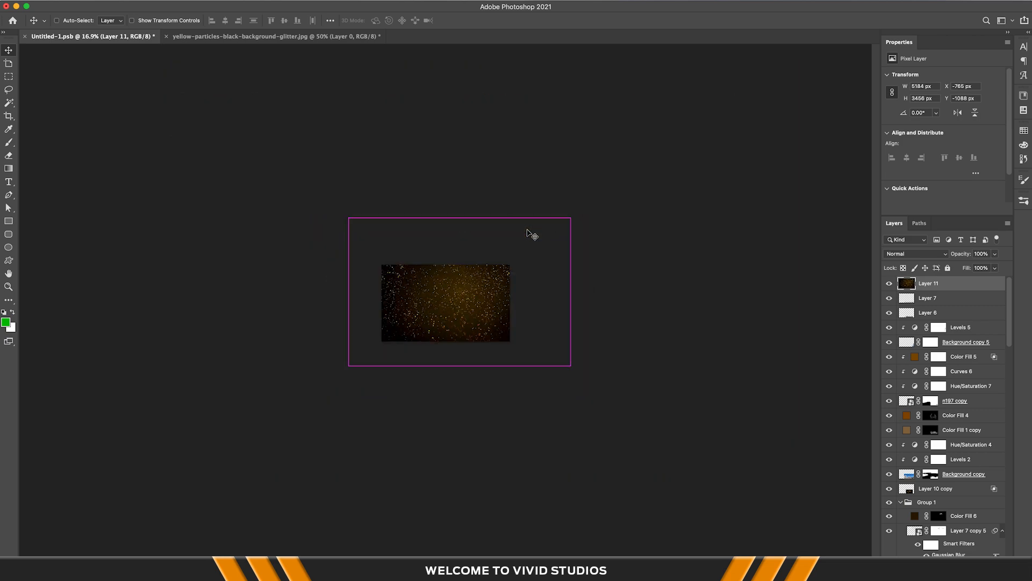
{"action": "key", "text": "super+t"}
{"action": "left_click_drag", "start_coordinate": [571, 364], "coordinate": [493, 278]}
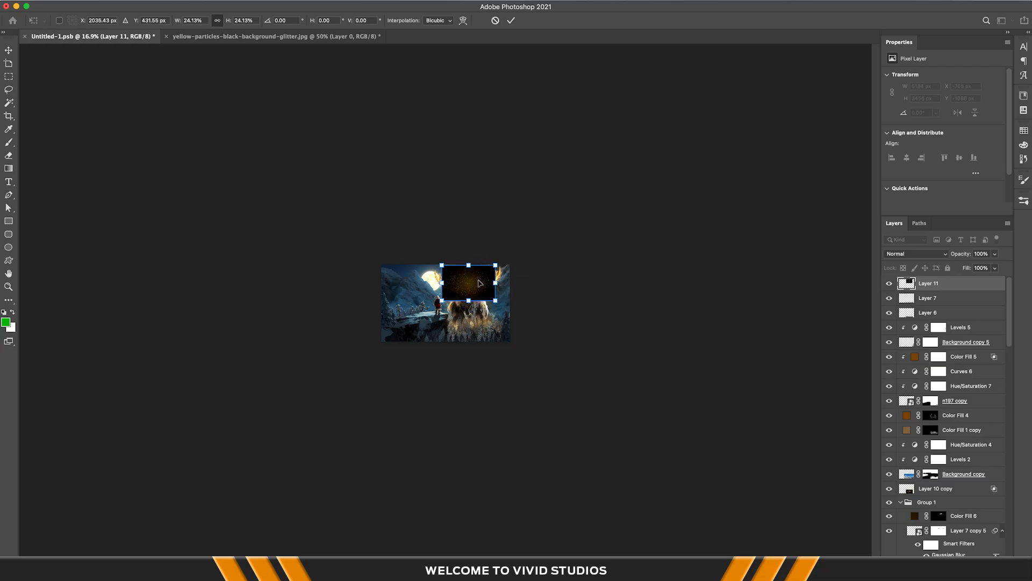
{"action": "scroll", "coordinate": [478, 287], "scroll_direction": "down", "scroll_amount": 3}
{"action": "scroll", "coordinate": [478, 287], "scroll_direction": "up", "scroll_amount": 8}
{"action": "scroll", "coordinate": [477, 288], "scroll_direction": "up", "scroll_amount": 5}
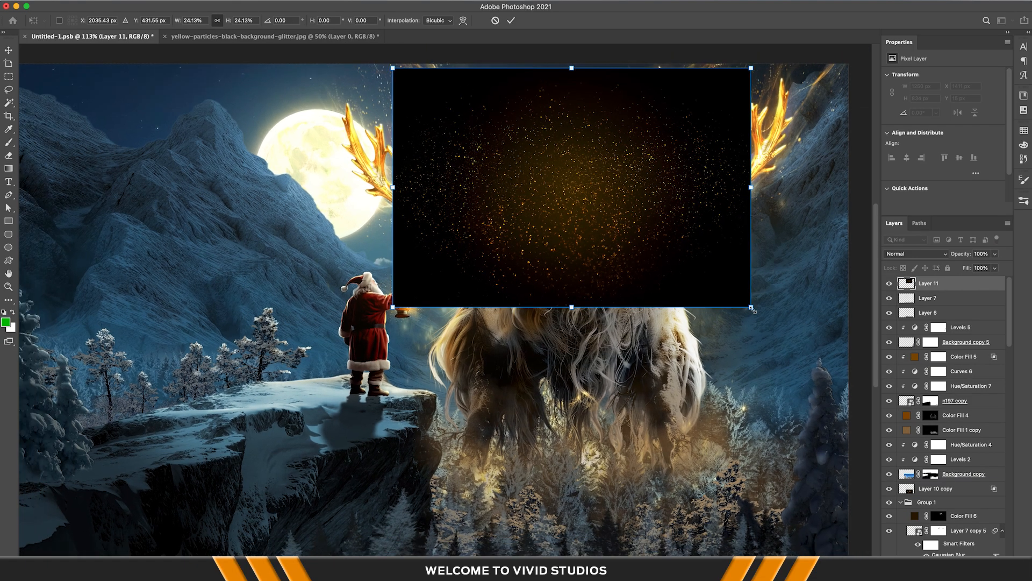
{"action": "left_click_drag", "start_coordinate": [751, 308], "coordinate": [783, 329]}
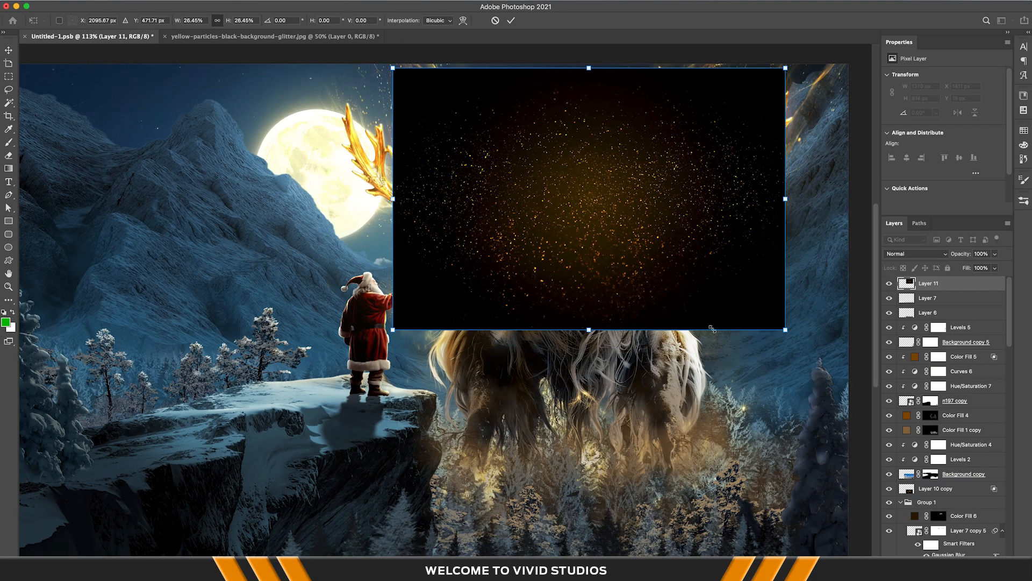
{"action": "left_click_drag", "start_coordinate": [392, 329], "coordinate": [362, 348]}
{"action": "left_click_drag", "start_coordinate": [494, 262], "coordinate": [498, 263]}
{"action": "key", "text": "Return"}
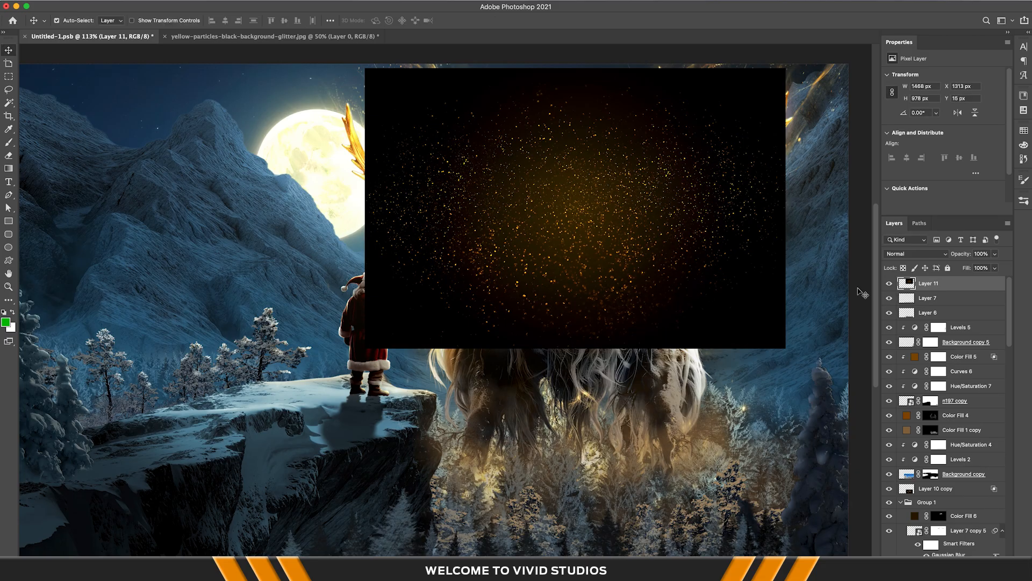
Set the glitter layer's blend mode to Linear Dodge (Add) and shift it up to about Y -62 px around the antlers
{"action": "left_click", "coordinate": [906, 255]}
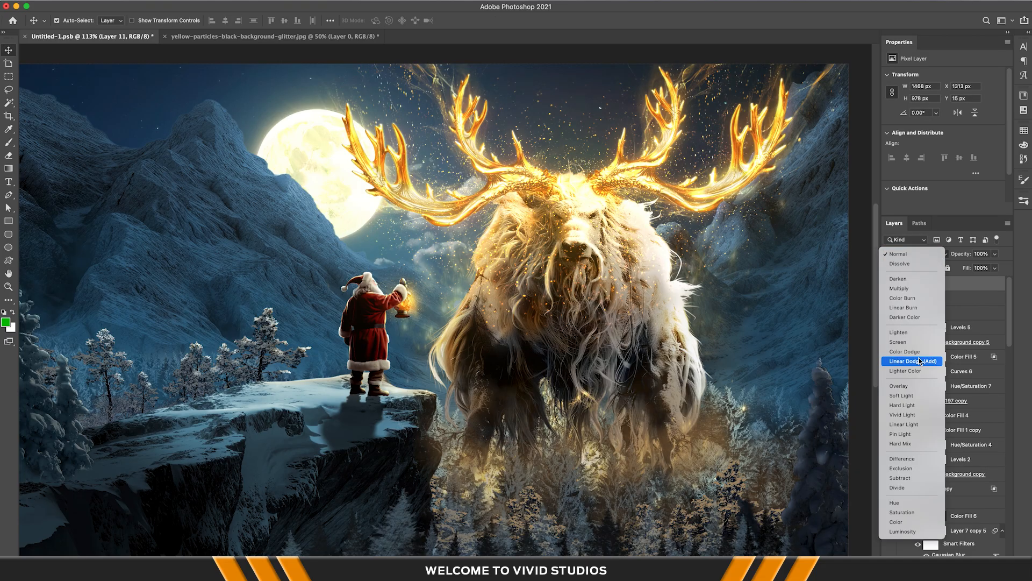
{"action": "left_click", "coordinate": [920, 361]}
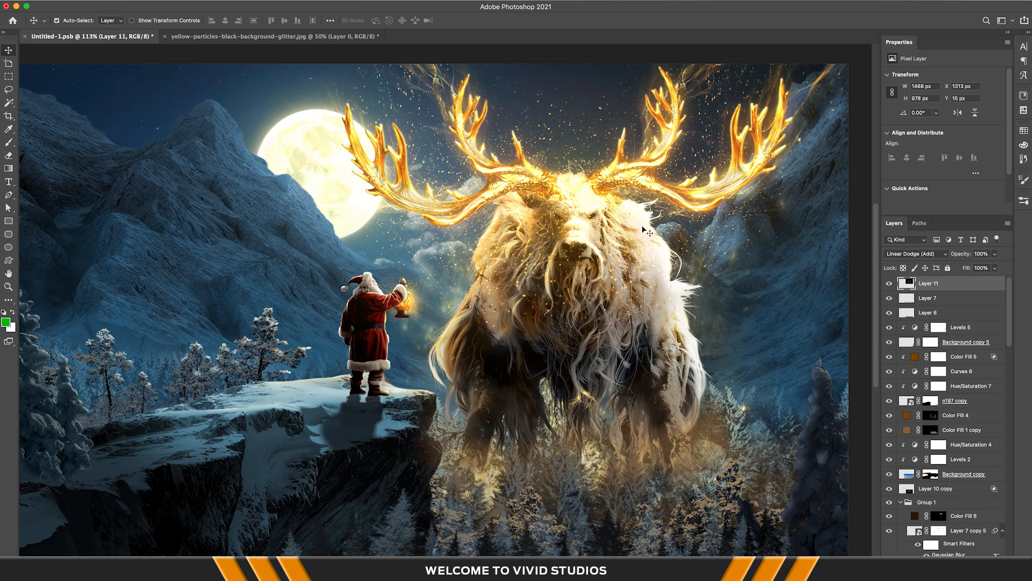
{"action": "left_click_drag", "start_coordinate": [572, 194], "coordinate": [573, 147]}
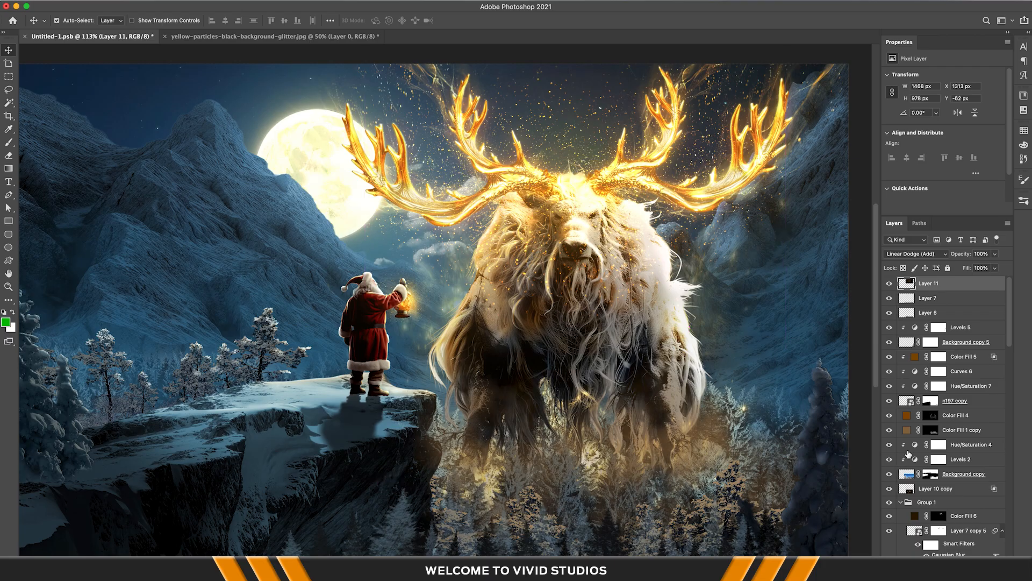
Add a layer mask to Layer 11 and invert it to black to hide the glitter
{"action": "left_click", "coordinate": [931, 573]}
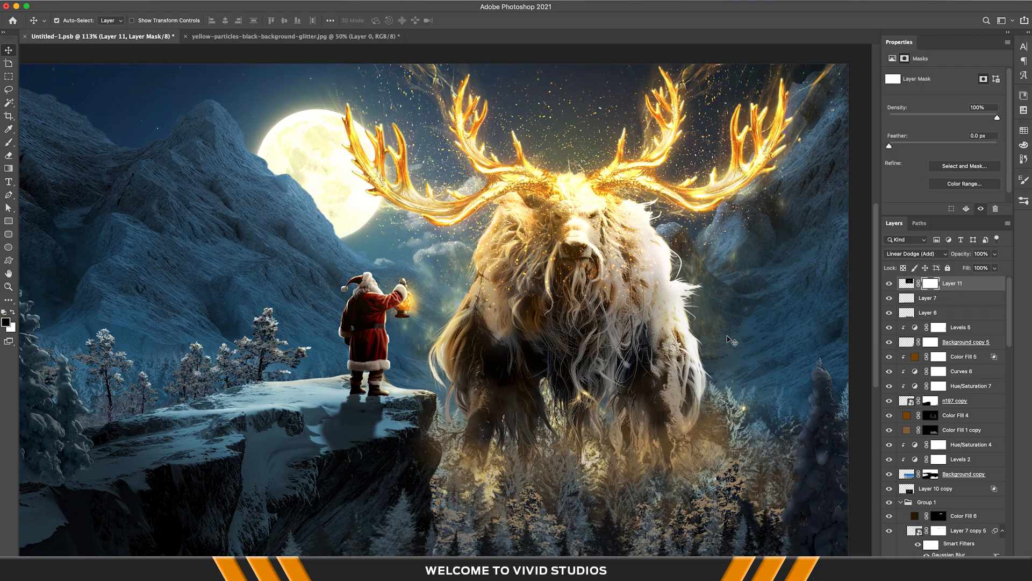
{"action": "key", "text": "super+i"}
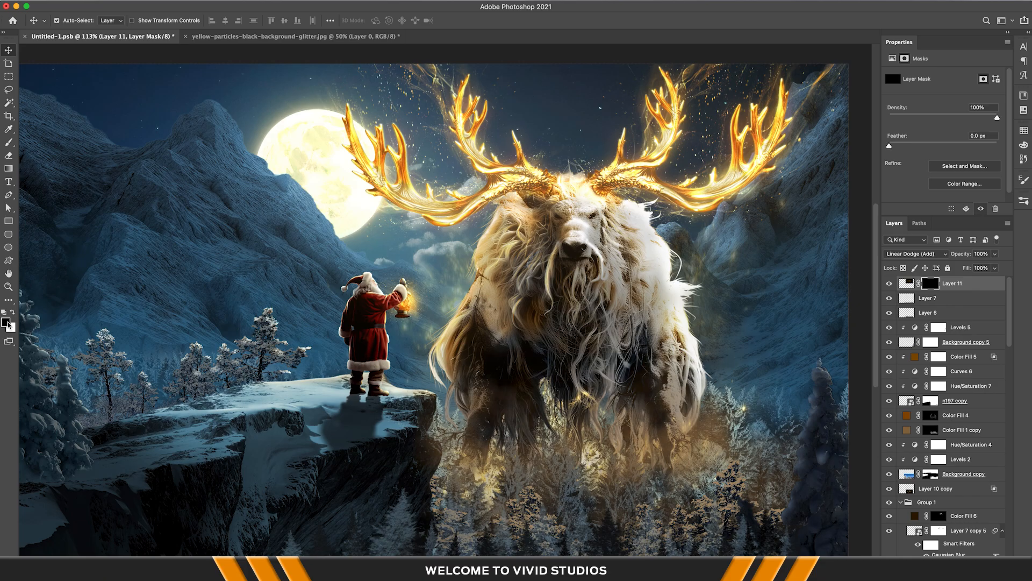
{"action": "scroll", "coordinate": [579, 157], "scroll_direction": "down", "scroll_amount": 2}
{"action": "scroll", "coordinate": [579, 157], "scroll_direction": "up", "scroll_amount": 3}
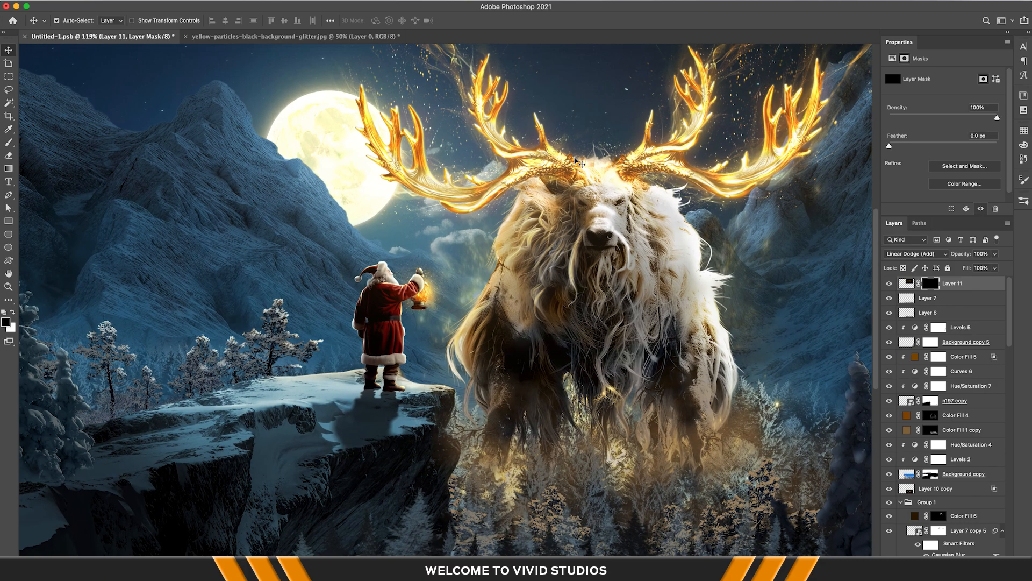
{"action": "left_click_drag", "start_coordinate": [578, 156], "coordinate": [559, 202]}
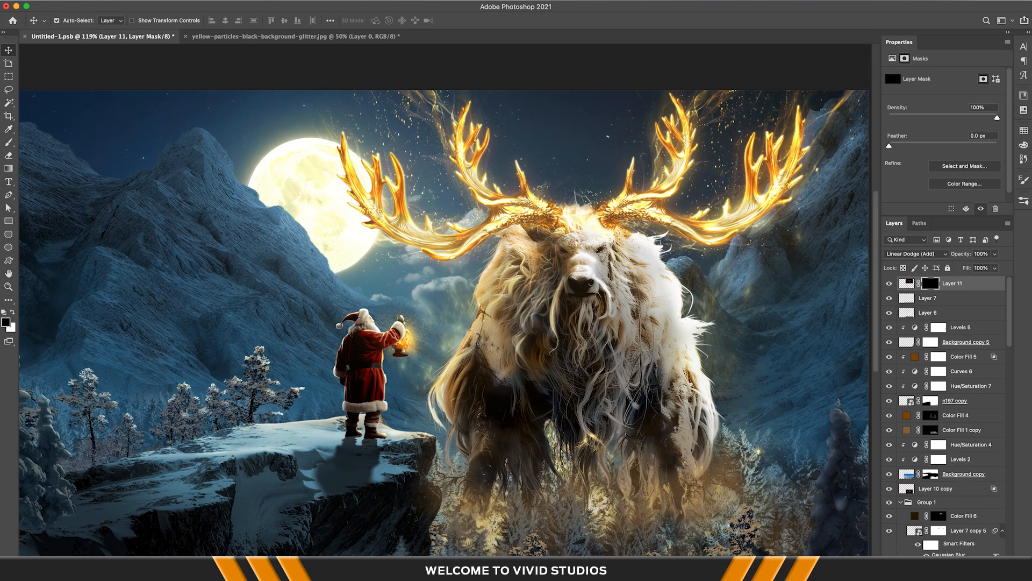
Paint white on the Layer 11 mask with a Soft Round brush at 500 and 300 px to reveal glitter between the antlers
{"action": "key", "text": "b"}
{"action": "right_click", "coordinate": [526, 222]}
{"action": "left_click_drag", "start_coordinate": [760, 400], "coordinate": [760, 329]}
{"action": "left_click", "coordinate": [630, 347]}
{"action": "left_click", "coordinate": [624, 251]}
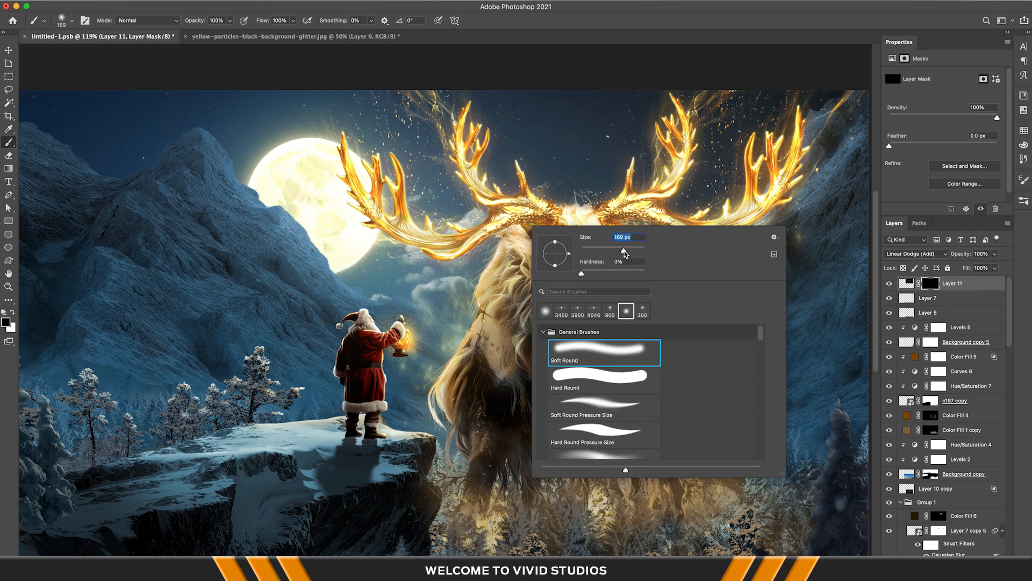
{"action": "type", "text": "400"}
{"action": "key", "text": "Return"}
{"action": "key", "text": "bracketright"}
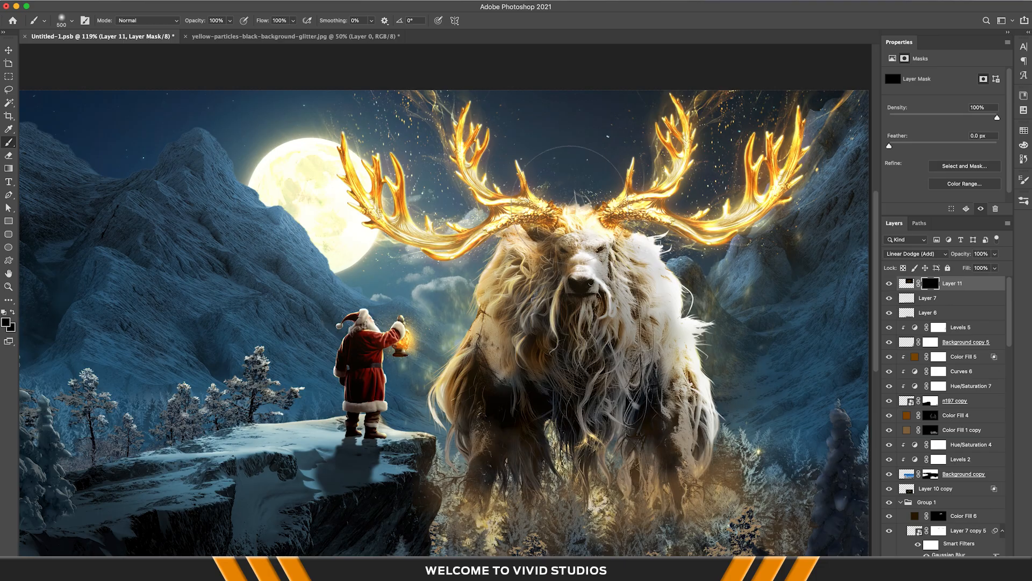
{"action": "key", "text": "x"}
{"action": "left_click", "coordinate": [570, 200]}
{"action": "left_click", "coordinate": [629, 199]}
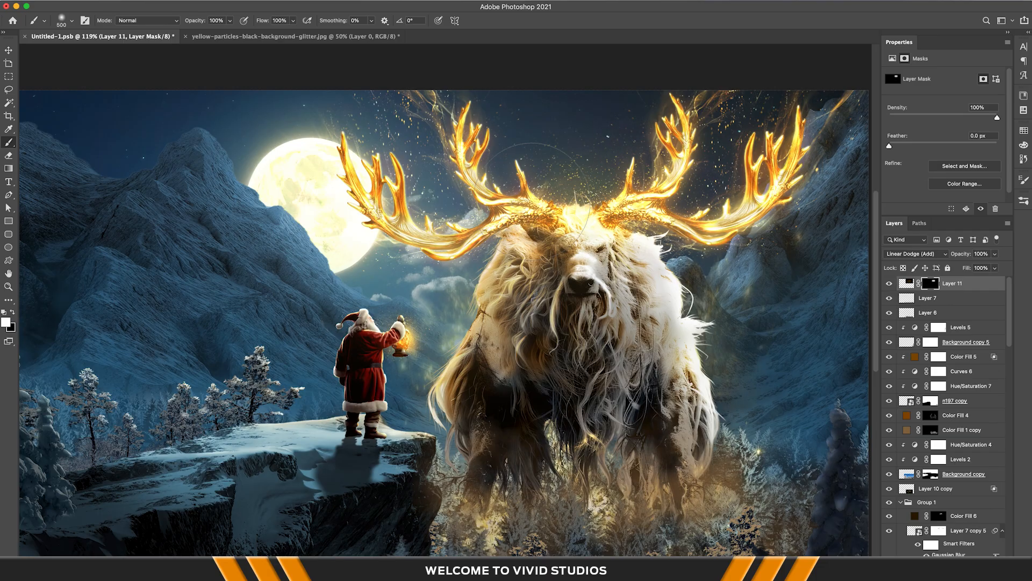
{"action": "left_click", "coordinate": [505, 196]}
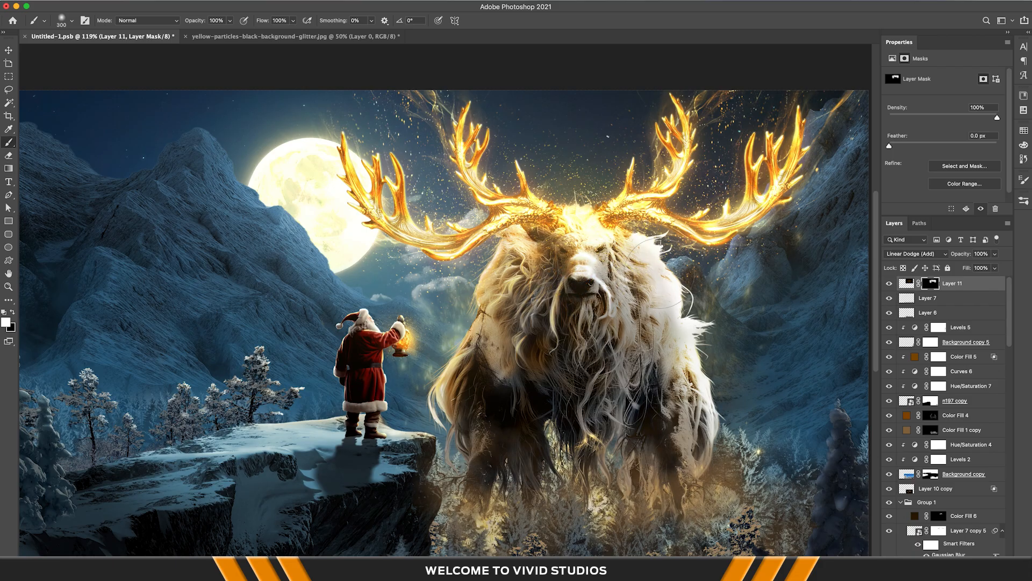
{"action": "scroll", "coordinate": [680, 290], "scroll_direction": "down", "scroll_amount": 2}
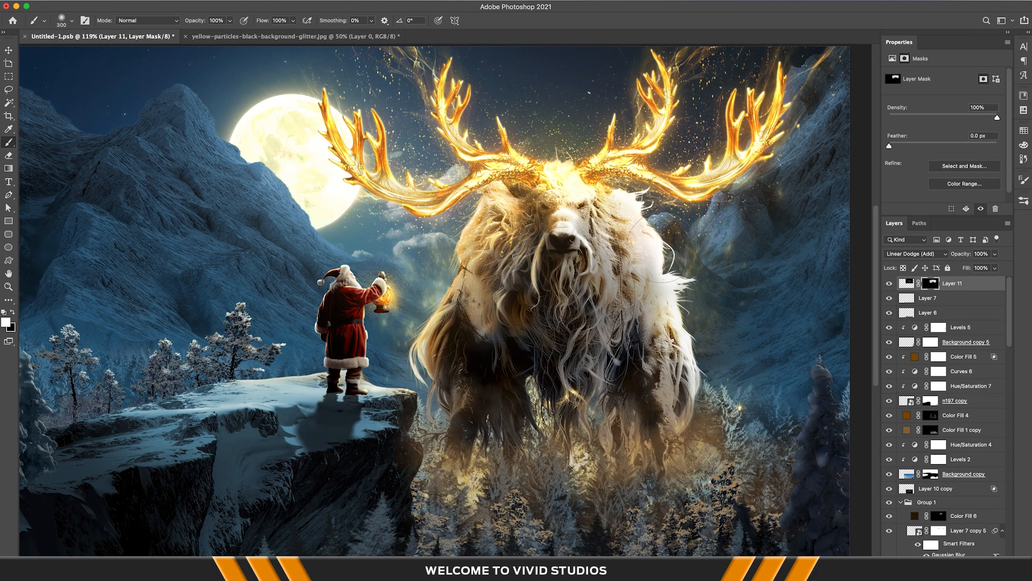
{"action": "scroll", "coordinate": [666, 243], "scroll_direction": "down", "scroll_amount": 1}
{"action": "scroll", "coordinate": [446, 302], "scroll_direction": "up", "scroll_amount": 1}
{"action": "key", "text": "x"}
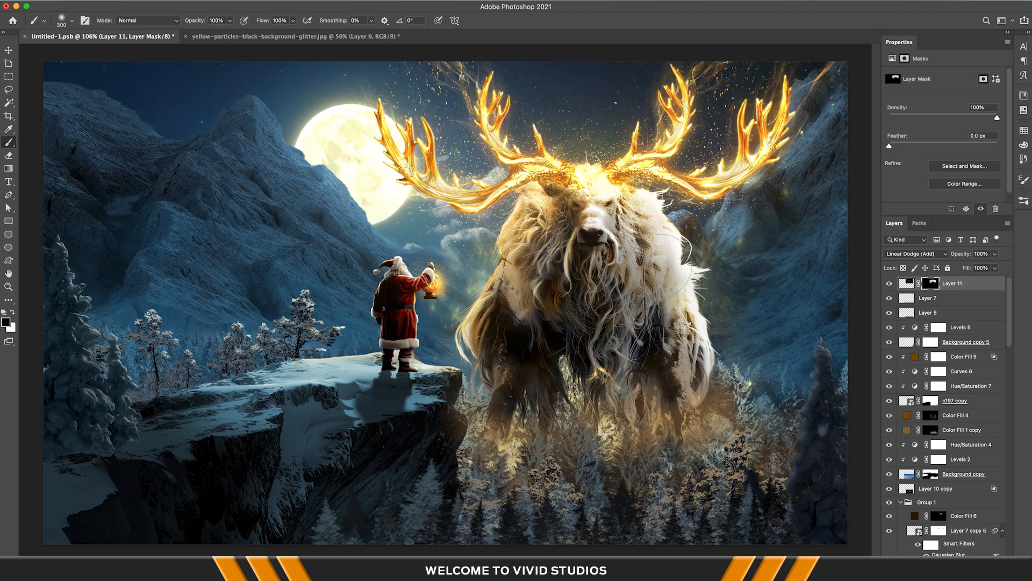
Duplicate the masked glitter layer directly below Layer 11 and move the copy down over the trees at the beast's feet
{"action": "key", "text": "v"}
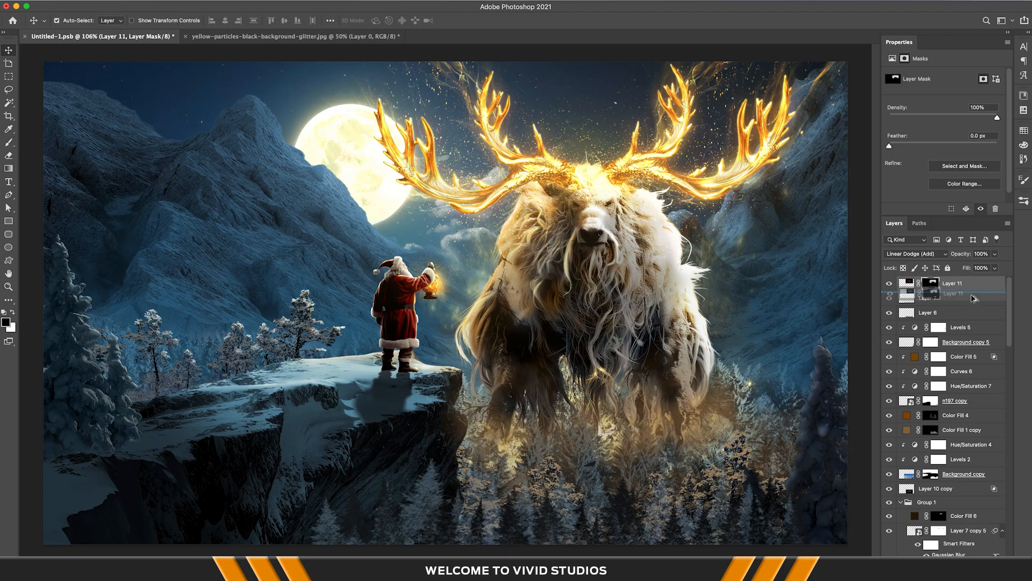
{"action": "key", "text": "ctrl+j"}
{"action": "key", "text": "ctrl+t"}
{"action": "left_click_drag", "start_coordinate": [690, 203], "coordinate": [693, 455]}
{"action": "key", "text": "Return"}
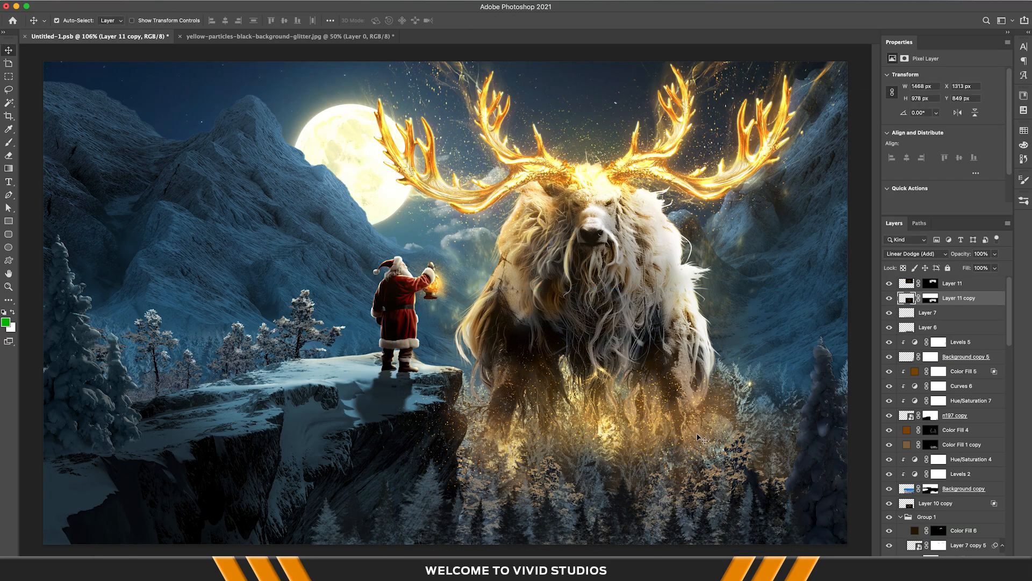
Paint the Layer 11 copy mask with the 300 px brush, using black over the beast's legs and white over the treetops
{"action": "left_click", "coordinate": [931, 300]}
{"action": "key", "text": "b"}
{"action": "key", "text": "d"}
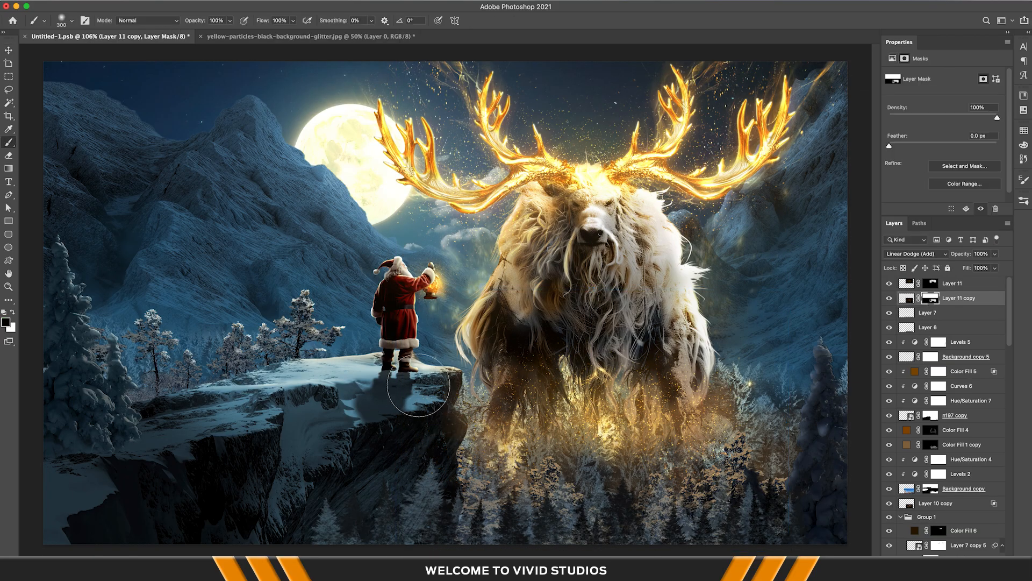
{"action": "mouse_move", "coordinate": [505, 365]}
{"action": "left_mouse_down"}
{"action": "mouse_move", "coordinate": [715, 381]}
{"action": "mouse_move", "coordinate": [606, 372]}
{"action": "mouse_move", "coordinate": [498, 385]}
{"action": "mouse_move", "coordinate": [672, 374]}
{"action": "left_mouse_up"}
{"action": "key", "text": "x"}
{"action": "left_click", "coordinate": [586, 461]}
{"action": "left_click", "coordinate": [646, 439]}
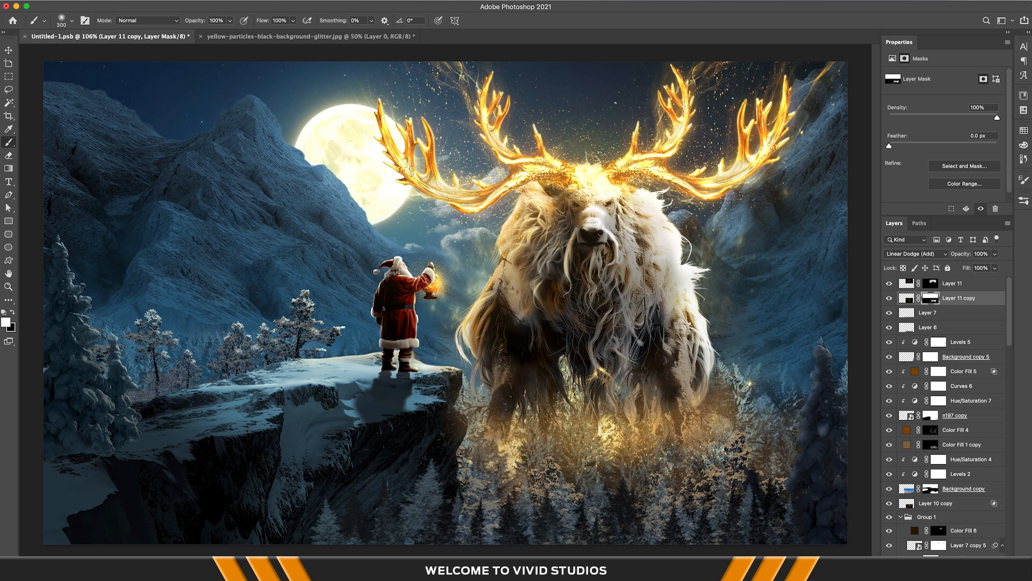
{"action": "key", "text": "x"}
Add a clipped Exposure adjustment above Layer 4 and set its exposure to -0.50
{"action": "scroll", "coordinate": [656, 371], "scroll_direction": "down", "scroll_amount": 2}
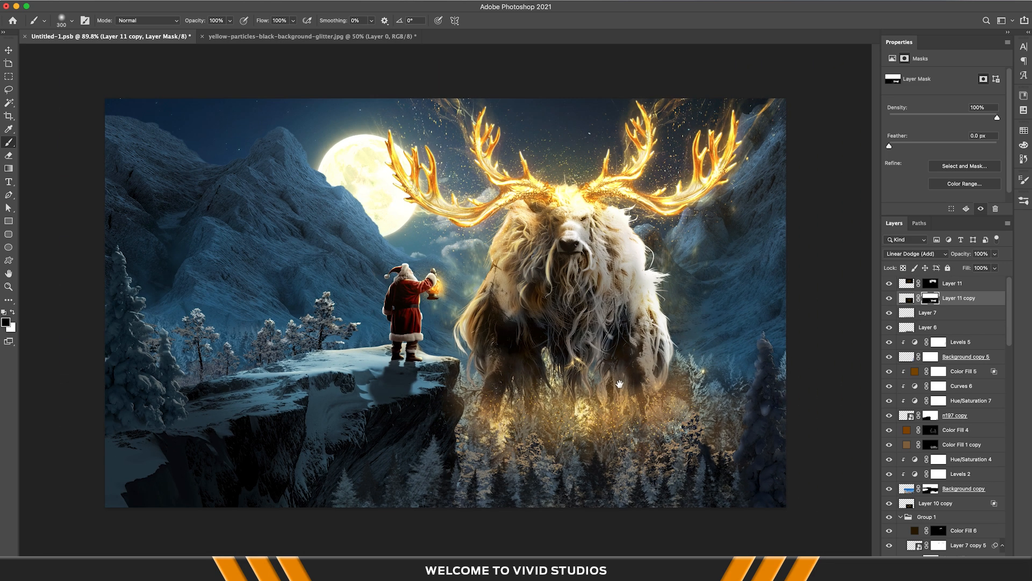
{"action": "key", "text": "v"}
{"action": "left_click", "coordinate": [426, 252]}
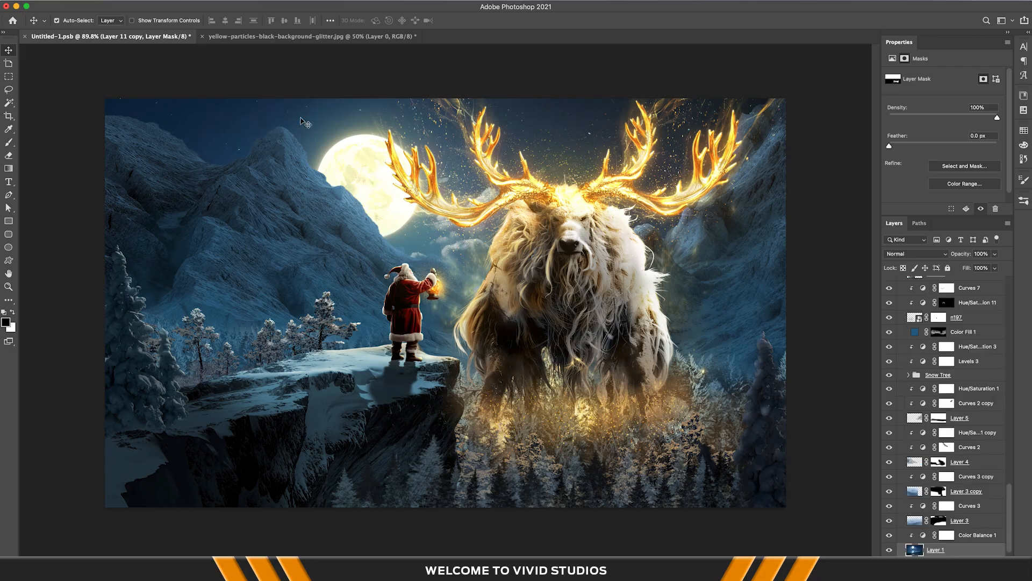
{"action": "scroll", "coordinate": [928, 483], "scroll_direction": "down", "scroll_amount": 3}
{"action": "left_click", "coordinate": [963, 485]}
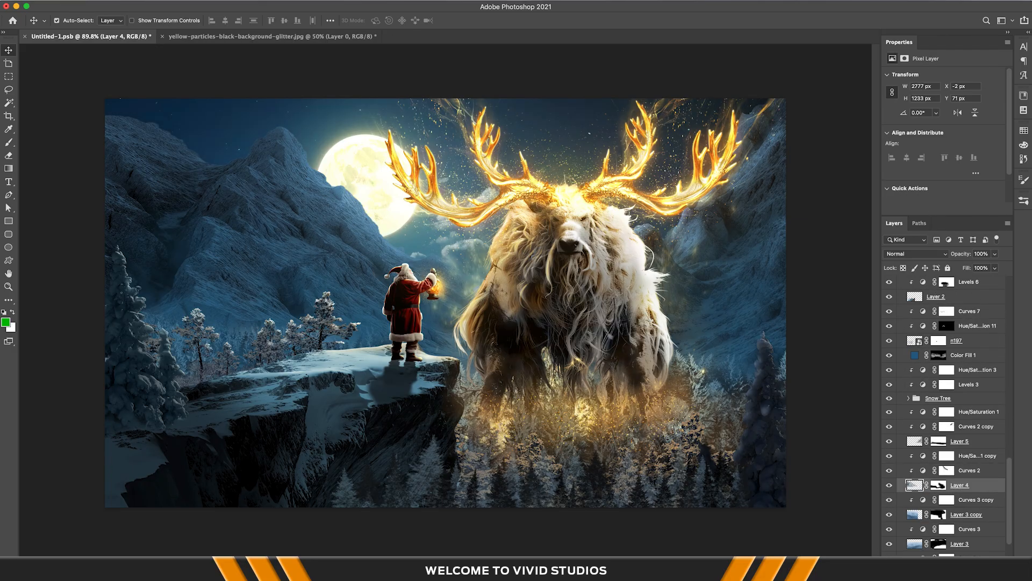
{"action": "left_click", "coordinate": [951, 559]}
{"action": "left_click", "coordinate": [956, 404]}
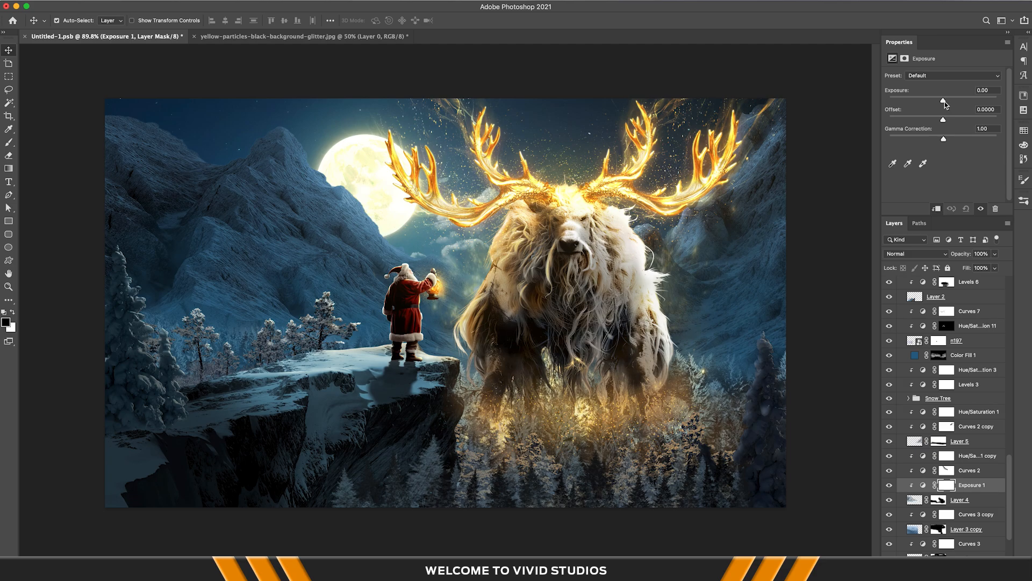
{"action": "left_click_drag", "start_coordinate": [944, 102], "coordinate": [936, 101]}
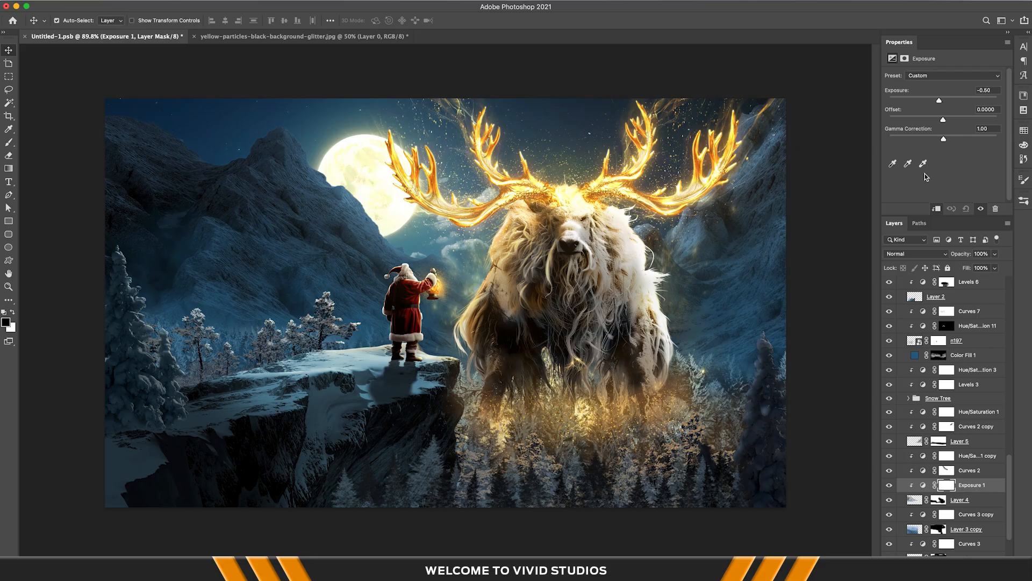
Invert the Exposure 1 mask to black and paint white over the left mountain with the 300 px soft brush
{"action": "left_click", "coordinate": [945, 486]}
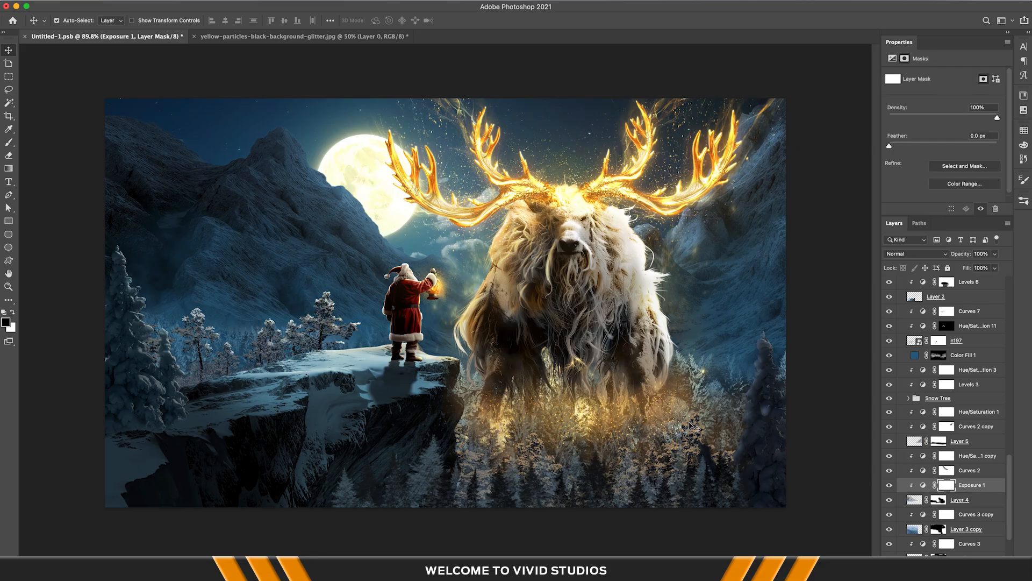
{"action": "key", "text": "super+i"}
{"action": "key", "text": "b"}
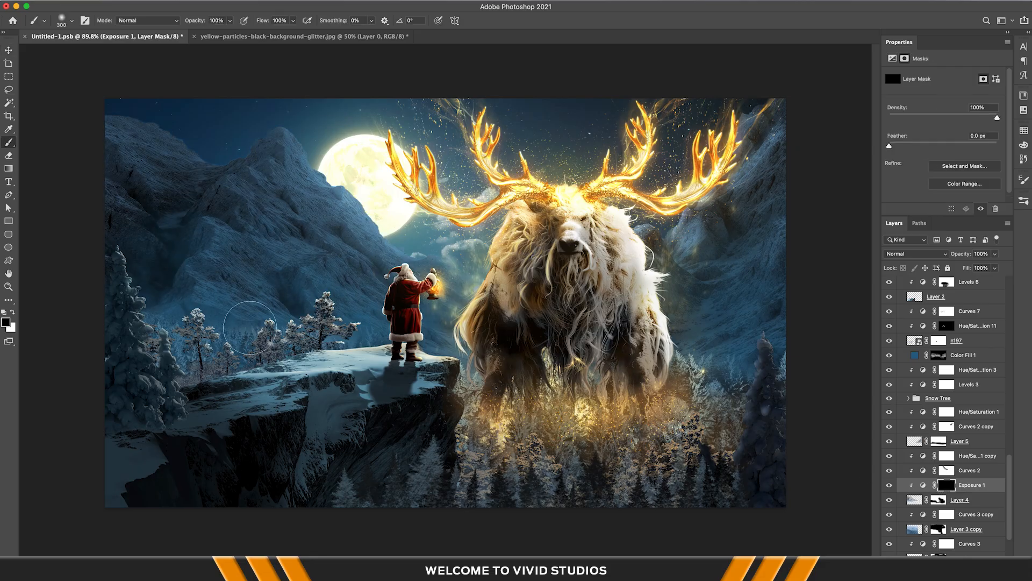
{"action": "key", "text": "x"}
{"action": "mouse_move", "coordinate": [118, 136]}
{"action": "left_mouse_down"}
{"action": "mouse_move", "coordinate": [196, 180]}
{"action": "mouse_move", "coordinate": [138, 303]}
{"action": "mouse_move", "coordinate": [118, 240]}
{"action": "mouse_move", "coordinate": [112, 143]}
{"action": "mouse_move", "coordinate": [165, 316]}
{"action": "mouse_move", "coordinate": [221, 284]}
{"action": "mouse_move", "coordinate": [203, 234]}
{"action": "mouse_move", "coordinate": [230, 161]}
{"action": "mouse_move", "coordinate": [258, 147]}
{"action": "mouse_move", "coordinate": [172, 249]}
{"action": "mouse_move", "coordinate": [275, 270]}
{"action": "mouse_move", "coordinate": [218, 228]}
{"action": "mouse_move", "coordinate": [198, 308]}
{"action": "mouse_move", "coordinate": [211, 222]}
{"action": "mouse_move", "coordinate": [175, 304]}
{"action": "mouse_move", "coordinate": [123, 327]}
{"action": "mouse_move", "coordinate": [151, 158]}
{"action": "mouse_move", "coordinate": [196, 132]}
{"action": "mouse_move", "coordinate": [230, 151]}
{"action": "left_mouse_up"}
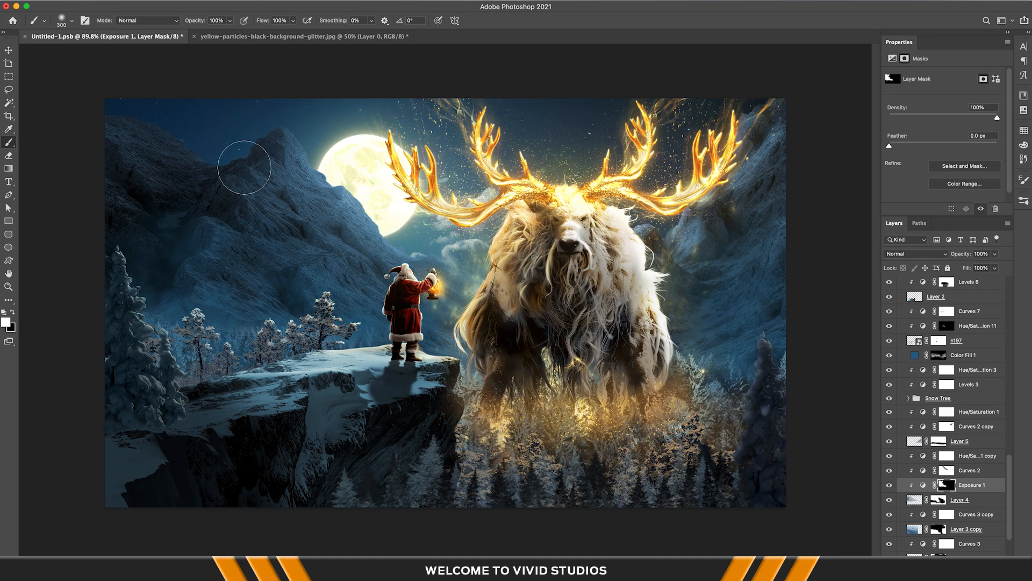
Set the brush flow to 26% and its size to 600 px for softer painting on the Exposure 1 mask
{"action": "key", "text": "bracketleft"}
{"action": "key", "text": "bracketleft"}
{"action": "key", "text": "bracketleft"}
{"action": "key", "text": "bracketleft"}
{"action": "key", "text": "bracketleft"}
{"action": "key", "text": "bracketleft"}
{"action": "key", "text": "bracketleft"}
{"action": "left_click", "coordinate": [293, 20]}
{"action": "left_click", "coordinate": [258, 34]}
{"action": "left_click", "coordinate": [372, 11]}
{"action": "key", "text": "bracketright"}
{"action": "key", "text": "bracketright"}
{"action": "key", "text": "bracketright"}
{"action": "key", "text": "bracketright"}
{"action": "key", "text": "bracketright"}
{"action": "key", "text": "bracketright"}
{"action": "key", "text": "bracketright"}
{"action": "key", "text": "bracketright"}
{"action": "key", "text": "bracketright"}
{"action": "key", "text": "bracketright"}
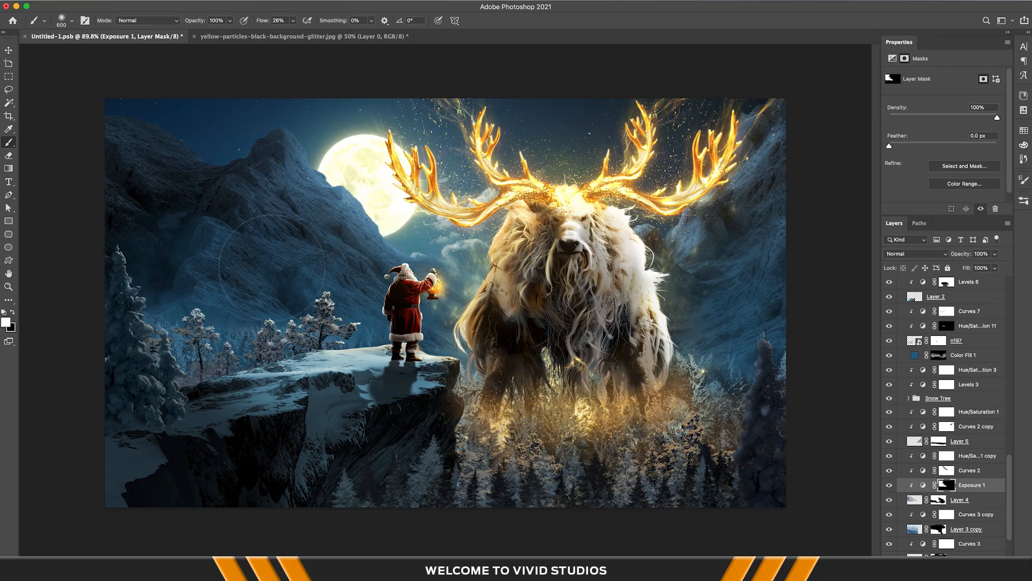
{"action": "key", "text": "v"}
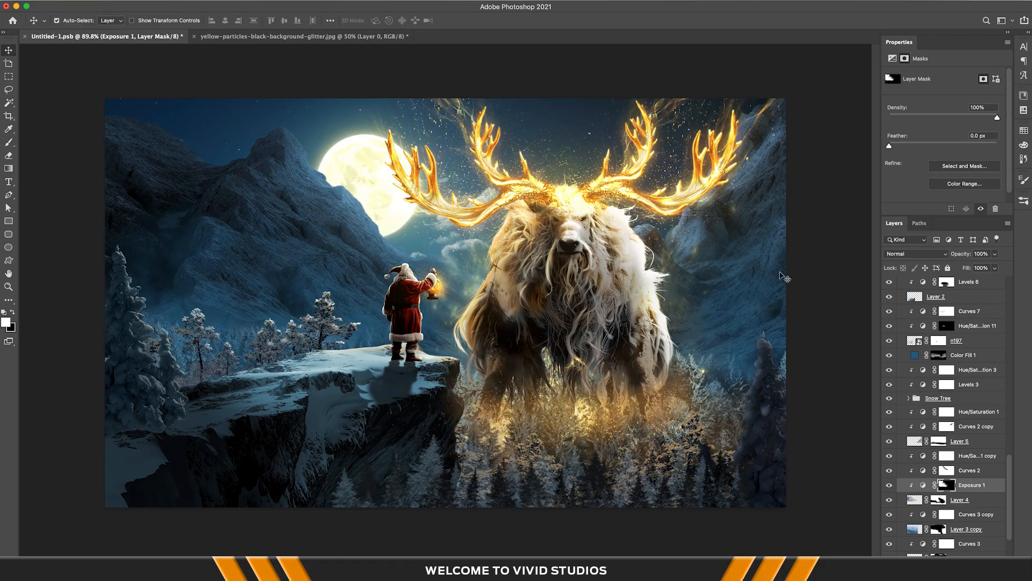
Add a clipped Exposure adjustment above Layer 5 and lower its exposure to darken the right-hand mountain
{"action": "left_click", "coordinate": [962, 355]}
{"action": "scroll", "coordinate": [962, 387], "scroll_direction": "down", "scroll_amount": 3}
{"action": "left_click", "coordinate": [973, 405]}
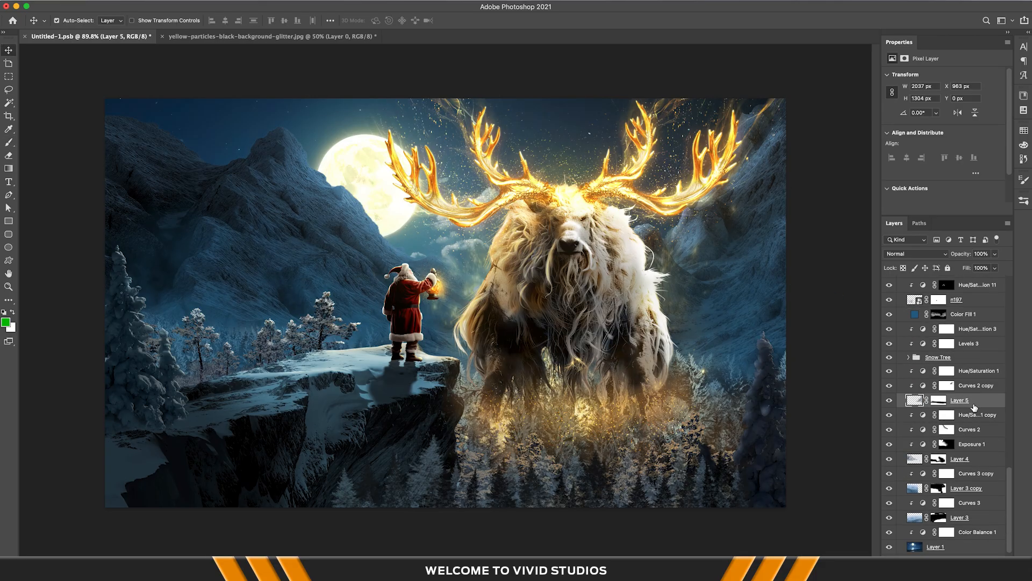
{"action": "left_click", "coordinate": [969, 407]}
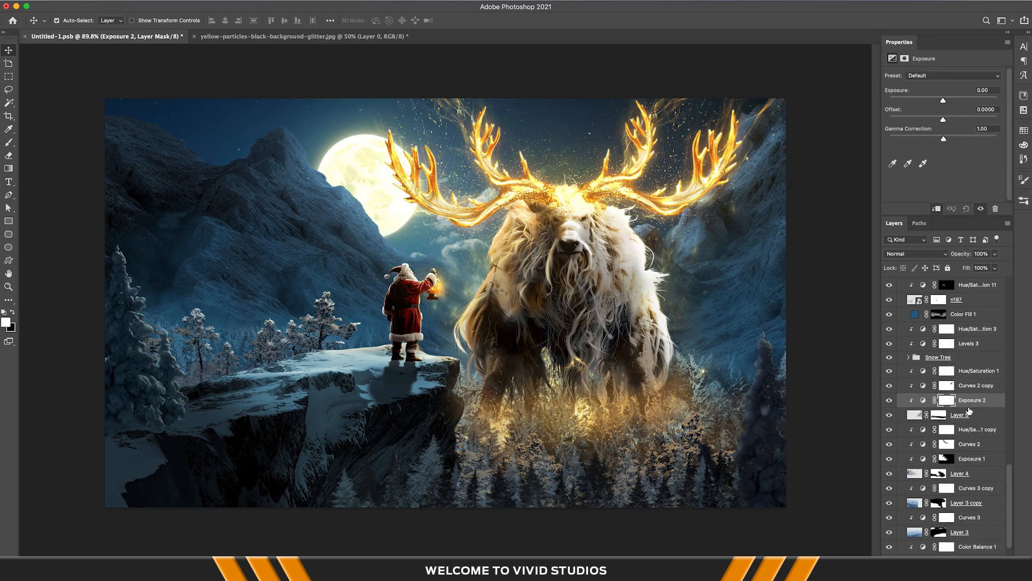
{"action": "left_click_drag", "start_coordinate": [944, 103], "coordinate": [936, 105]}
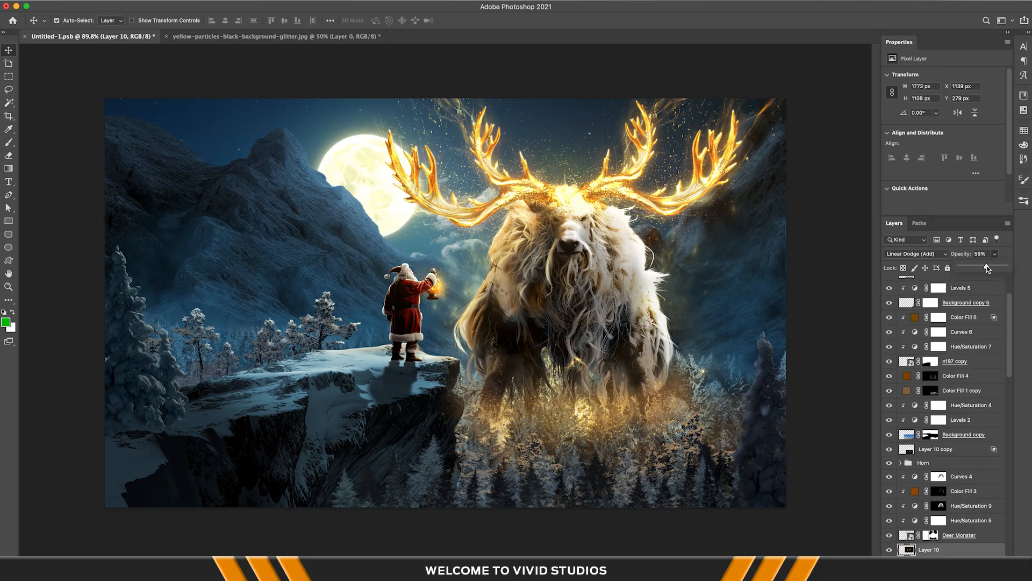
Reduce the opacity of the Linear Dodge (Add) Layer 10 behind the beast
{"action": "left_click_drag", "start_coordinate": [978, 269], "coordinate": [975, 269]}
{"action": "scroll", "coordinate": [526, 341], "scroll_direction": "up", "scroll_amount": 3}
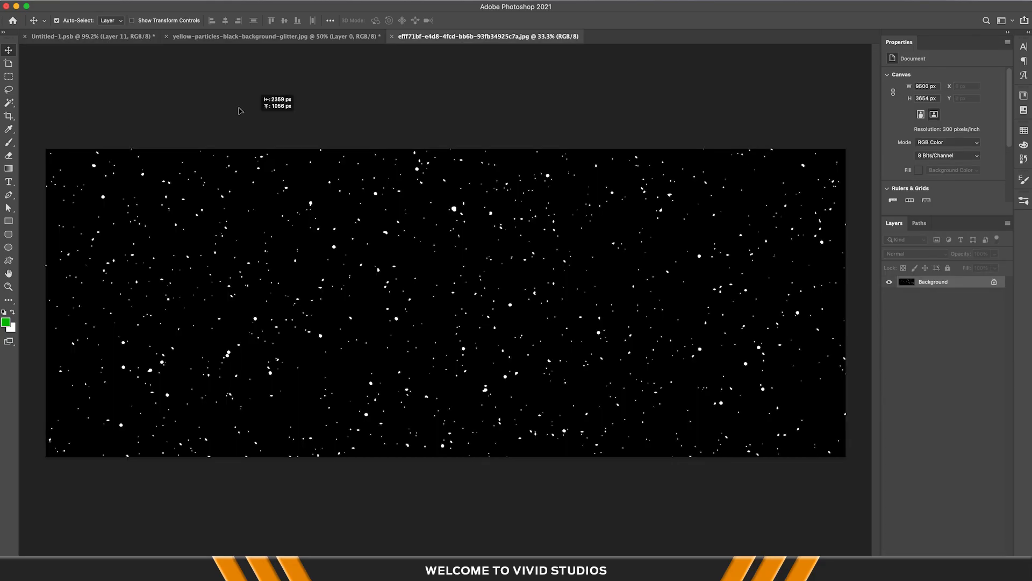
Bring the white-specks-on-black image into the composite as the top layer and scale it to 32.45% across the upper canvas
{"action": "left_click_drag", "start_coordinate": [239, 103], "coordinate": [335, 190]}
{"action": "key", "text": "super+t"}
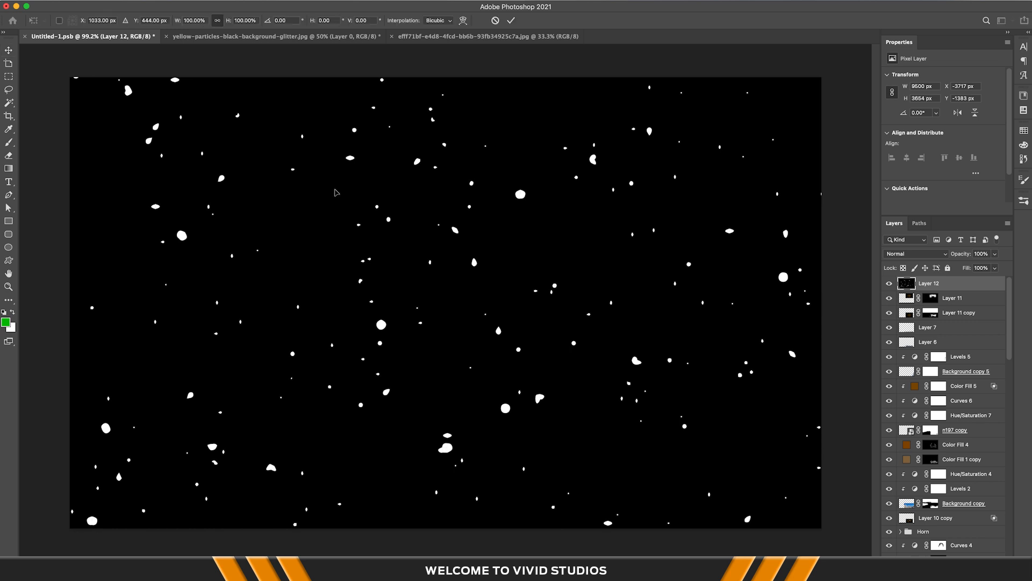
{"action": "scroll", "coordinate": [344, 207], "scroll_direction": "down", "scroll_amount": 5}
{"action": "left_click_drag", "start_coordinate": [660, 280], "coordinate": [357, 278]}
{"action": "scroll", "coordinate": [335, 271], "scroll_direction": "down", "scroll_amount": 3}
{"action": "scroll", "coordinate": [333, 269], "scroll_direction": "up", "scroll_amount": 4}
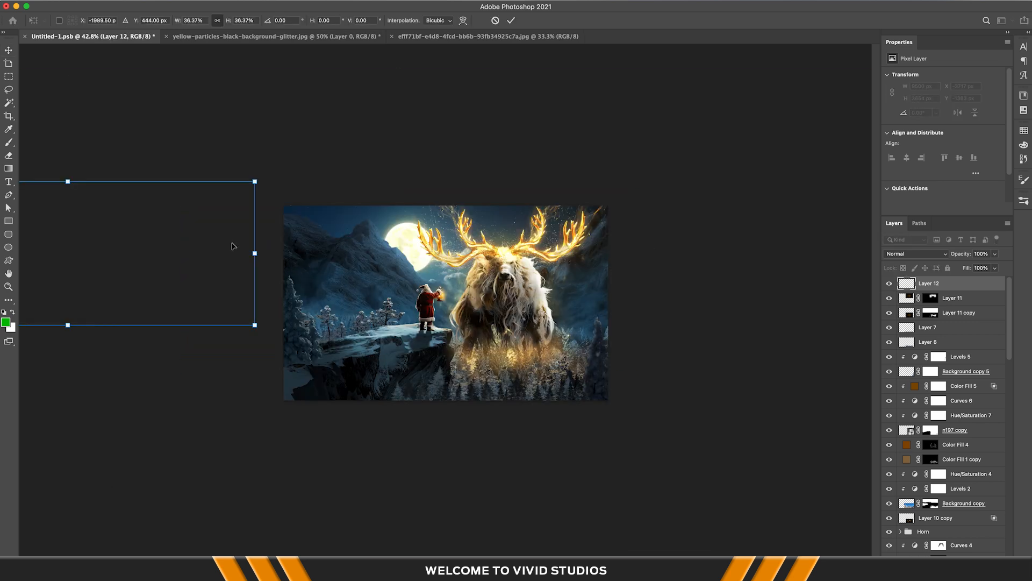
{"action": "left_click_drag", "start_coordinate": [229, 245], "coordinate": [629, 266]}
{"action": "left_click_drag", "start_coordinate": [650, 345], "coordinate": [615, 321]}
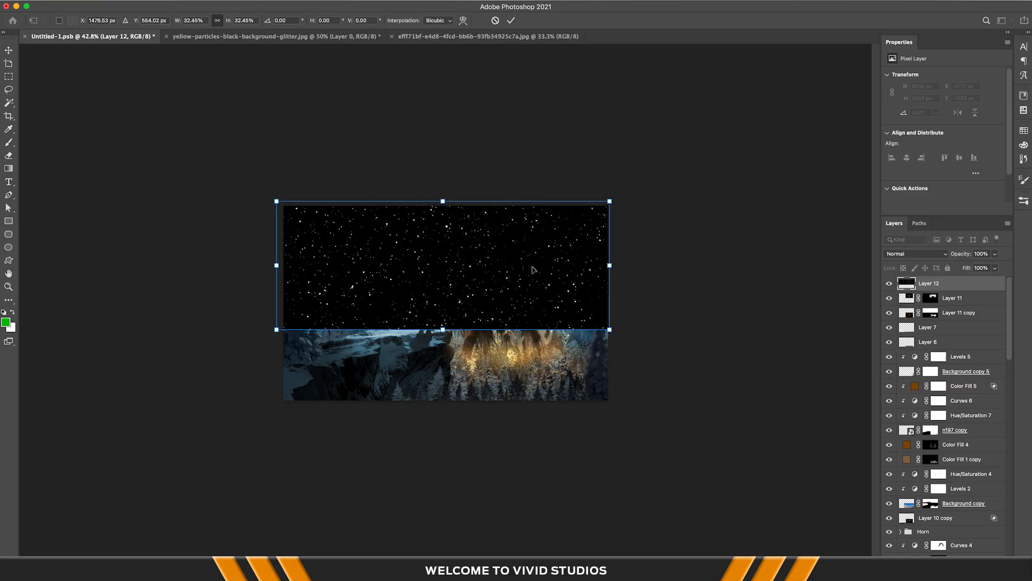
{"action": "key", "text": "Return"}
Scale Layer 12 down again to about 1886 × 726 px, anchored at the canvas's upper-left corner
{"action": "scroll", "coordinate": [489, 294], "scroll_direction": "up", "scroll_amount": 2}
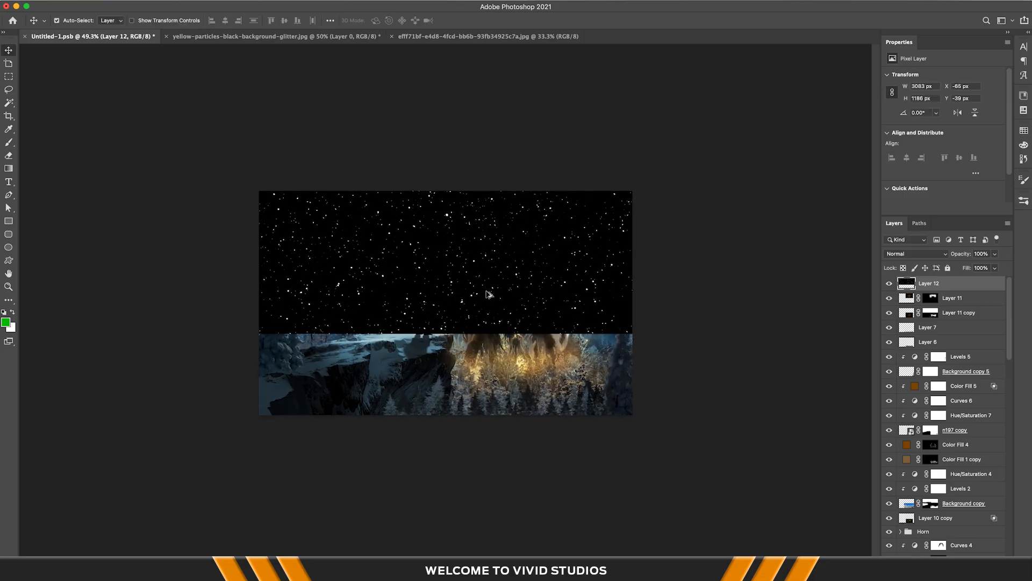
{"action": "key", "text": "ctrl+plus"}
{"action": "key", "text": "ctrl+plus"}
{"action": "key", "text": "ctrl+t"}
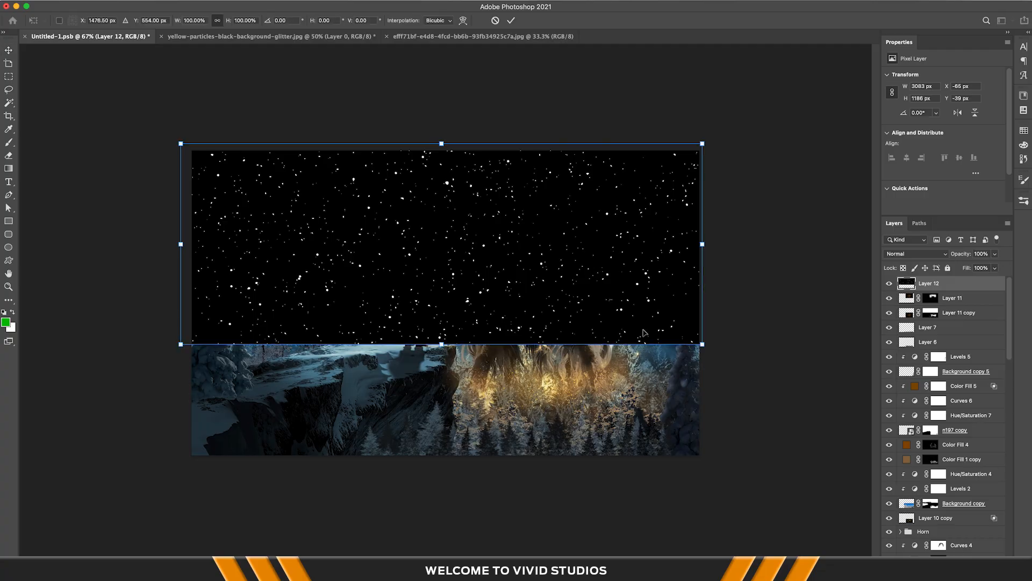
{"action": "left_click_drag", "start_coordinate": [701, 345], "coordinate": [500, 265]}
{"action": "key", "text": "Return"}
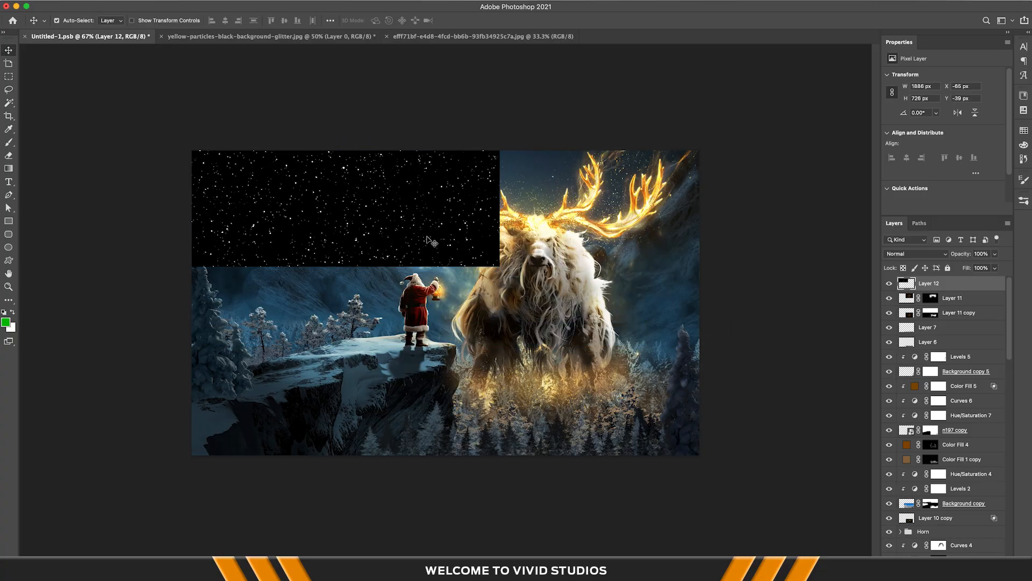
Tile copies of the speck layer across the whole canvas and merge them into one layer
{"action": "left_click_drag", "start_coordinate": [422, 237], "coordinate": [661, 465]}
{"action": "left_click", "coordinate": [947, 297], "text": "shift"}
{"action": "left_click", "coordinate": [932, 332]}
{"action": "left_click", "coordinate": [928, 356]}
{"action": "left_click", "coordinate": [938, 285], "text": "shift"}
{"action": "key", "text": "super+e"}
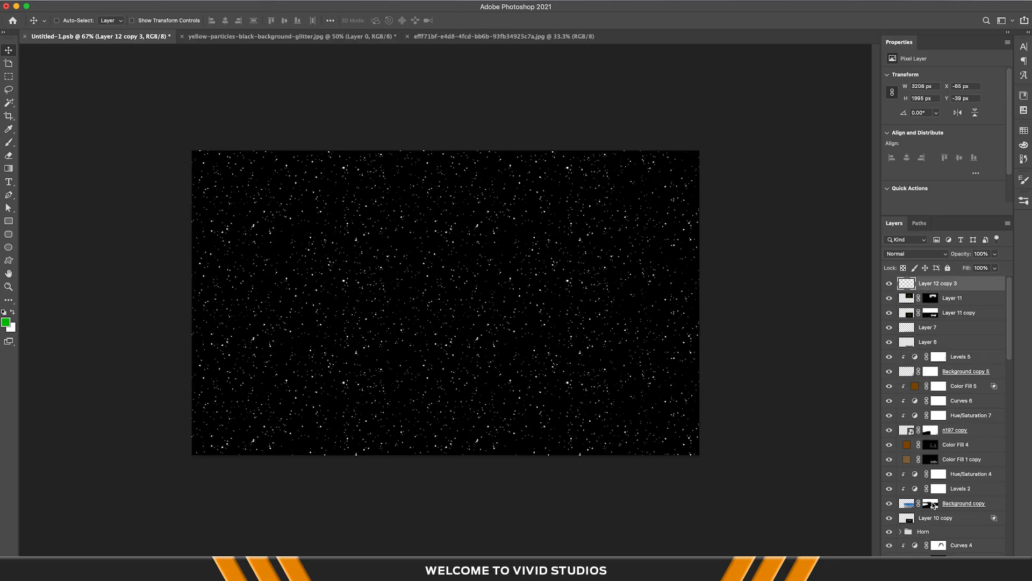
Add a mask to the merged snow layer, set its blend mode to Lighten, and invert the mask to black
{"action": "left_click", "coordinate": [933, 570]}
{"action": "left_click", "coordinate": [914, 253]}
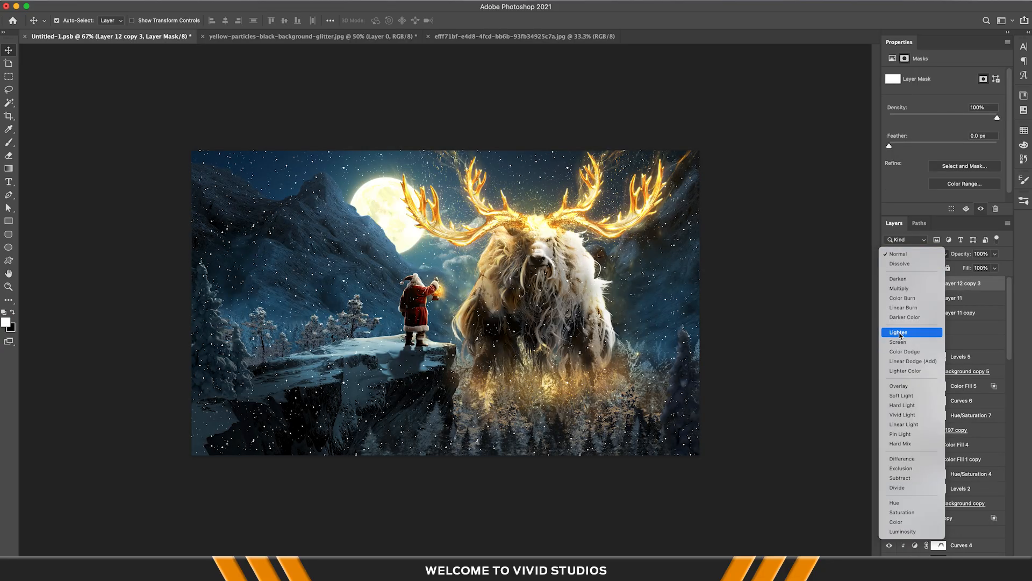
{"action": "left_click", "coordinate": [885, 334]}
{"action": "key", "text": "super+plus"}
{"action": "key", "text": "super+i"}
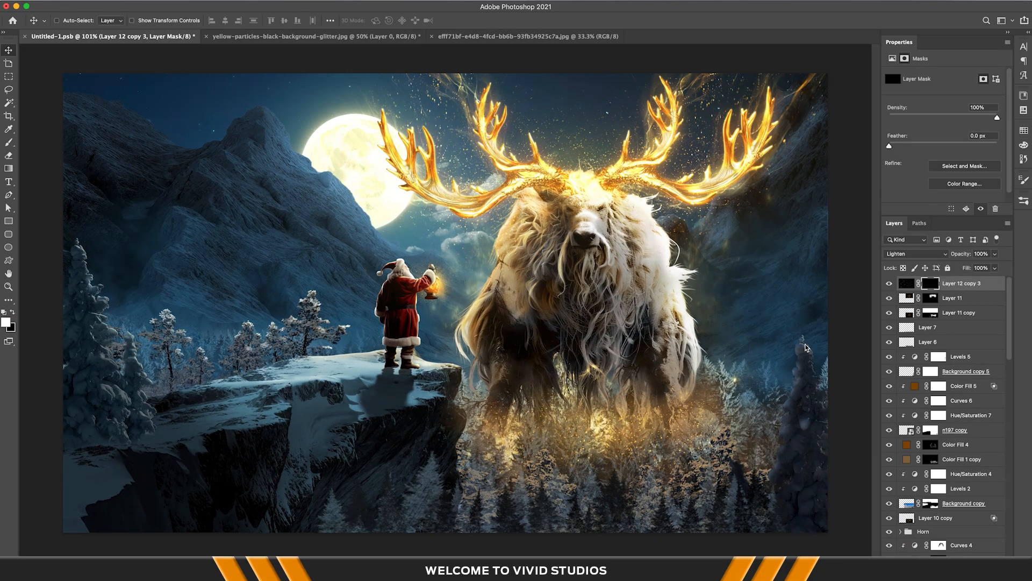
Paint white on the snow layer's mask with the 26% flow soft brush at 600 and 150 px to reveal snowflakes
{"action": "key", "text": "b"}
{"action": "mouse_move", "coordinate": [184, 225]}
{"action": "left_mouse_down"}
{"action": "mouse_move", "coordinate": [672, 328]}
{"action": "mouse_move", "coordinate": [489, 324]}
{"action": "mouse_move", "coordinate": [732, 368]}
{"action": "mouse_move", "coordinate": [582, 385]}
{"action": "mouse_move", "coordinate": [230, 331]}
{"action": "mouse_move", "coordinate": [85, 297]}
{"action": "mouse_move", "coordinate": [123, 224]}
{"action": "mouse_move", "coordinate": [515, 498]}
{"action": "mouse_move", "coordinate": [782, 499]}
{"action": "mouse_move", "coordinate": [494, 471]}
{"action": "mouse_move", "coordinate": [201, 493]}
{"action": "mouse_move", "coordinate": [234, 450]}
{"action": "mouse_move", "coordinate": [77, 498]}
{"action": "left_mouse_up"}
{"action": "key", "text": "bracketleft"}
{"action": "key", "text": "bracketleft"}
{"action": "key", "text": "bracketleft"}
{"action": "key", "text": "bracketleft"}
{"action": "key", "text": "bracketleft"}
{"action": "key", "text": "bracketleft"}
{"action": "key", "text": "bracketleft"}
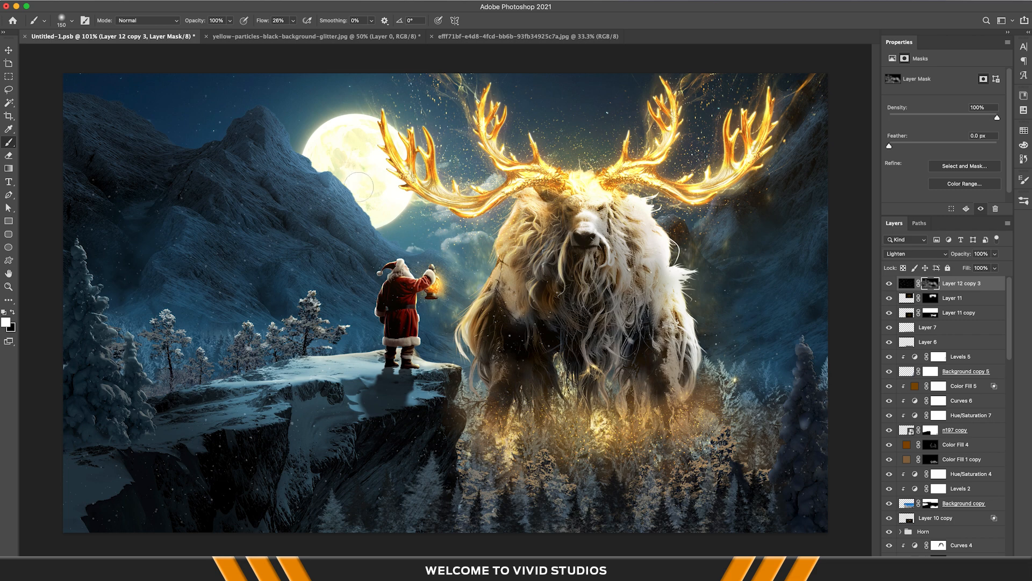
{"action": "key", "text": "bracketright"}
{"action": "key", "text": "bracketright"}
{"action": "key", "text": "bracketright"}
{"action": "key", "text": "bracketright"}
{"action": "key", "text": "bracketright"}
{"action": "key", "text": "bracketright"}
{"action": "key", "text": "bracketright"}
Apply a Motion Blur to the snow layer's pixels at an angle of -88° with a short distance
{"action": "key", "text": "v"}
{"action": "left_click", "coordinate": [906, 286]}
{"action": "left_click", "coordinate": [263, 7]}
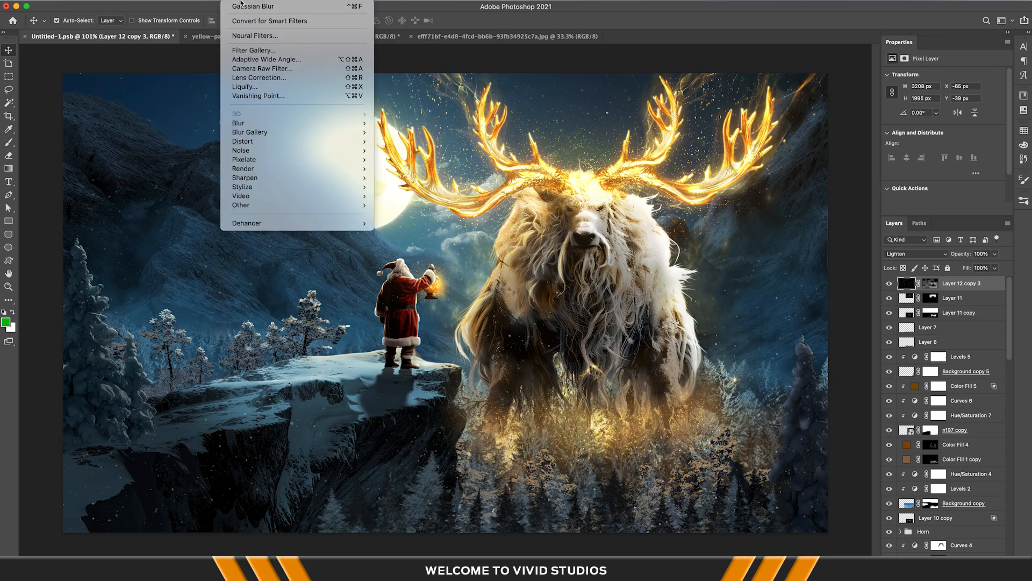
{"action": "mouse_move", "coordinate": [282, 123]}
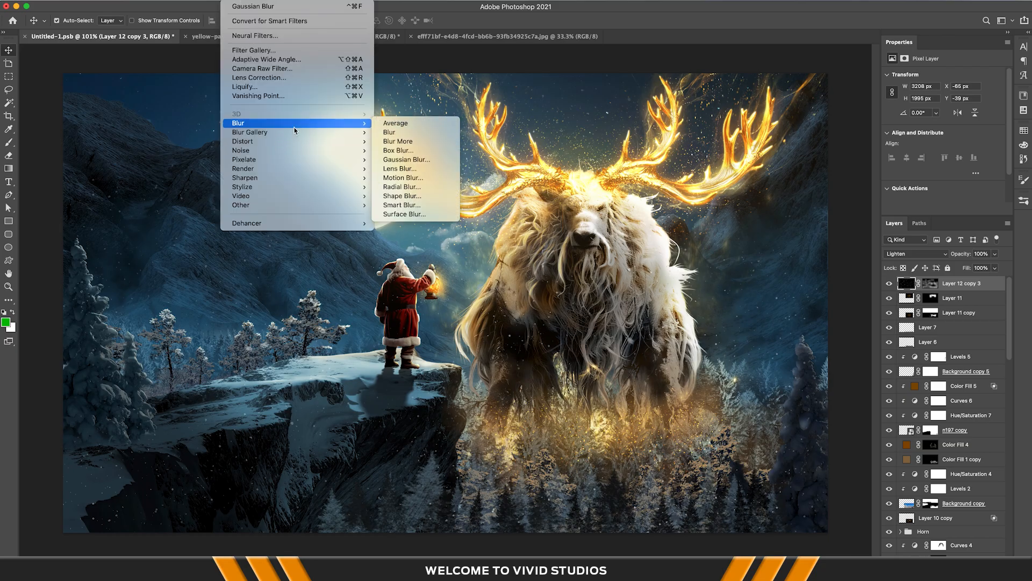
{"action": "left_click", "coordinate": [412, 177]}
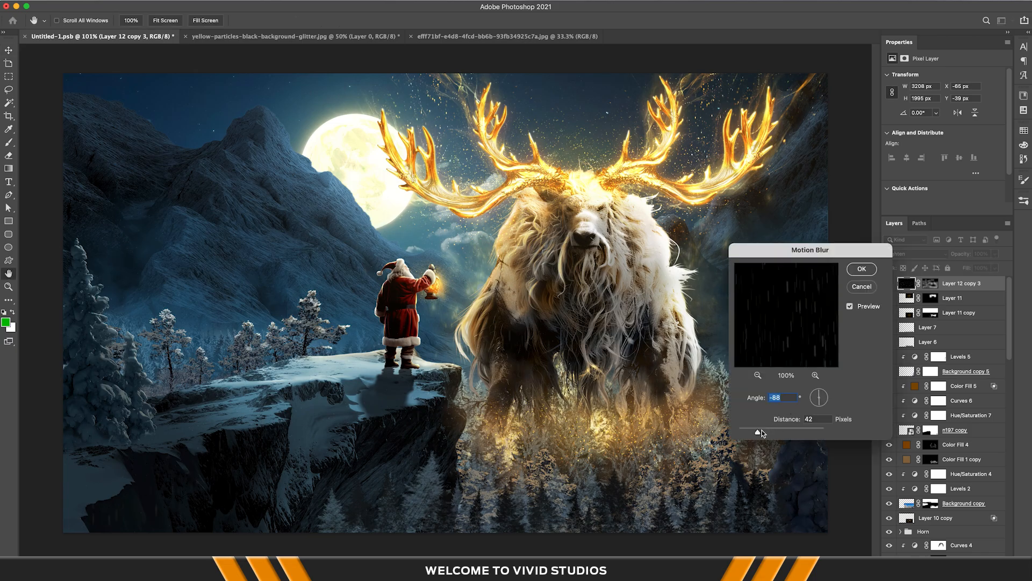
{"action": "left_click_drag", "start_coordinate": [743, 433], "coordinate": [745, 433]}
{"action": "left_click_drag", "start_coordinate": [745, 431], "coordinate": [743, 433]}
{"action": "left_click", "coordinate": [853, 272]}
Paint more white on the snow layer's mask with the 600 px brush to strengthen the snowfall over the scene
{"action": "key", "text": "b"}
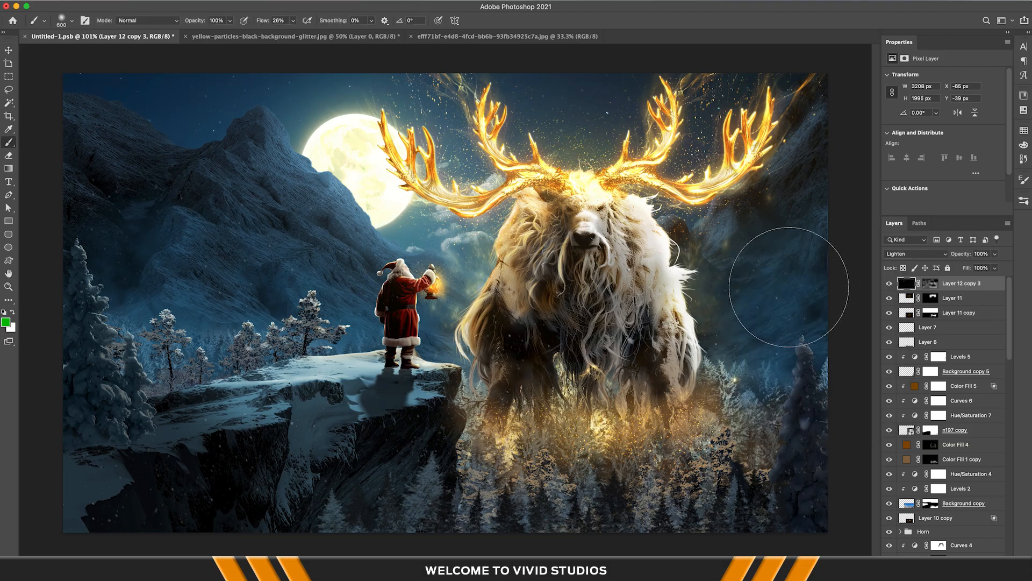
{"action": "left_click", "coordinate": [928, 285]}
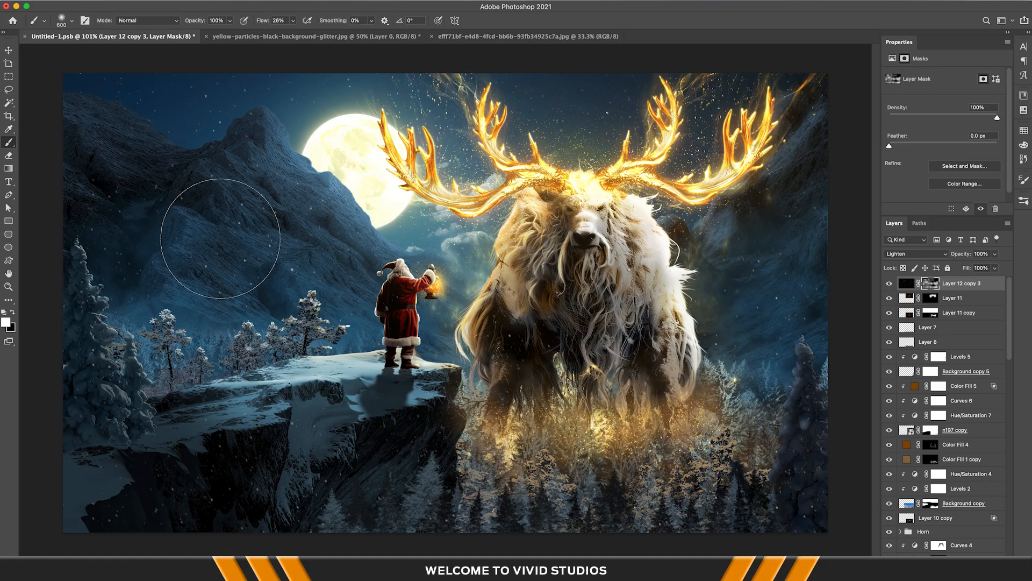
{"action": "scroll", "coordinate": [365, 307], "scroll_direction": "up", "scroll_amount": 1}
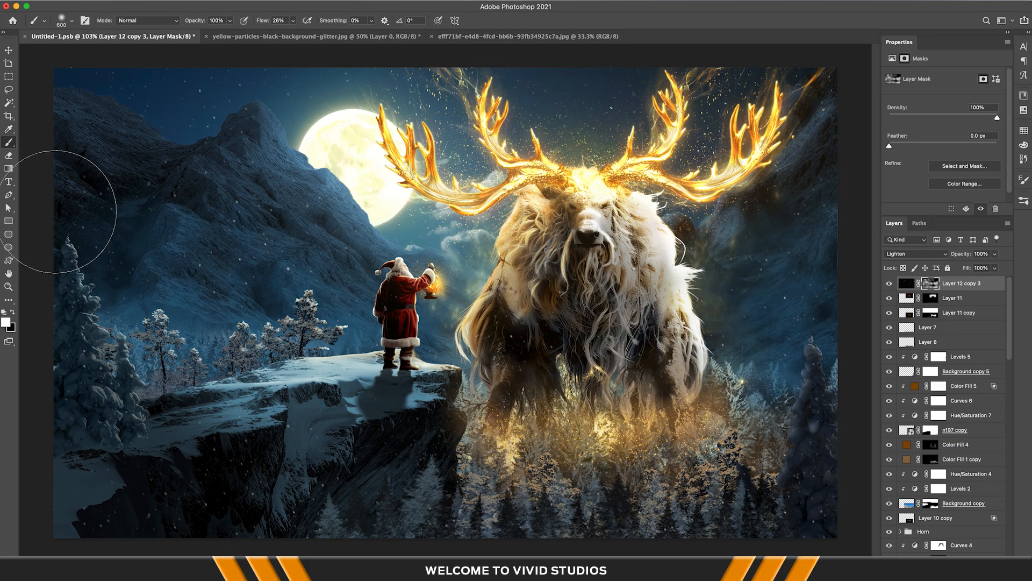
{"action": "left_click", "coordinate": [9, 50]}
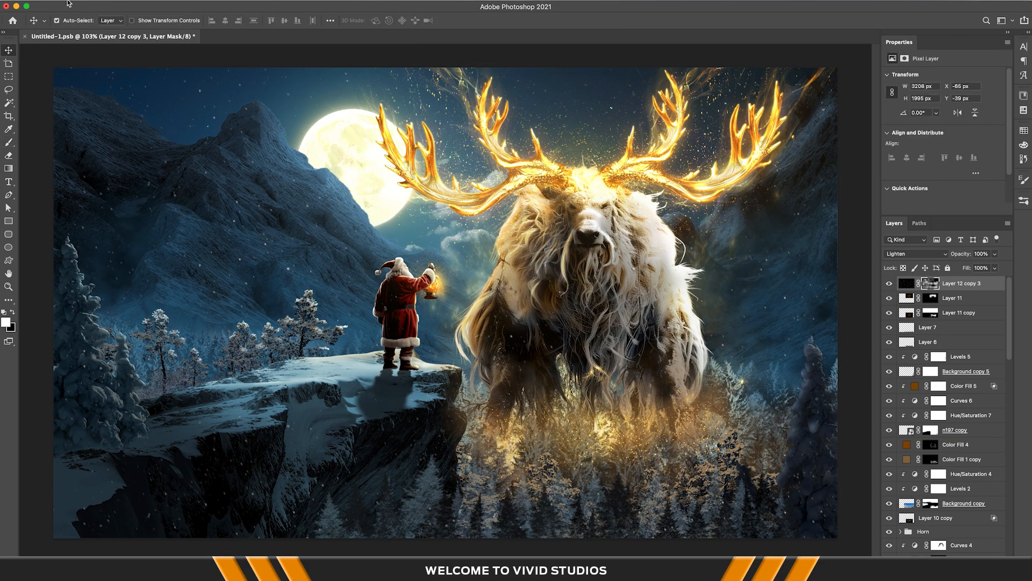
{"action": "left_click", "coordinate": [69, 2]}
{"action": "left_click", "coordinate": [88, 94]}
{"action": "left_click", "coordinate": [472, 209]}
{"action": "left_click", "coordinate": [73, 1]}
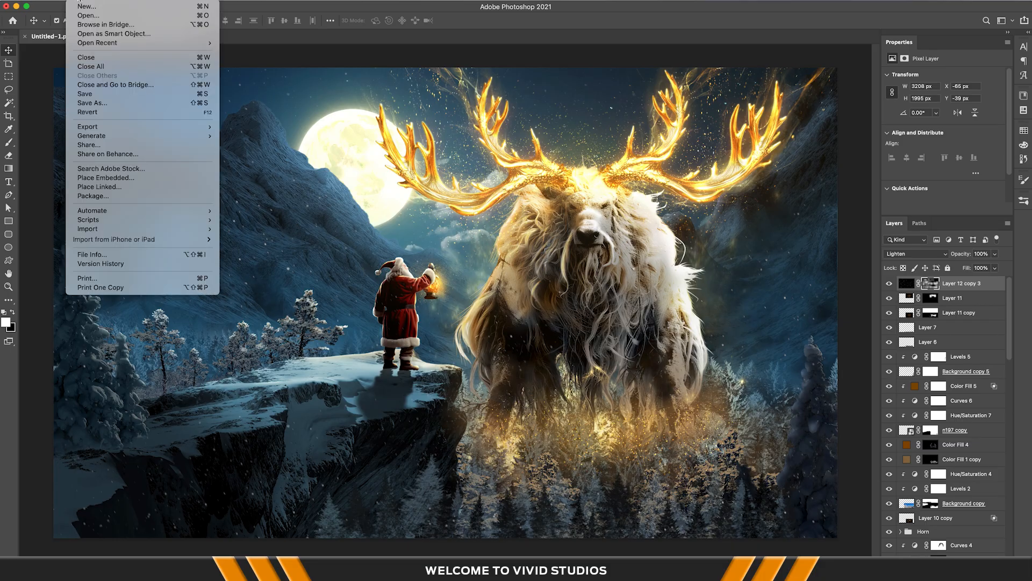
{"action": "left_click", "coordinate": [315, 67]}
Duplicate the Untitled-1.psb image as a new document named "Santa Deer"
{"action": "left_click", "coordinate": [116, 1]}
{"action": "left_click", "coordinate": [159, 127]}
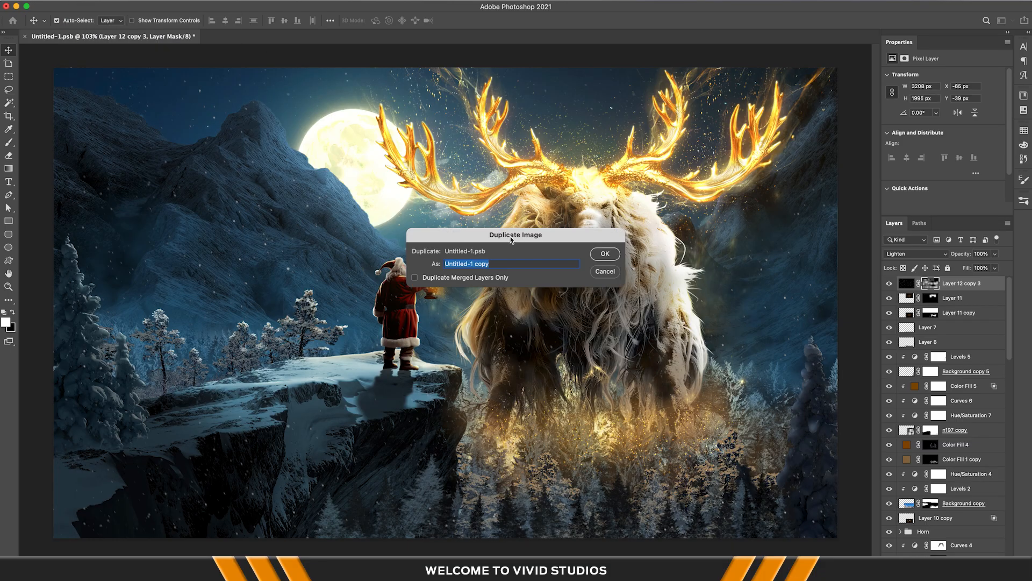
{"action": "type", "text": "Deer"}
{"action": "left_click", "coordinate": [607, 256]}
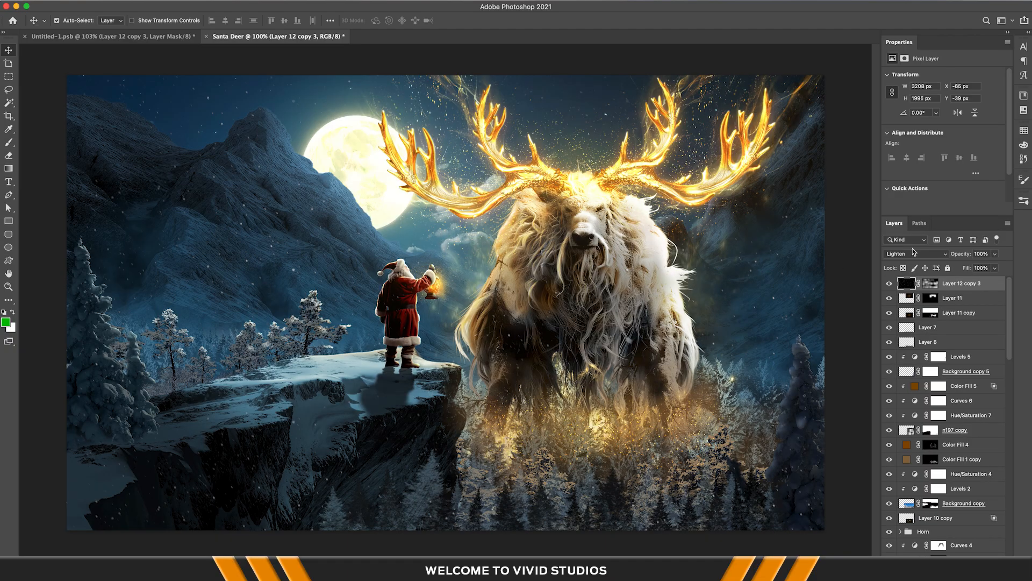
Flatten the Santa Deer image and crop it to the full canvas bounds with cropped pixels deleted
{"action": "left_click", "coordinate": [1007, 223]}
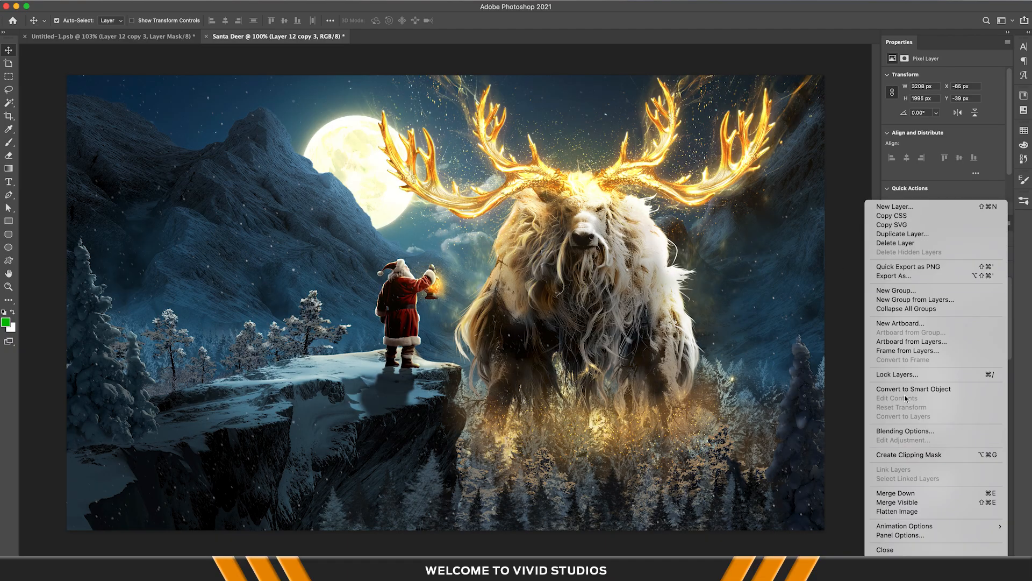
{"action": "left_click", "coordinate": [897, 511]}
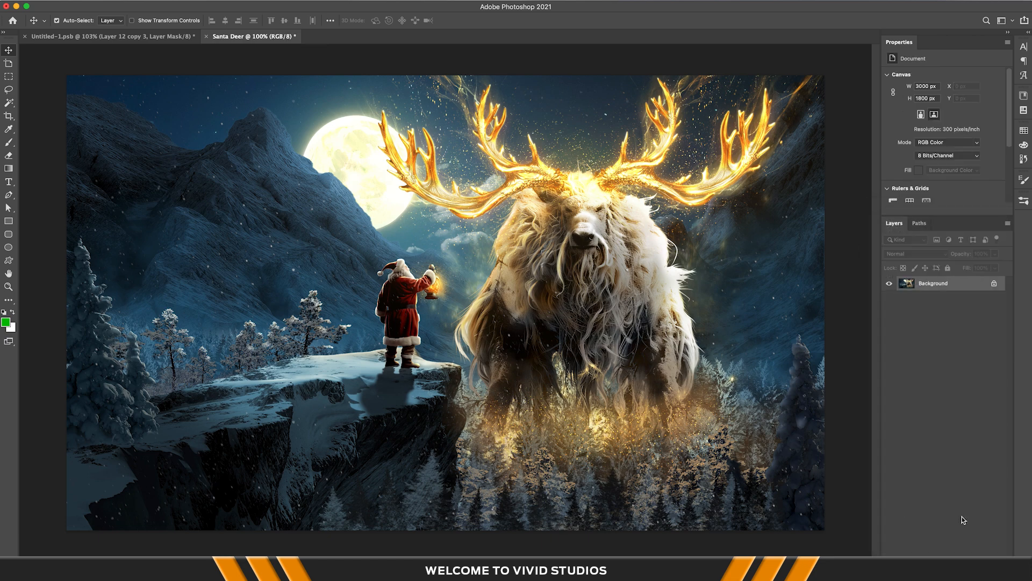
{"action": "left_click", "coordinate": [9, 115]}
{"action": "left_click", "coordinate": [442, 274]}
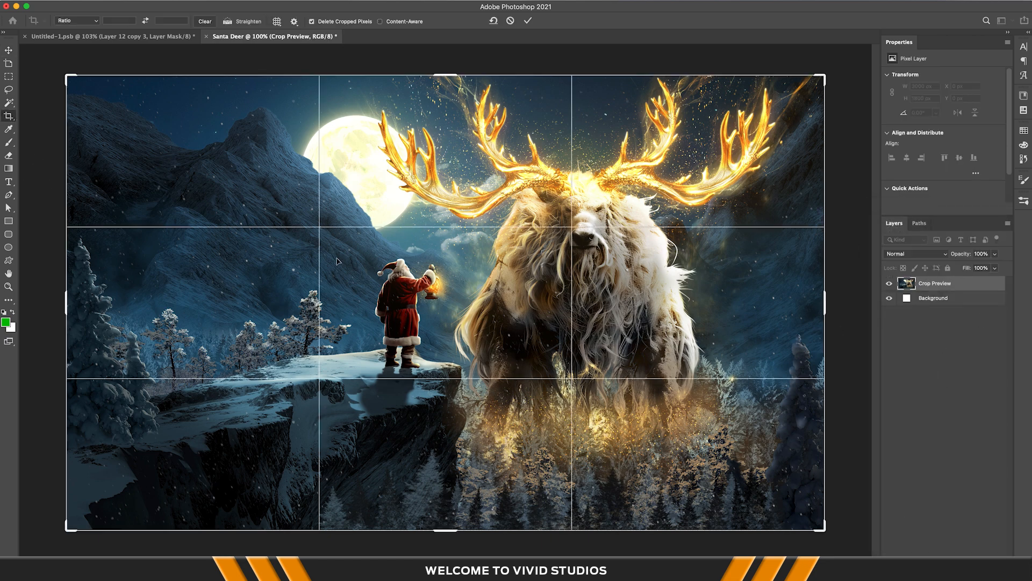
{"action": "left_click", "coordinate": [529, 22]}
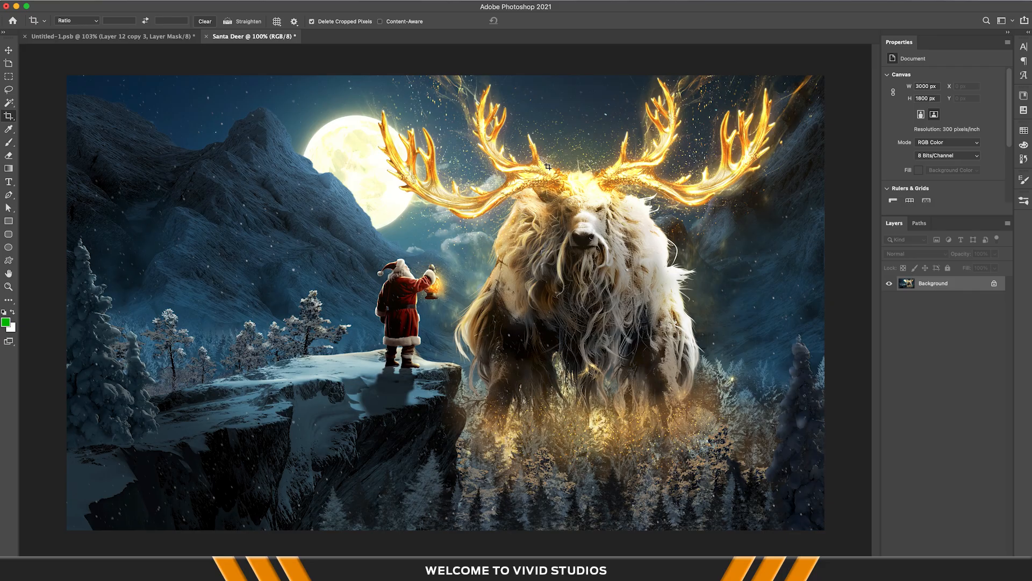
Unlock the flattened Background layer and convert it to a smart object
{"action": "key", "text": "v"}
{"action": "right_click", "coordinate": [978, 286]}
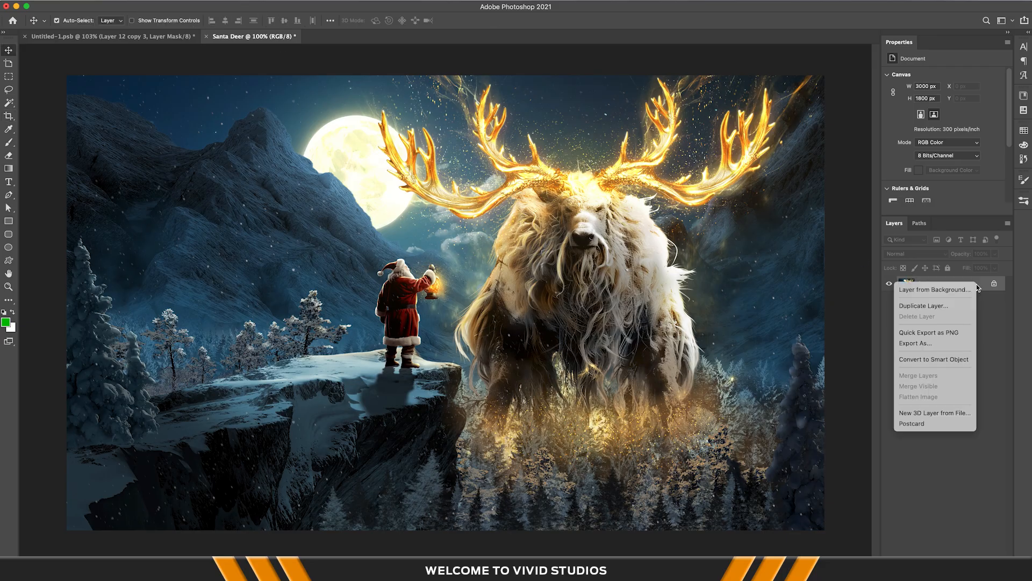
{"action": "left_click", "coordinate": [968, 288]}
{"action": "right_click", "coordinate": [979, 288]}
{"action": "left_click", "coordinate": [890, 222]}
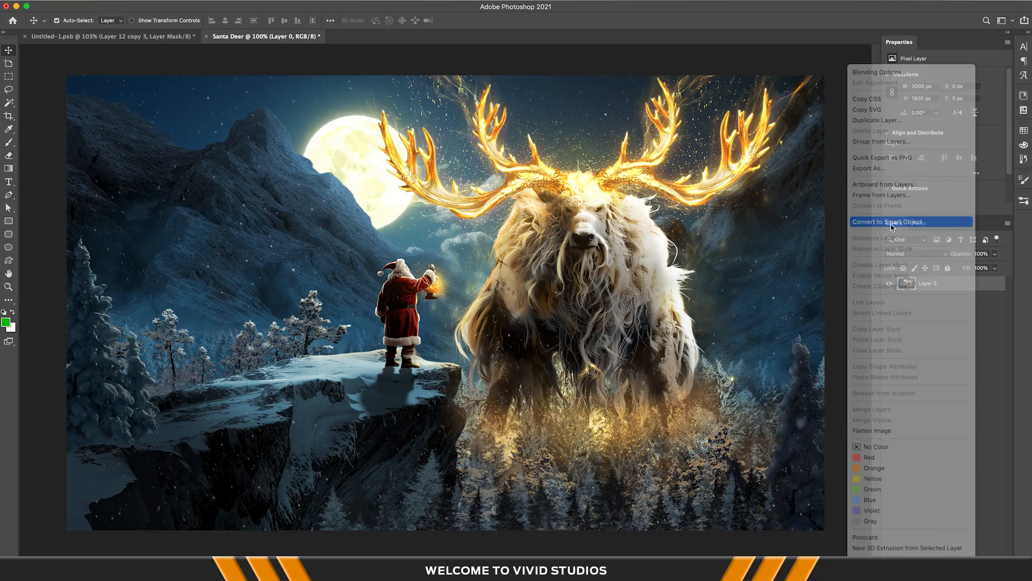
Apply Camera Raw basic adjustments: Temperature -2, Tint +7, Contrast +8, Highlights -16, Shadows +3 and Whites -7
{"action": "left_click", "coordinate": [230, 4]}
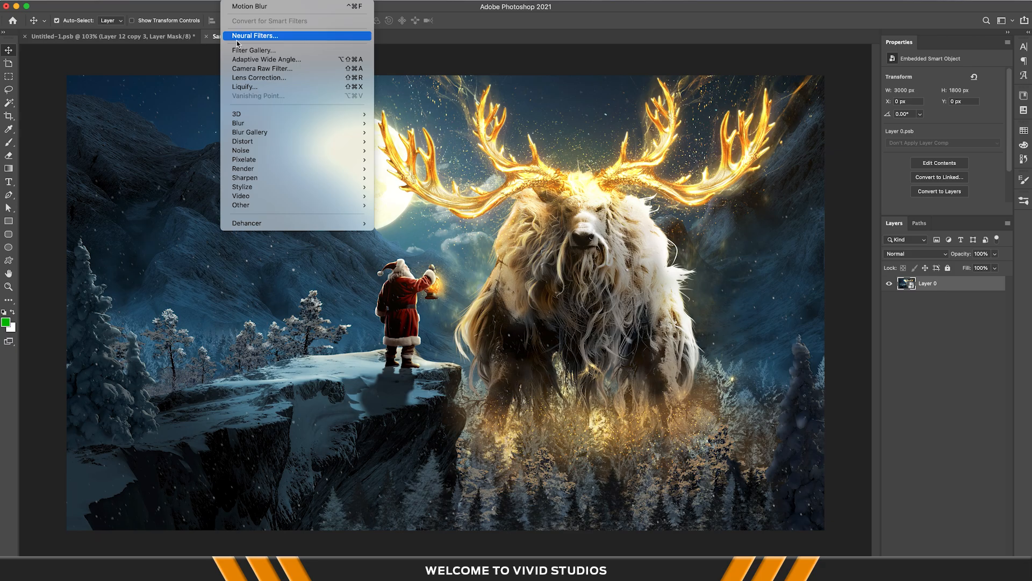
{"action": "left_click", "coordinate": [245, 68]}
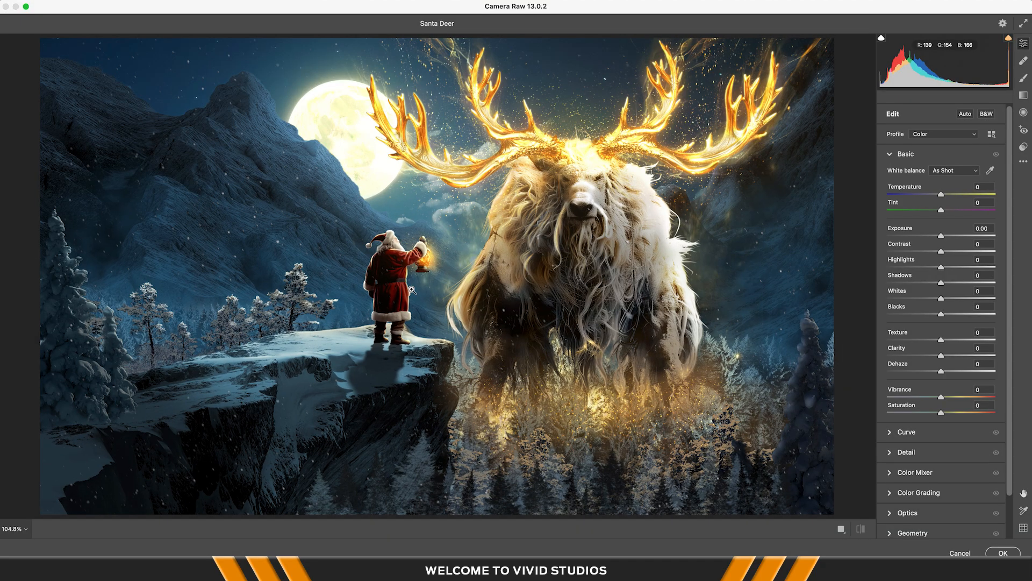
{"action": "left_click_drag", "start_coordinate": [942, 194], "coordinate": [953, 301]}
{"action": "double_click", "coordinate": [937, 235]}
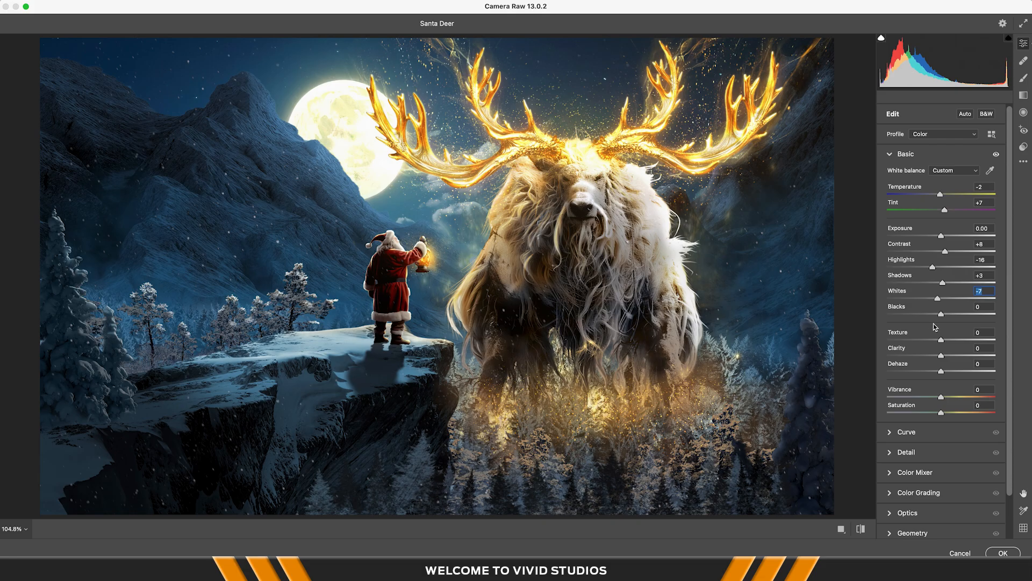
Grade the midtones toward yellow in Camera Raw with hue 56, saturation 18 and luminance 8
{"action": "scroll", "coordinate": [930, 338], "scroll_direction": "down", "scroll_amount": 1}
{"action": "left_click", "coordinate": [892, 489]}
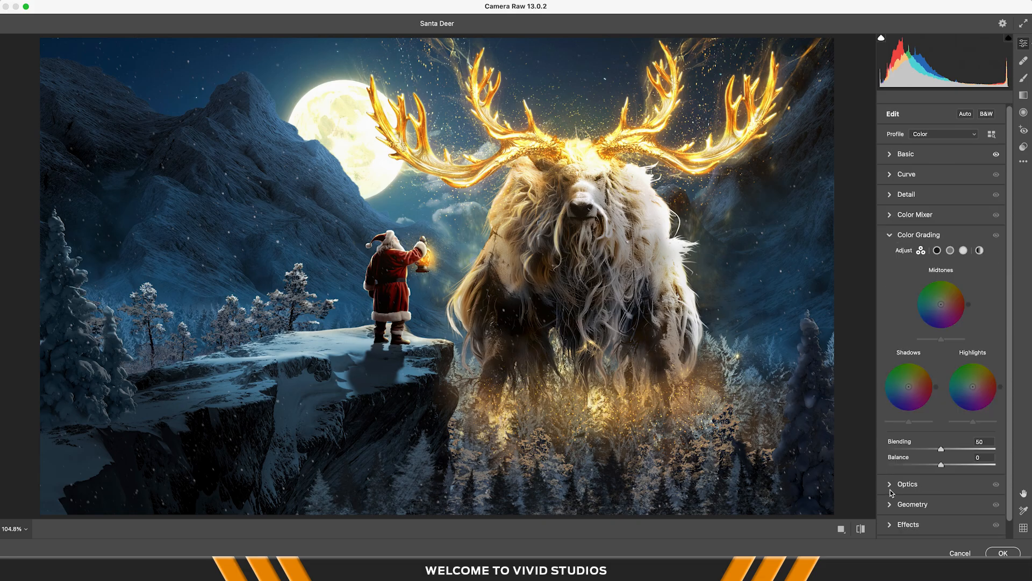
{"action": "left_click_drag", "start_coordinate": [942, 306], "coordinate": [943, 297]}
{"action": "left_click_drag", "start_coordinate": [949, 299], "coordinate": [943, 301]}
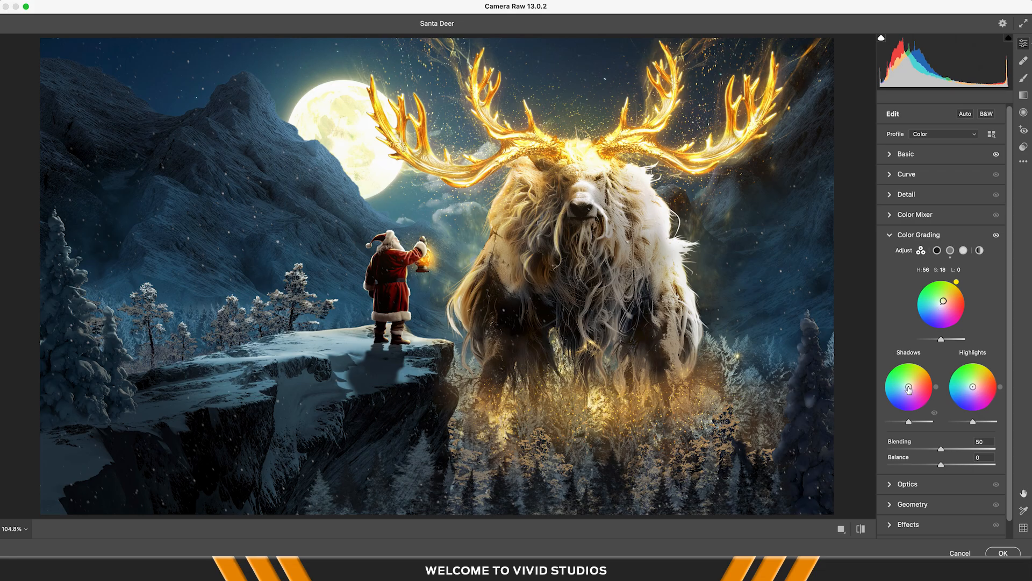
{"action": "mouse_move", "coordinate": [941, 339]}
{"action": "left_mouse_down"}
{"action": "mouse_move", "coordinate": [971, 340]}
{"action": "mouse_move", "coordinate": [943, 341]}
{"action": "left_mouse_up"}
Tint the shadows blue at hue 226, saturation 19, and the highlights violet at hue 270, saturation 26, luminance -18
{"action": "left_click_drag", "start_coordinate": [909, 387], "coordinate": [909, 389]}
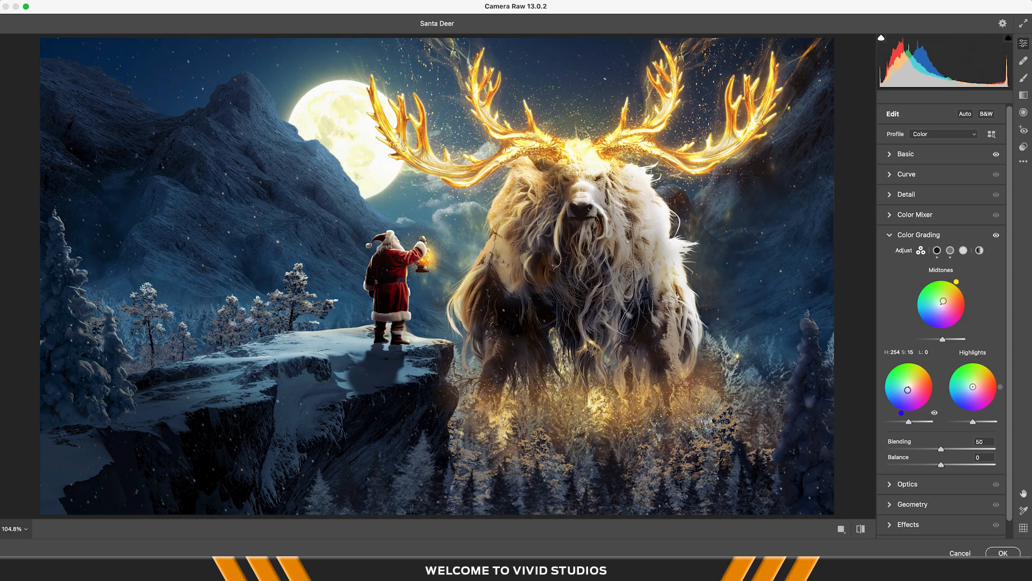
{"action": "left_click_drag", "start_coordinate": [908, 389], "coordinate": [905, 390]}
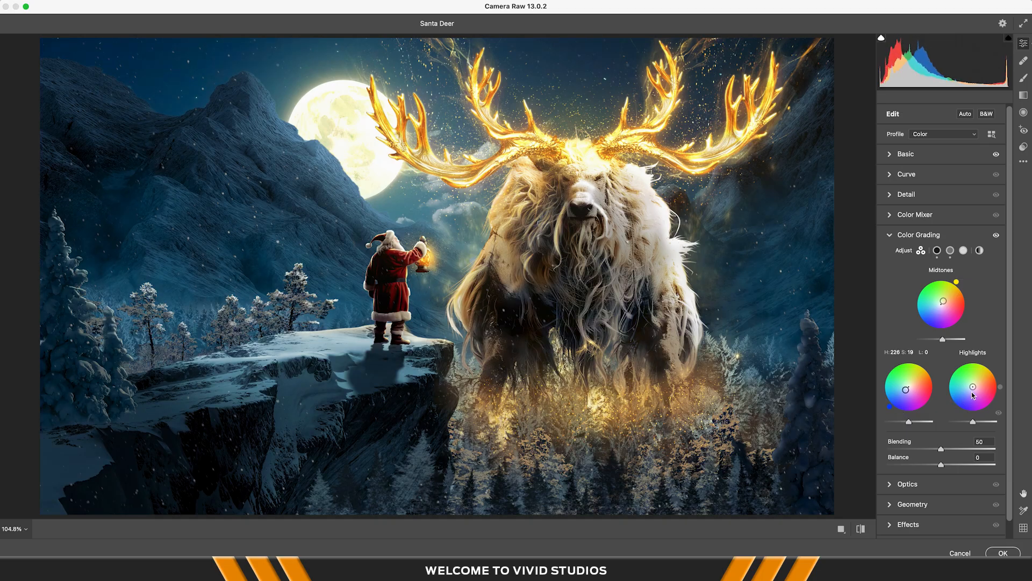
{"action": "left_click_drag", "start_coordinate": [973, 386], "coordinate": [970, 424]}
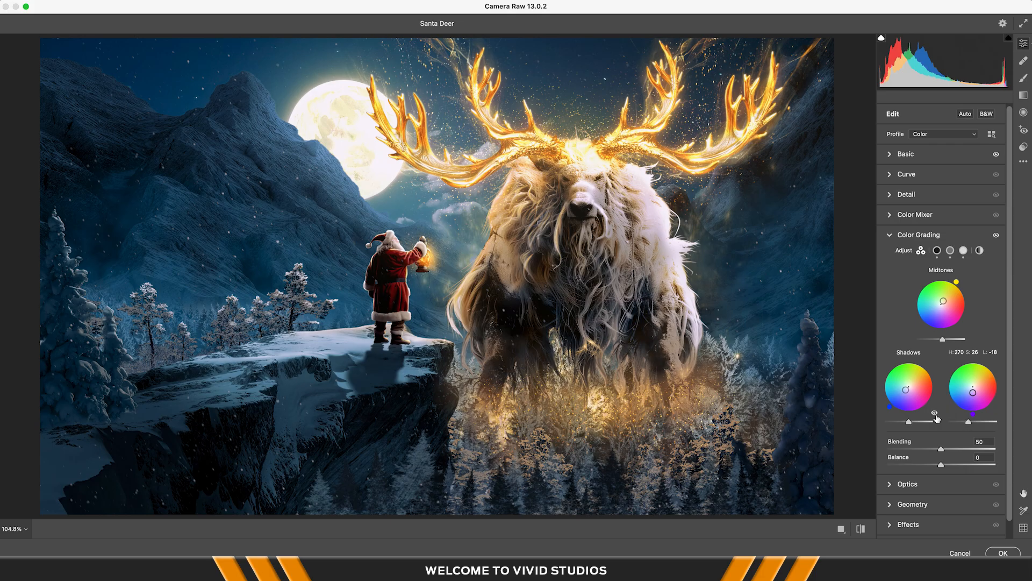
Shift the shadow hue slightly toward purer blue and set the midtone hue to a warmer 41
{"action": "mouse_move", "coordinate": [889, 407]}
{"action": "left_mouse_down"}
{"action": "mouse_move", "coordinate": [924, 414]}
{"action": "mouse_move", "coordinate": [894, 412]}
{"action": "left_mouse_up"}
{"action": "mouse_move", "coordinate": [958, 286]}
{"action": "left_mouse_down"}
{"action": "mouse_move", "coordinate": [975, 302]}
{"action": "mouse_move", "coordinate": [970, 285]}
{"action": "left_mouse_up"}
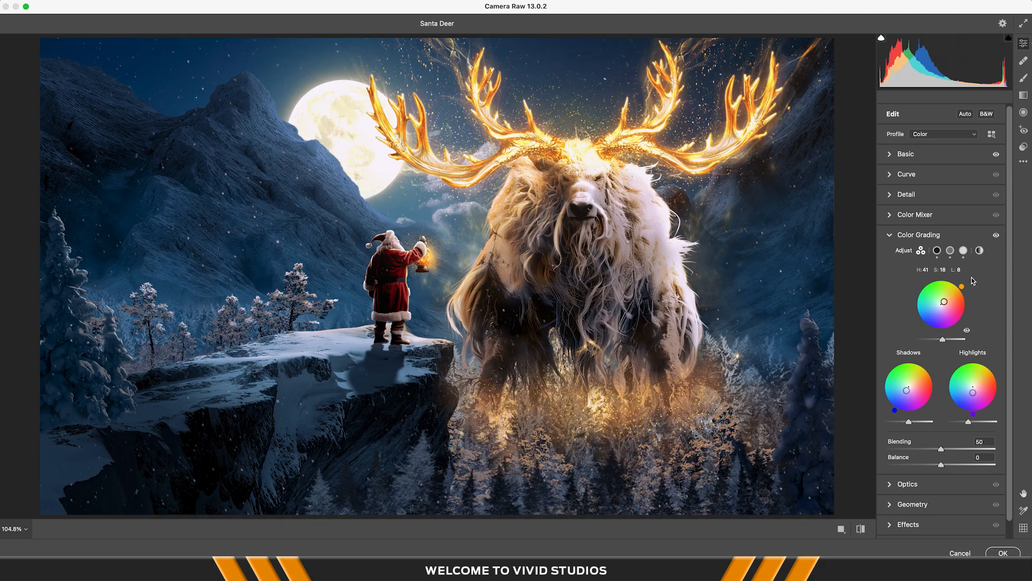
{"action": "scroll", "coordinate": [1010, 527], "scroll_direction": "down", "scroll_amount": 2}
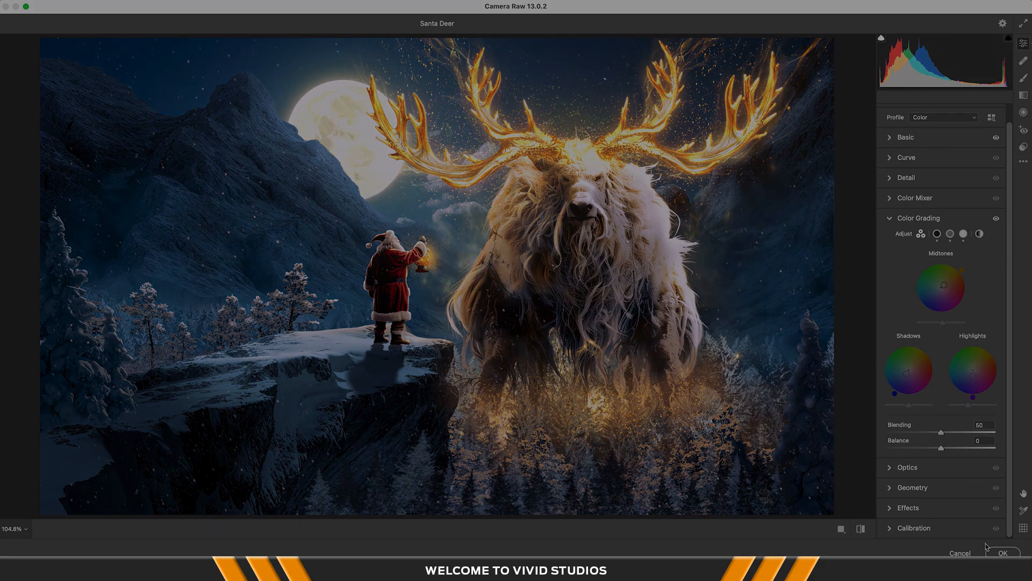